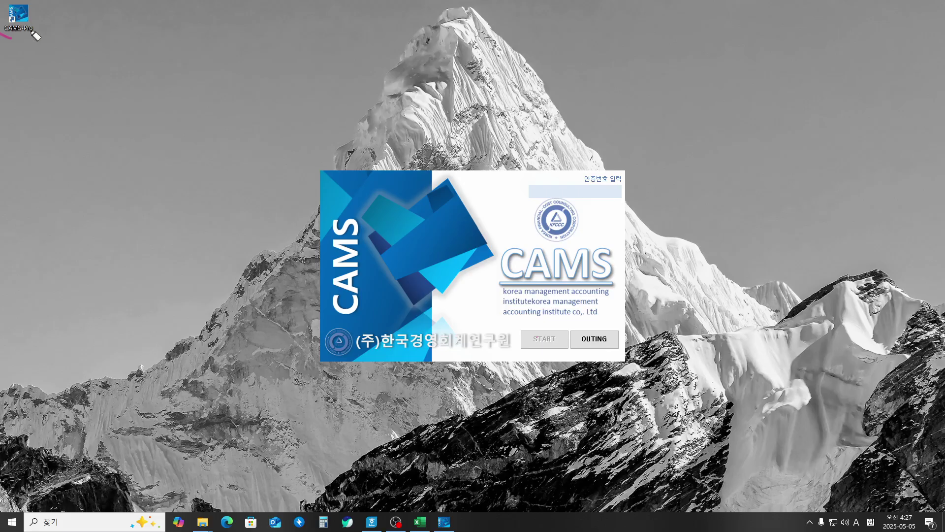
Step: Make a series of drags across the screen while the CAMS start-up screen loads
mouse_move(32, 32)
mouse_down()
mouse_move(5, 38)
mouse_move(30, 20)
mouse_move(16, 1)
mouse_move(2, 20)
mouse_move(37, 10)
mouse_move(99, 60)
mouse_move(306, 162)
mouse_move(302, 152)
mouse_move(291, 160)
mouse_up()
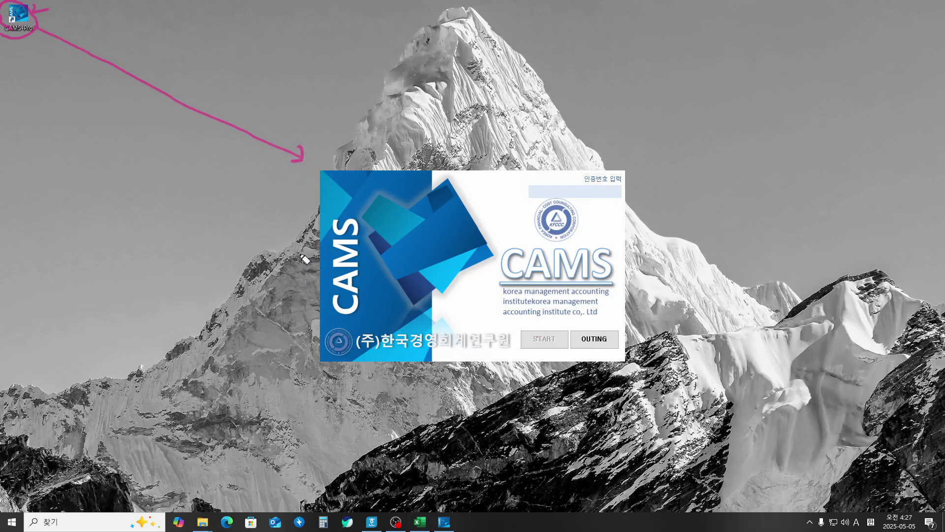
mouse_move(349, 146)
mouse_down()
mouse_move(311, 194)
mouse_move(319, 298)
mouse_move(384, 358)
mouse_move(561, 368)
mouse_move(660, 311)
mouse_move(658, 239)
mouse_move(639, 186)
mouse_move(556, 156)
mouse_move(331, 147)
mouse_up()
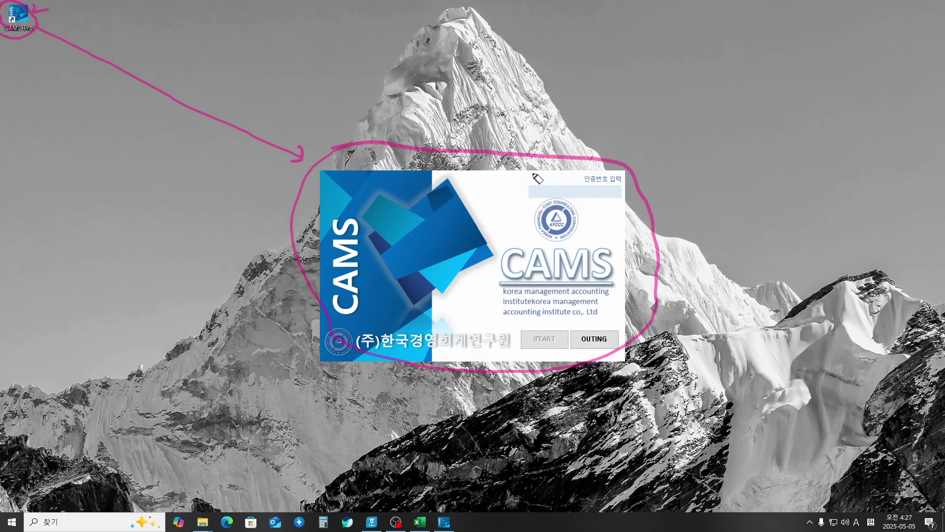
mouse_move(534, 172)
mouse_down()
mouse_move(527, 181)
mouse_move(542, 169)
mouse_up()
mouse_move(550, 202)
mouse_down()
mouse_move(521, 194)
mouse_move(543, 180)
mouse_move(615, 181)
mouse_move(622, 203)
mouse_move(540, 198)
mouse_up()
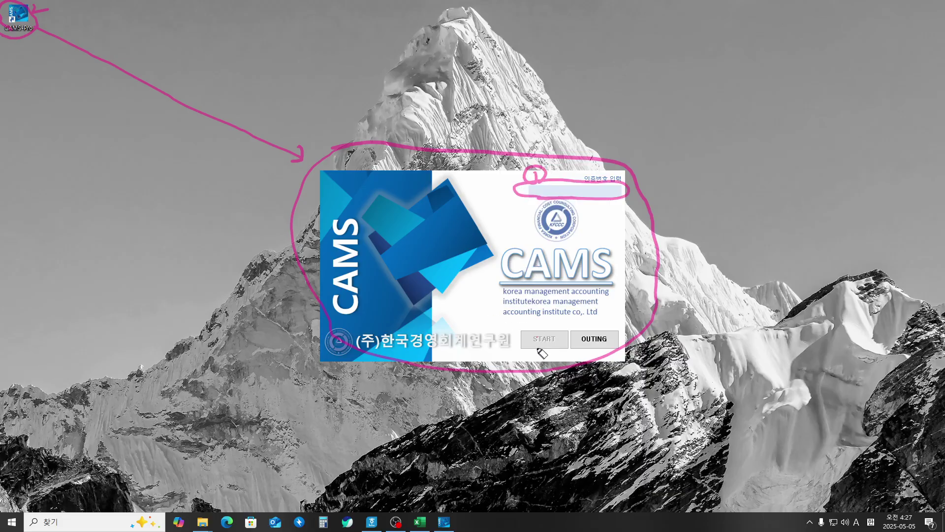
mouse_move(529, 350)
mouse_down()
mouse_move(516, 343)
mouse_move(554, 329)
mouse_move(574, 336)
mouse_move(561, 350)
mouse_move(526, 355)
mouse_up()
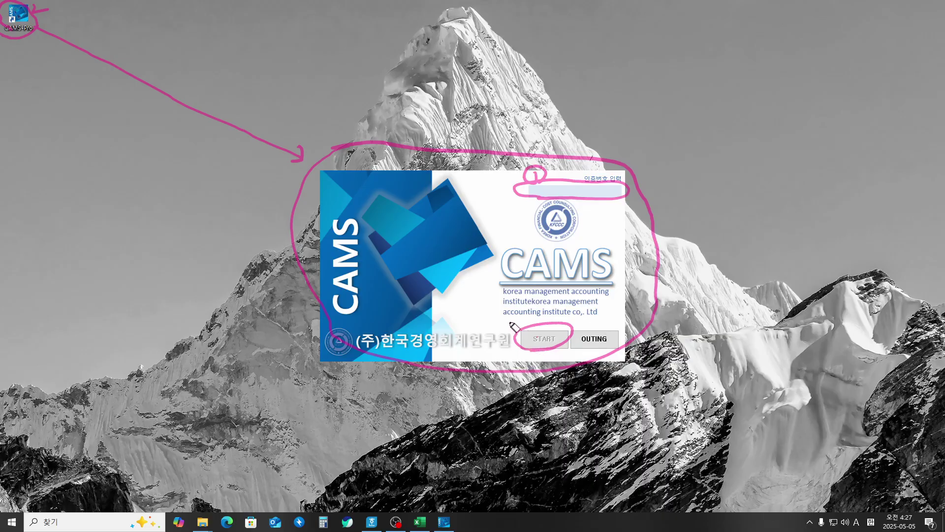
drag(494, 318, 518, 331)
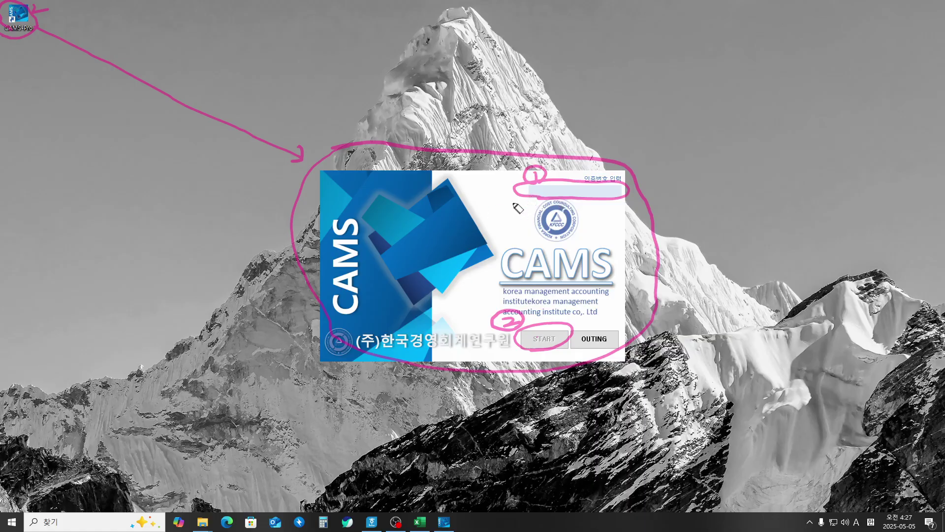
mouse_move(472, 218)
mouse_down()
mouse_move(474, 228)
mouse_move(522, 225)
mouse_up()
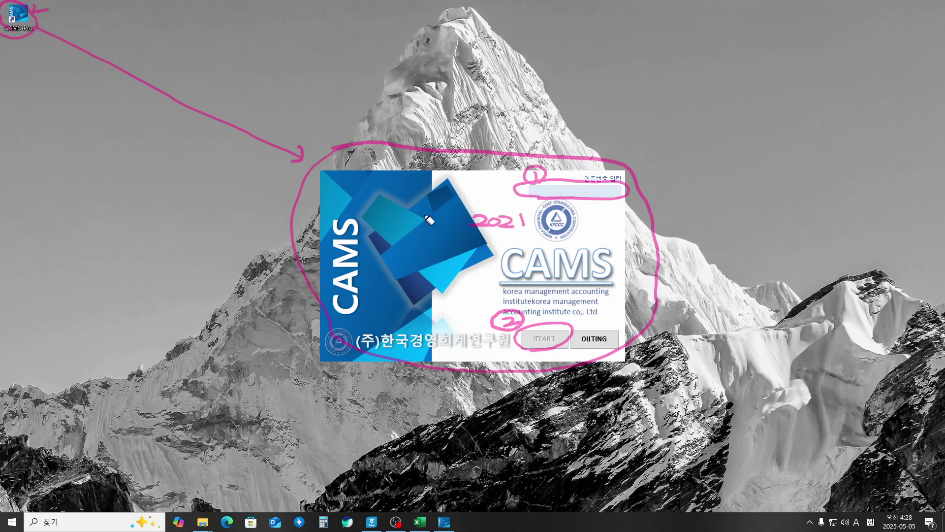
mouse_move(423, 214)
mouse_down()
mouse_move(421, 223)
mouse_move(446, 214)
mouse_move(467, 225)
mouse_up()
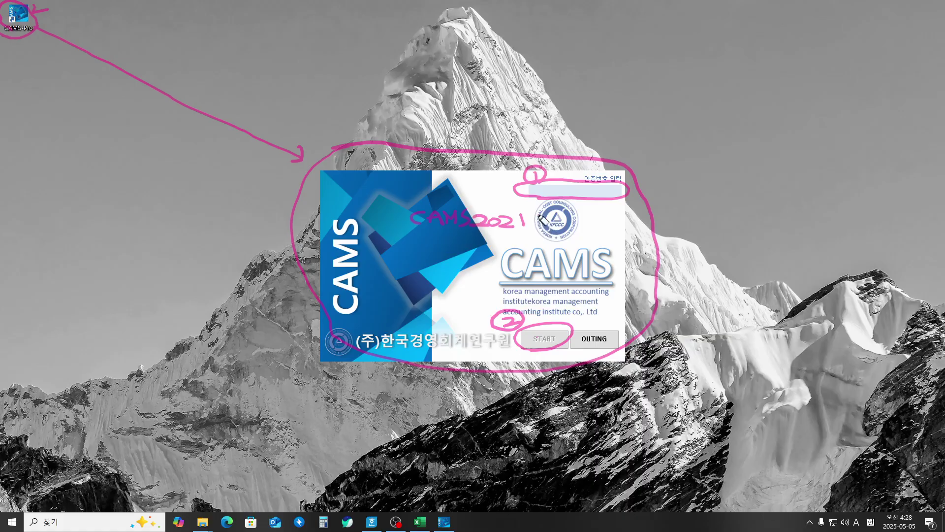
mouse_move(544, 215)
mouse_down()
mouse_move(584, 221)
mouse_move(573, 235)
mouse_move(593, 227)
mouse_up()
mouse_move(612, 191)
mouse_down()
mouse_move(712, 157)
mouse_move(723, 143)
mouse_move(729, 156)
mouse_up()
mouse_move(719, 151)
mouse_down()
mouse_move(735, 144)
mouse_move(775, 156)
mouse_move(784, 142)
mouse_move(806, 156)
mouse_move(827, 140)
mouse_up()
mouse_move(843, 134)
mouse_down()
mouse_move(836, 145)
mouse_move(878, 145)
mouse_up()
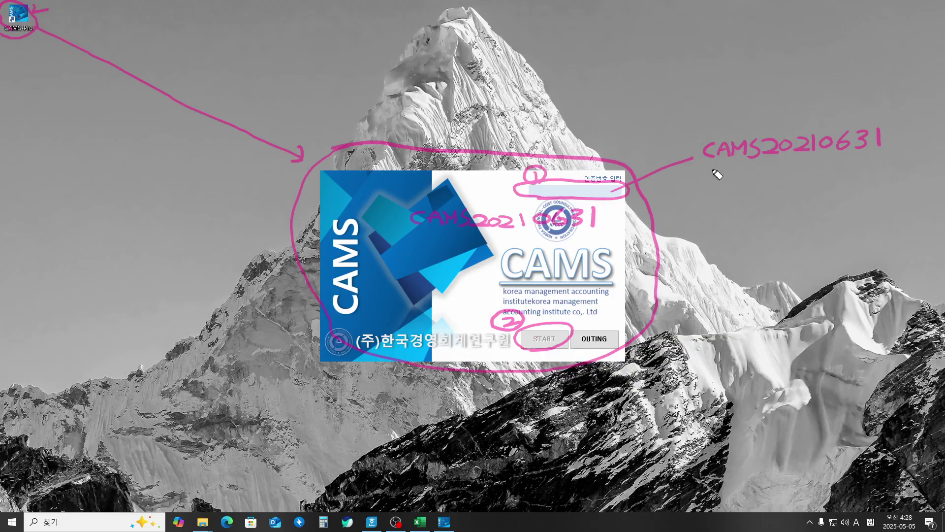
drag(699, 163, 881, 160)
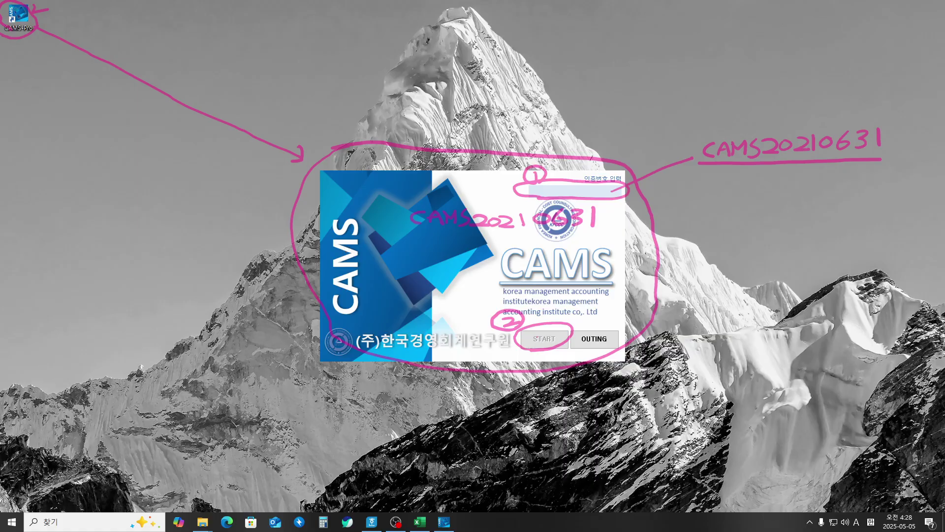
Step: Bring the CAMS start-up screen into focus and continue past it to the login window
mouse_move(43, 14)
mouse_down()
mouse_move(18, 23)
mouse_move(72, 29)
mouse_move(373, 151)
mouse_up()
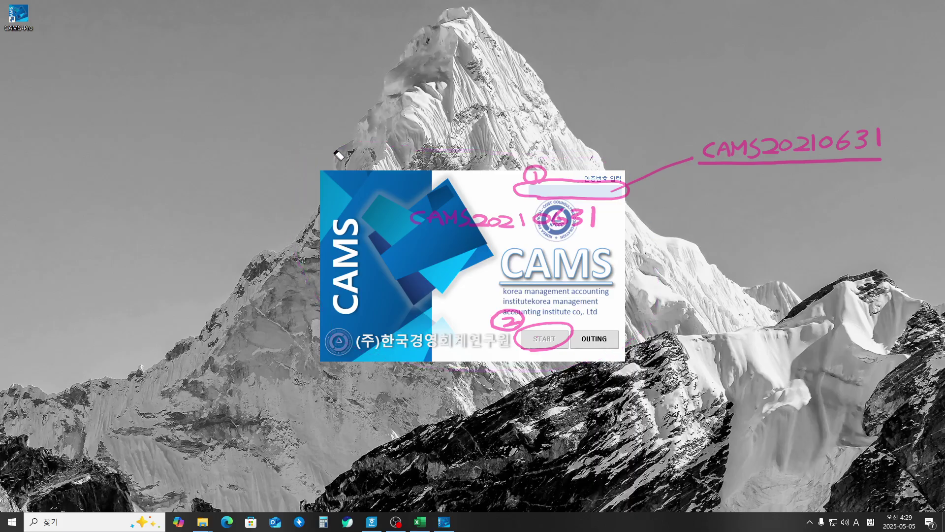
mouse_move(519, 160)
mouse_down()
mouse_move(616, 189)
mouse_move(472, 221)
mouse_move(577, 220)
mouse_move(569, 215)
mouse_move(529, 255)
mouse_move(513, 321)
mouse_move(559, 338)
mouse_move(660, 211)
mouse_move(751, 148)
mouse_move(882, 139)
mouse_move(872, 151)
mouse_up()
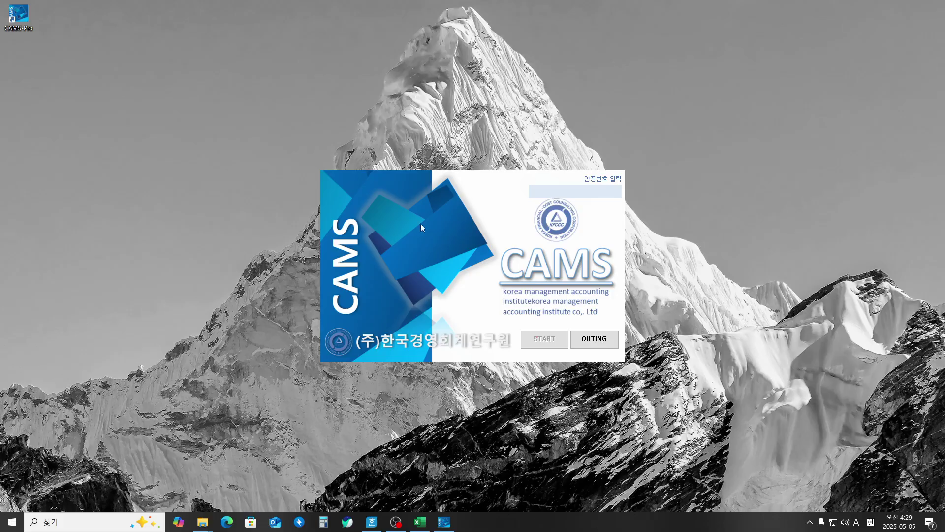
click(587, 193)
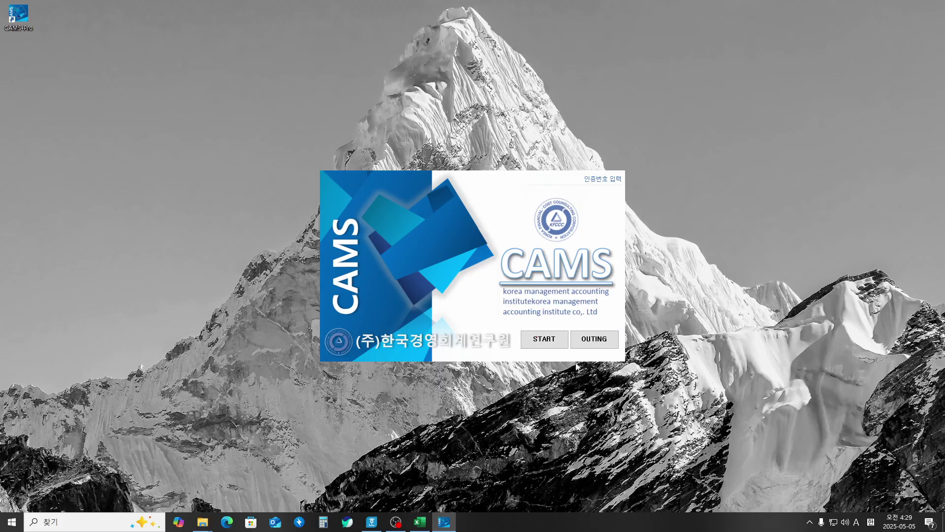
click(546, 340)
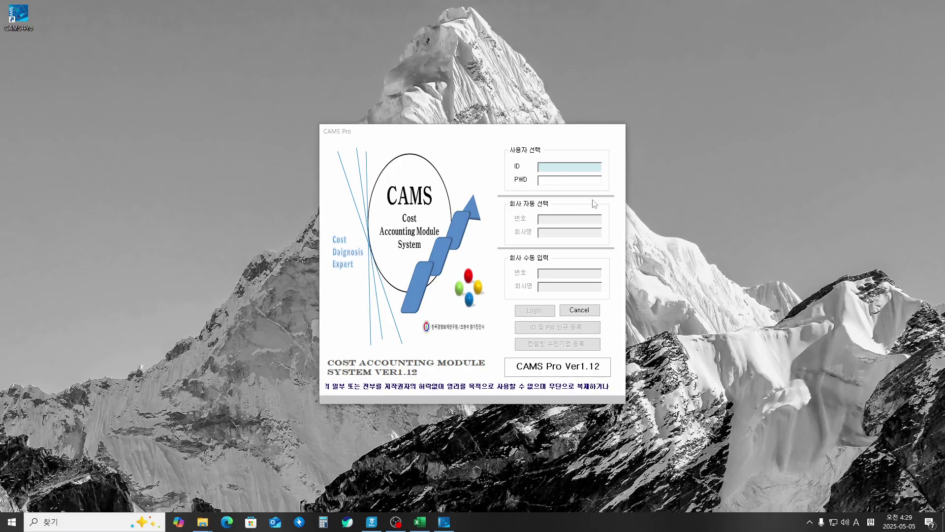
click(558, 166)
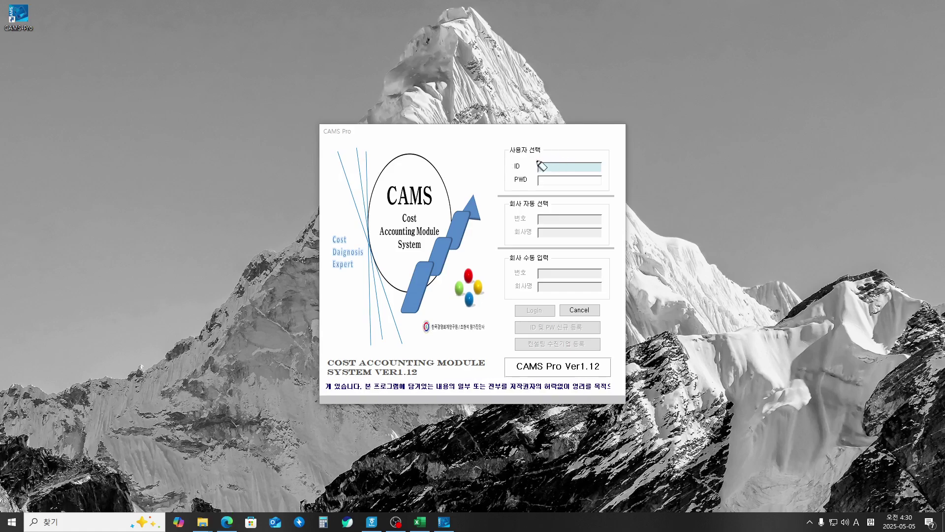
mouse_move(583, 151)
mouse_down()
mouse_move(599, 149)
mouse_move(601, 180)
mouse_move(699, 124)
mouse_move(702, 138)
mouse_move(774, 129)
mouse_up()
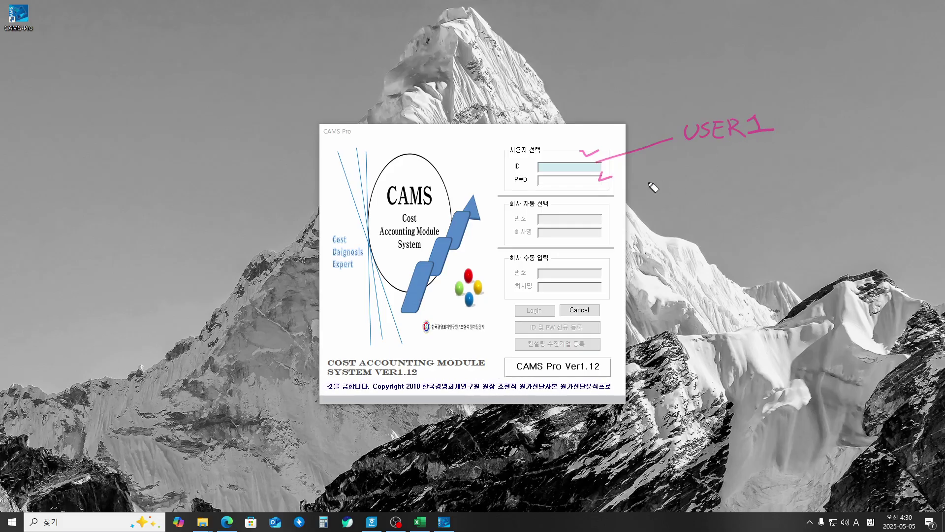
mouse_move(600, 182)
mouse_down()
mouse_move(693, 180)
mouse_move(708, 170)
mouse_move(723, 183)
mouse_move(763, 173)
mouse_move(754, 184)
mouse_up()
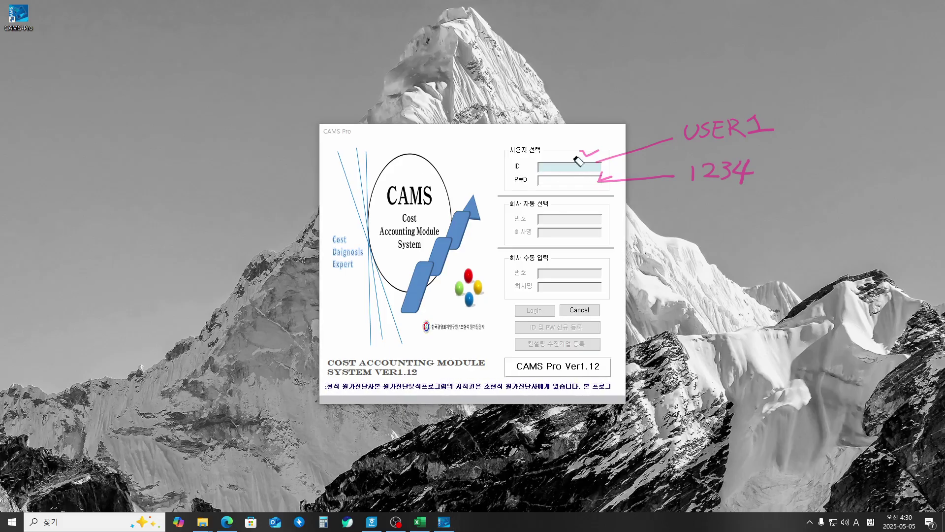
mouse_move(580, 160)
mouse_down()
mouse_move(707, 126)
mouse_move(772, 122)
mouse_move(730, 169)
mouse_move(739, 132)
mouse_move(713, 131)
mouse_move(614, 184)
mouse_move(606, 177)
mouse_up()
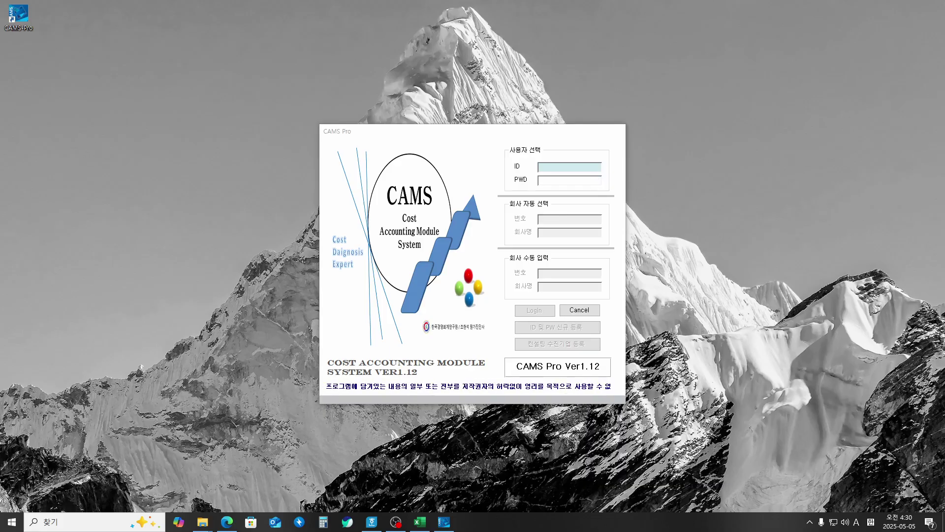
Step: Enter the user ID, switching from Korean to English input, and submit it
click(555, 168)
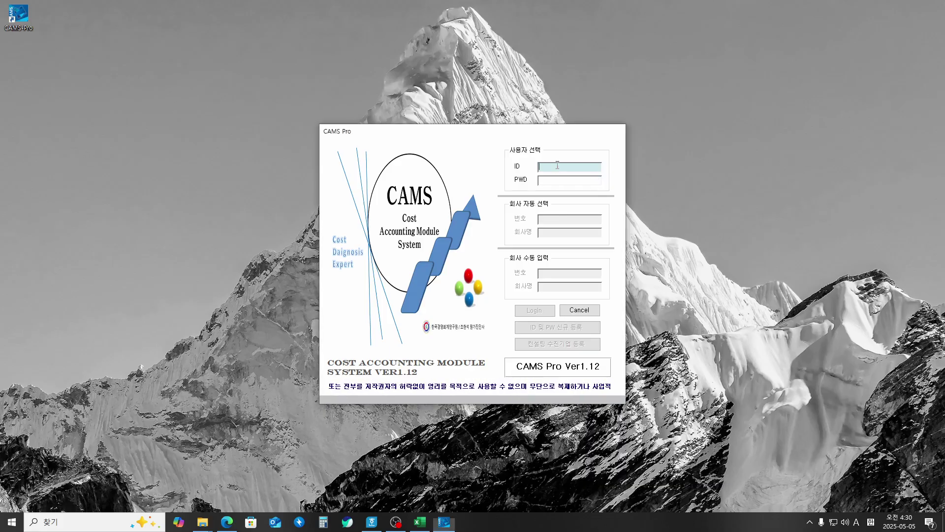
text(ㅕㄴㄷㄱ)
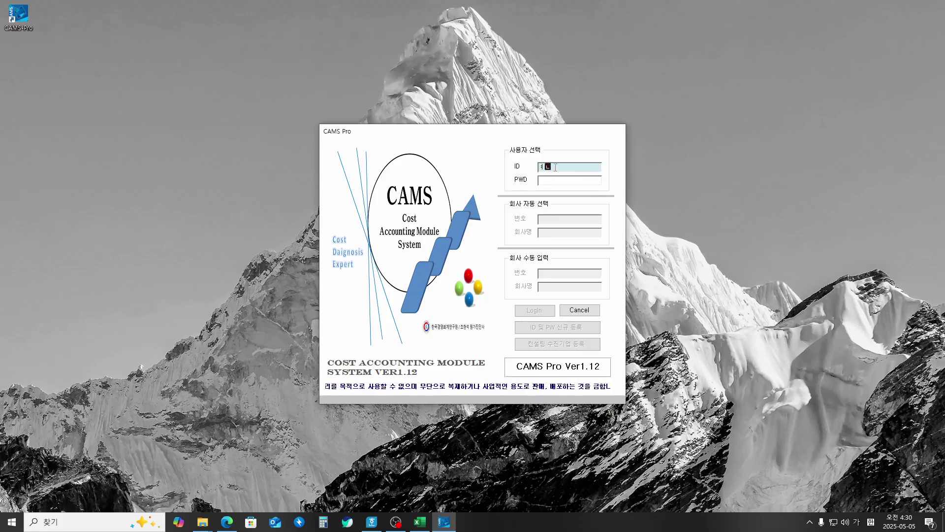
key(BackSpace)
key(BackSpace)
key(BackSpace)
key(BackSpace)
key(Hangul)
text(user1)
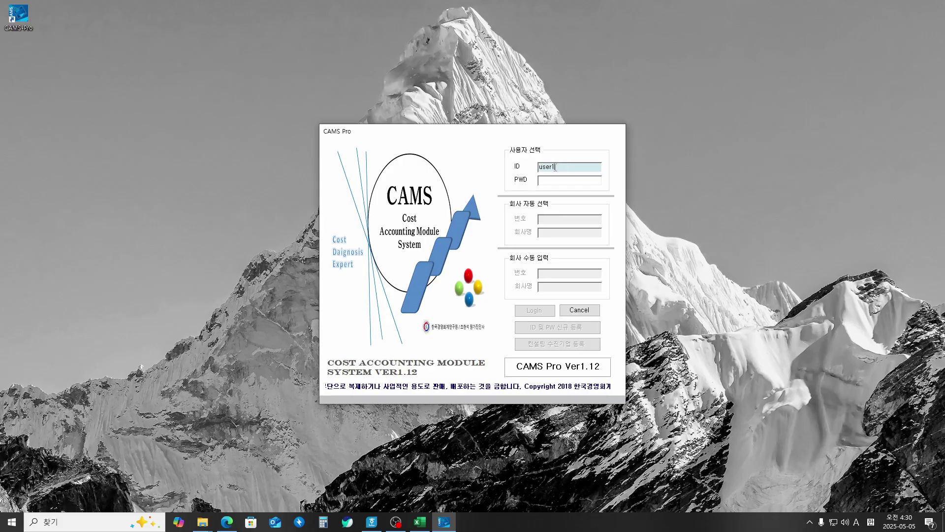
key(Return)
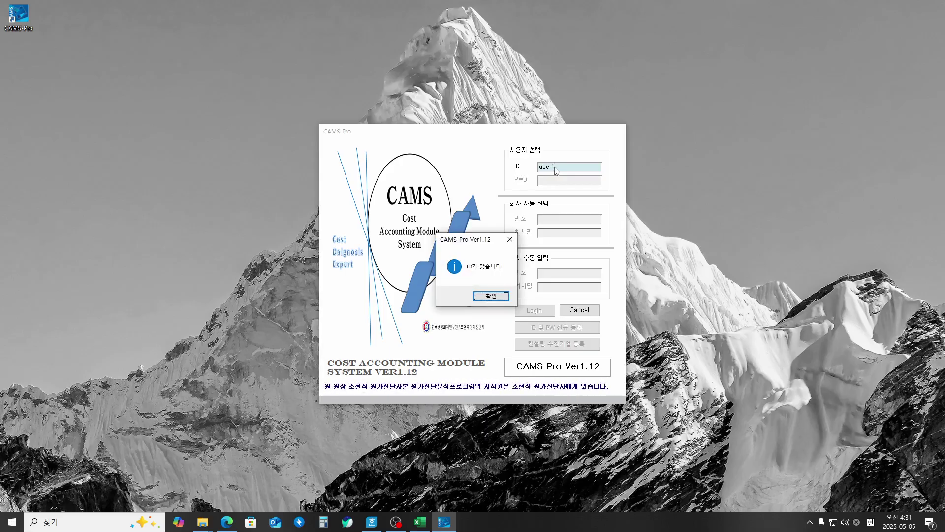
Step: Confirm the ID, submit the password, then switch to the Hangul practice document
key(Return)
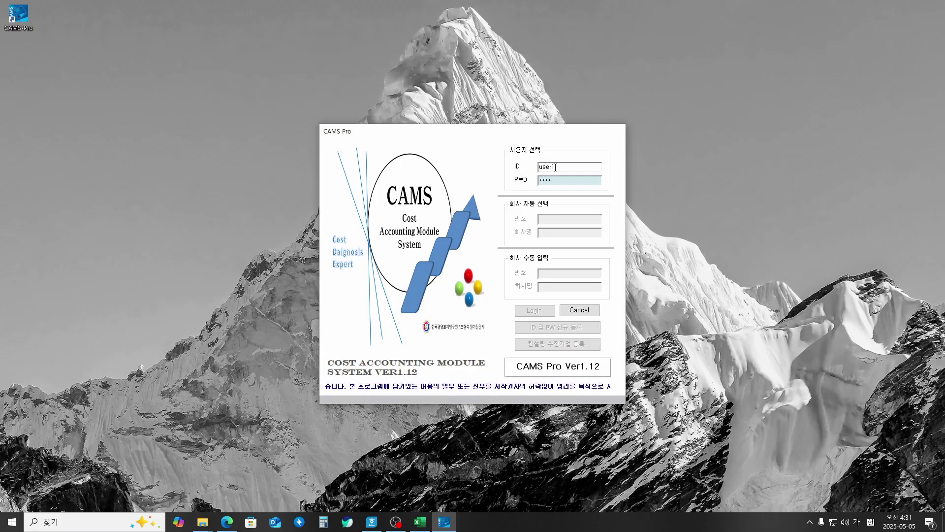
key(Return)
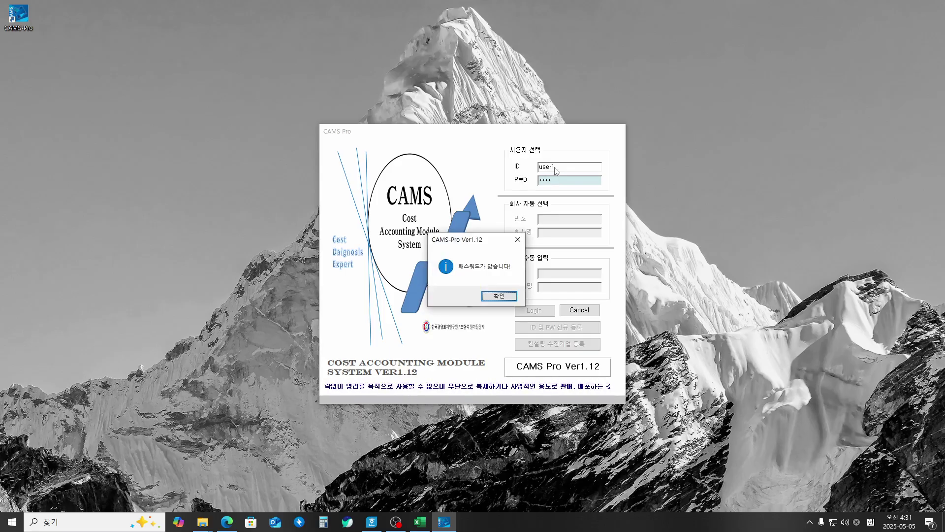
key(Return)
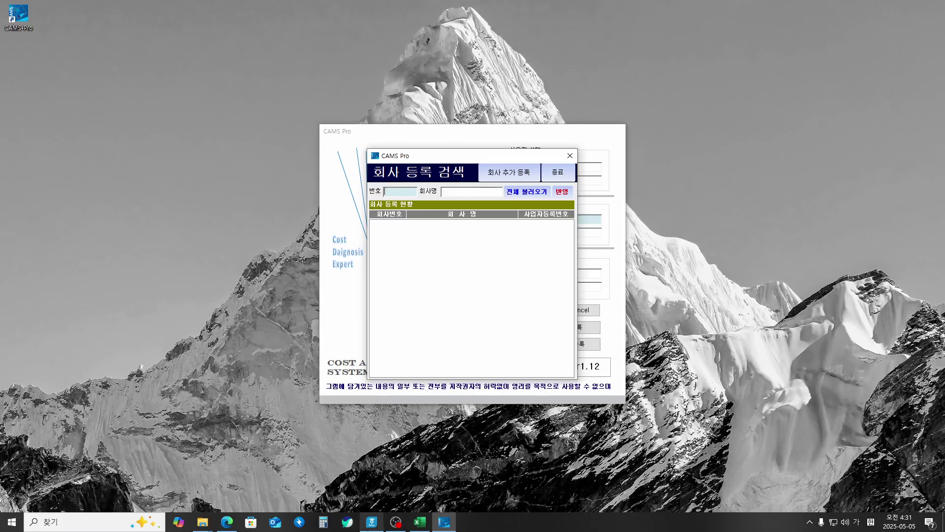
click(372, 525)
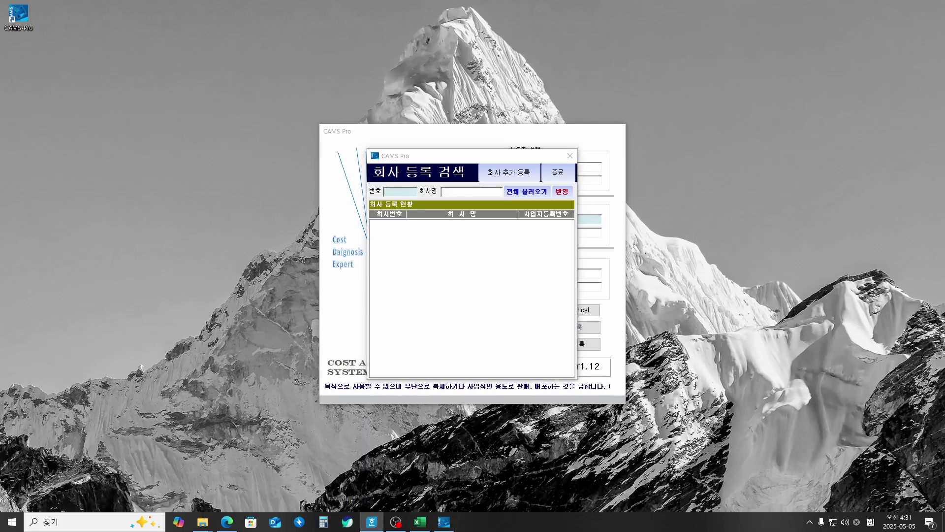
Step: Maximize the 원가분석 실무 예제 document and mark 회사등록, 제품등록 and a 소분류 note
double_click(667, 80)
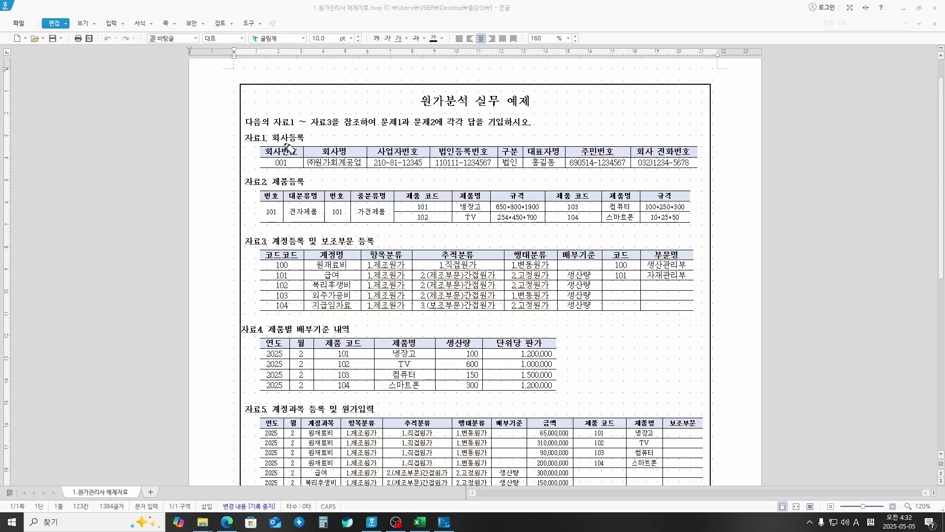
mouse_move(287, 146)
mouse_down()
mouse_move(273, 132)
mouse_move(315, 137)
mouse_move(295, 146)
mouse_move(292, 168)
mouse_move(517, 167)
mouse_up()
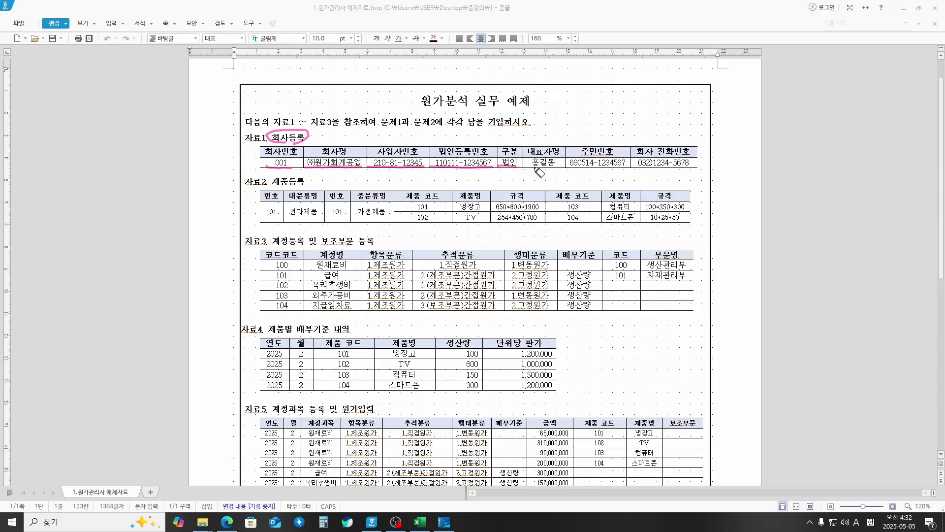
drag(531, 167, 690, 167)
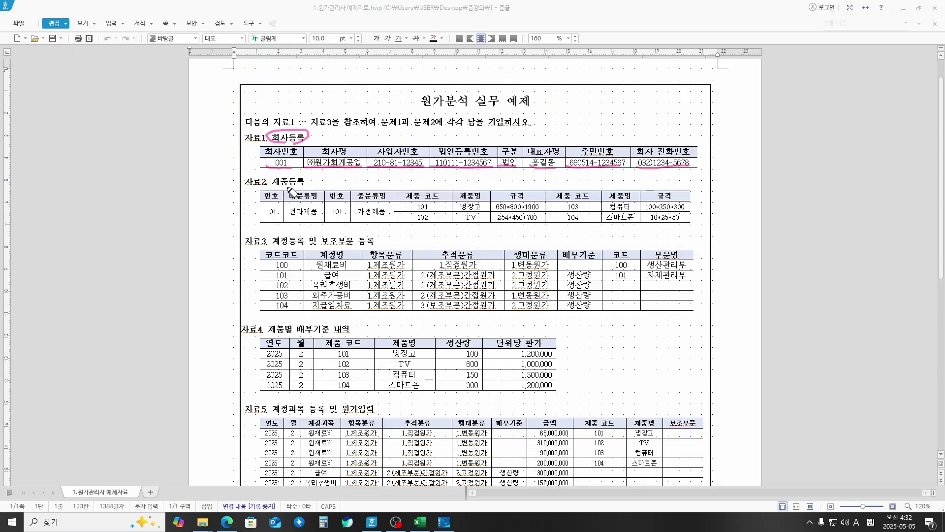
mouse_move(290, 190)
mouse_down()
mouse_move(270, 183)
mouse_move(298, 173)
mouse_move(310, 185)
mouse_move(294, 189)
mouse_up()
mouse_move(288, 198)
mouse_down()
mouse_move(387, 200)
mouse_move(444, 178)
mouse_move(457, 188)
mouse_move(467, 181)
mouse_move(469, 189)
mouse_up()
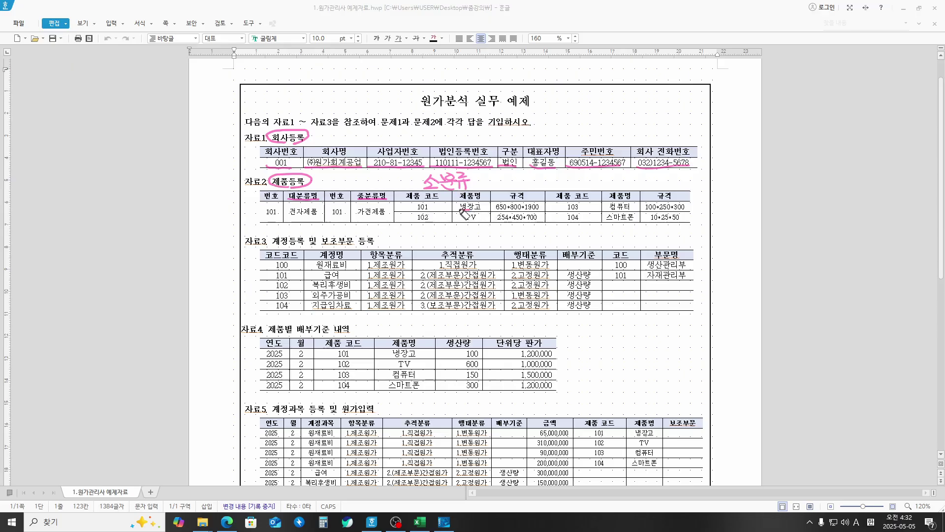
Step: Circle 자료2's product names, underline the 자료3 heading, bracket 계정명 and circle 추적분류
mouse_move(460, 209)
mouse_down()
mouse_move(485, 203)
mouse_move(481, 221)
mouse_up()
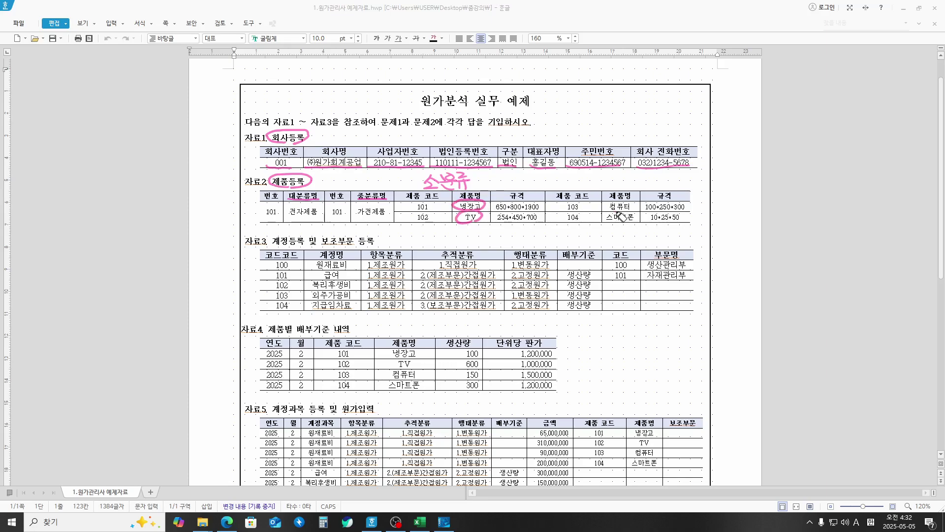
mouse_move(606, 209)
mouse_down()
mouse_move(621, 197)
mouse_move(634, 208)
mouse_move(607, 225)
mouse_move(639, 213)
mouse_move(628, 223)
mouse_up()
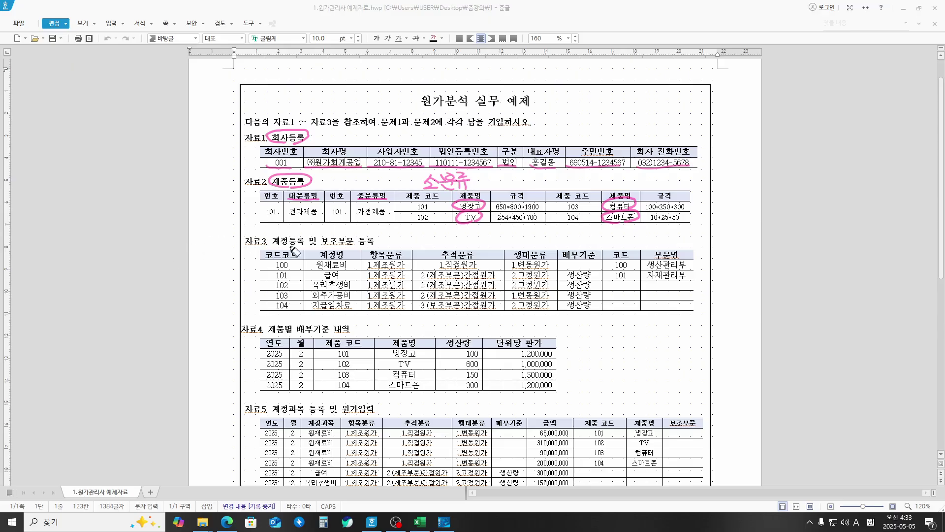
drag(274, 246, 365, 247)
mouse_move(285, 230)
mouse_down()
mouse_move(334, 234)
mouse_move(299, 289)
mouse_move(311, 305)
mouse_up()
mouse_move(353, 261)
mouse_down()
mouse_move(361, 293)
mouse_move(348, 302)
mouse_up()
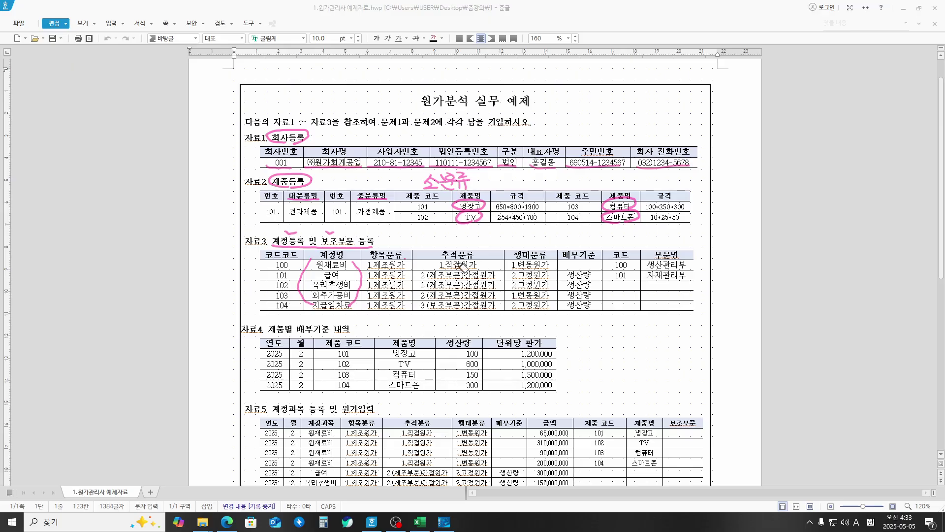
mouse_move(445, 246)
mouse_down()
mouse_move(433, 254)
mouse_move(476, 247)
mouse_up()
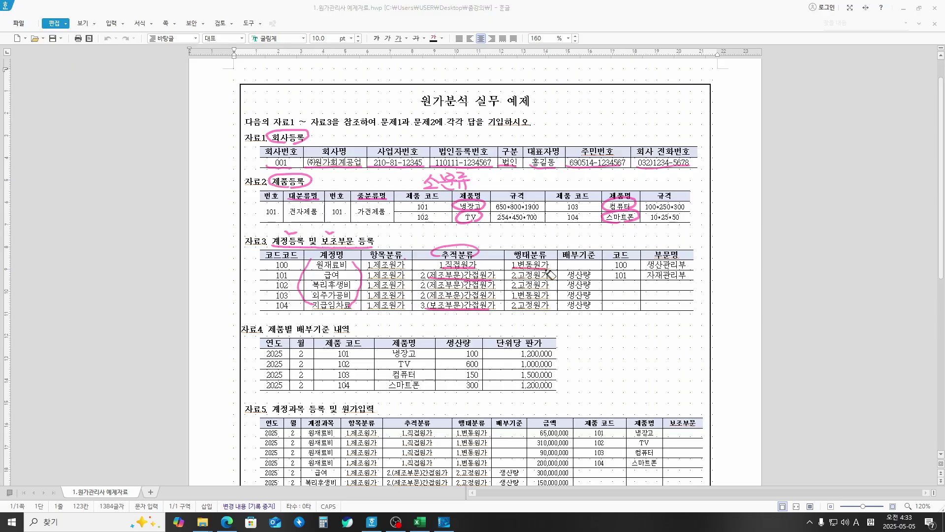
Step: Underline 2.고정원가, bracket rows 101–103, write "(10가지" and underline 생산관리부 and 자재관리부
drag(513, 290, 558, 290)
drag(499, 277, 495, 301)
drag(599, 282, 594, 299)
mouse_move(572, 311)
mouse_down()
mouse_move(570, 324)
mouse_move(613, 317)
mouse_move(611, 327)
mouse_move(622, 328)
mouse_up()
drag(623, 321, 632, 315)
mouse_move(630, 315)
mouse_down()
mouse_move(624, 327)
mouse_move(636, 328)
mouse_up()
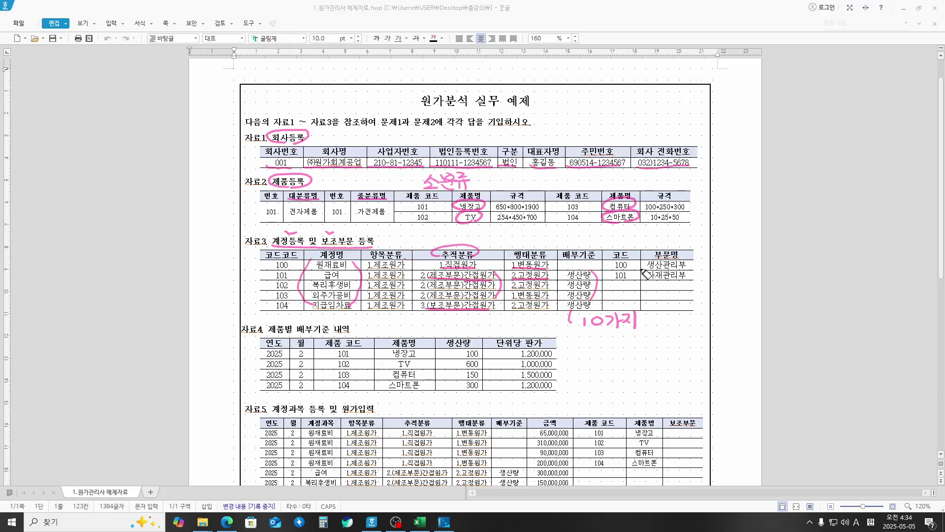
mouse_move(642, 269)
mouse_down()
mouse_move(687, 268)
mouse_move(692, 279)
mouse_up()
Step: Underline the 자료4 heading, circle 생산량, and underline each product with its unit price
drag(268, 336, 351, 336)
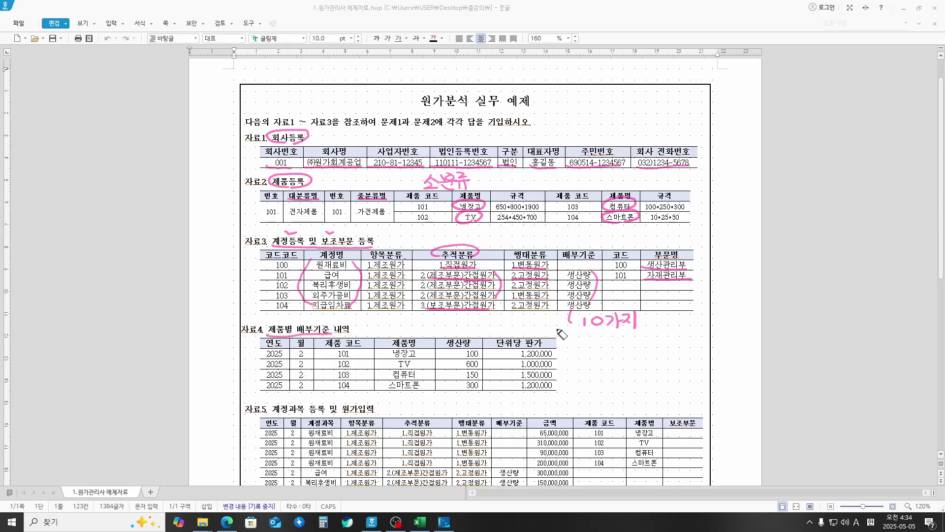
mouse_move(467, 351)
mouse_down()
mouse_move(450, 372)
mouse_move(465, 390)
mouse_move(482, 382)
mouse_move(490, 364)
mouse_move(470, 350)
mouse_up()
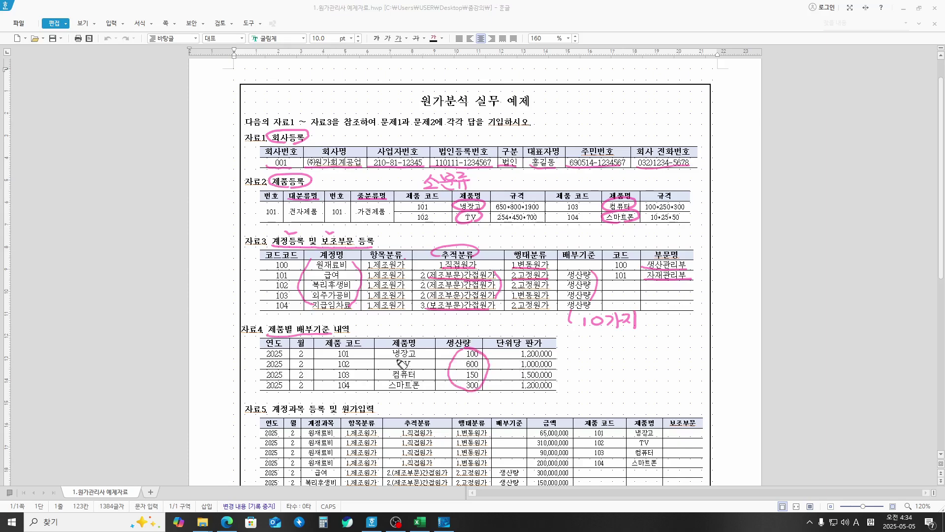
drag(391, 356, 409, 355)
drag(516, 357, 555, 356)
drag(397, 368, 419, 367)
drag(518, 367, 554, 367)
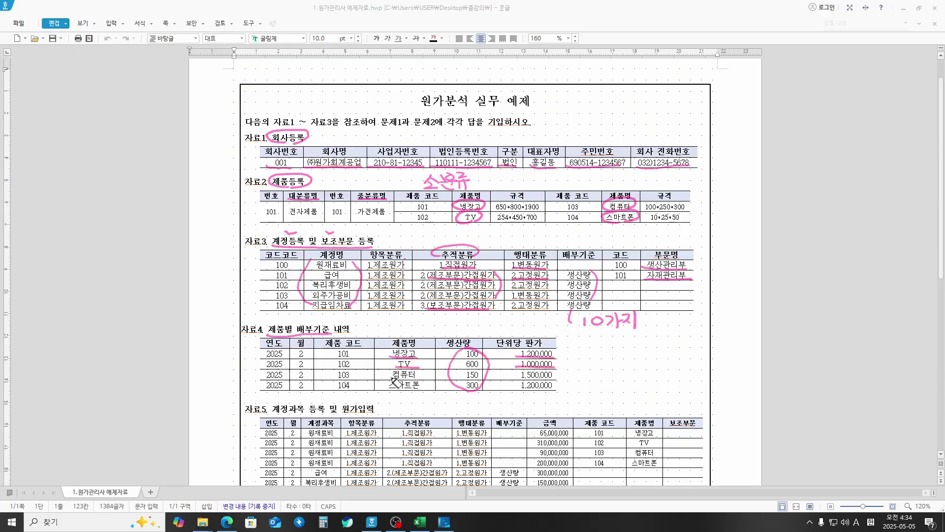
drag(393, 377, 418, 377)
drag(512, 377, 553, 377)
drag(387, 389, 427, 389)
drag(516, 389, 555, 389)
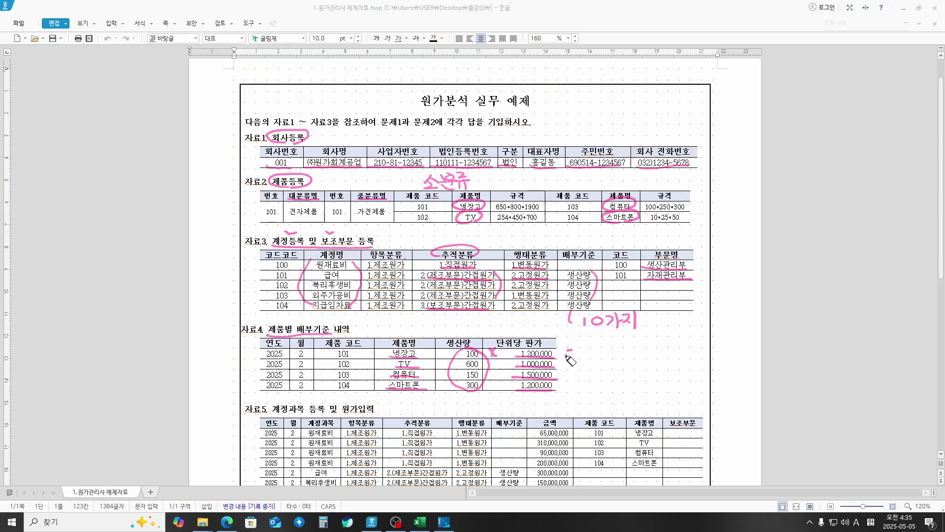
Step: Add check marks and equals signs beside the unit prices, then underline the 자료5 heading
mouse_move(566, 354)
mouse_down()
mouse_move(605, 339)
mouse_move(639, 340)
mouse_move(648, 351)
mouse_up()
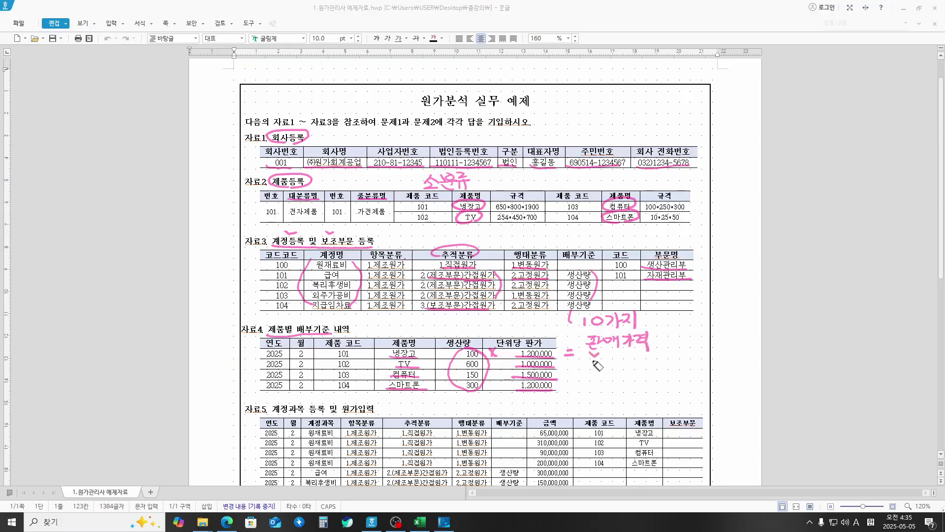
drag(586, 361, 597, 372)
mouse_move(587, 383)
mouse_down()
mouse_move(599, 383)
mouse_move(573, 363)
mouse_up()
drag(566, 366, 573, 373)
drag(566, 376, 572, 386)
drag(564, 389, 573, 390)
drag(273, 415, 370, 415)
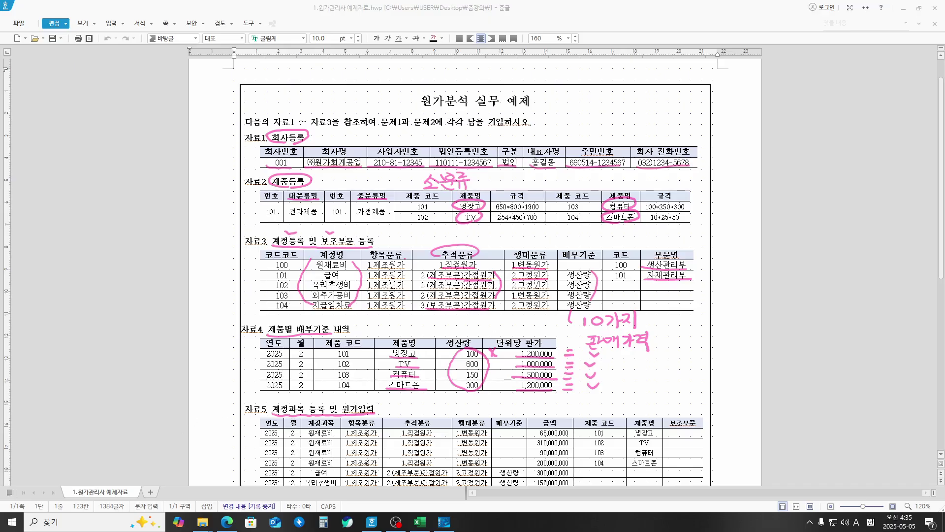
Step: Scroll down to 자료5 and 문제1 and erase the stray pink marks on those tables
scroll(247, 246, down, 6)
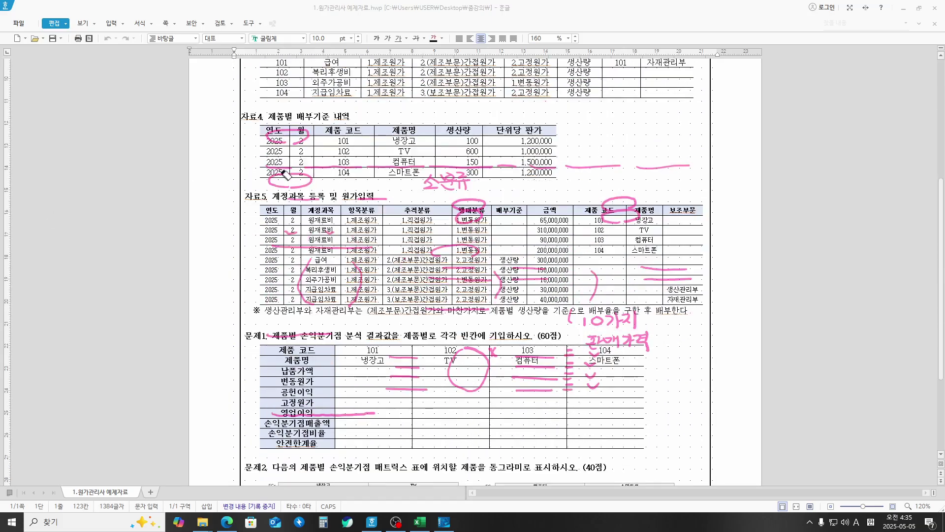
mouse_move(283, 173)
mouse_down()
mouse_move(288, 148)
mouse_move(282, 182)
mouse_move(557, 167)
mouse_move(650, 188)
mouse_move(633, 224)
mouse_move(658, 272)
mouse_move(497, 286)
mouse_move(473, 269)
mouse_move(462, 208)
mouse_move(319, 249)
mouse_move(311, 204)
mouse_move(338, 222)
mouse_move(322, 287)
mouse_move(367, 291)
mouse_move(362, 203)
mouse_move(449, 255)
mouse_move(539, 270)
mouse_move(427, 319)
mouse_move(453, 384)
mouse_move(408, 361)
mouse_move(266, 340)
mouse_move(312, 409)
mouse_move(475, 355)
mouse_move(558, 358)
mouse_move(559, 384)
mouse_move(584, 369)
mouse_move(598, 392)
mouse_move(571, 357)
mouse_move(650, 345)
mouse_move(585, 318)
mouse_move(632, 313)
mouse_up()
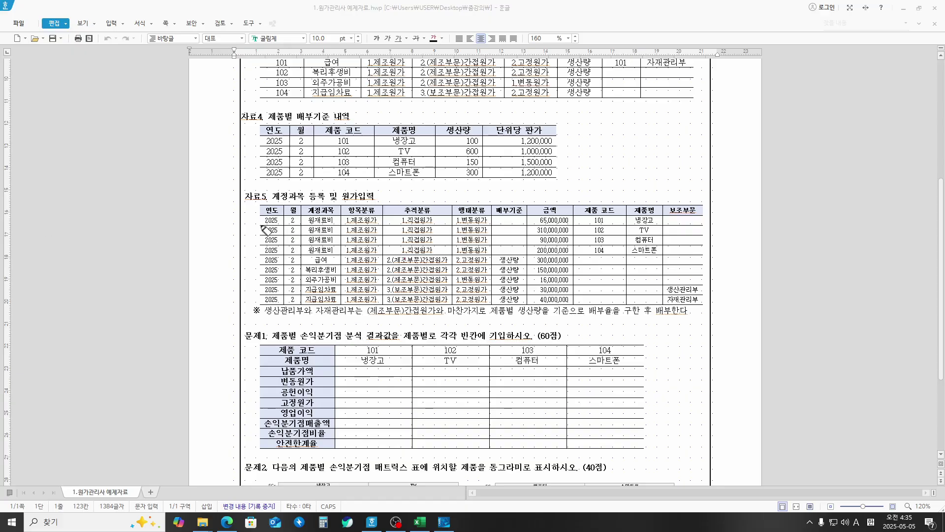
Step: Bracket the 자료5 rows and underline 1.제조원가, 직접원가, both 간접원가 entries and 1.변동원가
mouse_move(258, 217)
mouse_down()
mouse_move(239, 271)
mouse_move(255, 296)
mouse_up()
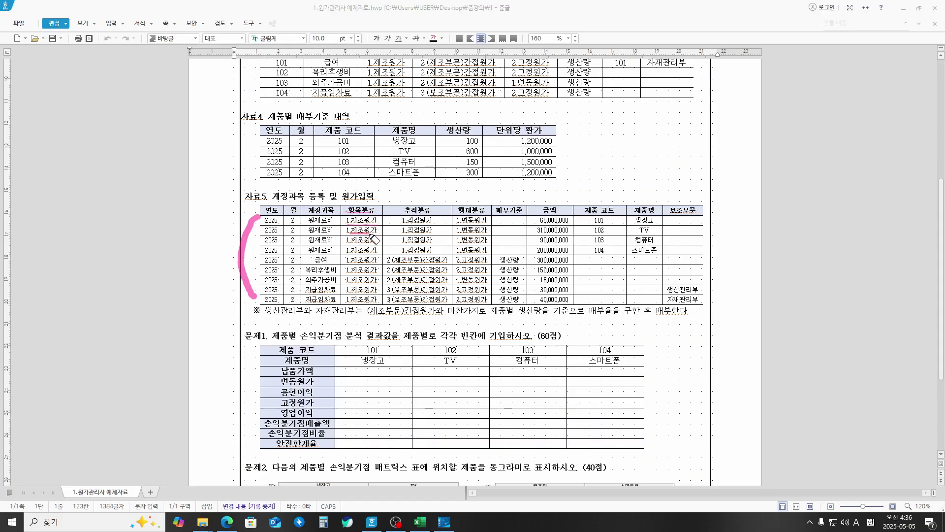
mouse_move(348, 243)
mouse_down()
mouse_move(374, 243)
mouse_move(375, 284)
mouse_up()
mouse_move(347, 294)
mouse_down()
mouse_move(374, 294)
mouse_move(374, 304)
mouse_up()
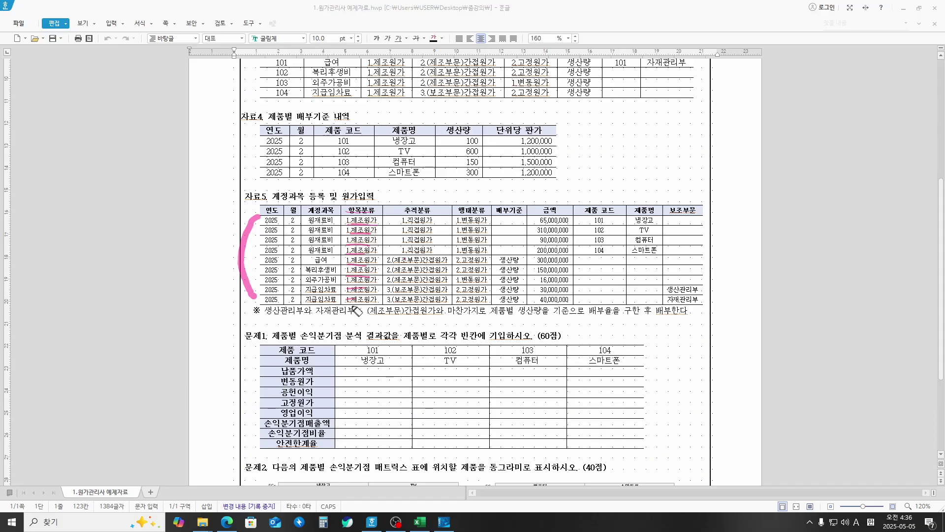
drag(406, 223, 432, 223)
drag(403, 272, 448, 273)
drag(403, 302, 448, 302)
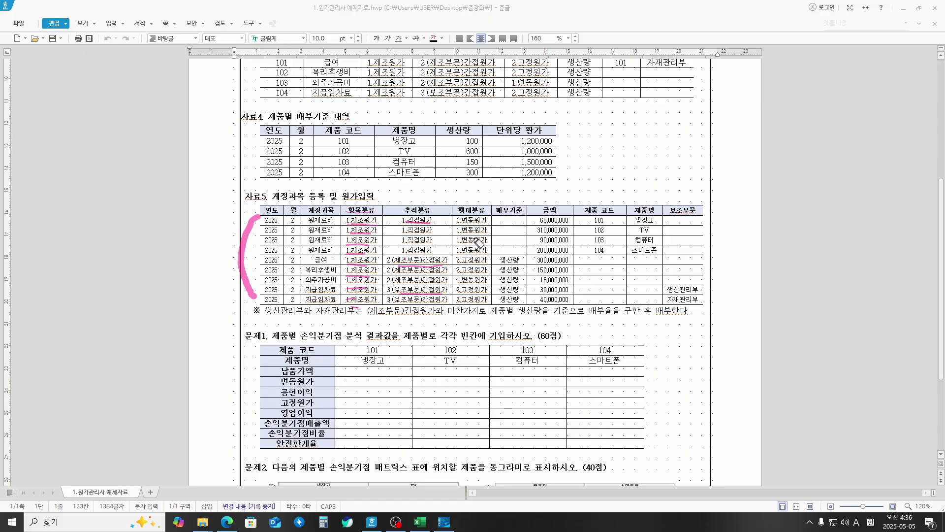
drag(456, 225, 490, 226)
Step: Bracket the indirect-cost rows and 생산량 cells, draw an arrow, and bracket 제품 코드 101–104
drag(452, 260, 447, 301)
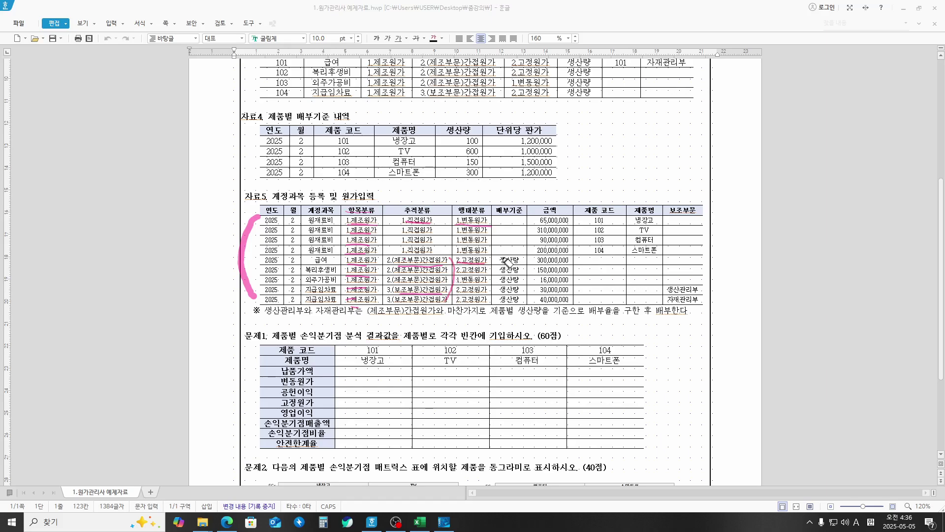
mouse_move(503, 256)
mouse_down()
mouse_move(497, 303)
mouse_move(526, 297)
mouse_move(528, 268)
mouse_move(509, 256)
mouse_up()
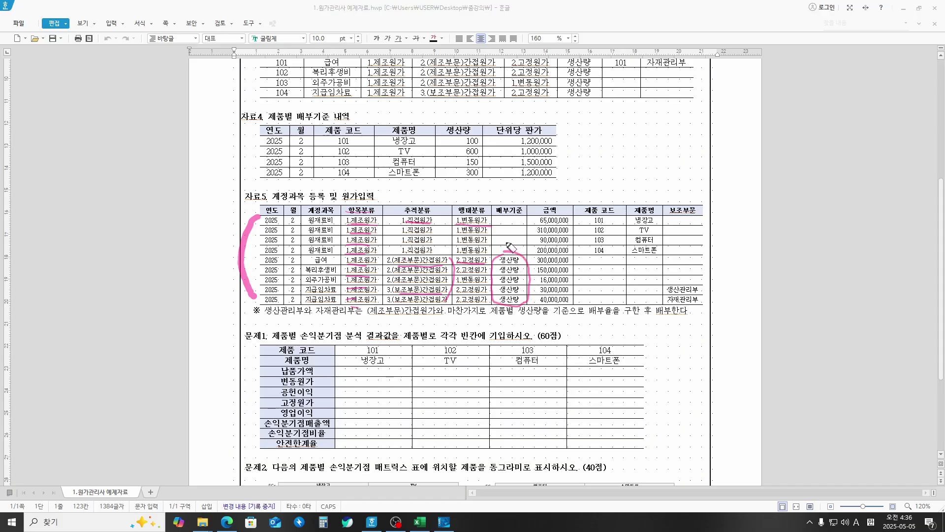
mouse_move(436, 217)
mouse_down()
mouse_move(447, 253)
mouse_move(470, 212)
mouse_move(610, 176)
mouse_move(635, 195)
mouse_up()
mouse_move(606, 259)
mouse_down()
mouse_move(585, 258)
mouse_move(596, 202)
mouse_move(680, 216)
mouse_move(655, 263)
mouse_move(574, 269)
mouse_up()
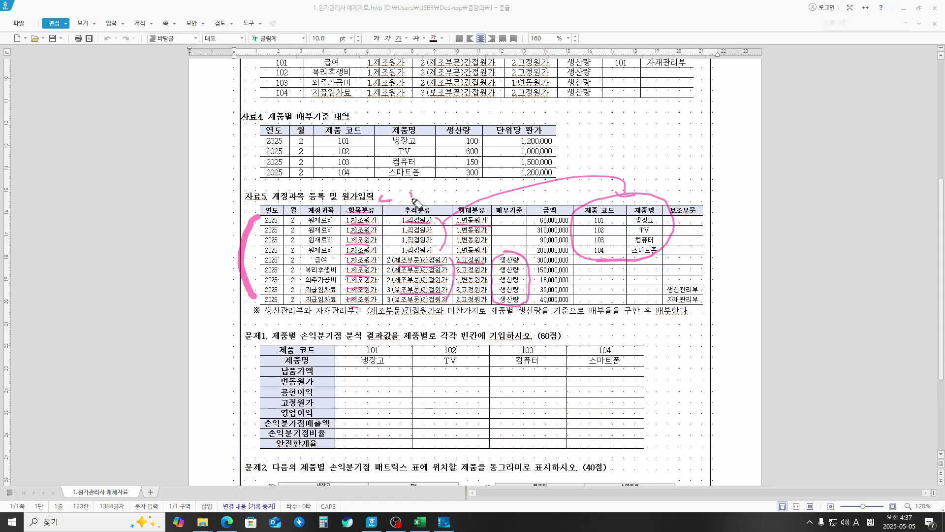
Step: Underline 원가입력, the ※ allocation note and the 문제1 heading; circle the 생산량 and 단위당 판가 headers
drag(411, 195, 524, 197)
mouse_move(342, 201)
mouse_down()
mouse_move(376, 200)
mouse_move(361, 188)
mouse_move(342, 201)
mouse_up()
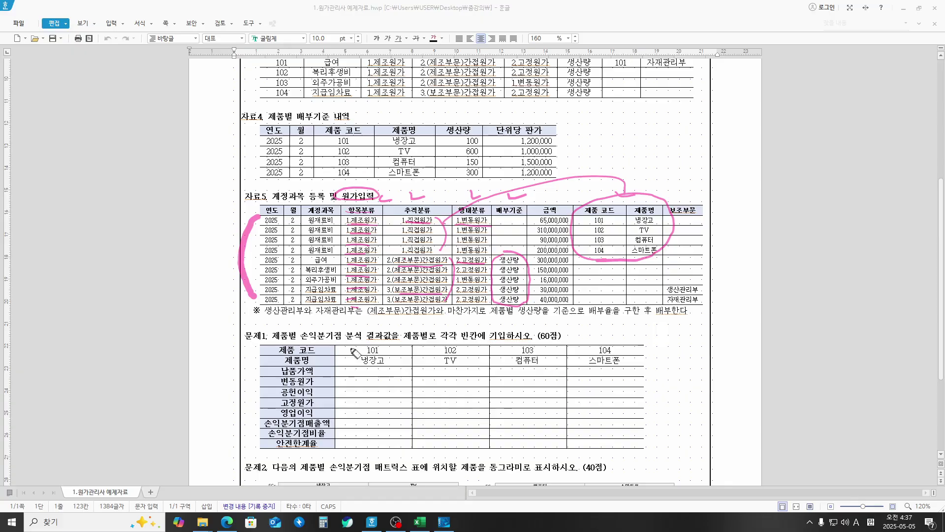
drag(208, 313, 726, 322)
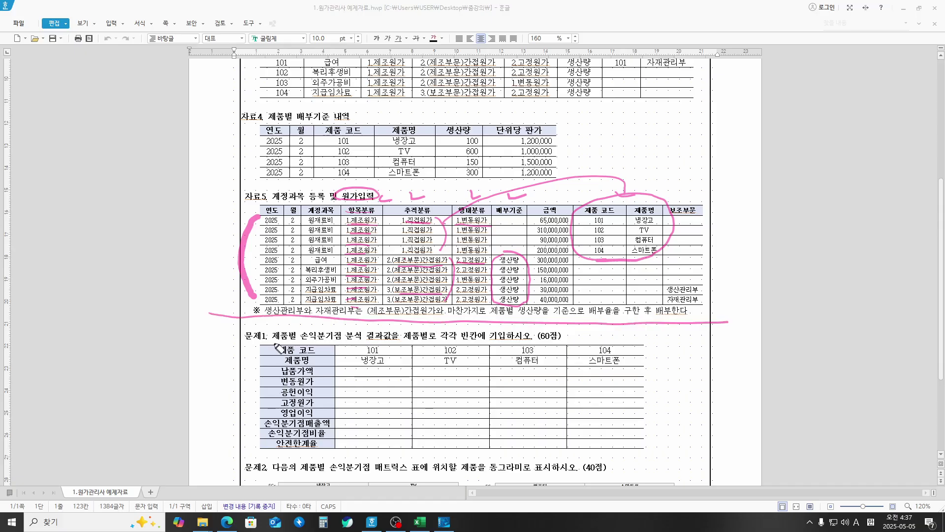
drag(273, 338, 373, 340)
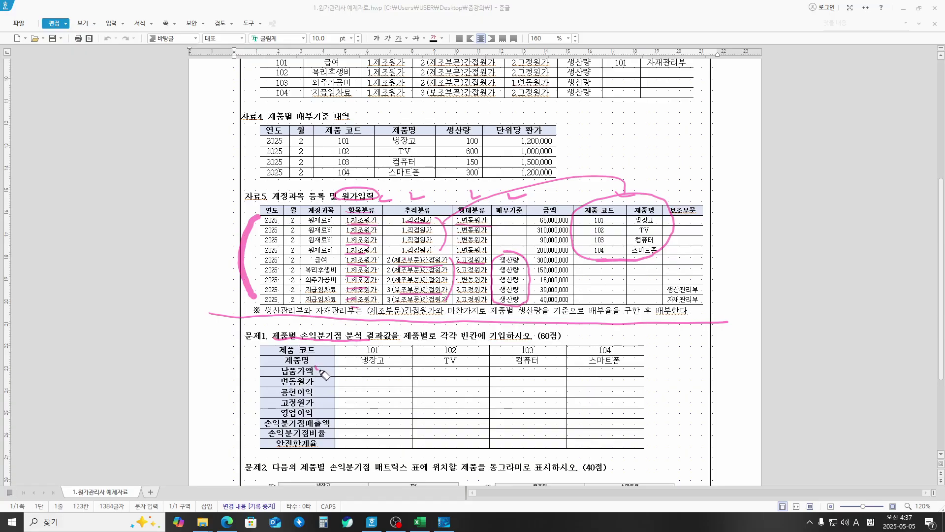
drag(317, 368, 331, 364)
mouse_move(461, 133)
mouse_down()
mouse_move(449, 129)
mouse_move(491, 132)
mouse_move(495, 112)
mouse_move(514, 115)
mouse_up()
Step: Dash the 자료4 판가 values and write a note beside them with a downward arrow
drag(561, 142, 570, 142)
drag(561, 150, 570, 152)
drag(560, 157, 569, 156)
drag(560, 161, 569, 164)
drag(560, 171, 569, 171)
drag(560, 175, 568, 174)
mouse_move(582, 133)
mouse_down()
mouse_move(593, 150)
mouse_move(645, 144)
mouse_up()
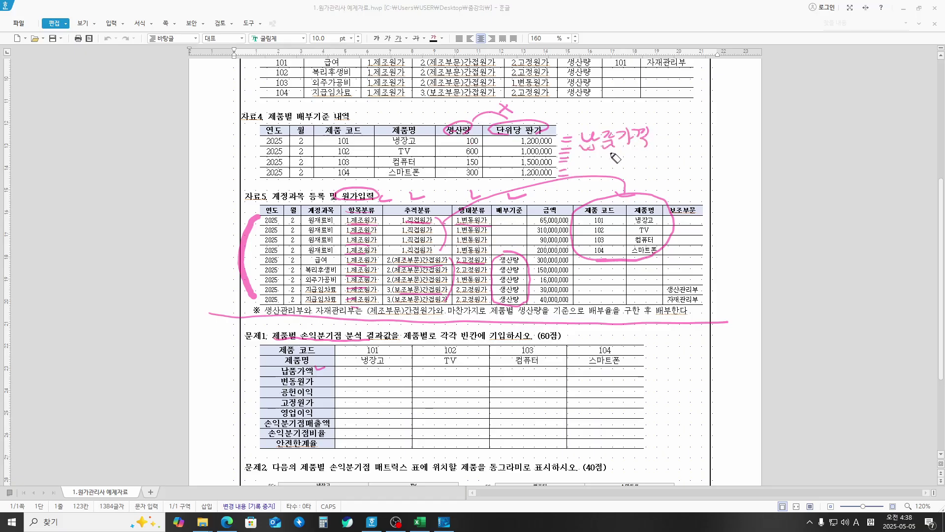
drag(605, 166, 612, 171)
Step: Circle 냉장고, TV, 컴퓨터, 스마트폰 and 변동원가 in 문제1, and bracket 자료5's 금액 column
mouse_move(373, 365)
mouse_down()
mouse_move(356, 355)
mouse_move(387, 369)
mouse_up()
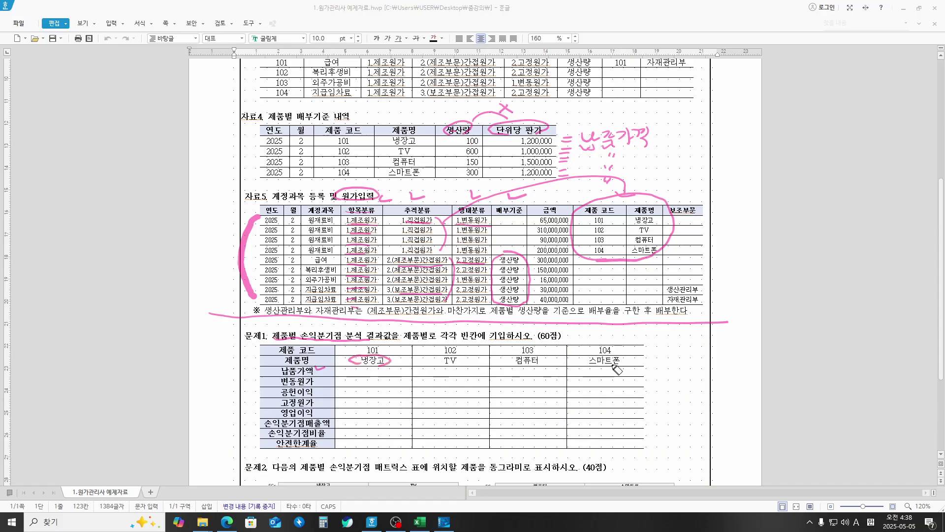
mouse_move(616, 368)
mouse_down()
mouse_move(589, 368)
mouse_move(597, 365)
mouse_up()
drag(464, 368, 457, 365)
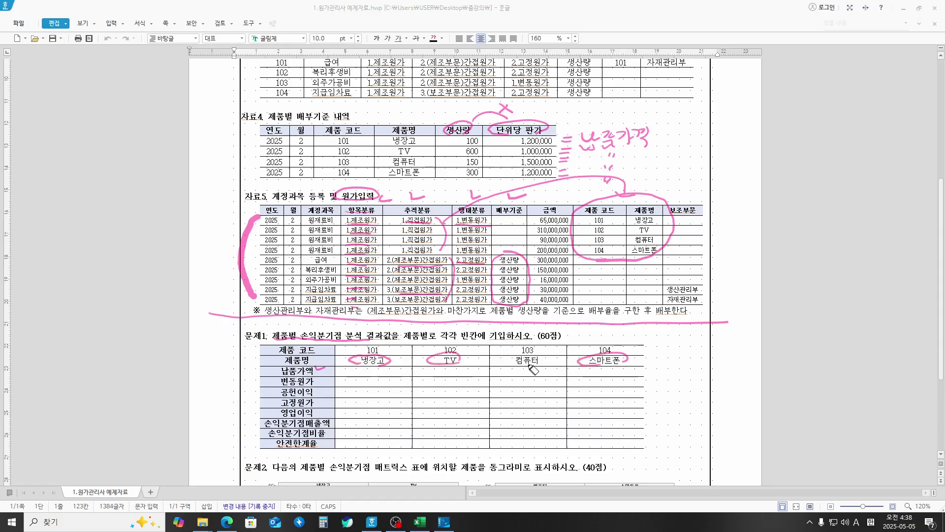
mouse_move(535, 370)
mouse_down()
mouse_move(498, 363)
mouse_move(541, 365)
mouse_up()
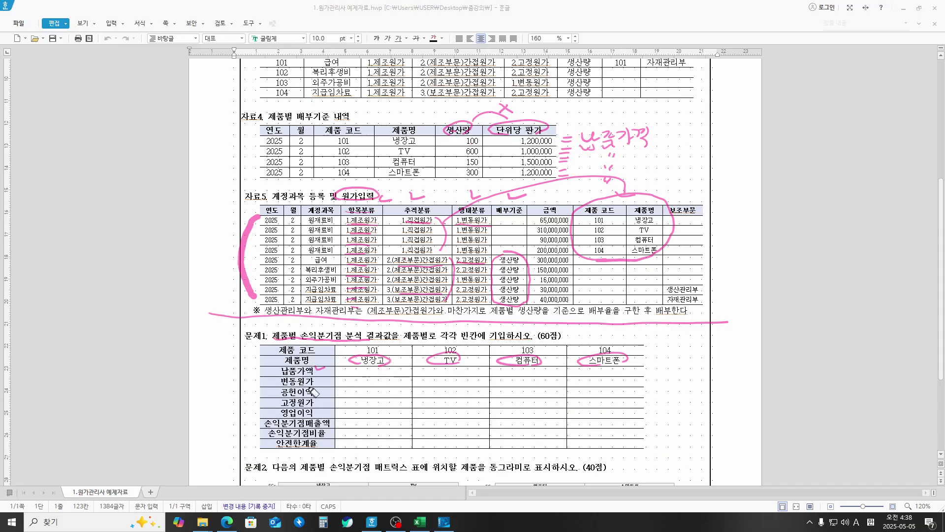
mouse_move(298, 388)
mouse_down()
mouse_move(274, 380)
mouse_move(316, 392)
mouse_up()
drag(524, 219, 518, 255)
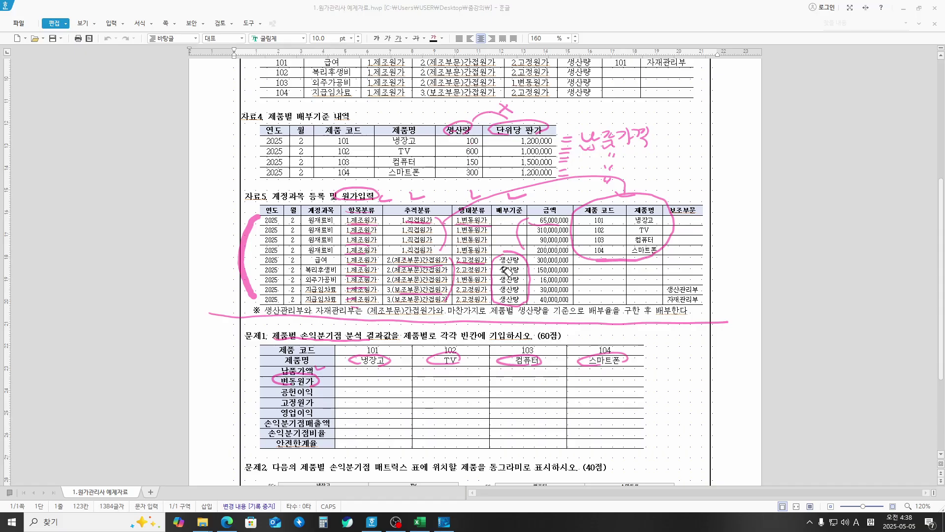
Step: Circle the 생산량 values and loop the 변동원가 and 공헌이익 cells for products 101–104
mouse_move(468, 180)
mouse_down()
mouse_move(445, 156)
mouse_move(485, 139)
mouse_move(474, 180)
mouse_up()
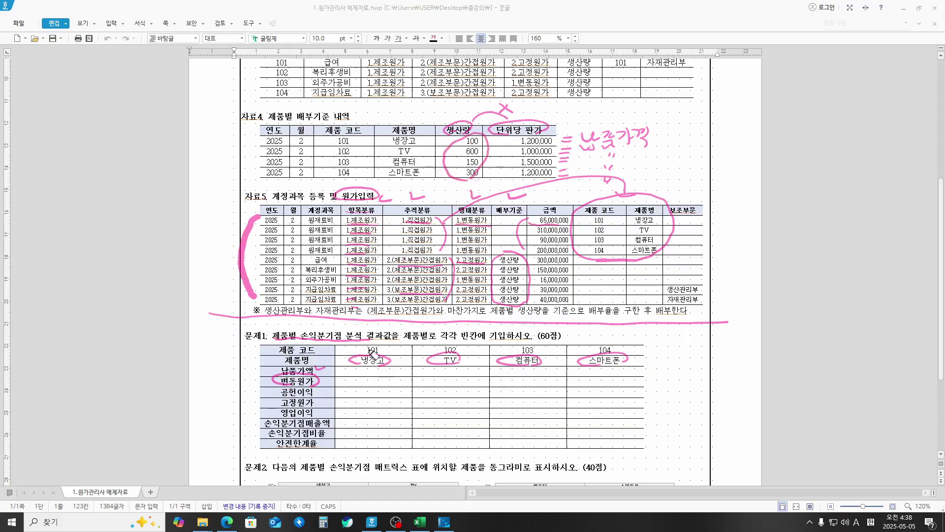
drag(370, 386, 380, 377)
drag(460, 376, 458, 385)
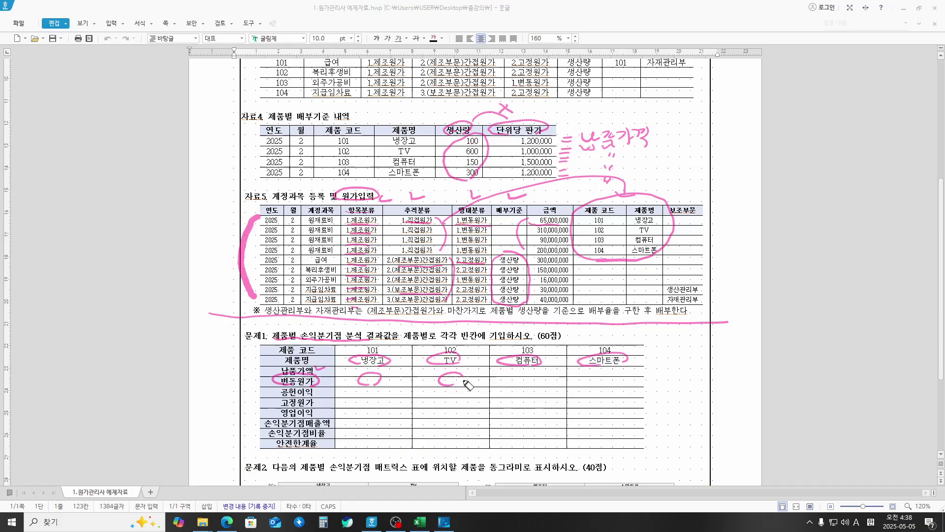
drag(523, 387, 538, 378)
mouse_move(606, 378)
mouse_down()
mouse_move(598, 391)
mouse_move(619, 382)
mouse_up()
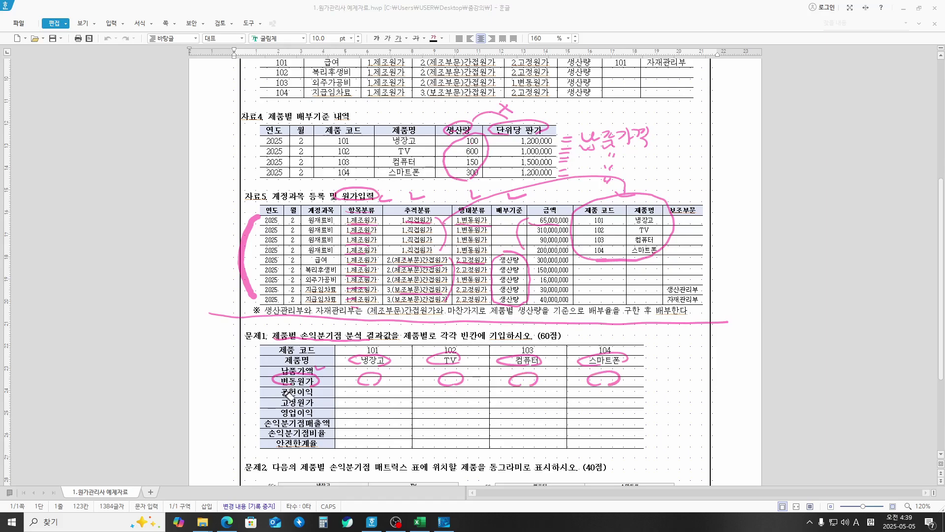
drag(370, 399, 379, 400)
mouse_move(452, 388)
mouse_down()
mouse_move(461, 401)
mouse_move(443, 393)
mouse_up()
drag(518, 392, 539, 394)
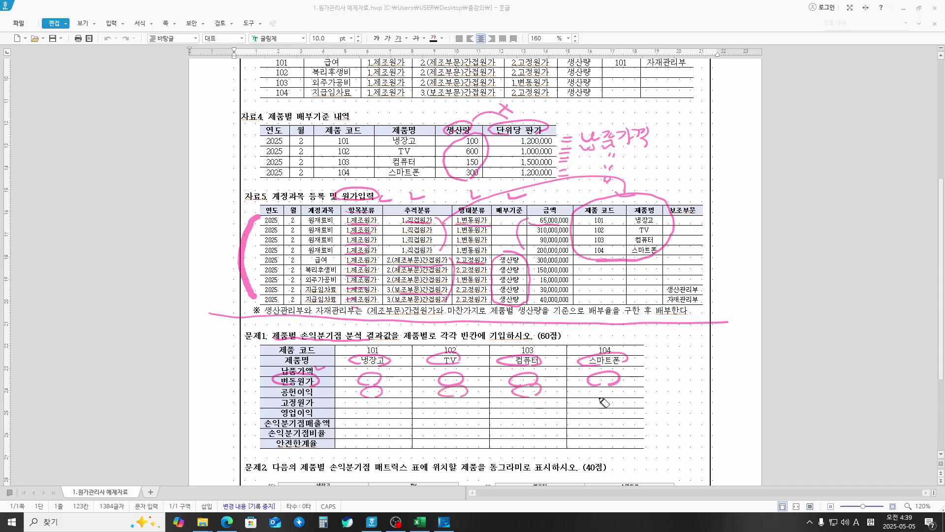
drag(598, 389, 610, 396)
Step: Circle the 고정원가 label and mark its cells for products 101–104
drag(300, 409, 318, 400)
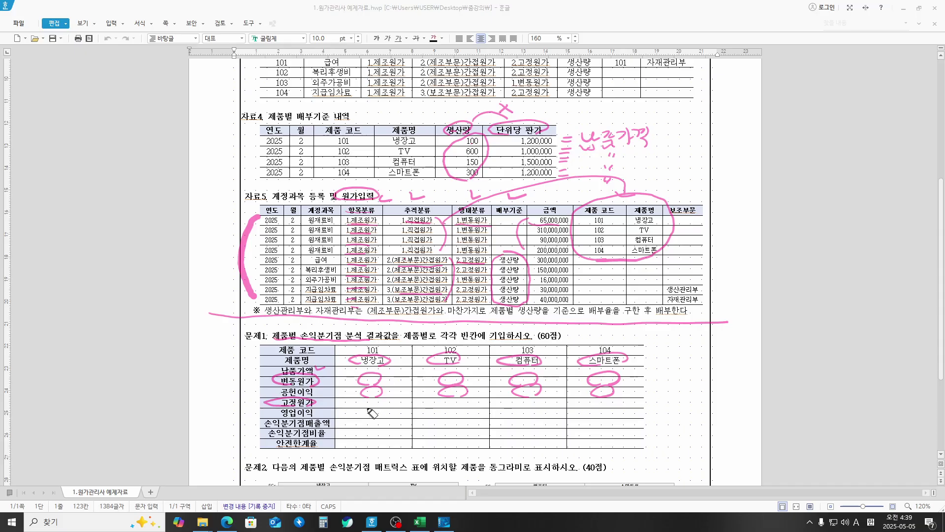
mouse_move(370, 398)
mouse_down()
mouse_move(391, 403)
mouse_move(379, 409)
mouse_up()
mouse_move(446, 396)
mouse_down()
mouse_move(465, 403)
mouse_move(455, 409)
mouse_up()
mouse_move(512, 397)
mouse_down()
mouse_move(539, 407)
mouse_move(623, 400)
mouse_move(605, 407)
mouse_up()
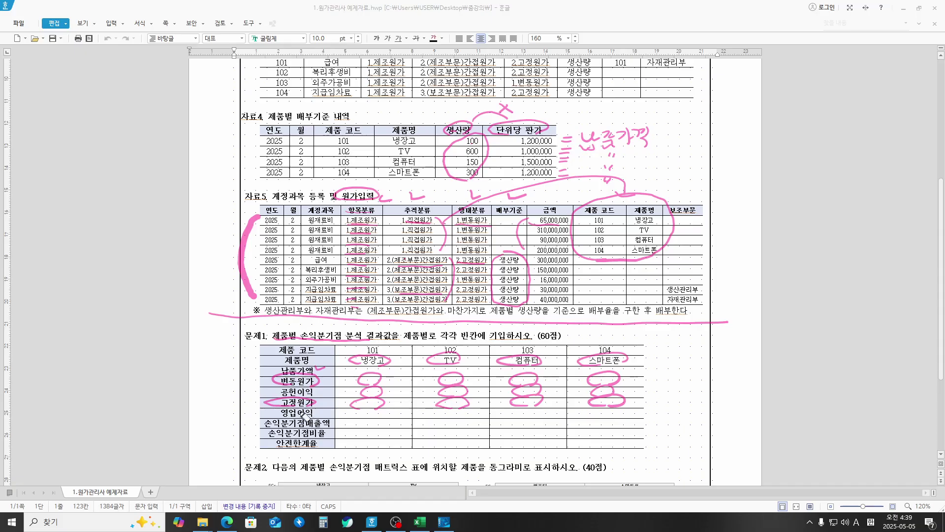
Step: Add a dash beside 고정원가 and loop the 영업이익 row for products 101 to 104
mouse_move(276, 402)
mouse_down()
mouse_move(255, 399)
mouse_move(273, 414)
mouse_up()
drag(362, 418, 391, 413)
drag(461, 419, 472, 413)
drag(534, 419, 536, 419)
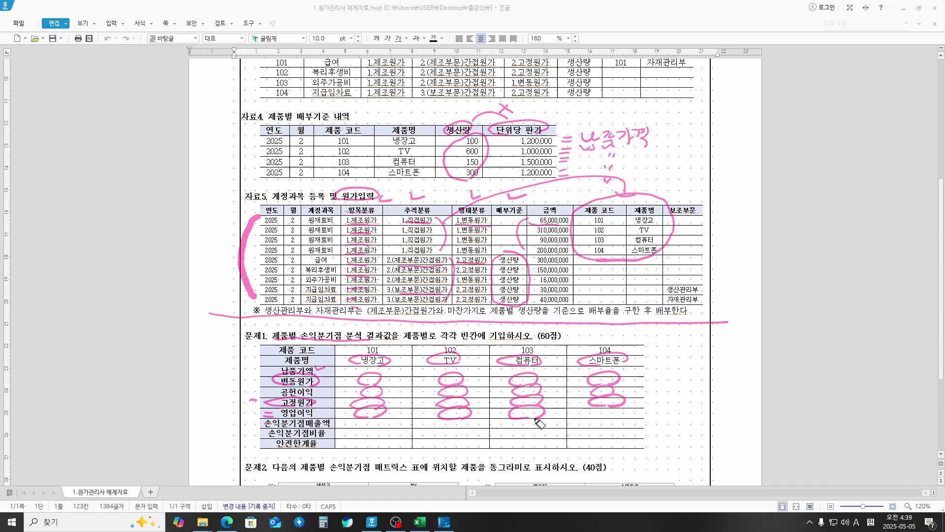
drag(606, 420, 604, 416)
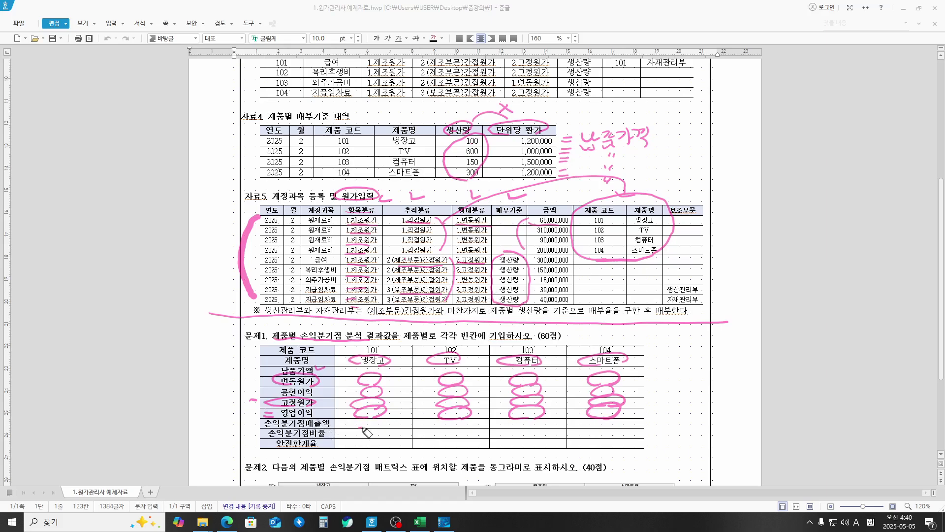
Step: Loop the 손익분기점매출액 and 손익분기점비율 rows for products 101 to 104
drag(363, 428, 382, 427)
drag(464, 426, 468, 424)
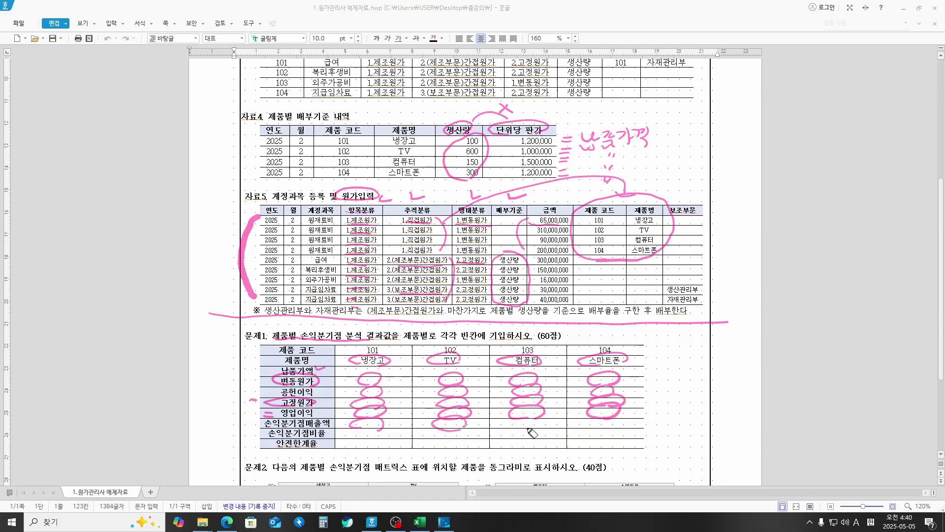
drag(529, 429, 535, 428)
drag(609, 430, 618, 424)
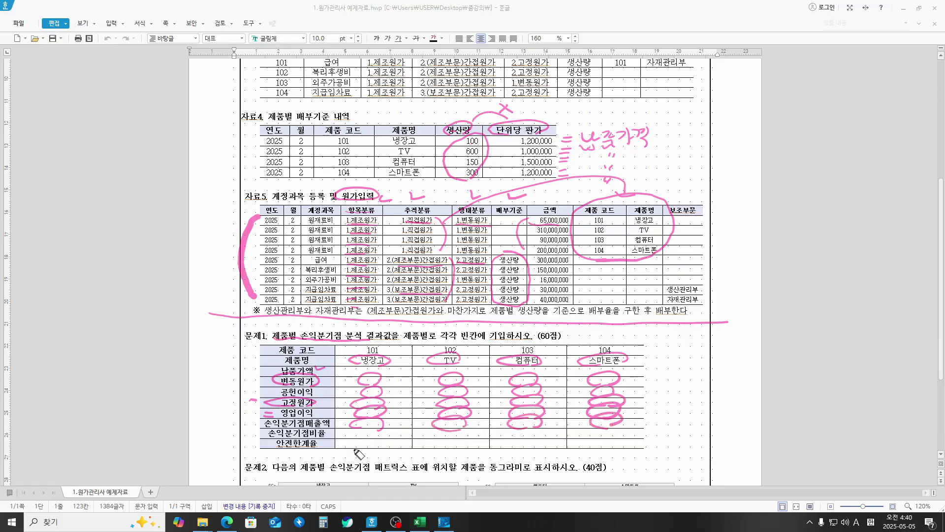
drag(364, 439, 379, 433)
drag(449, 437, 470, 428)
mouse_move(535, 436)
mouse_down()
mouse_move(514, 434)
mouse_move(539, 433)
mouse_up()
drag(596, 436, 584, 436)
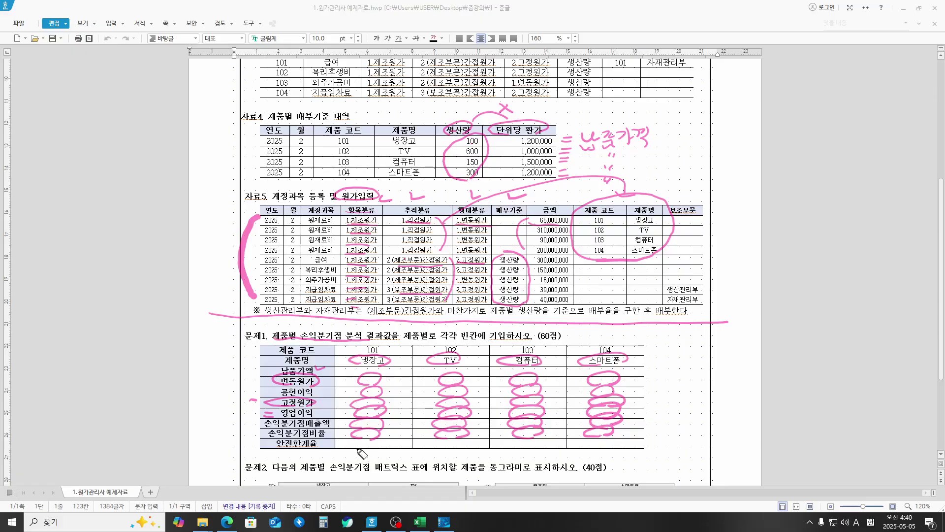
Step: Loop the 안전한계율 row for products 101 to 104
drag(358, 449, 394, 446)
mouse_move(457, 448)
mouse_down()
mouse_move(468, 438)
mouse_move(465, 446)
mouse_up()
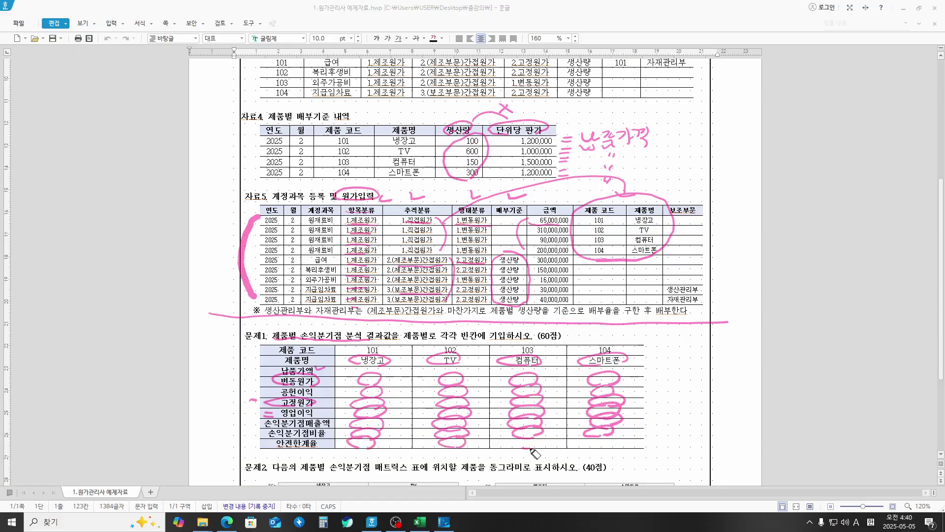
drag(532, 452, 541, 444)
drag(602, 448, 593, 445)
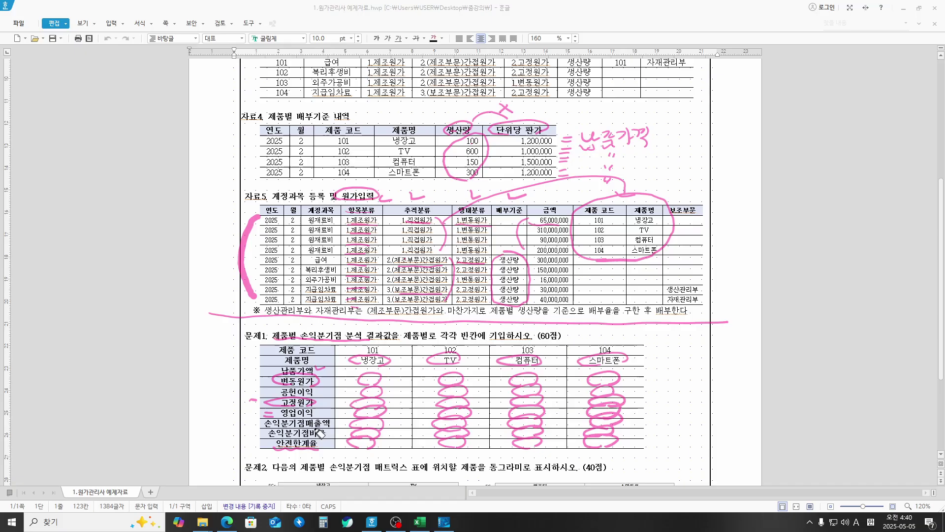
Step: Circle the 손익분기점매출액 and 납품가액 labels and handwrite '납품가격 > 손익분기점 매출액'
mouse_move(268, 427)
mouse_down()
mouse_move(330, 435)
mouse_move(294, 423)
mouse_move(265, 427)
mouse_up()
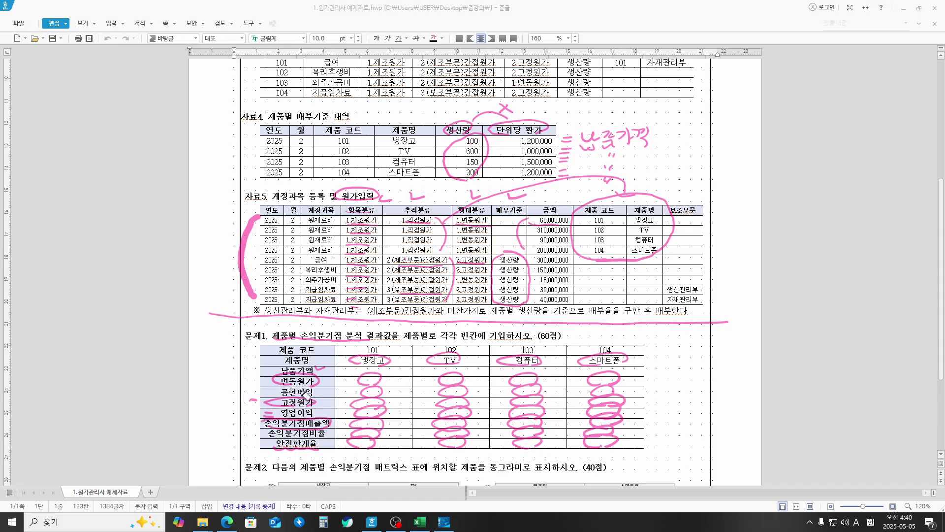
mouse_move(300, 381)
mouse_down()
mouse_move(293, 364)
mouse_move(325, 372)
mouse_up()
mouse_move(653, 337)
mouse_down()
mouse_move(662, 351)
mouse_move(678, 337)
mouse_move(688, 352)
mouse_move(709, 338)
mouse_move(715, 351)
mouse_move(773, 330)
mouse_move(768, 347)
mouse_move(784, 336)
mouse_move(795, 348)
mouse_move(803, 335)
mouse_move(828, 335)
mouse_move(832, 347)
mouse_move(847, 331)
mouse_move(856, 345)
mouse_move(862, 337)
mouse_move(888, 345)
mouse_up()
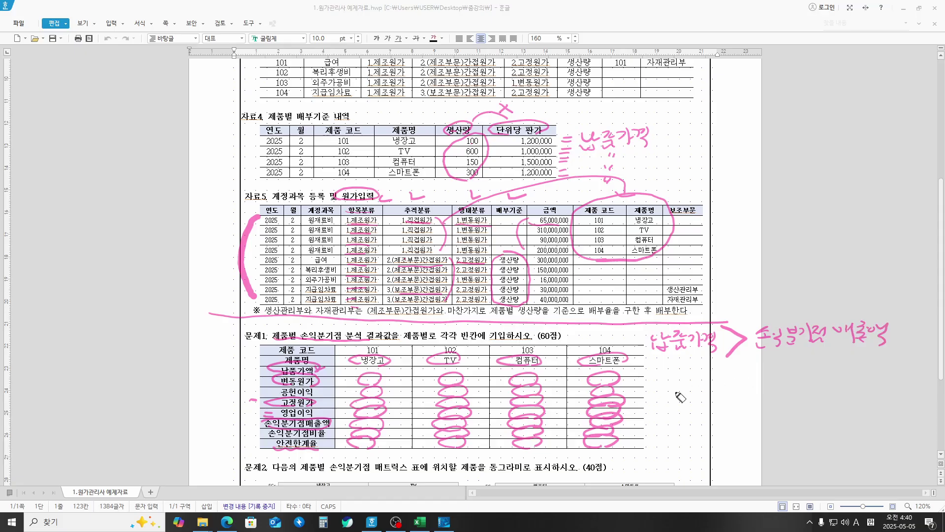
Step: Add ditto marks, an equals sign, circle and arrow, then underline the handwritten 안전한계매출액
drag(671, 380, 670, 388)
mouse_move(677, 380)
mouse_down()
mouse_move(675, 389)
mouse_move(749, 383)
mouse_up()
drag(810, 383, 814, 378)
drag(816, 381, 887, 377)
mouse_move(875, 382)
mouse_down()
mouse_move(896, 391)
mouse_move(839, 269)
mouse_move(867, 268)
mouse_up()
mouse_move(749, 237)
mouse_down()
mouse_move(759, 250)
mouse_move(779, 239)
mouse_move(784, 249)
mouse_move(879, 221)
mouse_move(870, 241)
mouse_move(893, 226)
mouse_move(899, 242)
mouse_up()
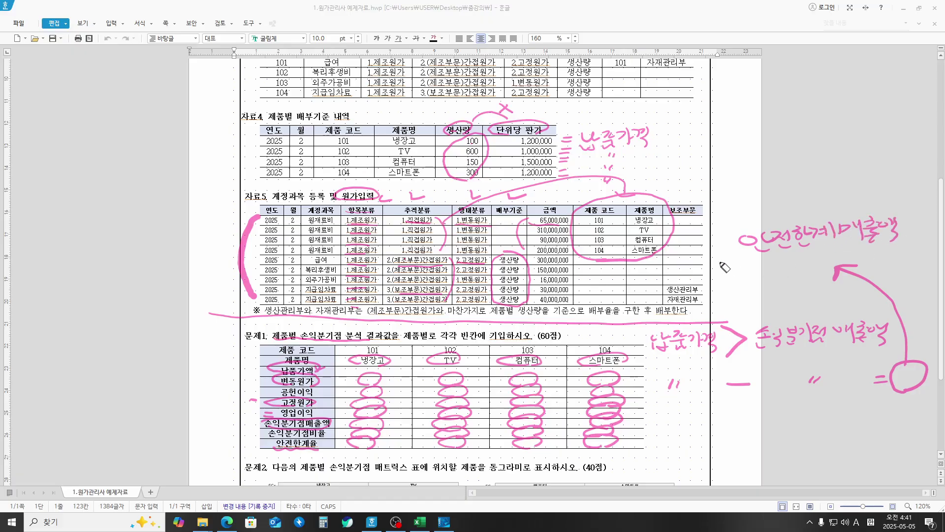
drag(725, 259, 885, 251)
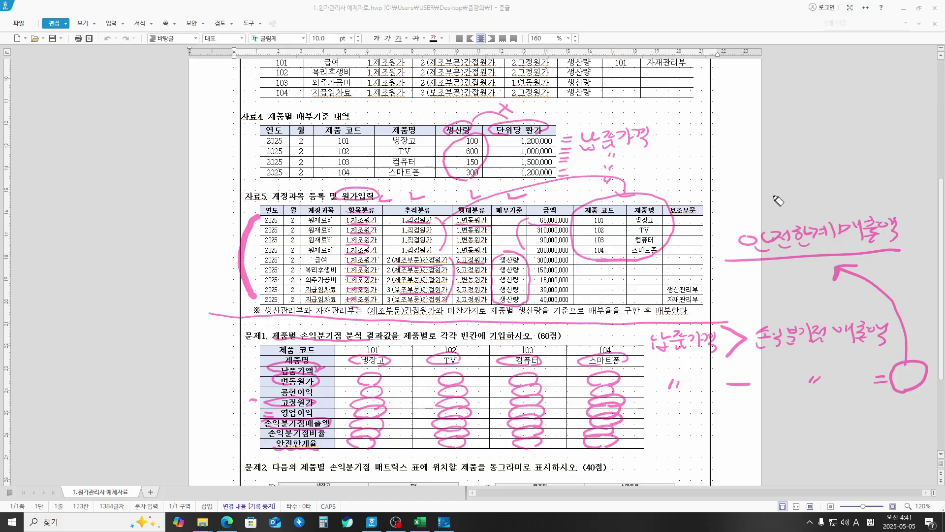
Step: Write 'Nego 가능가액' above it and erase the old ink on 자료4 and 자료5
mouse_move(730, 199)
mouse_down()
mouse_move(746, 177)
mouse_move(793, 199)
mouse_move(854, 174)
mouse_move(869, 185)
mouse_move(877, 172)
mouse_move(894, 183)
mouse_move(909, 173)
mouse_up()
drag(904, 180, 914, 194)
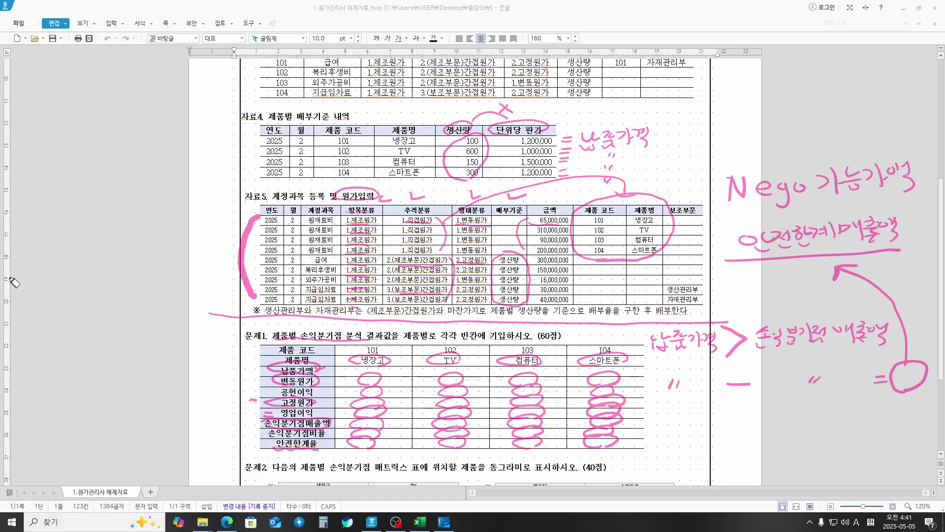
mouse_move(207, 216)
mouse_down()
mouse_move(256, 225)
mouse_move(374, 198)
mouse_move(469, 131)
mouse_move(592, 166)
mouse_move(444, 231)
mouse_move(330, 258)
mouse_move(215, 320)
mouse_up()
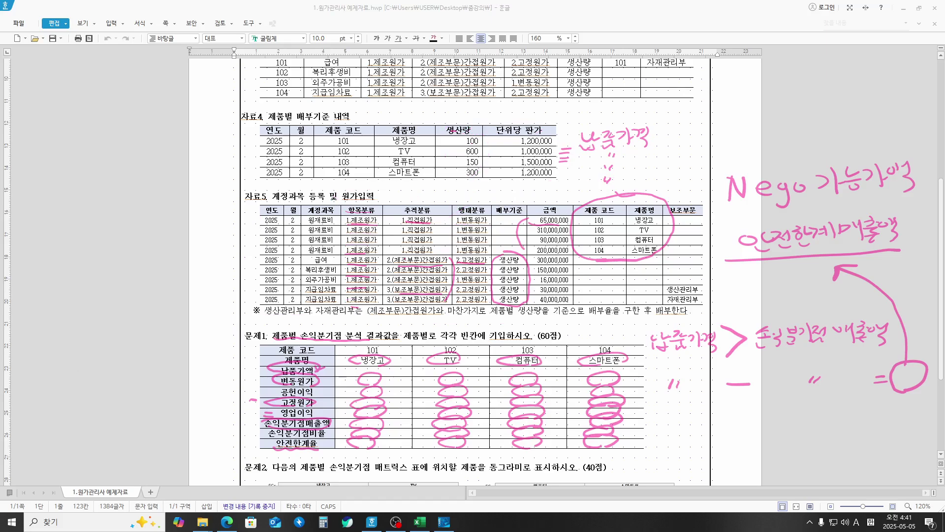
Step: Clear all ink, then underline 손익분기점 매트릭스 and 동그라미로 in the 문제2 question
key(Escape)
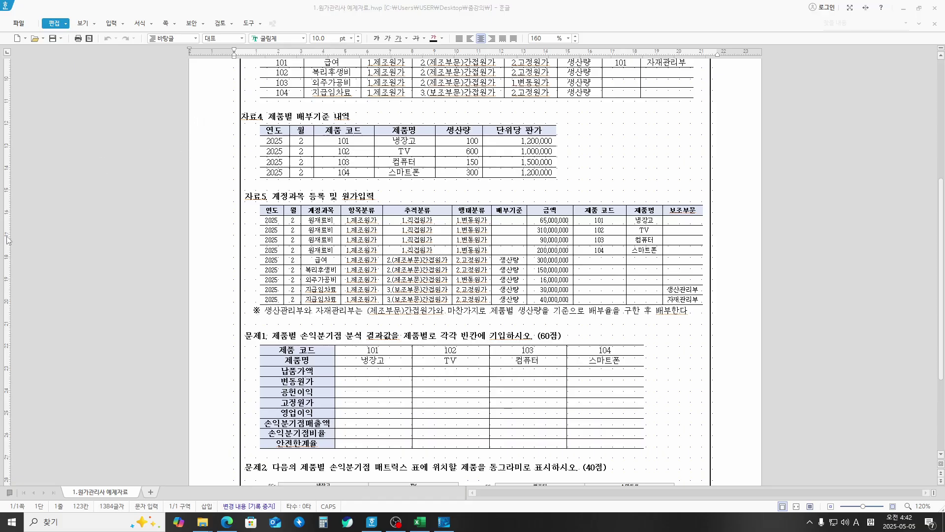
scroll(430, 249, down, 5)
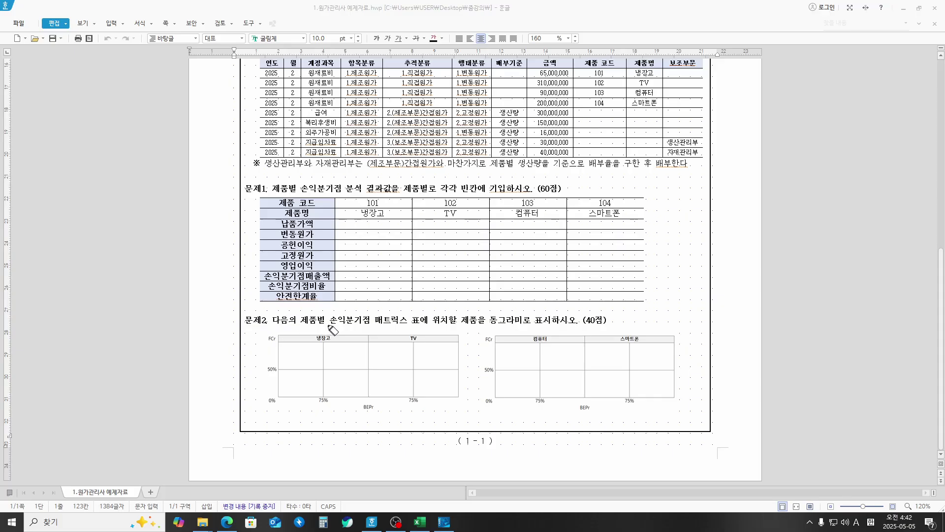
drag(329, 325, 413, 325)
mouse_move(481, 326)
mouse_down()
mouse_move(544, 324)
mouse_move(531, 322)
mouse_up()
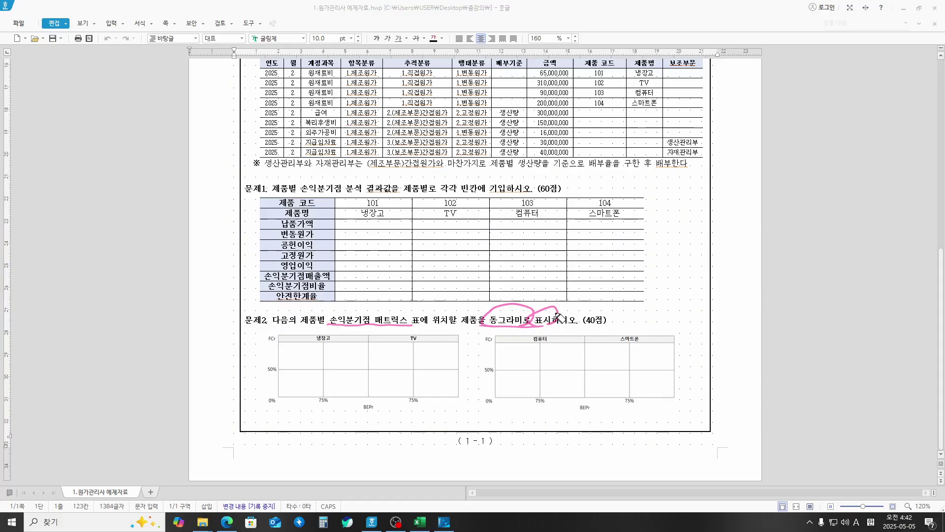
Step: Mark the FCr and BEPr axes and write FCr in the left margin
drag(256, 336, 262, 333)
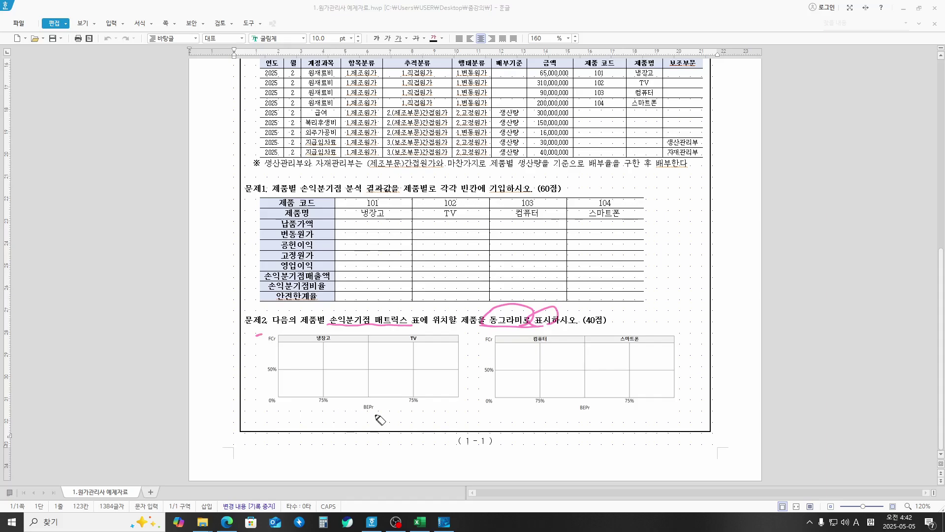
mouse_move(370, 415)
mouse_down()
mouse_move(365, 424)
mouse_move(375, 414)
mouse_up()
mouse_move(262, 341)
mouse_down()
mouse_move(279, 340)
mouse_move(53, 261)
mouse_up()
drag(114, 262, 127, 260)
drag(117, 263, 118, 273)
drag(116, 267, 167, 259)
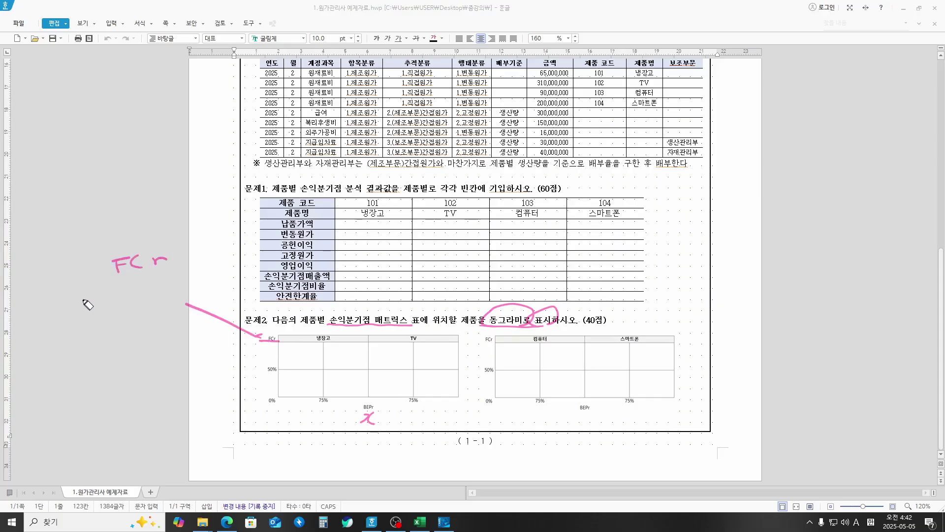
Step: Handwrite 'Fixed Cost ratio' below FCr in the margin
mouse_move(74, 295)
mouse_down()
mouse_move(88, 295)
mouse_move(76, 313)
mouse_move(85, 302)
mouse_up()
mouse_move(93, 300)
mouse_down()
mouse_move(95, 312)
mouse_move(116, 312)
mouse_up()
drag(116, 300, 104, 313)
drag(119, 306, 131, 310)
drag(142, 302, 141, 286)
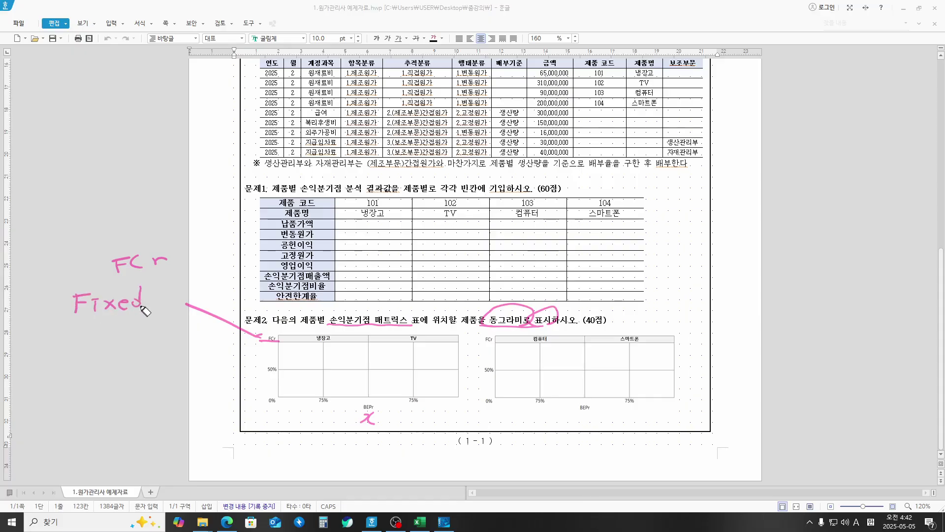
mouse_move(88, 336)
mouse_down()
mouse_move(87, 348)
mouse_move(100, 341)
mouse_up()
mouse_move(116, 338)
mouse_down()
mouse_move(109, 348)
mouse_move(128, 348)
mouse_up()
drag(121, 340, 135, 340)
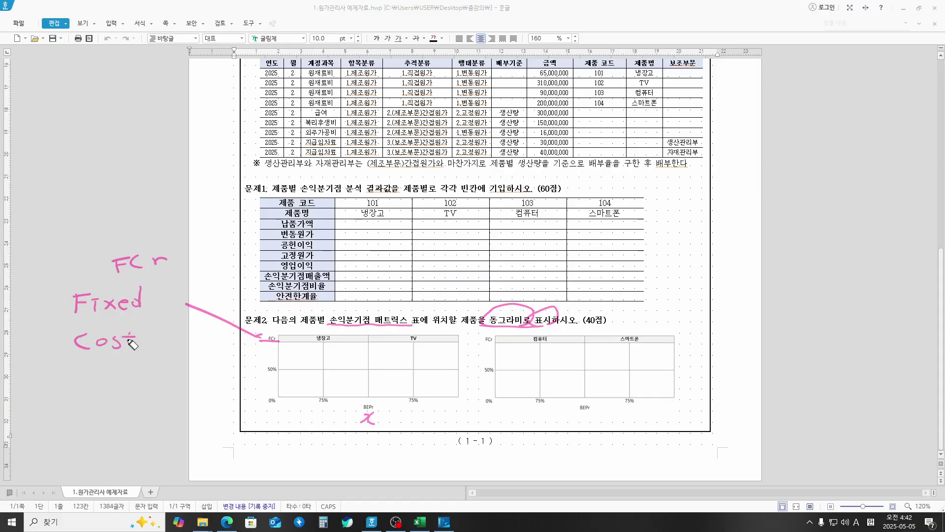
drag(80, 368, 80, 382)
mouse_move(80, 374)
mouse_down()
mouse_move(93, 370)
mouse_move(105, 383)
mouse_move(124, 371)
mouse_up()
drag(133, 364, 139, 364)
mouse_move(136, 370)
mouse_down()
mouse_move(136, 382)
mouse_move(151, 370)
mouse_up()
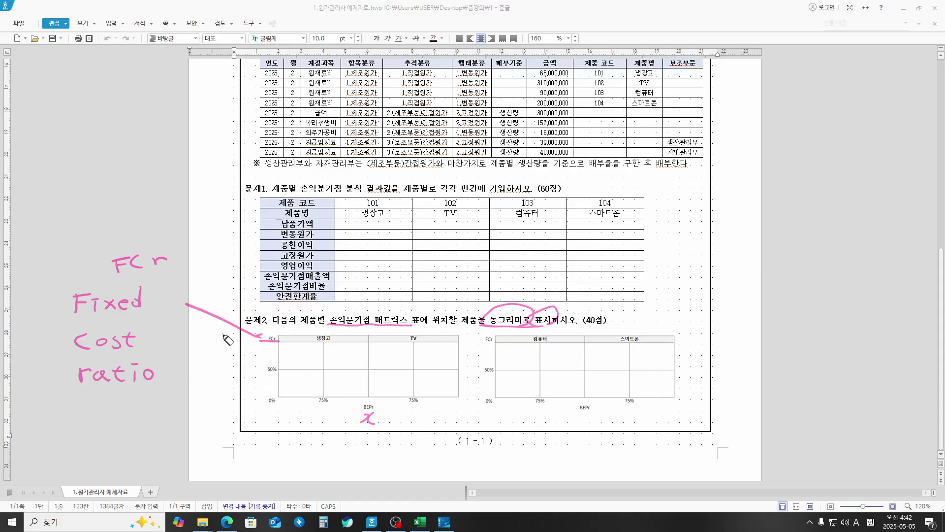
Step: Label the FCr axis as y and circle the BEPr label under the chart
drag(222, 337, 231, 337)
mouse_move(234, 335)
mouse_down()
mouse_move(233, 362)
mouse_move(220, 353)
mouse_up()
mouse_move(358, 407)
mouse_down()
mouse_move(635, 432)
mouse_move(759, 385)
mouse_move(809, 351)
mouse_move(834, 360)
mouse_up()
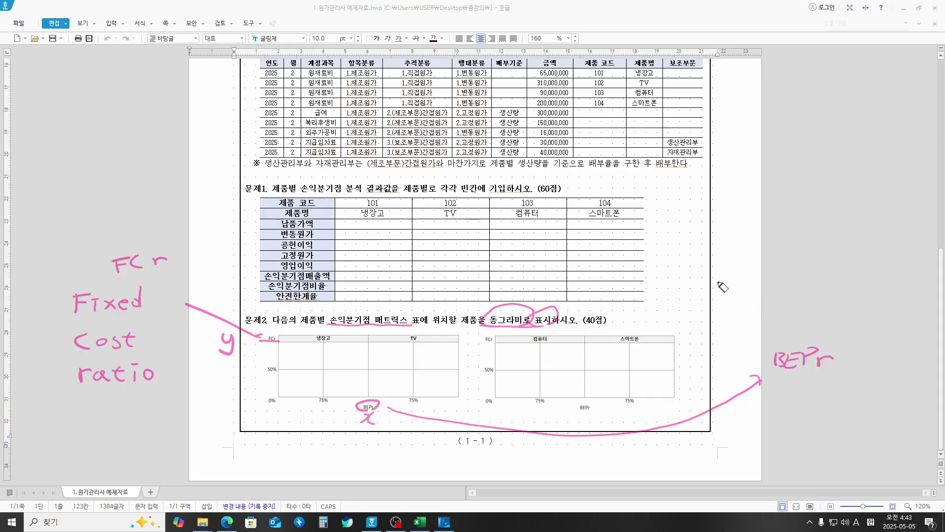
Step: Write 'Break Even Point ratio' for BEPr and circle the 75% and 50% axis marks
mouse_move(722, 287)
mouse_down()
mouse_move(777, 292)
mouse_move(790, 278)
mouse_move(786, 286)
mouse_move(925, 267)
mouse_up()
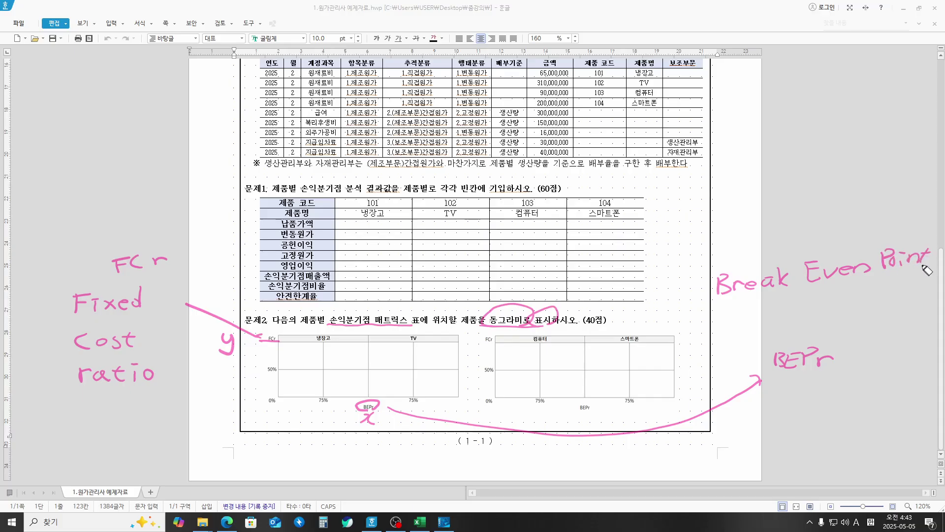
mouse_move(728, 320)
mouse_down()
mouse_move(743, 306)
mouse_move(787, 319)
mouse_move(798, 304)
mouse_up()
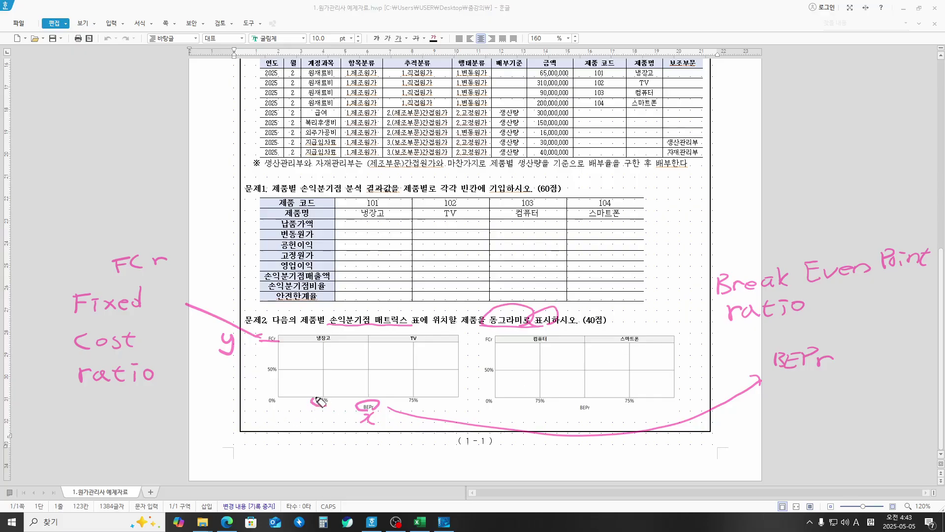
drag(331, 394, 332, 397)
mouse_move(412, 406)
mouse_down()
mouse_move(422, 396)
mouse_move(416, 405)
mouse_up()
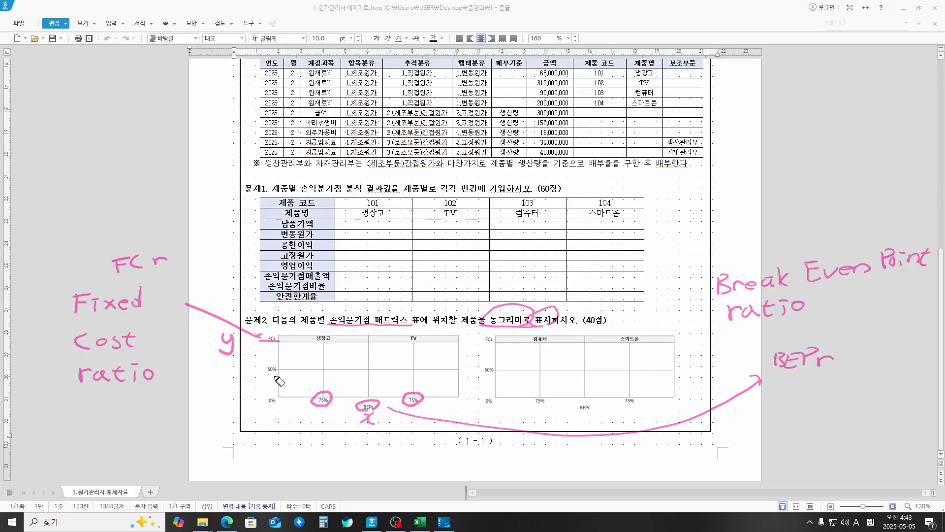
mouse_move(277, 366)
mouse_down()
mouse_move(262, 373)
mouse_move(276, 373)
mouse_up()
Step: Draw arrows along the BEPr and FCr axes
drag(298, 413, 346, 413)
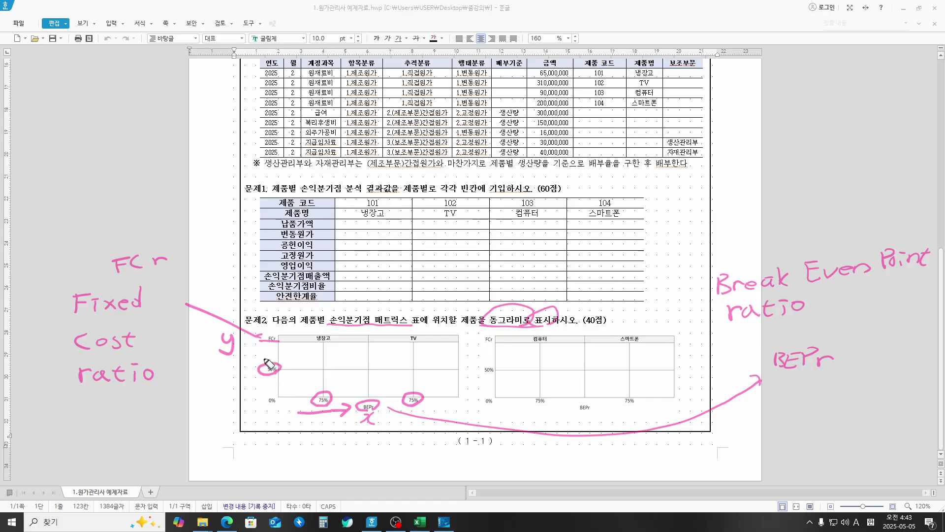
drag(264, 359, 264, 343)
drag(256, 351, 273, 351)
Step: Circle three 냉장고 chart quadrants and write '단위당 판가의 적정성' in the top-left margin
mouse_move(348, 368)
mouse_down()
mouse_move(328, 347)
mouse_move(365, 364)
mouse_move(326, 386)
mouse_move(364, 389)
mouse_move(351, 393)
mouse_up()
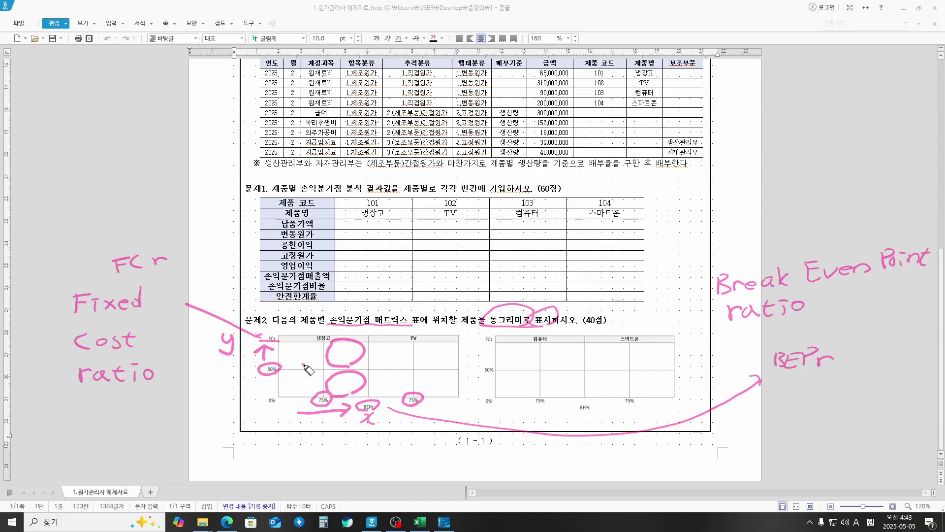
drag(304, 366, 309, 364)
mouse_move(302, 397)
mouse_down()
mouse_move(315, 383)
mouse_move(305, 397)
mouse_up()
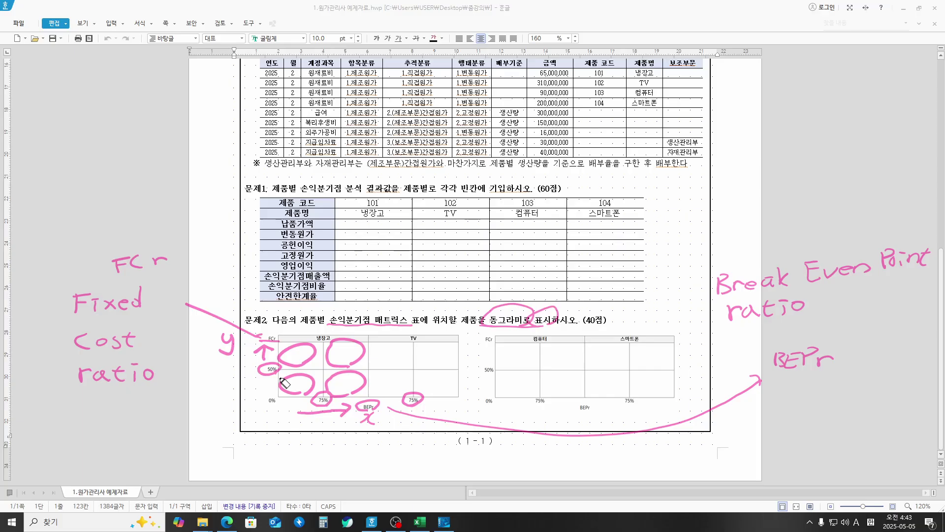
drag(38, 88, 47, 92)
mouse_move(54, 81)
mouse_down()
mouse_move(131, 98)
mouse_move(195, 85)
mouse_move(226, 96)
mouse_move(239, 81)
mouse_move(236, 96)
mouse_up()
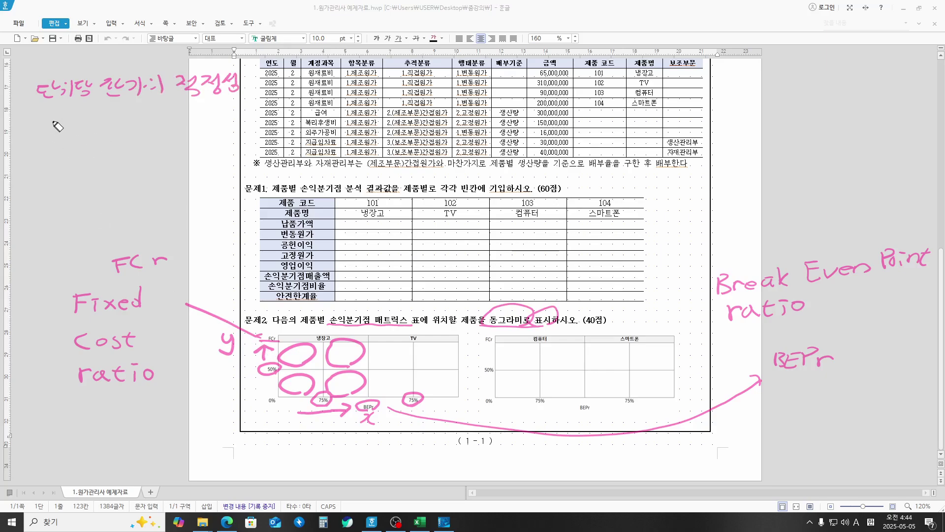
Step: Write '생산량의 적정성' and '원가의 적정성' notes and underline the first two notes
mouse_move(47, 124)
mouse_down()
mouse_move(74, 133)
mouse_move(89, 116)
mouse_move(121, 121)
mouse_move(114, 132)
mouse_move(136, 119)
mouse_move(177, 125)
mouse_move(192, 117)
mouse_move(209, 129)
mouse_move(236, 121)
mouse_move(237, 129)
mouse_up()
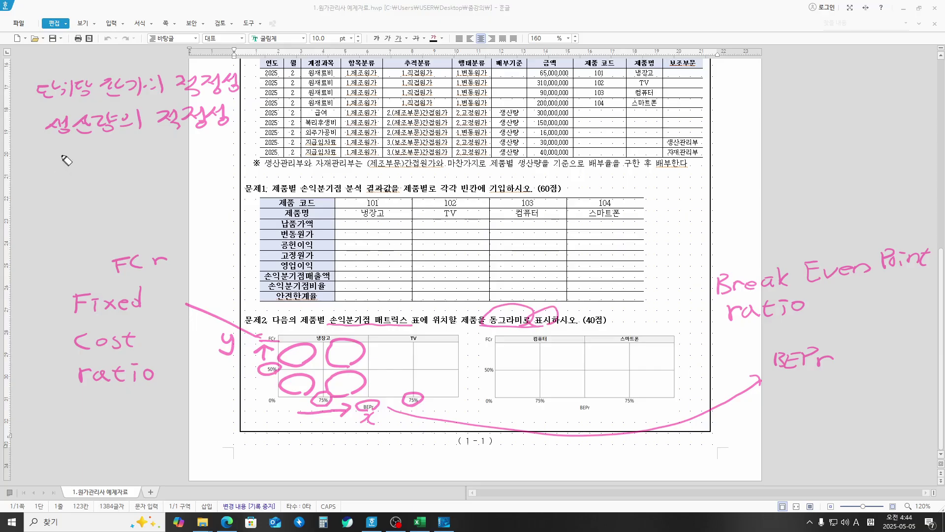
mouse_move(58, 153)
mouse_down()
mouse_move(81, 172)
mouse_move(94, 158)
mouse_move(119, 170)
mouse_up()
mouse_move(158, 146)
mouse_down()
mouse_move(182, 168)
mouse_move(196, 157)
mouse_move(226, 158)
mouse_up()
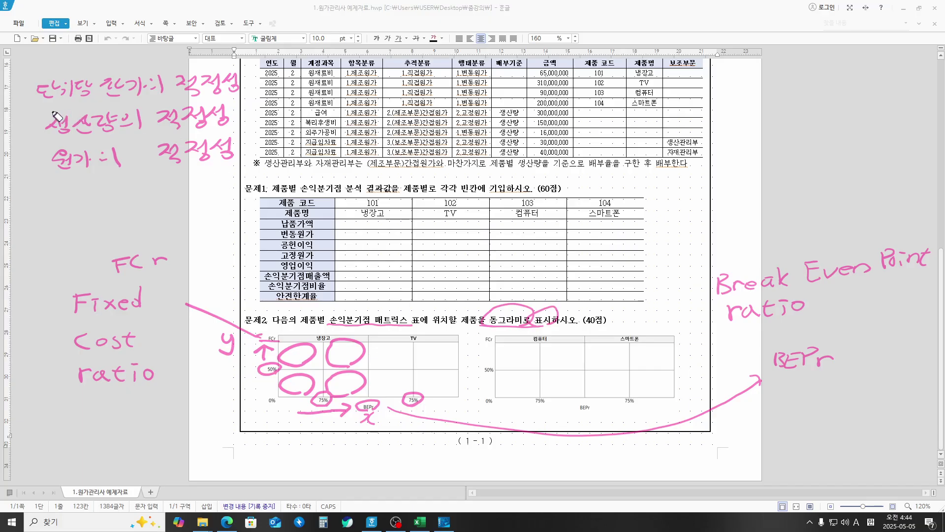
drag(46, 106, 165, 103)
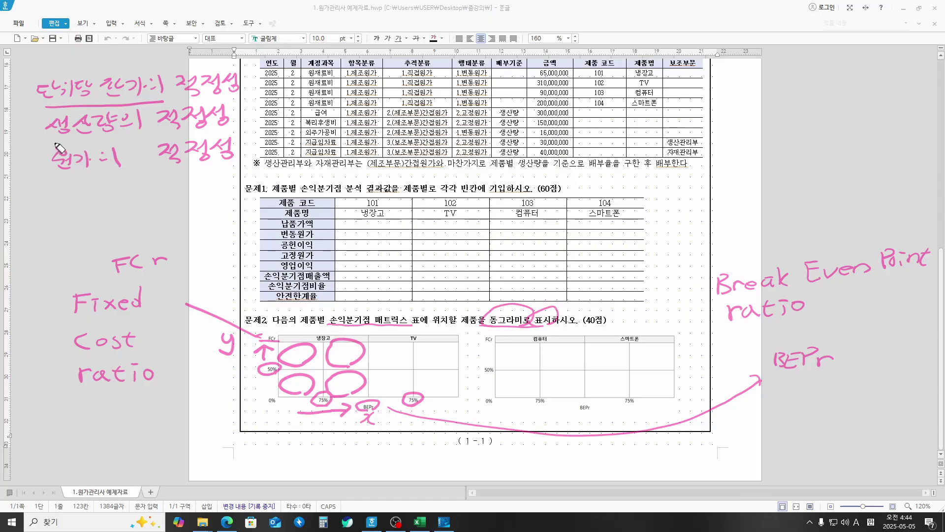
drag(45, 141, 211, 129)
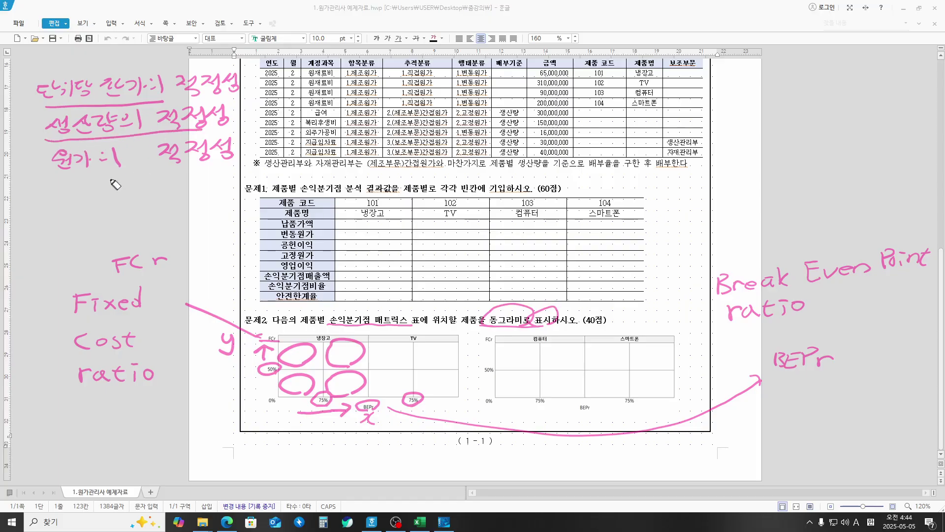
Step: Bracket 원가 into 변동원가 and 고정원가, extend a line, then wipe all ink with E
mouse_move(54, 176)
mouse_down()
mouse_move(90, 173)
mouse_move(59, 209)
mouse_move(90, 190)
mouse_move(93, 234)
mouse_up()
mouse_move(99, 184)
mouse_down()
mouse_move(129, 202)
mouse_move(147, 187)
mouse_move(158, 197)
mouse_move(169, 182)
mouse_move(183, 185)
mouse_up()
mouse_move(122, 223)
mouse_down()
mouse_move(125, 231)
mouse_move(142, 217)
mouse_move(157, 227)
mouse_move(199, 217)
mouse_up()
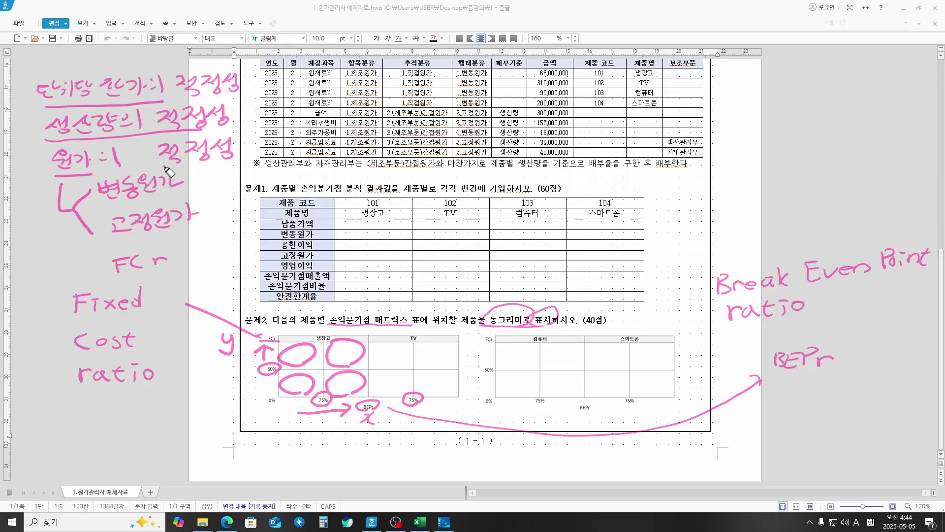
drag(164, 164, 253, 164)
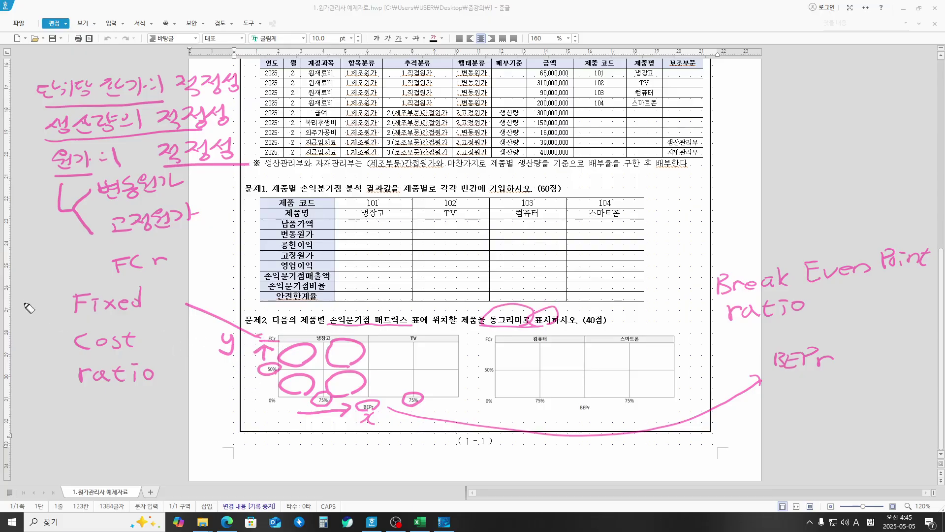
key(e)
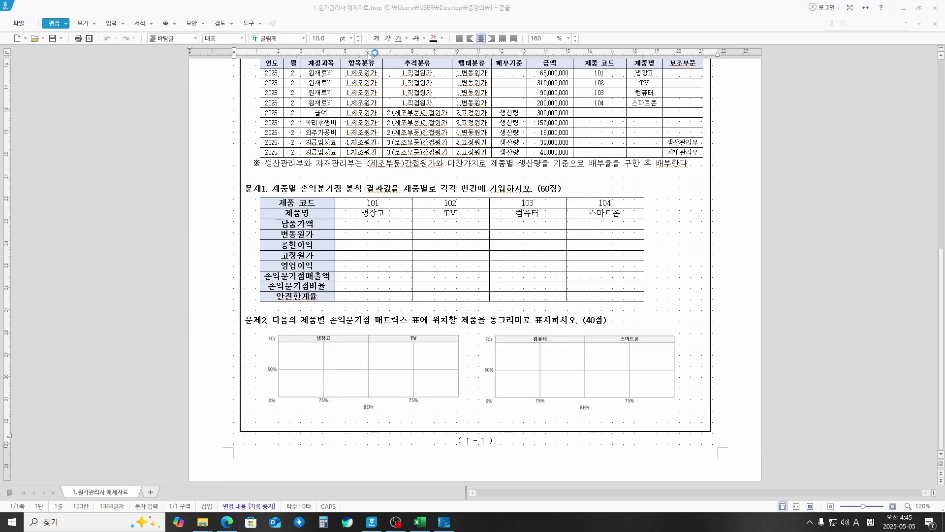
Step: Minimize and restore Hangul, scroll to the top, then drag its window aside
click(902, 9)
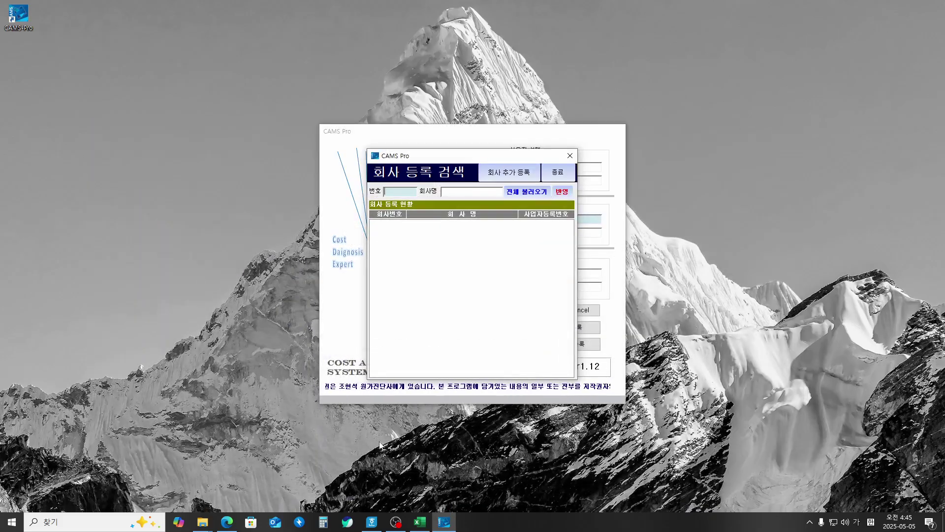
click(371, 521)
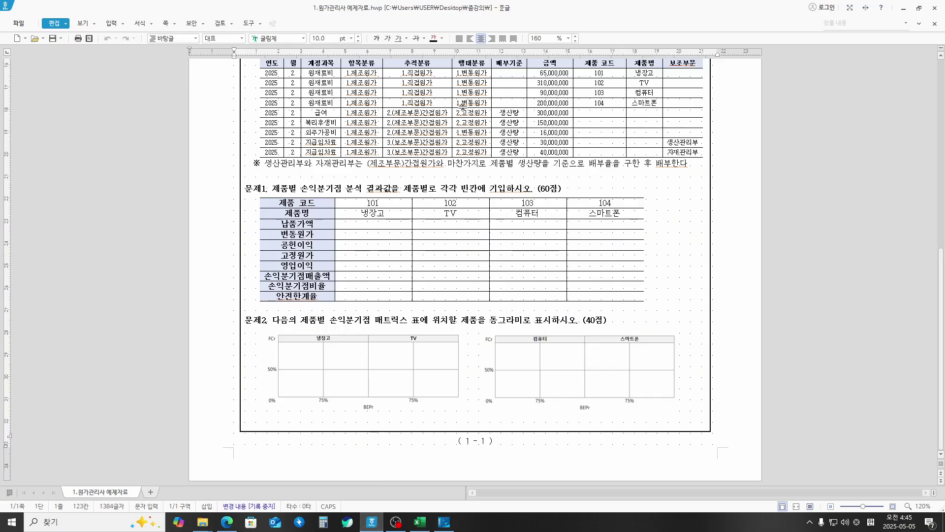
scroll(463, 107, up, 3)
scroll(463, 107, up, 5)
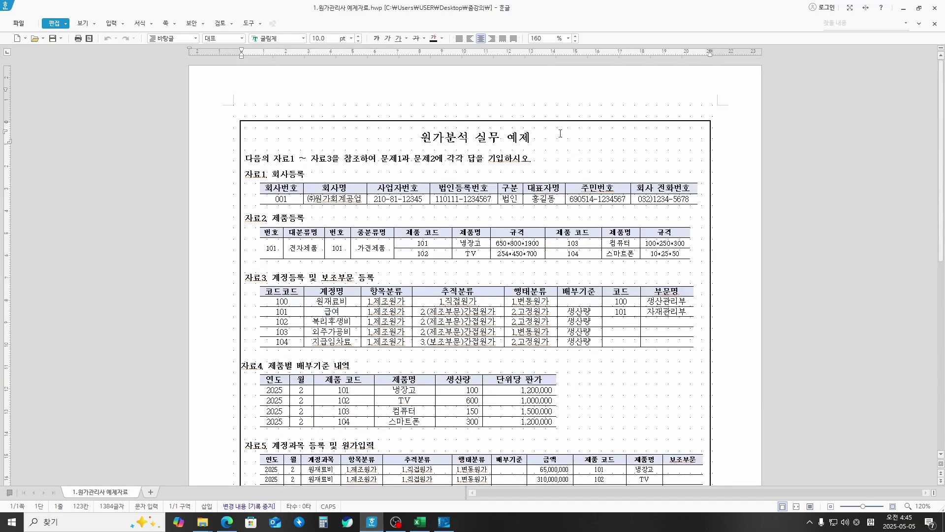
drag(594, 7, 0, 91)
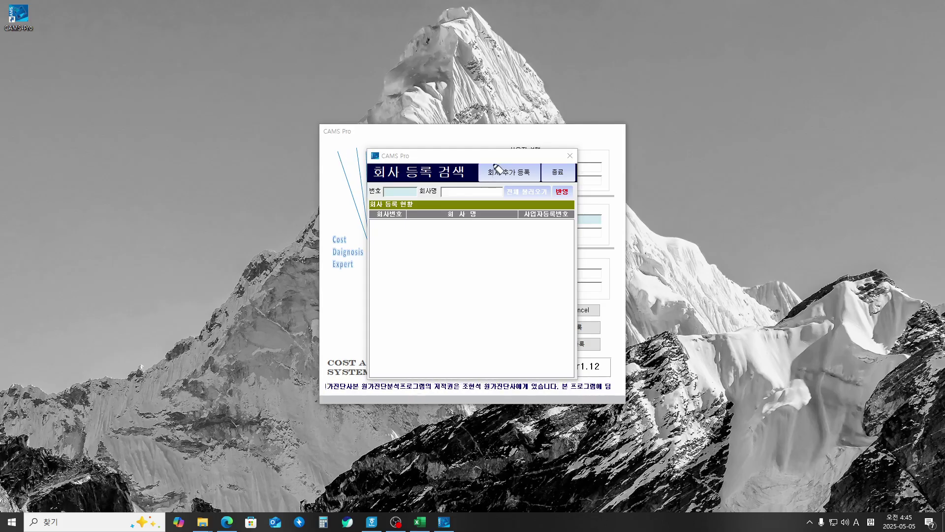
drag(491, 157, 516, 155)
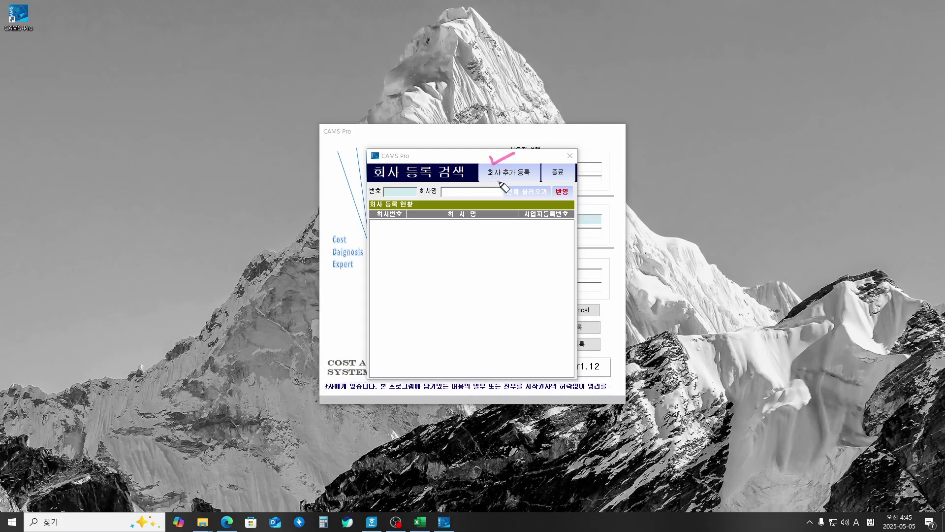
mouse_move(503, 187)
mouse_down()
mouse_move(471, 166)
mouse_move(541, 150)
mouse_move(512, 185)
mouse_up()
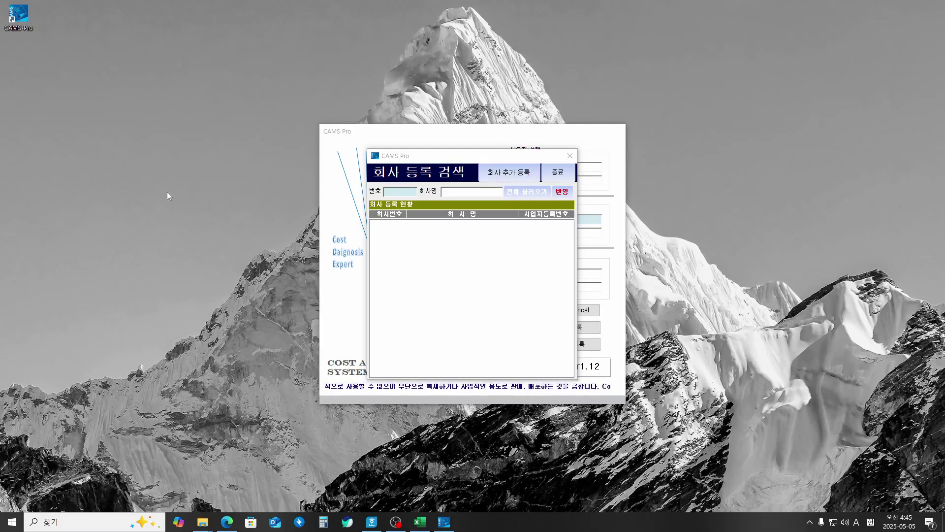
Step: Choose 회사 추가 등록, mark up the re-login notice with ink, clear it and confirm
click(512, 180)
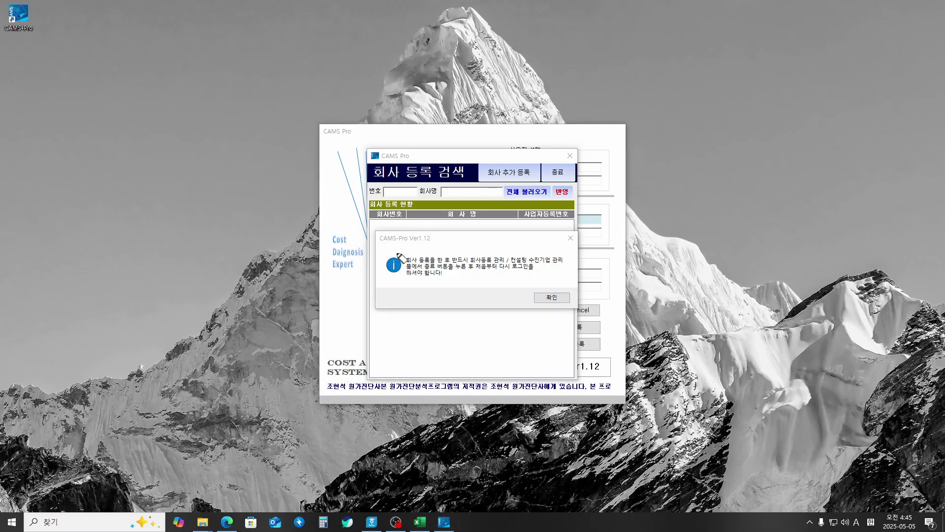
mouse_move(405, 261)
mouse_down()
mouse_move(567, 254)
mouse_move(563, 263)
mouse_move(490, 266)
mouse_up()
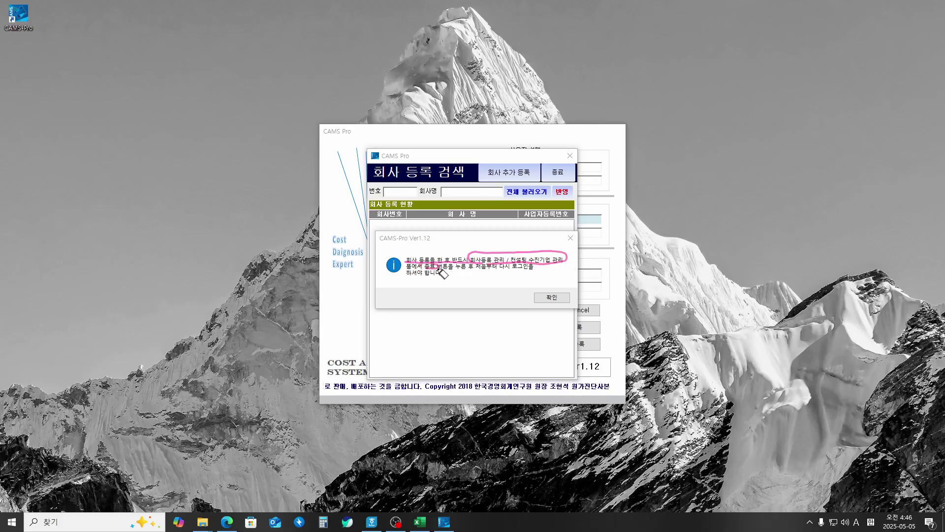
mouse_move(442, 273)
mouse_down()
mouse_move(581, 281)
mouse_move(682, 276)
mouse_move(692, 263)
mouse_move(690, 274)
mouse_move(738, 257)
mouse_move(741, 276)
mouse_move(758, 272)
mouse_up()
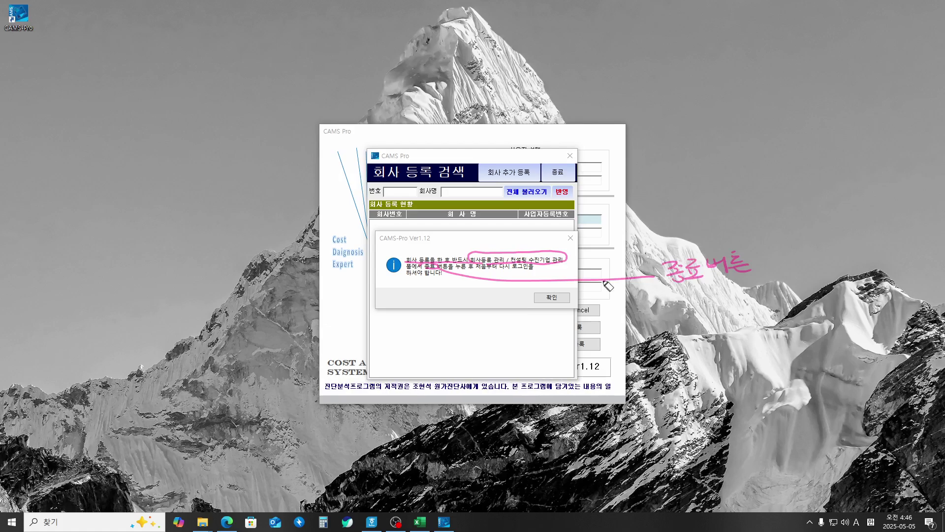
drag(477, 270, 535, 271)
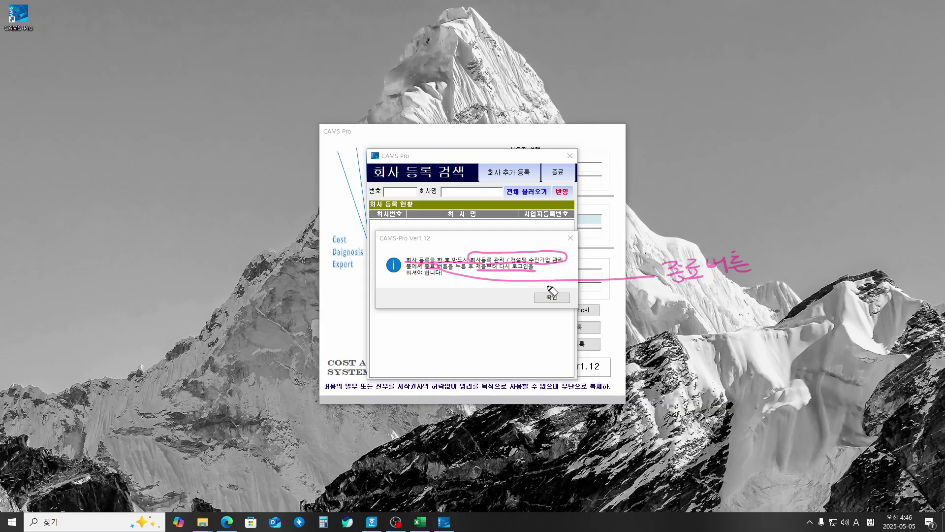
drag(547, 286, 569, 281)
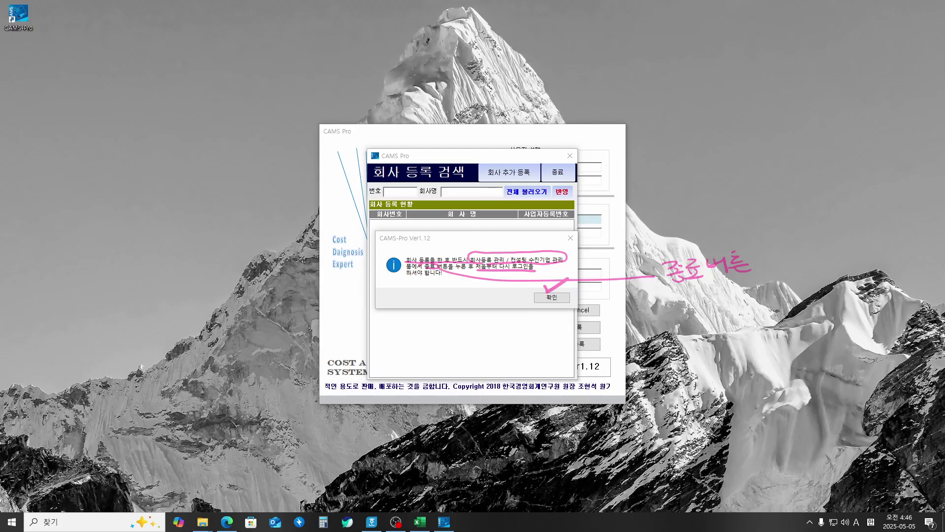
key(Escape)
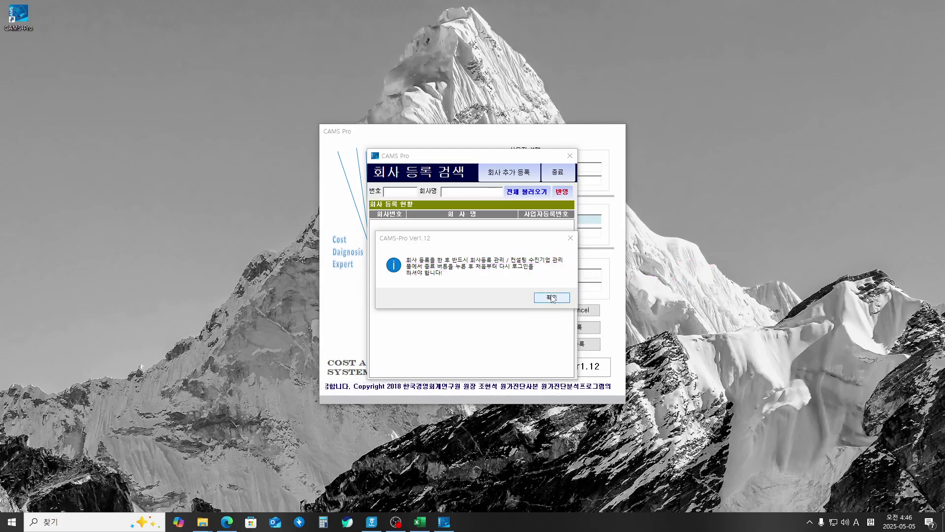
click(552, 298)
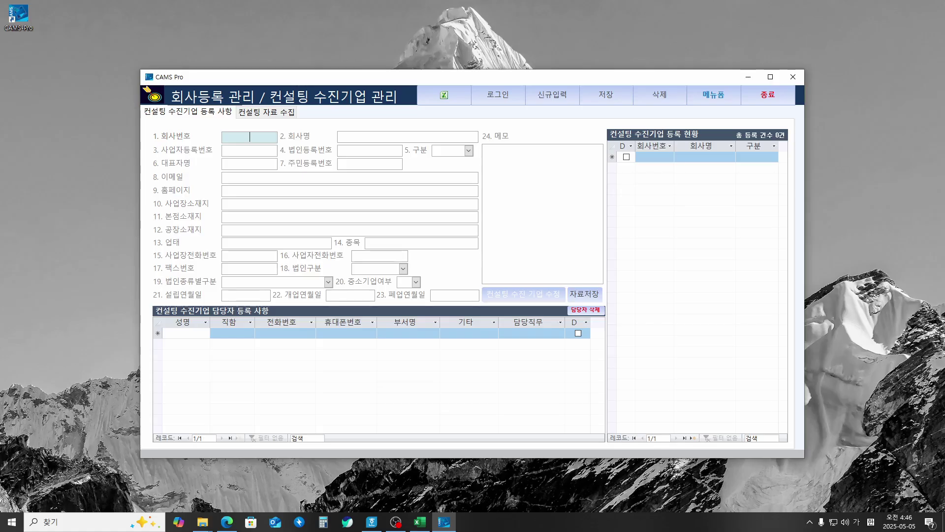
key(alt+Tab)
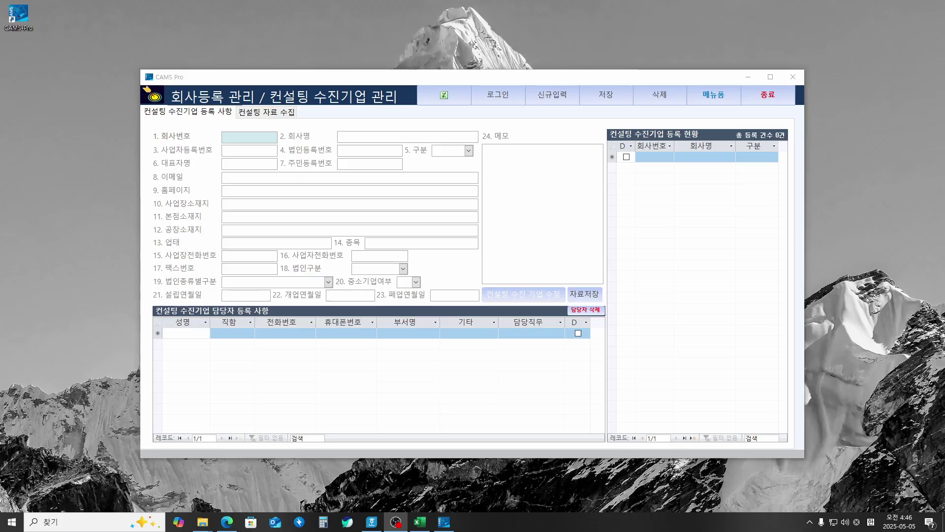
click(240, 137)
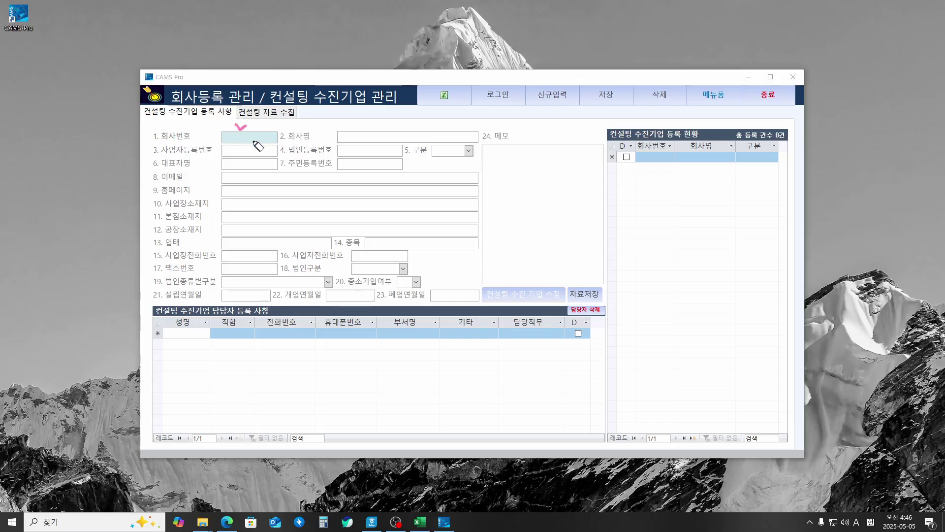
click(365, 130)
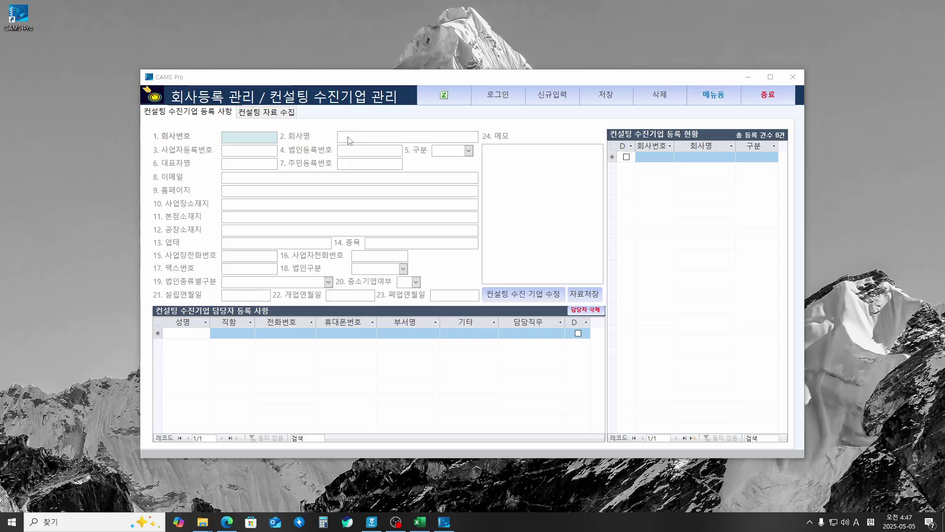
click(349, 137)
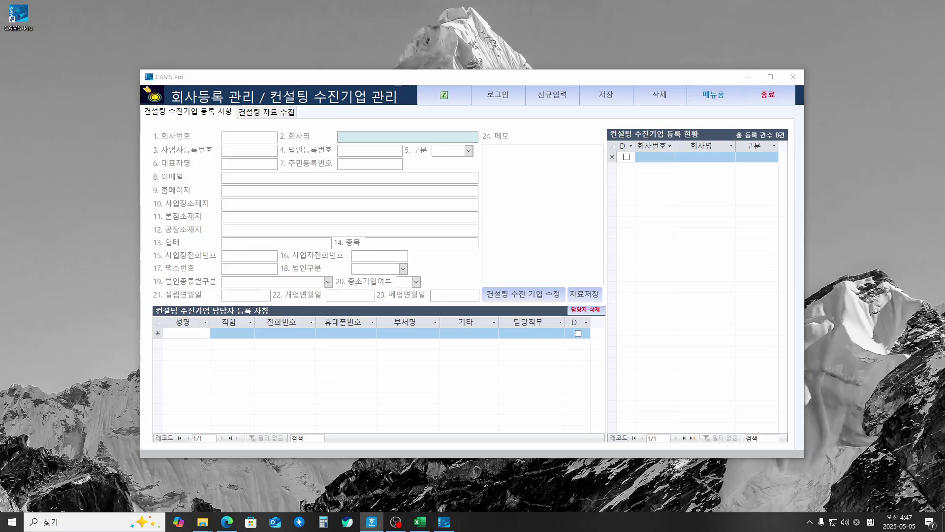
click(360, 138)
text(()
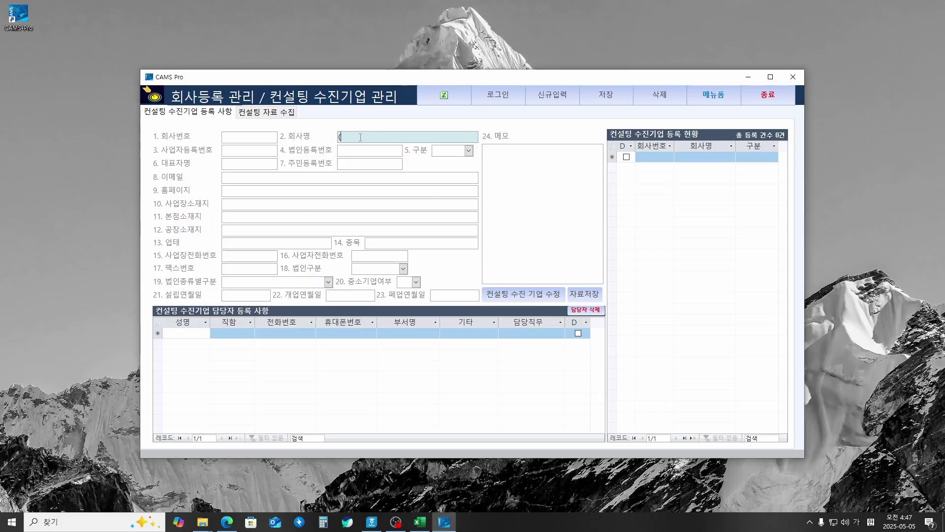
text(주))
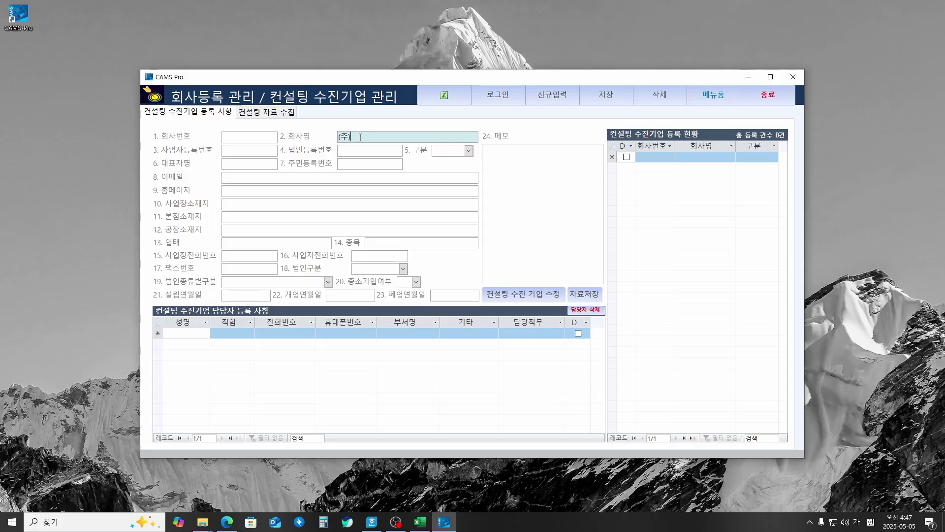
text(원가회계공업)
key(Return)
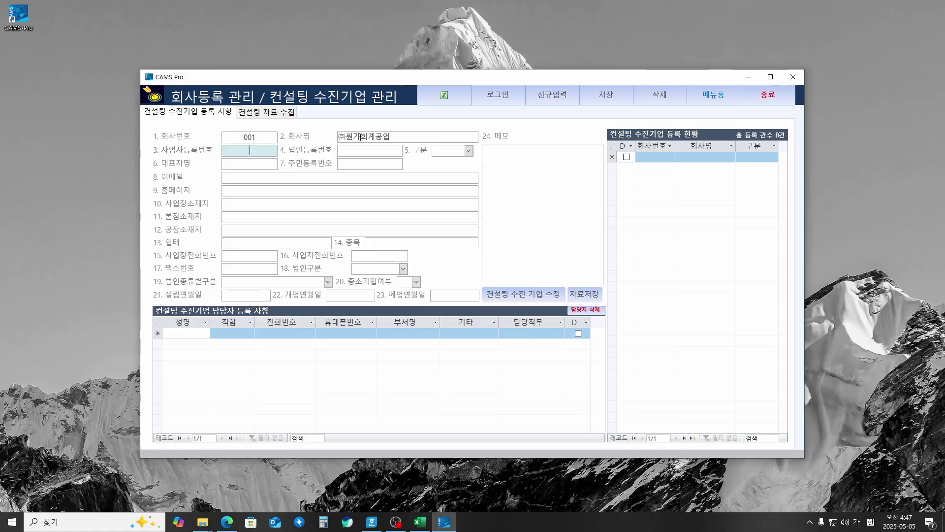
text(210-81-)
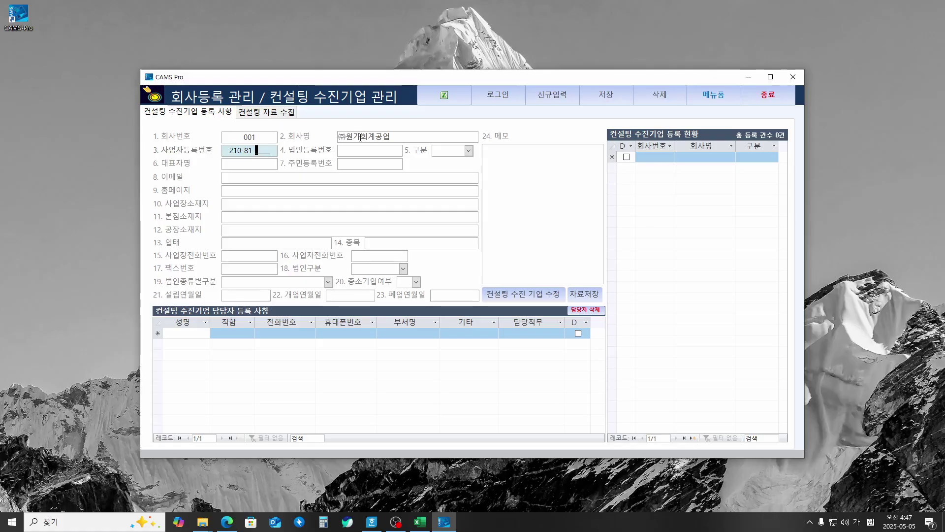
text(12345)
key(Tab)
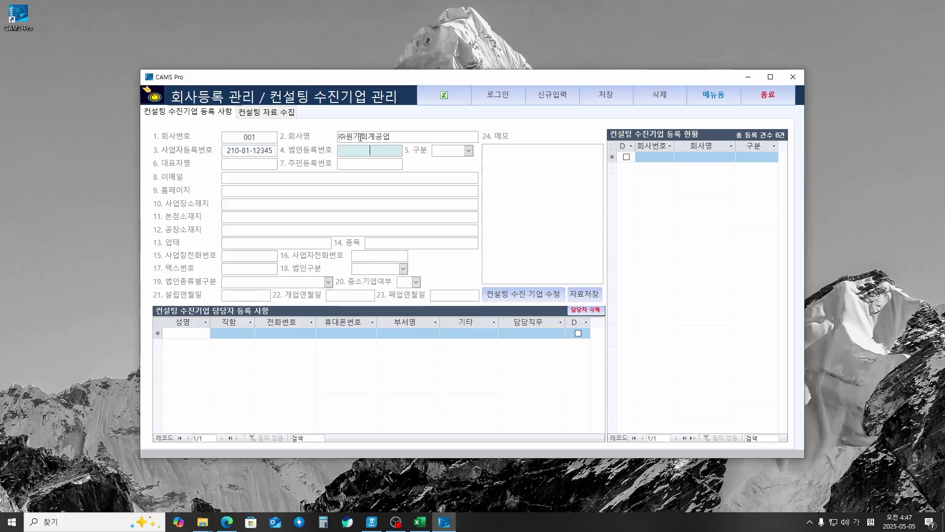
text(110111-123456)
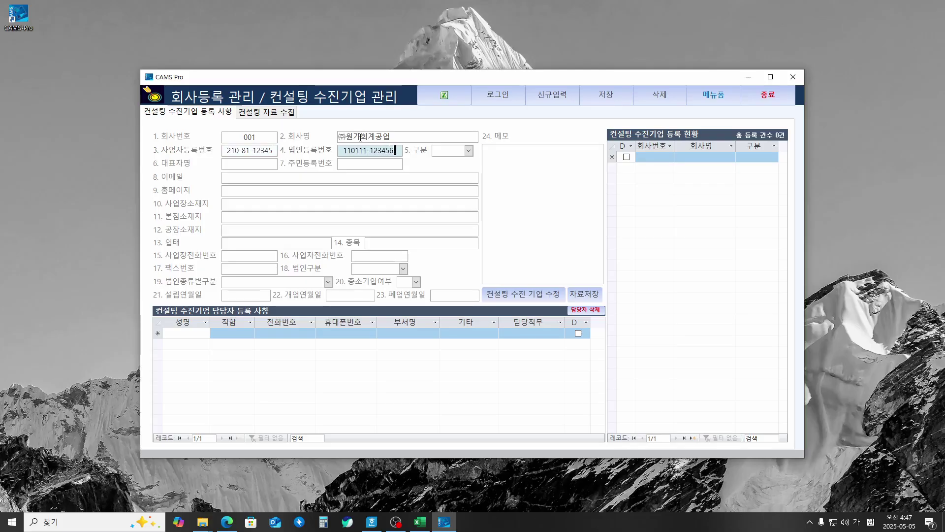
text(7)
key(Tab)
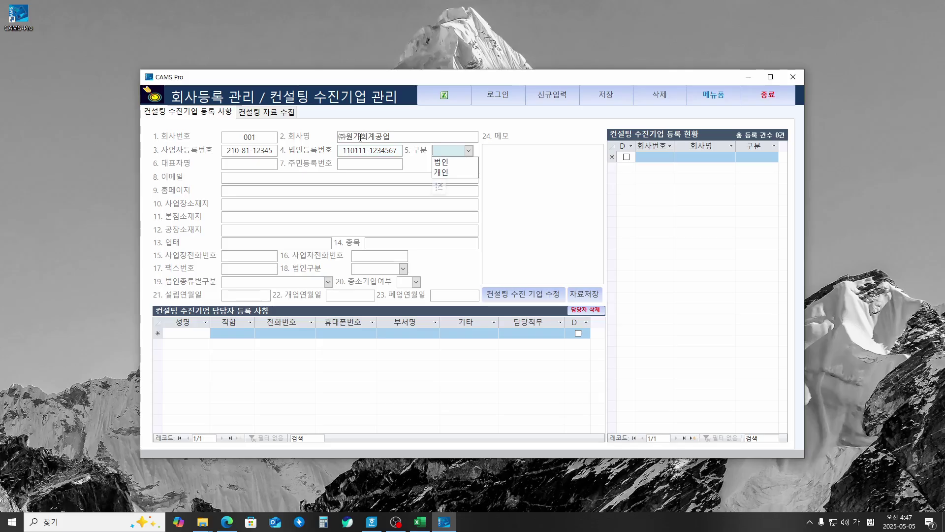
Step: Set 구분 to 법인 and fill in the representative's name, resident number and business phone
key(Down)
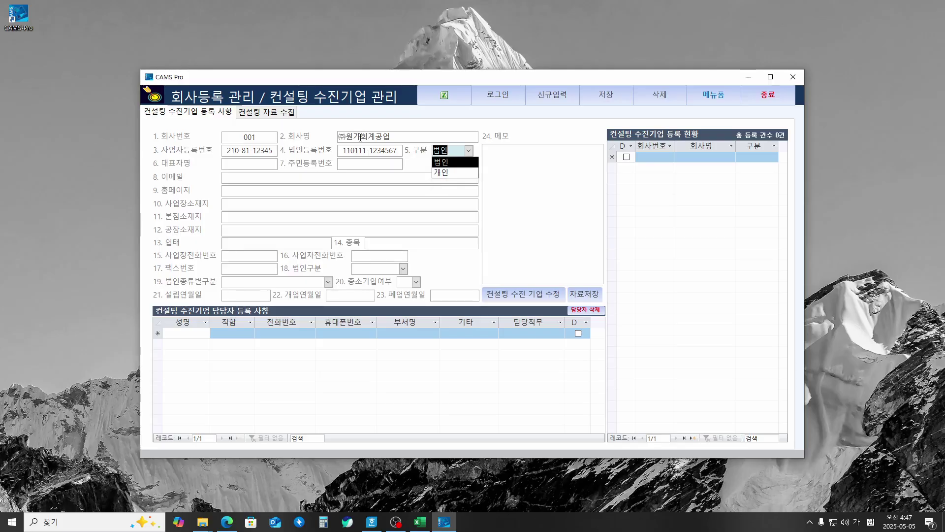
key(Return)
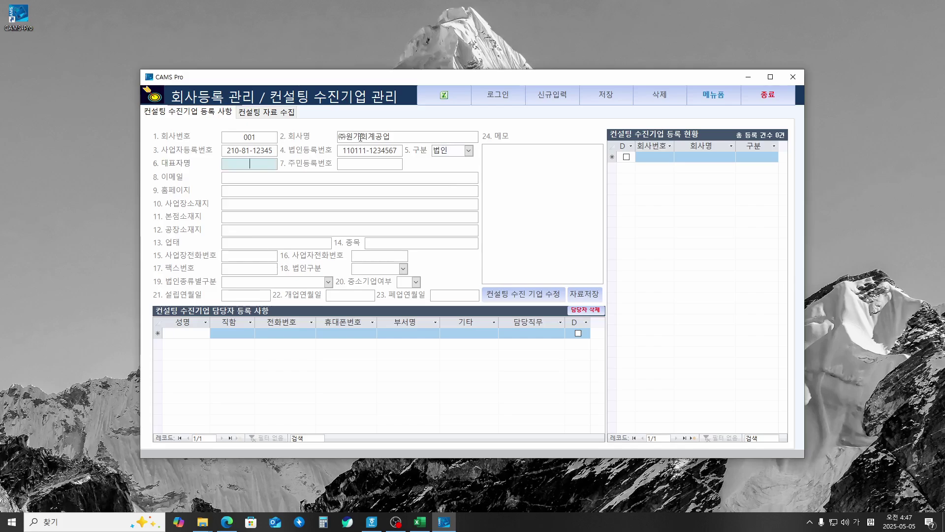
key(Return)
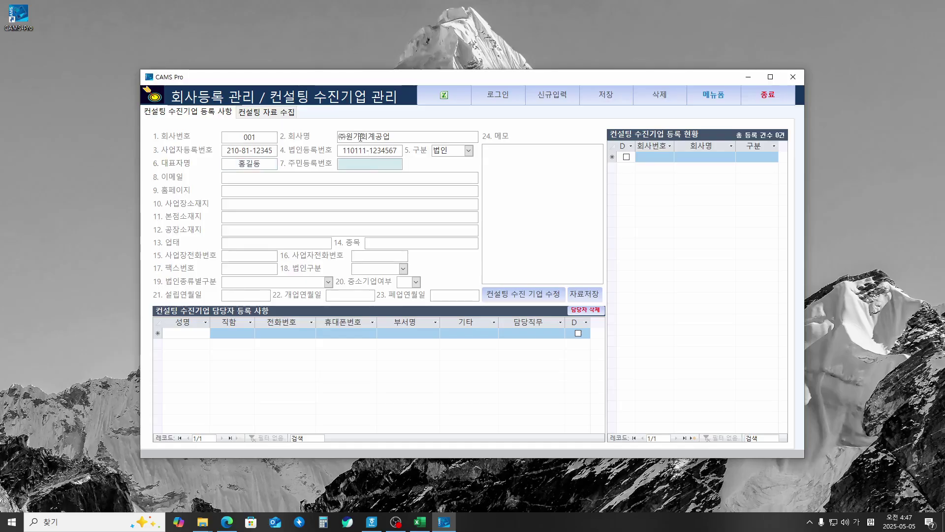
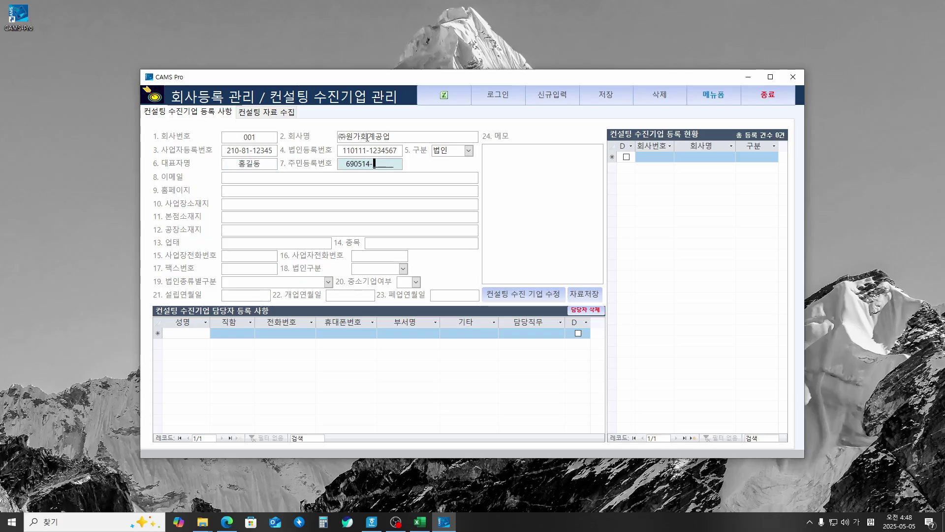
key(Return)
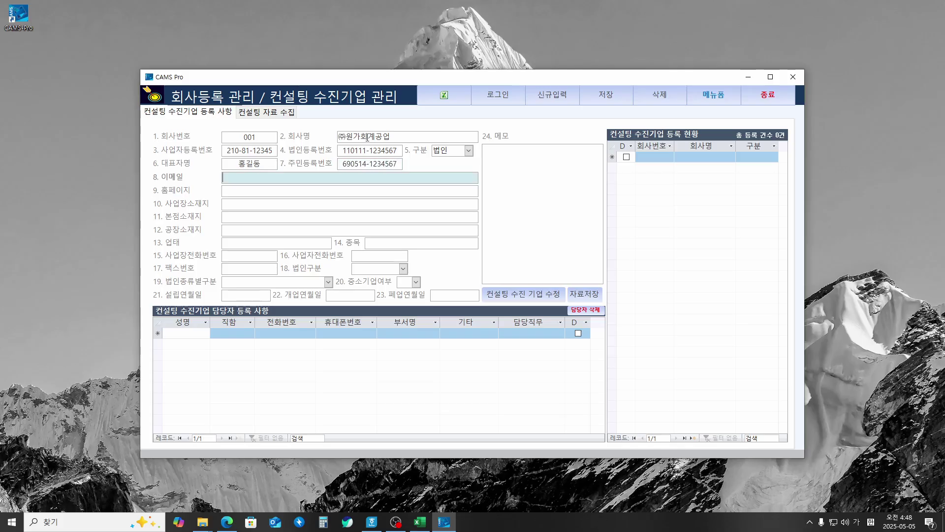
key(Return)
key(Return)
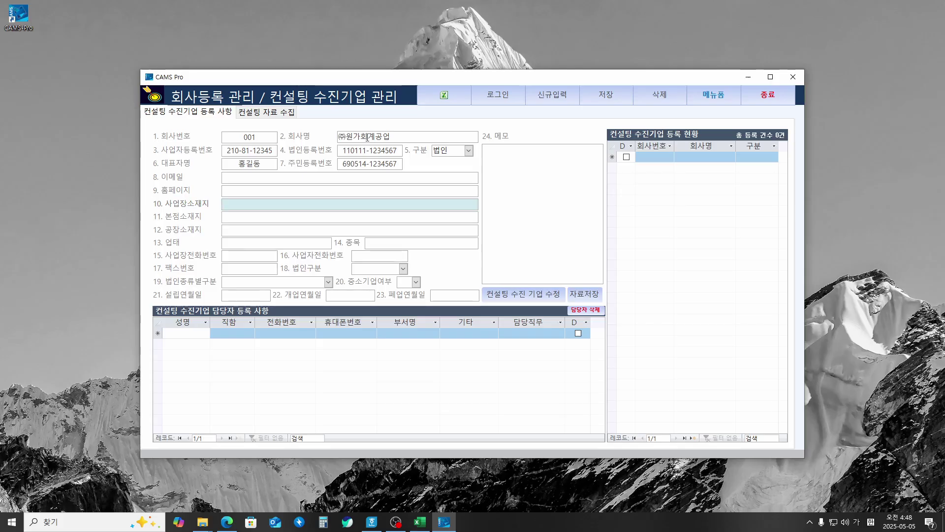
key(Return)
key(Return)
key(Return)
key(Return)
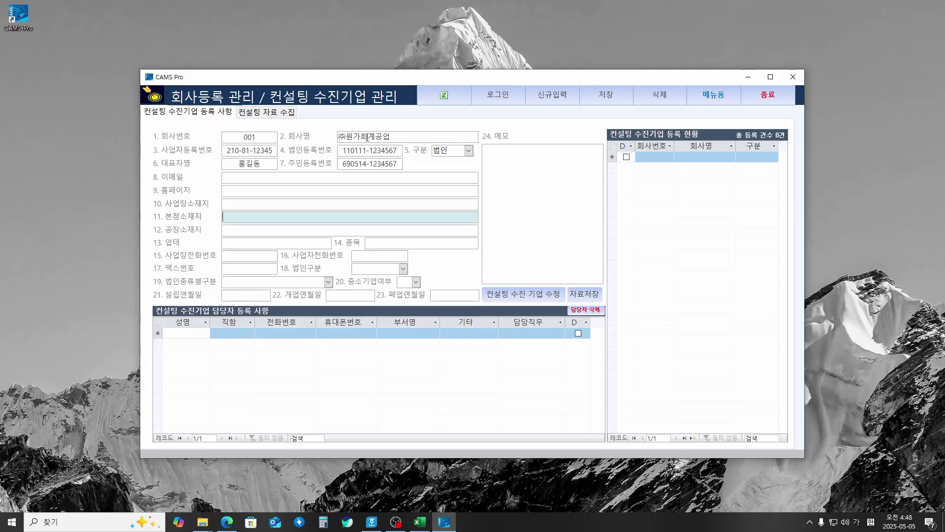
key(Return)
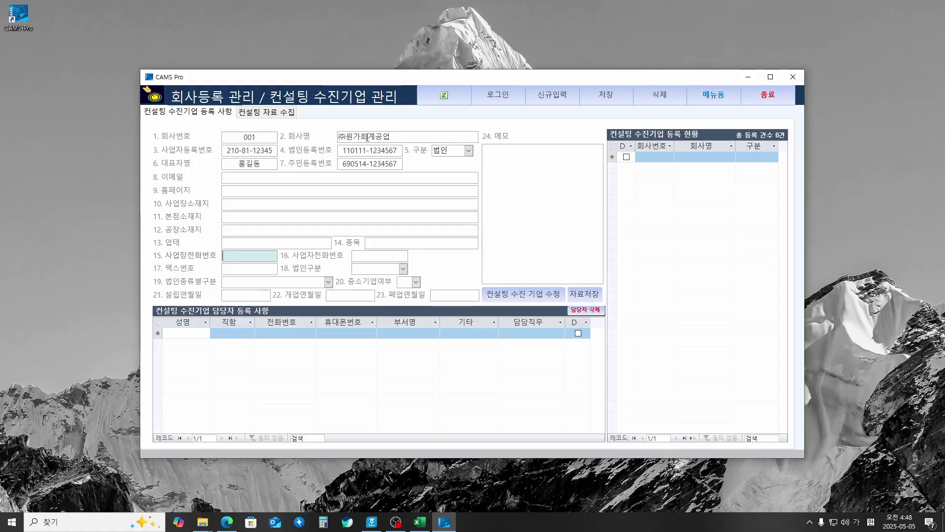
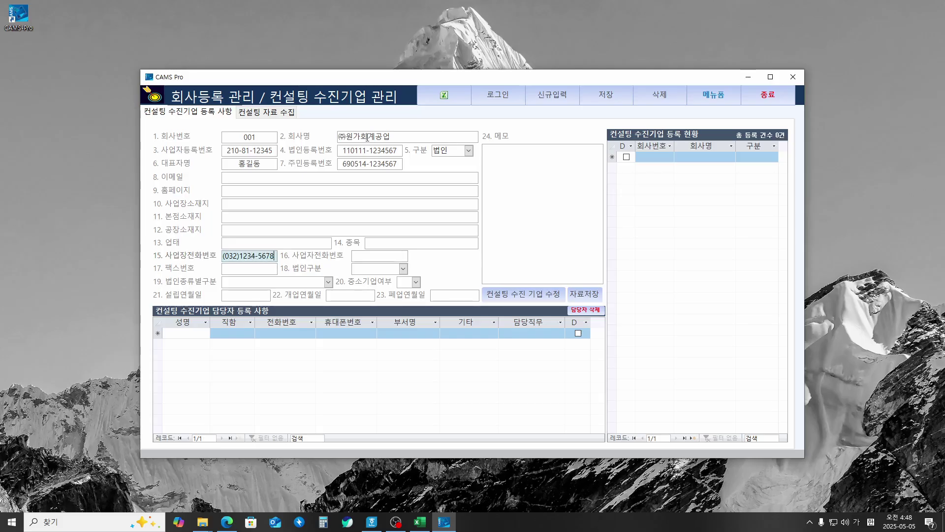
key(Return)
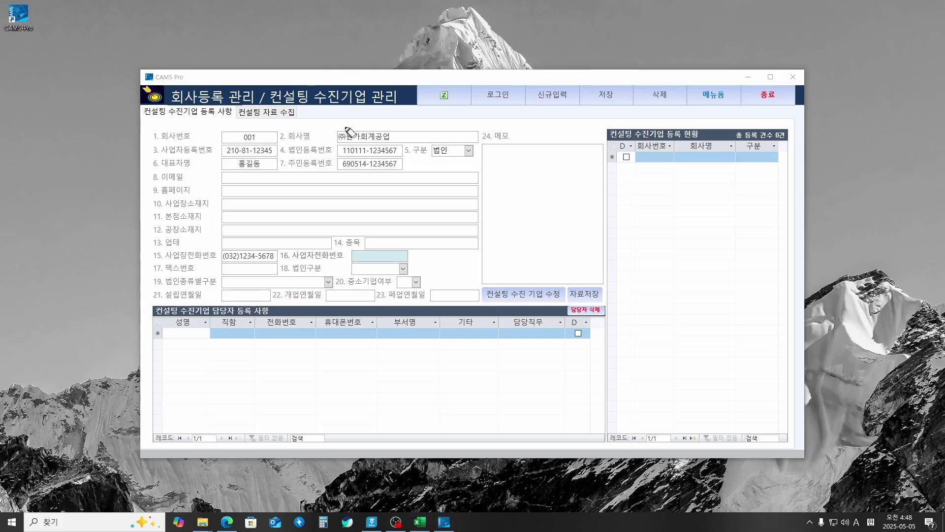
mouse_move(602, 78)
mouse_down()
mouse_move(611, 89)
mouse_move(628, 74)
mouse_up()
drag(478, 79, 496, 77)
drag(584, 64, 582, 84)
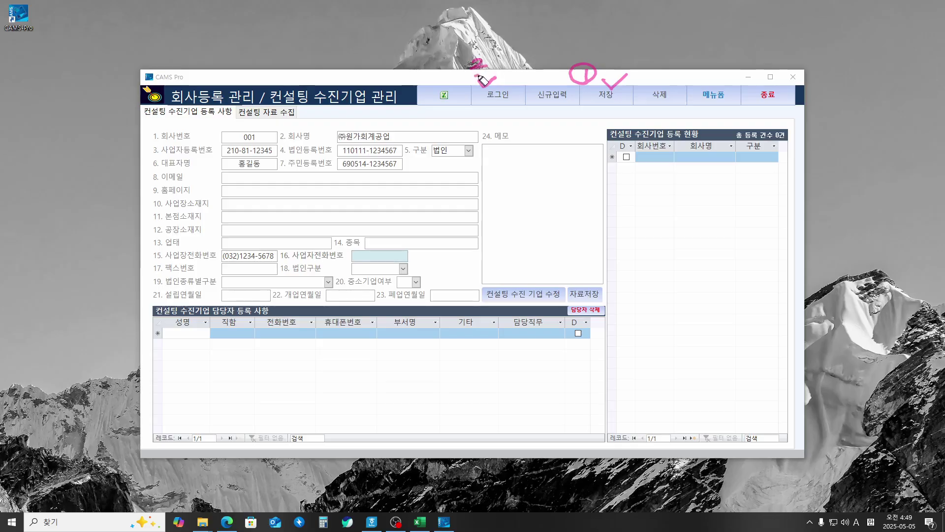
mouse_move(483, 60)
mouse_down()
mouse_move(472, 115)
mouse_move(475, 103)
mouse_move(492, 112)
mouse_up()
drag(591, 97, 605, 101)
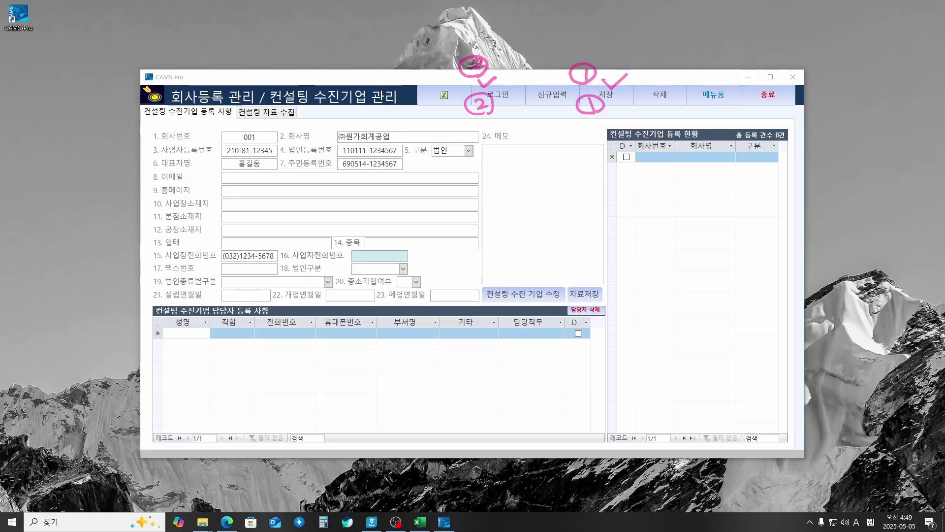
key(Escape)
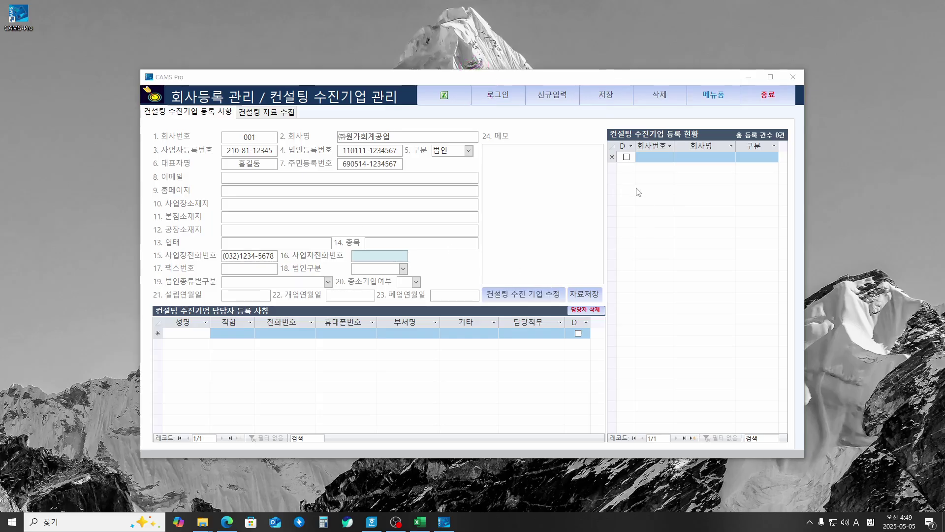
Step: Save the ㈜원가회계공업 record and confirm registering it as a consulting client
click(610, 93)
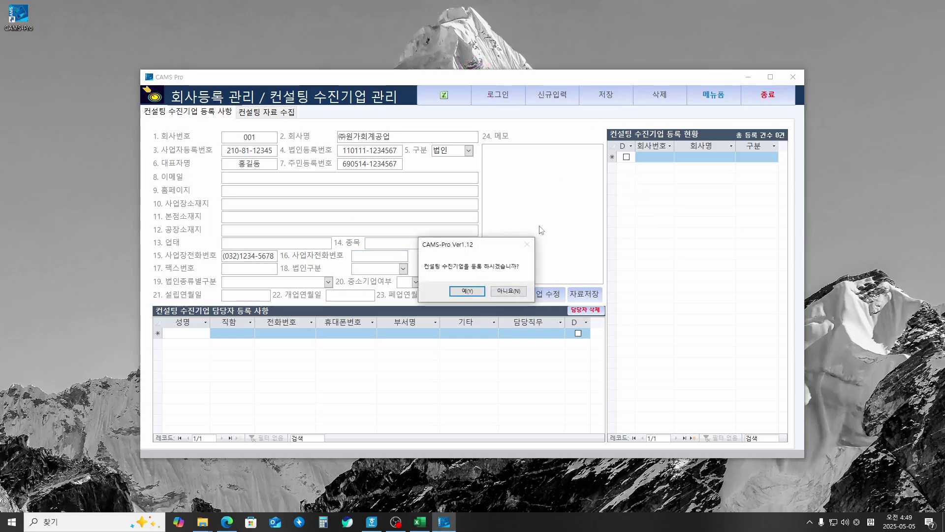
click(478, 290)
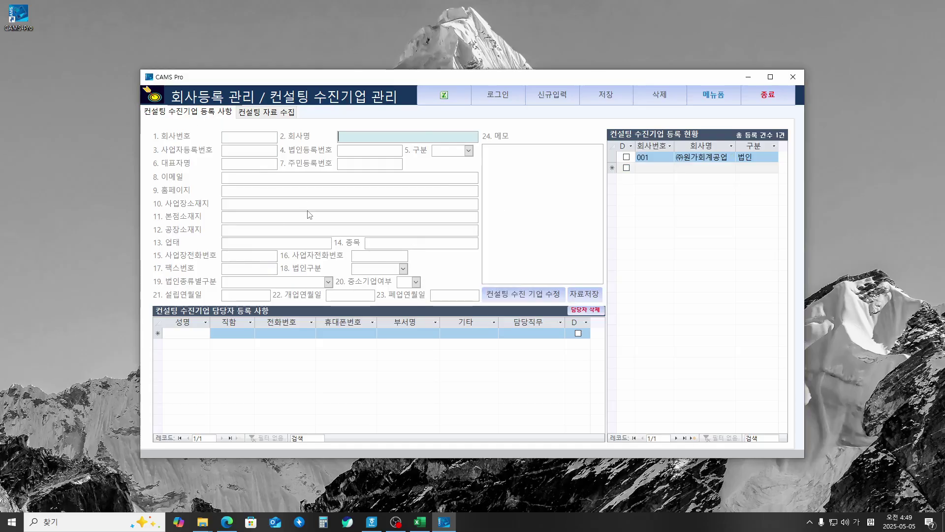
Step: Reload client 001 from the registered list into the form, then return to the login screen
click(652, 169)
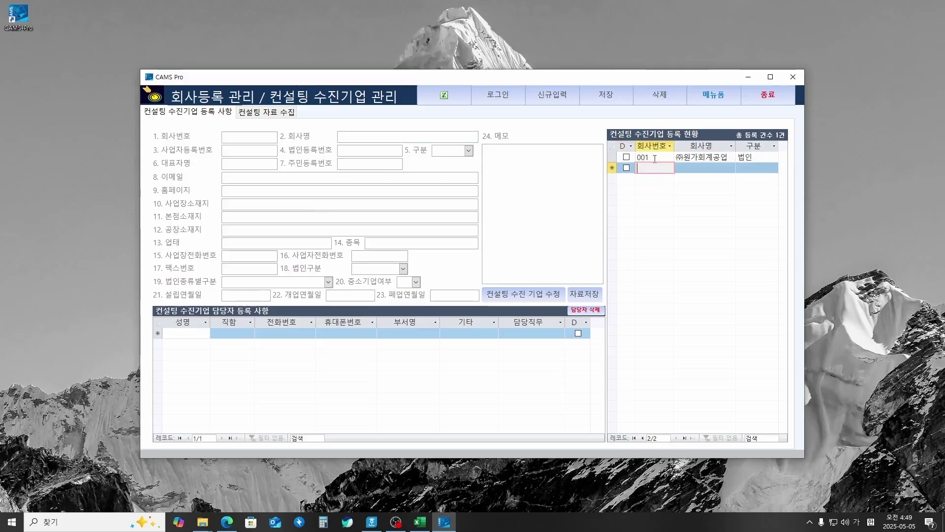
click(654, 158)
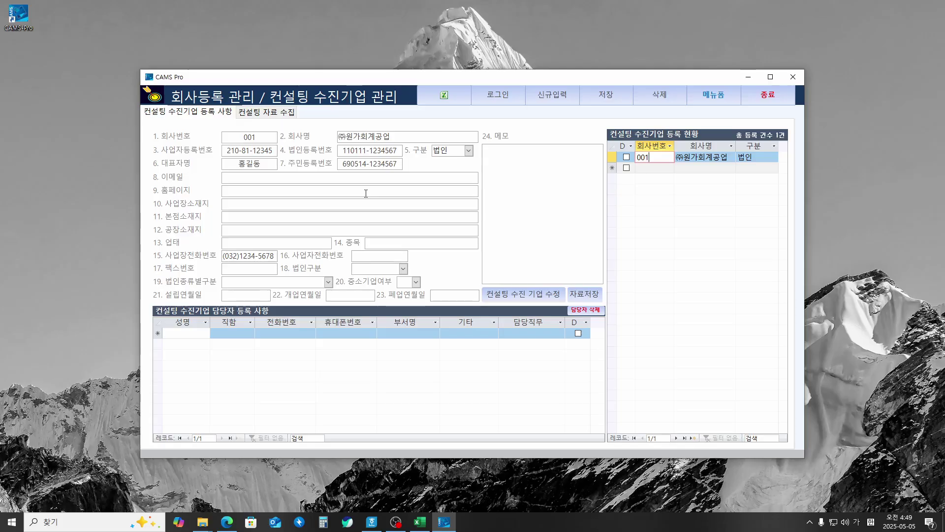
click(499, 96)
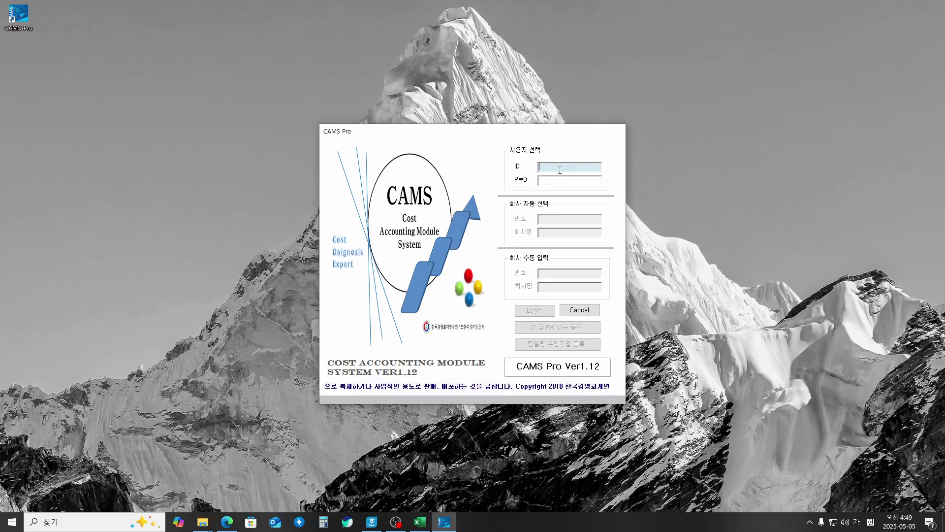
Step: Log in with the user ID and password, acknowledging the confirmation after each
text(ㅕㄴ)
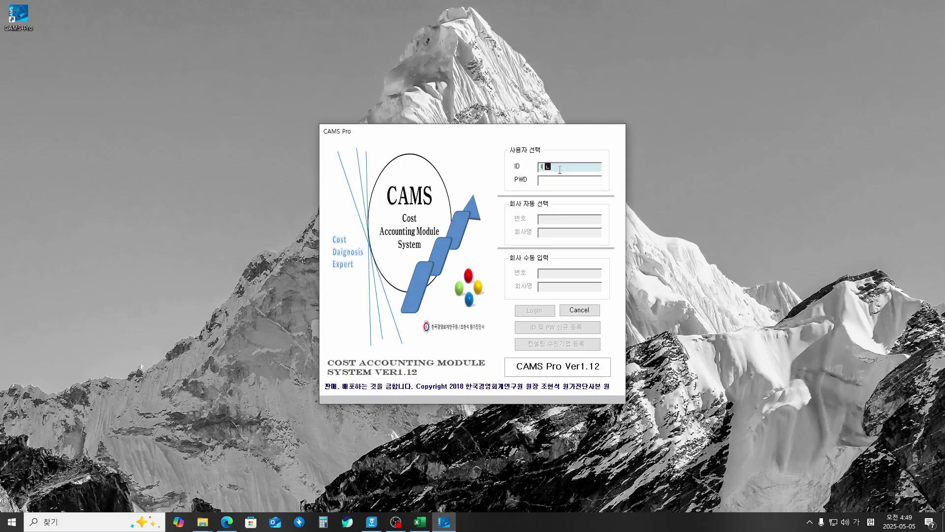
text(ㄷㄱ1)
key(Return)
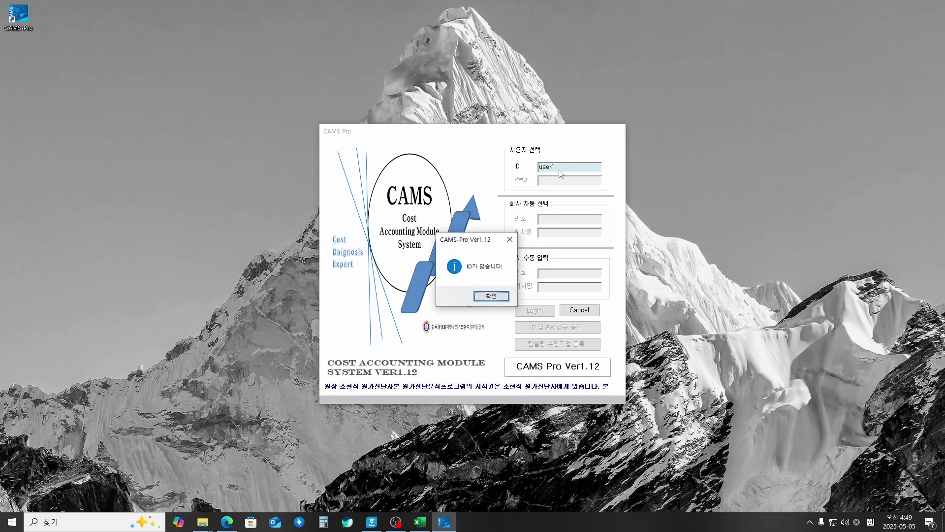
key(Return)
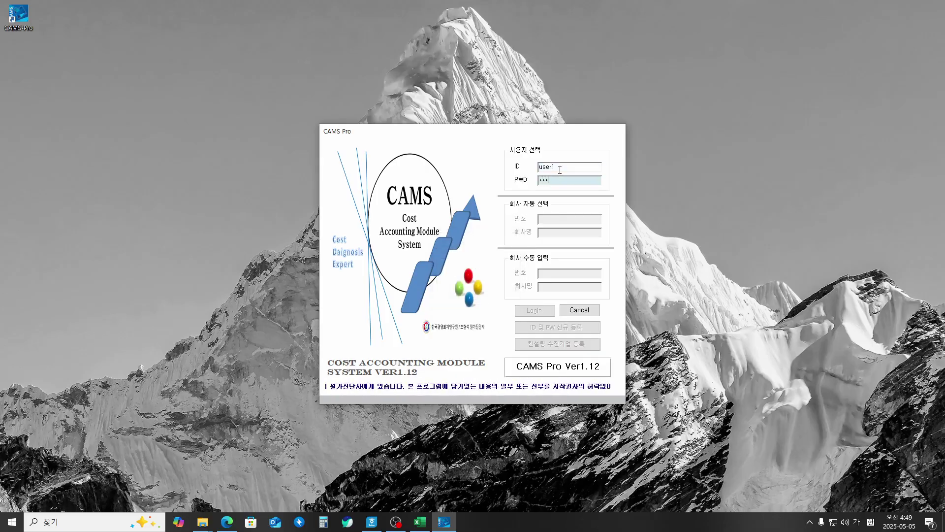
text(****)
key(Return)
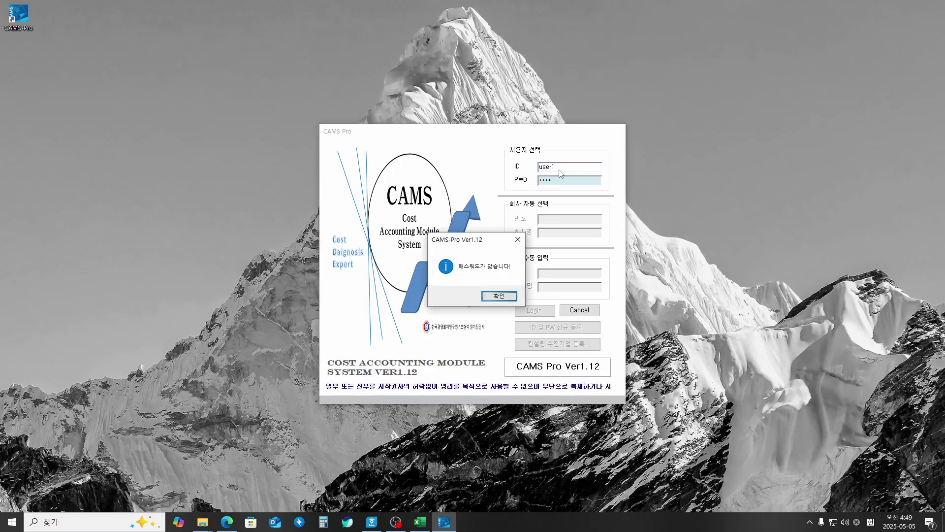
key(Return)
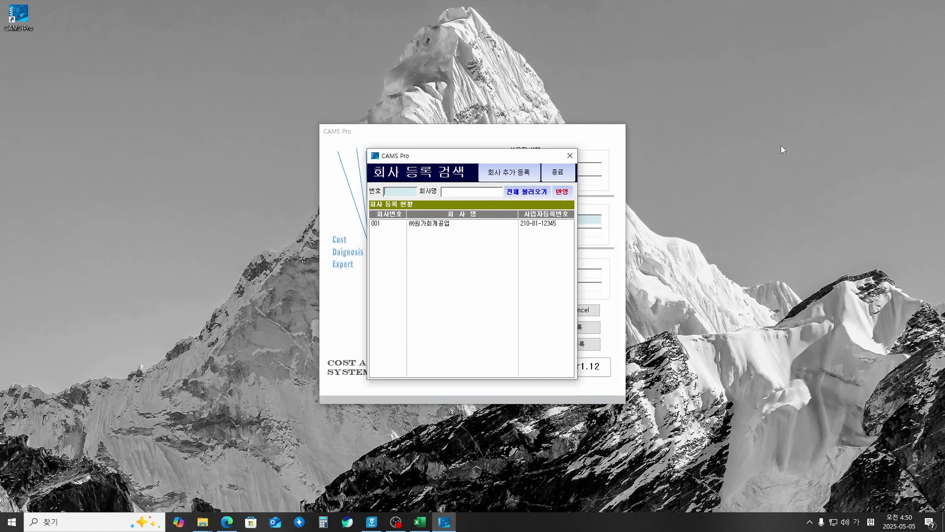
Step: Choose company 001 ㈜원가회계공업 from the search list and log in
key(Tab)
key(Tab)
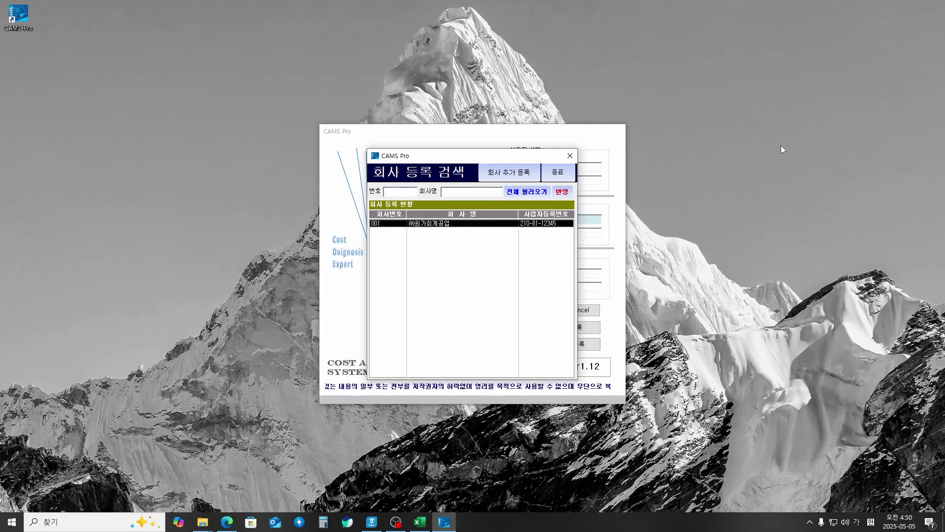
key(Return)
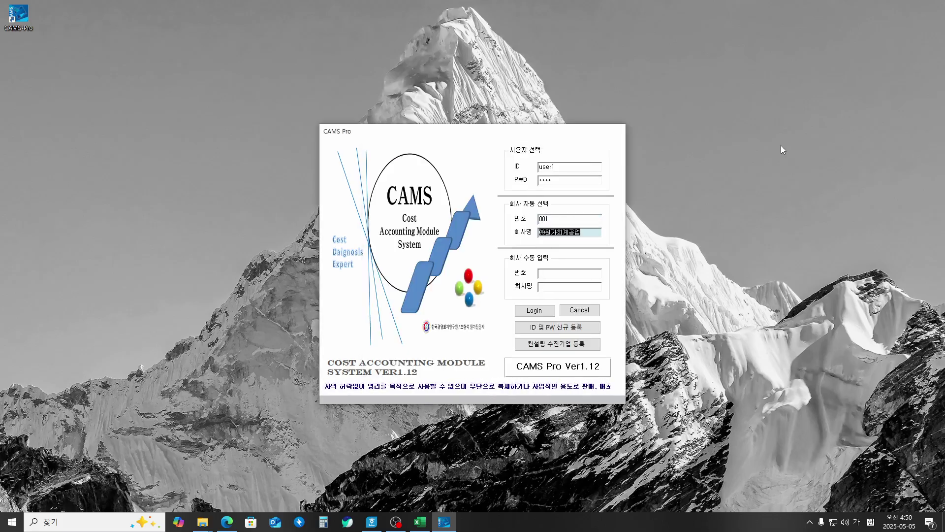
key(Tab)
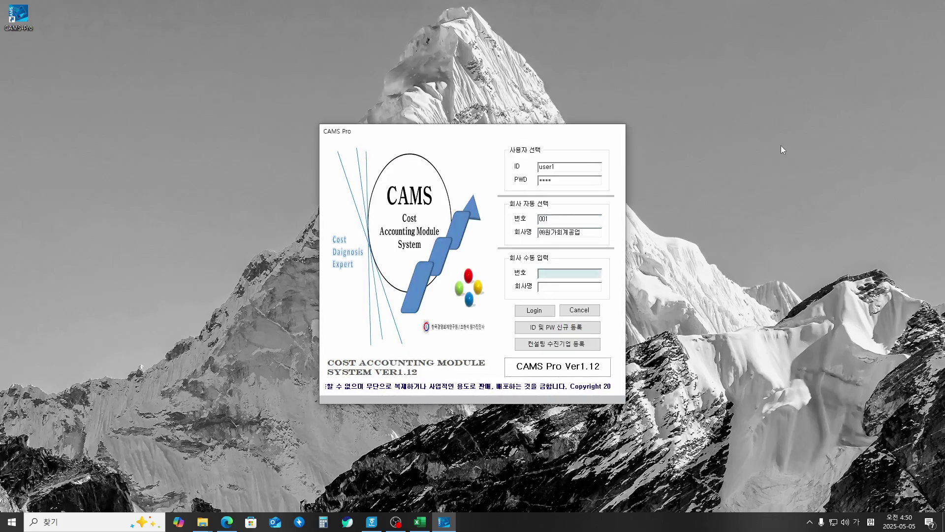
key(Tab)
key(Tab)
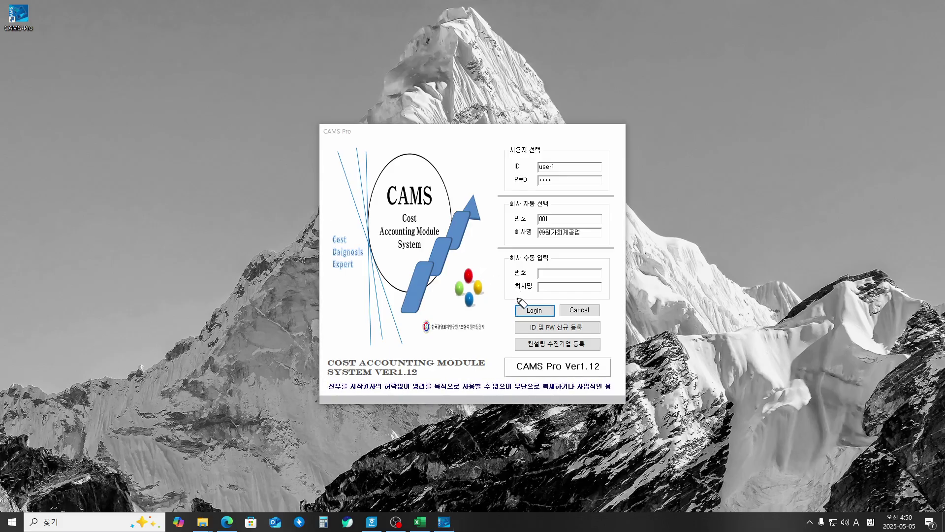
mouse_move(514, 298)
mouse_down()
mouse_move(524, 306)
mouse_move(543, 292)
mouse_up()
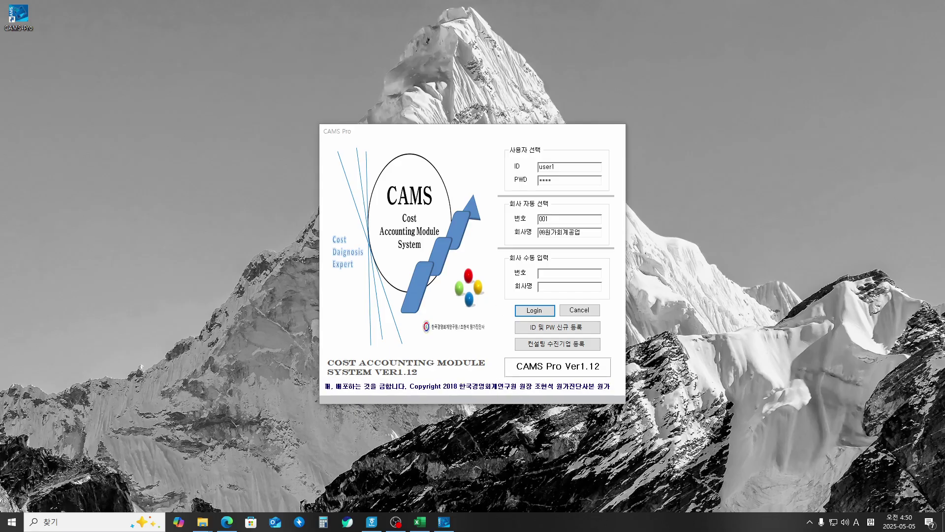
click(534, 311)
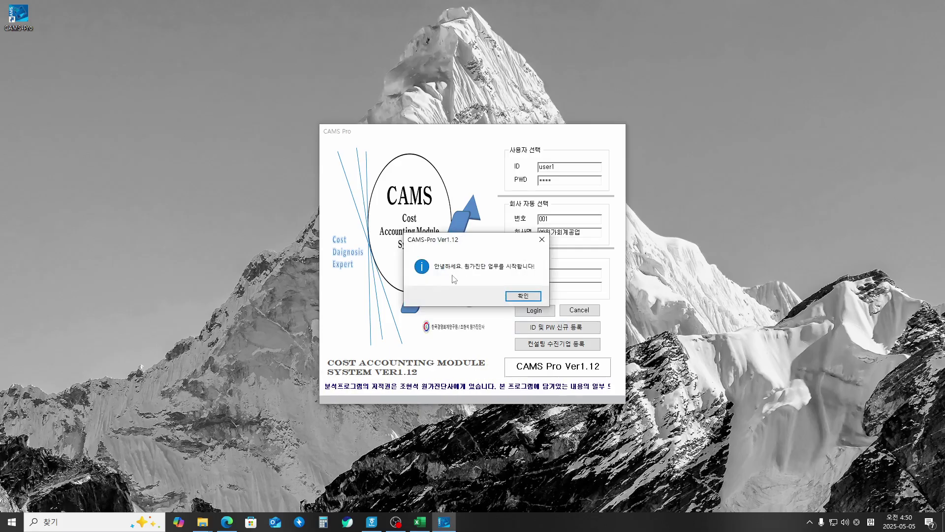
Step: Dismiss the welcome and license notices and underline the company number and name in ink
click(515, 296)
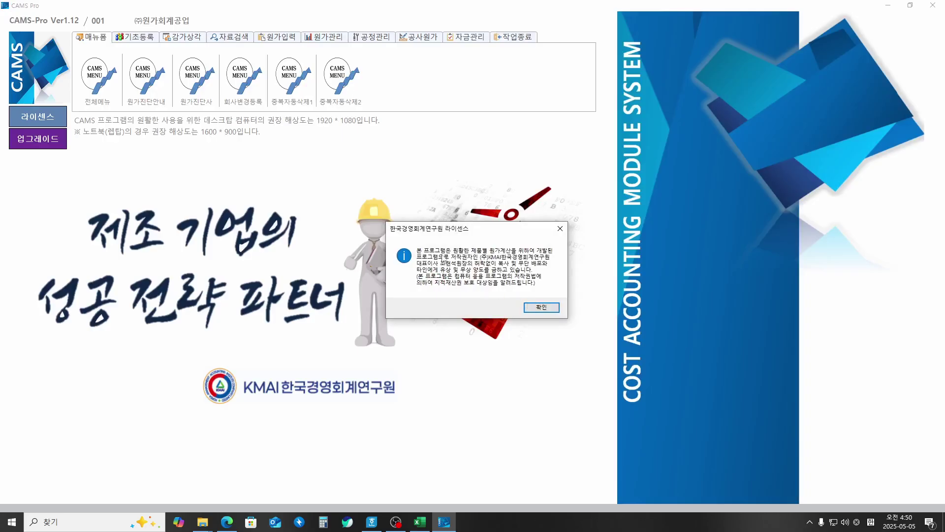
click(541, 307)
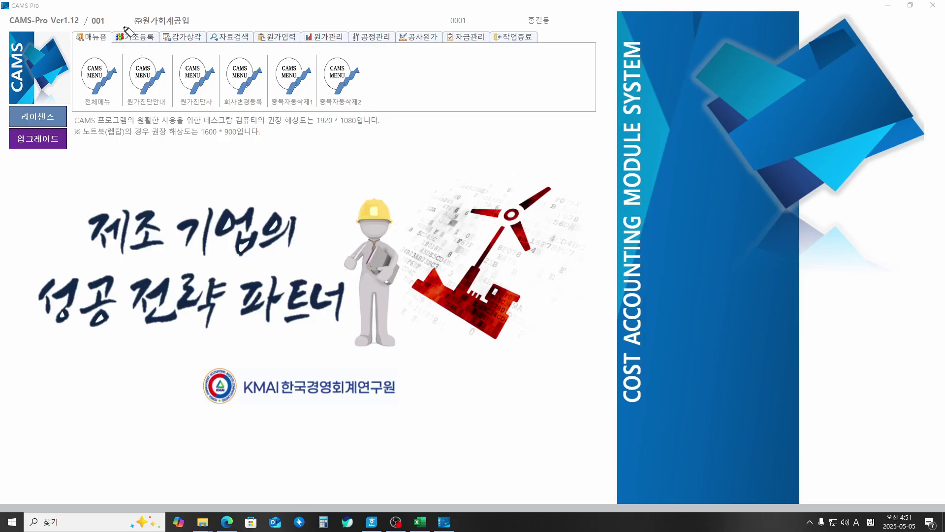
drag(91, 24, 192, 25)
Step: Ink-mark user number 0001, the user's name and basic registration, then clear the ink
drag(450, 23, 549, 25)
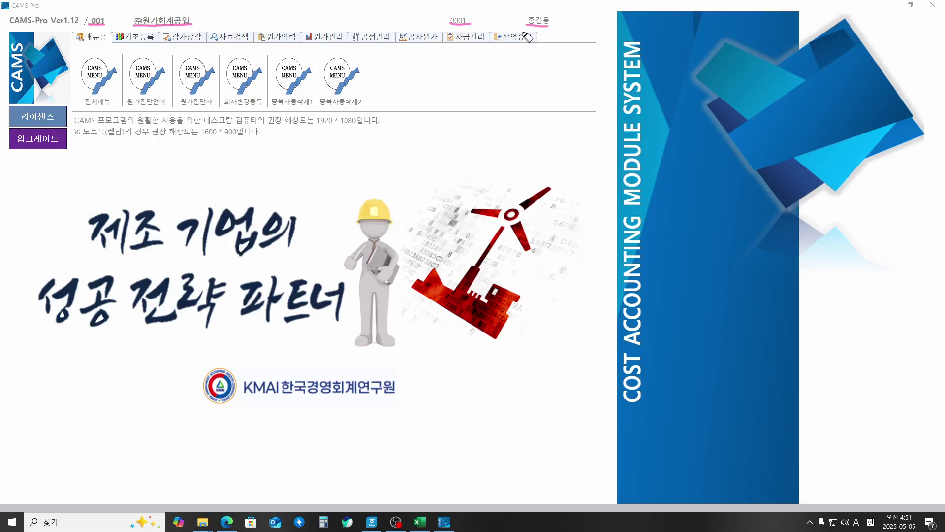
mouse_move(525, 28)
mouse_down()
mouse_move(523, 15)
mouse_move(553, 22)
mouse_move(547, 29)
mouse_up()
drag(123, 29, 139, 35)
key(e)
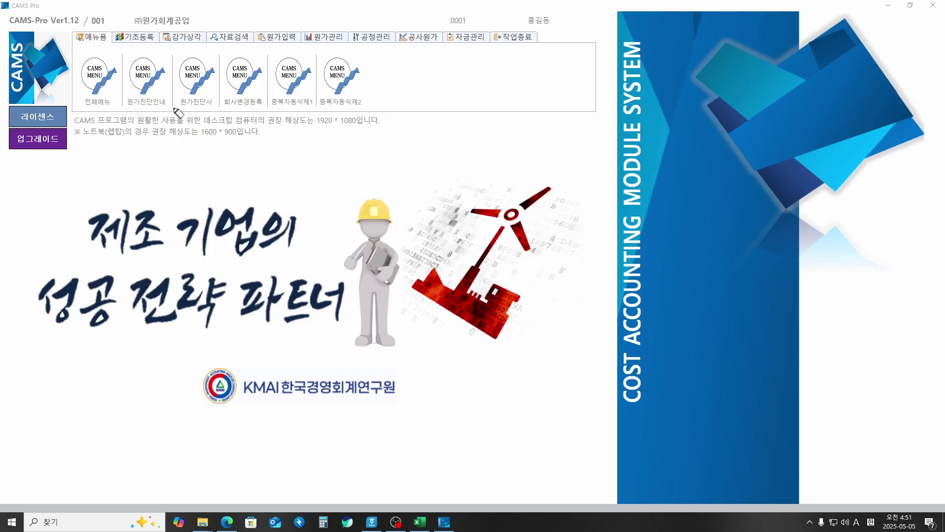
click(144, 38)
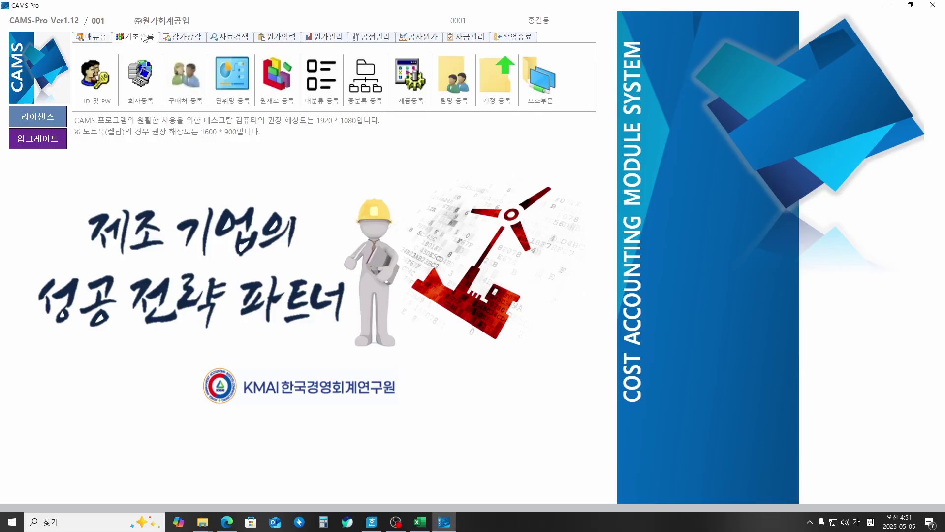
click(101, 86)
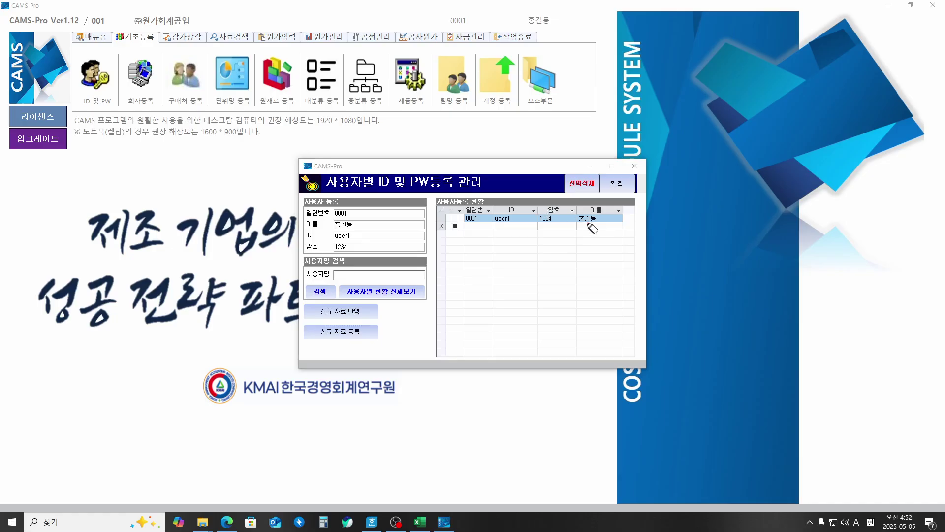
mouse_move(586, 223)
mouse_down()
mouse_move(572, 215)
mouse_move(615, 212)
mouse_move(592, 222)
mouse_up()
mouse_move(498, 222)
mouse_down()
mouse_move(492, 207)
mouse_move(528, 215)
mouse_move(505, 225)
mouse_move(541, 201)
mouse_move(561, 225)
mouse_move(593, 227)
mouse_move(555, 238)
mouse_move(599, 246)
mouse_move(593, 266)
mouse_move(608, 252)
mouse_move(615, 259)
mouse_up()
mouse_move(615, 245)
mouse_down()
mouse_move(619, 261)
mouse_move(623, 255)
mouse_up()
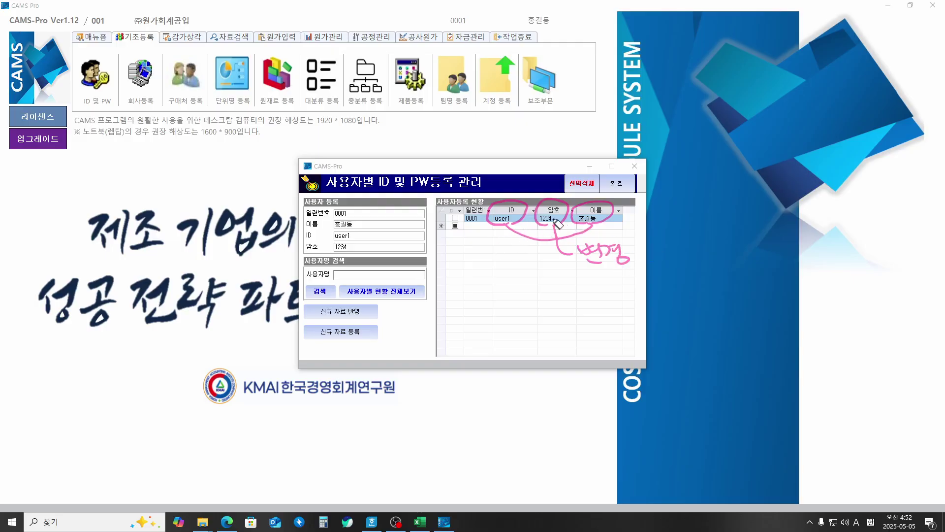
mouse_move(645, 240)
mouse_down()
mouse_move(641, 257)
mouse_move(662, 246)
mouse_move(661, 256)
mouse_up()
drag(587, 280, 605, 291)
drag(607, 281, 630, 280)
mouse_move(614, 283)
mouse_down()
mouse_move(634, 282)
mouse_move(625, 288)
mouse_up()
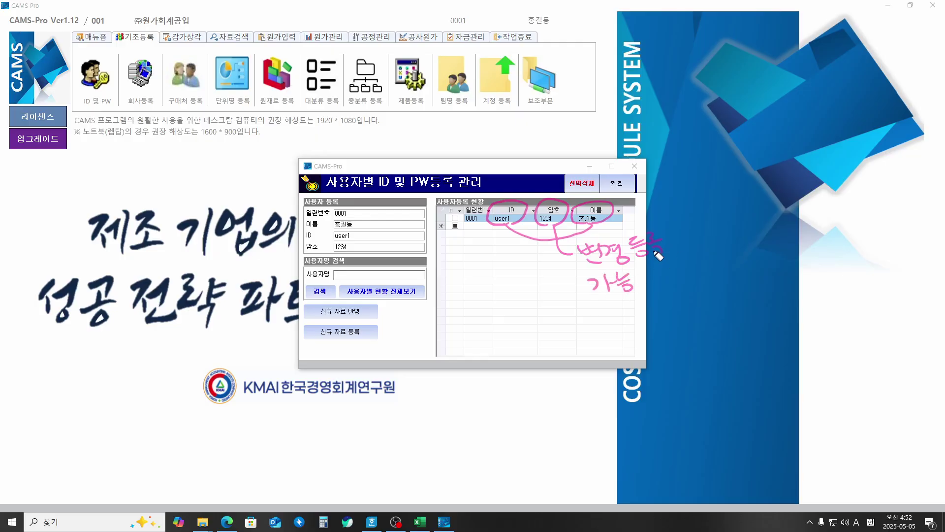
key(e)
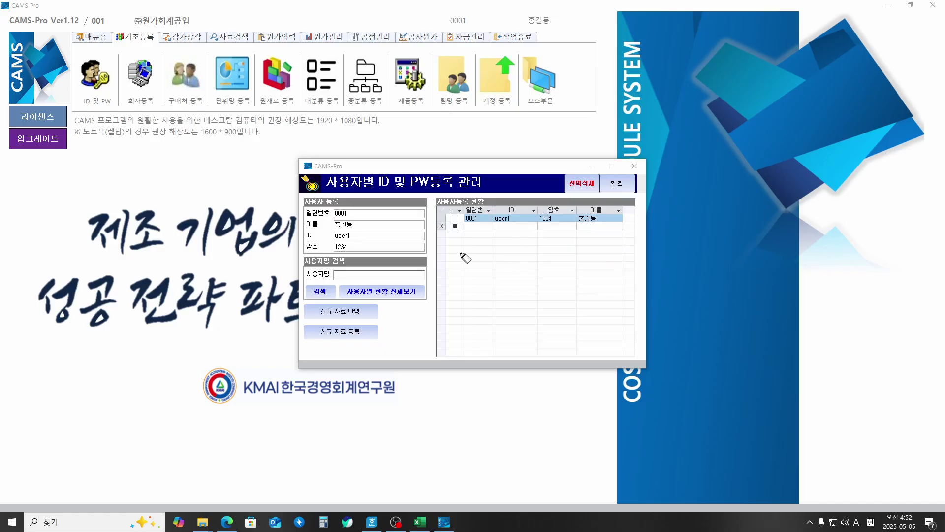
click(635, 166)
click(98, 37)
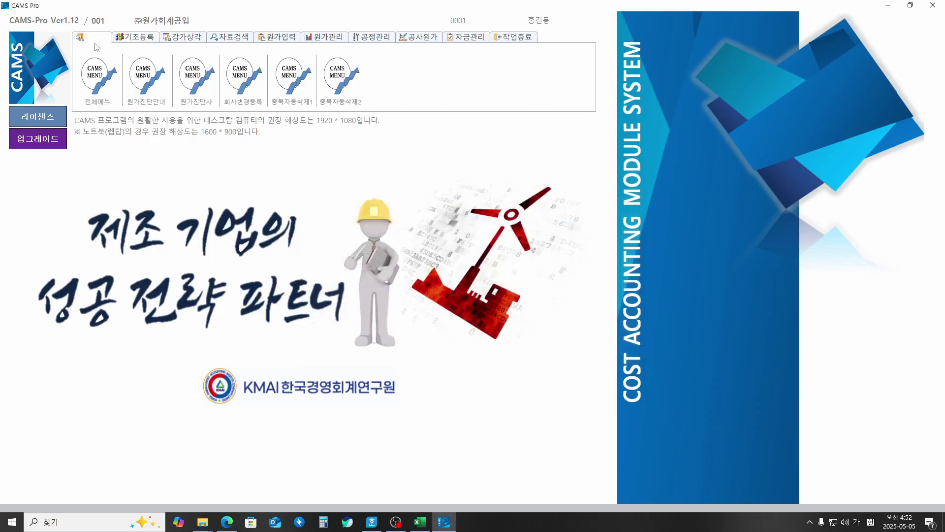
Step: Glance at the 전체메뉴 full menu, then open 원가진단안내 and underline its Kick-Off step
click(99, 80)
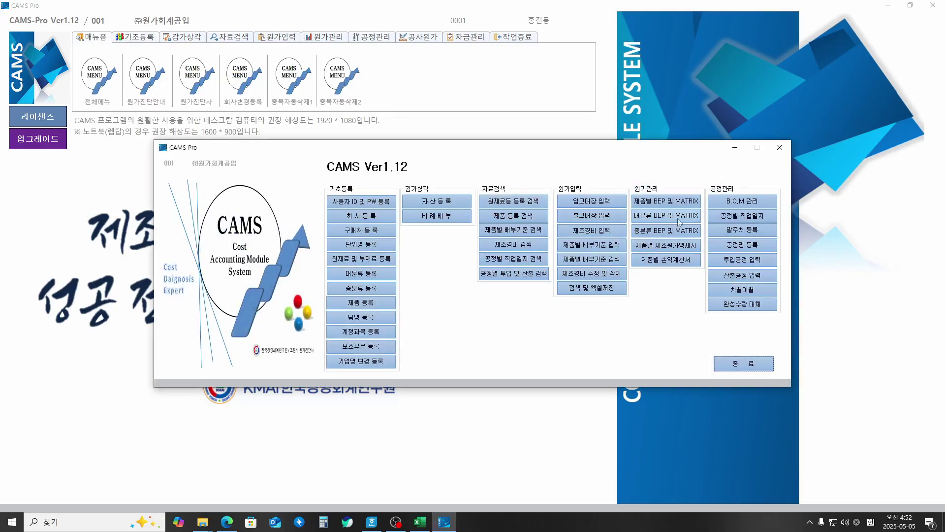
click(780, 149)
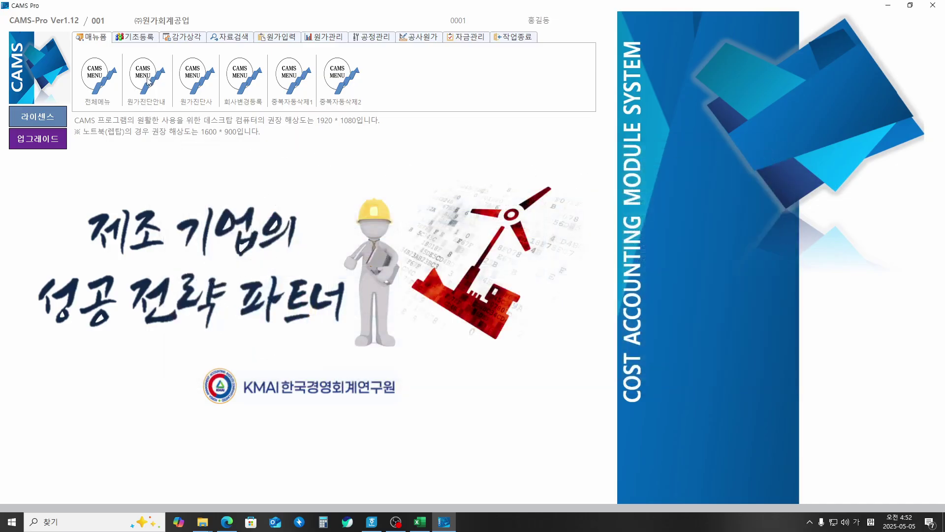
click(148, 82)
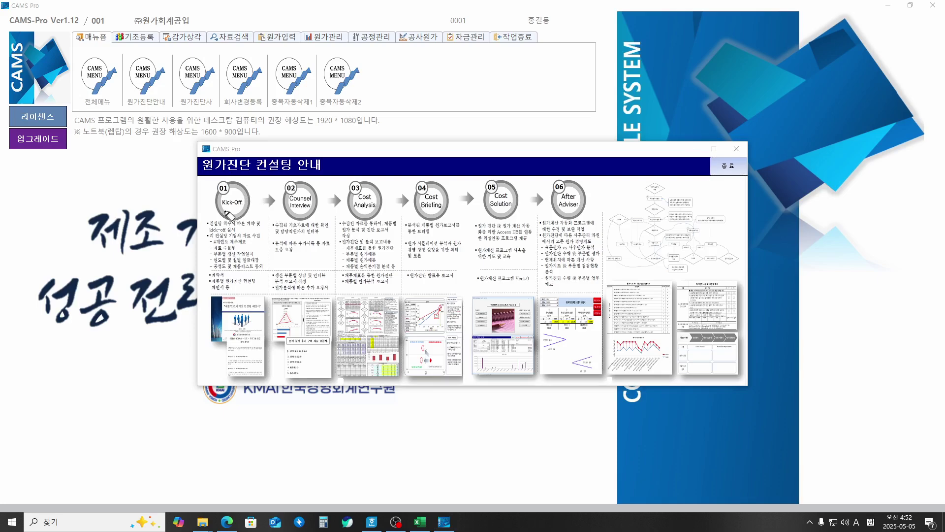
drag(217, 209, 245, 207)
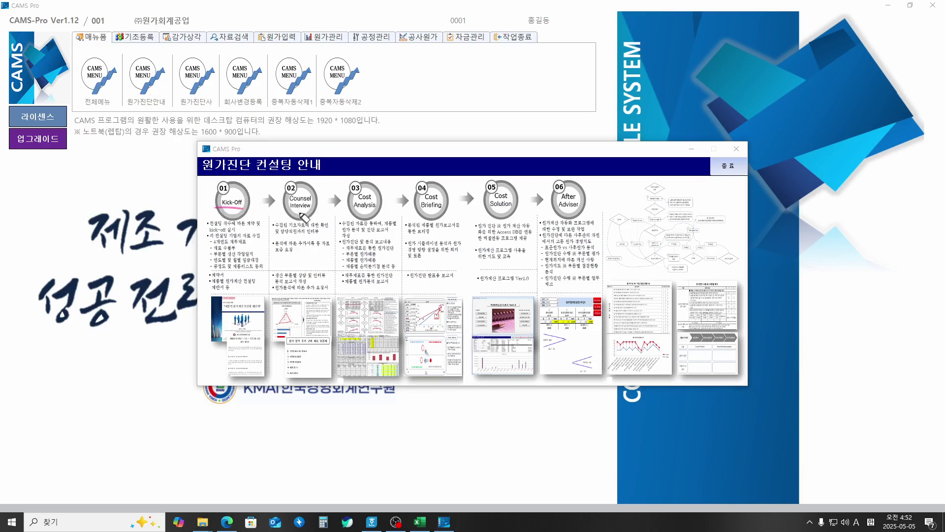
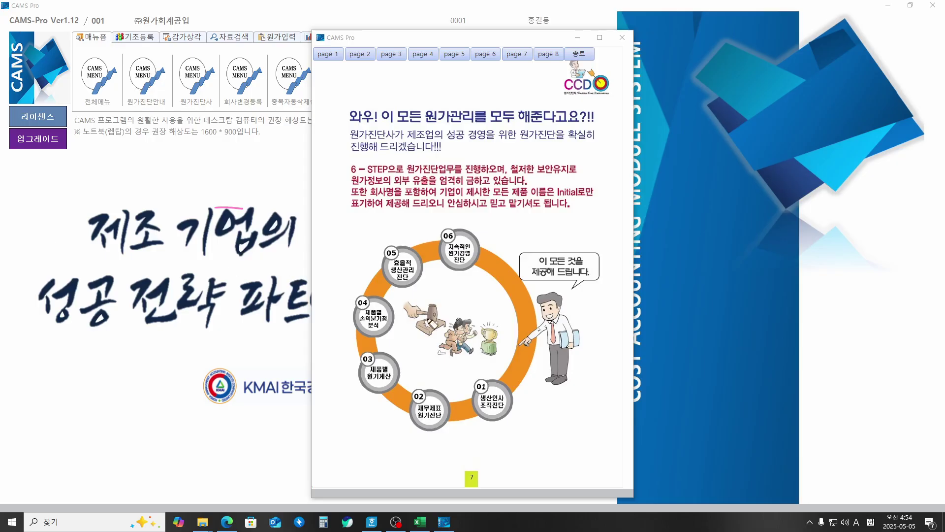
Step: Circle diagnosis steps 01 through 06 in ink, then underline 제공해 and the red Initial note
mouse_move(489, 415)
mouse_down()
mouse_move(485, 425)
mouse_move(474, 417)
mouse_move(480, 374)
mouse_move(521, 403)
mouse_move(488, 418)
mouse_up()
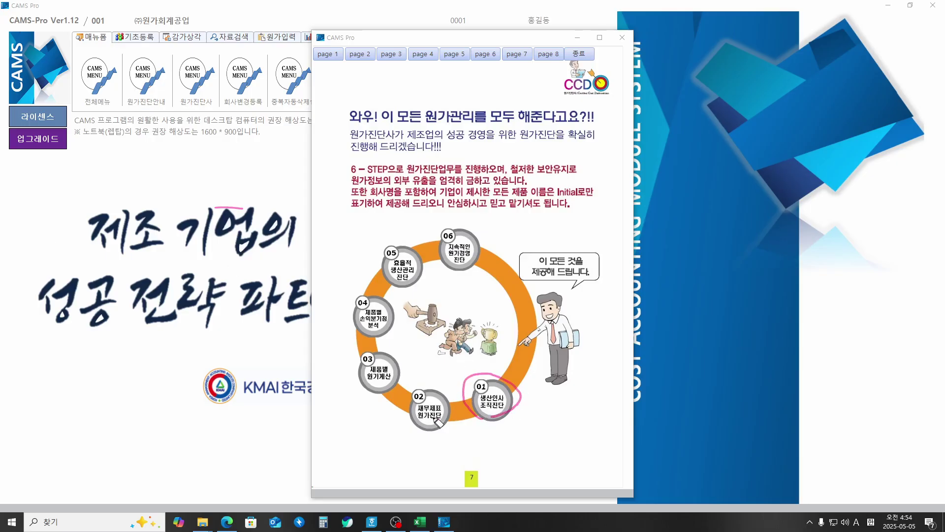
mouse_move(426, 433)
mouse_down()
mouse_move(400, 412)
mouse_move(457, 396)
mouse_move(424, 434)
mouse_up()
mouse_move(386, 397)
mouse_down()
mouse_move(356, 386)
mouse_move(402, 359)
mouse_move(377, 394)
mouse_up()
mouse_move(358, 335)
mouse_down()
mouse_move(399, 303)
mouse_move(381, 337)
mouse_up()
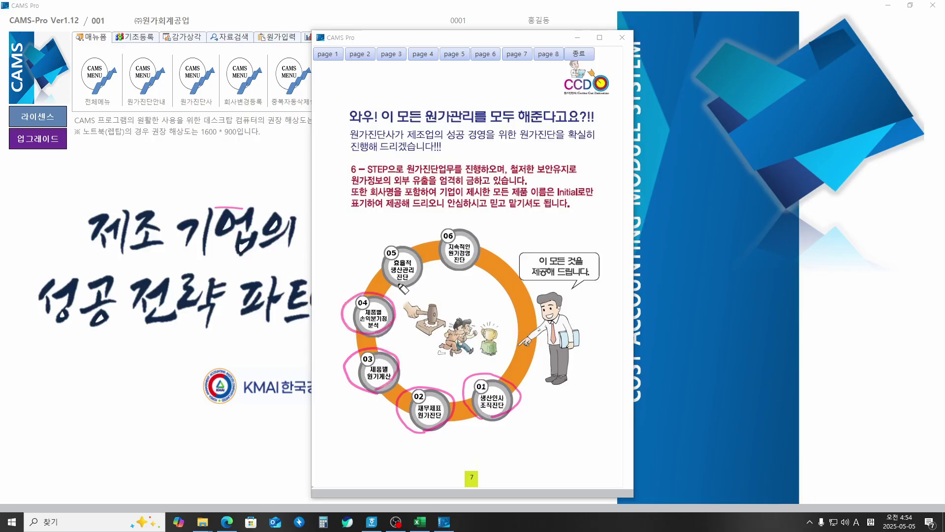
mouse_move(376, 269)
mouse_down()
mouse_move(423, 256)
mouse_move(413, 288)
mouse_up()
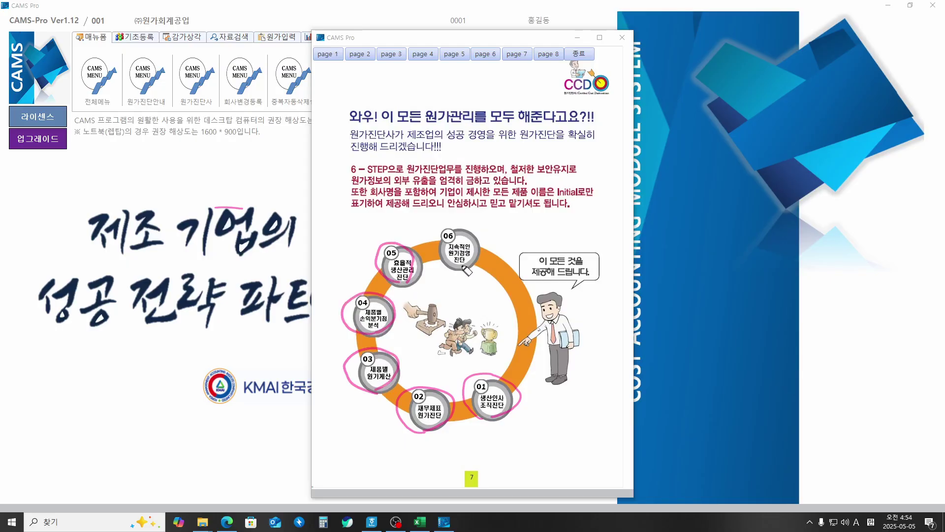
mouse_move(463, 268)
mouse_down()
mouse_move(432, 248)
mouse_move(490, 244)
mouse_move(470, 270)
mouse_up()
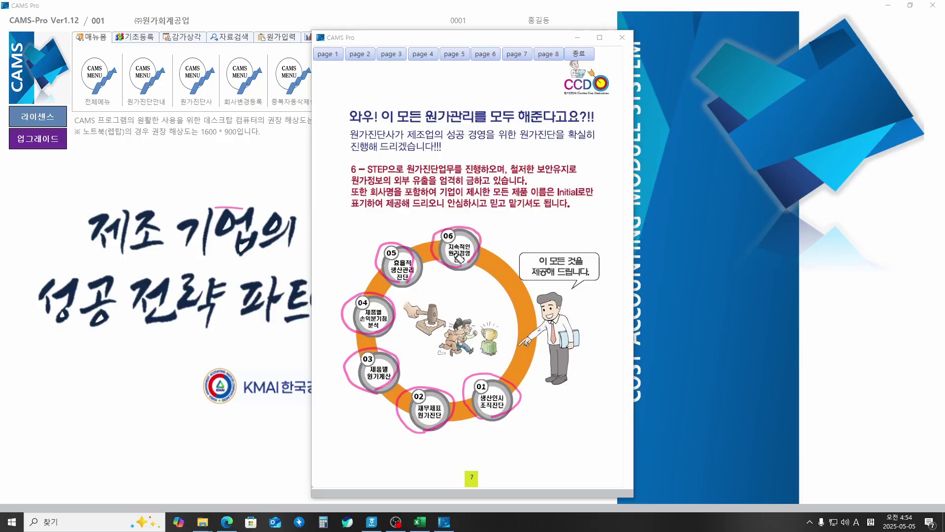
mouse_move(528, 279)
mouse_down()
mouse_move(564, 278)
mouse_move(540, 279)
mouse_up()
drag(557, 193, 595, 195)
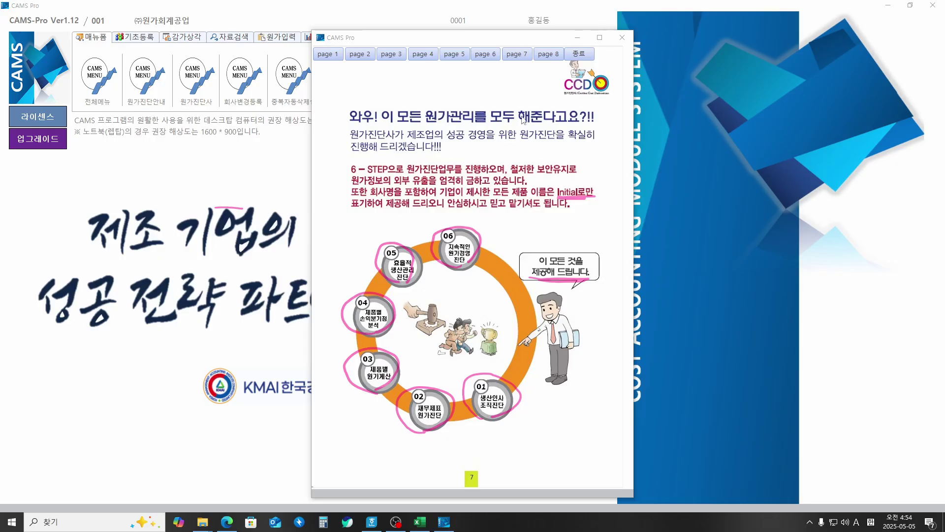
Step: Mark 신청 and the free one-day visit offer on the CCD page, then close both windows
click(548, 55)
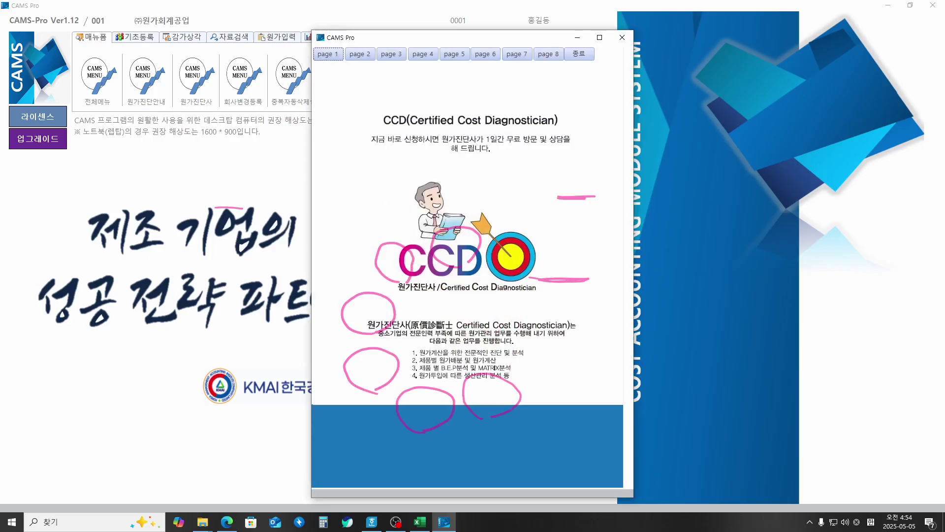
key(Escape)
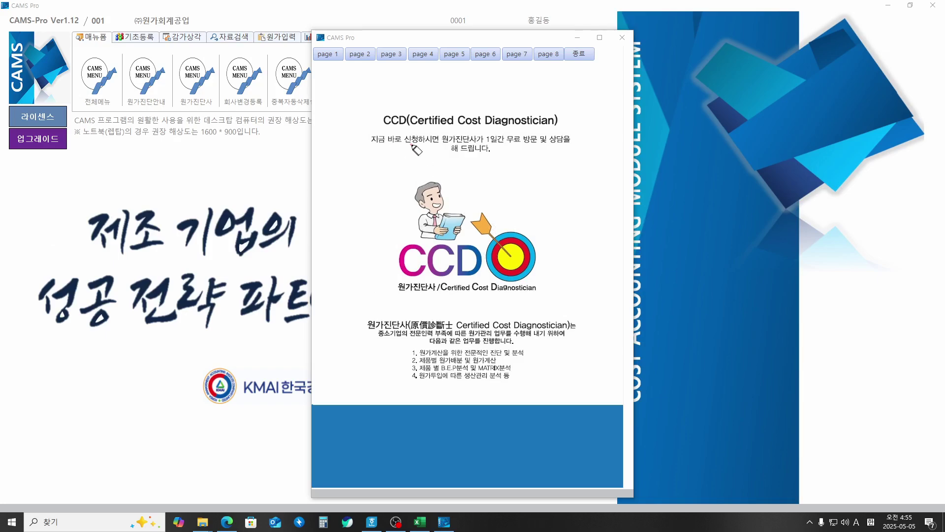
mouse_move(412, 146)
mouse_down()
mouse_move(403, 139)
mouse_move(417, 133)
mouse_up()
drag(487, 143, 556, 143)
click(580, 54)
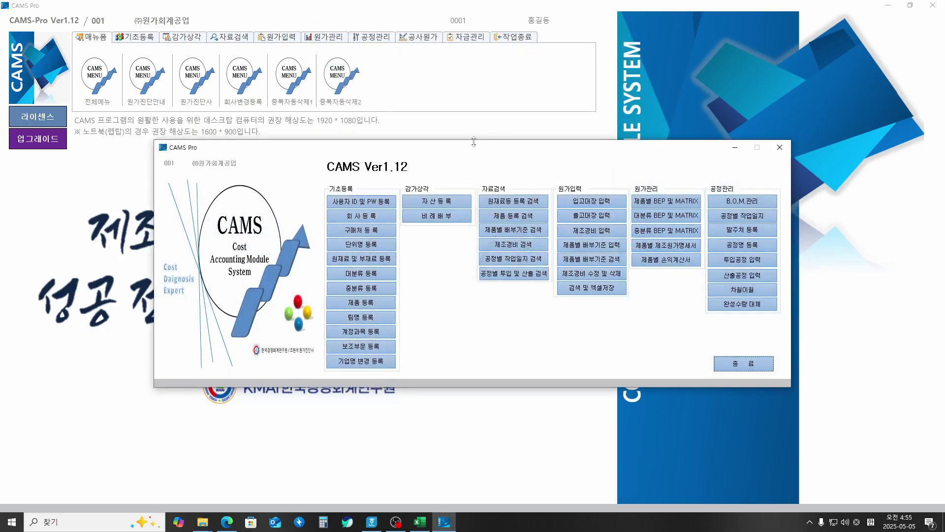
click(735, 365)
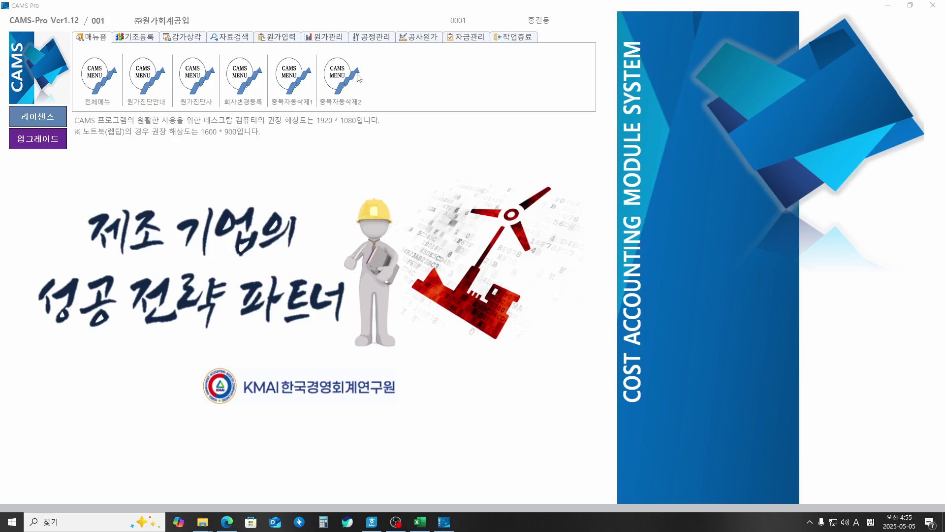
Step: Show the 기초등록 items and number 대분류 등록, 중분류 등록 and 제품등록 as 1–3, then erase
click(145, 39)
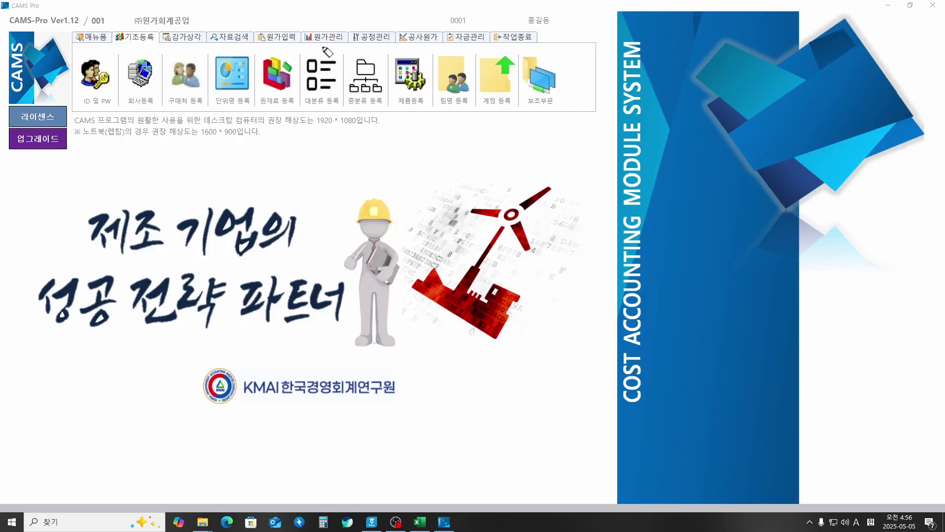
drag(329, 48, 321, 55)
mouse_move(364, 53)
mouse_down()
mouse_move(355, 46)
mouse_move(407, 54)
mouse_move(411, 42)
mouse_move(395, 51)
mouse_up()
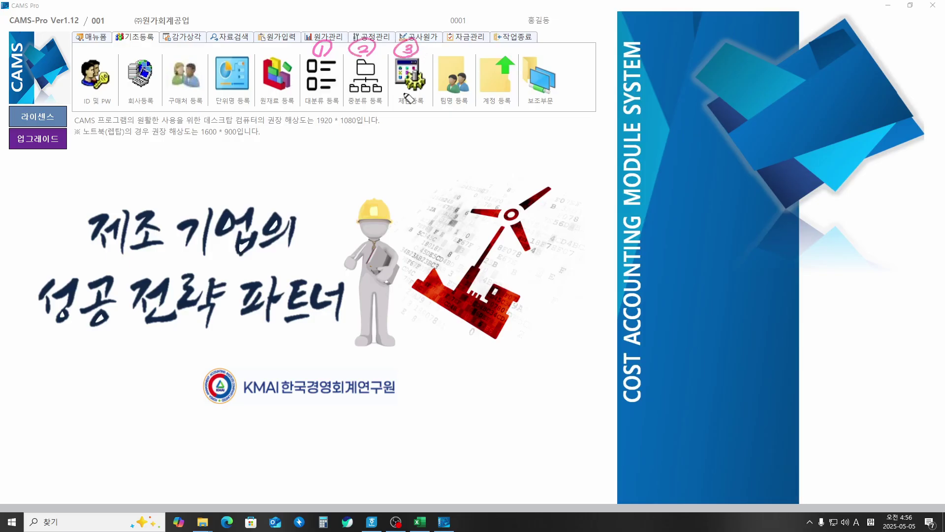
mouse_move(404, 105)
mouse_down()
mouse_move(403, 131)
mouse_move(431, 140)
mouse_move(437, 129)
mouse_move(441, 140)
mouse_move(446, 127)
mouse_move(475, 124)
mouse_move(474, 139)
mouse_move(492, 123)
mouse_move(496, 142)
mouse_up()
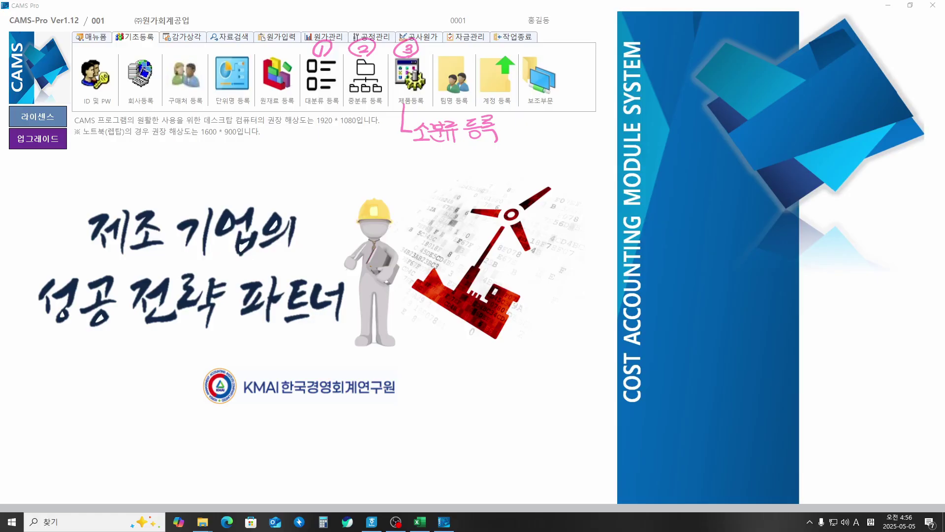
key(e)
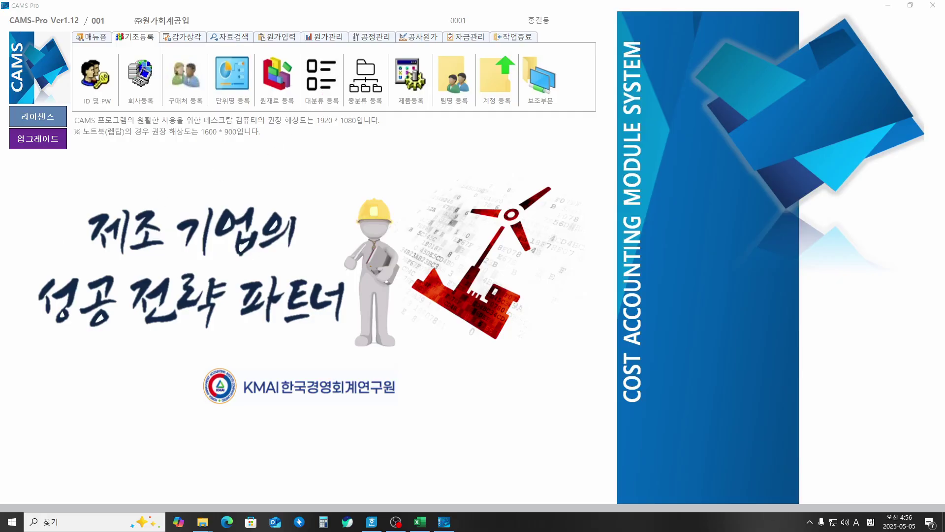
Step: Register major category code 101 named 전자제품, noting that codes start at 101
click(319, 95)
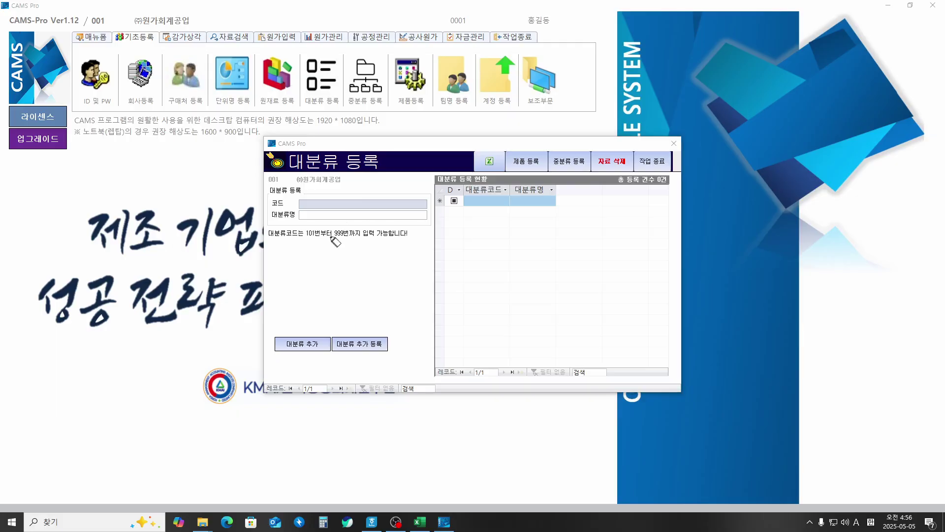
mouse_move(268, 237)
mouse_down()
mouse_move(315, 238)
mouse_move(295, 264)
mouse_move(373, 254)
mouse_move(377, 266)
mouse_up()
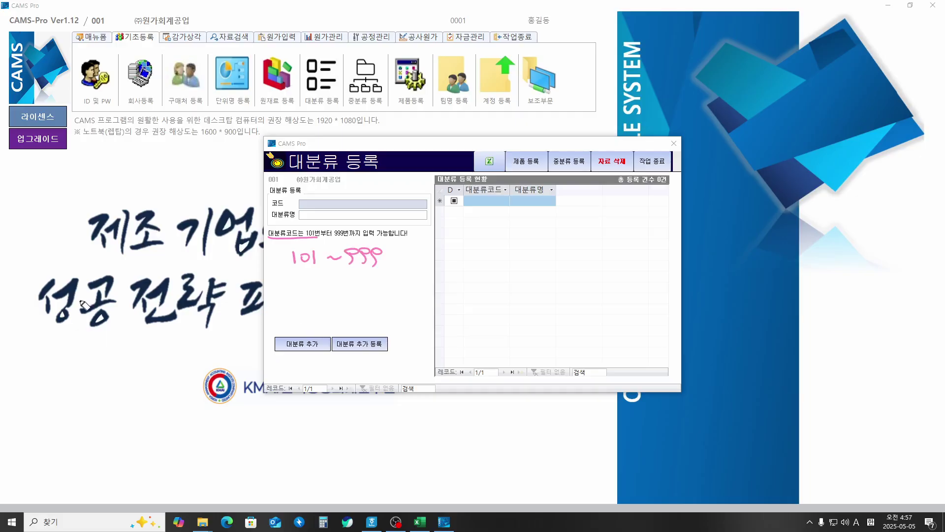
key(Escape)
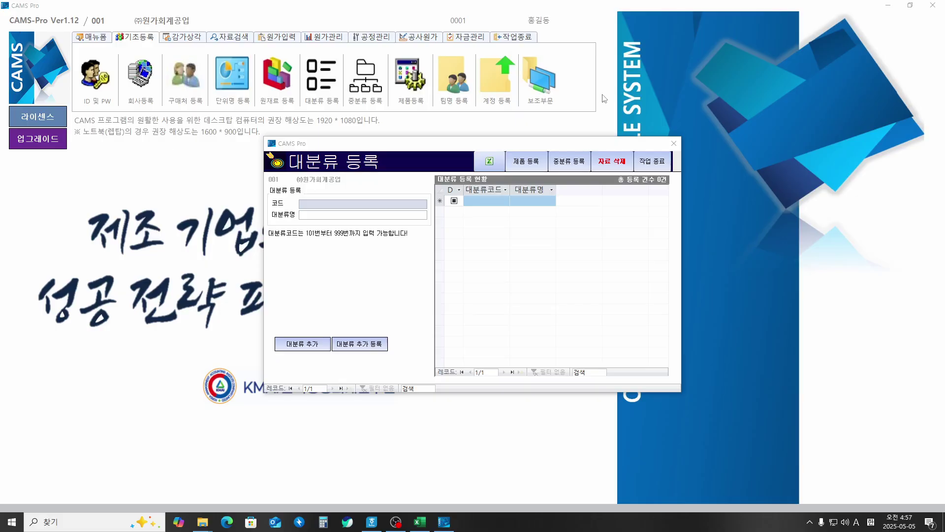
click(399, 204)
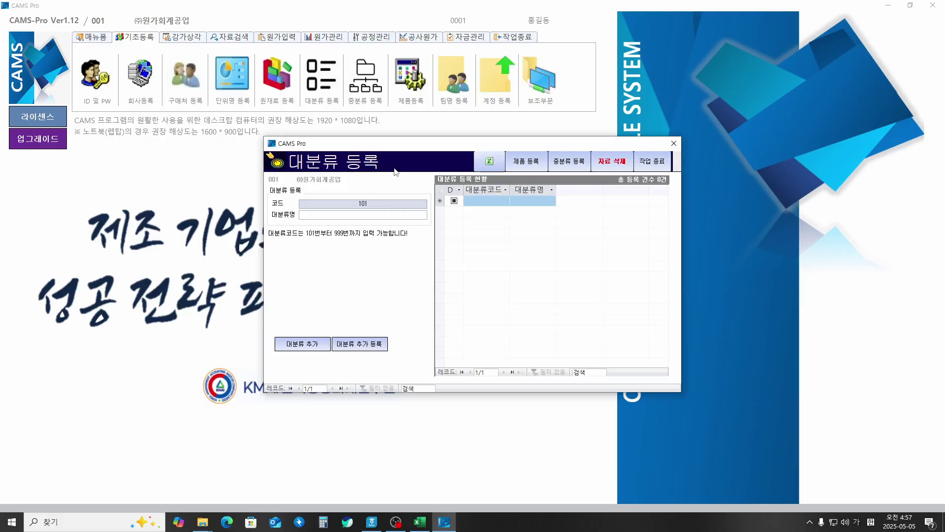
key(Return)
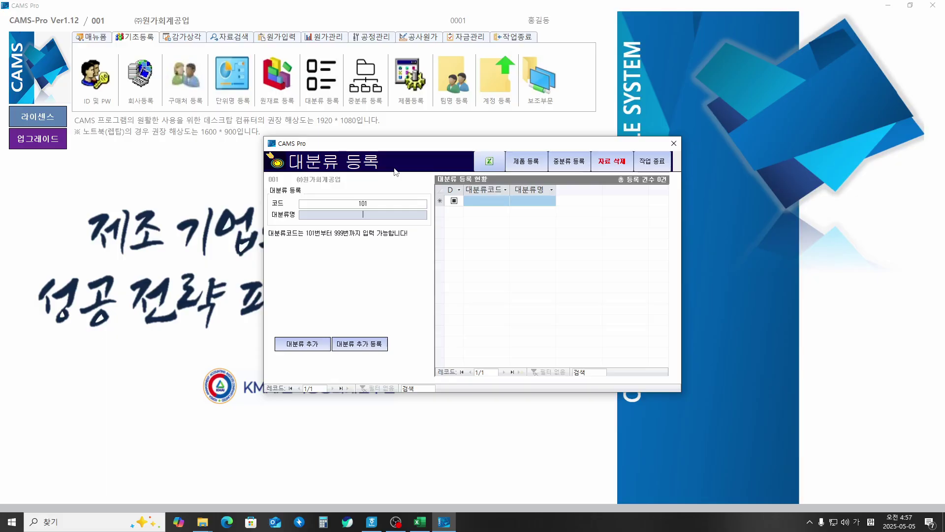
text(전자제품)
key(Return)
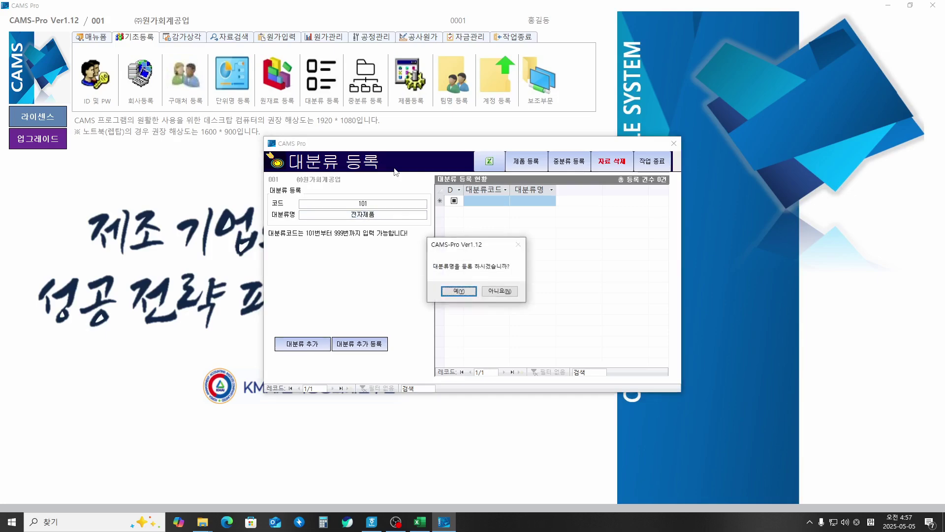
key(Return)
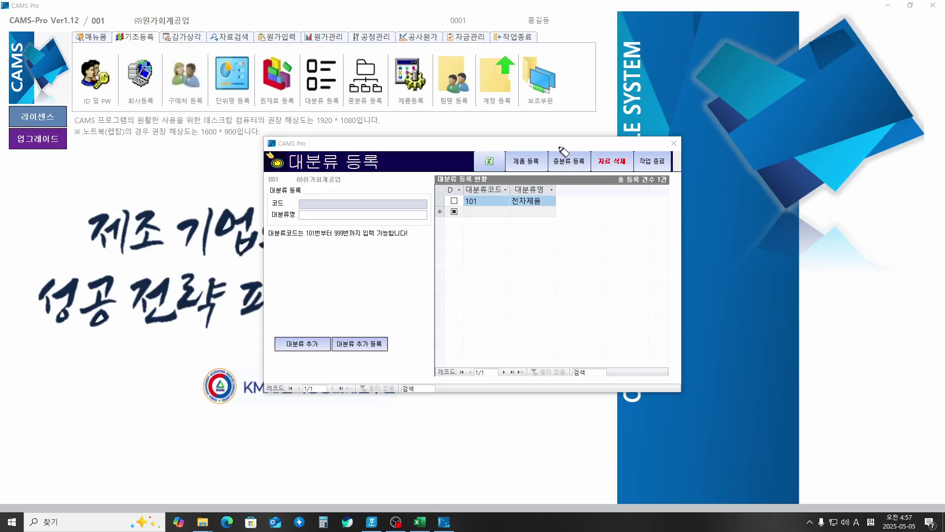
Step: Mark middle-category registration as next, plus the D column and delete function, then clear the ink
drag(564, 146, 586, 147)
mouse_move(357, 50)
mouse_down()
mouse_move(364, 58)
mouse_move(384, 50)
mouse_up()
mouse_move(569, 173)
mouse_down()
mouse_move(566, 151)
mouse_move(598, 161)
mouse_move(574, 173)
mouse_up()
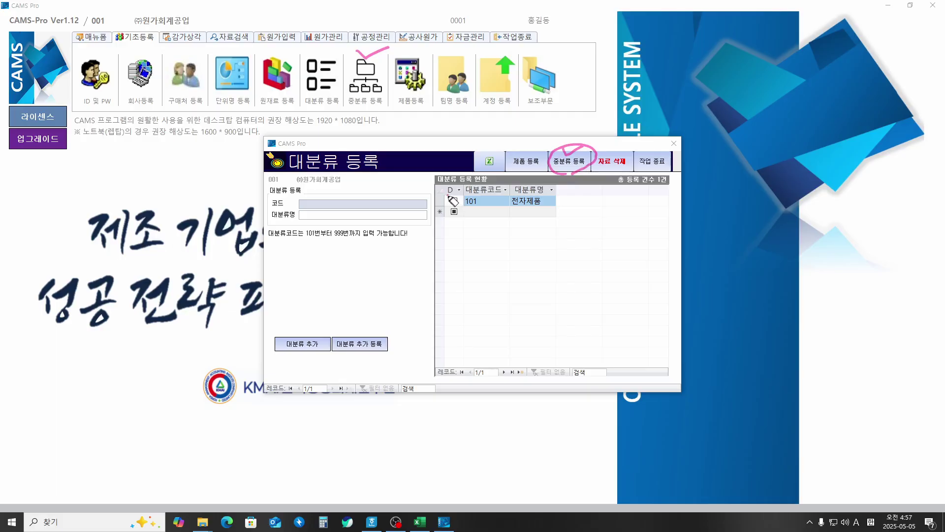
drag(449, 193, 461, 191)
drag(612, 151, 646, 140)
key(Escape)
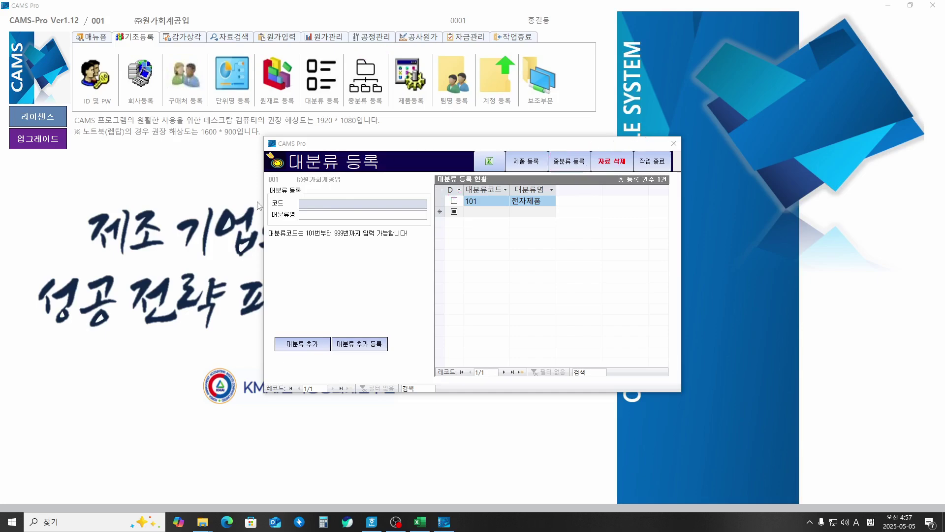
Step: Open the 중분류 등록 form and annotate its 101~999 code range and code labels
click(570, 163)
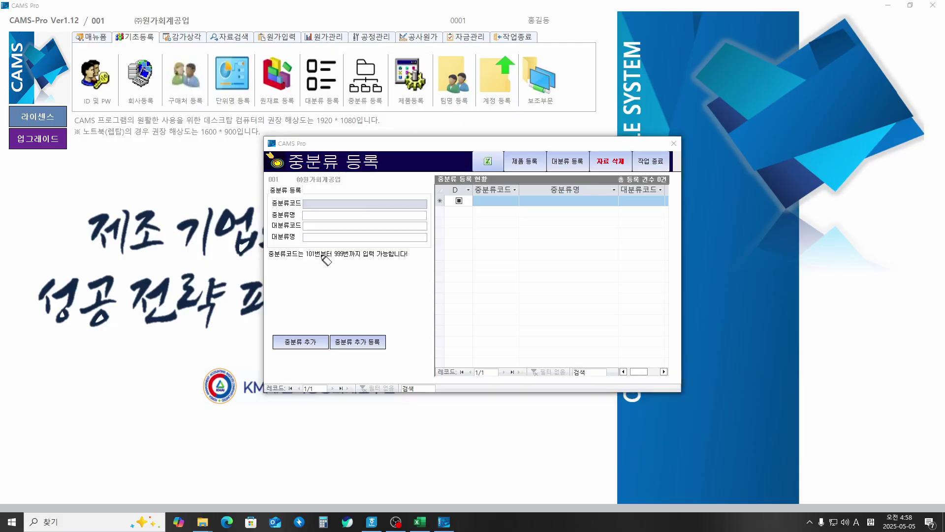
mouse_move(306, 259)
mouse_down()
mouse_move(347, 259)
mouse_move(302, 284)
mouse_up()
mouse_move(310, 275)
mouse_down()
mouse_move(319, 284)
mouse_move(333, 279)
mouse_up()
mouse_move(345, 276)
mouse_down()
mouse_move(349, 289)
mouse_move(375, 292)
mouse_up()
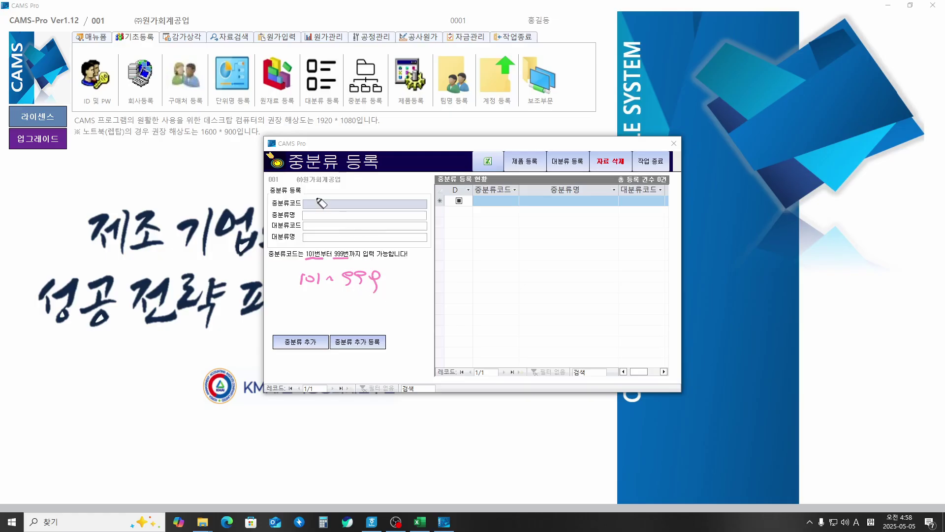
mouse_move(322, 195)
mouse_down()
mouse_move(329, 202)
mouse_move(339, 189)
mouse_move(339, 205)
mouse_up()
mouse_move(291, 220)
mouse_down()
mouse_move(266, 194)
mouse_move(304, 207)
mouse_up()
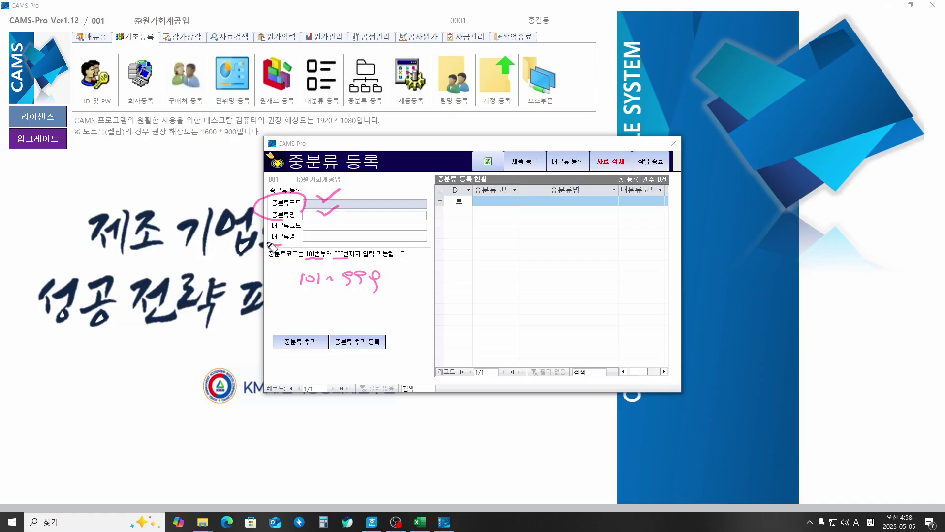
mouse_move(271, 246)
mouse_down()
mouse_move(303, 222)
mouse_move(275, 244)
mouse_move(231, 204)
mouse_move(252, 243)
mouse_up()
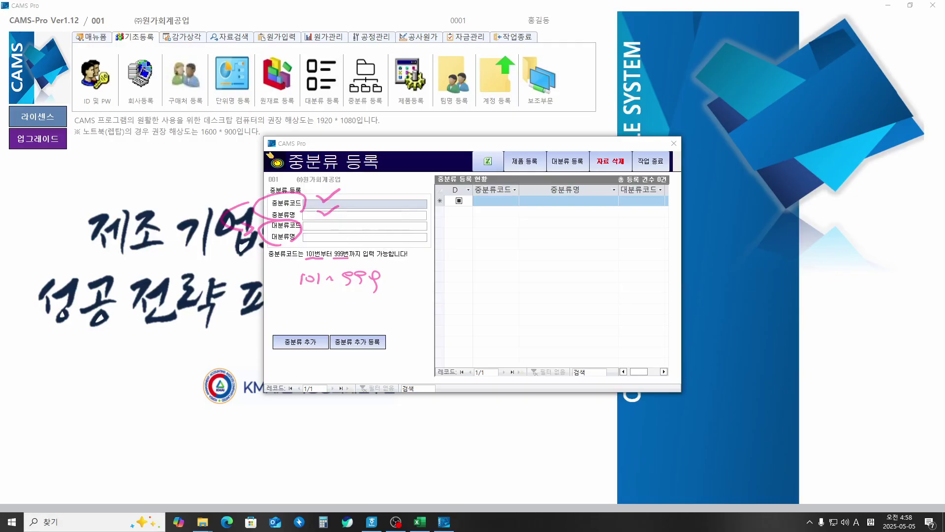
key(e)
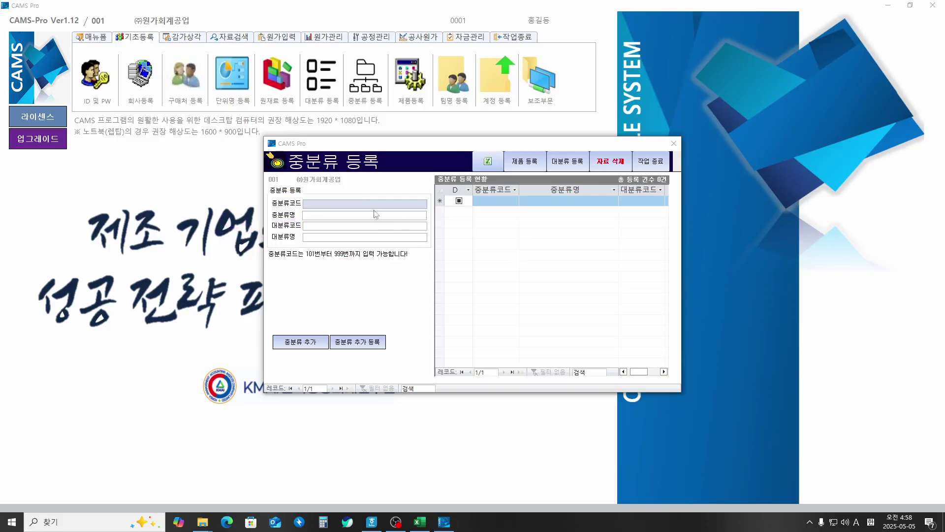
Step: Enter sub-category code 101 with name 가전제품 and bring up the major-category list
click(369, 204)
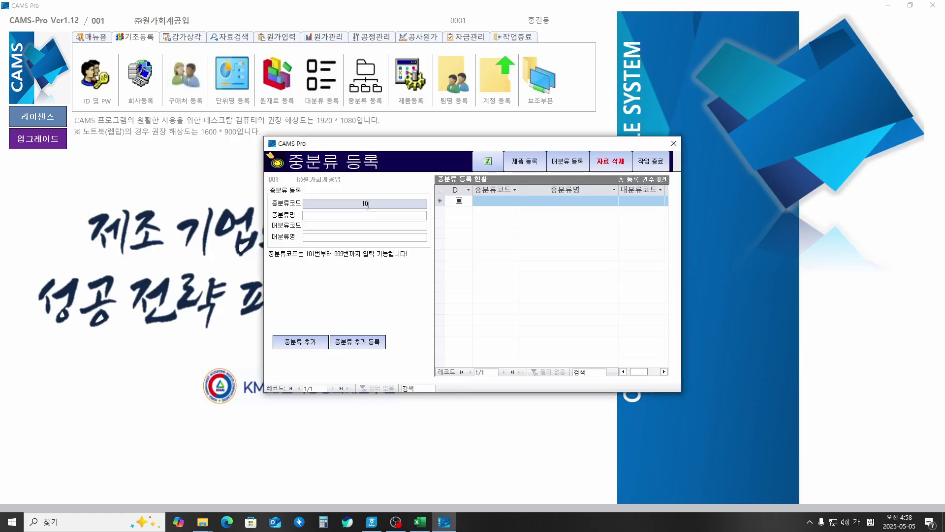
key(Return)
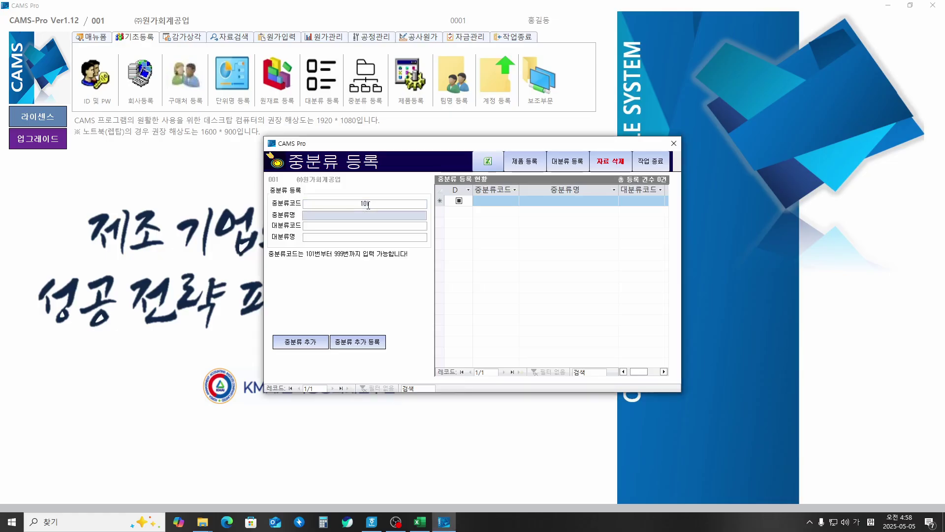
text(ㄱ)
text(전제품)
key(Return)
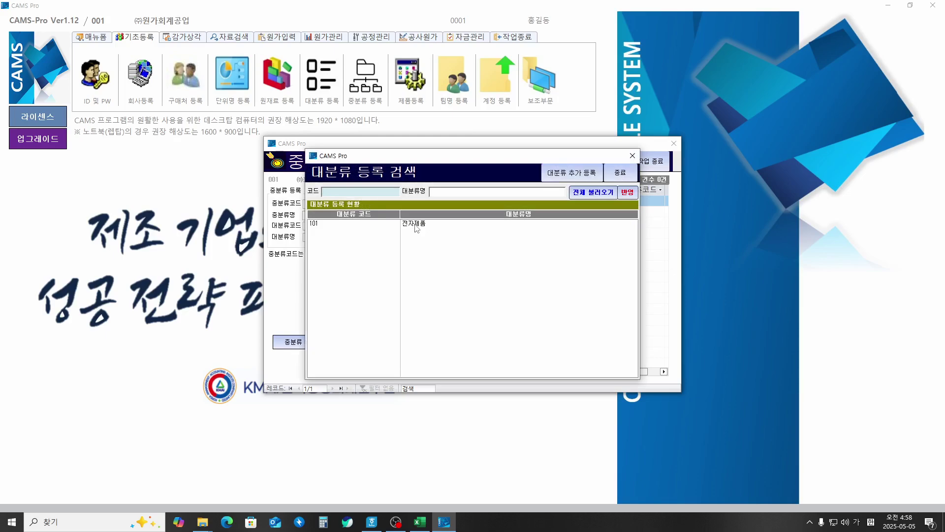
Step: Choose 101 전자제품 as the major category and register the 가전제품 sub-category
click(417, 224)
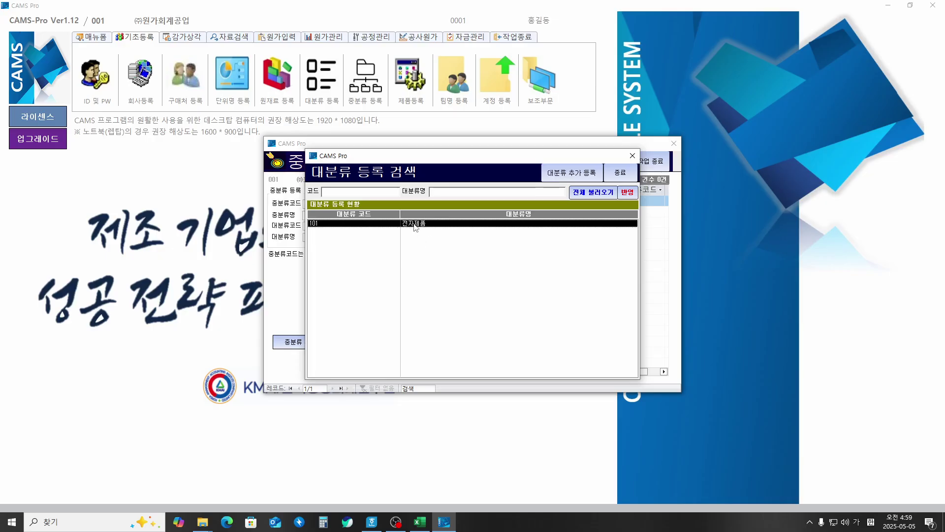
double_click(477, 224)
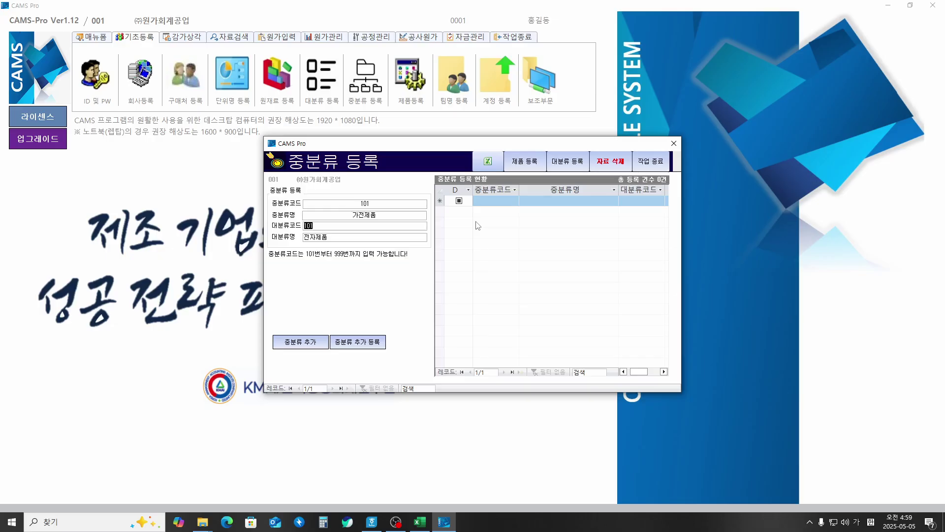
key(Return)
key(Return)
key(Return)
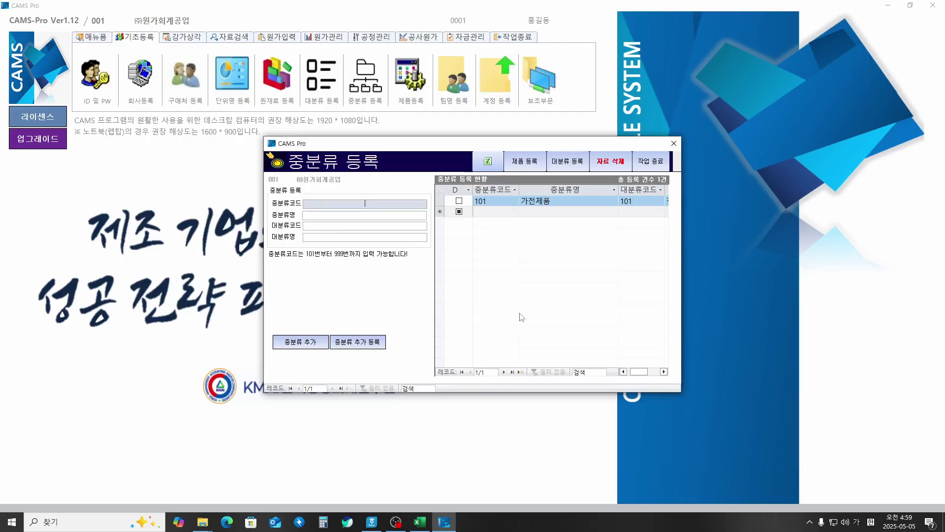
mouse_move(639, 372)
mouse_down()
mouse_move(647, 377)
mouse_move(638, 375)
mouse_up()
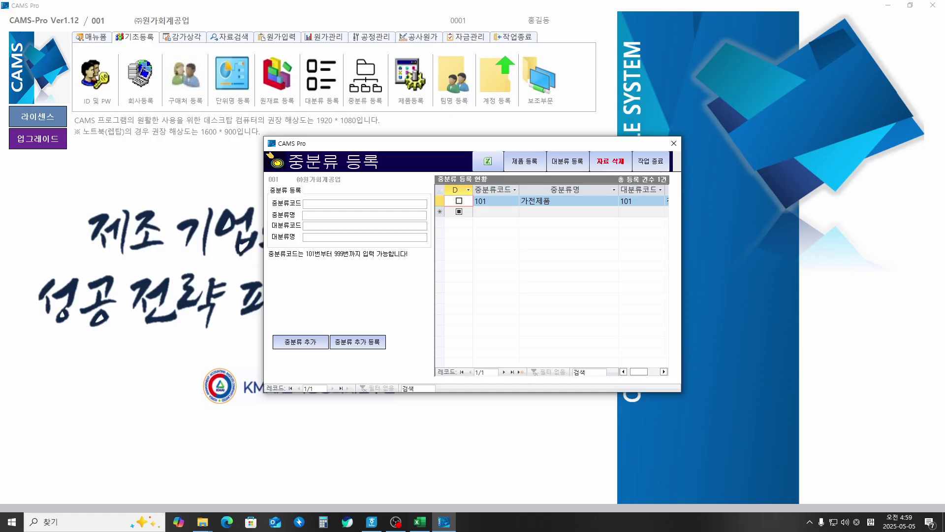
Step: Check-mark the product registration feature with the on-screen pen, then clear the marks
key(ctrl+2)
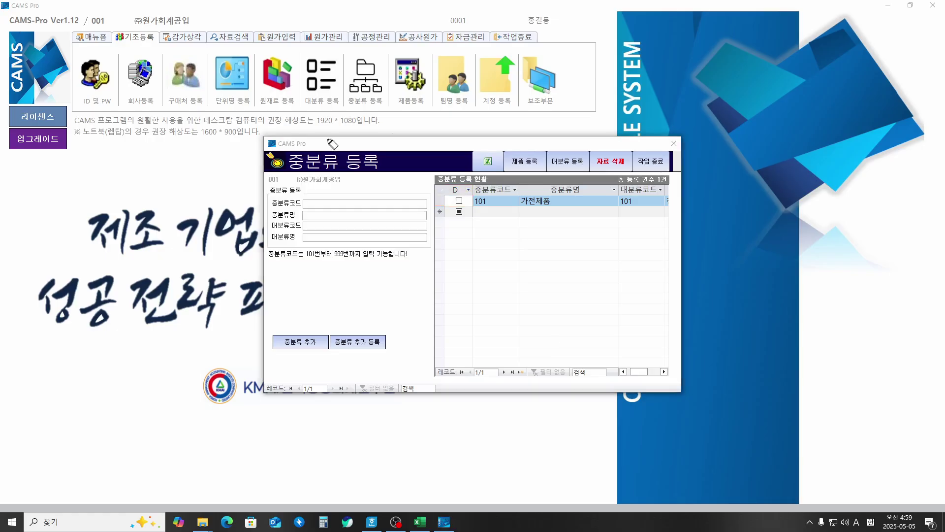
drag(516, 146, 547, 139)
drag(398, 48, 416, 46)
key(Escape)
Step: Open 제품 등록 and annotate the product-code note with the range 101~999
click(524, 161)
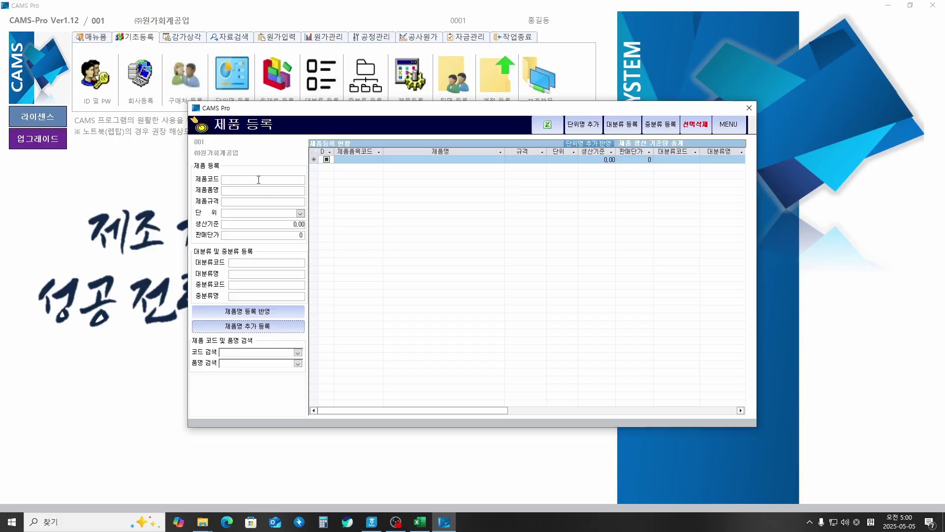
click(259, 179)
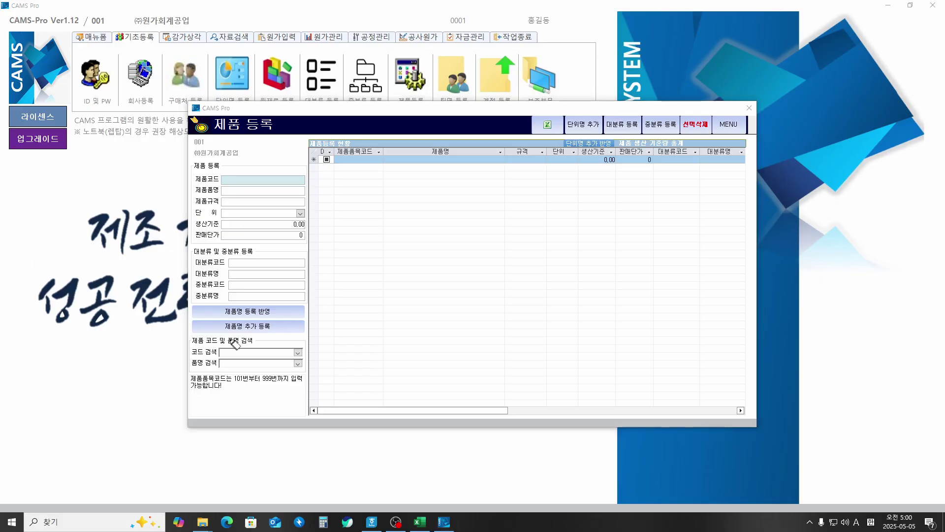
mouse_move(206, 393)
mouse_down()
mouse_move(183, 389)
mouse_move(217, 370)
mouse_move(276, 368)
mouse_move(304, 397)
mouse_move(210, 395)
mouse_up()
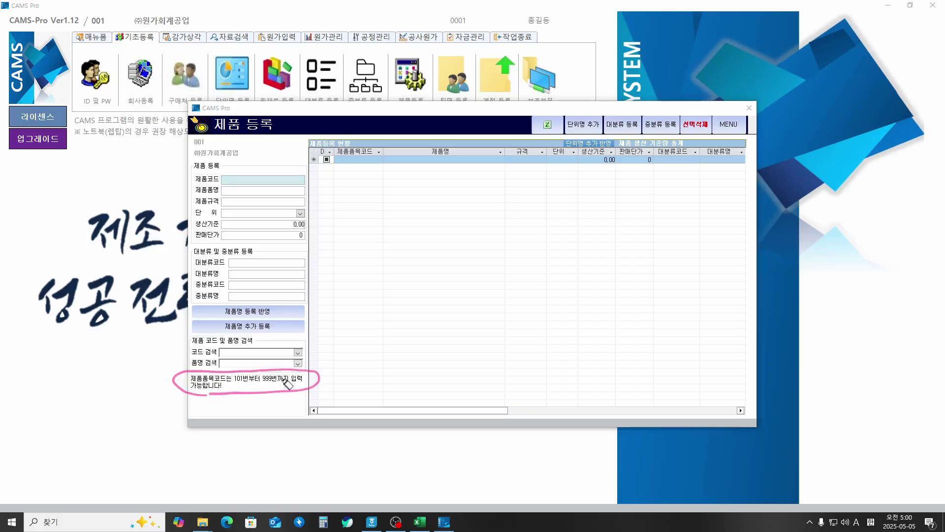
drag(335, 368, 350, 364)
mouse_move(364, 354)
mouse_down()
mouse_move(364, 367)
mouse_move(378, 363)
mouse_up()
mouse_move(386, 354)
mouse_down()
mouse_move(387, 365)
mouse_move(412, 355)
mouse_move(458, 358)
mouse_up()
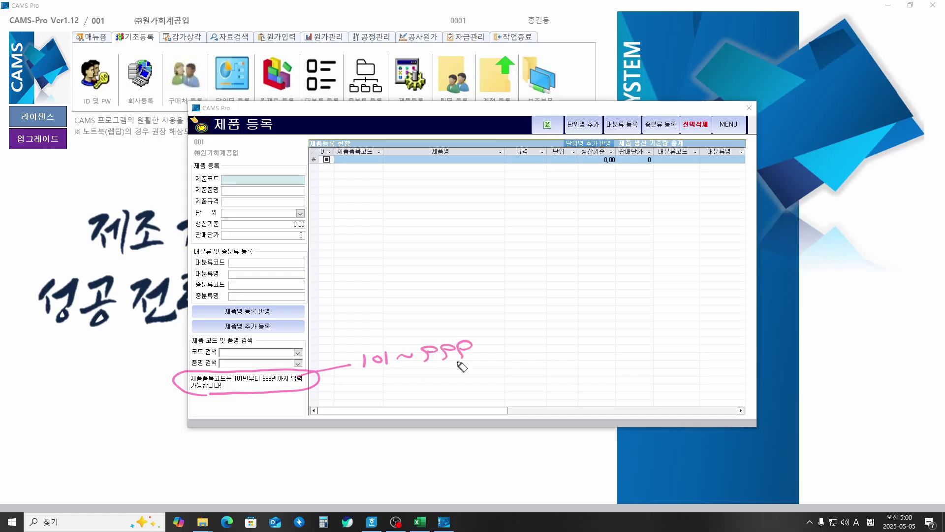
drag(358, 374, 478, 365)
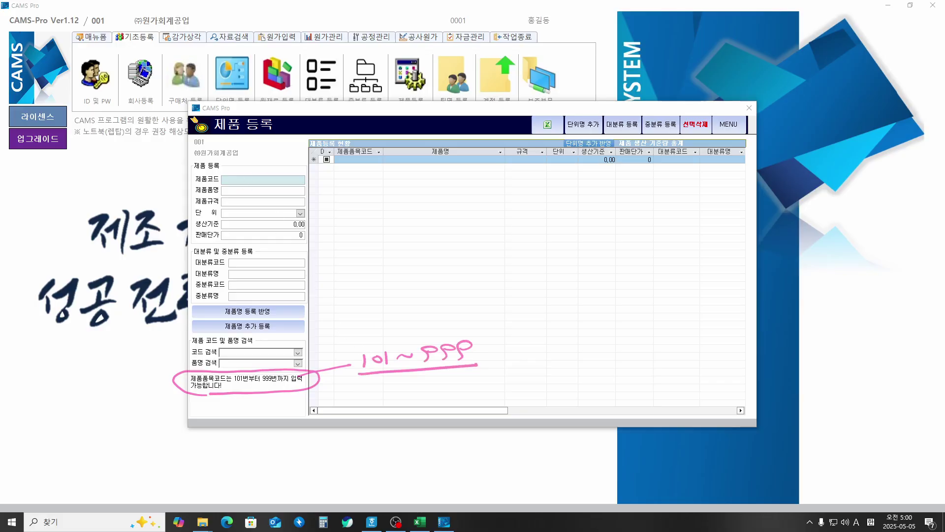
key(Escape)
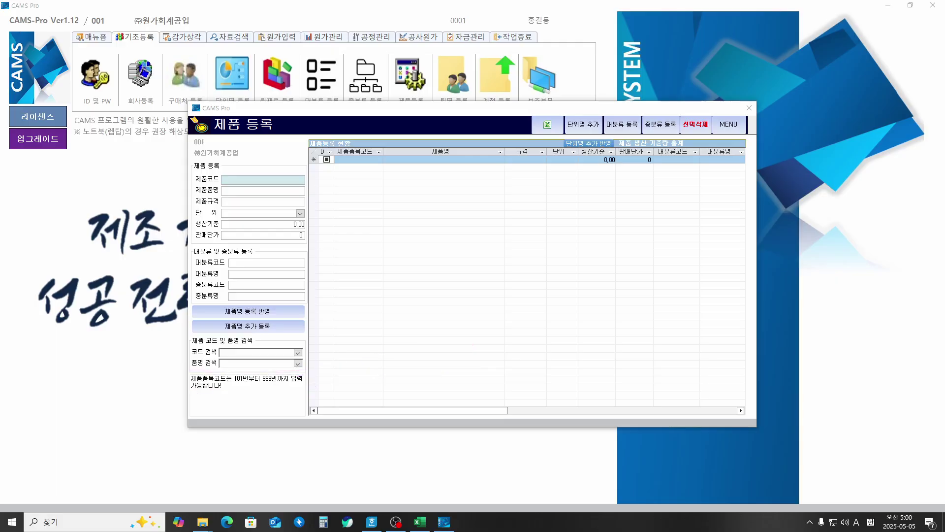
Step: Enter product 101 냉장고 with spec 650*800*1900, skipping unit, production basis and sales price
click(279, 179)
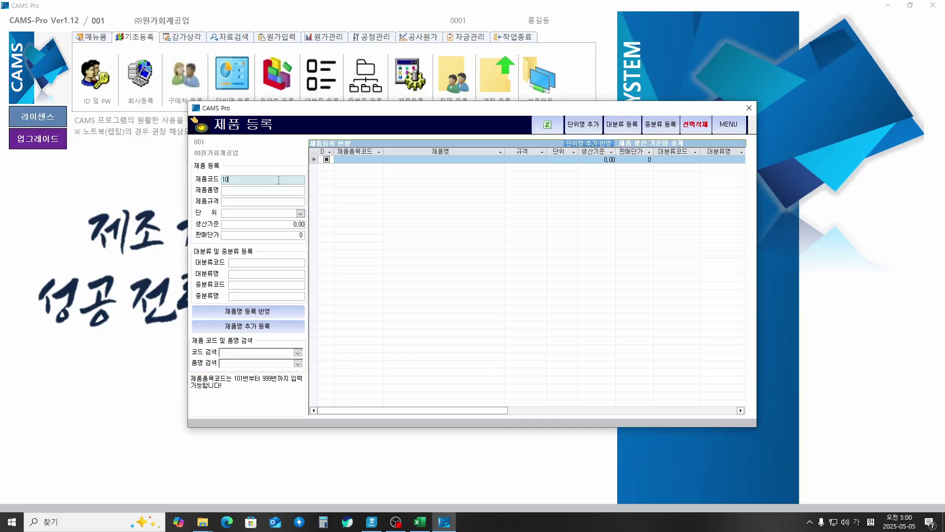
key(Return)
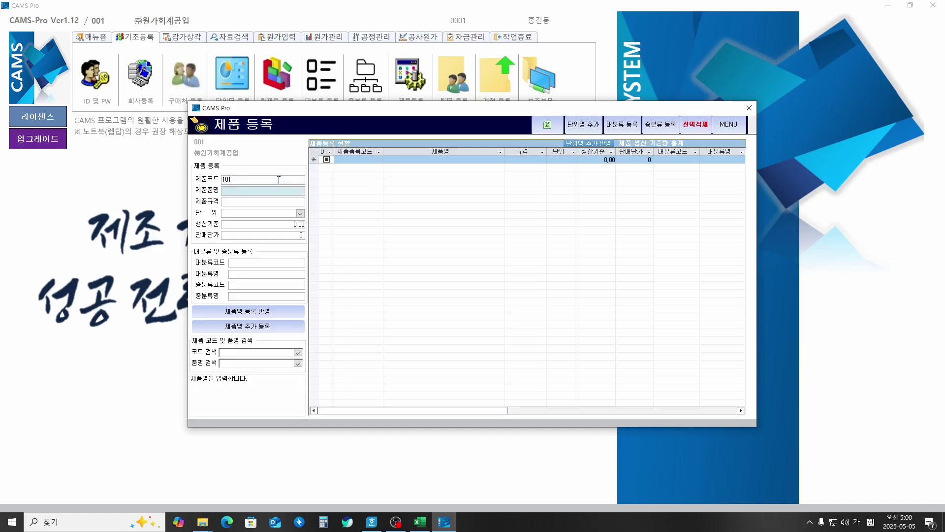
text(냉장ㄱ)
key(Return)
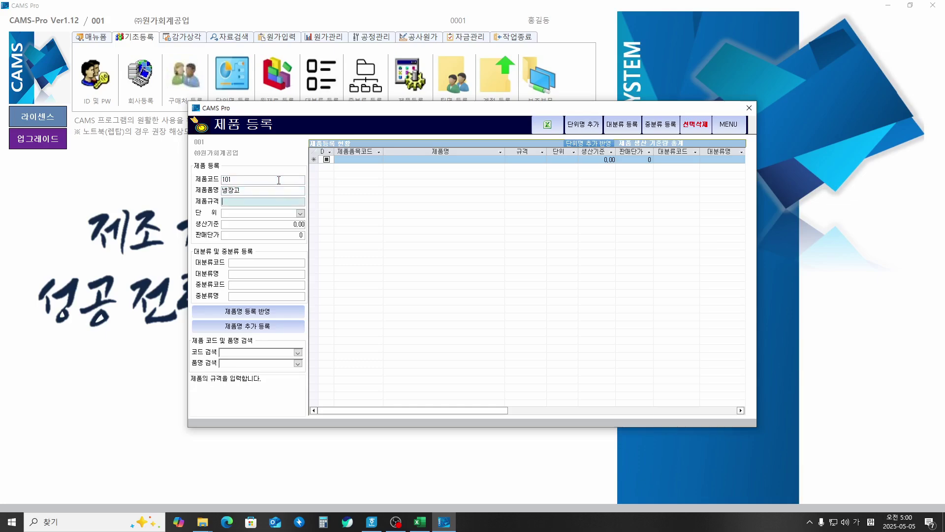
text(650*8)
text(00)
text(*1900)
key(Return)
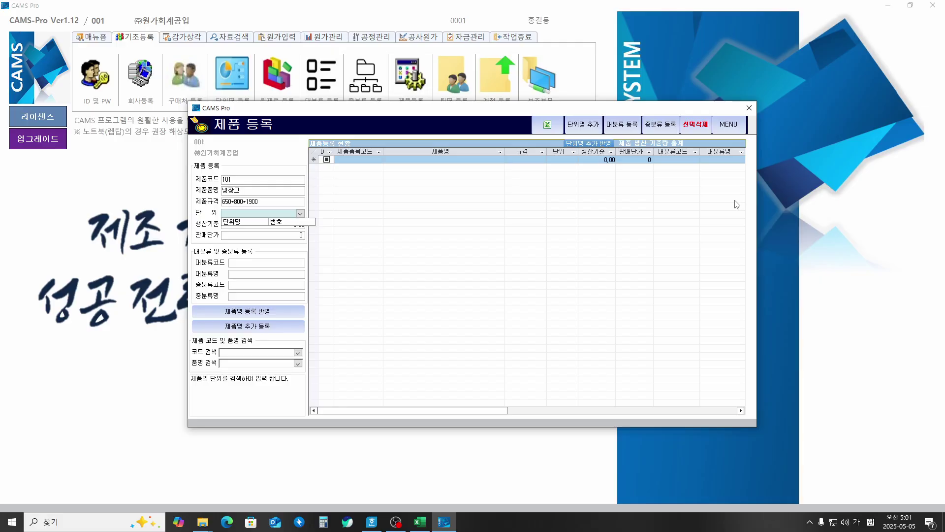
key(Return)
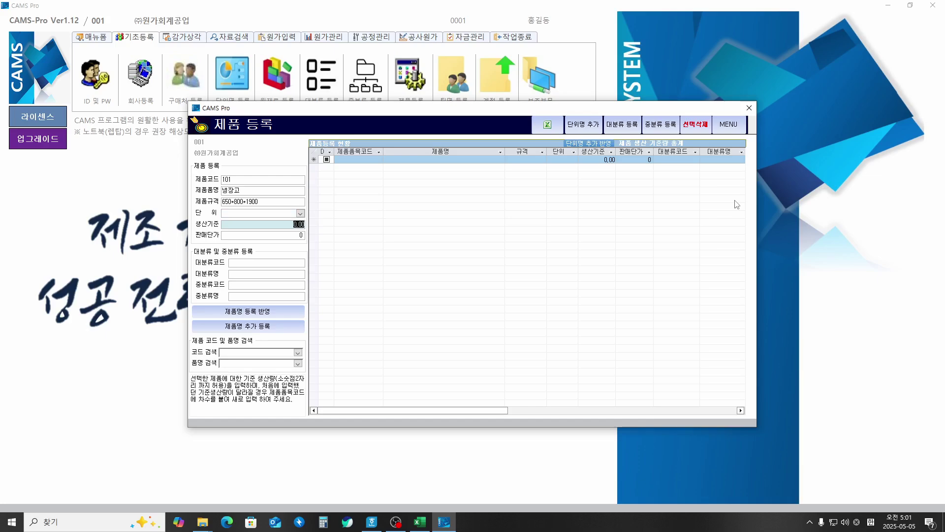
key(Return)
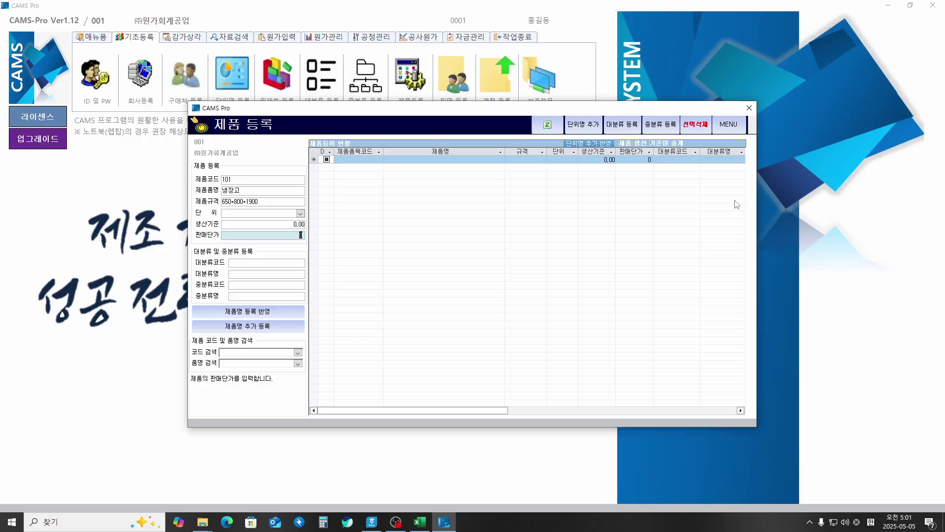
key(Return)
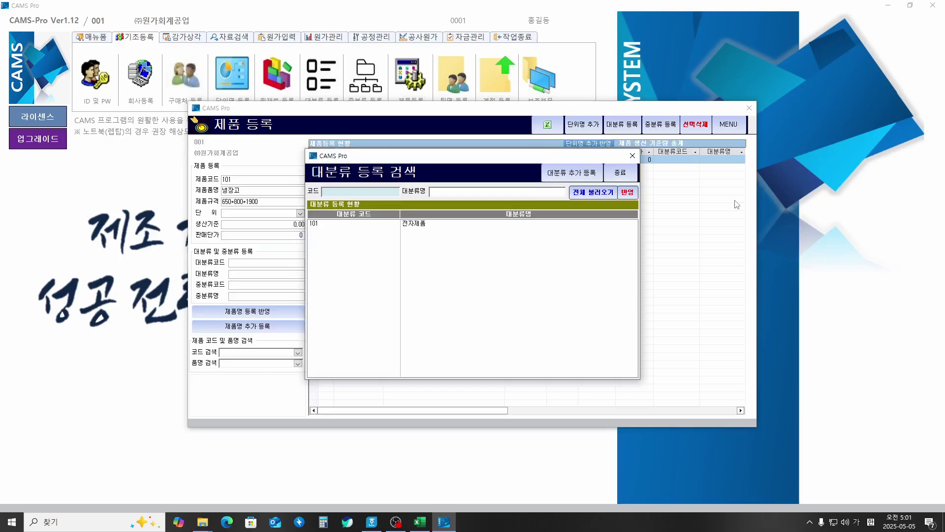
Step: Assign 냉장고 to 101 전자제품 and 101 가전제품 and confirm its registration
key(Return)
key(Return)
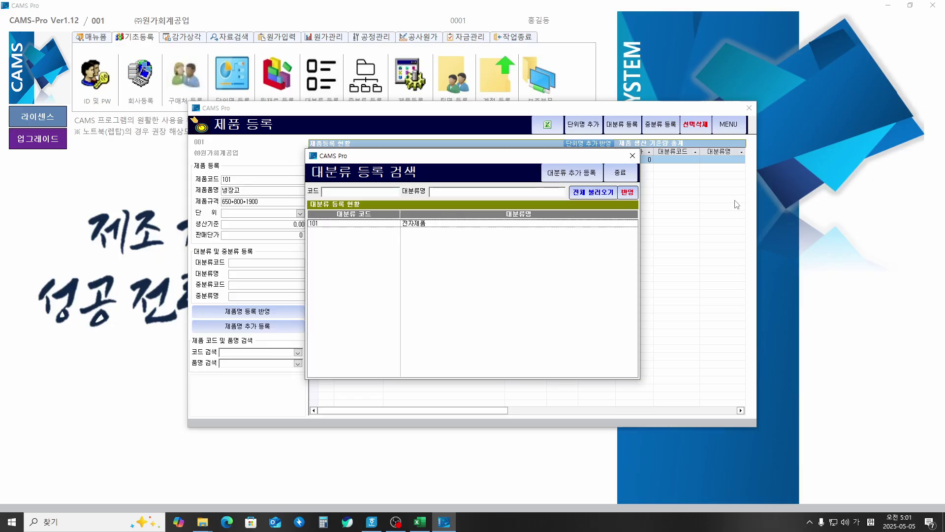
key(Down)
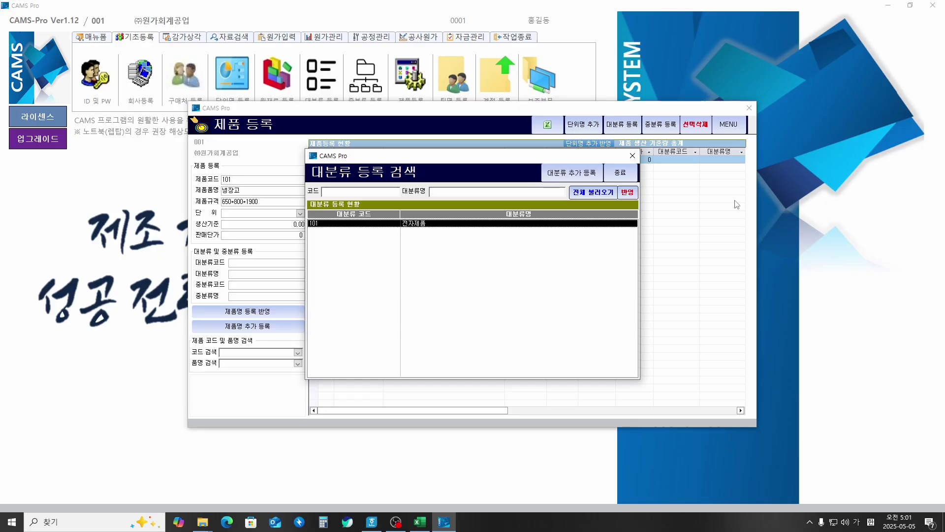
key(Return)
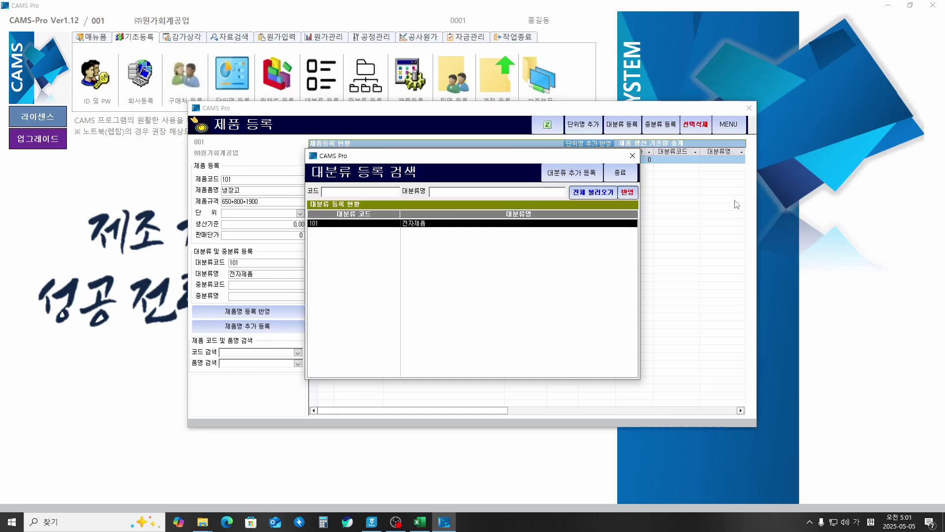
key(Return)
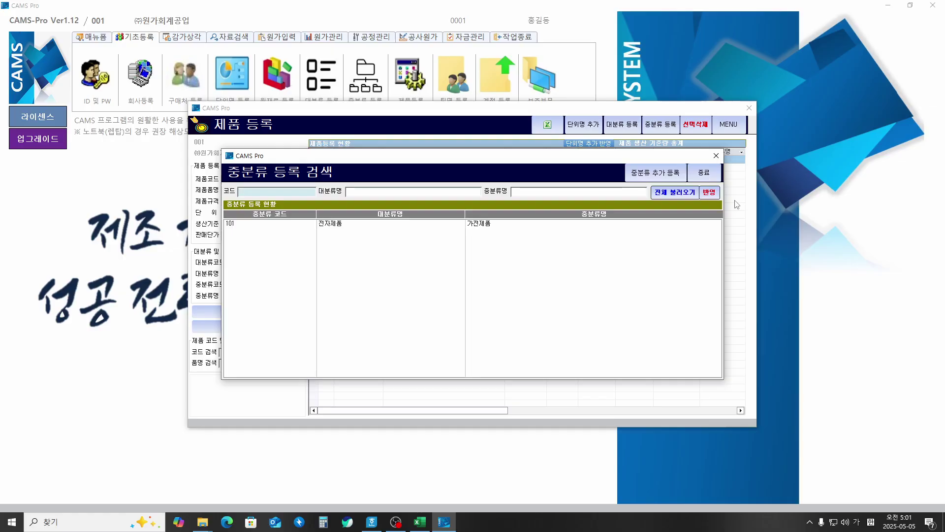
key(Return)
key(Return)
key(Return)
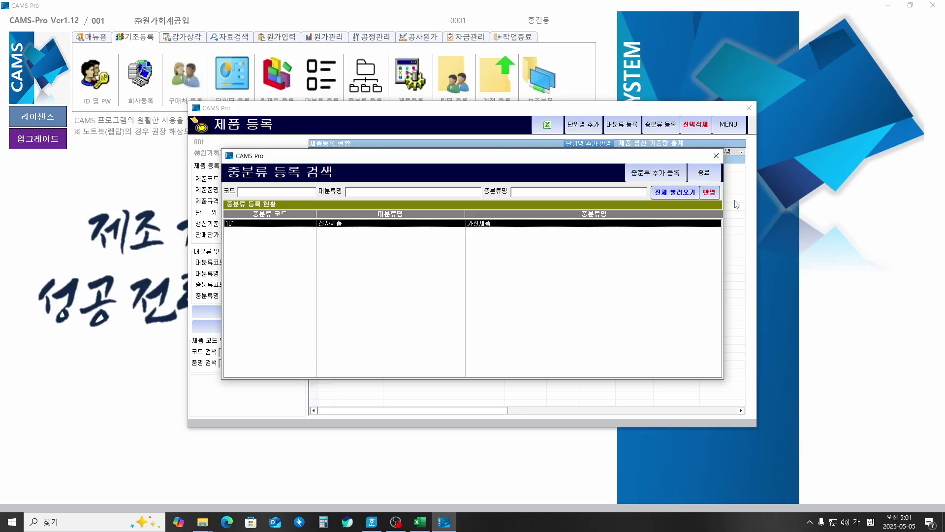
key(Return)
key(Return)
key(Return)
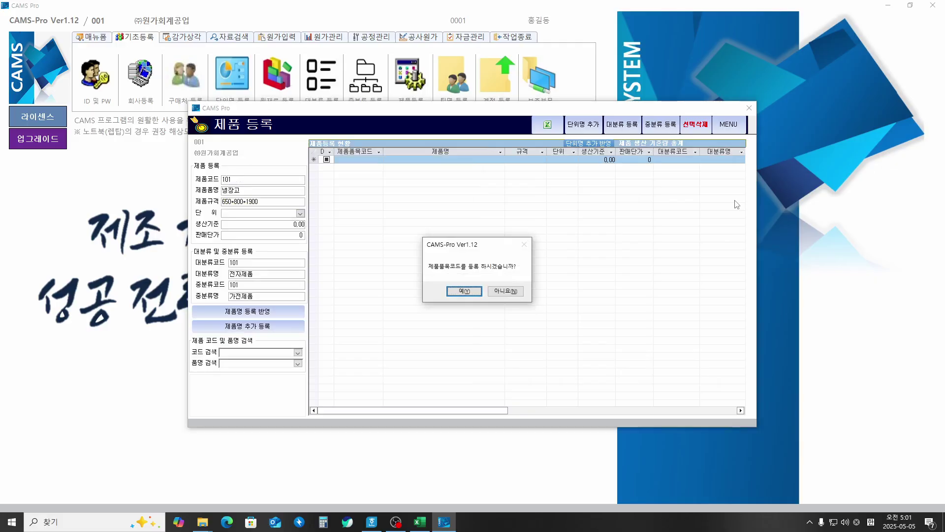
key(Return)
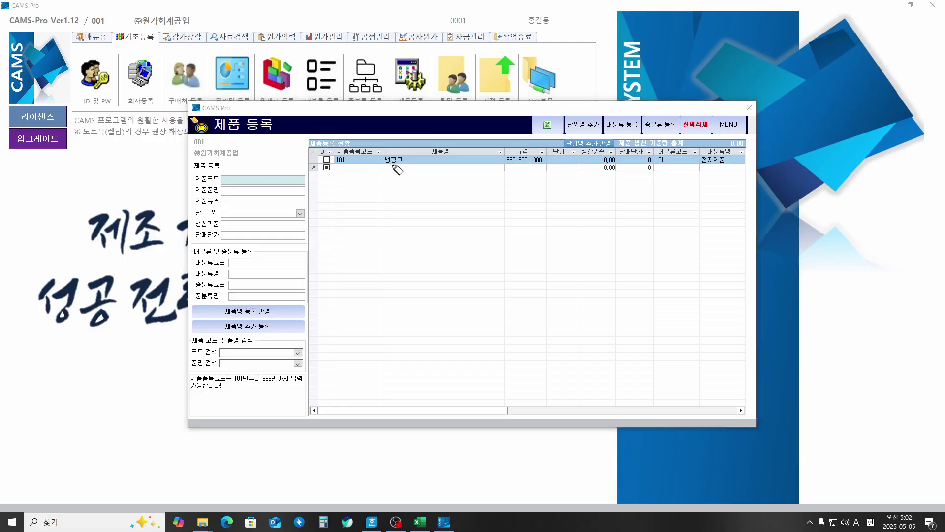
mouse_move(328, 164)
mouse_down()
mouse_move(367, 143)
mouse_move(376, 160)
mouse_move(351, 167)
mouse_move(460, 150)
mouse_move(401, 178)
mouse_up()
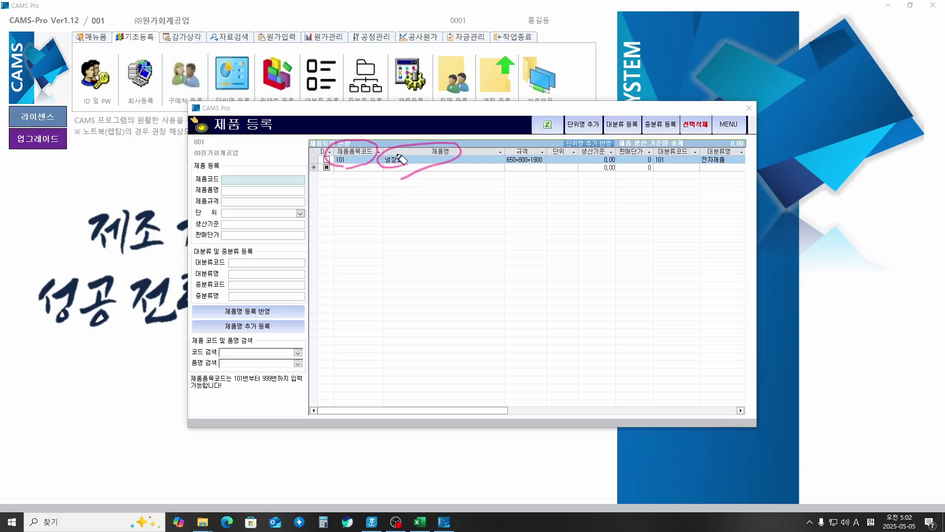
mouse_move(528, 170)
mouse_down()
mouse_move(502, 147)
mouse_move(540, 167)
mouse_up()
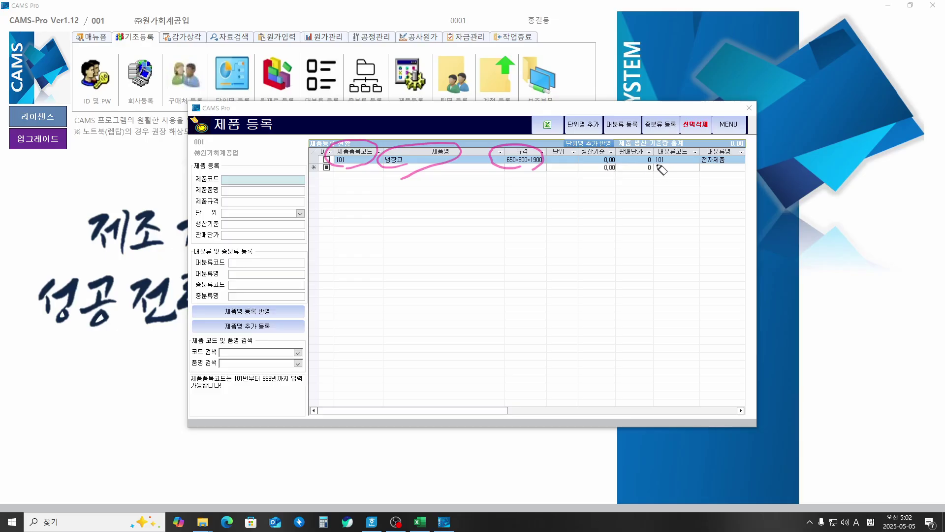
mouse_move(671, 168)
mouse_down()
mouse_move(652, 165)
mouse_move(687, 149)
mouse_move(723, 170)
mouse_up()
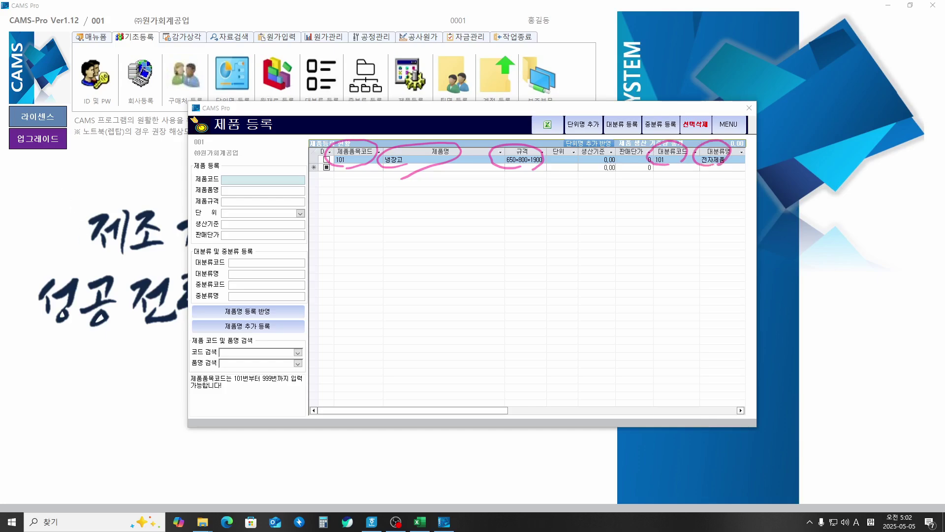
key(Escape)
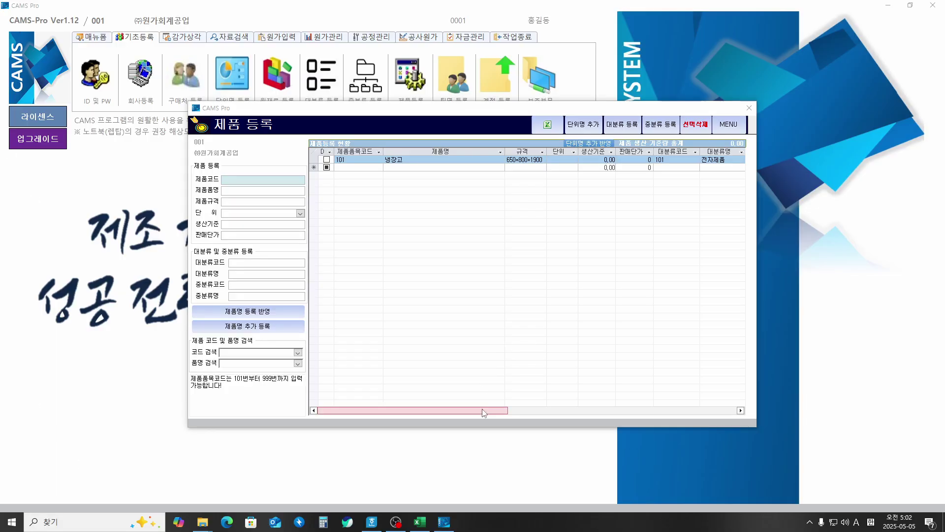
drag(477, 410, 554, 406)
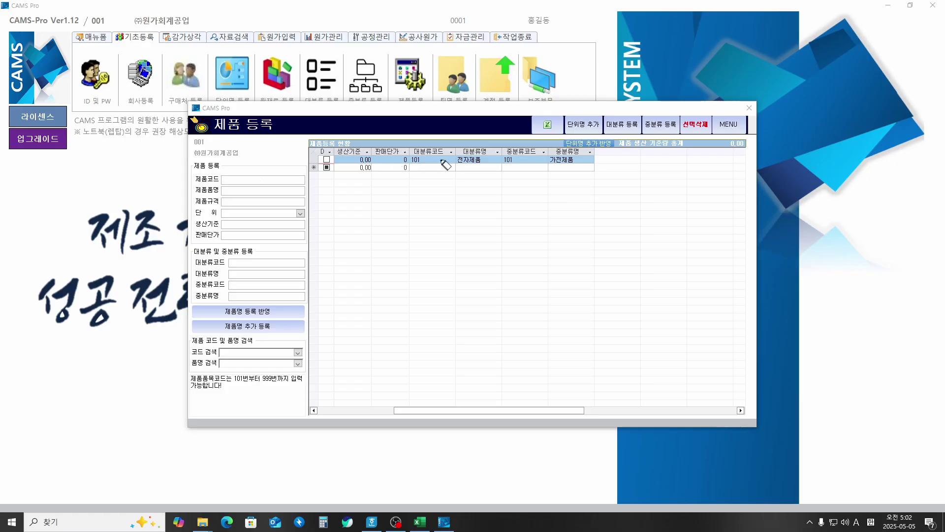
mouse_move(516, 166)
mouse_down()
mouse_move(495, 162)
mouse_move(584, 152)
mouse_move(573, 165)
mouse_up()
Step: Enter product code 102, name TV and spec 254*450*700
click(241, 181)
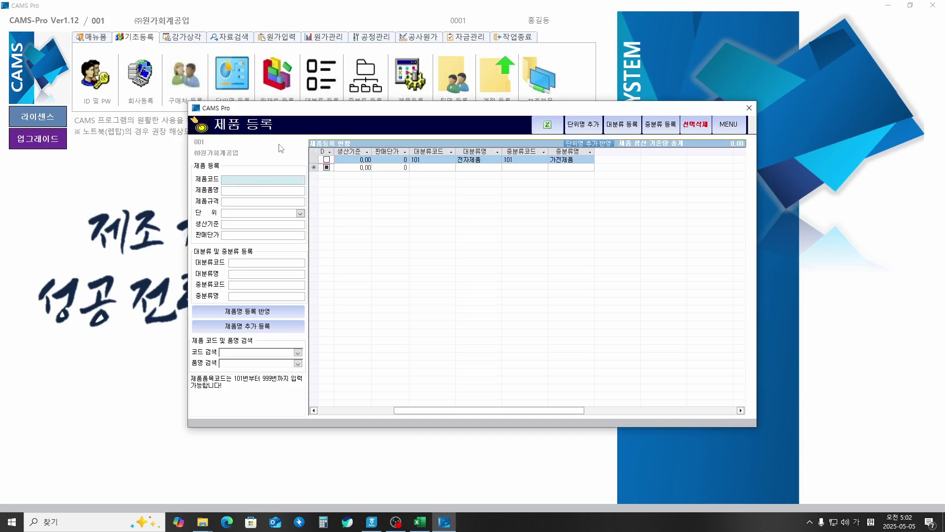
text(102)
key(Return)
key(Hangul)
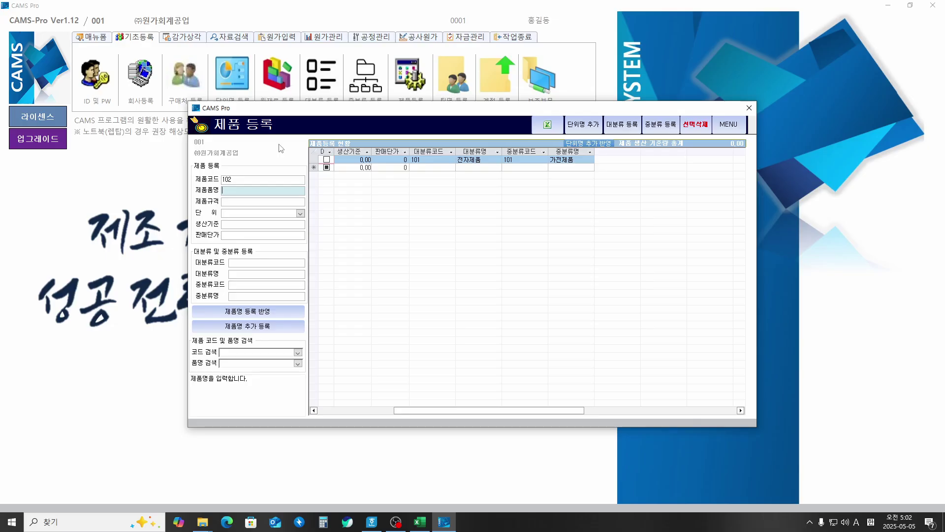
text(TV)
key(Return)
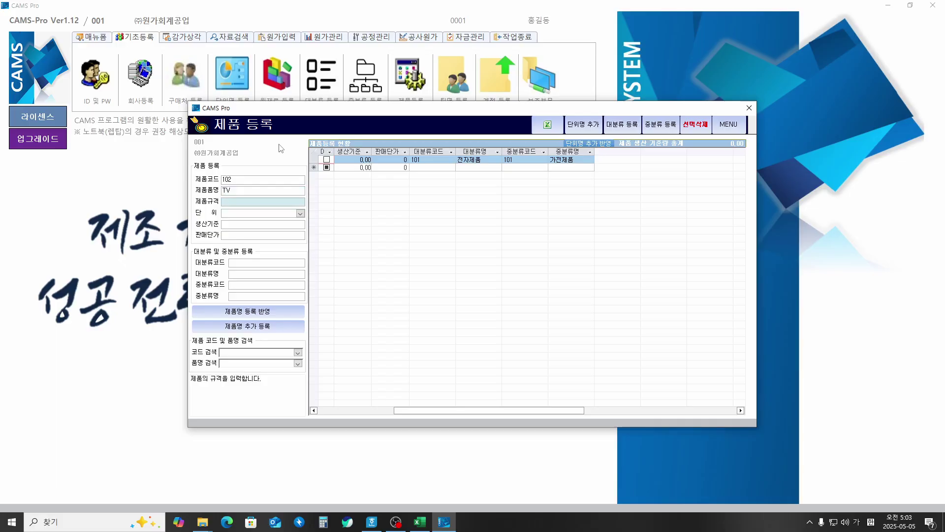
text(254*450*700)
Step: Pick 전자제품 and 가전제품 as the TV's categories and confirm registration
key(Return)
key(Return)
key(Return)
key(Return)
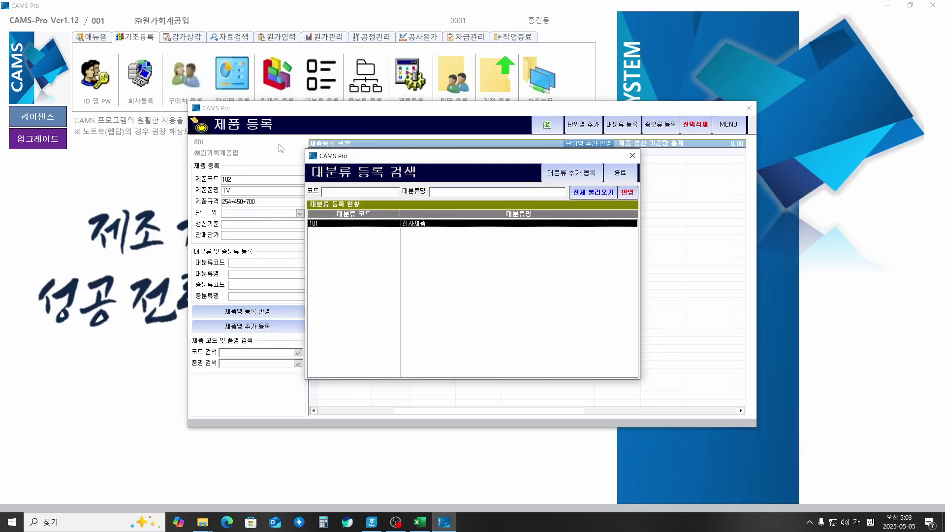
key(Return)
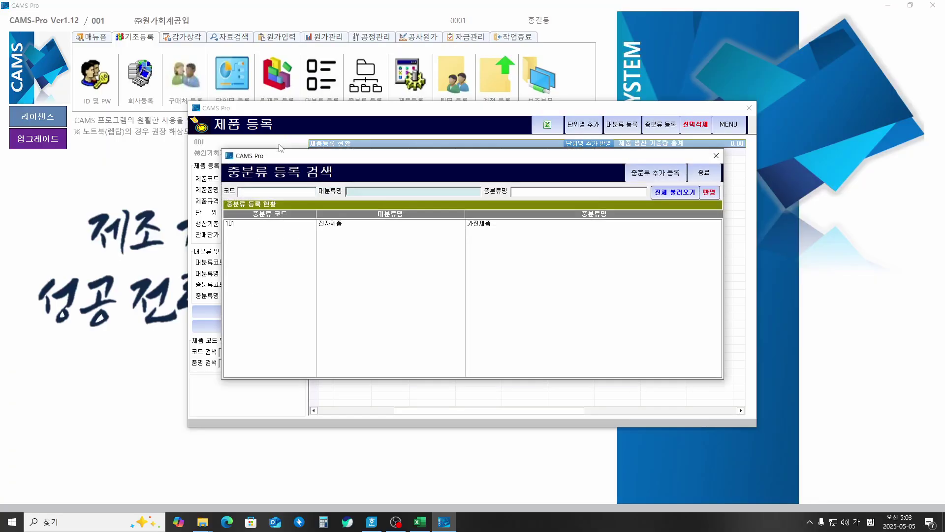
key(Return)
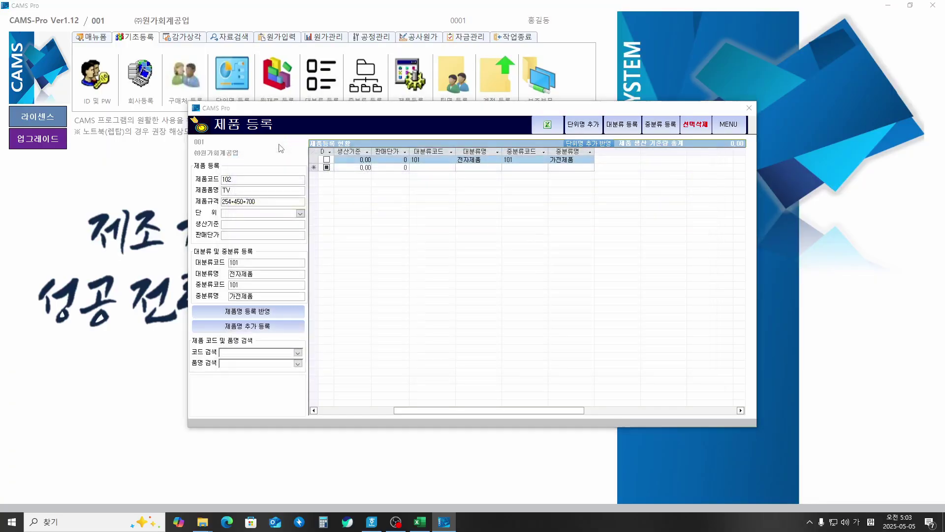
key(Return)
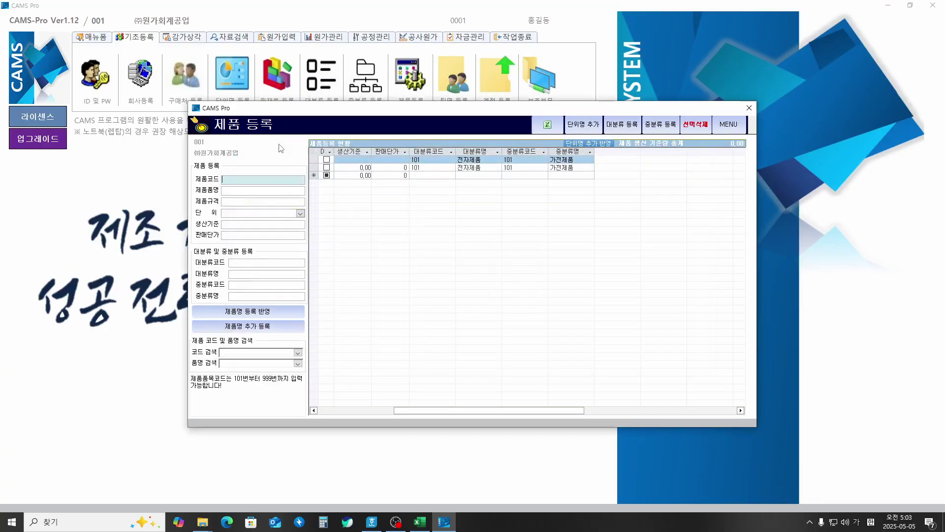
drag(569, 411, 440, 410)
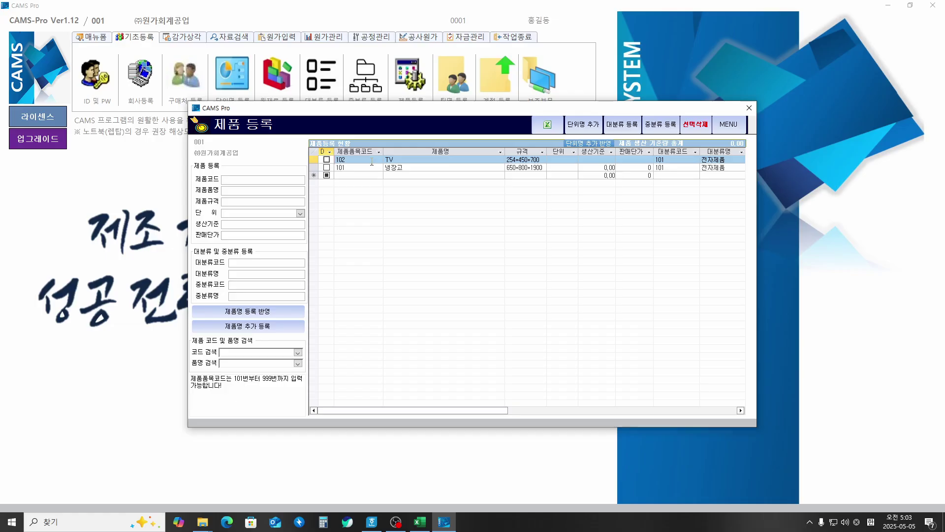
Step: Enter product 103 컴퓨터, spec 100*250*300, under 전자제품 and 가전제품
click(284, 182)
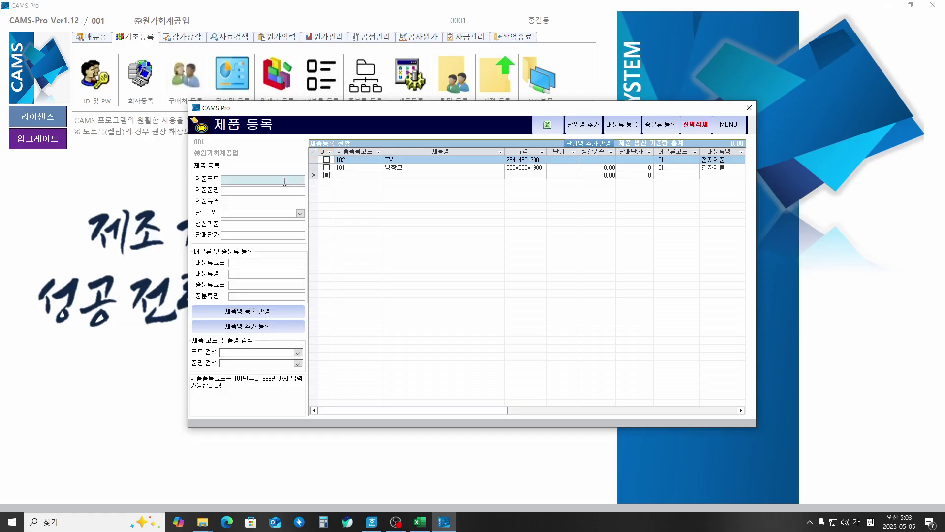
text(103)
key(Return)
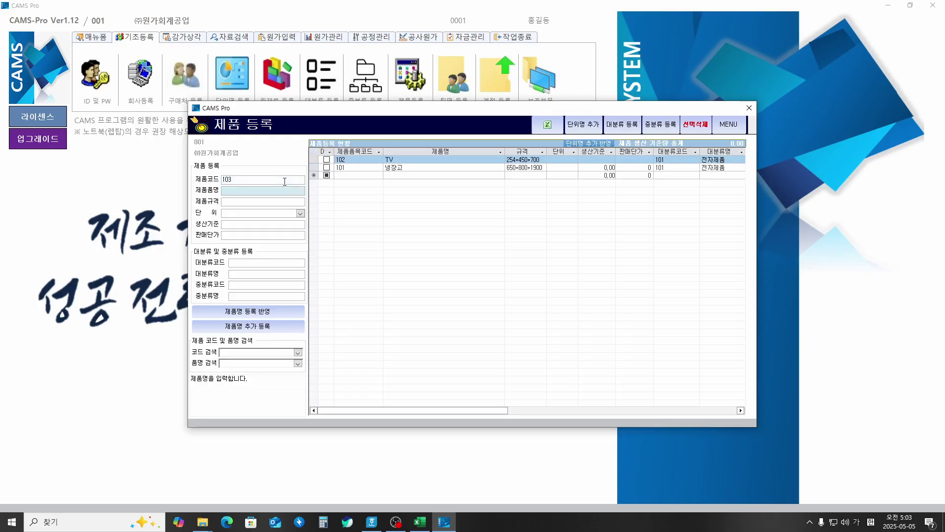
text(키)
text(퓨터)
key(Return)
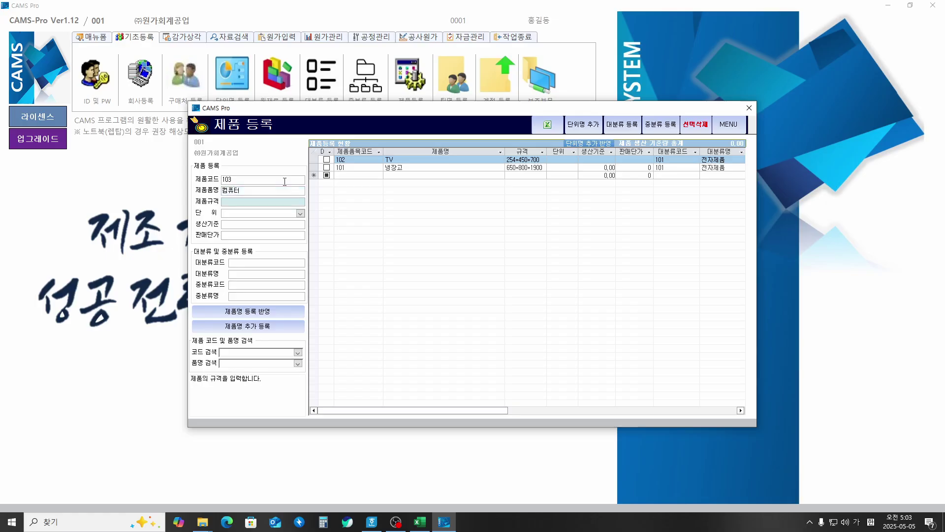
text(100*250*300)
key(Return)
key(Return)
key(Return)
key(Return)
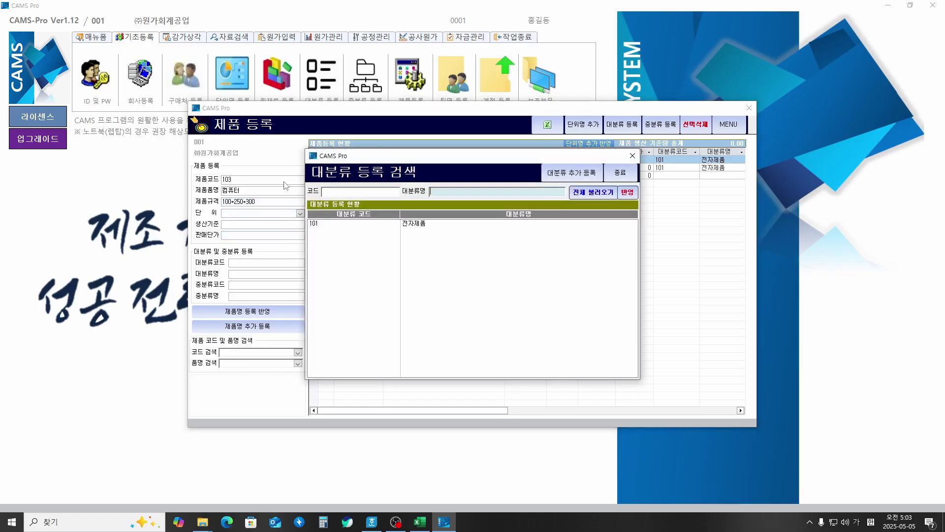
key(Return)
key(Return)
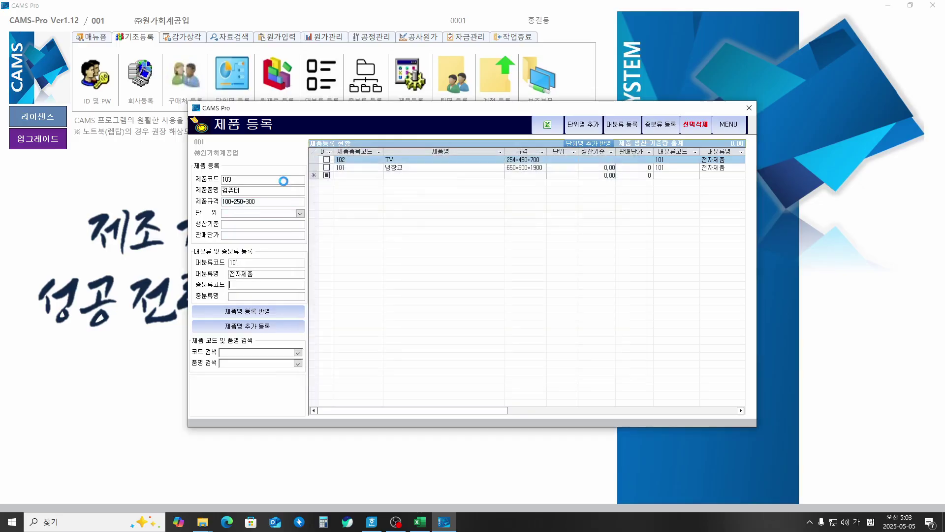
key(Return)
key(Return)
key(Return)
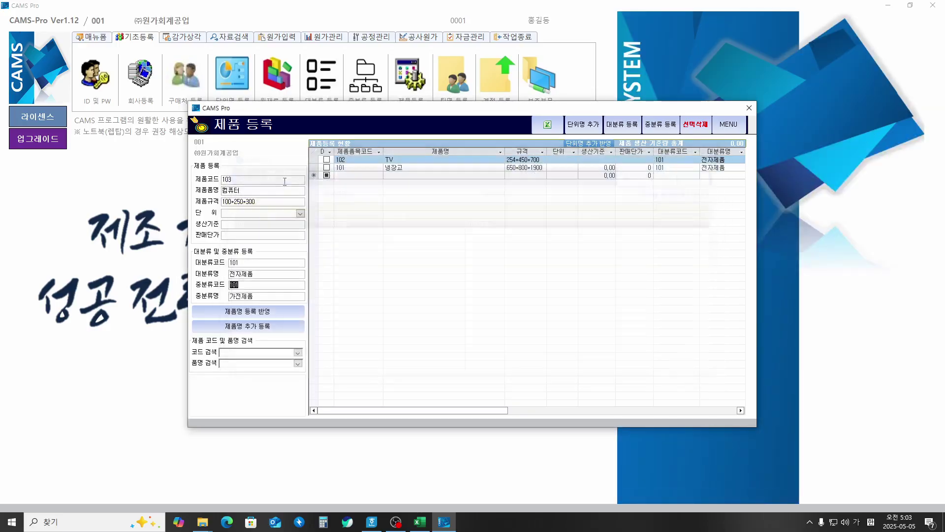
Step: Confirm product 103, then add 104 스마트폰 (10*25*50) under 전자제품 and 가전제품
key(Return)
key(Return)
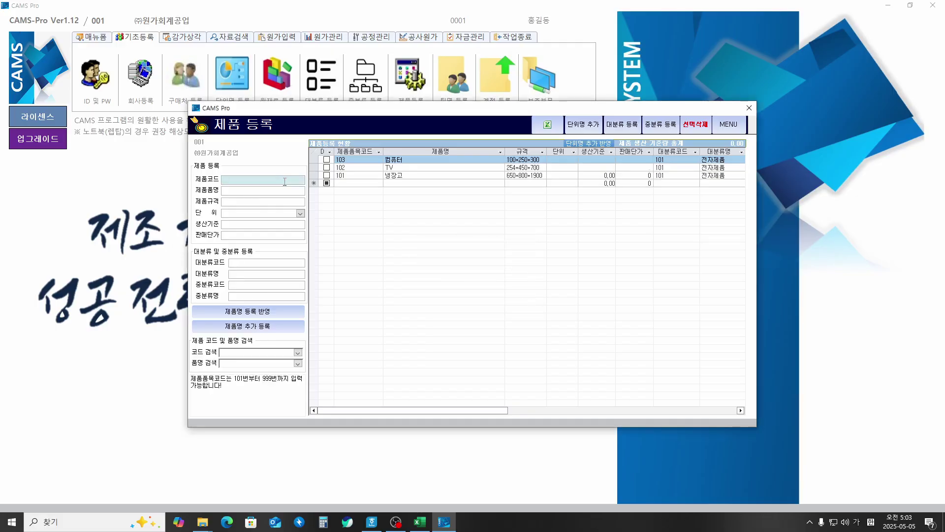
text(104)
key(Return)
text(스마)
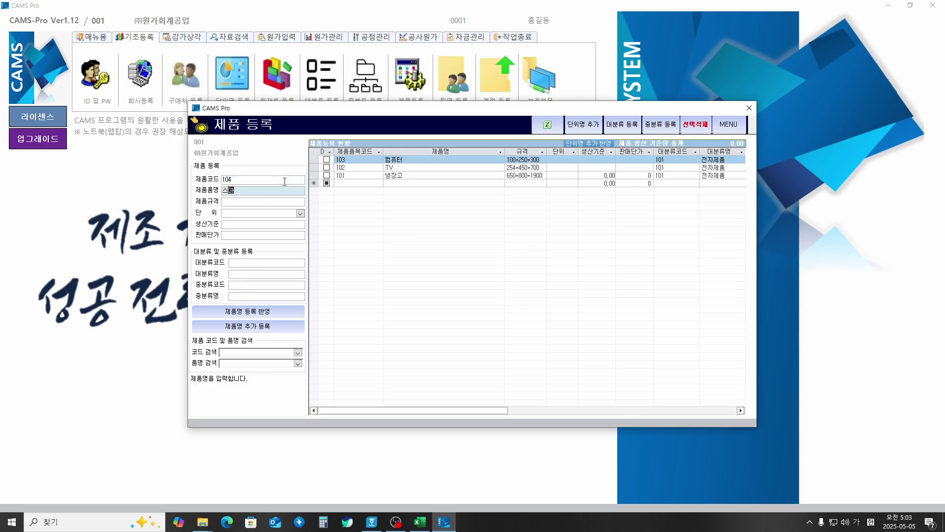
text(트포ㄴ)
key(Return)
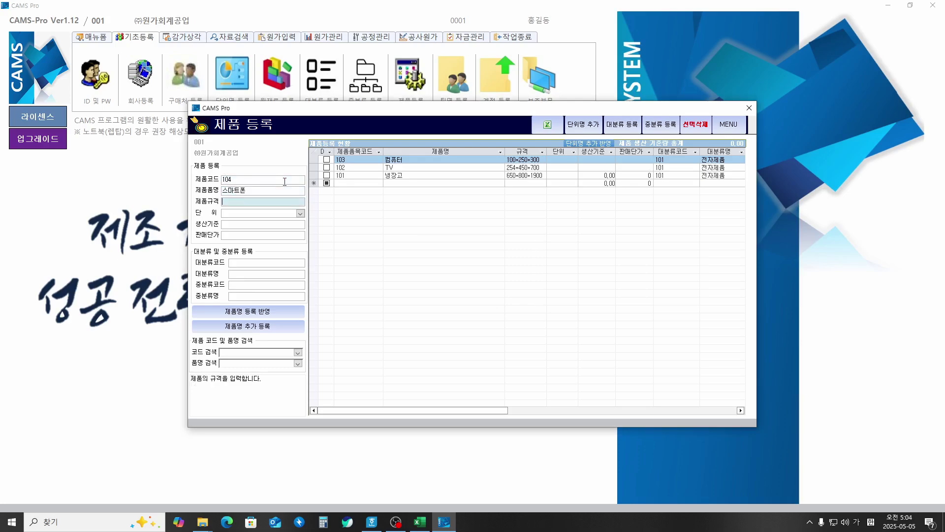
text(10*25*50)
key(Return)
key(Return)
key(Return)
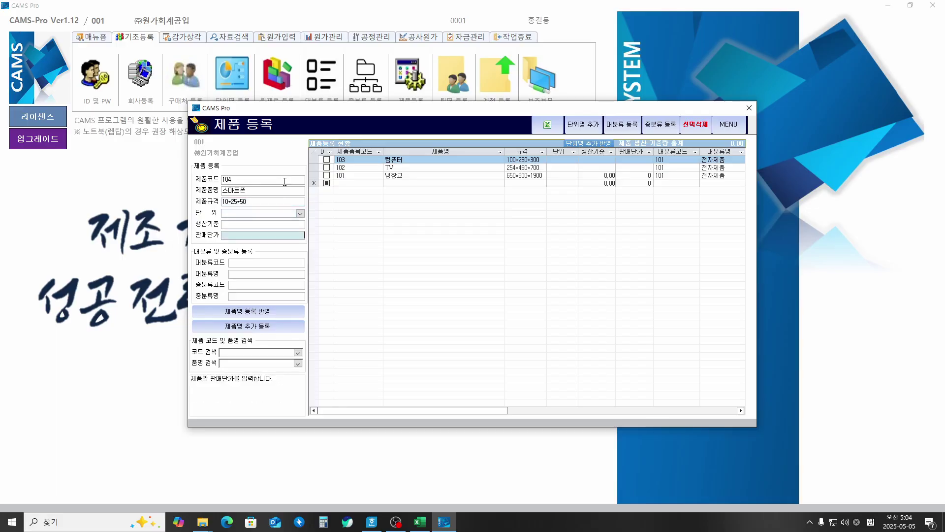
key(Return)
key(Return)
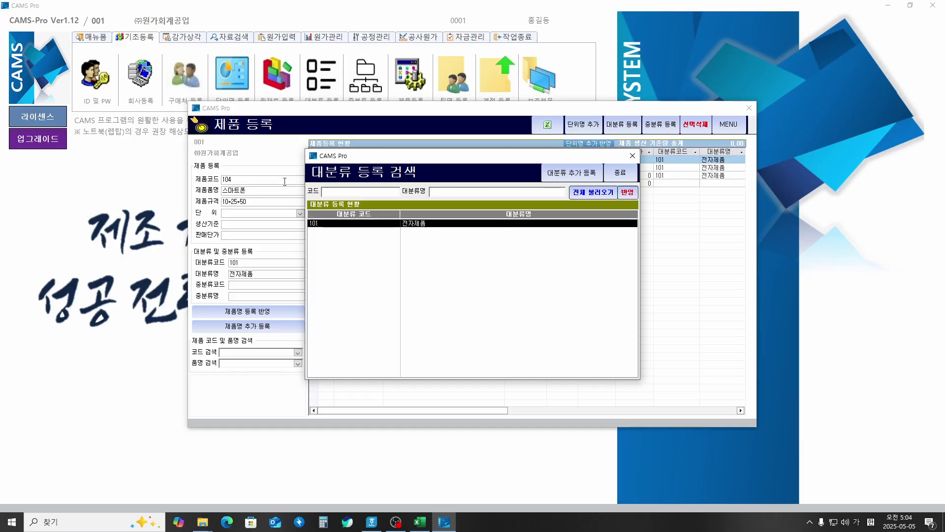
key(Return)
key(Return)
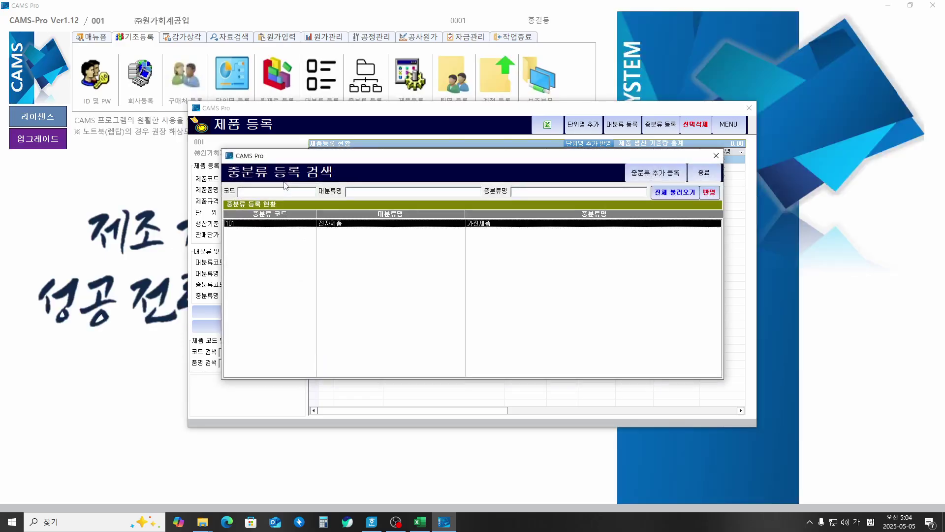
key(Return)
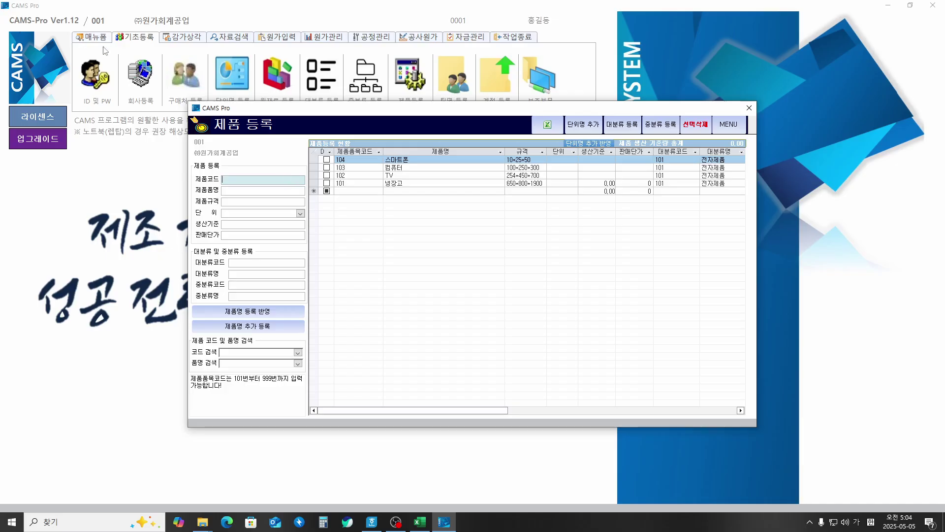
Step: Close the 제품 등록, 중분류 등록 and 대분류 등록 windows in turn
click(732, 125)
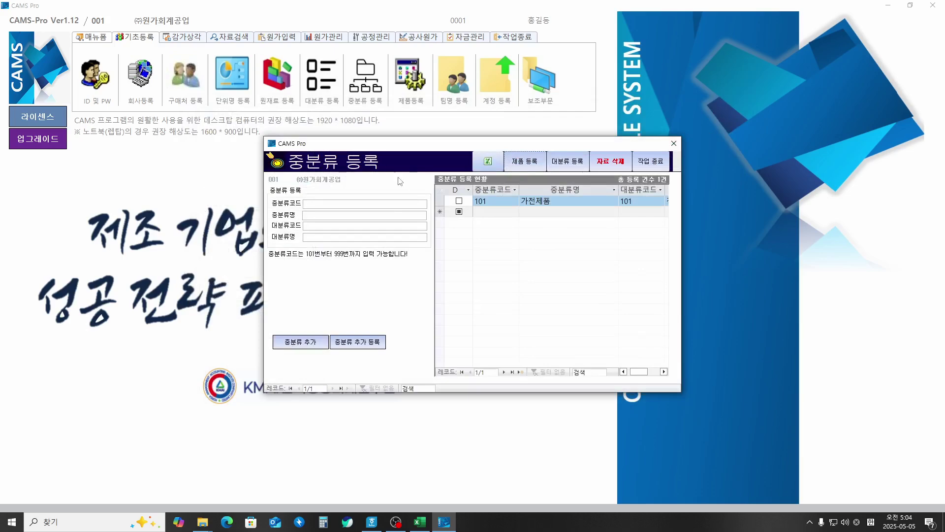
click(655, 166)
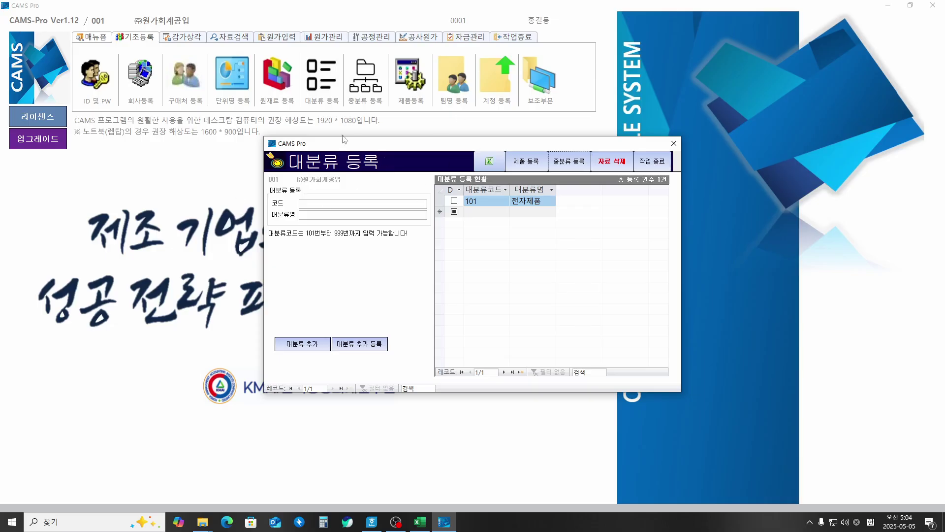
click(655, 163)
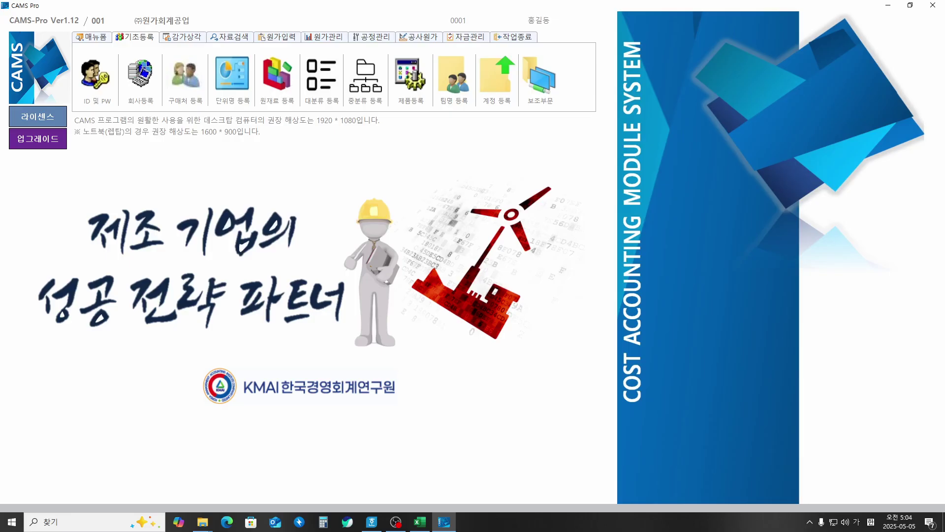
key(ctrl+alt+g)
mouse_move(486, 119)
mouse_down()
mouse_move(496, 106)
mouse_move(505, 118)
mouse_move(468, 74)
mouse_move(525, 69)
mouse_move(482, 90)
mouse_move(460, 135)
mouse_move(480, 148)
mouse_move(560, 146)
mouse_move(561, 138)
mouse_move(571, 147)
mouse_up()
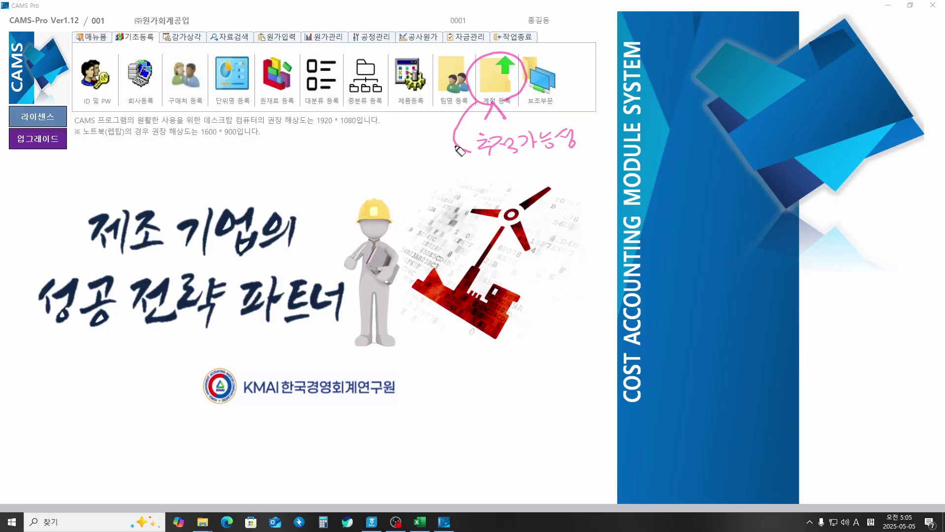
mouse_move(460, 148)
mouse_down()
mouse_move(468, 183)
mouse_move(478, 186)
mouse_move(517, 170)
mouse_move(559, 170)
mouse_move(554, 187)
mouse_move(579, 160)
mouse_move(588, 173)
mouse_move(592, 161)
mouse_up()
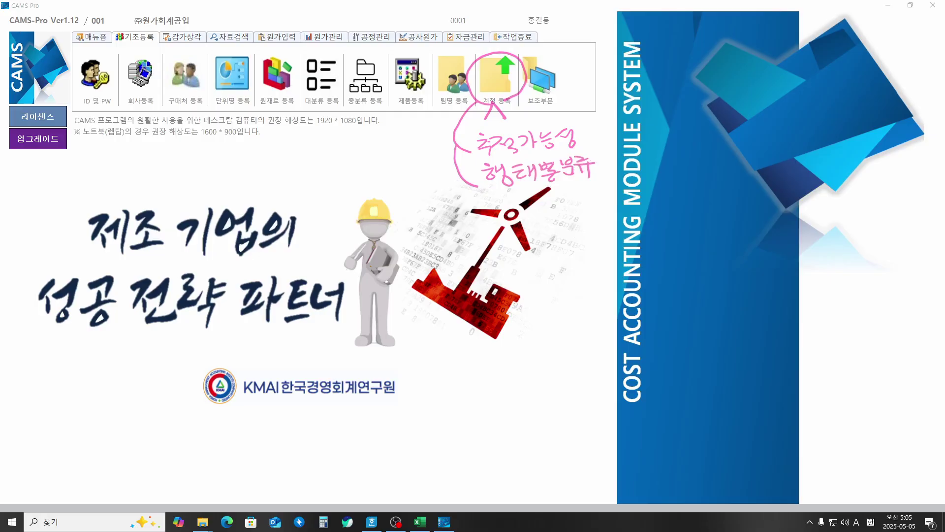
key(Escape)
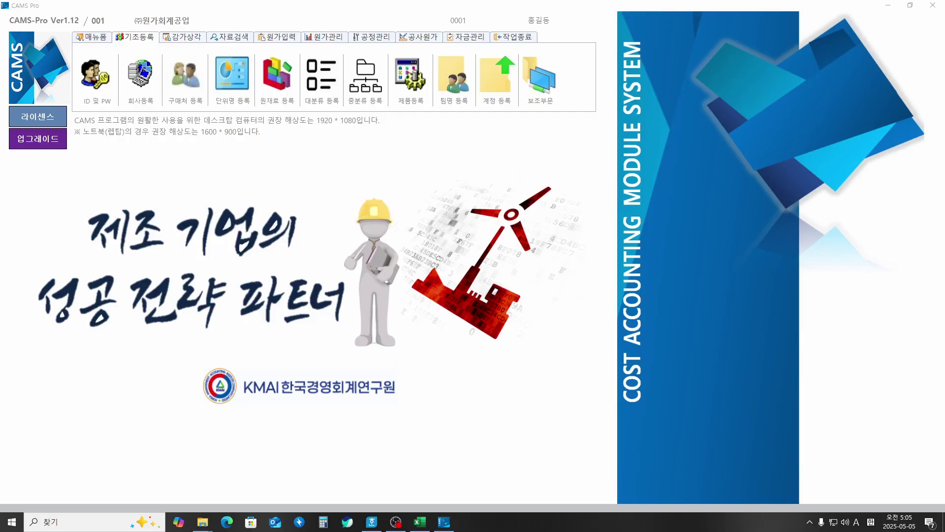
Step: Open 비용 및 수익 계정과목 등록 and annotate its code, classification and allocation-basis fields
click(496, 81)
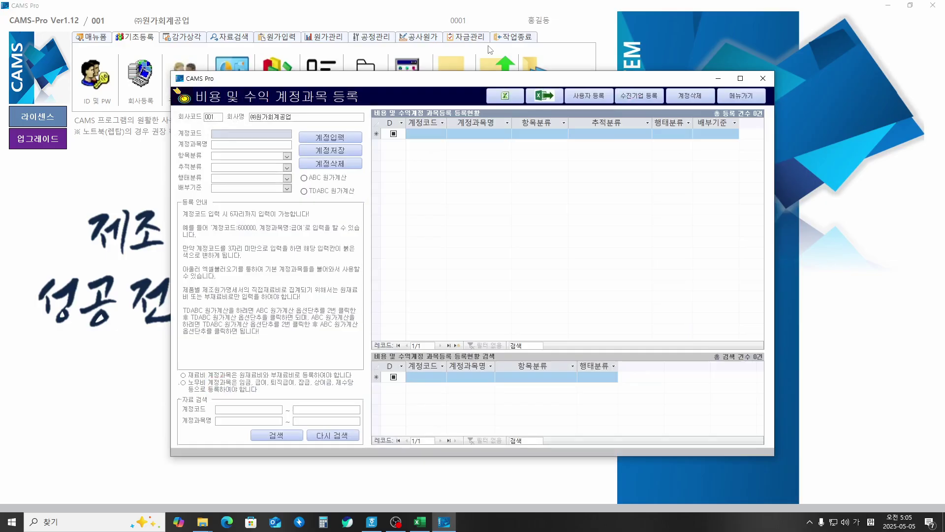
key(ctrl+alt+g)
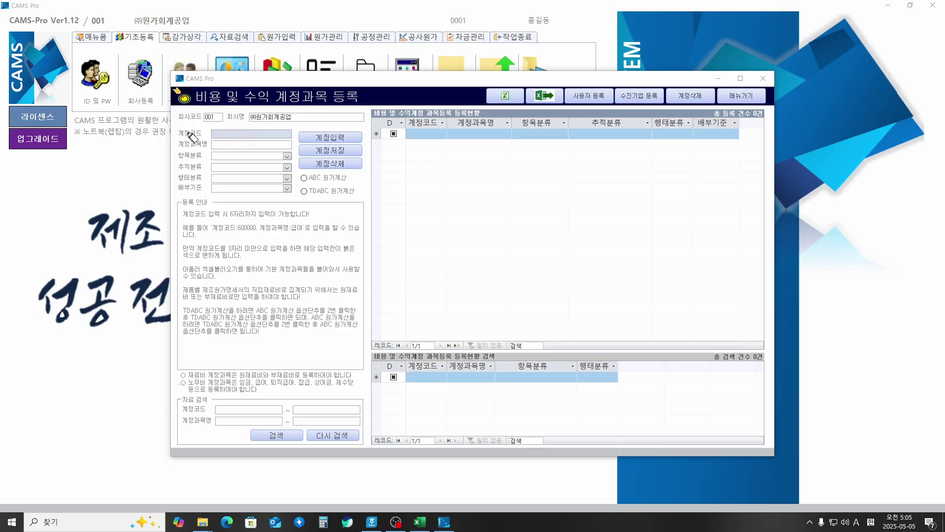
mouse_move(180, 124)
mouse_down()
mouse_move(195, 121)
mouse_move(175, 150)
mouse_up()
drag(288, 158, 292, 153)
drag(165, 164, 171, 169)
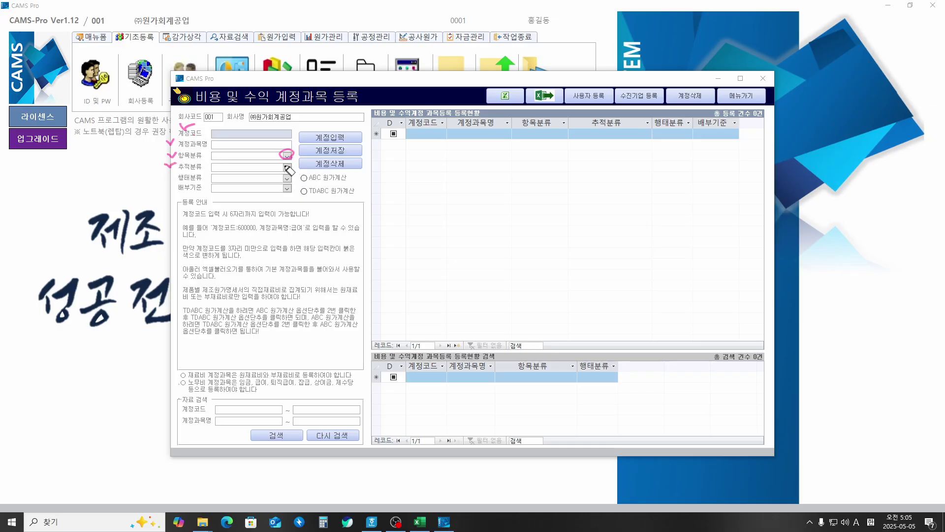
mouse_move(291, 163)
mouse_down()
mouse_move(279, 170)
mouse_move(293, 163)
mouse_up()
drag(164, 175, 172, 180)
mouse_move(291, 173)
mouse_down()
mouse_move(281, 183)
mouse_move(293, 175)
mouse_up()
drag(164, 186, 175, 189)
drag(290, 183, 293, 184)
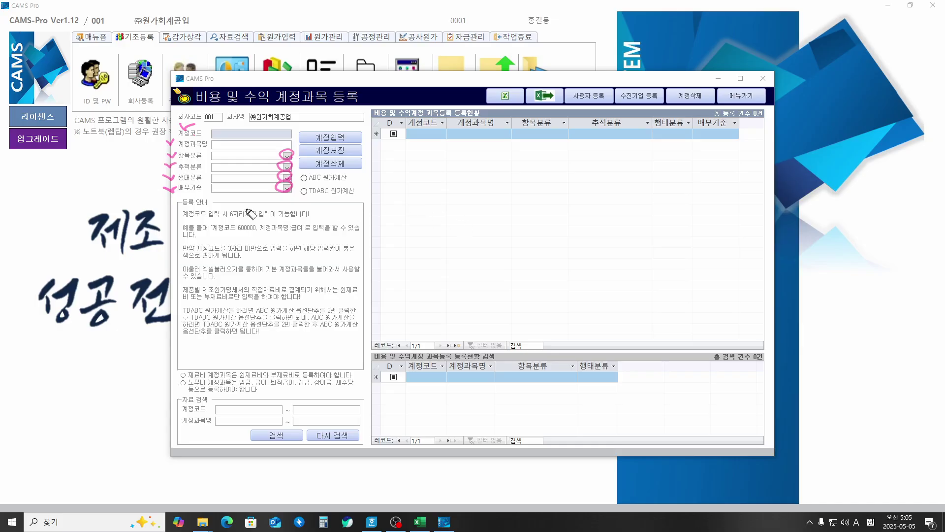
mouse_move(180, 198)
mouse_down()
mouse_move(158, 193)
mouse_move(278, 118)
mouse_move(296, 202)
mouse_move(473, 197)
mouse_move(486, 168)
mouse_move(481, 205)
mouse_move(522, 197)
mouse_up()
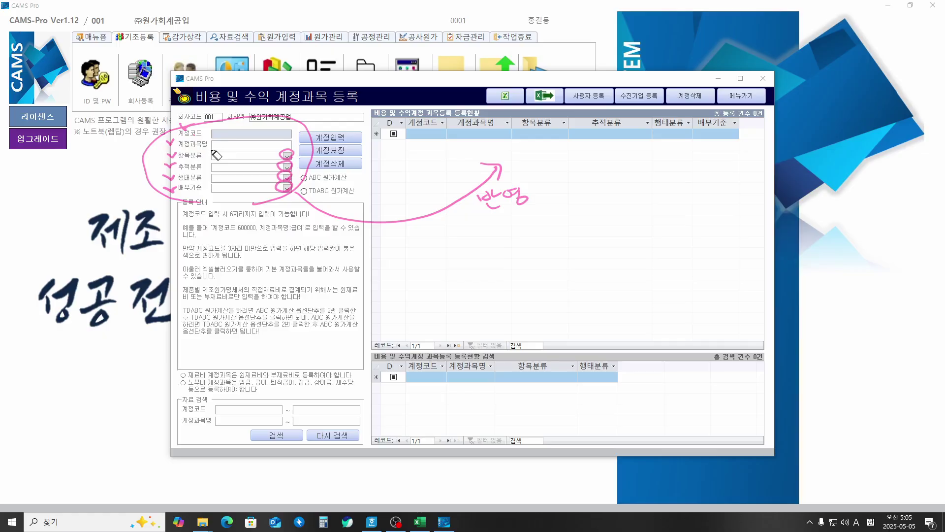
Step: Outline and annotate the registration guide text, erase the notes, and select the 계정코드 field
mouse_move(202, 209)
mouse_down()
mouse_move(221, 198)
mouse_move(183, 220)
mouse_move(161, 262)
mouse_move(187, 339)
mouse_up()
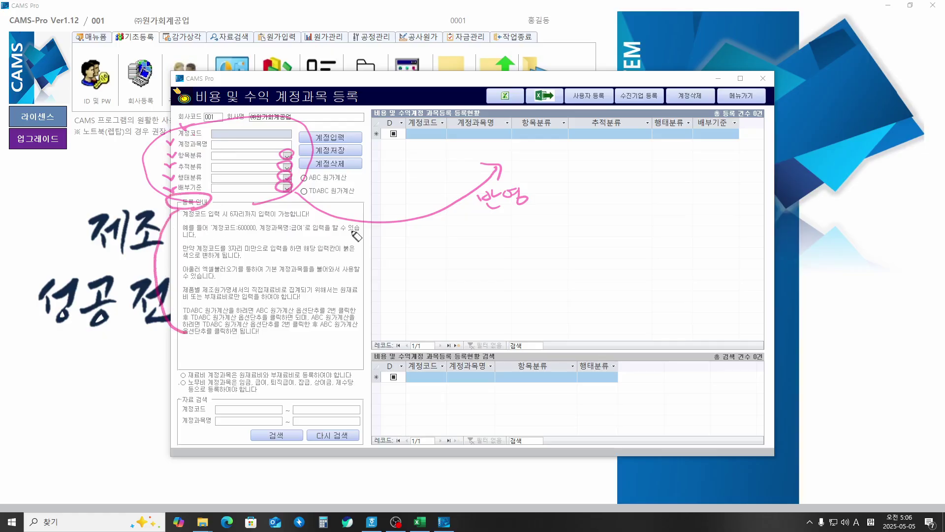
mouse_move(339, 209)
mouse_down()
mouse_move(351, 221)
mouse_move(359, 312)
mouse_move(333, 338)
mouse_up()
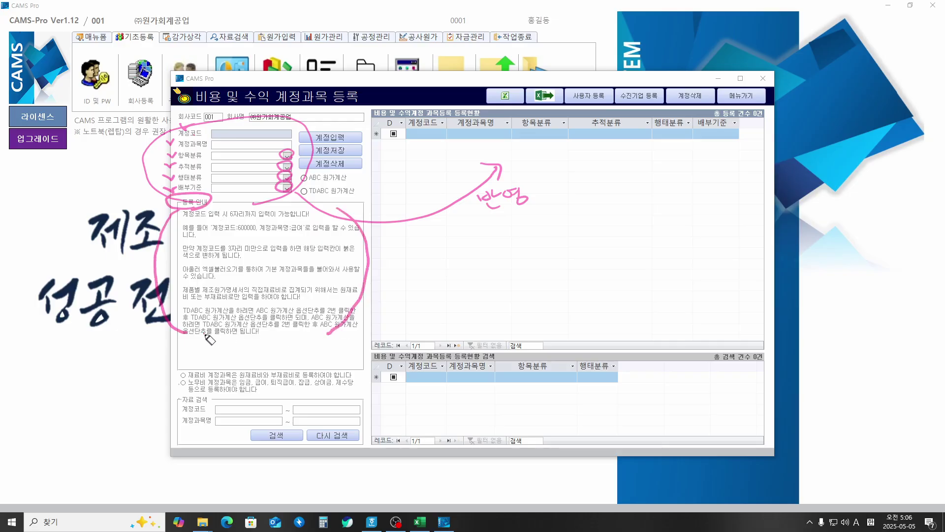
drag(205, 339, 331, 340)
mouse_move(347, 281)
mouse_down()
mouse_move(421, 274)
mouse_move(421, 284)
mouse_move(441, 265)
mouse_up()
mouse_move(435, 267)
mouse_down()
mouse_move(427, 274)
mouse_move(435, 277)
mouse_up()
drag(424, 281, 454, 287)
drag(386, 296, 474, 295)
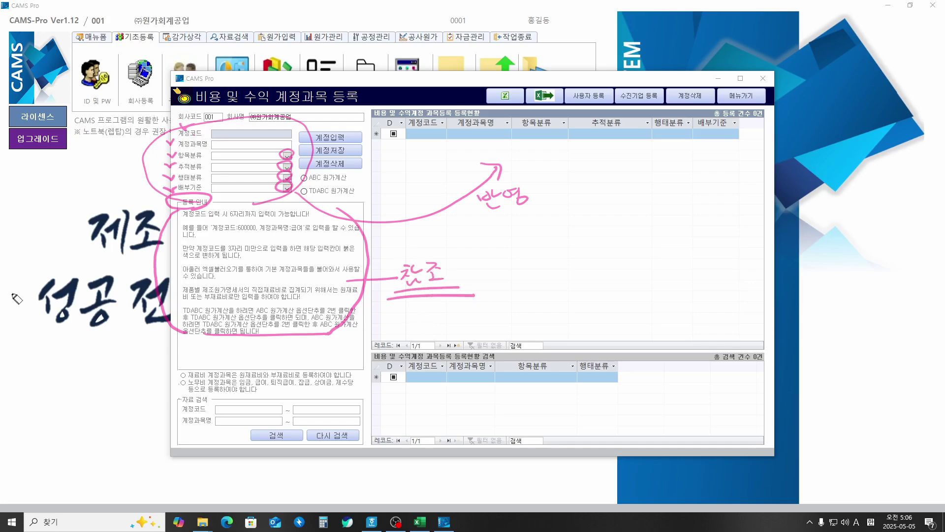
key(Escape)
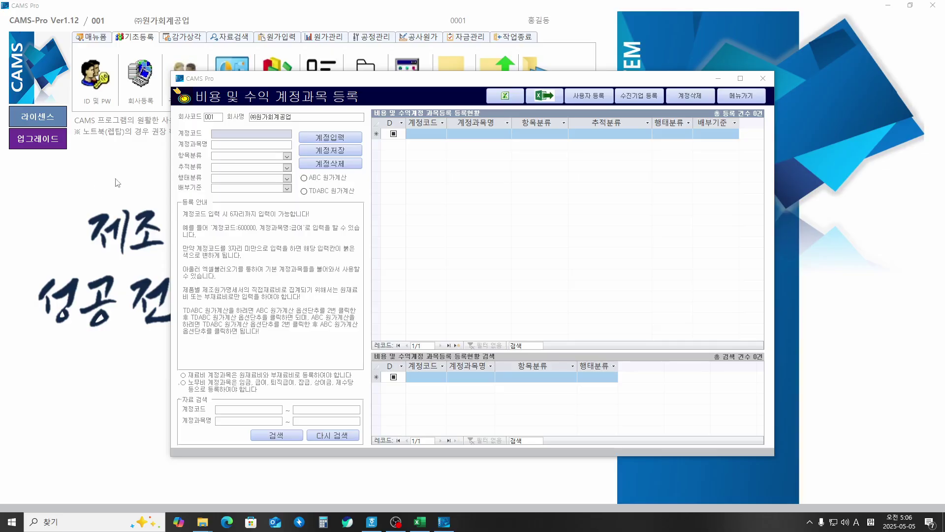
click(245, 133)
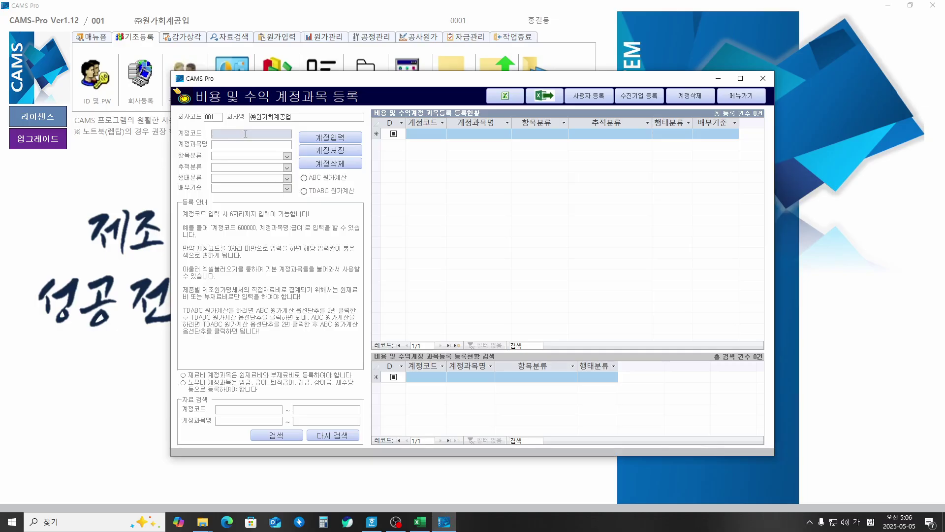
Step: Enter account 100 원재료비 as 1.제조원가, 1.직접원가 and 1.변동원가
key(Return)
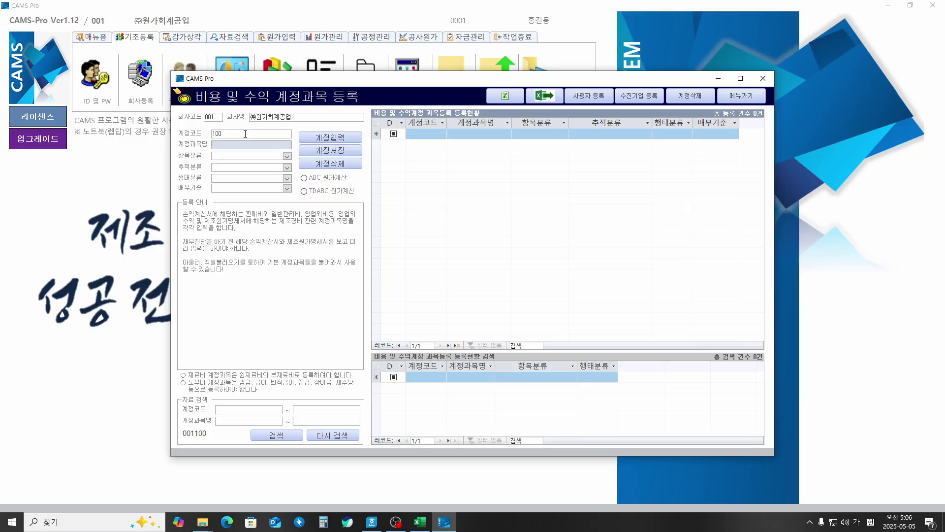
text(원재료비)
key(Return)
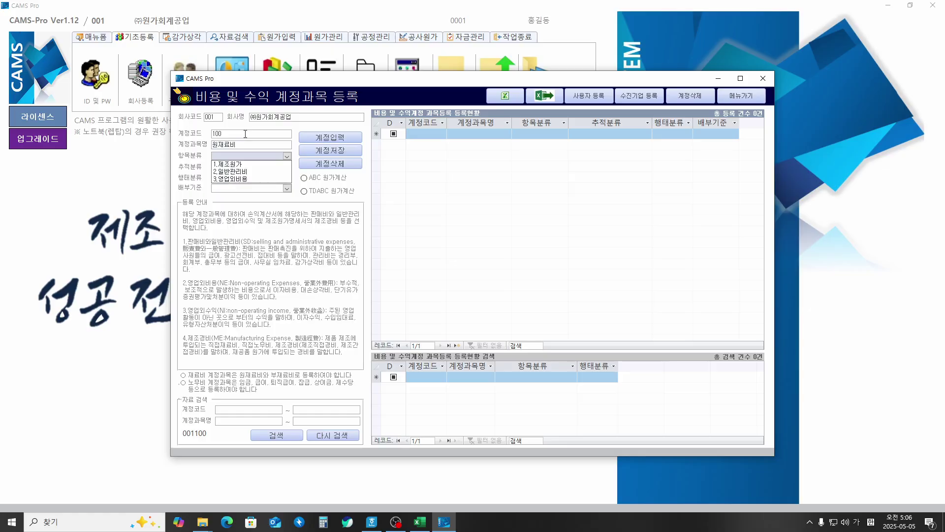
key(Down)
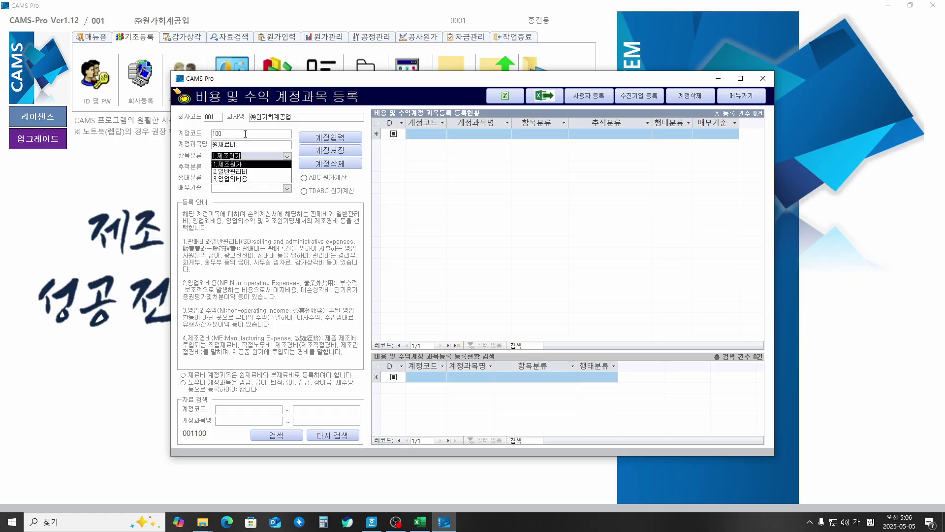
key(Return)
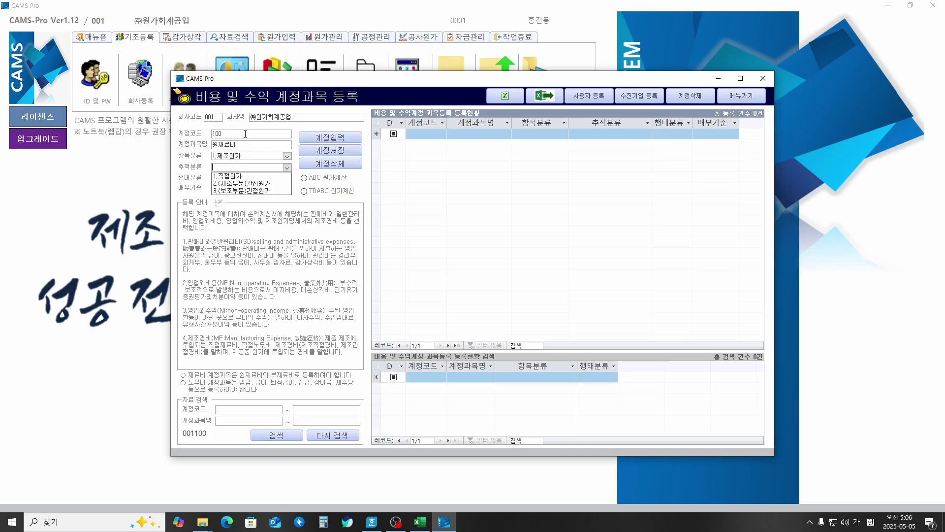
key(Down)
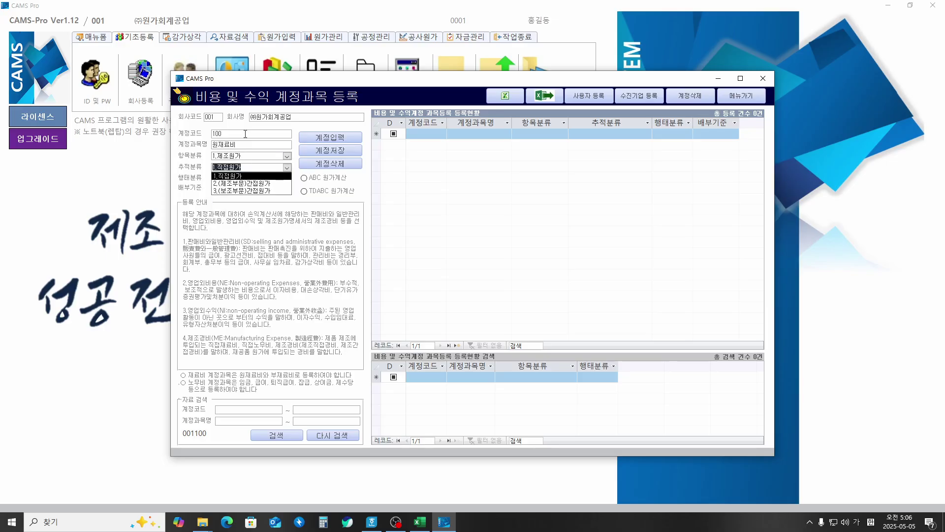
key(Return)
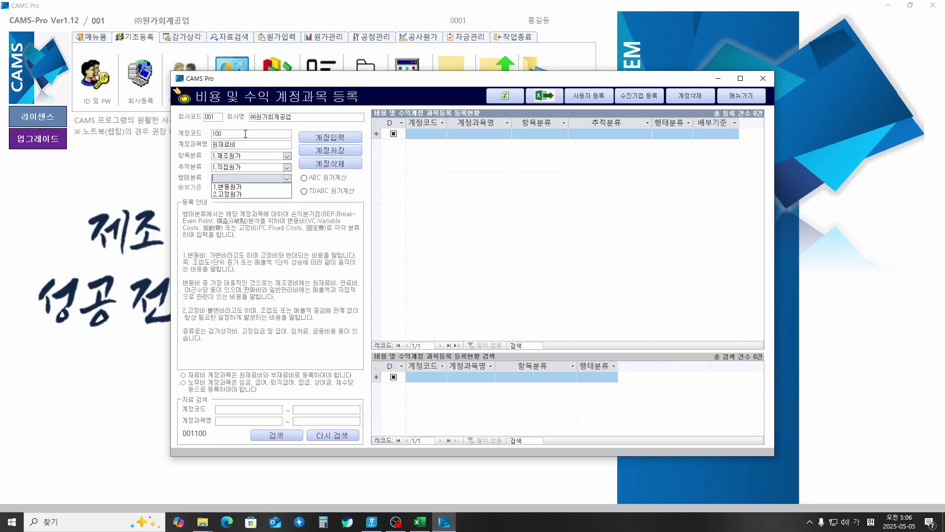
key(Down)
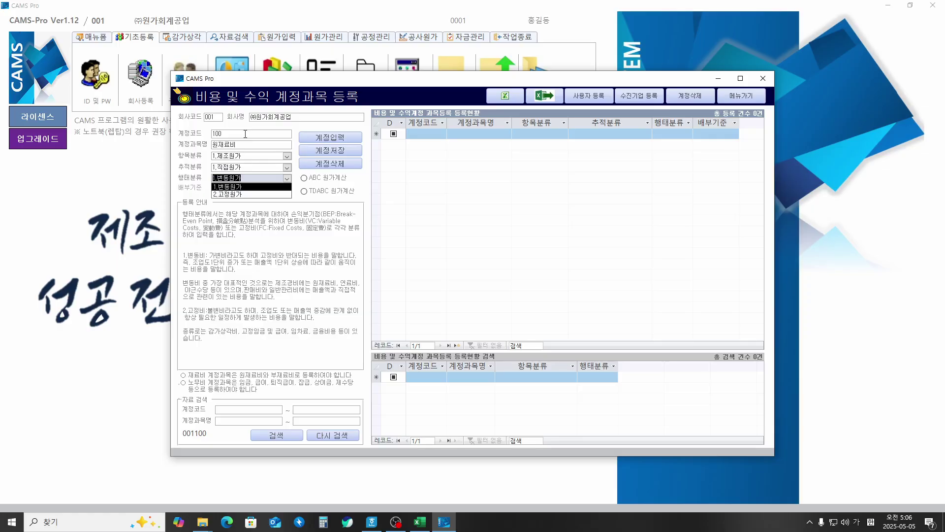
key(Return)
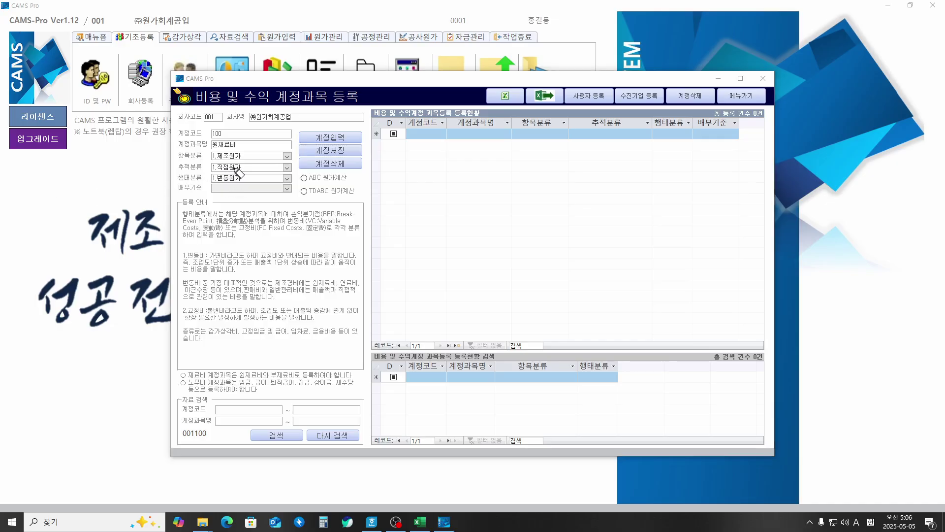
Step: Annotate the 직접원가, allocation-basis and break-even notes, then save account 100
mouse_move(224, 170)
mouse_down()
mouse_move(208, 170)
mouse_move(241, 162)
mouse_move(246, 172)
mouse_move(226, 172)
mouse_up()
mouse_move(184, 196)
mouse_down()
mouse_move(207, 181)
mouse_move(204, 193)
mouse_move(241, 202)
mouse_move(320, 199)
mouse_up()
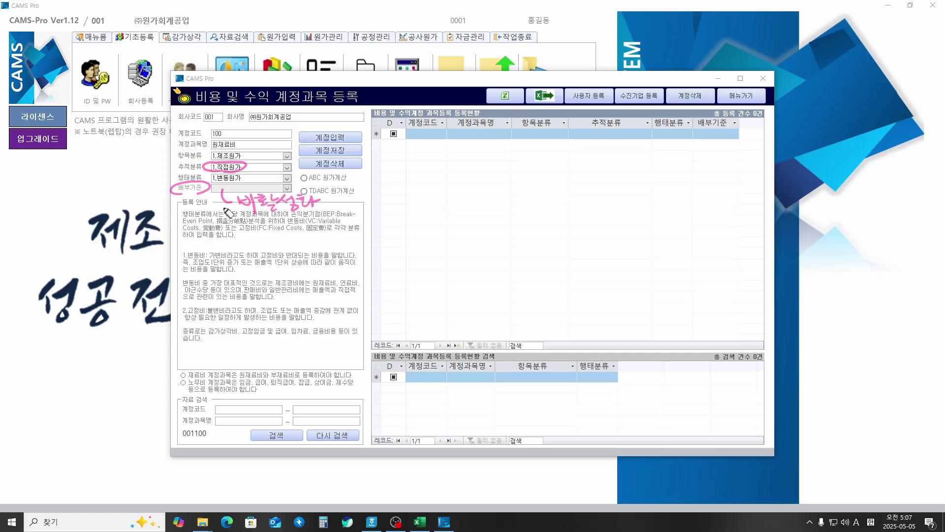
drag(242, 222, 326, 214)
key(Escape)
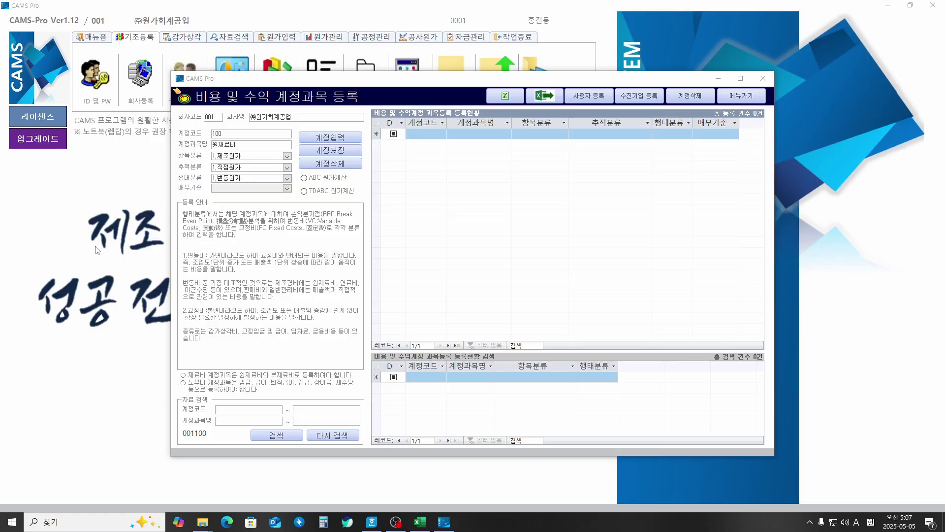
click(250, 177)
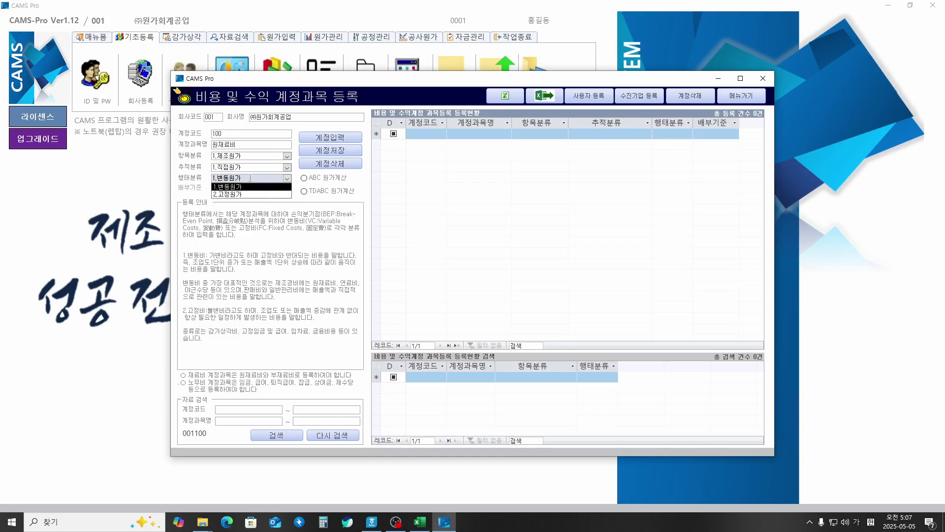
key(Return)
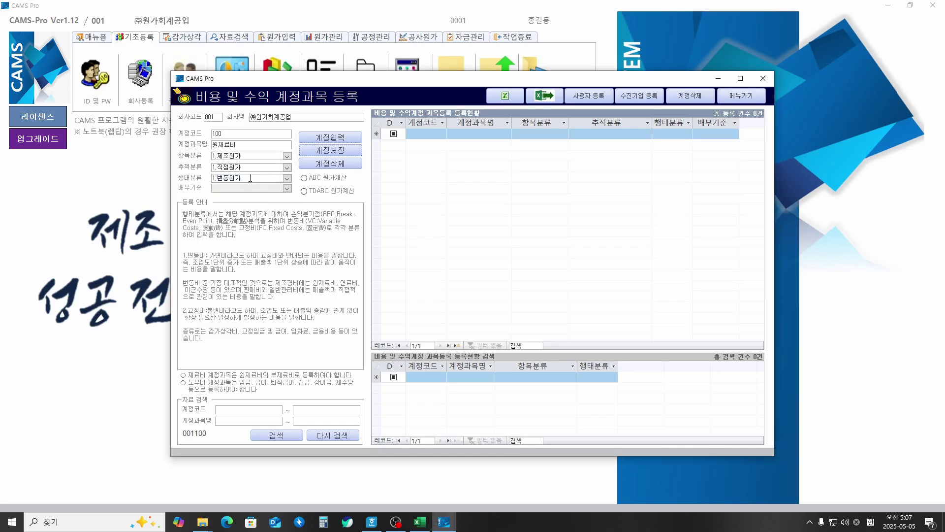
key(Return)
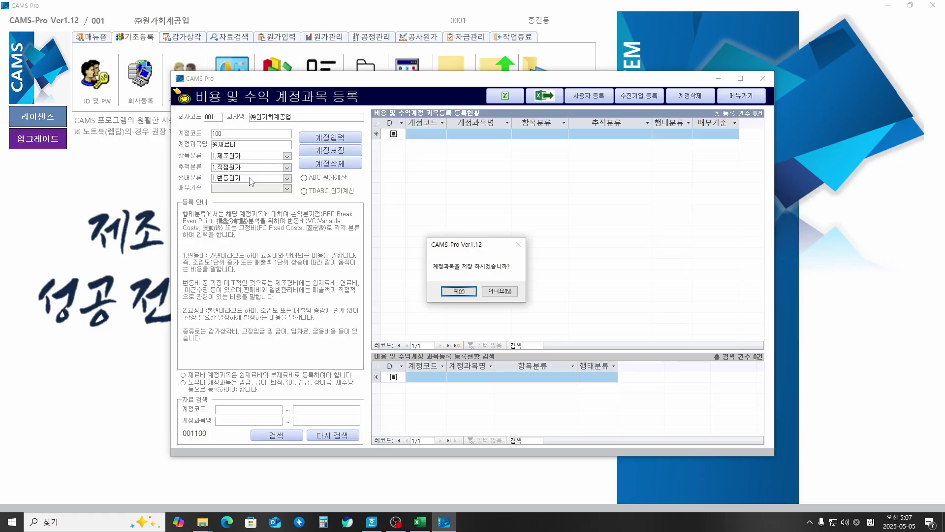
key(Return)
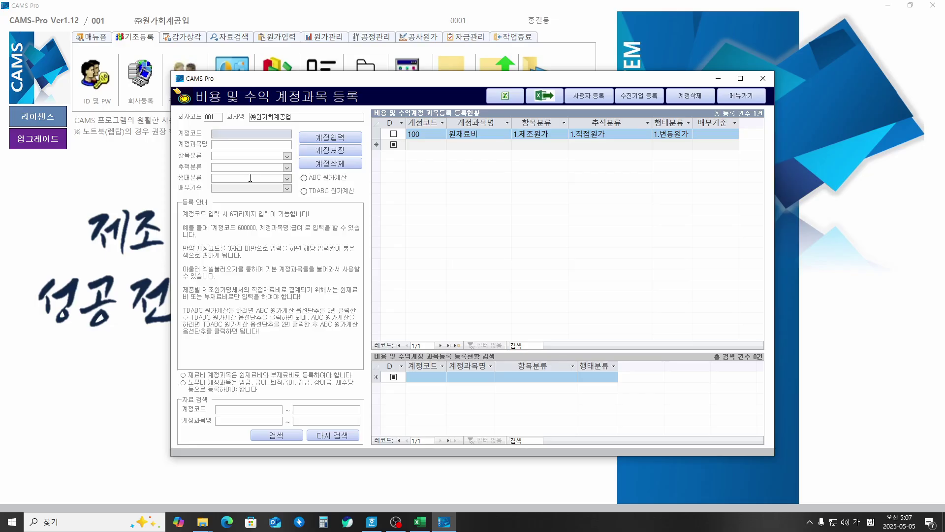
Step: Enter account 101 급여 as 1.제조원가, 2.(제조부문)간접원가, 2.고정원가, allocated by 생산량
text(101)
key(Return)
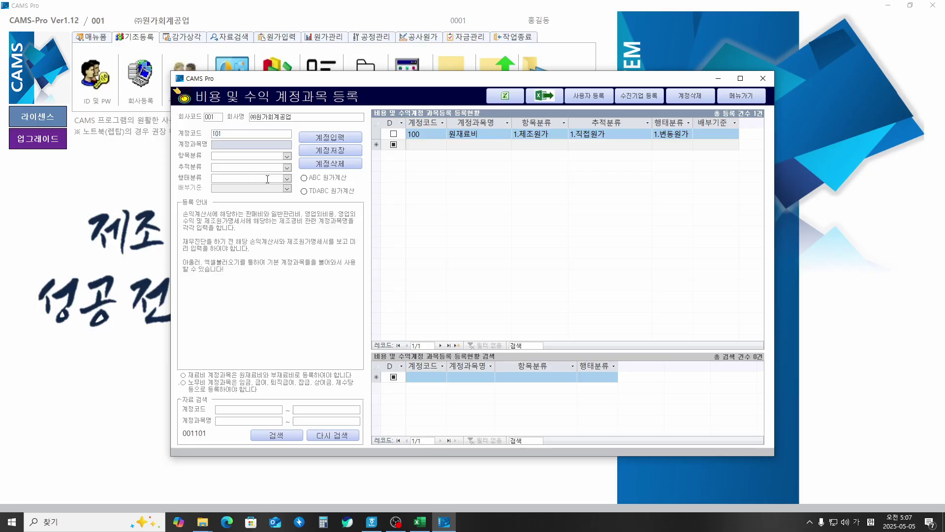
text(급여)
key(Return)
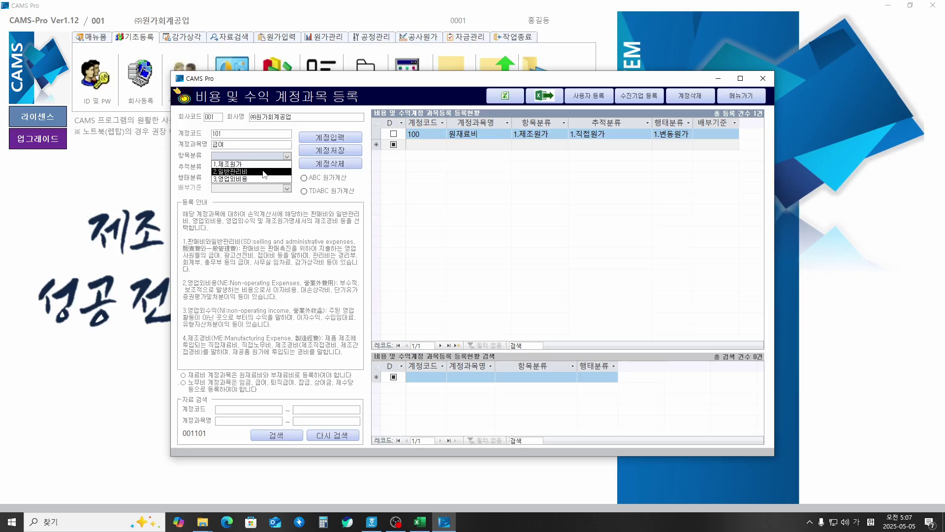
click(260, 165)
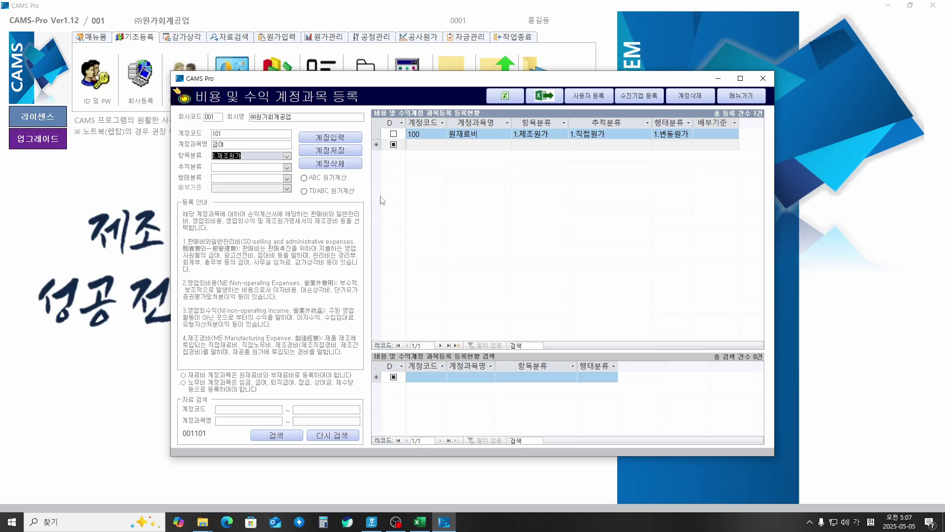
key(Return)
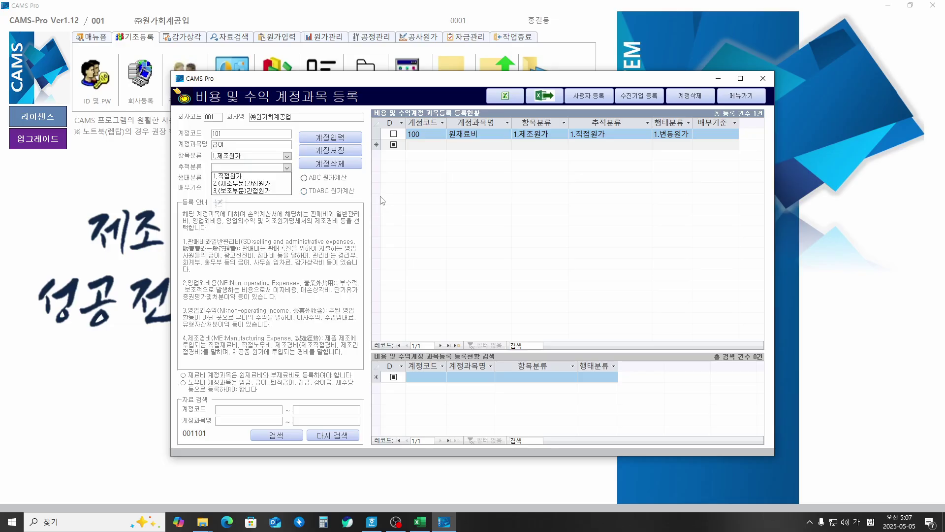
key(Down)
key(Down)
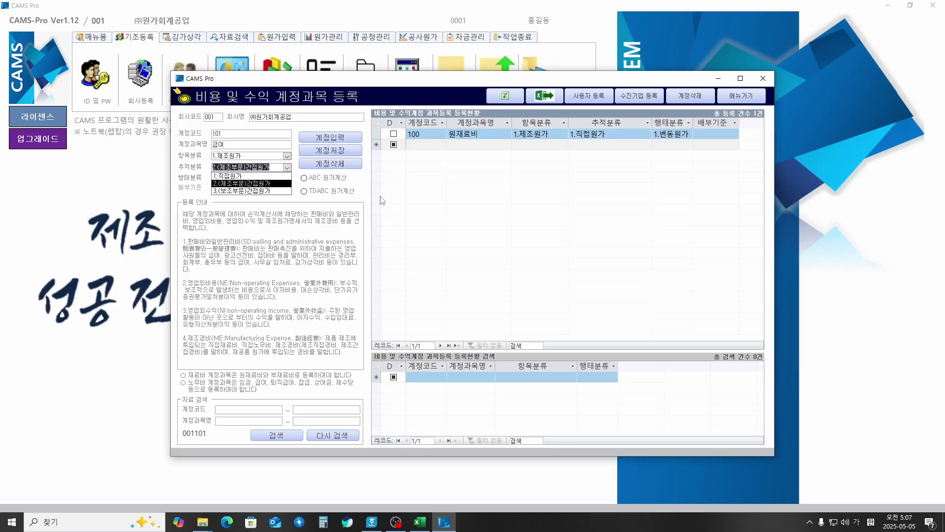
key(Return)
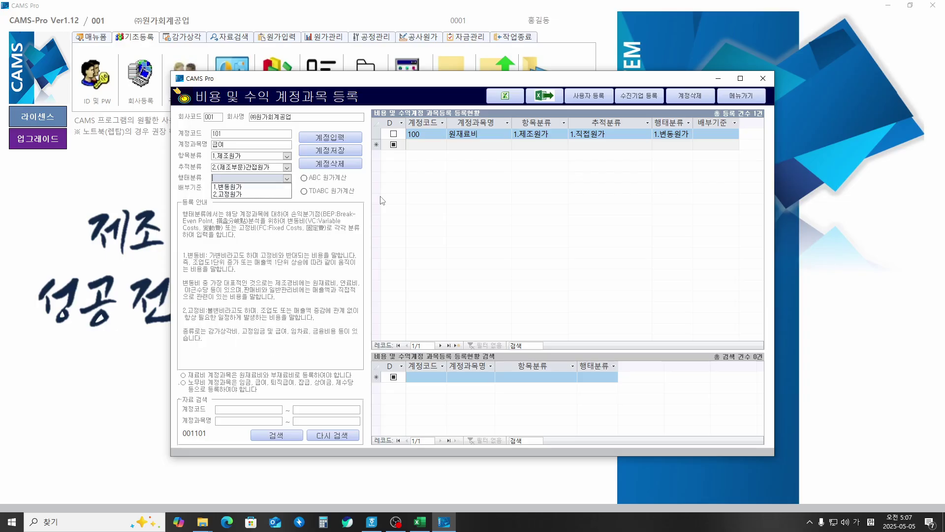
key(Down)
key(Down)
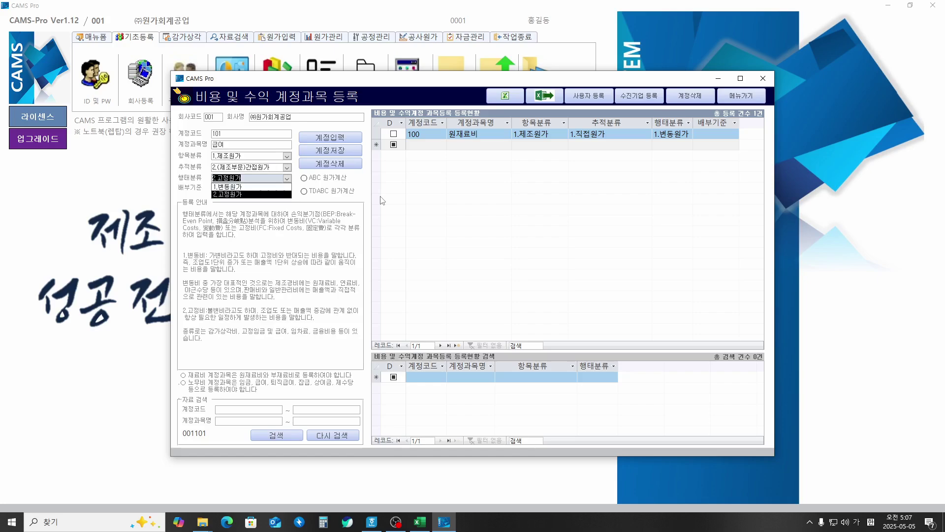
key(Return)
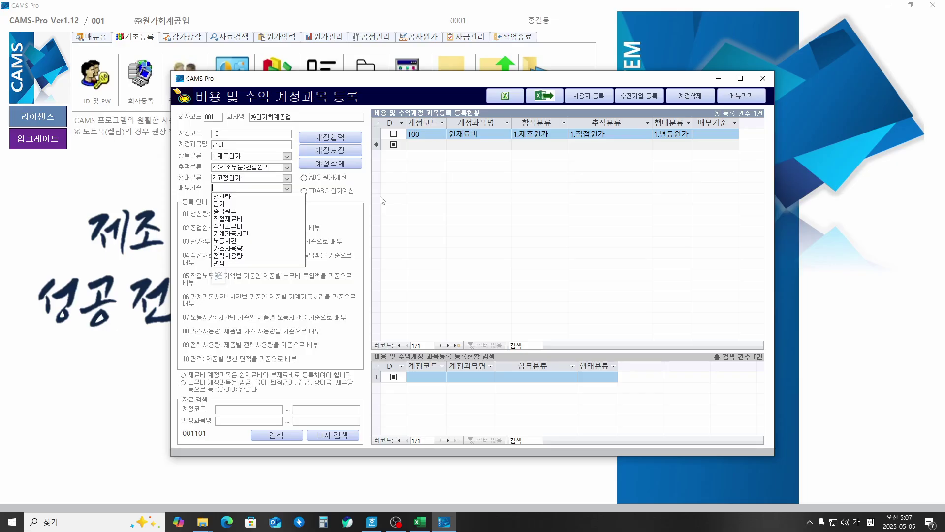
key(Down)
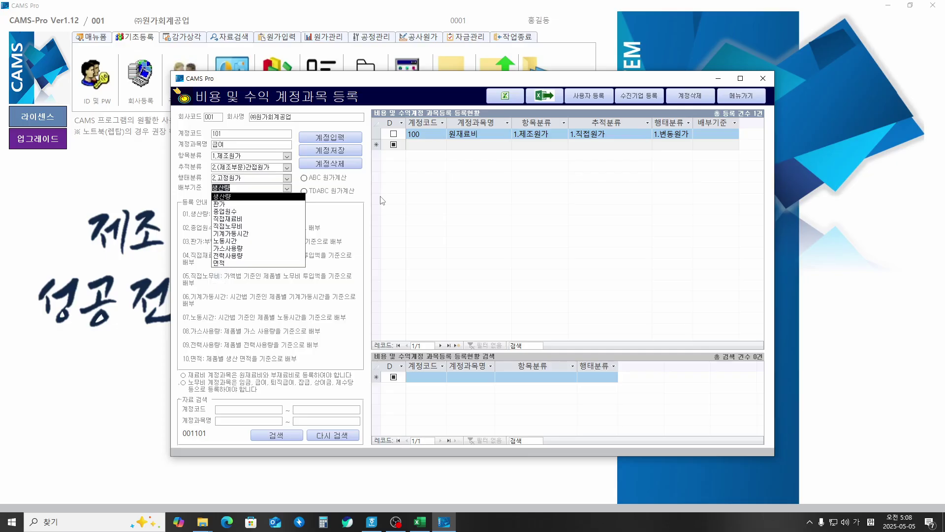
key(Return)
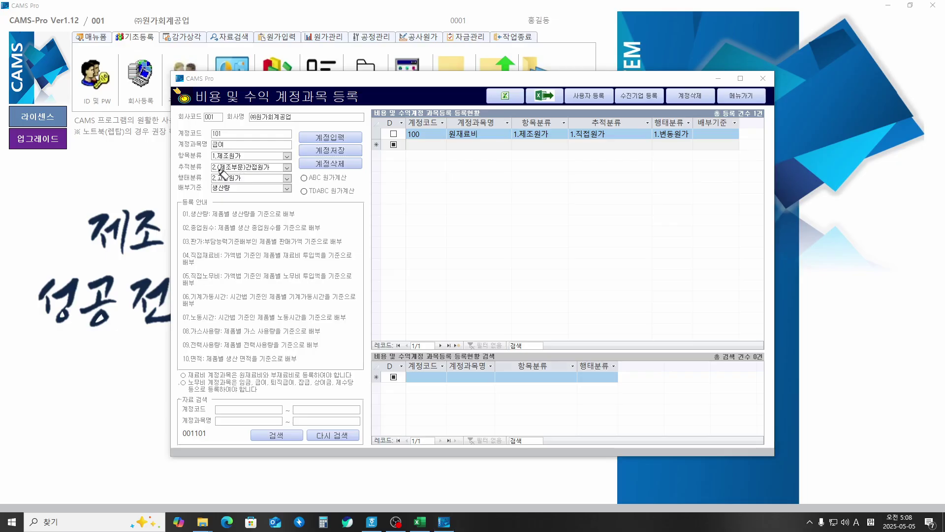
Step: Highlight the indirect-cost and 생산량 allocation fields, then save account 101 급여
drag(213, 172, 270, 170)
mouse_move(178, 191)
mouse_down()
mouse_move(235, 193)
mouse_move(207, 184)
mouse_move(221, 197)
mouse_up()
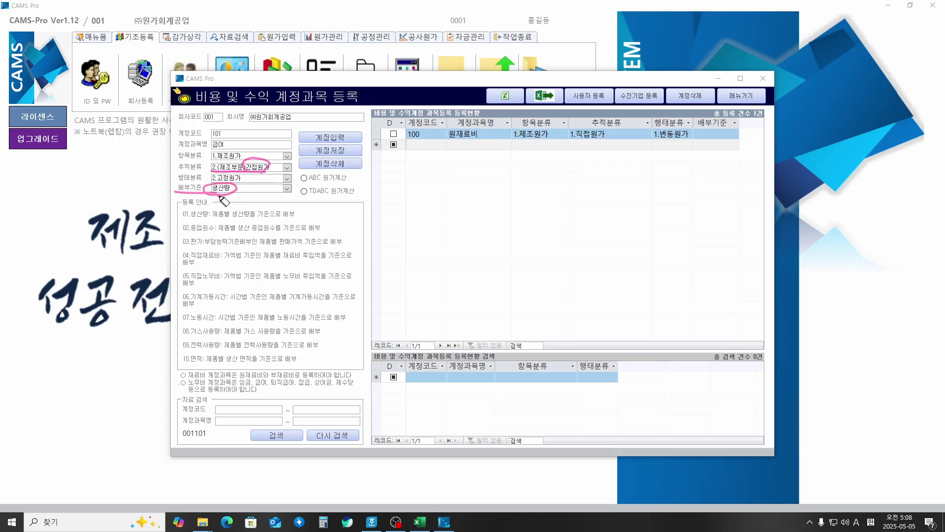
drag(292, 196, 293, 193)
key(Escape)
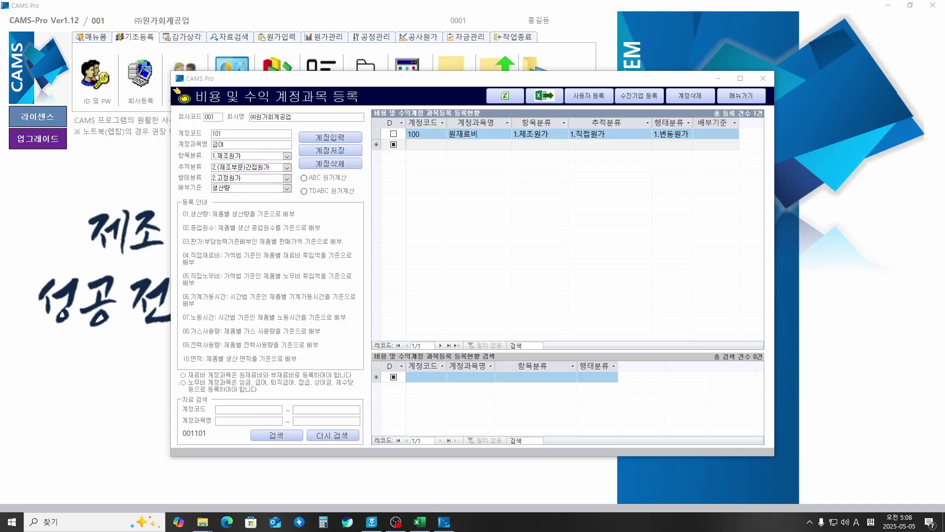
click(258, 187)
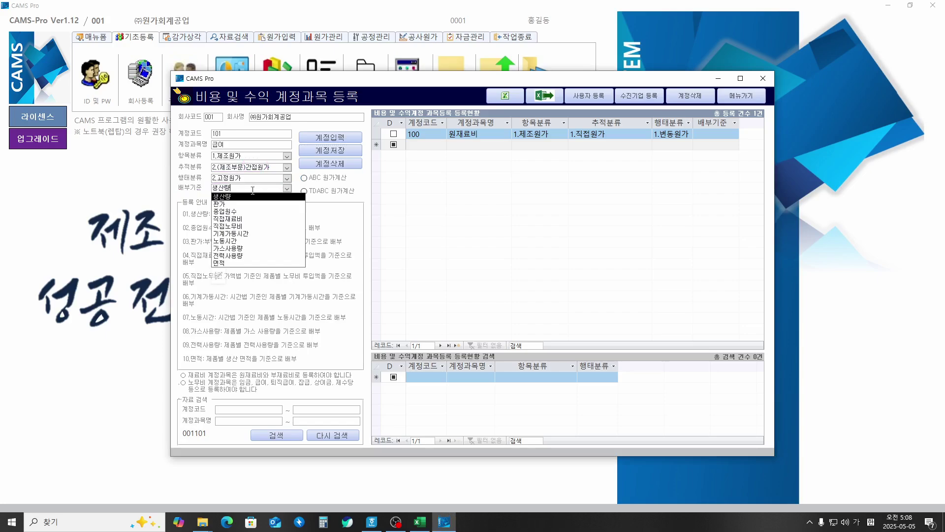
click(252, 197)
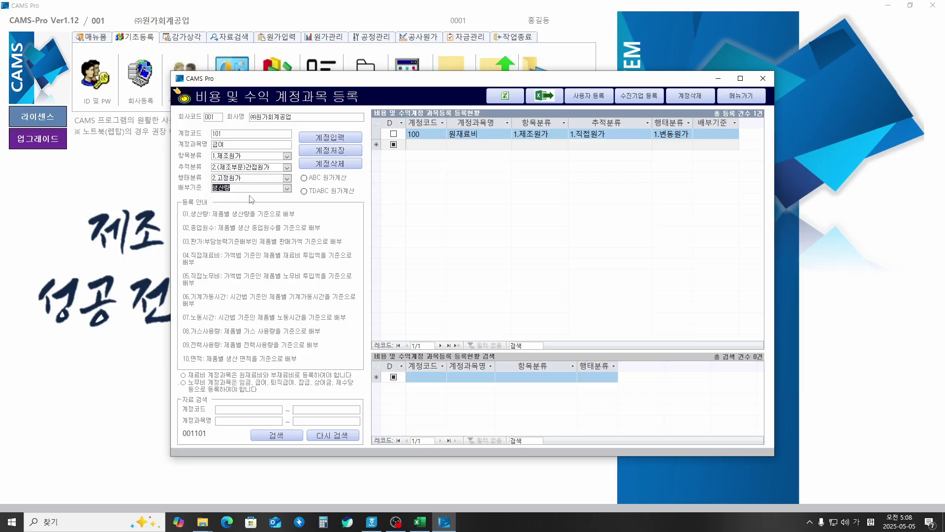
key(Return)
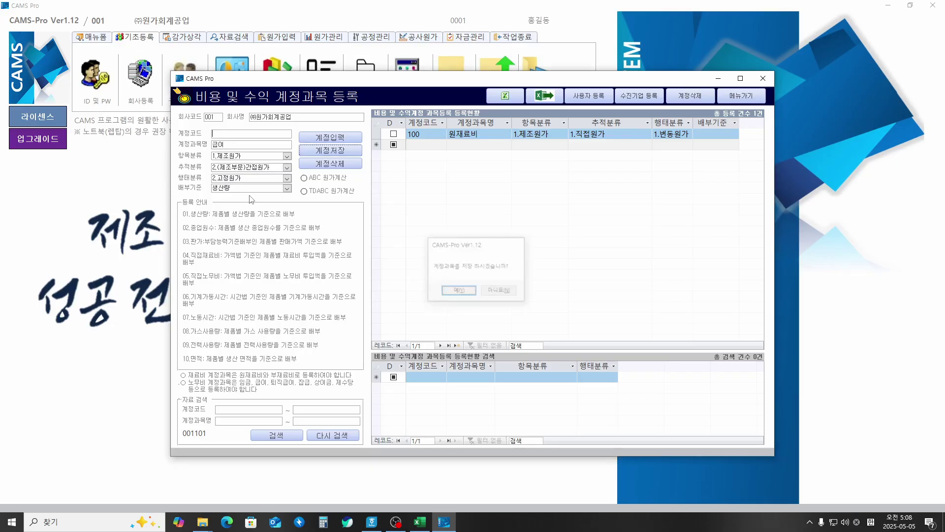
key(Return)
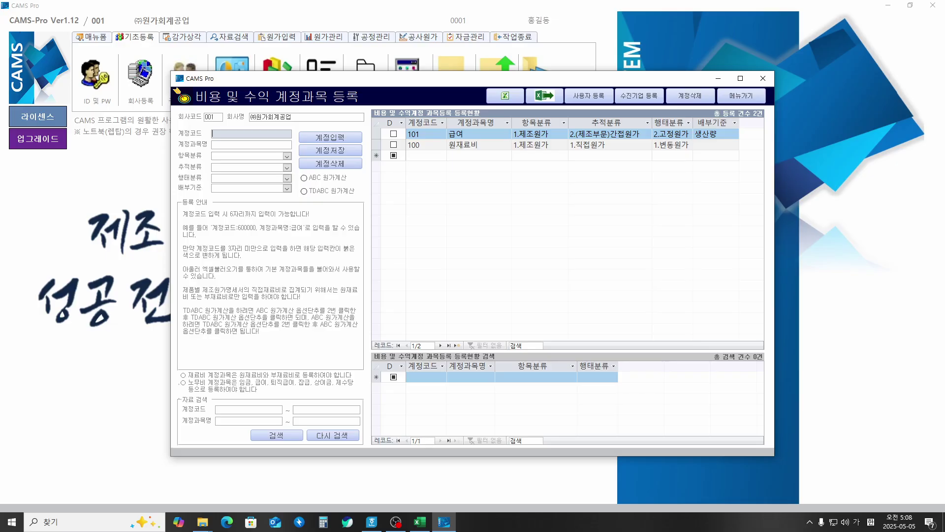
Step: Save account 102 복리후생비 as 1.제조원가, 2.(제조부문)간접원가, 2.고정원가, with 생산량 basis
text(102)
key(Return)
text(ㅂ)
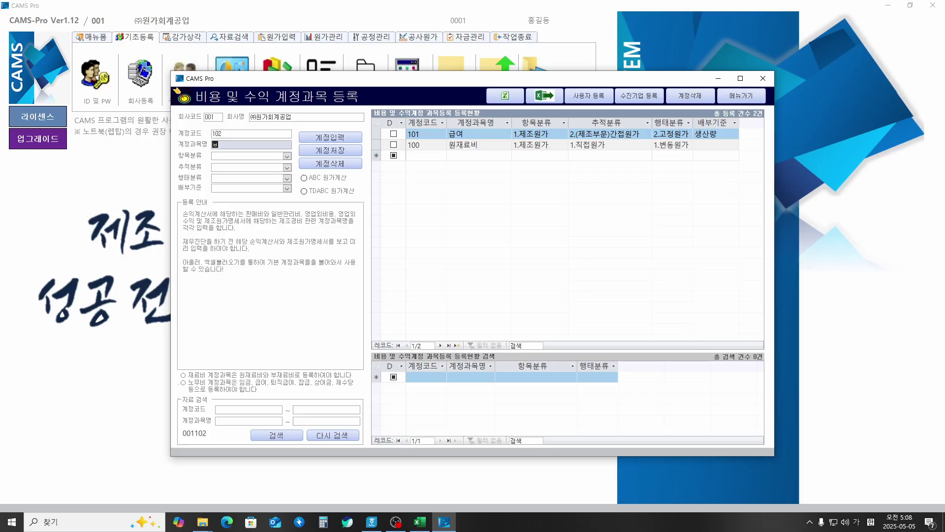
text(리후생ㅂㅣ)
key(Return)
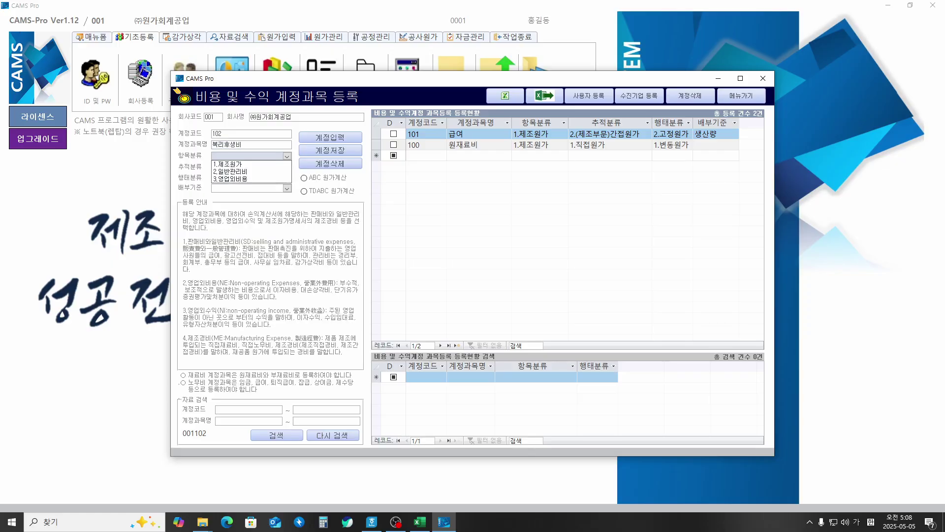
key(Down)
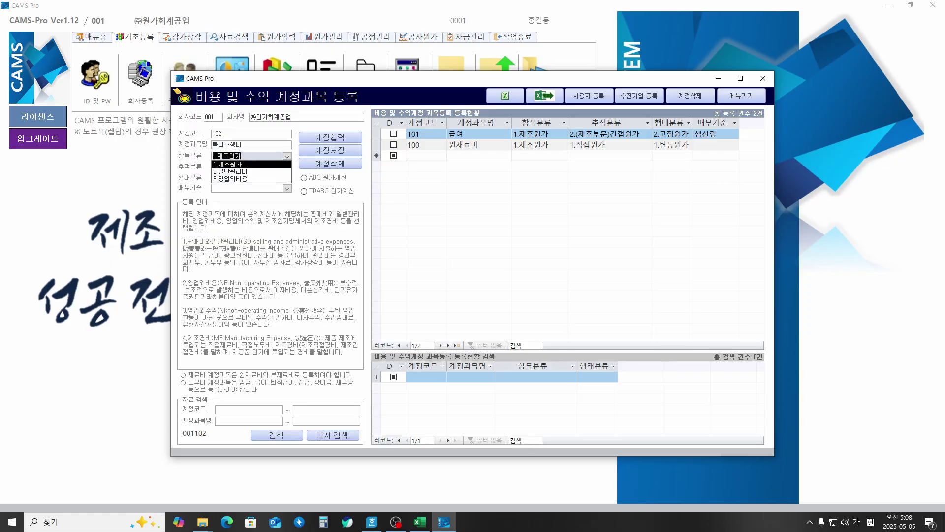
key(Return)
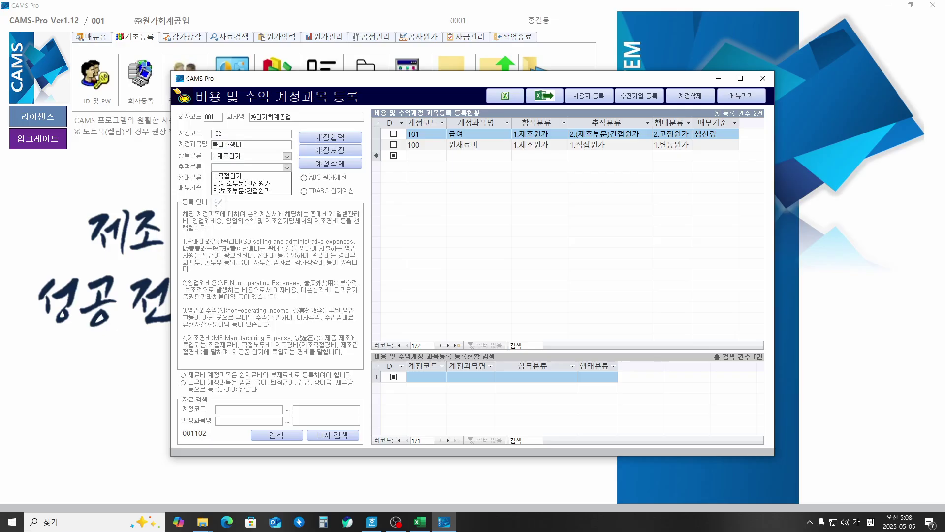
key(Down)
key(Down)
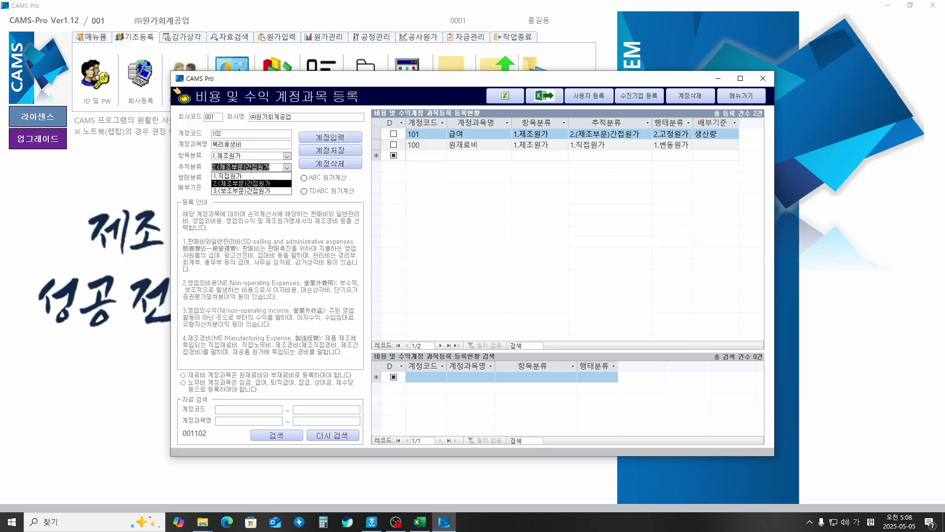
key(Return)
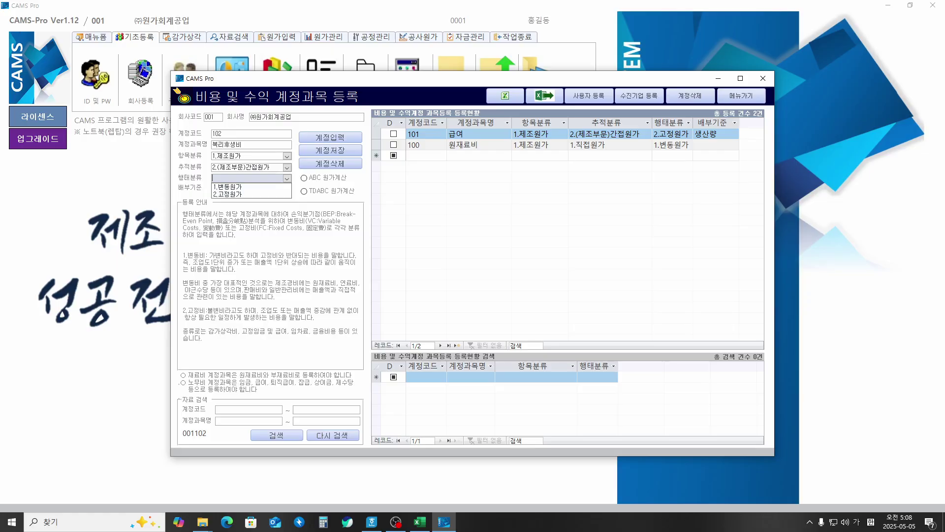
key(Down)
key(Down)
key(Return)
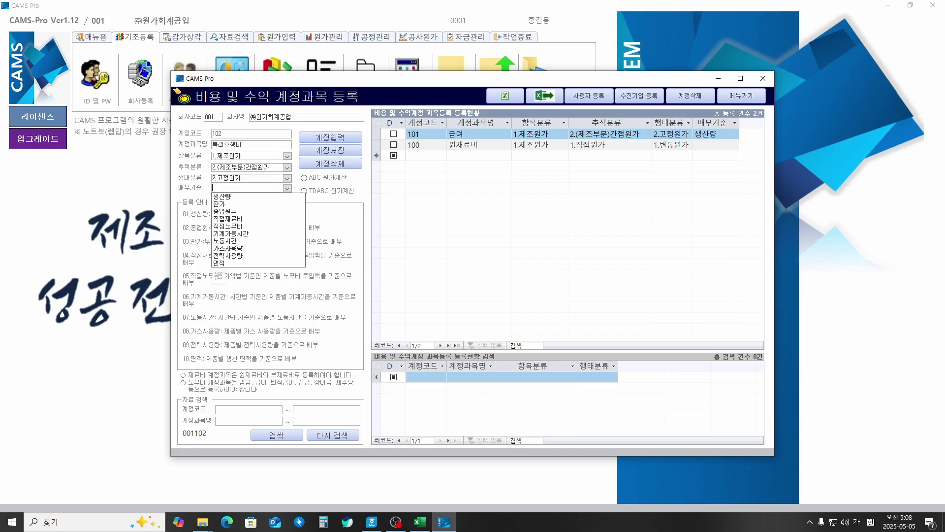
key(Down)
key(Return)
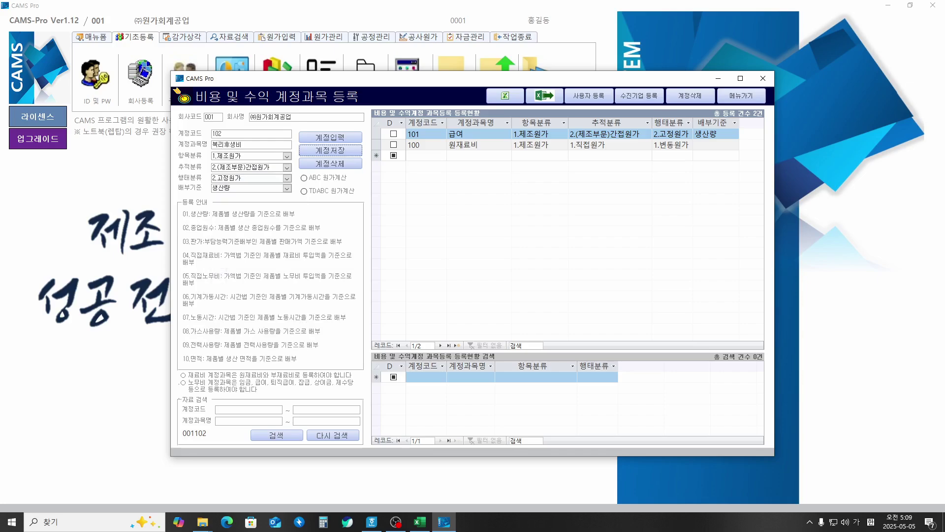
key(Return)
key(Return)
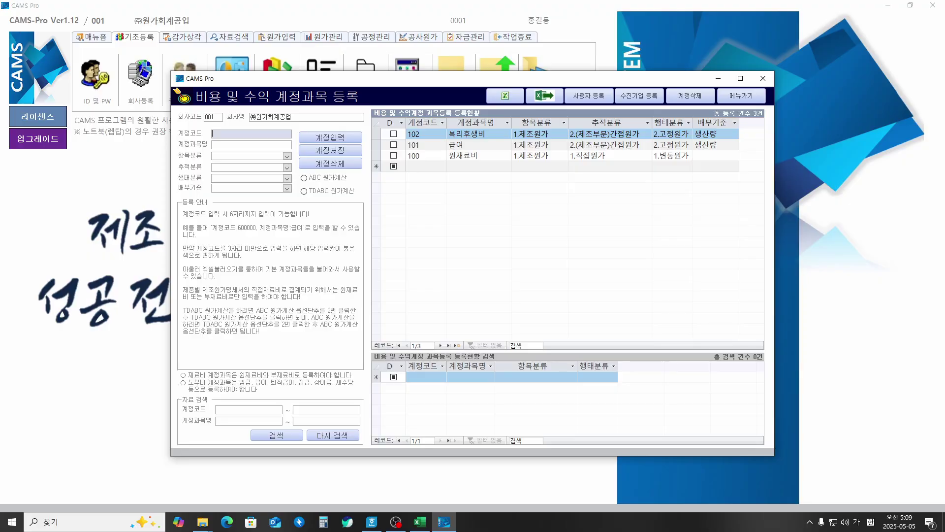
Step: Save account 103 외주가공비 as 1.제조원가, 2.(제조부문)간접원가, 1.변동원가, with 생산량 basis
text(103)
key(Return)
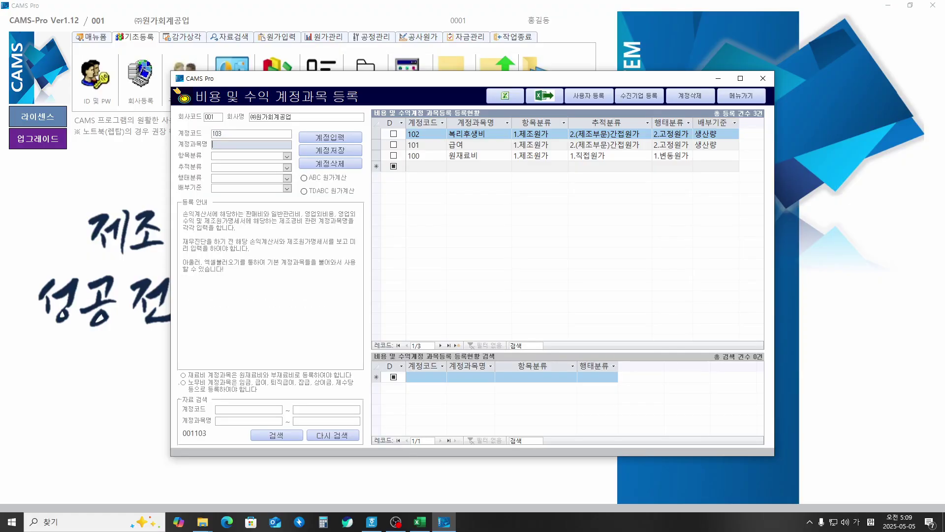
text(외주가공비)
key(Return)
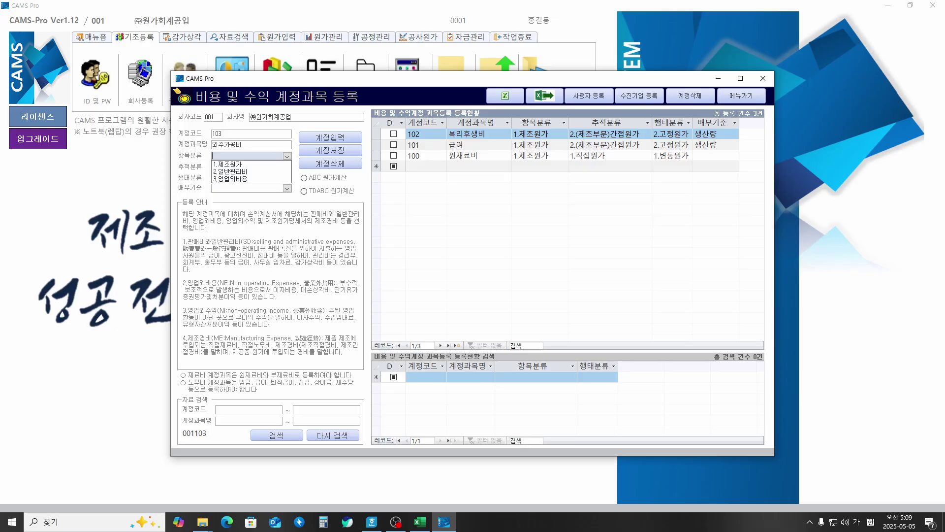
key(Down)
key(Return)
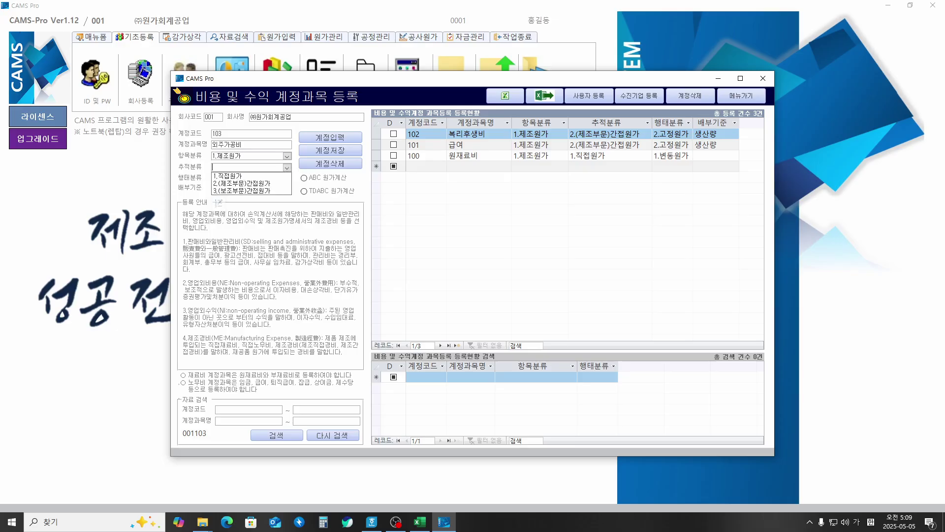
key(Down)
key(Down)
key(Return)
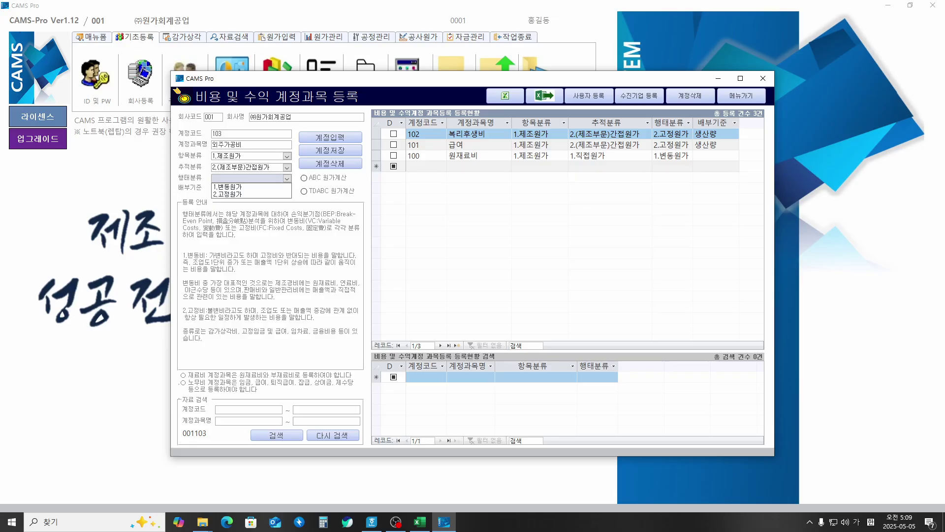
key(Down)
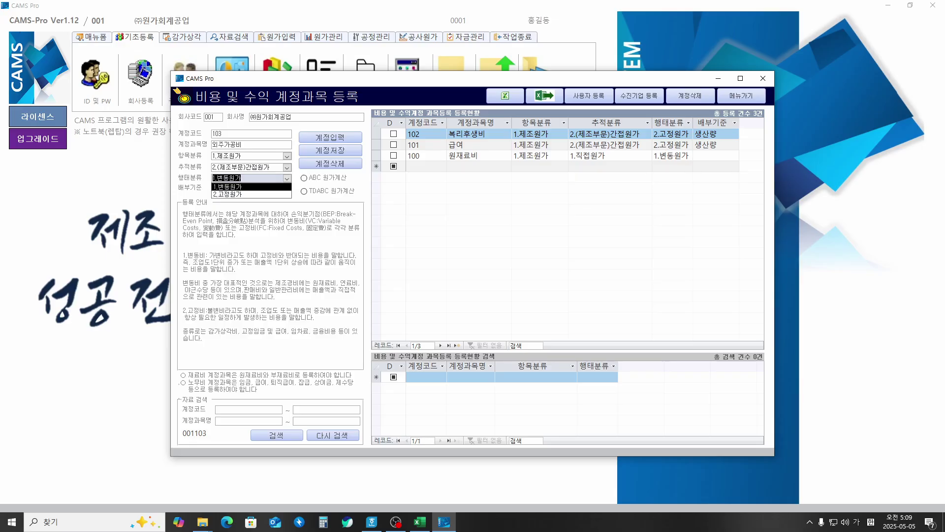
key(Return)
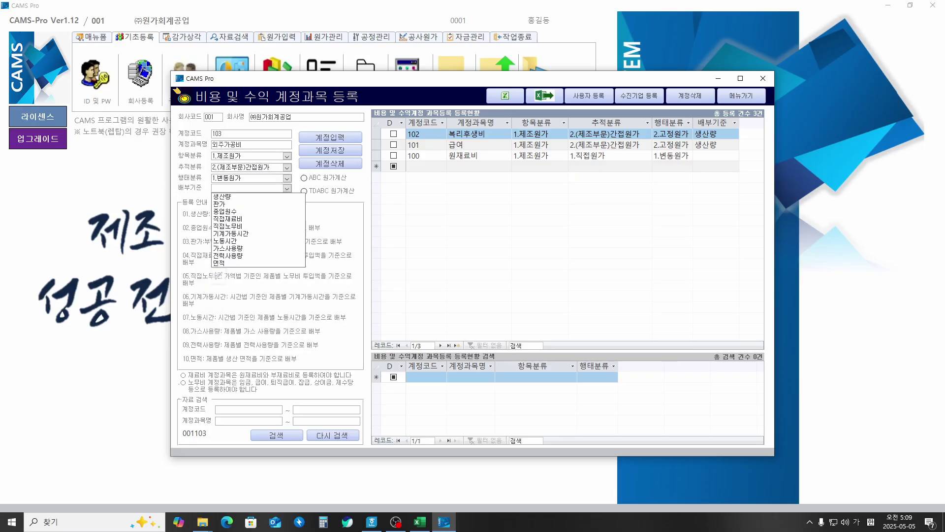
key(Down)
key(Return)
key(Return)
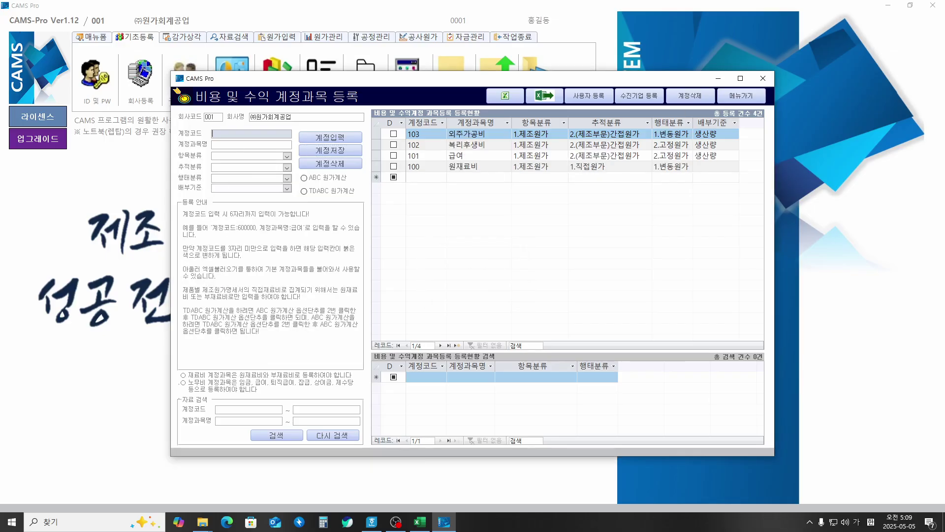
Step: Save account 104 지급임차료 as 1.제조원가, 3.(보조부문)간접원가, 2.고정원가, with 생산량 basis
text(104)
key(Return)
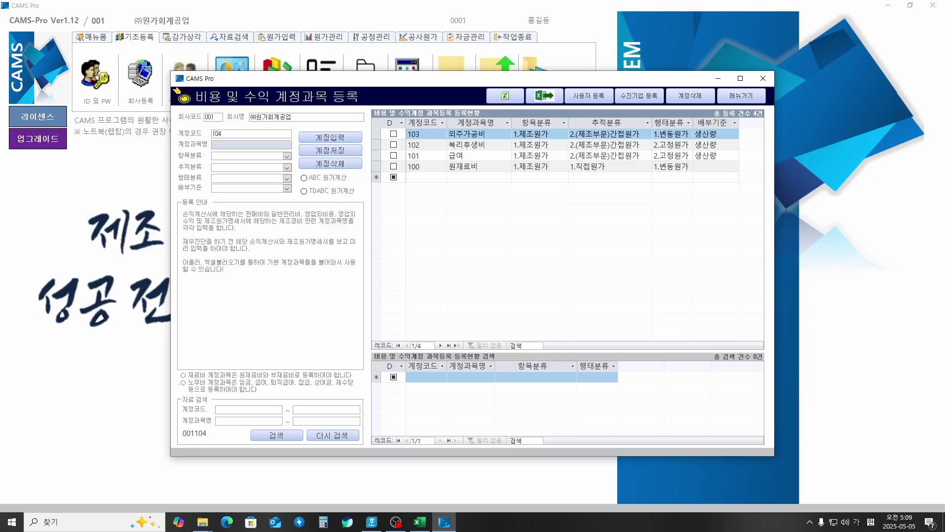
text(지급임차료)
key(Return)
key(Down)
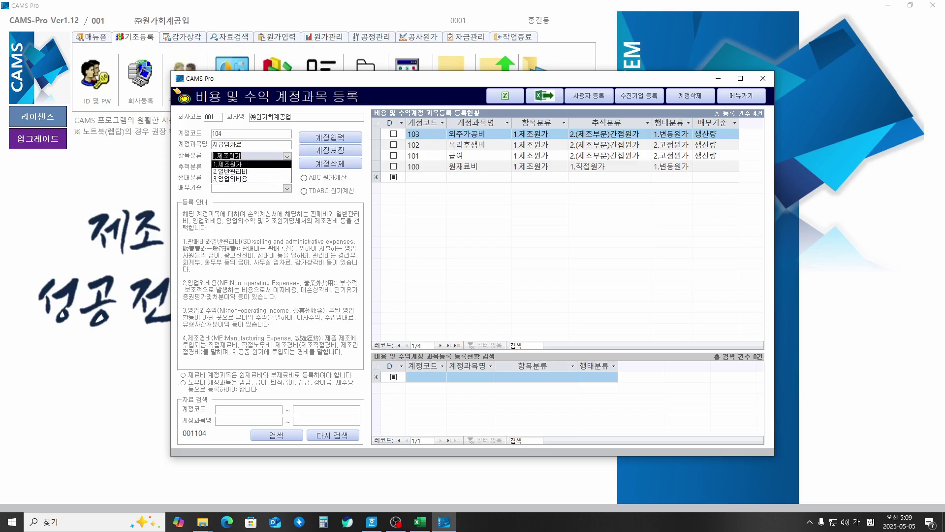
key(Return)
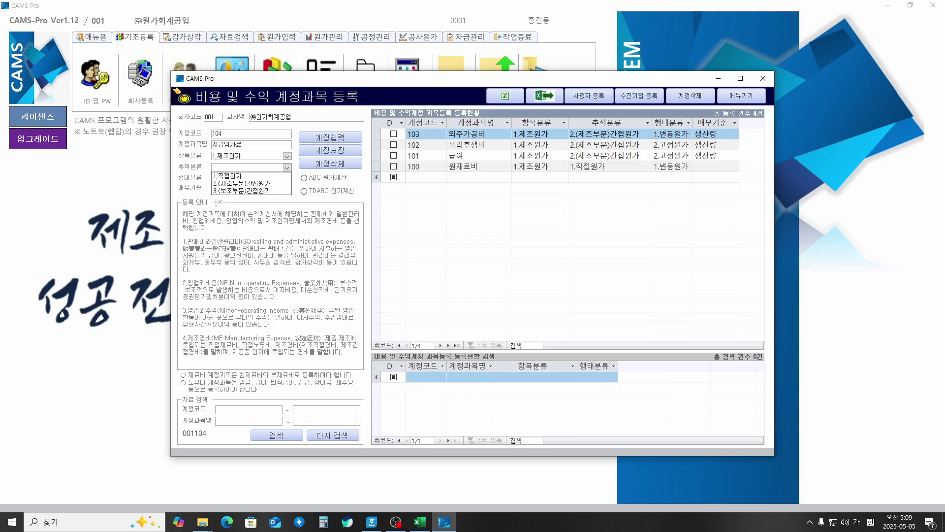
key(Down)
key(Down)
key(Down)
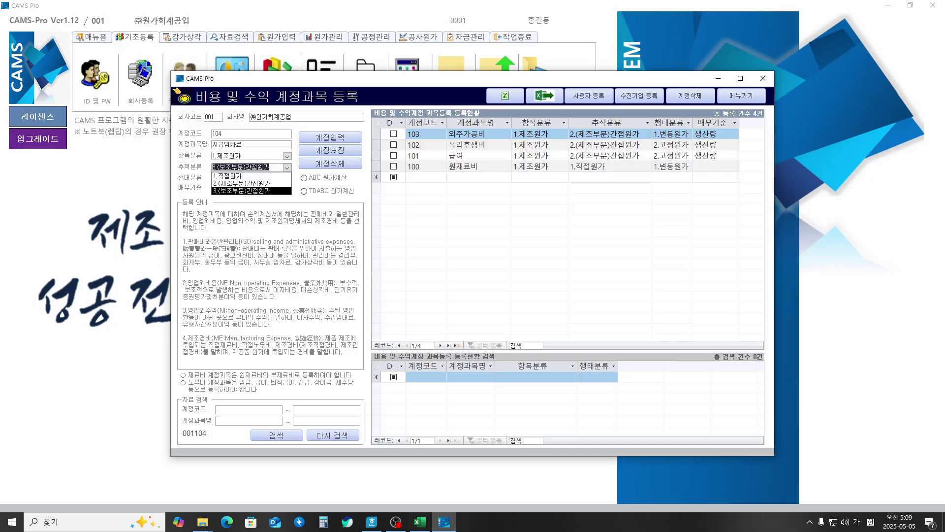
key(Return)
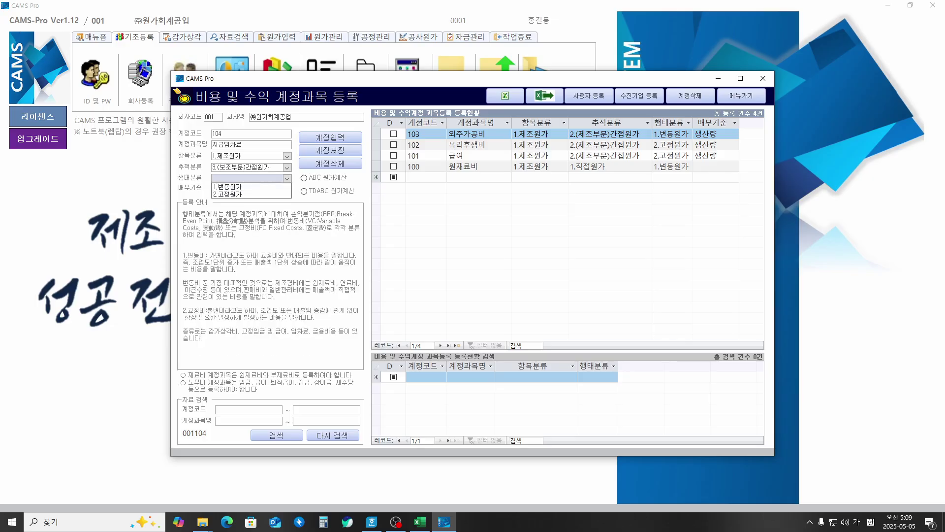
key(Down)
key(Down)
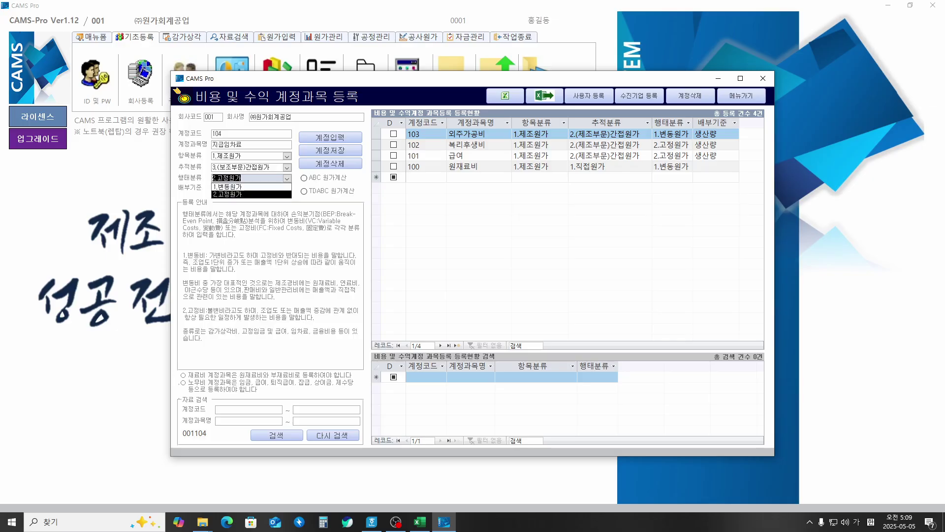
key(Return)
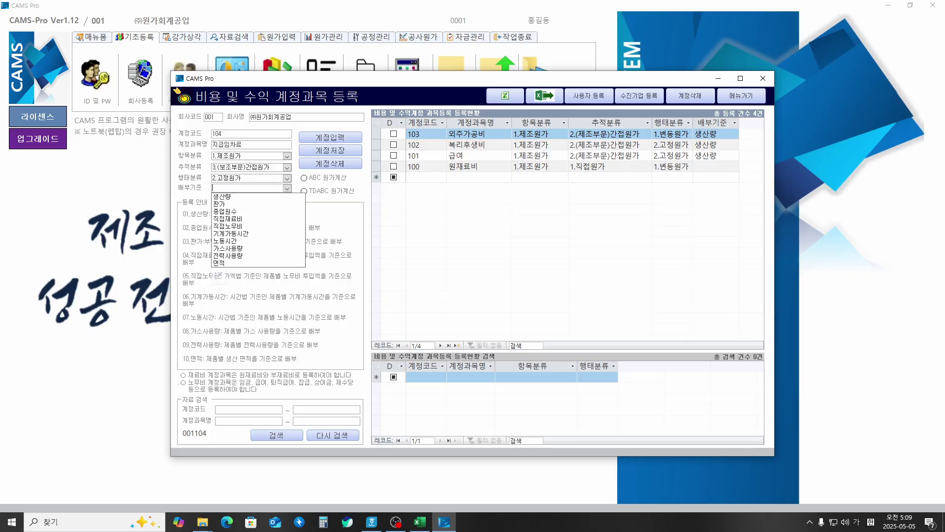
key(Down)
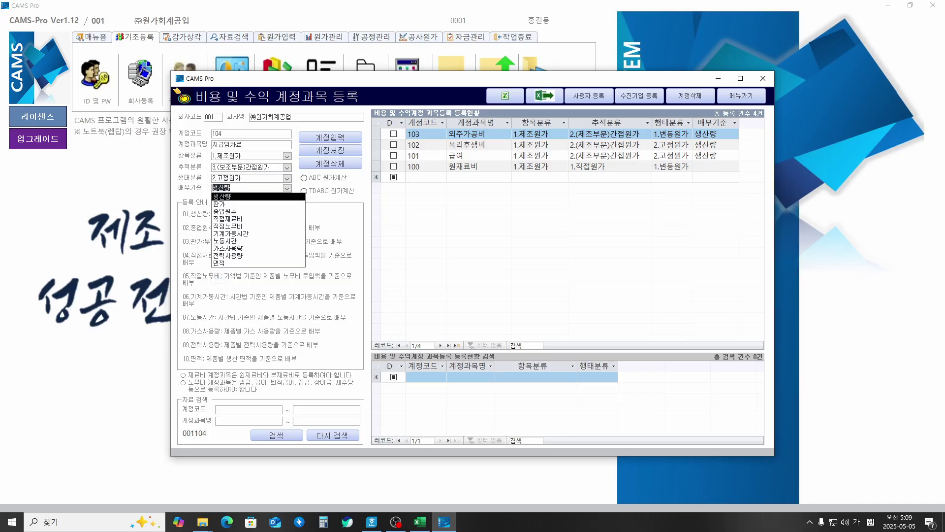
key(Return)
key(Return)
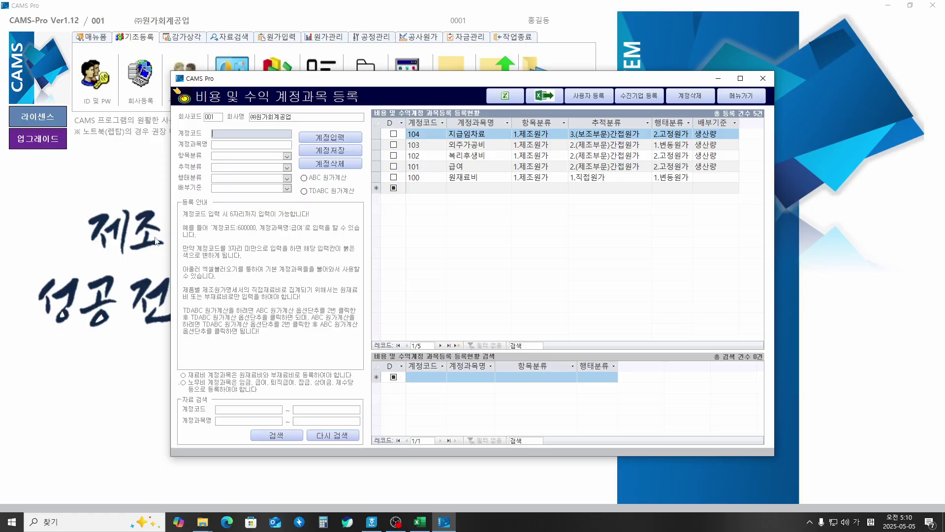
Step: Circle the 메뉴가기 button, clear the mark, then use it to leave account registration
key(ctrl+shift+3)
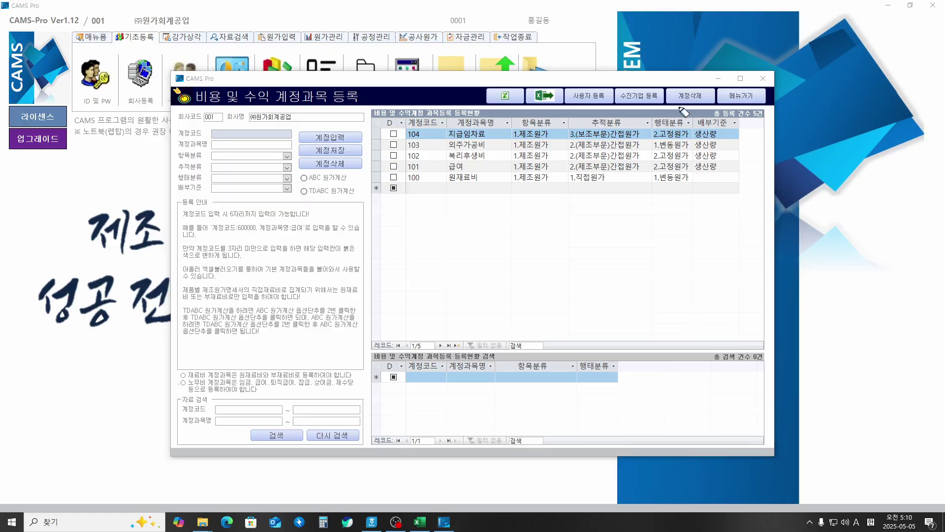
mouse_move(738, 104)
mouse_down()
mouse_move(766, 101)
mouse_move(755, 93)
mouse_move(793, 68)
mouse_up()
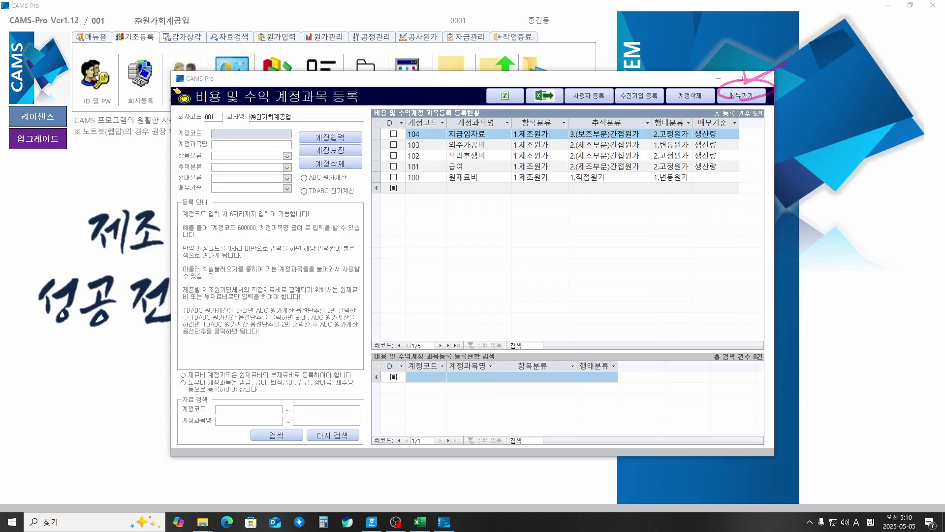
key(Escape)
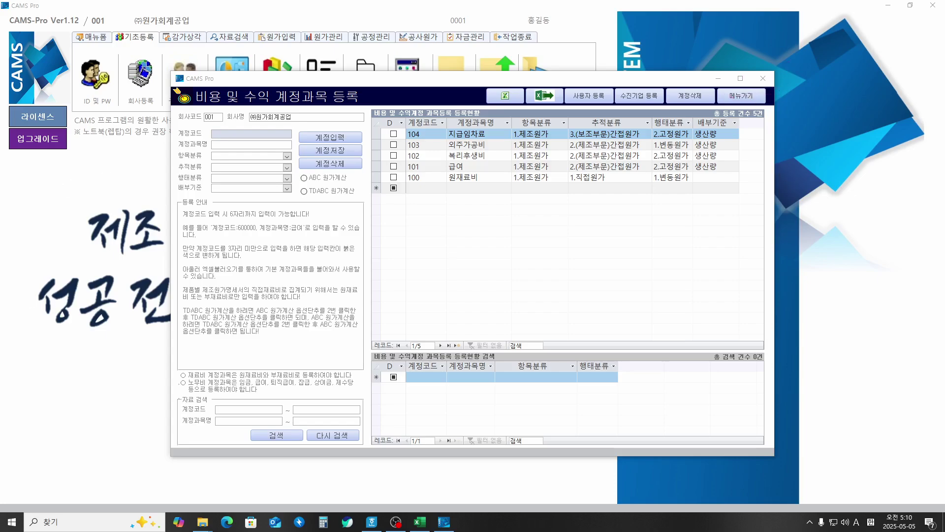
click(741, 96)
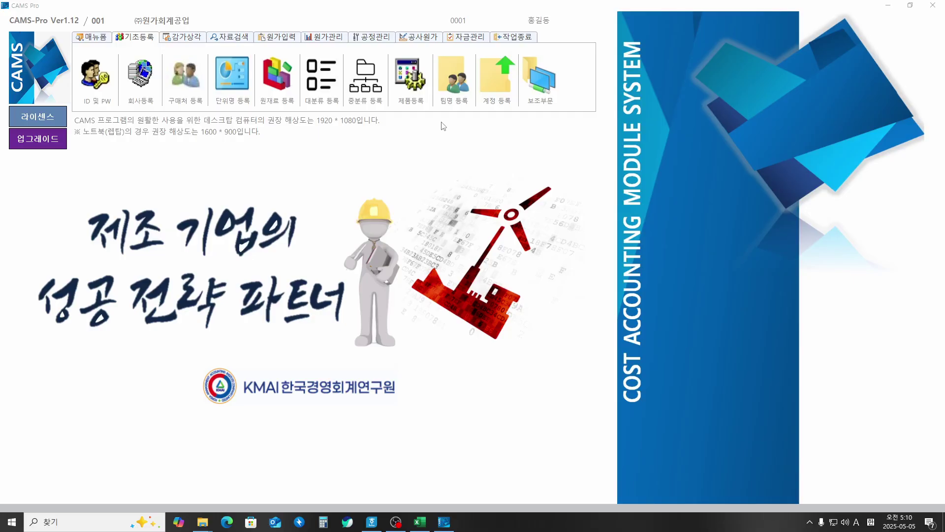
Step: Show the 원가입력 tab and circle its 배부기준 입력 and 원가 입력 functions
click(286, 39)
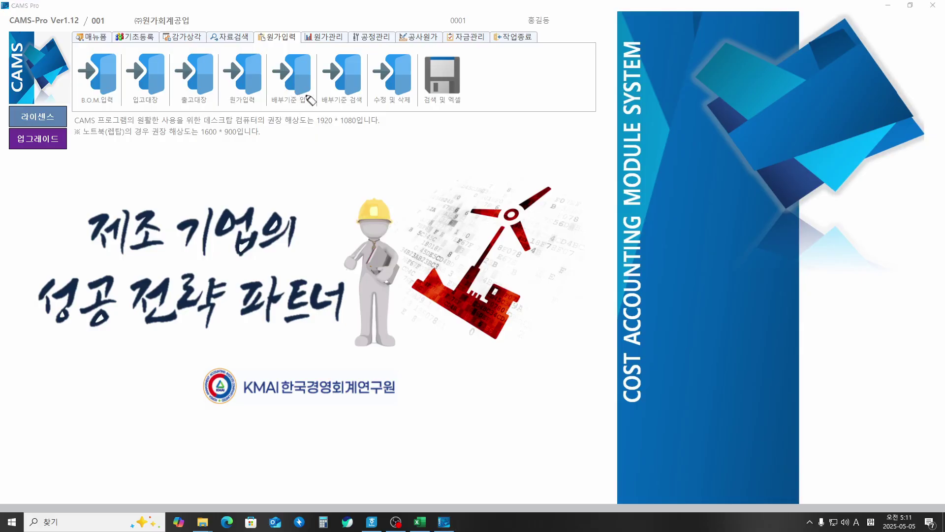
mouse_move(311, 109)
mouse_down()
mouse_move(283, 114)
mouse_move(264, 64)
mouse_move(319, 95)
mouse_move(284, 127)
mouse_move(305, 123)
mouse_move(300, 138)
mouse_up()
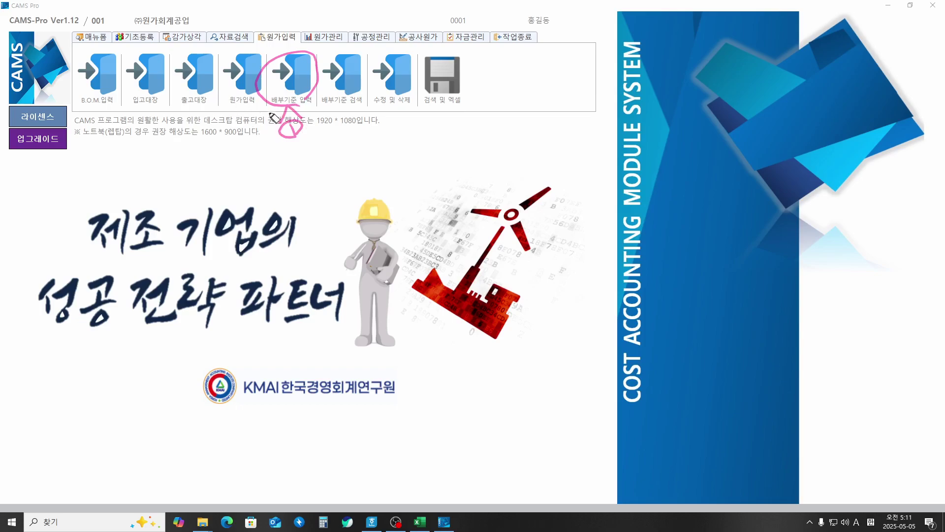
mouse_move(237, 106)
mouse_down()
mouse_move(216, 82)
mouse_move(258, 58)
mouse_move(233, 134)
mouse_move(245, 147)
mouse_move(232, 128)
mouse_move(252, 147)
mouse_move(261, 178)
mouse_move(238, 167)
mouse_move(262, 157)
mouse_up()
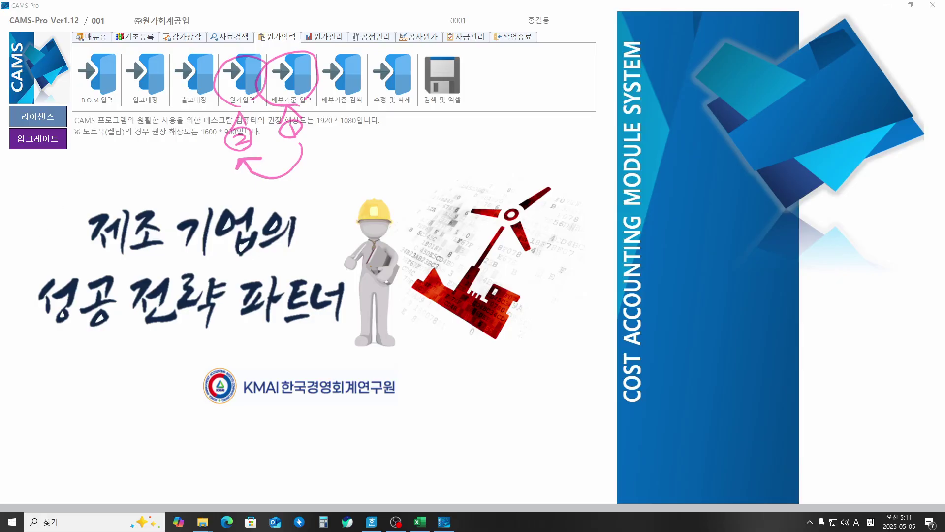
key(Escape)
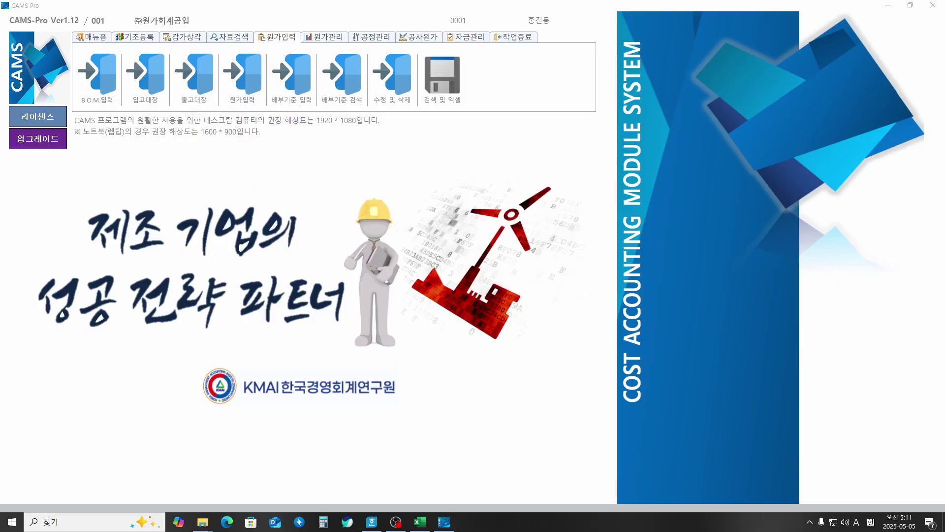
Step: Open the allocation-basis entry chooser and circle the 제품별 option with a note beside it
click(305, 85)
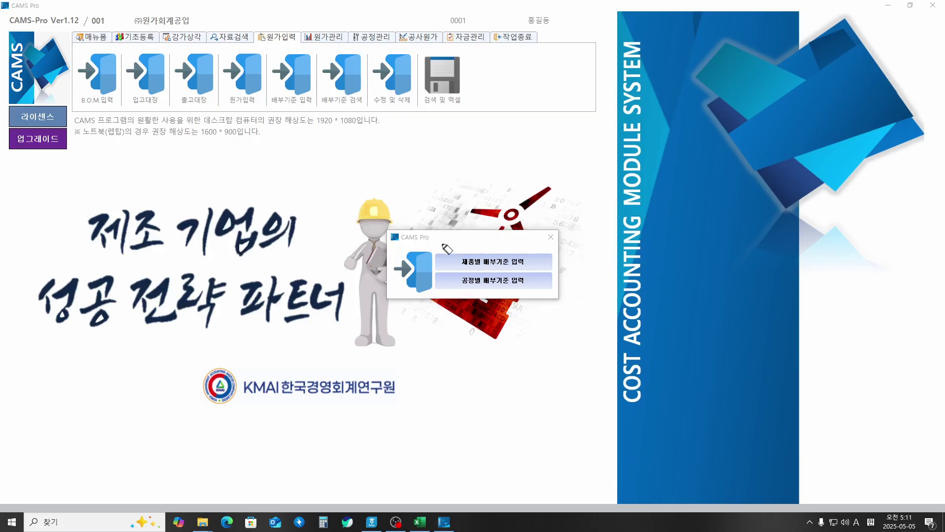
mouse_move(454, 264)
mouse_down()
mouse_move(523, 265)
mouse_move(517, 185)
mouse_move(561, 156)
mouse_move(568, 167)
mouse_move(574, 149)
mouse_move(604, 140)
mouse_move(597, 150)
mouse_move(610, 137)
mouse_move(622, 147)
mouse_up()
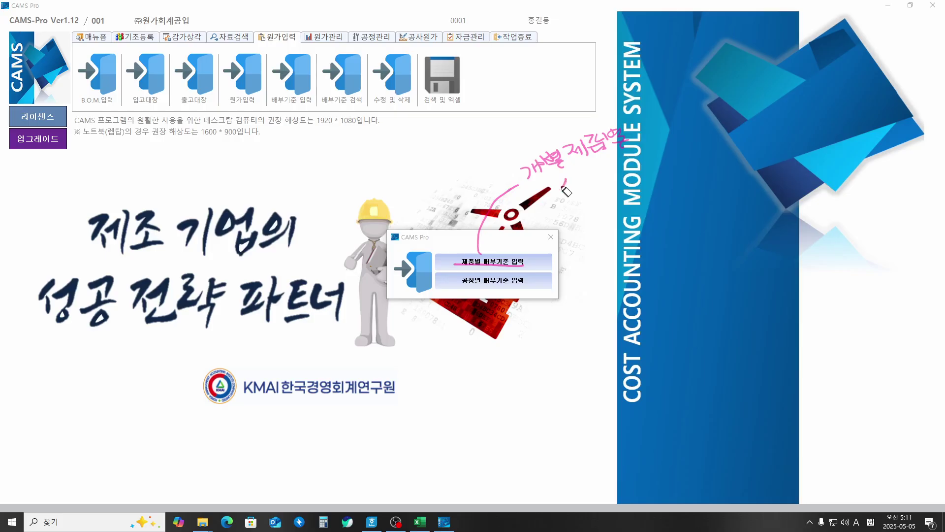
mouse_move(566, 191)
mouse_down()
mouse_move(603, 177)
mouse_move(611, 192)
mouse_move(644, 170)
mouse_move(652, 183)
mouse_up()
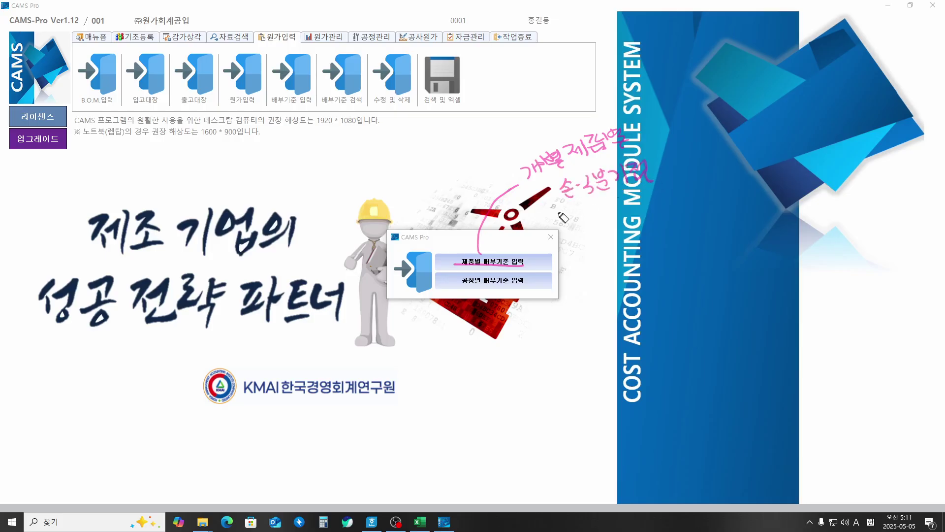
mouse_move(464, 270)
mouse_down()
mouse_move(497, 246)
mouse_move(539, 266)
mouse_move(550, 250)
mouse_move(561, 253)
mouse_up()
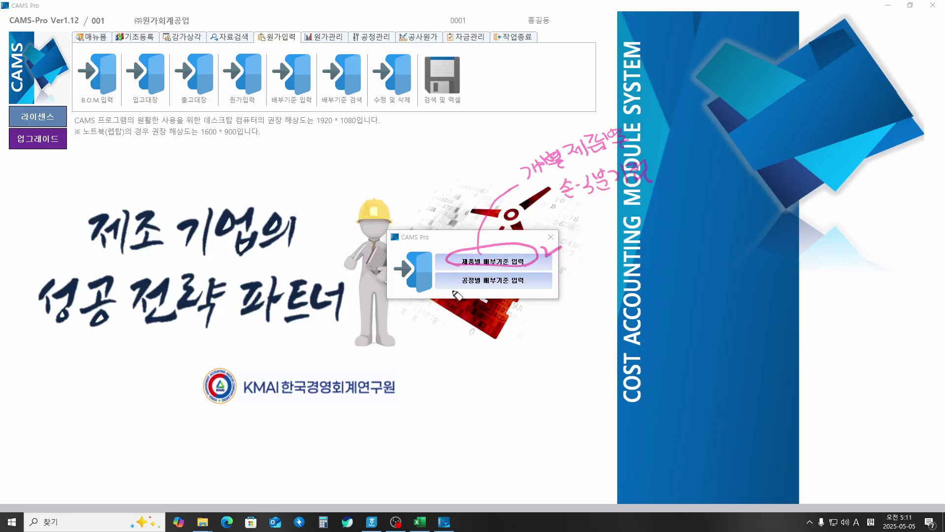
Step: Handwrite notes below 공정별, underlining 대량생산 and adding an inserted word
mouse_move(462, 288)
mouse_down()
mouse_move(452, 343)
mouse_move(438, 344)
mouse_move(474, 336)
mouse_move(492, 359)
mouse_up()
mouse_move(428, 368)
mouse_down()
mouse_move(480, 364)
mouse_move(618, 314)
mouse_up()
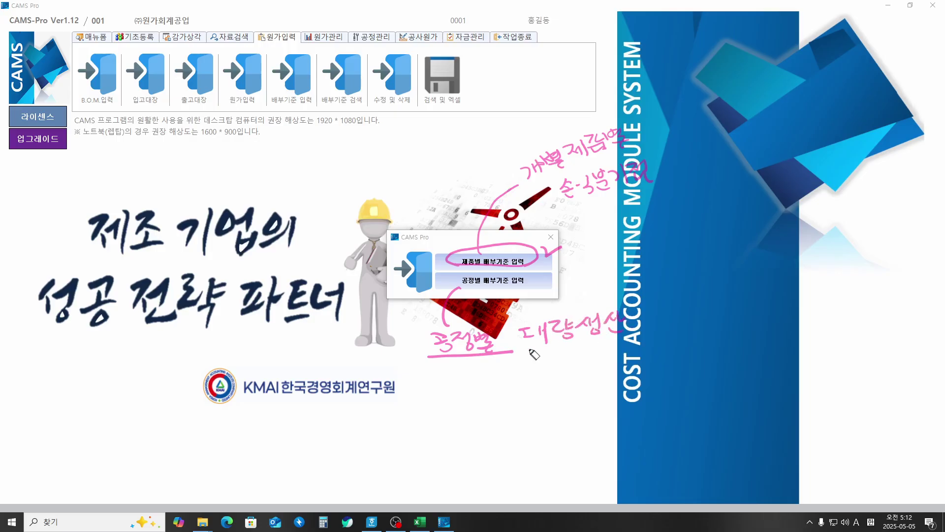
drag(525, 346, 619, 334)
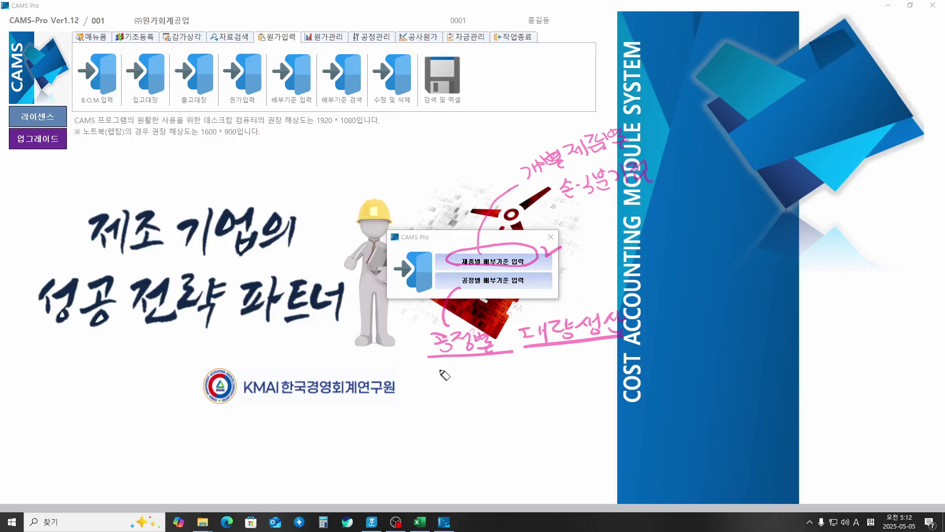
mouse_move(459, 379)
mouse_down()
mouse_move(463, 396)
mouse_move(482, 379)
mouse_move(492, 390)
mouse_move(502, 374)
mouse_move(510, 386)
mouse_move(558, 368)
mouse_move(572, 378)
mouse_move(566, 384)
mouse_move(597, 368)
mouse_move(623, 375)
mouse_up()
mouse_move(505, 395)
mouse_down()
mouse_move(530, 395)
mouse_move(512, 422)
mouse_move(535, 409)
mouse_move(551, 413)
mouse_move(545, 429)
mouse_up()
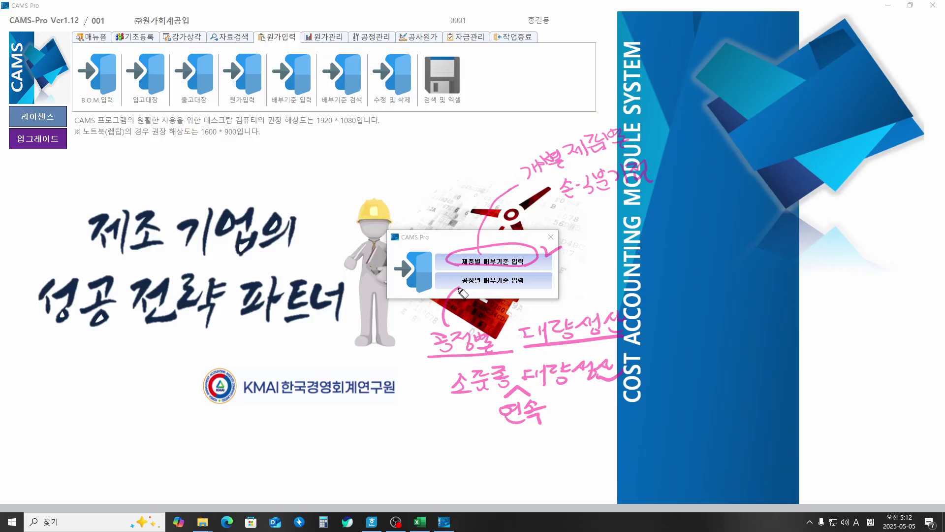
Step: Underline 공정별 and write 다중종 소량생산 beside the 제품별 option
drag(460, 287, 538, 285)
mouse_move(464, 252)
mouse_down()
mouse_move(376, 163)
mouse_move(394, 168)
mouse_up()
drag(394, 161, 417, 145)
mouse_move(410, 146)
mouse_down()
mouse_move(402, 157)
mouse_move(432, 148)
mouse_move(441, 160)
mouse_up()
mouse_move(461, 129)
mouse_down()
mouse_move(465, 143)
mouse_move(472, 129)
mouse_move(498, 141)
mouse_move(516, 118)
mouse_move(559, 124)
mouse_up()
drag(397, 172, 537, 150)
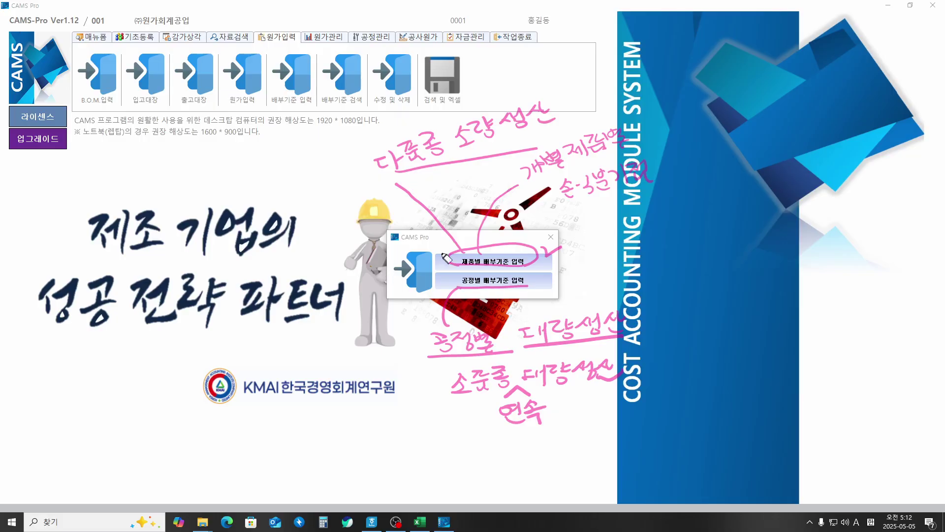
Step: Add a 다품종 break-even note, then erase all handwritten annotations
drag(459, 261, 248, 198)
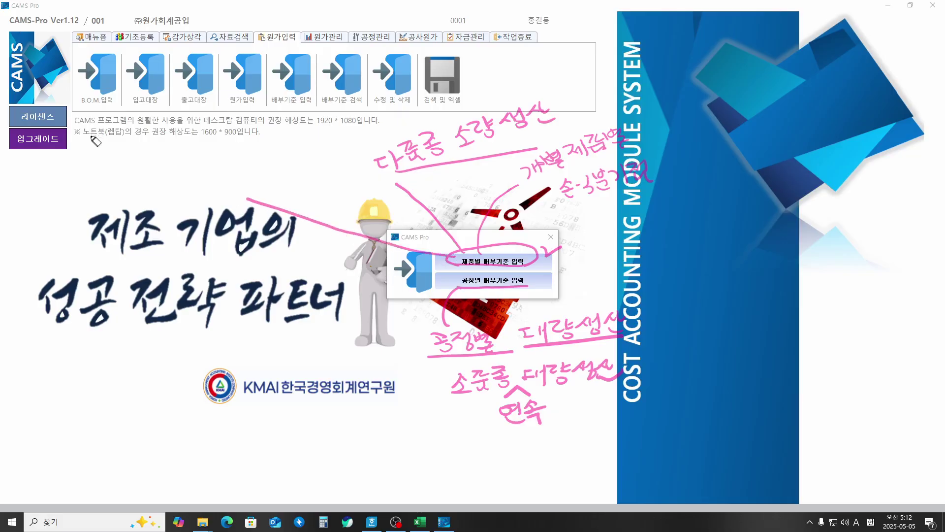
mouse_move(147, 168)
mouse_down()
mouse_move(196, 158)
mouse_move(199, 165)
mouse_move(217, 152)
mouse_move(230, 157)
mouse_move(224, 166)
mouse_up()
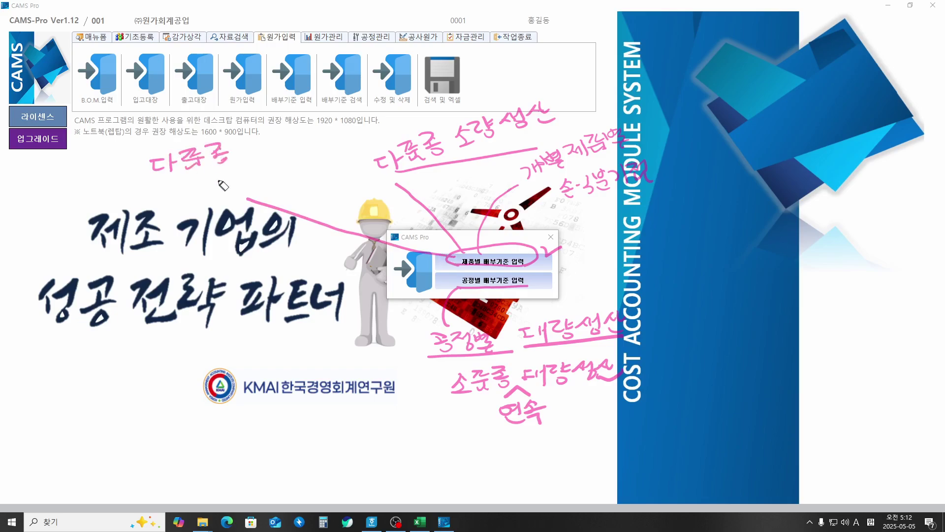
mouse_move(179, 190)
mouse_down()
mouse_move(186, 200)
mouse_move(223, 184)
mouse_move(230, 193)
mouse_move(248, 175)
mouse_move(268, 168)
mouse_move(262, 182)
mouse_move(303, 156)
mouse_move(328, 163)
mouse_move(309, 189)
mouse_move(343, 176)
mouse_up()
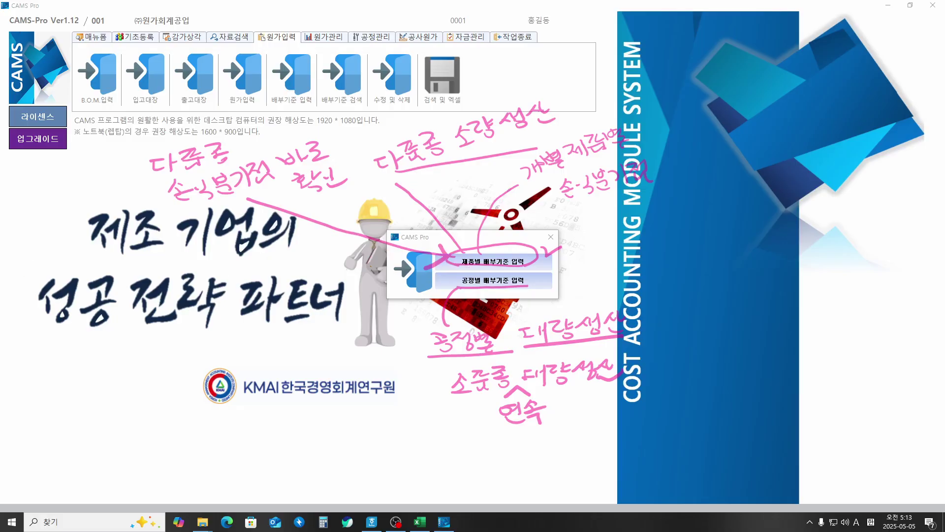
key(Escape)
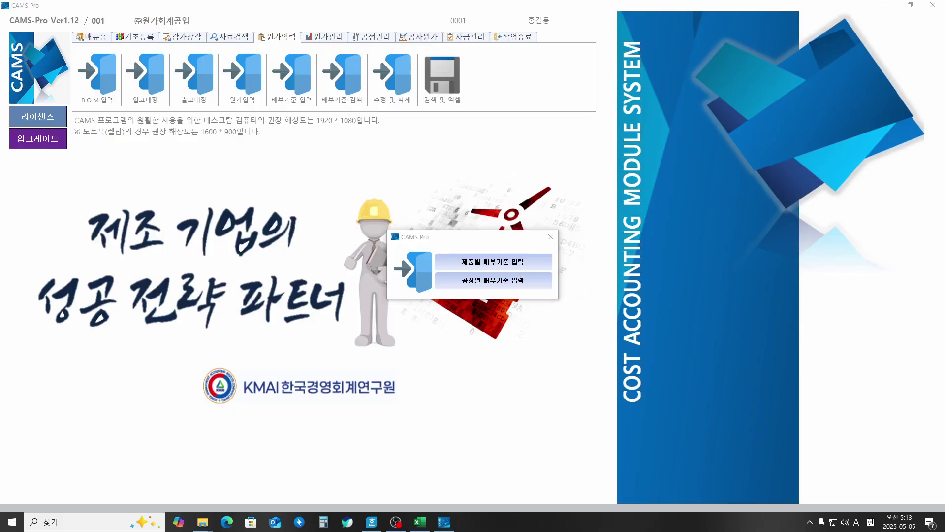
Step: Open 제품별 배부기준 입력 and mark its year field and title
click(463, 267)
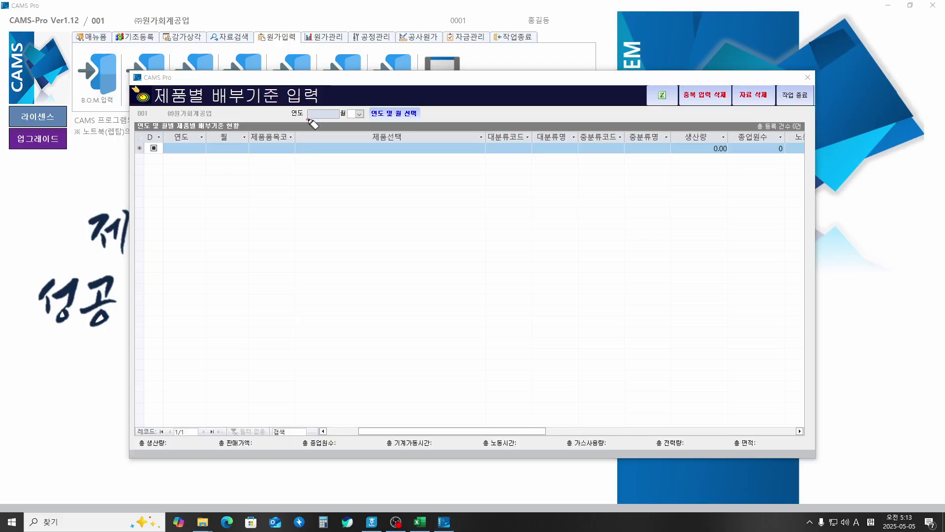
mouse_move(310, 117)
mouse_down()
mouse_move(323, 101)
mouse_move(340, 120)
mouse_move(366, 103)
mouse_move(366, 116)
mouse_up()
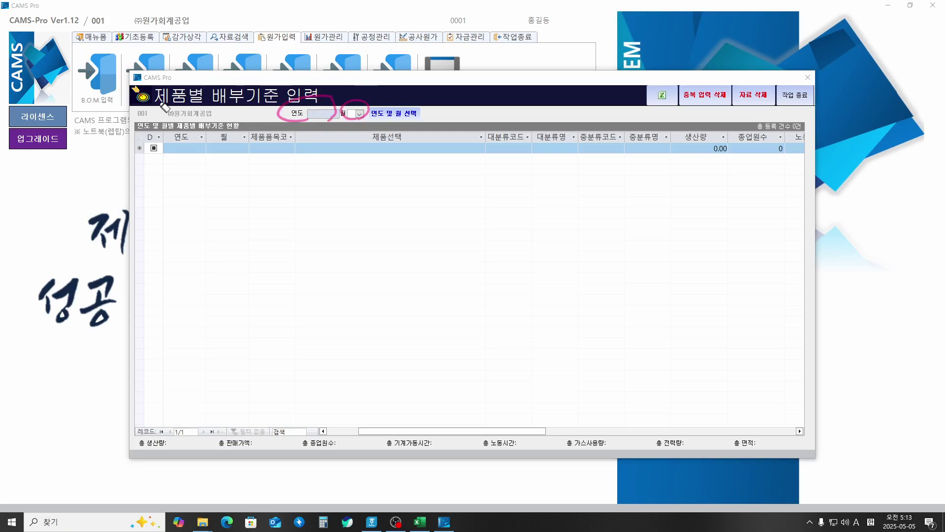
drag(160, 103, 237, 104)
drag(517, 432, 612, 421)
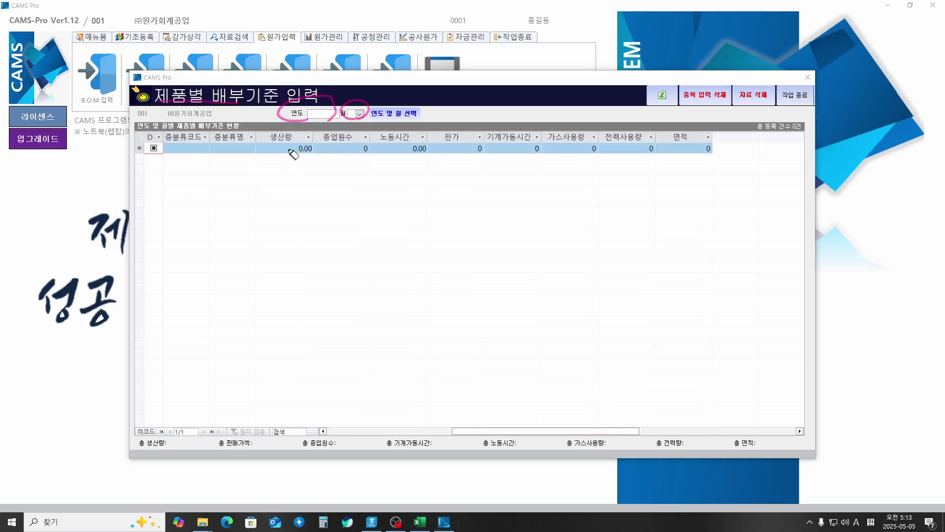
Step: Circle and number the basis columns 1–8, 생산량 through 면적, and underline the row
mouse_move(280, 160)
mouse_down()
mouse_move(259, 130)
mouse_move(295, 156)
mouse_move(284, 176)
mouse_up()
mouse_move(343, 164)
mouse_down()
mouse_move(369, 129)
mouse_move(337, 157)
mouse_move(345, 175)
mouse_move(339, 159)
mouse_up()
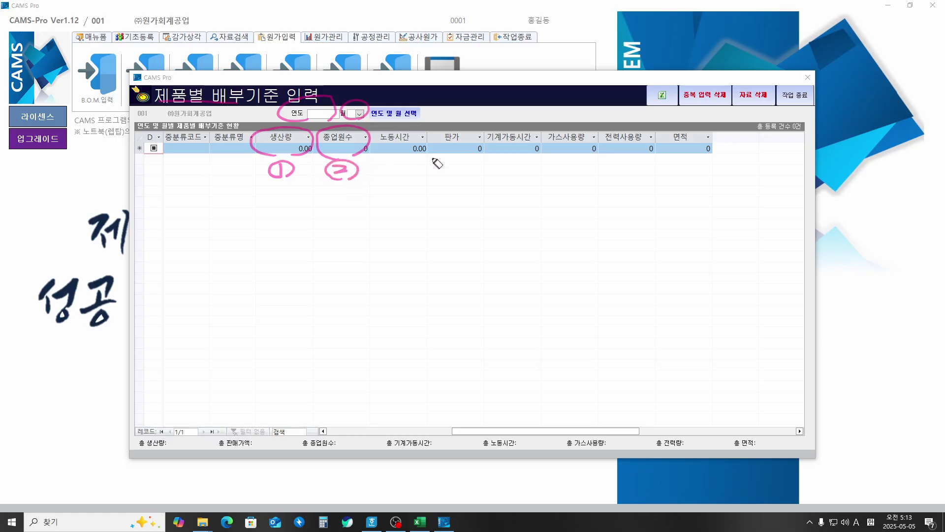
mouse_move(413, 157)
mouse_down()
mouse_move(387, 158)
mouse_move(423, 157)
mouse_move(399, 186)
mouse_up()
mouse_move(453, 158)
mouse_down()
mouse_move(430, 134)
mouse_move(474, 156)
mouse_move(459, 185)
mouse_move(527, 245)
mouse_move(527, 237)
mouse_move(561, 257)
mouse_move(583, 240)
mouse_move(594, 253)
mouse_move(622, 241)
mouse_move(650, 251)
mouse_move(657, 240)
mouse_up()
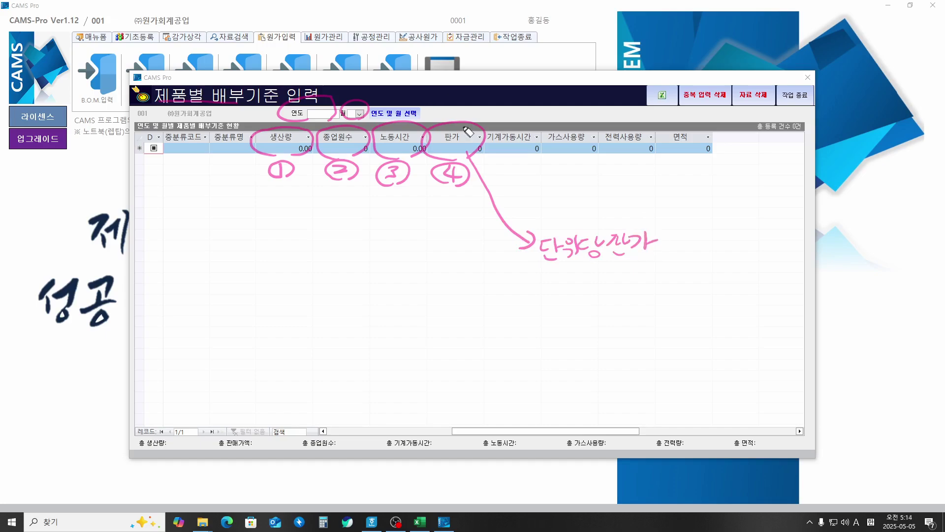
mouse_move(519, 165)
mouse_down()
mouse_move(475, 150)
mouse_move(519, 162)
mouse_move(497, 175)
mouse_move(507, 185)
mouse_move(507, 159)
mouse_up()
mouse_move(577, 164)
mouse_down()
mouse_move(562, 162)
mouse_move(561, 172)
mouse_move(590, 170)
mouse_up()
mouse_move(637, 151)
mouse_down()
mouse_move(635, 123)
mouse_move(640, 157)
mouse_move(628, 179)
mouse_move(640, 172)
mouse_up()
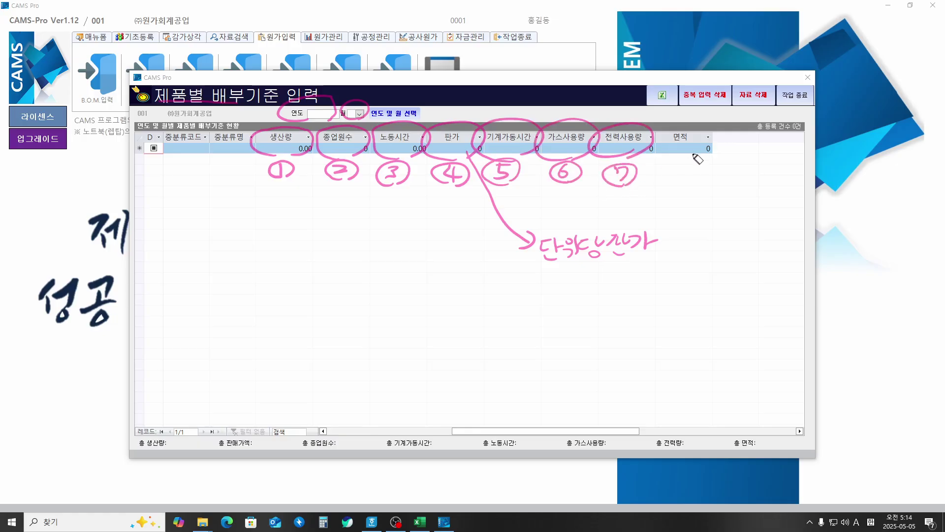
mouse_move(699, 158)
mouse_down()
mouse_move(715, 152)
mouse_move(699, 160)
mouse_up()
drag(683, 176, 686, 184)
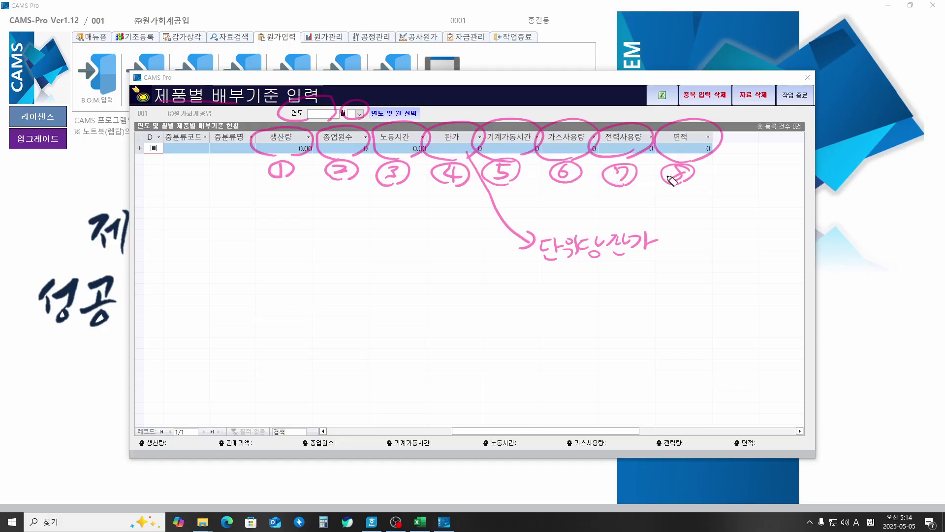
drag(669, 178, 660, 186)
mouse_move(272, 192)
mouse_down()
mouse_move(335, 201)
mouse_move(695, 195)
mouse_up()
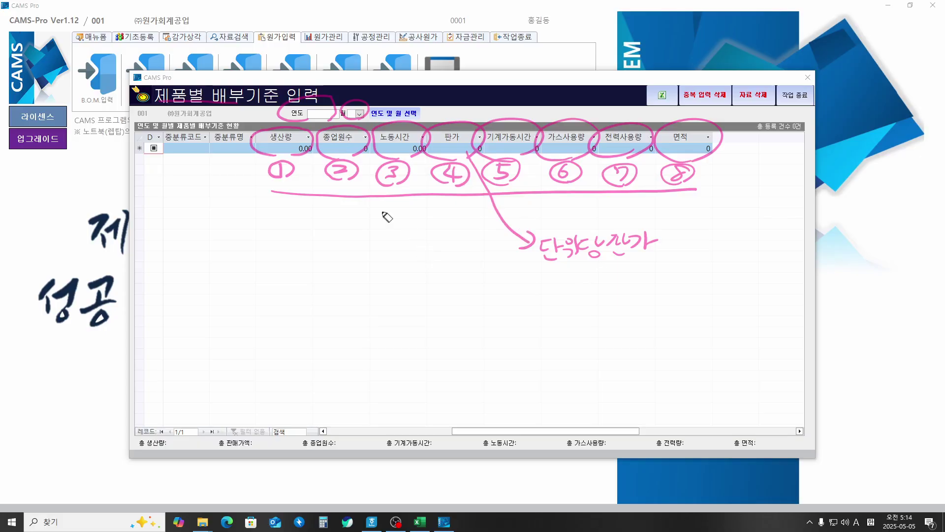
Step: Cross out bases 1–4 and write notes on sales-based and 부담능력기준 배분 allocation
mouse_move(278, 185)
mouse_down()
mouse_move(331, 256)
mouse_move(480, 224)
mouse_move(487, 214)
mouse_up()
mouse_move(385, 238)
mouse_down()
mouse_move(372, 256)
mouse_move(383, 257)
mouse_up()
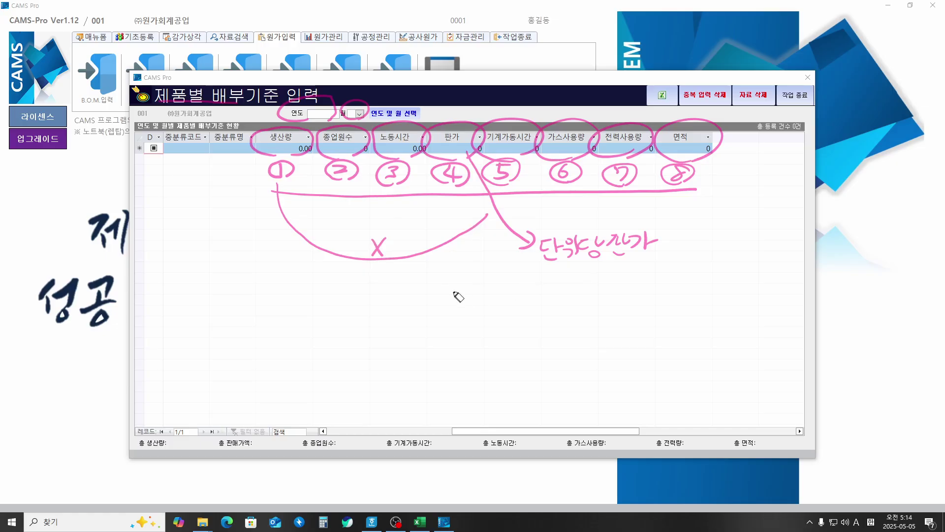
mouse_move(372, 295)
mouse_down()
mouse_move(382, 292)
mouse_move(372, 303)
mouse_up()
drag(379, 297, 391, 307)
mouse_move(397, 291)
mouse_down()
mouse_move(405, 289)
mouse_move(400, 297)
mouse_up()
drag(403, 293, 411, 296)
mouse_move(396, 299)
mouse_down()
mouse_move(477, 288)
mouse_move(490, 308)
mouse_move(498, 294)
mouse_move(578, 292)
mouse_move(600, 302)
mouse_move(612, 285)
mouse_move(607, 299)
mouse_move(631, 297)
mouse_up()
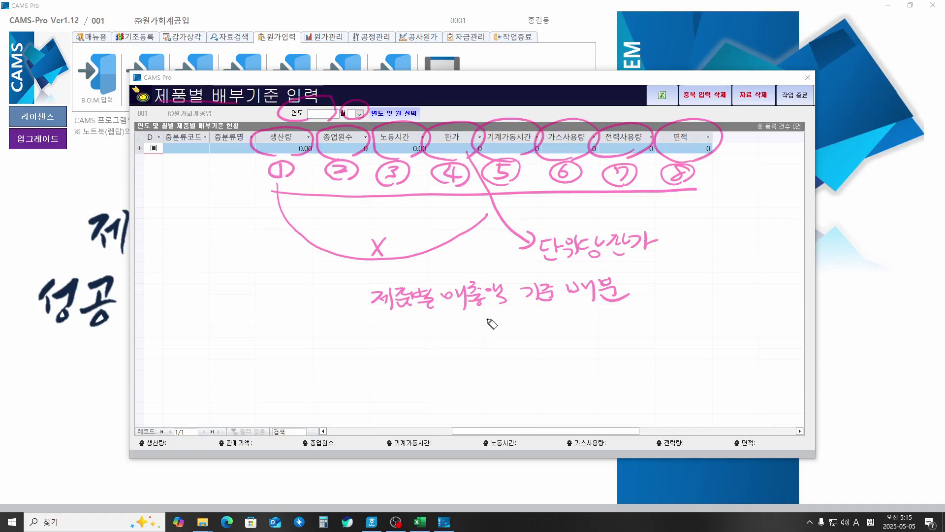
drag(396, 323, 634, 316)
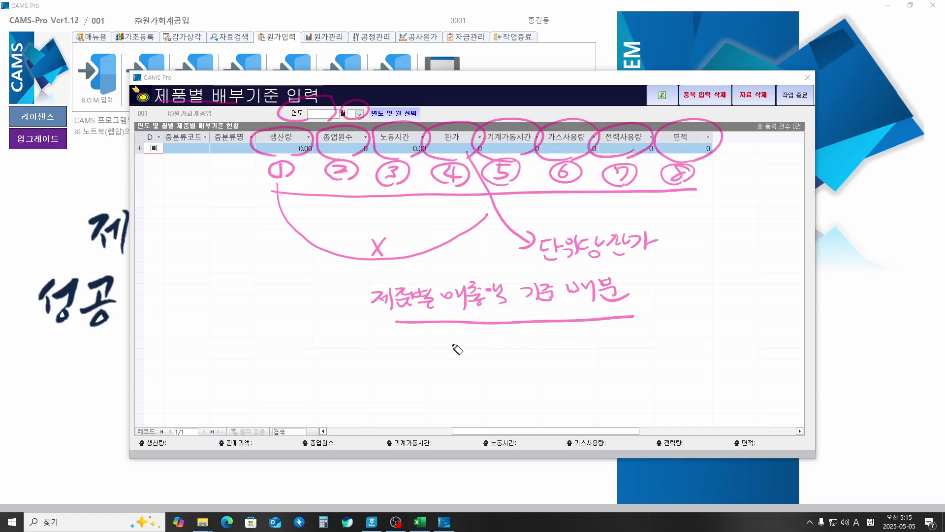
drag(450, 337, 452, 355)
mouse_move(463, 338)
mouse_down()
mouse_move(472, 359)
mouse_move(501, 352)
mouse_move(493, 363)
mouse_up()
mouse_move(506, 342)
mouse_down()
mouse_move(515, 358)
mouse_move(516, 338)
mouse_move(554, 350)
mouse_move(570, 340)
mouse_move(628, 338)
mouse_move(619, 347)
mouse_move(640, 339)
mouse_up()
mouse_move(622, 342)
mouse_down()
mouse_move(658, 347)
mouse_move(640, 373)
mouse_move(673, 360)
mouse_move(671, 374)
mouse_move(687, 384)
mouse_up()
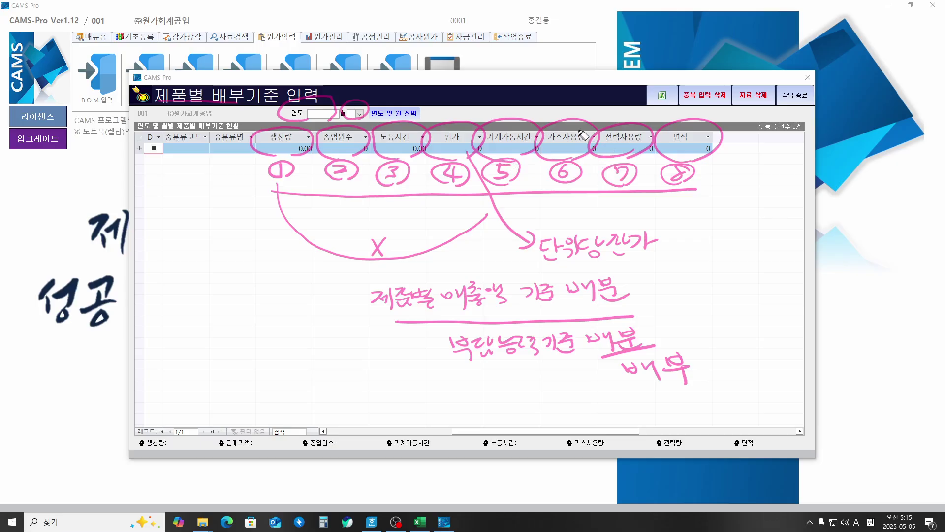
Step: Label gas and power columns 수혜기준, and link 노동시간 and 기계가동시간 as 작업시간
mouse_move(576, 135)
mouse_down()
mouse_move(602, 117)
mouse_move(632, 139)
mouse_up()
mouse_move(588, 103)
mouse_down()
mouse_move(558, 49)
mouse_move(567, 63)
mouse_move(615, 46)
mouse_move(631, 60)
mouse_up()
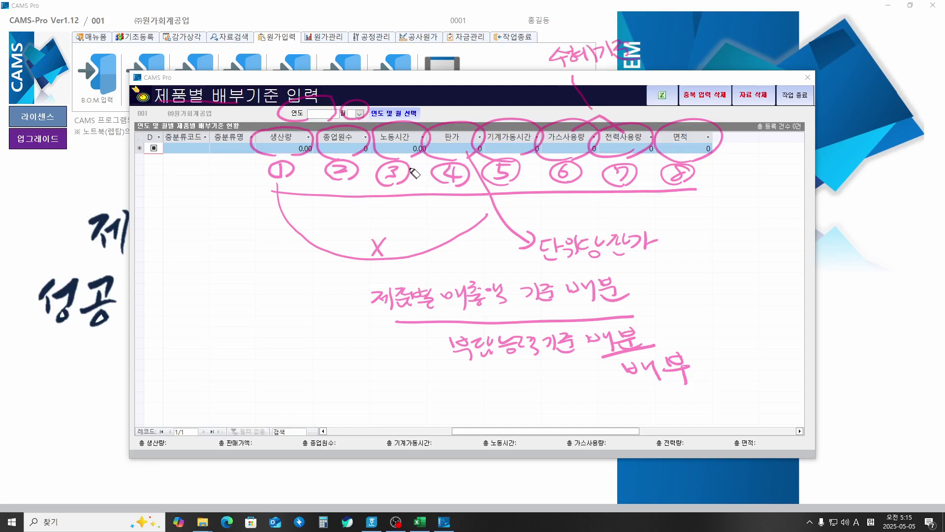
mouse_move(394, 186)
mouse_down()
mouse_move(396, 202)
mouse_move(512, 188)
mouse_move(416, 206)
mouse_move(258, 287)
mouse_up()
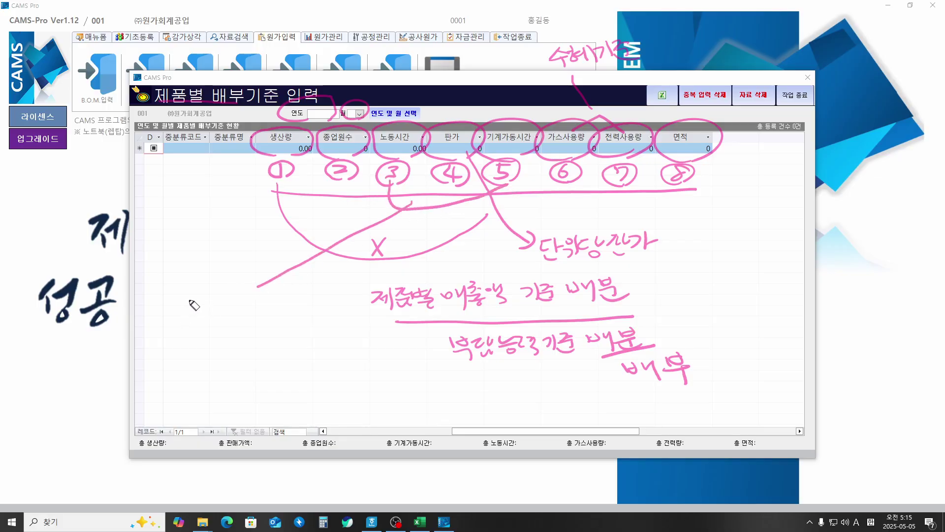
mouse_move(186, 302)
mouse_down()
mouse_move(194, 317)
mouse_move(207, 308)
mouse_move(217, 319)
mouse_move(264, 306)
mouse_up()
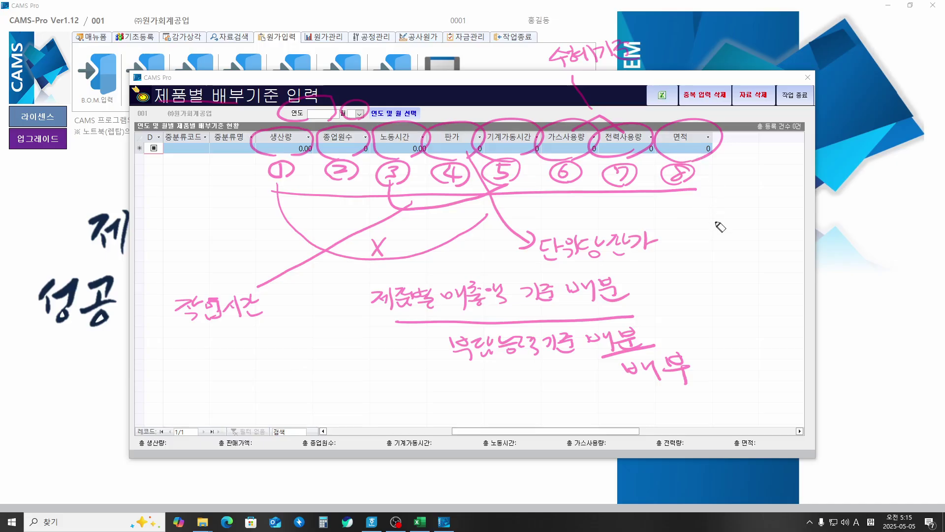
Step: Write 직접재료비 기준 and 직접노무비 기준 as bases 9 and 10
mouse_move(692, 246)
mouse_down()
mouse_move(706, 246)
mouse_move(692, 259)
mouse_up()
mouse_move(699, 252)
mouse_down()
mouse_move(739, 266)
mouse_move(744, 246)
mouse_move(758, 259)
mouse_move(794, 247)
mouse_move(795, 264)
mouse_up()
mouse_move(693, 268)
mouse_down()
mouse_move(813, 236)
mouse_move(736, 268)
mouse_up()
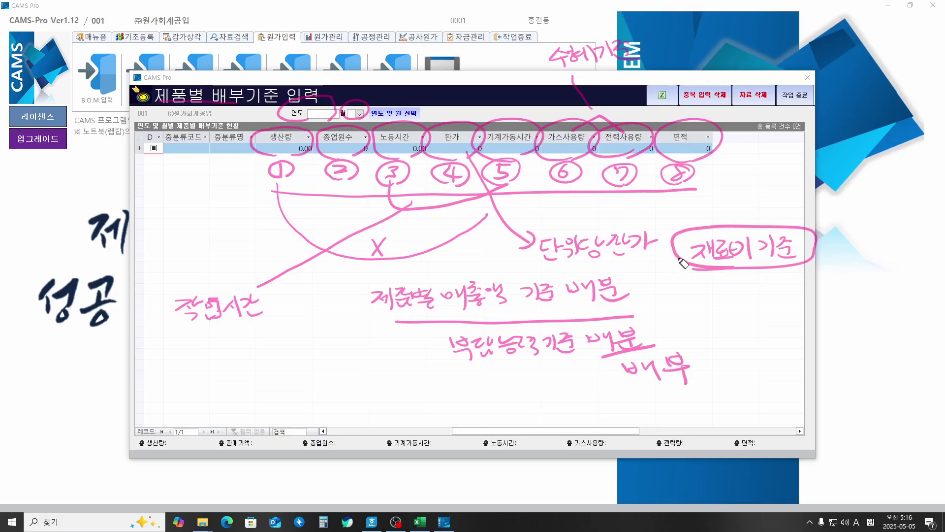
drag(707, 213, 759, 223)
mouse_move(695, 297)
mouse_down()
mouse_move(714, 312)
mouse_move(738, 301)
mouse_move(736, 319)
mouse_move(837, 293)
mouse_move(849, 306)
mouse_up()
mouse_move(709, 326)
mouse_down()
mouse_move(869, 288)
mouse_move(692, 293)
mouse_move(742, 321)
mouse_up()
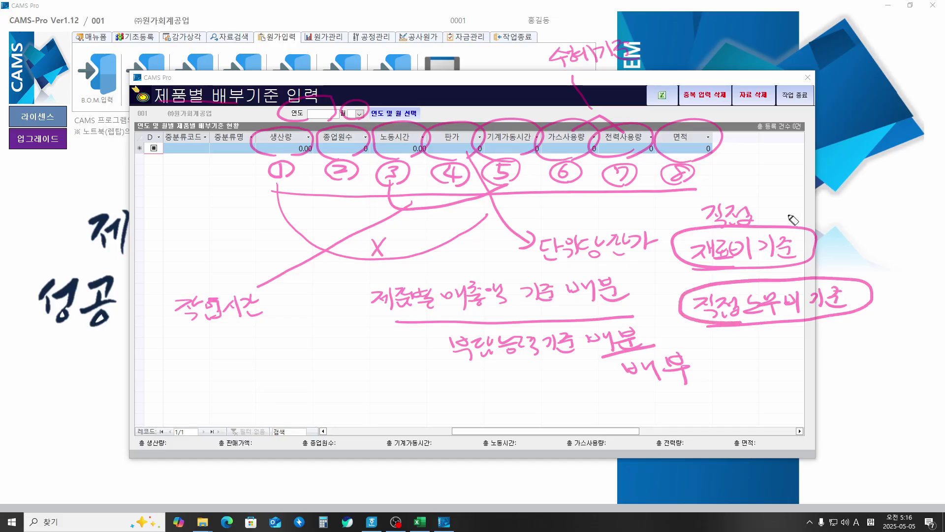
mouse_move(776, 222)
mouse_down()
mouse_move(787, 192)
mouse_move(793, 231)
mouse_up()
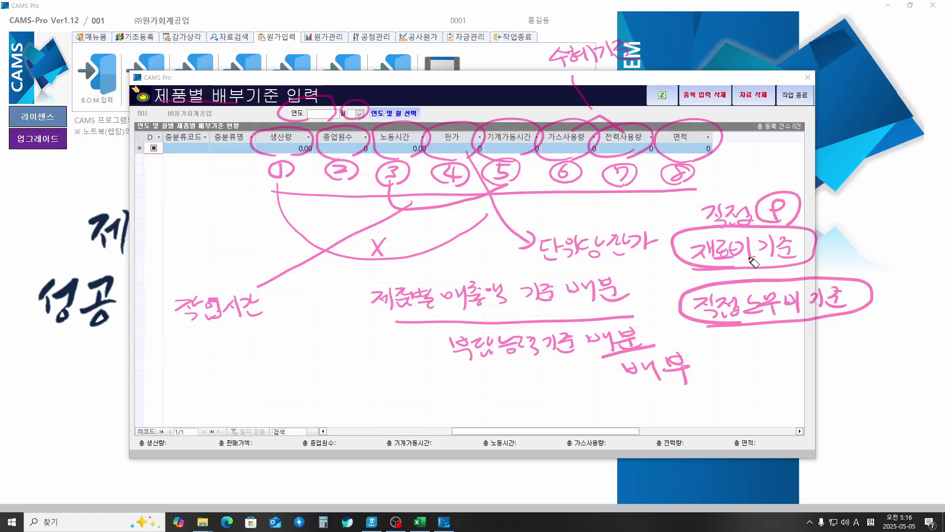
mouse_move(841, 261)
mouse_down()
mouse_move(842, 273)
mouse_move(869, 265)
mouse_up()
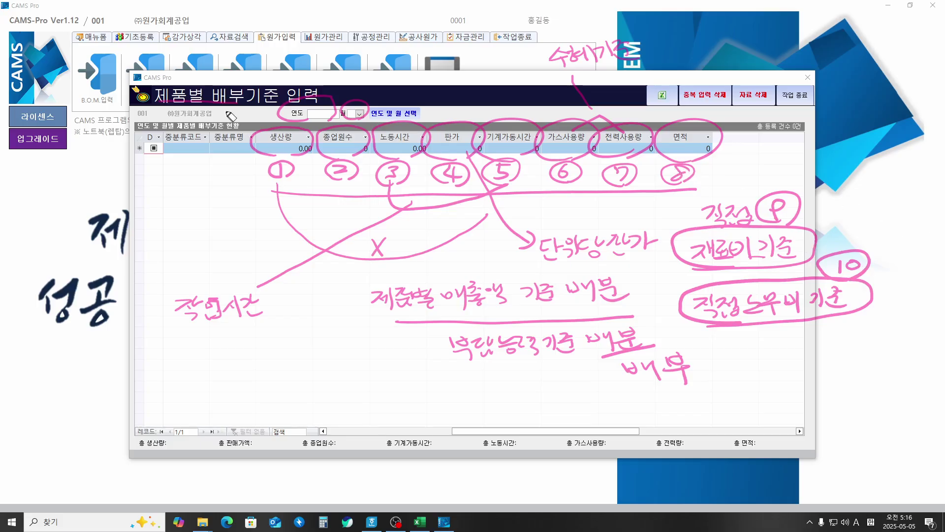
Step: Circle 배부기준 in the title, bracket bases 9 and 10, and note 별도 자동집계
mouse_move(215, 103)
mouse_down()
mouse_move(329, 87)
mouse_move(314, 109)
mouse_up()
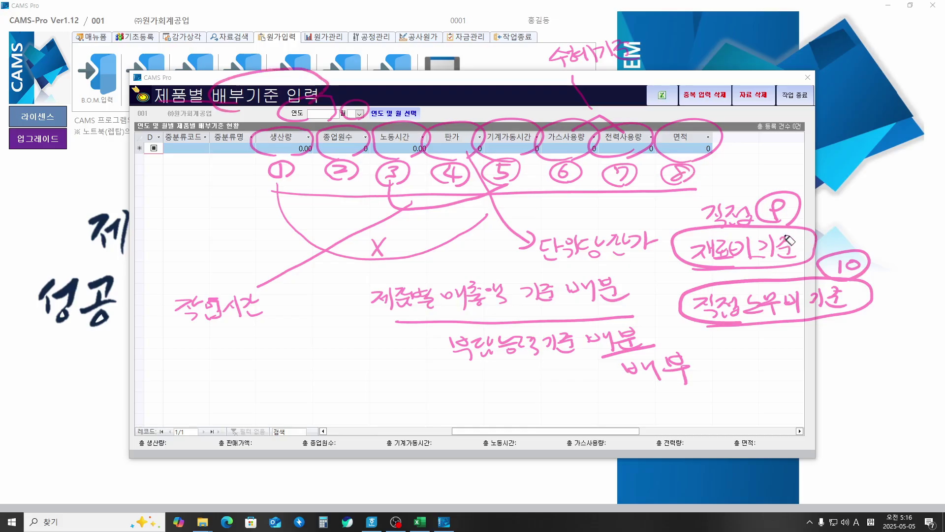
mouse_move(801, 208)
mouse_down()
mouse_move(854, 236)
mouse_move(847, 249)
mouse_up()
drag(690, 264, 684, 295)
mouse_move(752, 332)
mouse_down()
mouse_move(760, 349)
mouse_move(741, 374)
mouse_move(768, 369)
mouse_move(770, 386)
mouse_move(781, 369)
mouse_move(824, 369)
mouse_move(843, 350)
mouse_move(841, 363)
mouse_move(873, 355)
mouse_move(890, 337)
mouse_move(894, 352)
mouse_up()
mouse_move(741, 396)
mouse_down()
mouse_move(900, 370)
mouse_move(893, 378)
mouse_up()
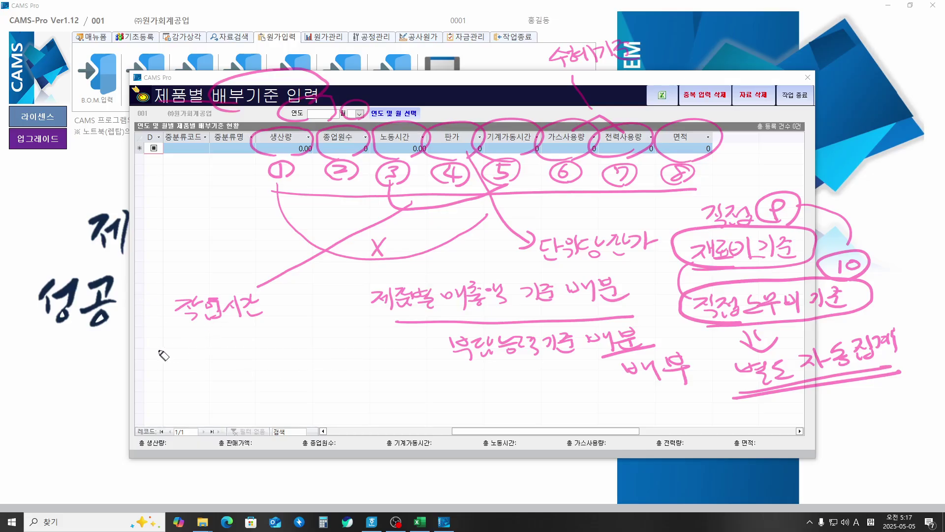
Step: Write notes on 인과관계 allocation, 가액법 (직접재료비, 직접노무비) and 시간법 (노동시간, 기계가동시간)
mouse_move(156, 355)
mouse_down()
mouse_move(146, 357)
mouse_move(206, 357)
mouse_move(216, 346)
mouse_move(224, 360)
mouse_move(296, 343)
mouse_move(299, 358)
mouse_up()
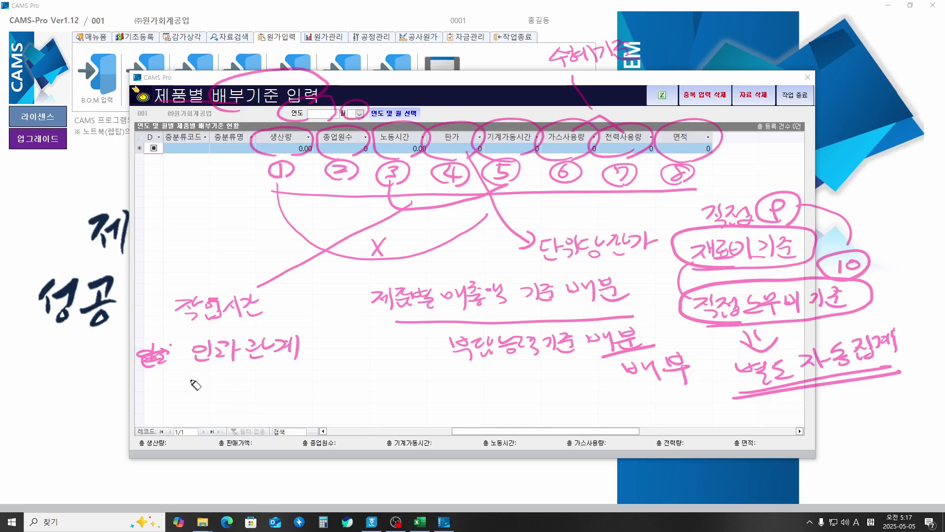
mouse_move(179, 376)
mouse_down()
mouse_move(196, 396)
mouse_move(235, 385)
mouse_move(252, 396)
mouse_move(290, 383)
mouse_move(298, 398)
mouse_move(337, 363)
mouse_move(399, 369)
mouse_move(409, 359)
mouse_up()
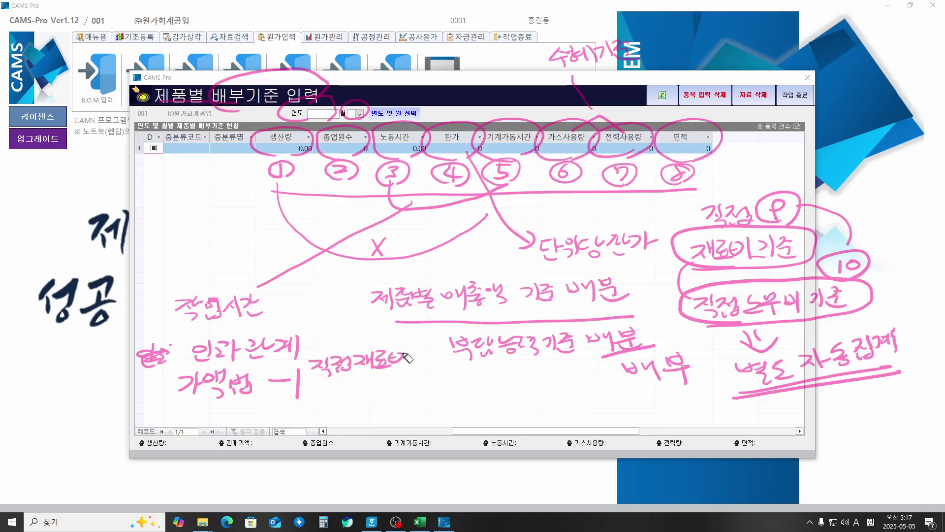
drag(310, 385, 329, 391)
mouse_move(336, 385)
mouse_down()
mouse_move(360, 388)
mouse_move(350, 400)
mouse_move(376, 390)
mouse_move(406, 402)
mouse_move(399, 384)
mouse_up()
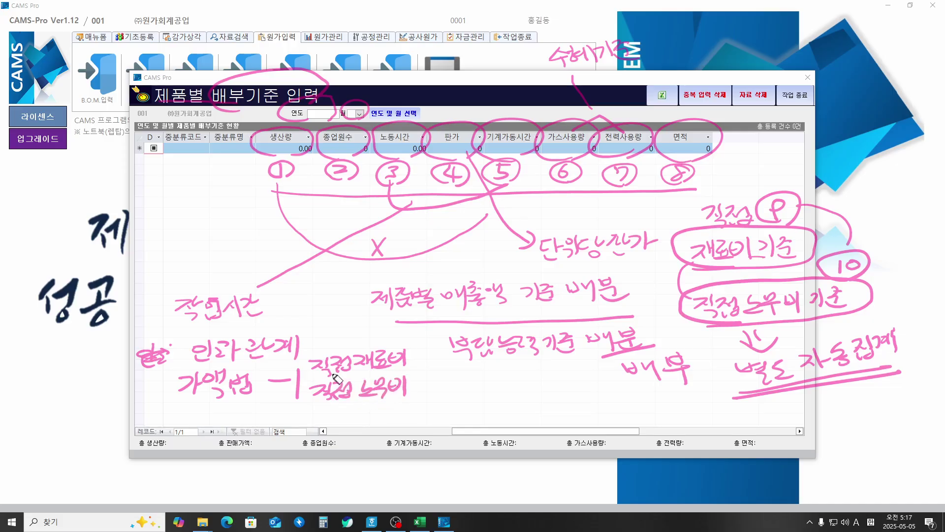
mouse_move(173, 416)
mouse_down()
mouse_move(190, 432)
mouse_move(246, 419)
mouse_move(251, 430)
mouse_move(286, 417)
mouse_move(325, 423)
mouse_move(322, 411)
mouse_move(345, 409)
mouse_move(347, 422)
mouse_move(381, 424)
mouse_move(441, 405)
mouse_move(445, 418)
mouse_move(470, 404)
mouse_move(523, 416)
mouse_move(564, 401)
mouse_move(575, 414)
mouse_move(583, 396)
mouse_move(586, 413)
mouse_up()
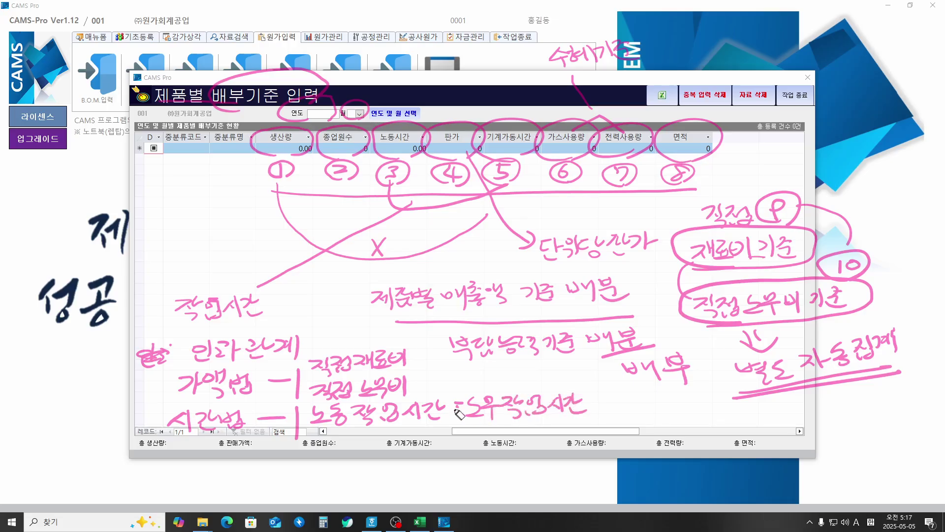
drag(456, 412, 472, 411)
mouse_move(314, 446)
mouse_down()
mouse_move(335, 461)
mouse_move(379, 443)
mouse_move(396, 456)
mouse_move(483, 444)
mouse_up()
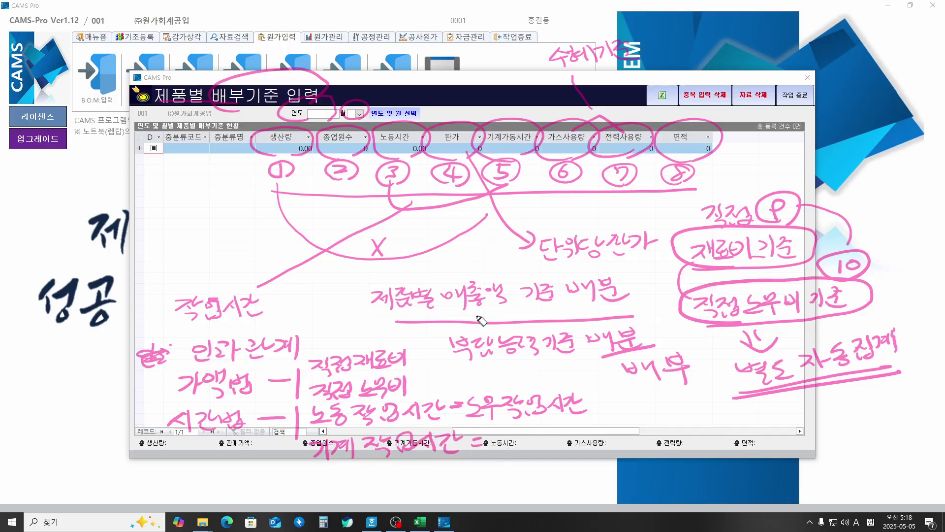
Step: Mark the ability-to-bear, sales-by-product and benefit-basis notes, the gas column and the 면적 column
drag(463, 366, 596, 357)
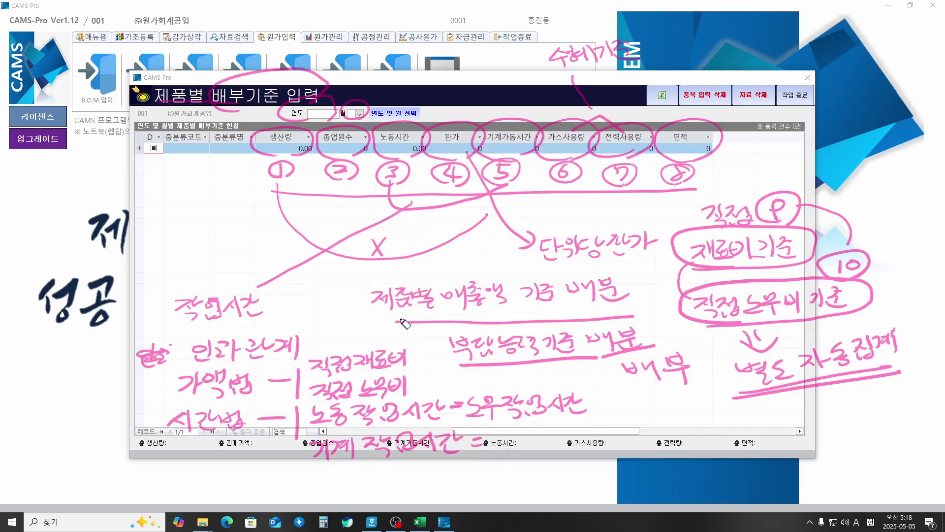
mouse_move(443, 322)
mouse_down()
mouse_move(389, 320)
mouse_move(438, 280)
mouse_move(523, 297)
mouse_move(445, 329)
mouse_up()
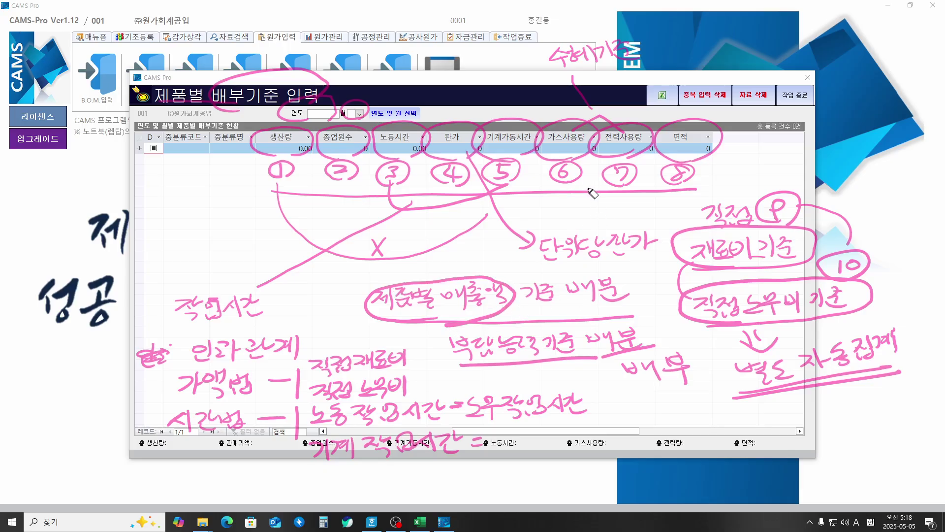
drag(550, 78, 649, 63)
drag(540, 157, 596, 148)
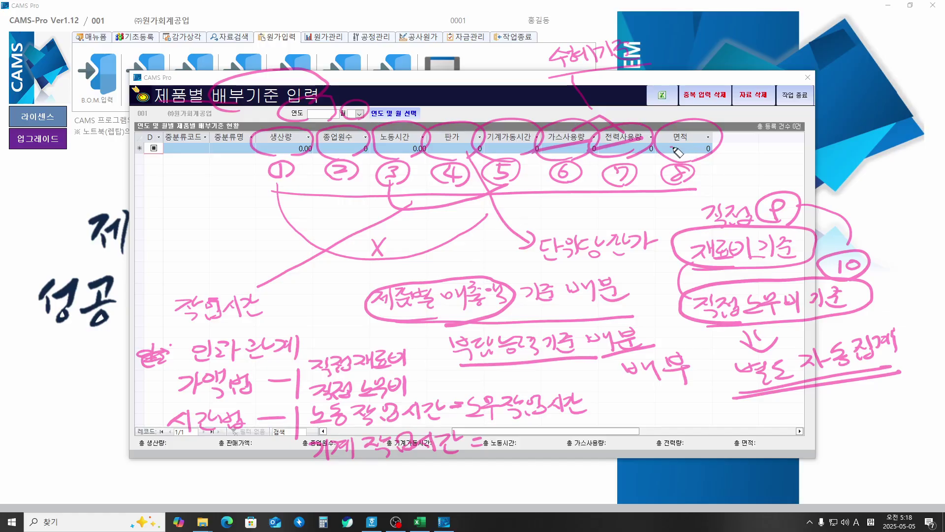
mouse_move(715, 146)
mouse_down()
mouse_move(748, 149)
mouse_move(760, 138)
mouse_move(783, 153)
mouse_move(795, 140)
mouse_move(900, 132)
mouse_up()
mouse_move(765, 164)
mouse_down()
mouse_move(808, 174)
mouse_move(861, 164)
mouse_move(864, 171)
mouse_up()
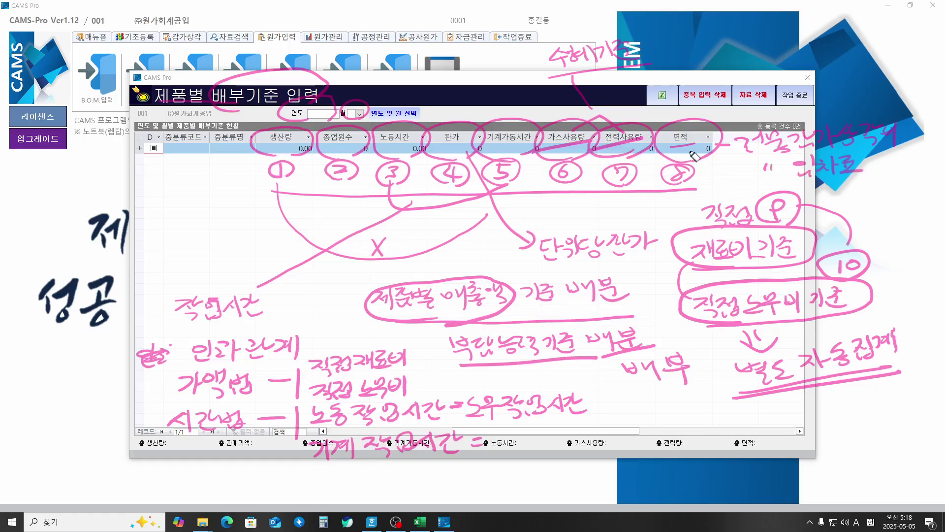
drag(664, 143, 674, 141)
drag(662, 146, 675, 145)
Step: Clear the old notes, circle the 연도/월 selectors and link them to the product code column
key(e)
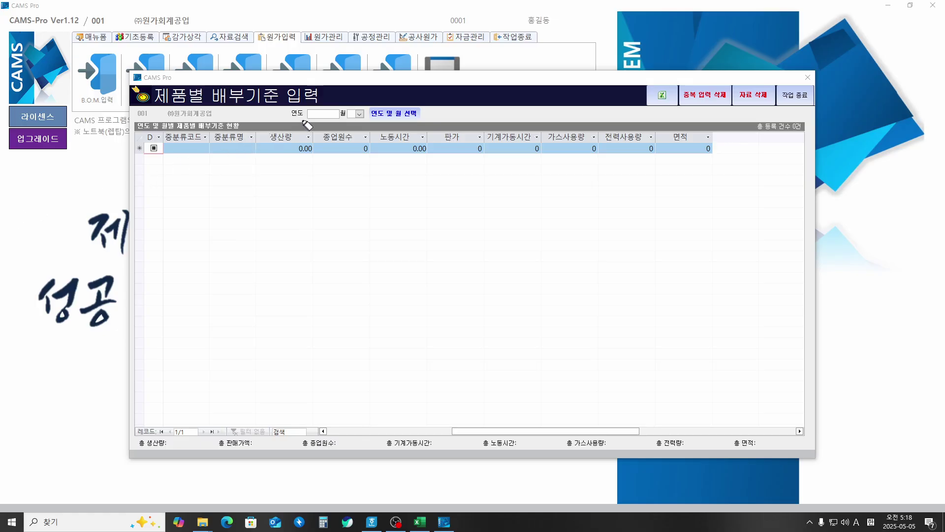
mouse_move(292, 121)
mouse_down()
mouse_move(285, 110)
mouse_move(337, 105)
mouse_move(360, 118)
mouse_move(317, 127)
mouse_move(357, 126)
mouse_move(360, 139)
mouse_move(353, 129)
mouse_up()
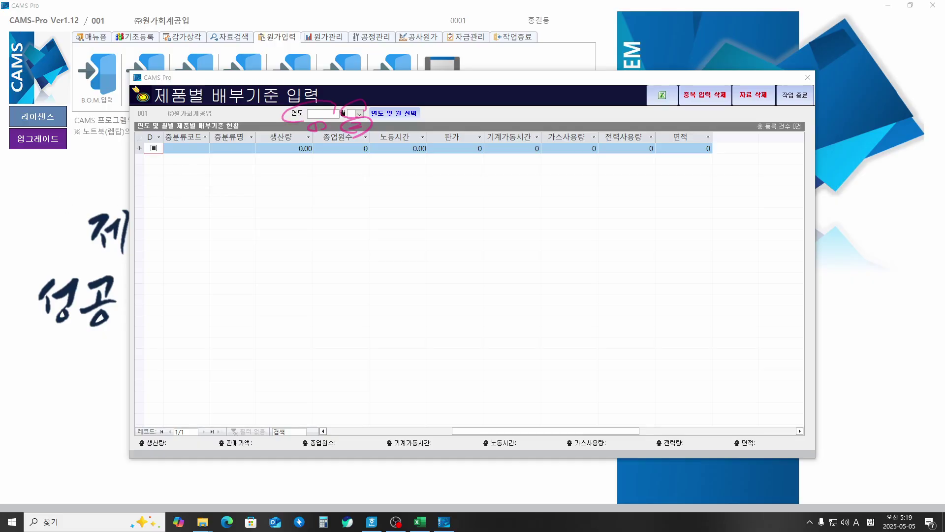
drag(473, 430, 347, 430)
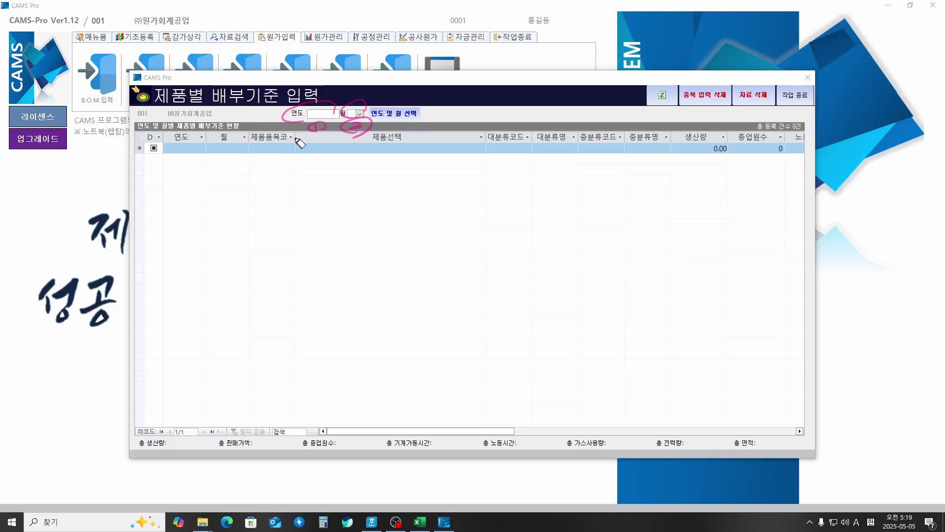
mouse_move(313, 132)
mouse_down()
mouse_move(207, 176)
mouse_move(175, 158)
mouse_move(244, 132)
mouse_move(217, 157)
mouse_up()
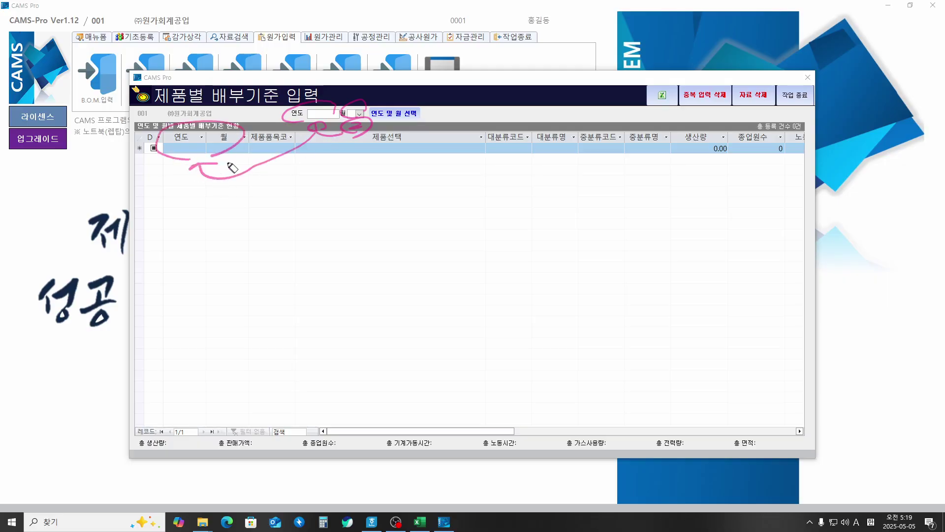
mouse_move(280, 184)
mouse_down()
mouse_move(302, 138)
mouse_move(298, 198)
mouse_move(374, 190)
mouse_move(402, 199)
mouse_move(433, 190)
mouse_move(298, 217)
mouse_move(460, 201)
mouse_up()
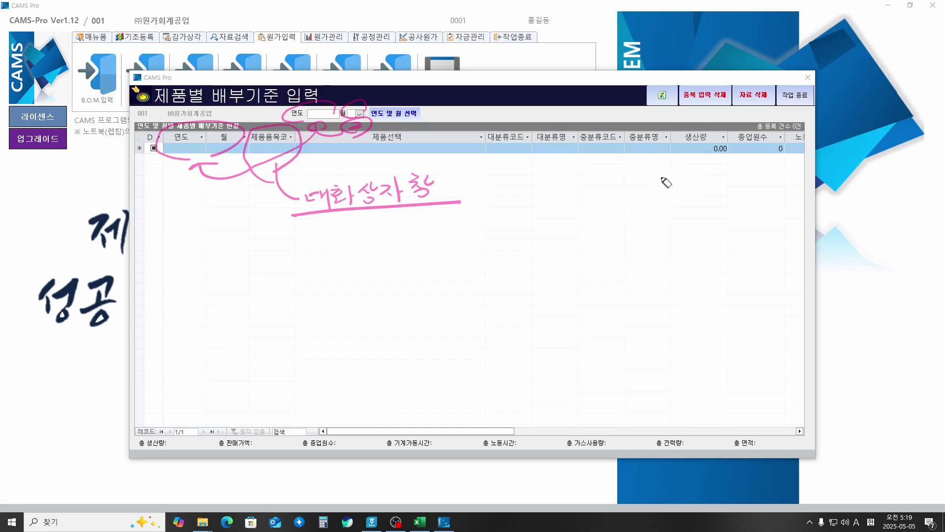
Step: Note that the category columns auto-fill and all eight bases are entered, then erase everything
mouse_move(491, 159)
mouse_down()
mouse_move(611, 132)
mouse_move(640, 153)
mouse_up()
drag(529, 155, 640, 155)
mouse_move(560, 187)
mouse_down()
mouse_move(580, 197)
mouse_move(629, 180)
mouse_move(655, 197)
mouse_up()
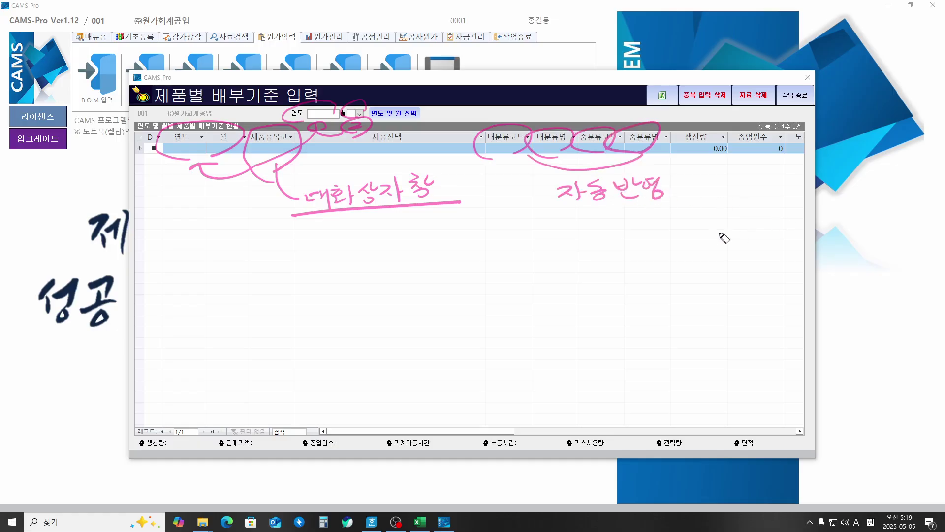
mouse_move(722, 172)
mouse_down()
mouse_move(717, 190)
mouse_move(778, 170)
mouse_move(720, 206)
mouse_move(746, 200)
mouse_move(762, 211)
mouse_move(707, 252)
mouse_move(719, 244)
mouse_move(738, 261)
mouse_move(756, 249)
mouse_move(768, 256)
mouse_move(782, 239)
mouse_move(794, 263)
mouse_up()
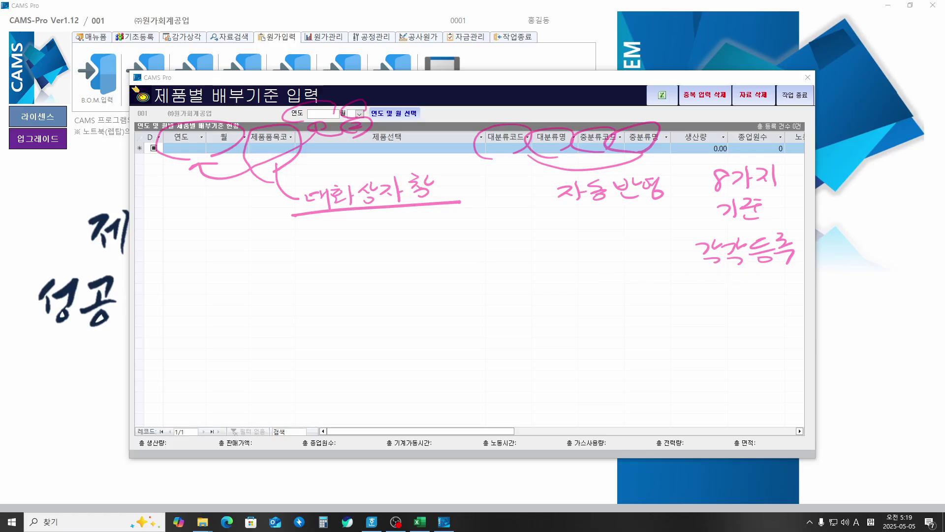
key(Escape)
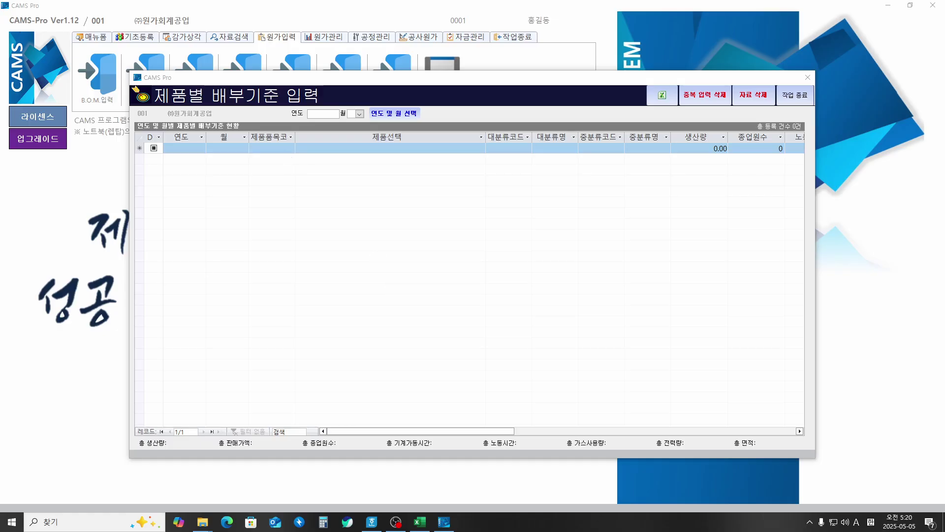
Step: Set the allocation period to year 2025, month 02
click(326, 114)
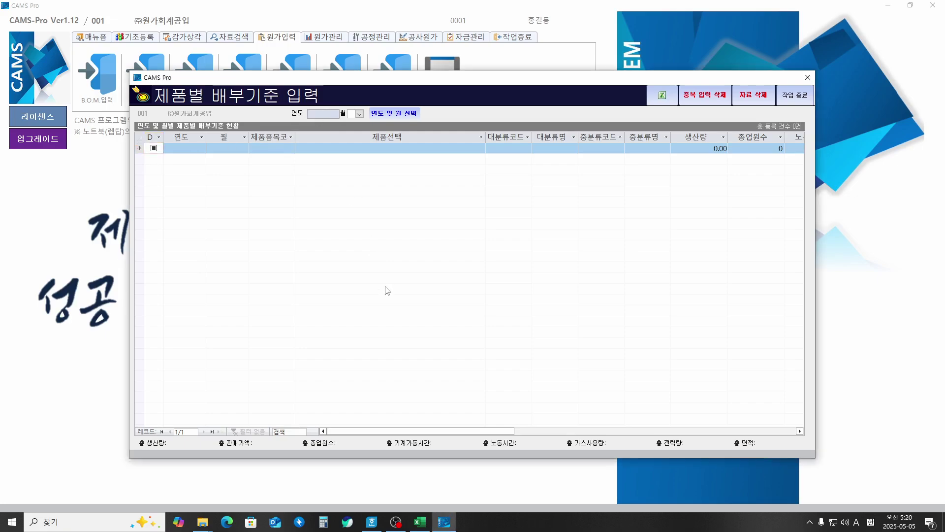
text(2025)
key(Return)
key(Down)
key(Down)
key(Return)
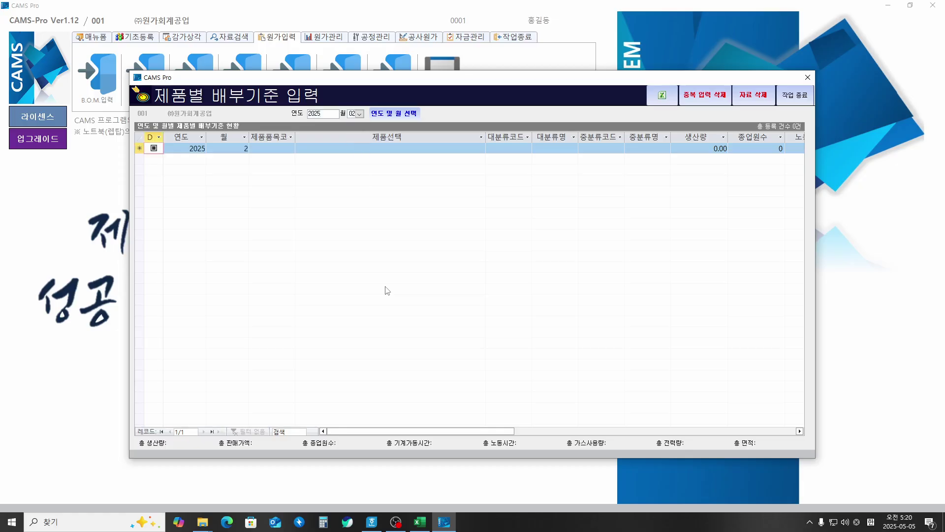
Step: Add 냉장고 (101) with 생산량 100 and 판가 1,200,000
key(Return)
key(Return)
key(Return)
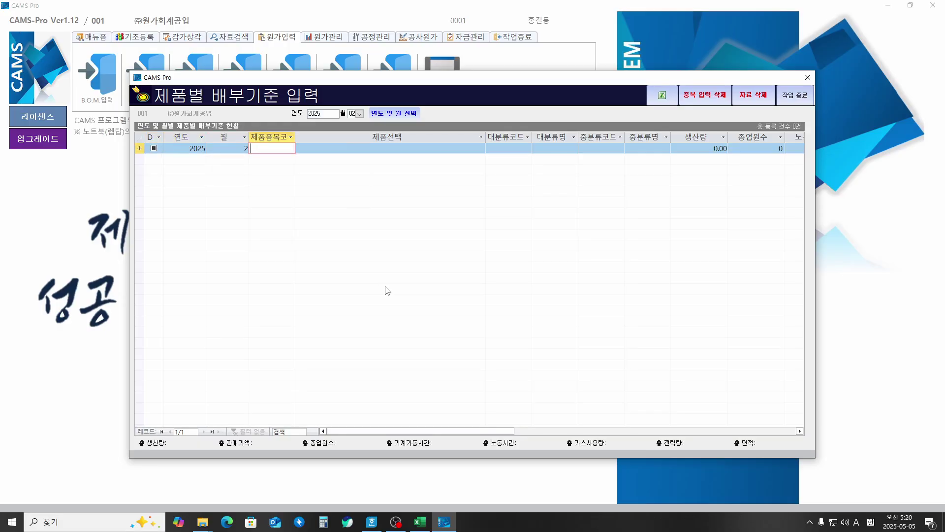
key(Return)
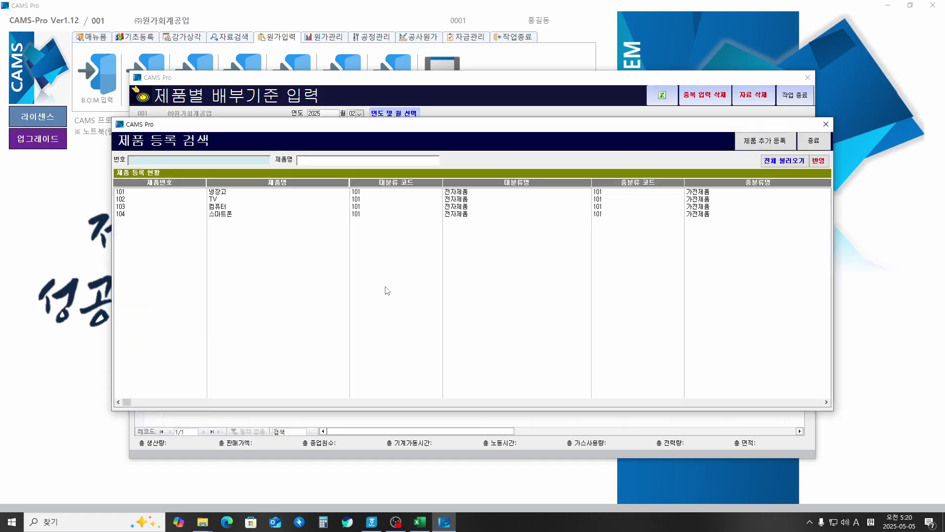
key(Return)
key(Return)
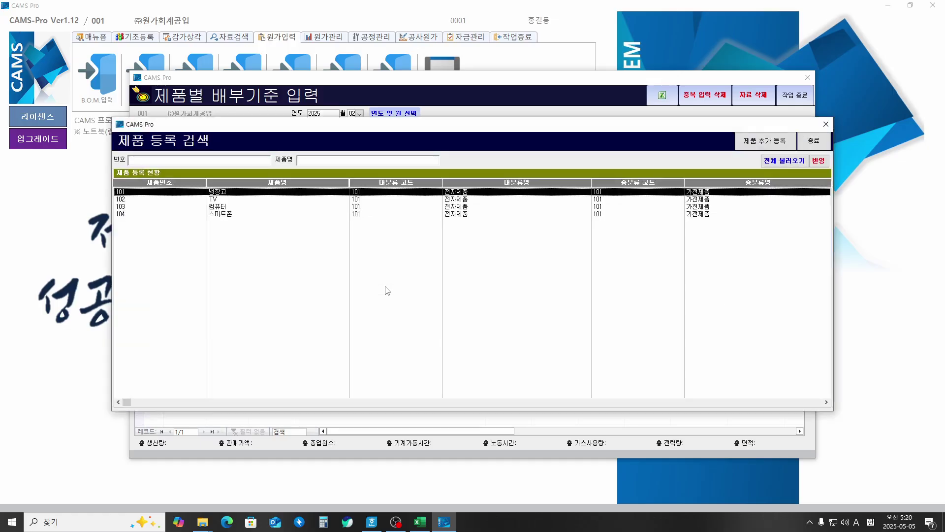
key(Return)
key(Return)
key(Return)
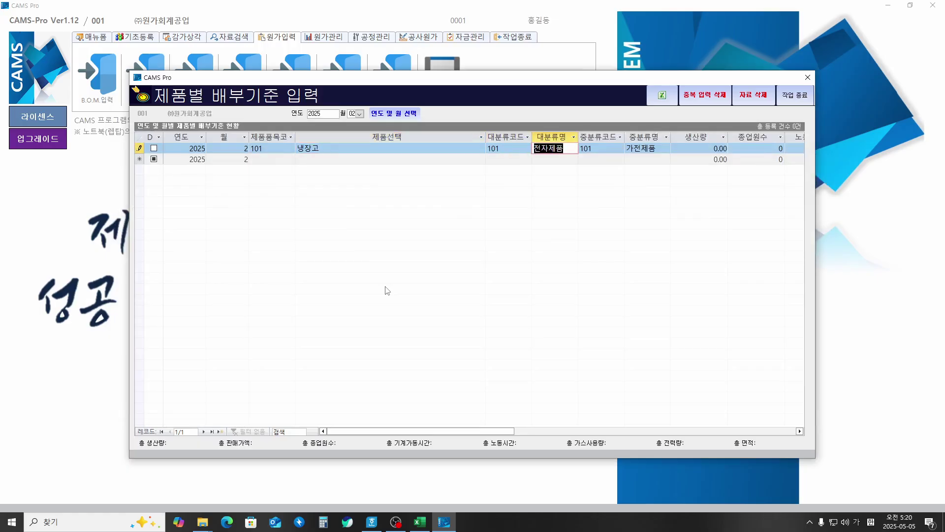
key(Return)
key(Return)
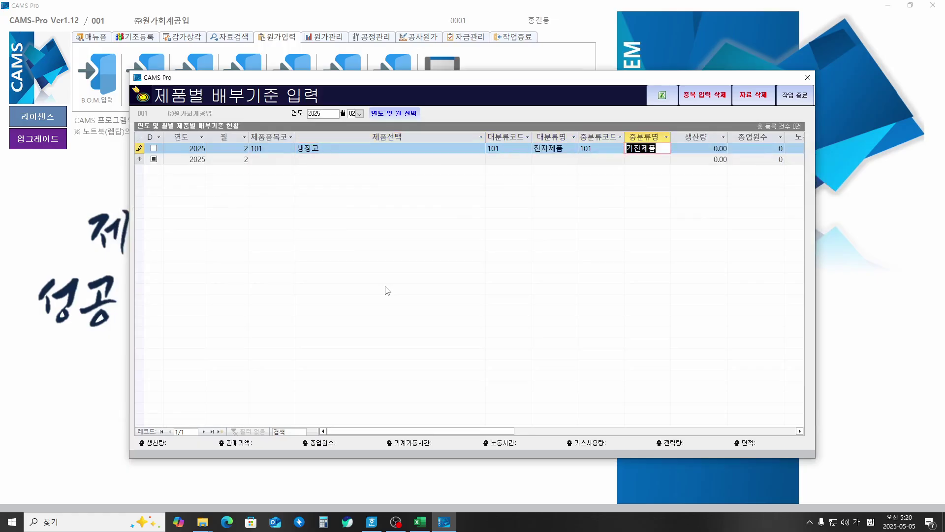
key(Return)
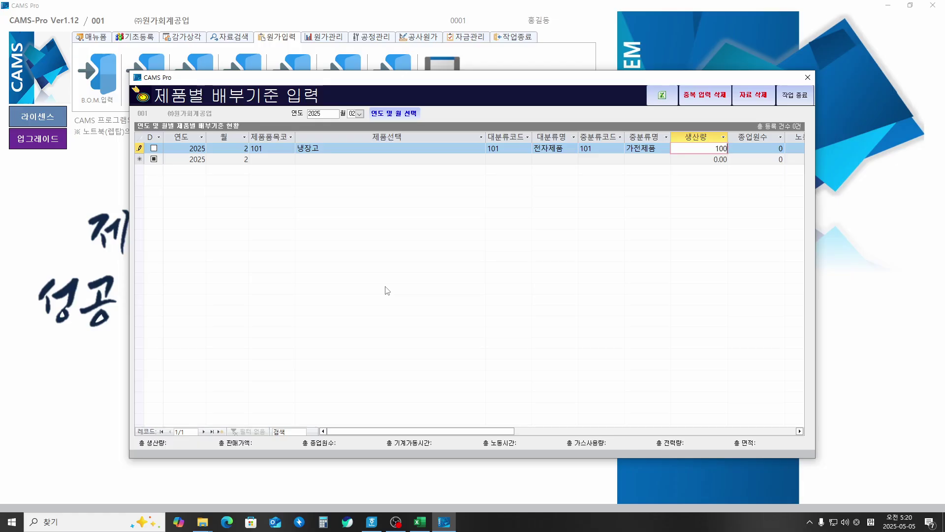
key(Return)
key(Return)
key(Return)
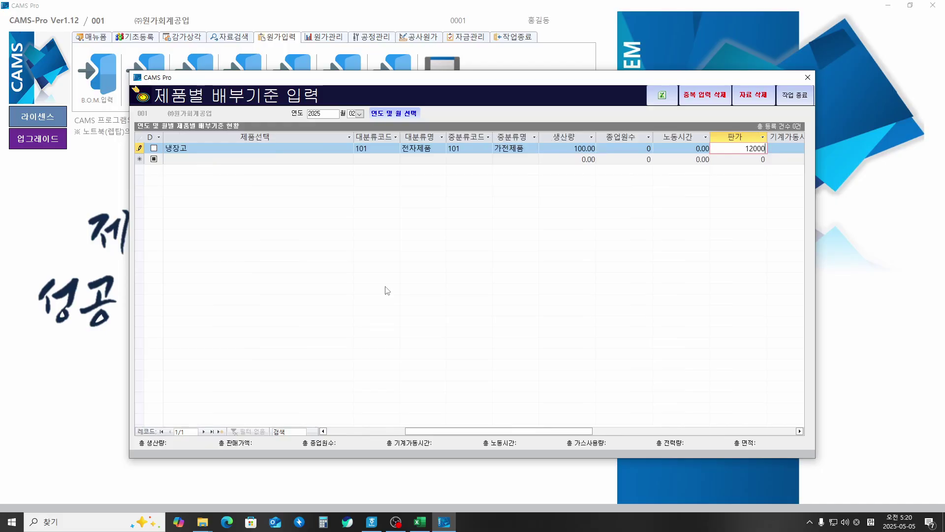
key(Return)
key(Return)
key(Return)
key(Return)
key(Return)
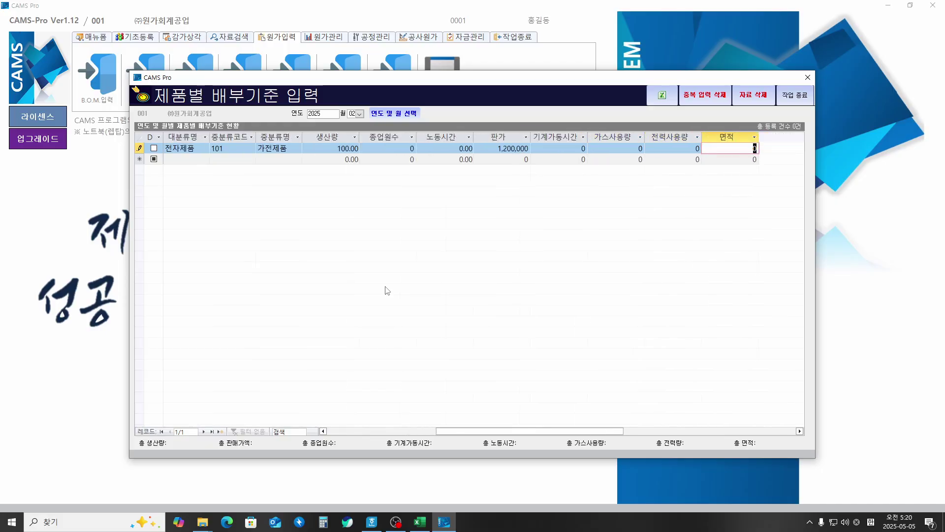
key(Return)
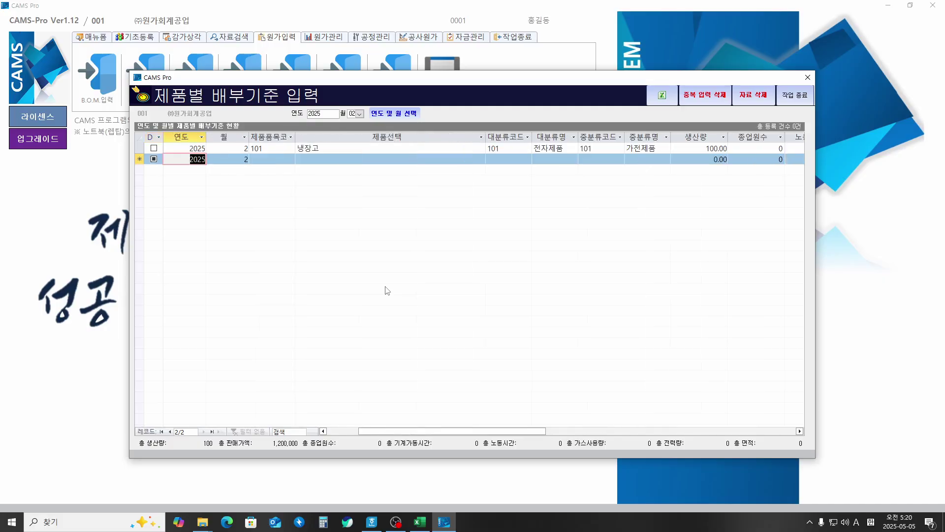
Step: Add 102 TV with output 600 and price 1,000,000
key(Return)
key(Return)
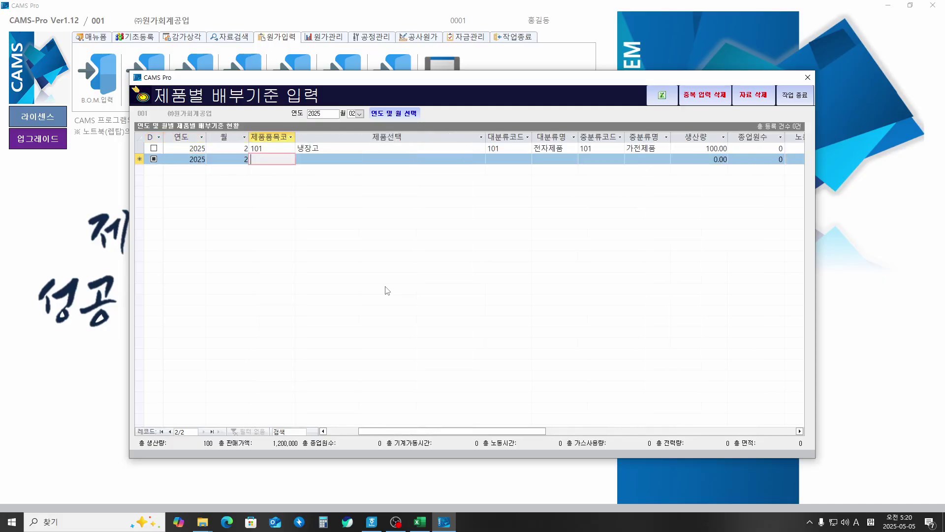
key(Tab)
key(Tab)
key(Down)
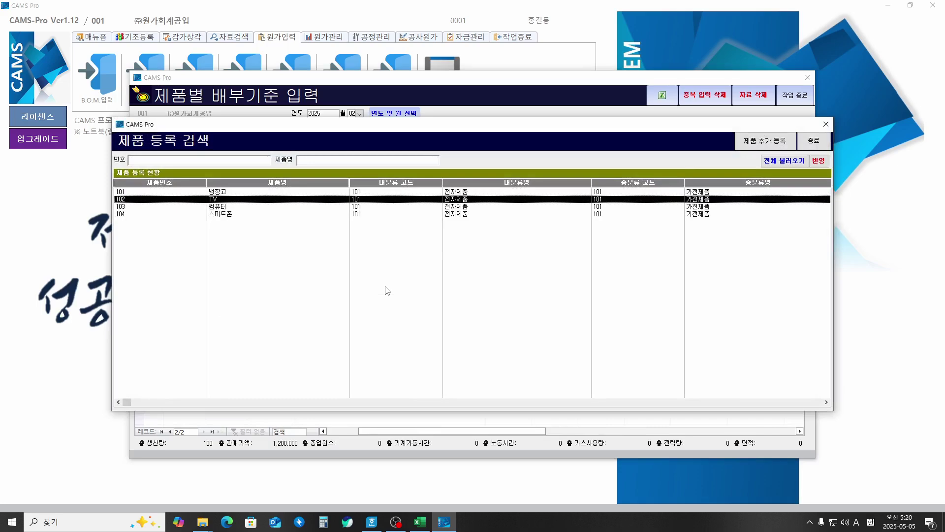
key(Return)
key(Return)
key(Return)
key(Return)
key(Return)
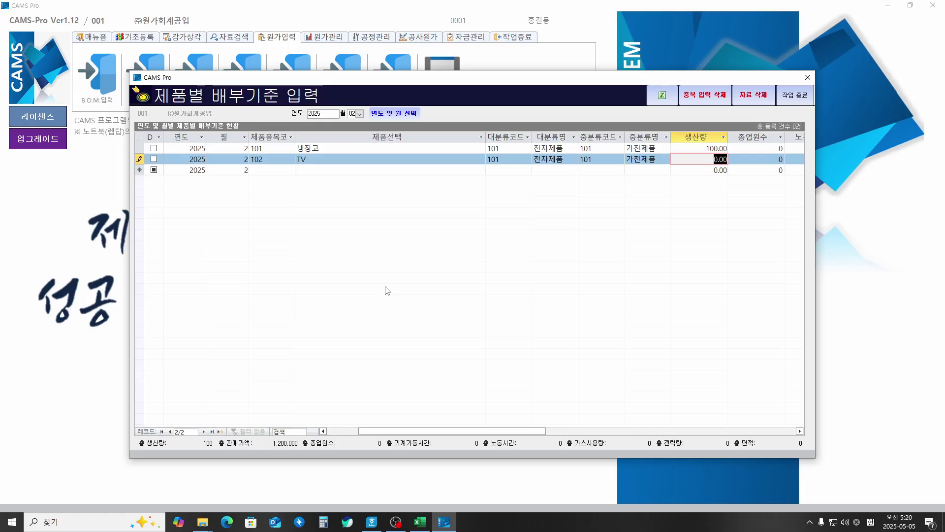
key(Return)
key(Return)
key(Return)
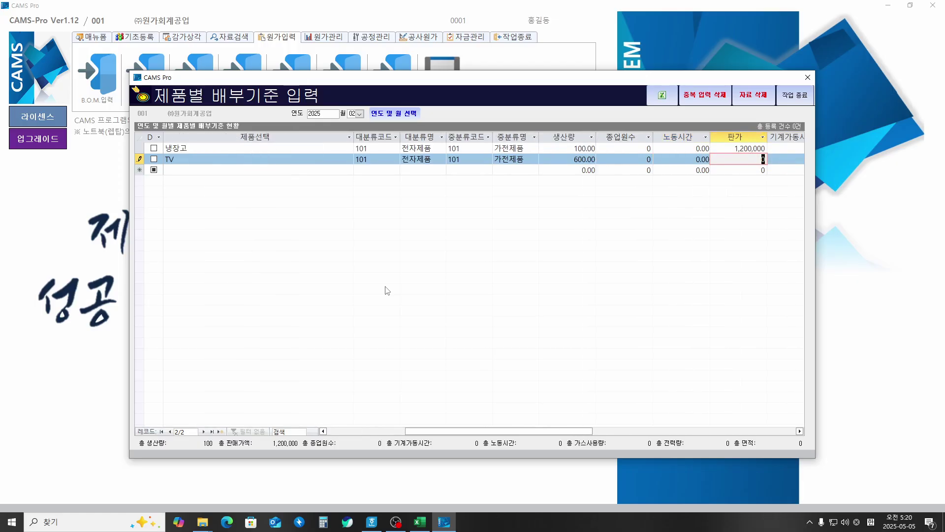
text(1)
key(Return)
key(Return)
Step: Add 103 컴퓨터 with output 150 and price 1,500,000
key(Tab)
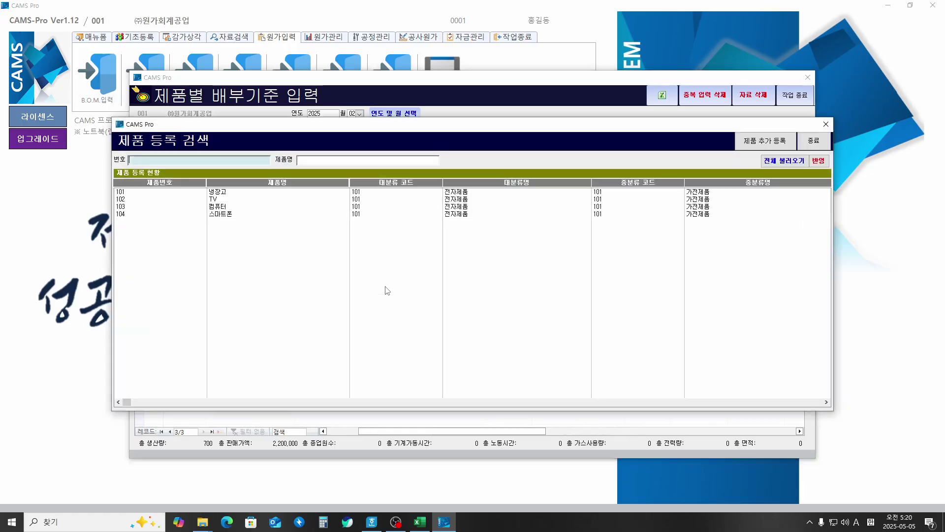
key(Down)
key(Down)
key(Down)
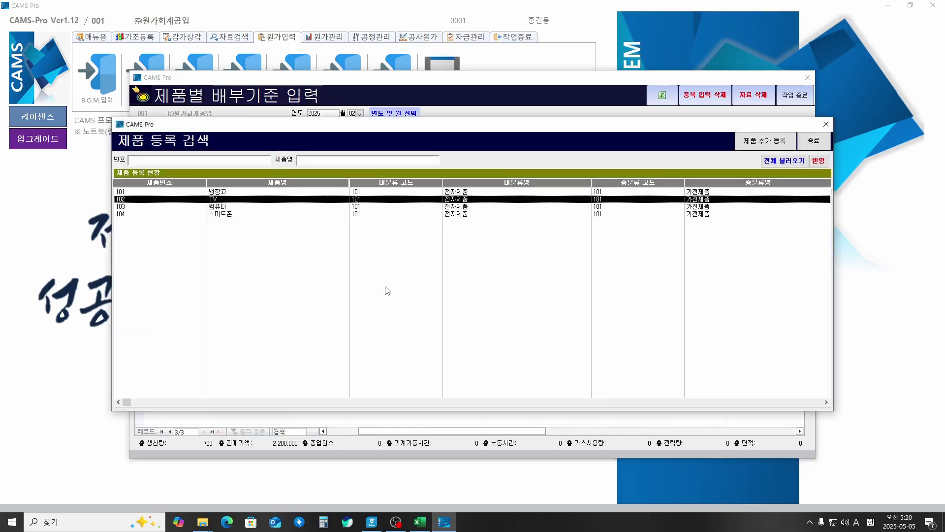
key(Return)
key(Tab)
key(Tab)
key(Tab)
key(Tab)
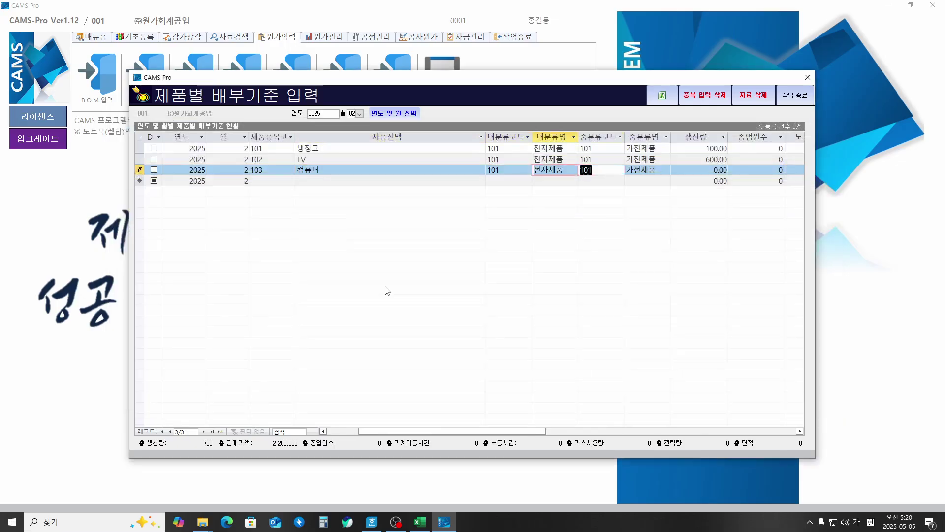
key(Tab)
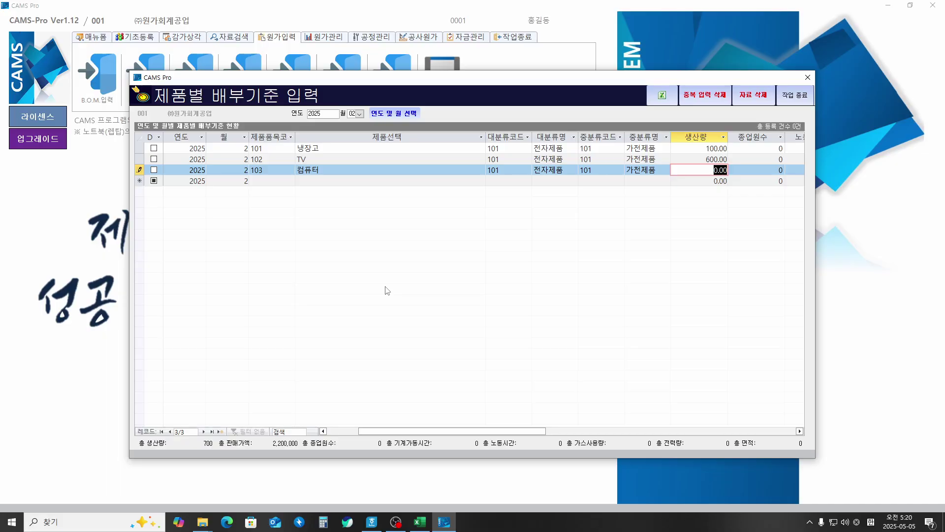
text(150)
key(Tab)
key(Tab)
key(Tab)
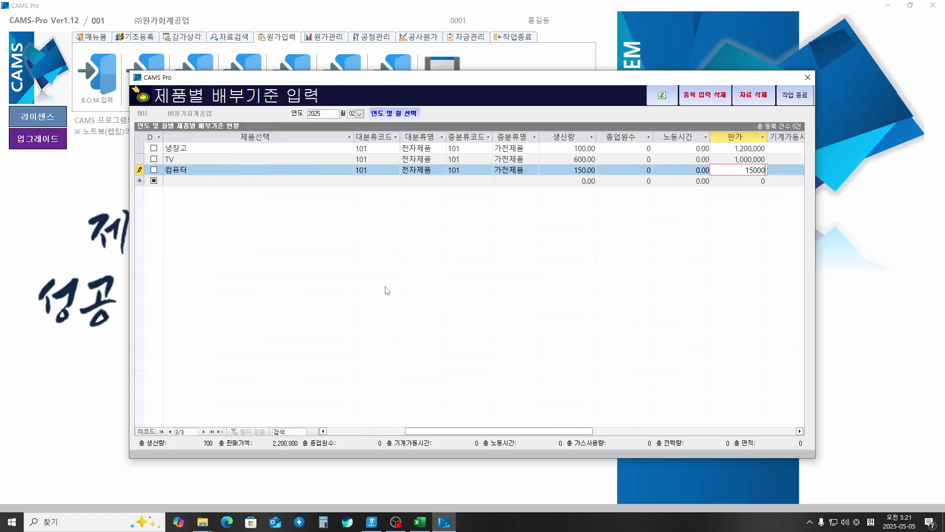
key(Tab)
Step: Add 104 스마트폰 with output 300 and price 1,200,000
key(Tab)
key(Tab)
key(Tab)
key(Tab)
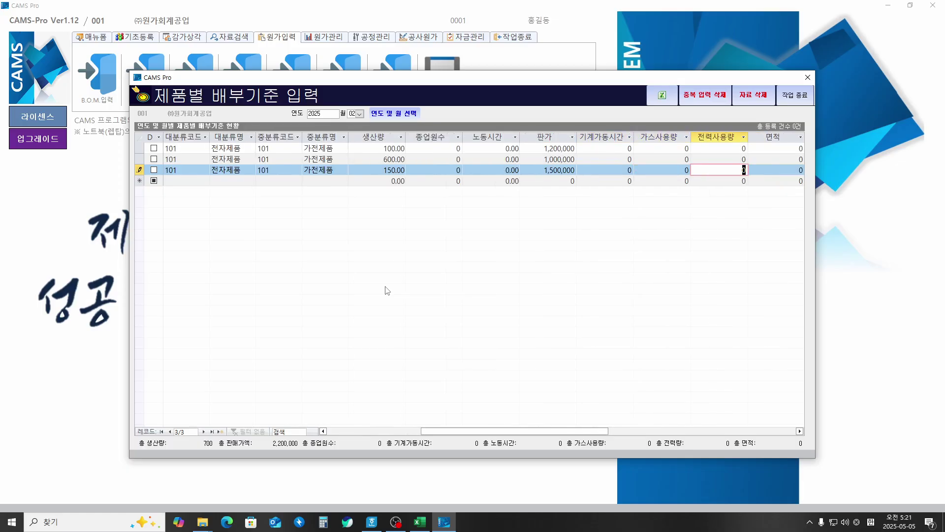
key(Tab)
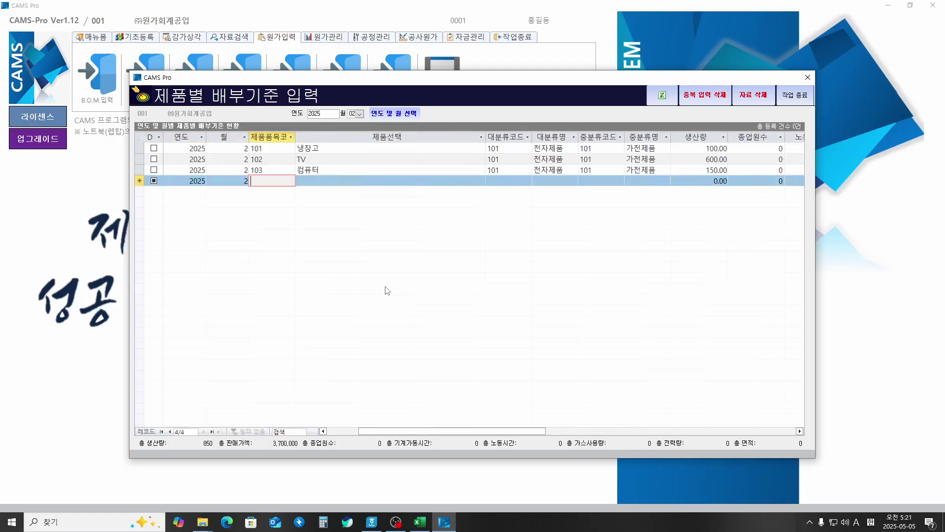
key(Tab)
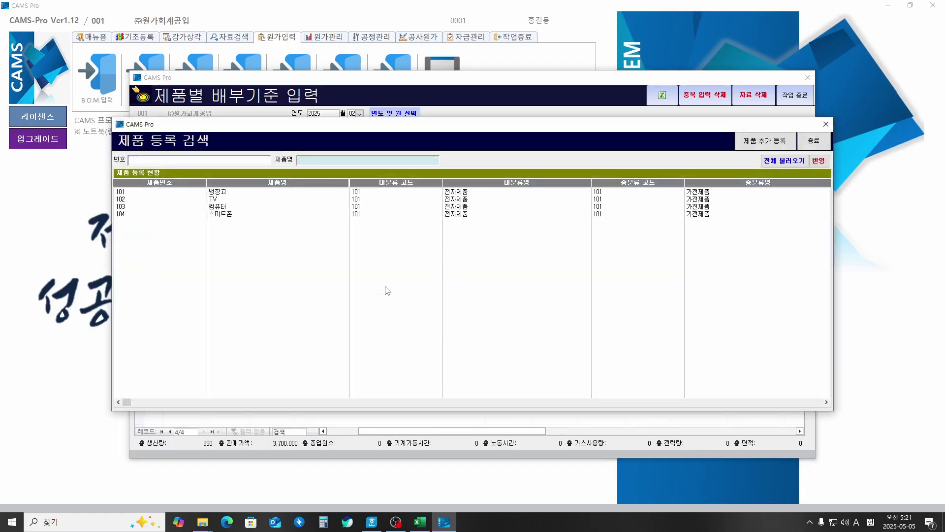
key(Tab)
key(Down)
key(Down)
key(Down)
key(Tab)
key(Return)
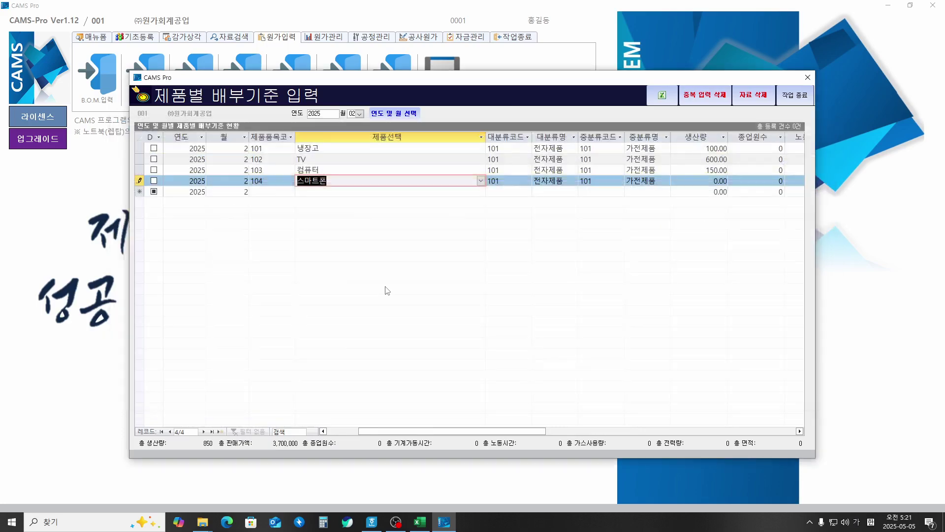
key(Tab)
key(Tab)
key(Tab)
key(Tab)
key(Tab)
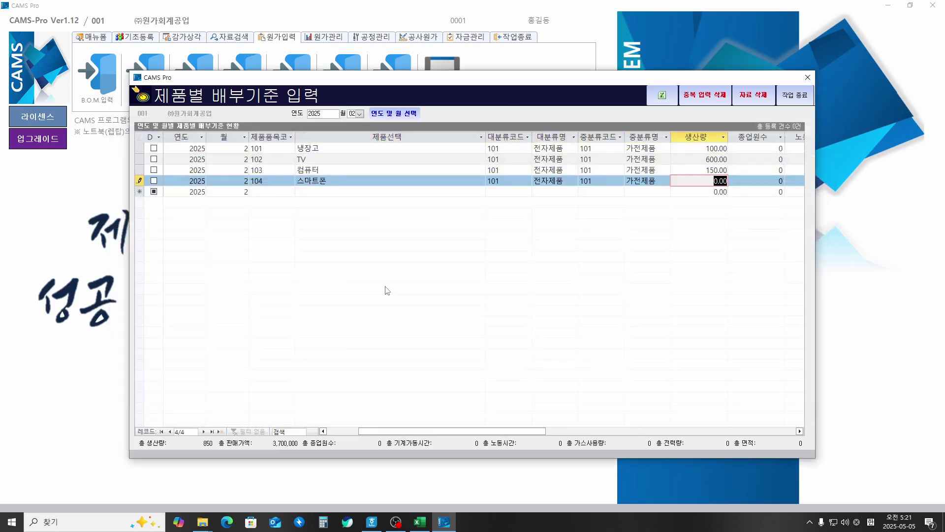
key(Tab)
key(Tab)
key(Tab)
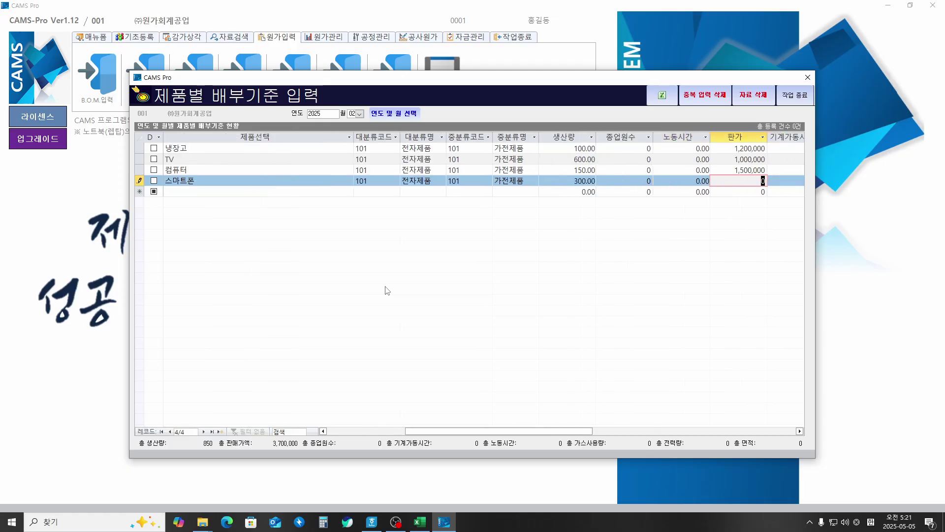
text(12000)
key(Tab)
key(Tab)
key(Tab)
key(Tab)
key(Tab)
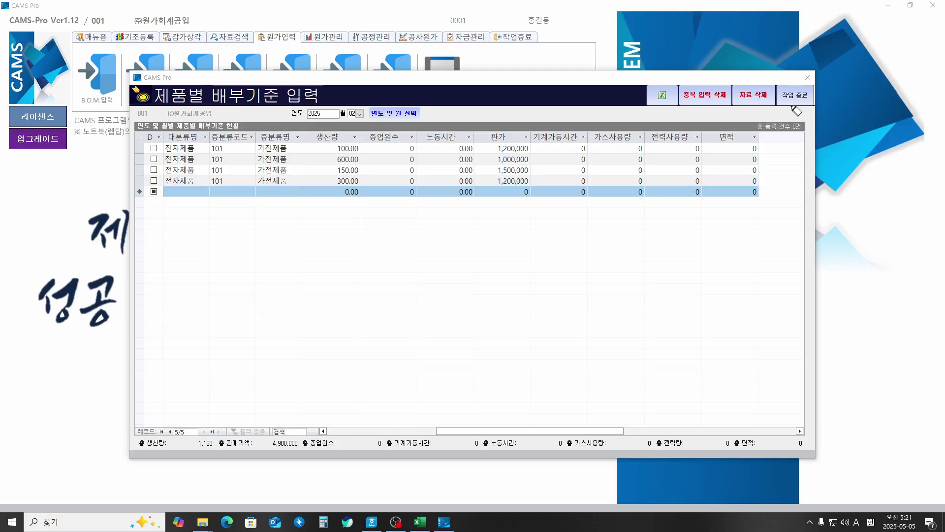
mouse_move(796, 111)
mouse_down()
mouse_move(777, 94)
mouse_move(808, 82)
mouse_move(822, 102)
mouse_move(796, 111)
mouse_move(803, 120)
mouse_up()
Step: Close 제품별 배부기준 입력 and open 제조경비 입력 및 기간비용 입력 from 원가입력
click(795, 96)
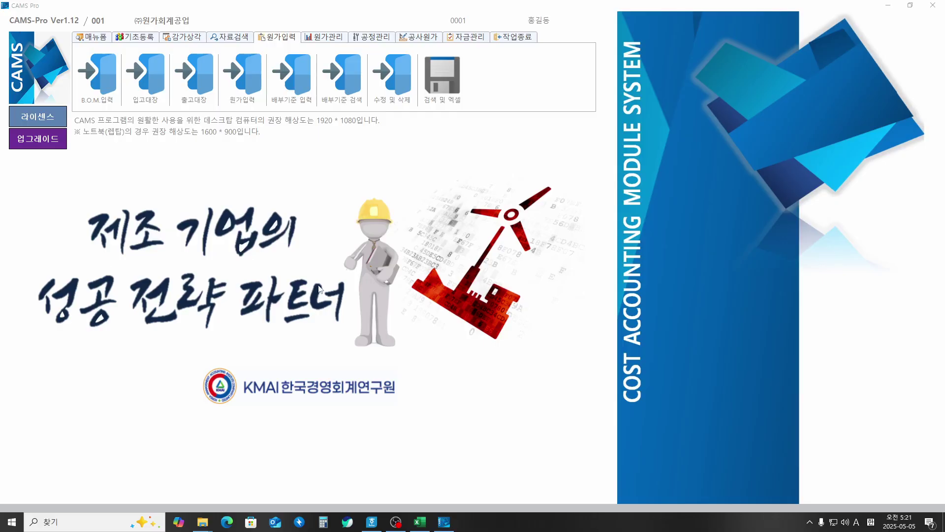
click(248, 73)
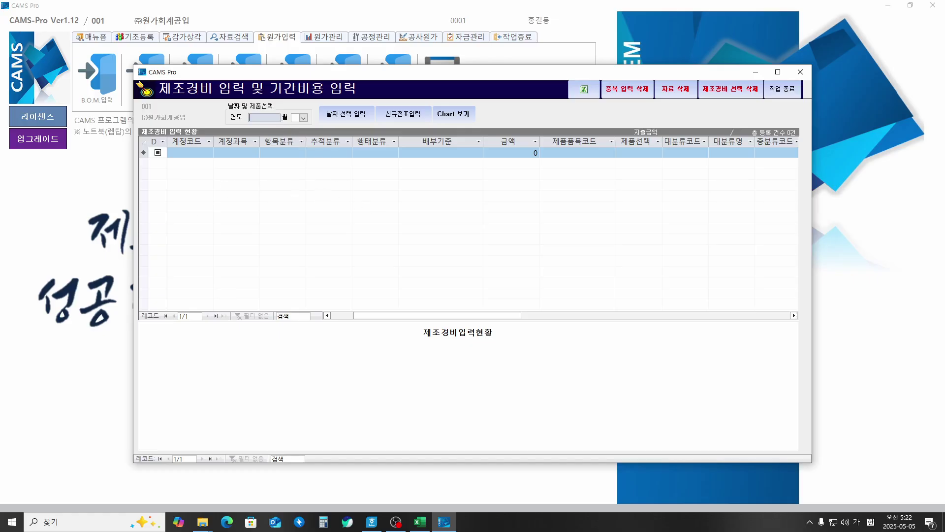
click(379, 340)
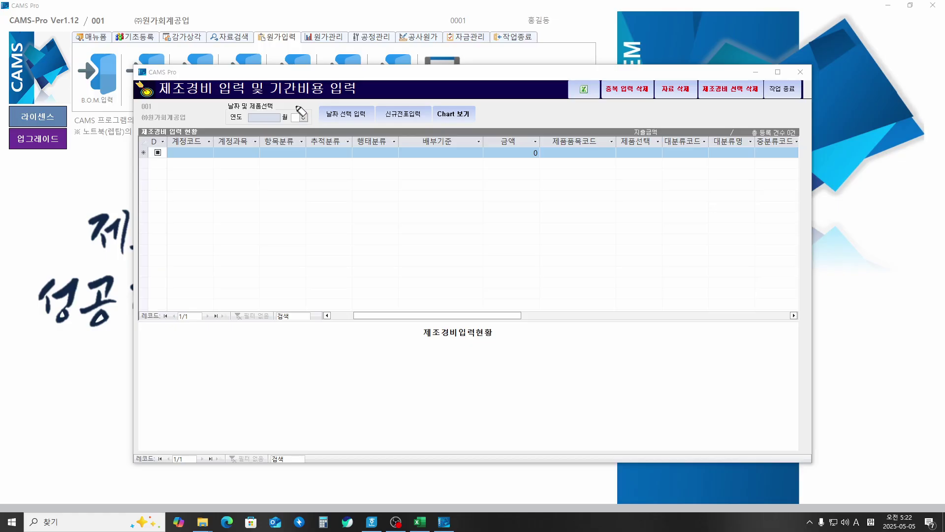
Step: Annotate period costs: accrual basis, income statement, selling/administrative, non-operating and interest expenses
drag(294, 105, 315, 105)
mouse_move(327, 96)
mouse_down()
mouse_move(253, 80)
mouse_move(477, 178)
mouse_move(488, 168)
mouse_move(491, 183)
mouse_move(536, 169)
mouse_move(624, 172)
mouse_move(640, 159)
mouse_move(659, 180)
mouse_move(640, 193)
mouse_move(726, 193)
mouse_move(746, 168)
mouse_move(747, 194)
mouse_up()
drag(664, 203, 746, 195)
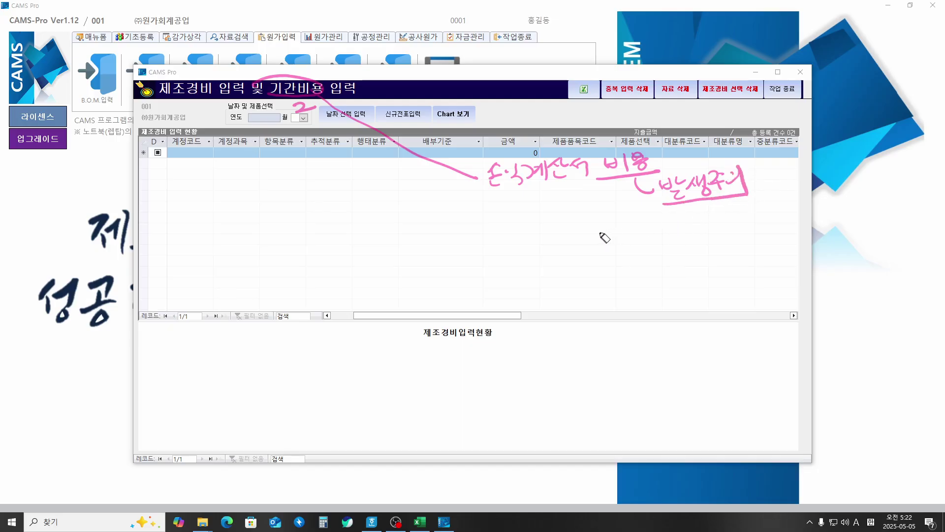
drag(496, 195, 588, 186)
mouse_move(554, 200)
mouse_down()
mouse_move(542, 212)
mouse_move(555, 228)
mouse_move(590, 216)
mouse_move(636, 220)
mouse_move(645, 233)
mouse_move(696, 221)
mouse_move(700, 234)
mouse_move(715, 218)
mouse_move(778, 217)
mouse_move(792, 207)
mouse_move(794, 224)
mouse_up()
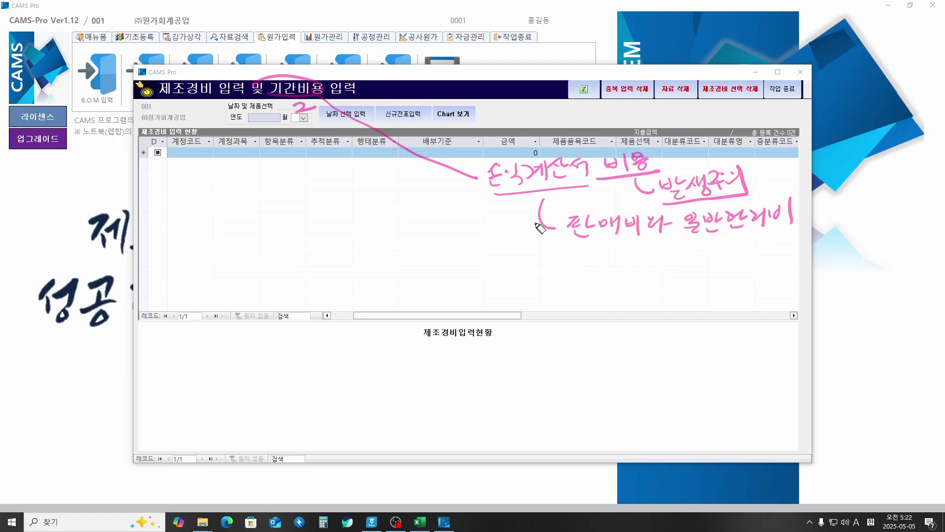
mouse_move(539, 222)
mouse_down()
mouse_move(576, 268)
mouse_move(654, 268)
mouse_move(666, 279)
mouse_move(685, 261)
mouse_move(712, 264)
mouse_move(709, 276)
mouse_move(737, 260)
mouse_move(743, 268)
mouse_move(790, 254)
mouse_move(798, 266)
mouse_up()
drag(574, 291, 803, 277)
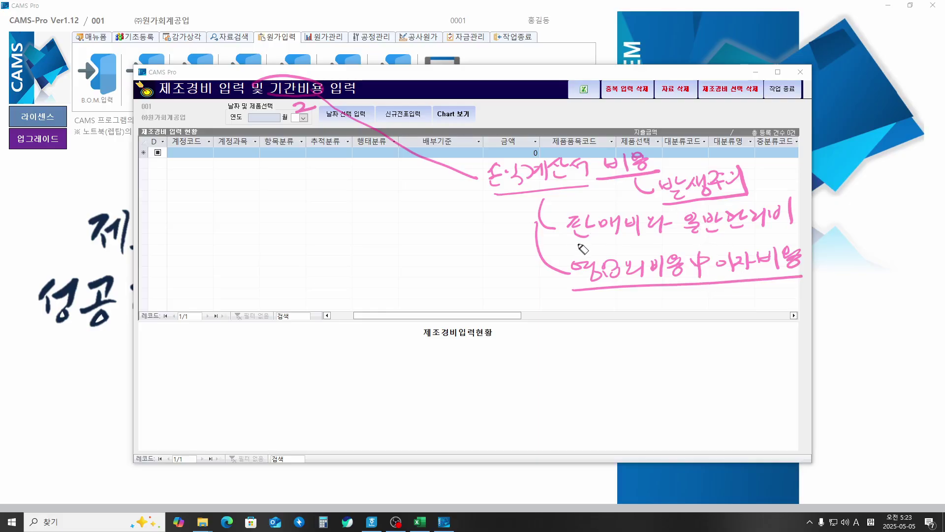
drag(564, 241, 783, 234)
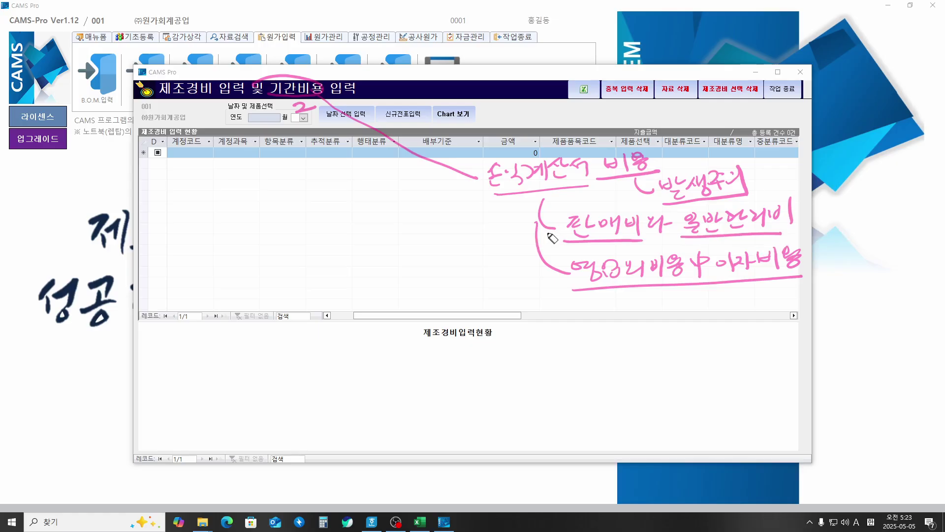
Step: Label them operating expenses, add a note about registering accounts, then erase all annotations
drag(558, 227, 459, 223)
mouse_move(369, 211)
mouse_down()
mouse_move(391, 209)
mouse_move(394, 227)
mouse_move(413, 201)
mouse_move(443, 217)
mouse_up()
mouse_move(368, 237)
mouse_down()
mouse_move(461, 222)
mouse_move(471, 229)
mouse_up()
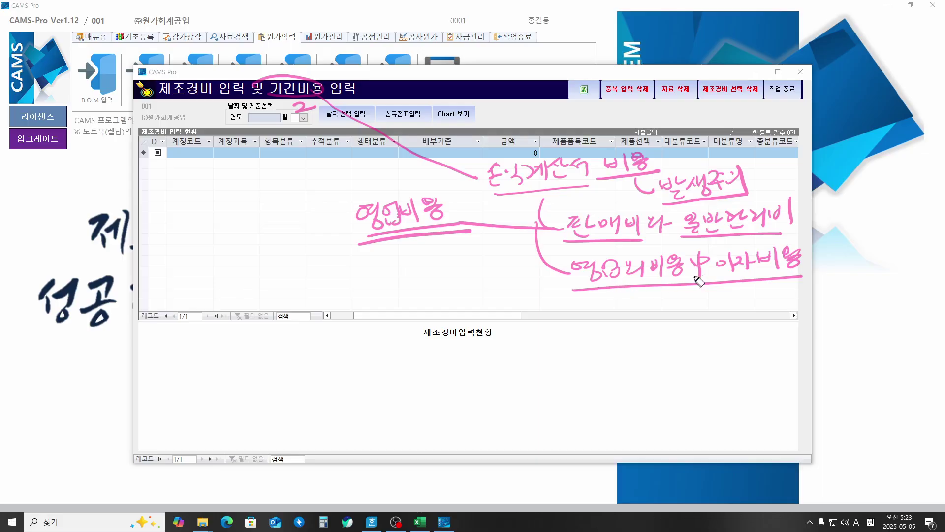
drag(718, 274, 799, 272)
mouse_move(739, 280)
mouse_down()
mouse_move(752, 302)
mouse_move(824, 293)
mouse_move(832, 304)
mouse_up()
drag(800, 207, 779, 270)
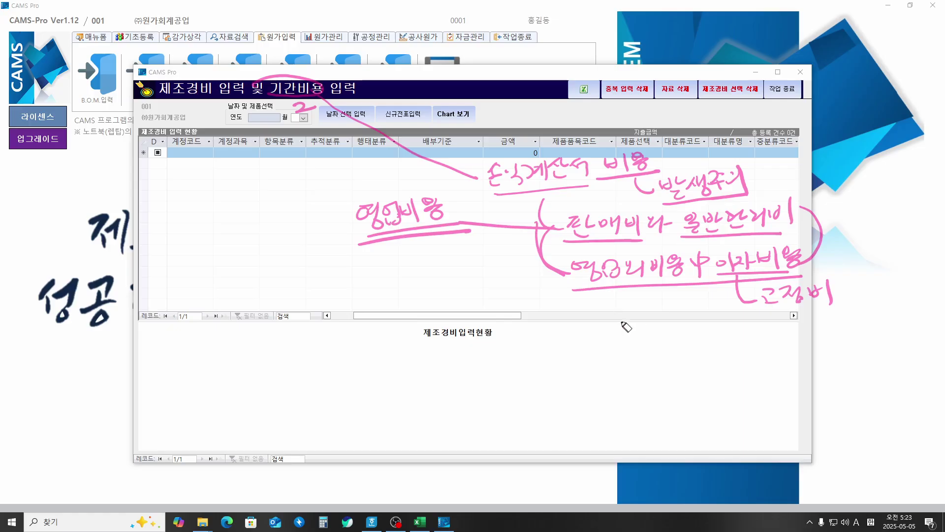
drag(648, 291, 650, 315)
drag(636, 303, 666, 306)
mouse_move(618, 336)
mouse_down()
mouse_move(622, 347)
mouse_move(683, 346)
mouse_move(724, 326)
mouse_move(725, 351)
mouse_move(748, 327)
mouse_move(750, 336)
mouse_move(773, 325)
mouse_move(764, 333)
mouse_move(779, 353)
mouse_up()
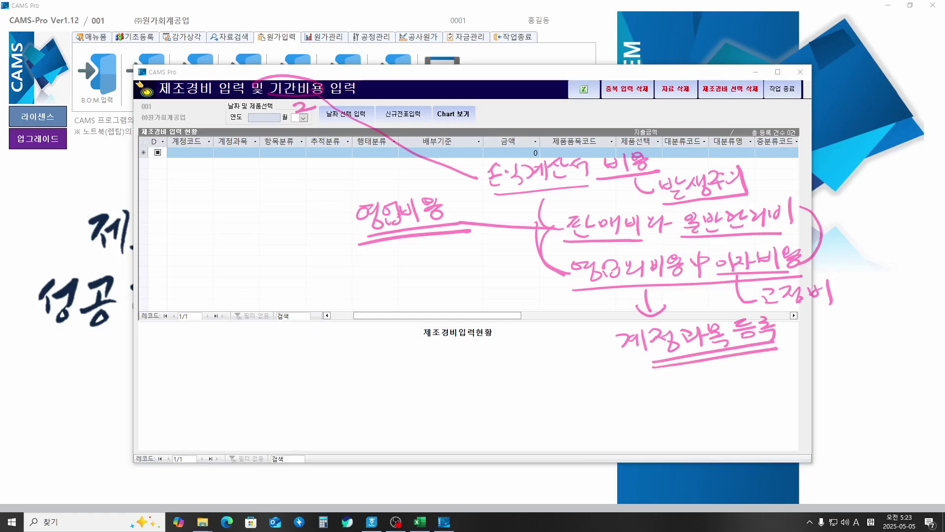
key(e)
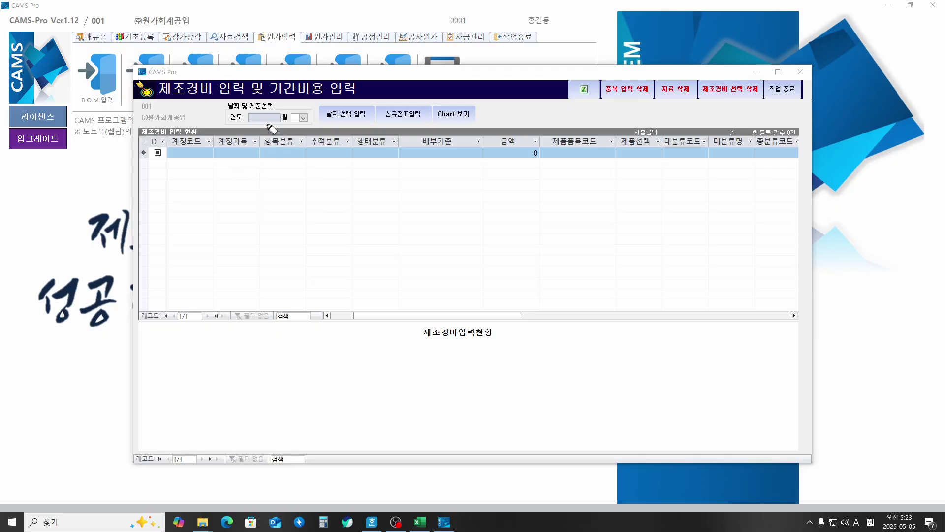
mouse_move(260, 125)
mouse_down()
mouse_move(265, 112)
mouse_move(303, 123)
mouse_up()
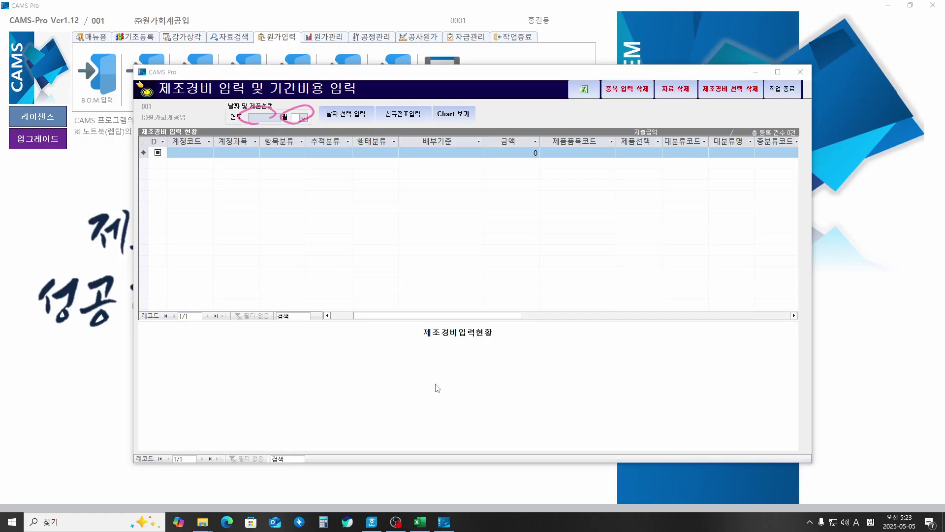
drag(427, 314, 300, 310)
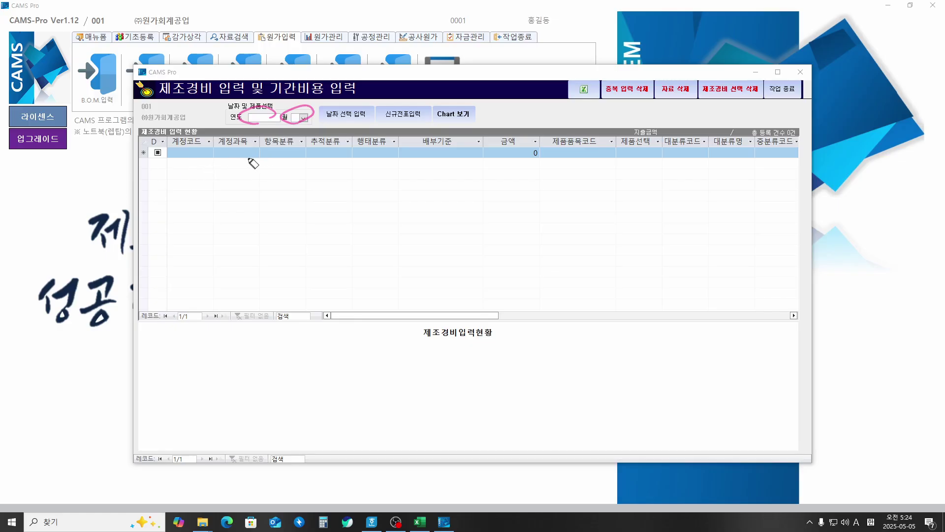
mouse_move(240, 150)
mouse_down()
mouse_move(250, 157)
mouse_move(241, 165)
mouse_move(223, 153)
mouse_up()
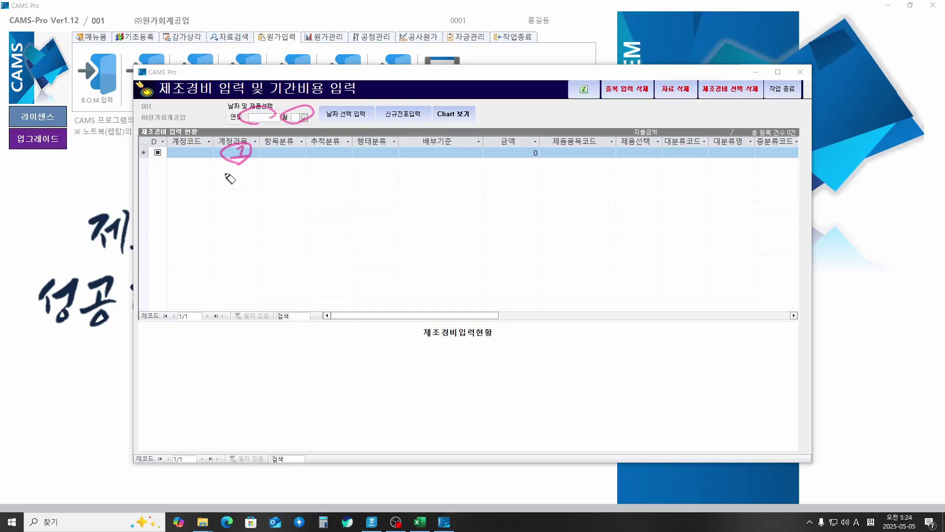
mouse_move(241, 197)
mouse_down()
mouse_move(247, 208)
mouse_move(263, 200)
mouse_up()
mouse_move(266, 204)
mouse_down()
mouse_move(269, 196)
mouse_move(338, 204)
mouse_move(367, 194)
mouse_move(387, 206)
mouse_move(394, 187)
mouse_move(433, 190)
mouse_move(463, 176)
mouse_move(476, 183)
mouse_up()
drag(255, 220, 458, 200)
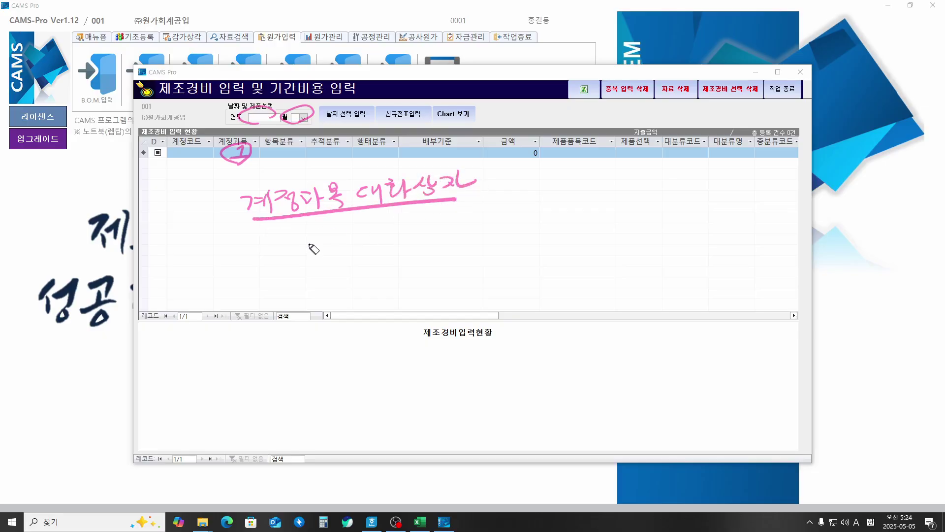
mouse_move(288, 238)
mouse_down()
mouse_move(359, 239)
mouse_move(362, 252)
mouse_move(377, 242)
mouse_move(389, 252)
mouse_move(498, 216)
mouse_move(495, 237)
mouse_up()
mouse_move(540, 215)
mouse_down()
mouse_move(530, 222)
mouse_move(594, 200)
mouse_move(611, 206)
mouse_move(617, 231)
mouse_move(644, 207)
mouse_move(688, 196)
mouse_move(703, 195)
mouse_move(702, 217)
mouse_move(724, 195)
mouse_move(724, 212)
mouse_move(743, 199)
mouse_move(749, 217)
mouse_up()
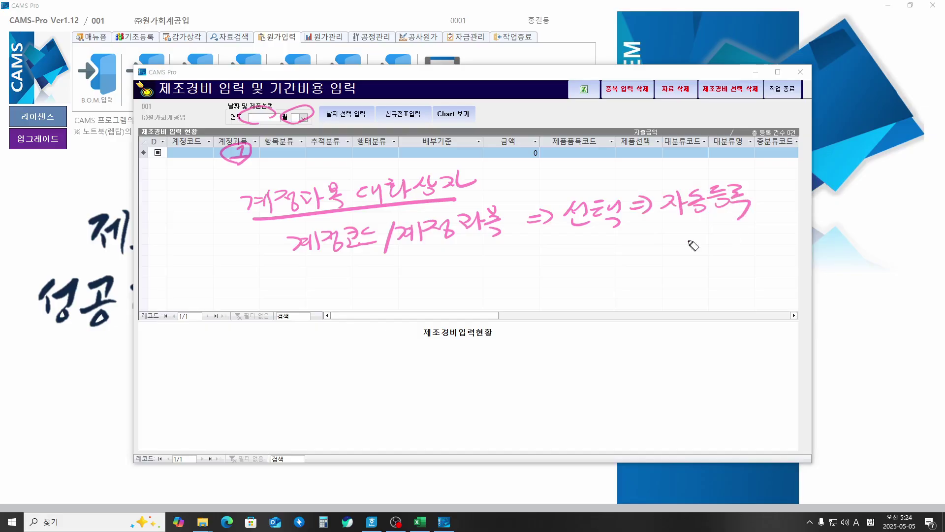
mouse_move(517, 261)
mouse_down()
mouse_move(519, 270)
mouse_move(556, 258)
mouse_move(569, 272)
mouse_move(611, 255)
mouse_move(639, 268)
mouse_move(696, 227)
mouse_up()
mouse_move(662, 255)
mouse_down()
mouse_move(699, 224)
mouse_move(713, 233)
mouse_up()
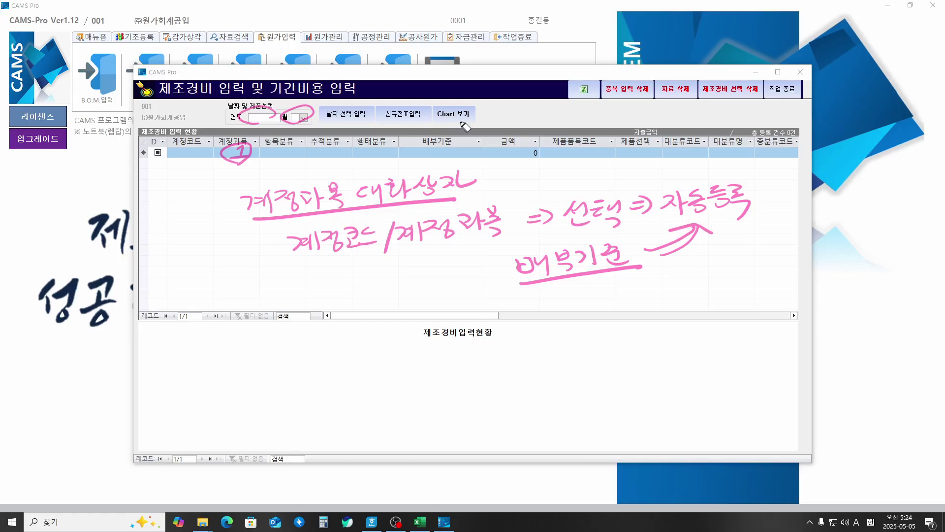
click(451, 102)
drag(459, 113, 487, 94)
mouse_move(448, 424)
mouse_down()
mouse_move(263, 416)
mouse_move(668, 389)
mouse_move(409, 429)
mouse_up()
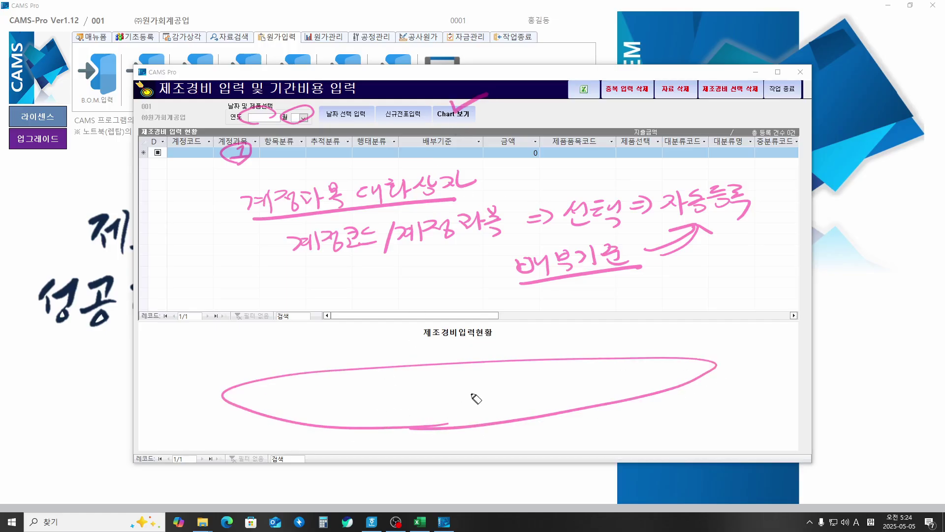
drag(383, 389, 390, 399)
mouse_move(399, 389)
mouse_down()
mouse_move(463, 396)
mouse_move(593, 370)
mouse_move(639, 376)
mouse_up()
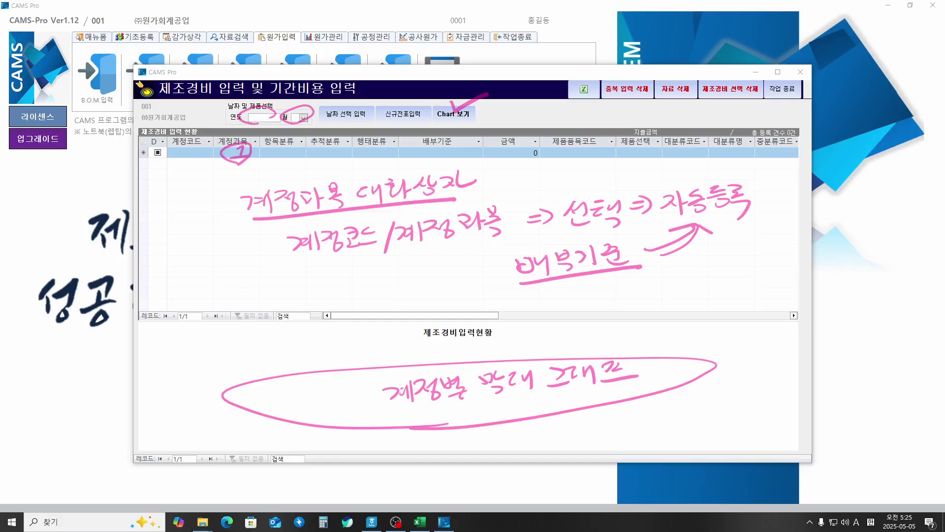
key(Escape)
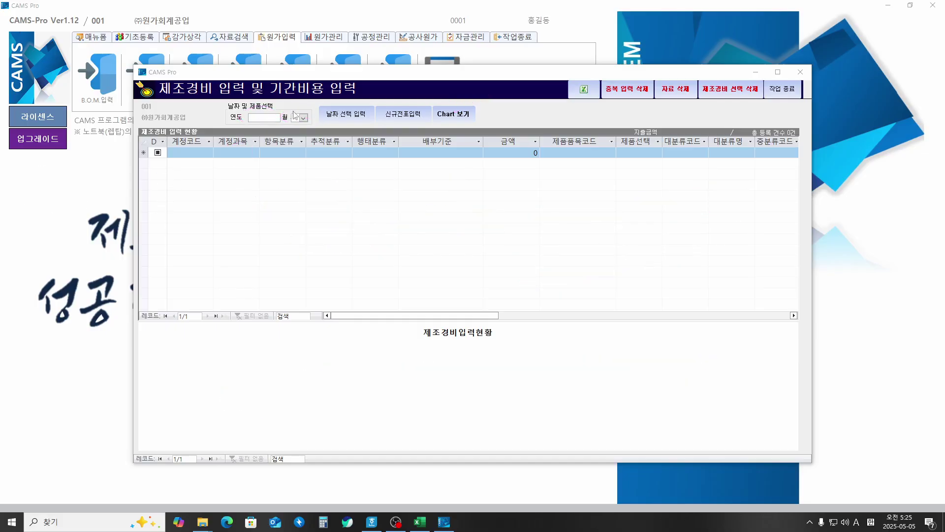
Step: Set the expense period to year 2025, month 02
click(281, 107)
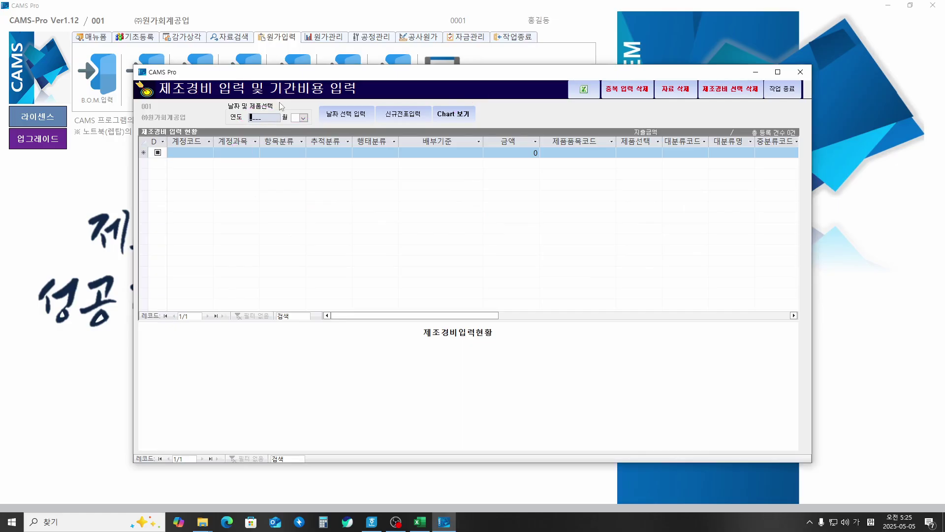
text(2025)
key(Return)
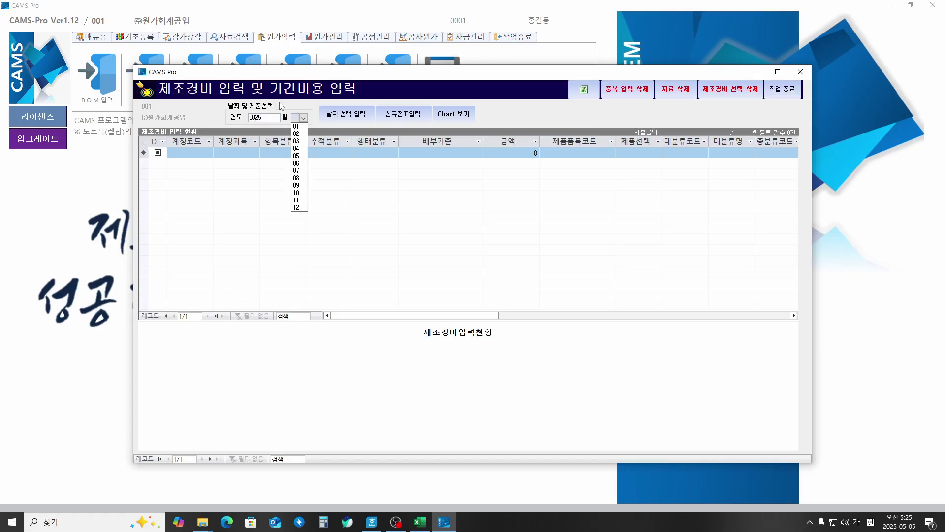
text(02)
key(Return)
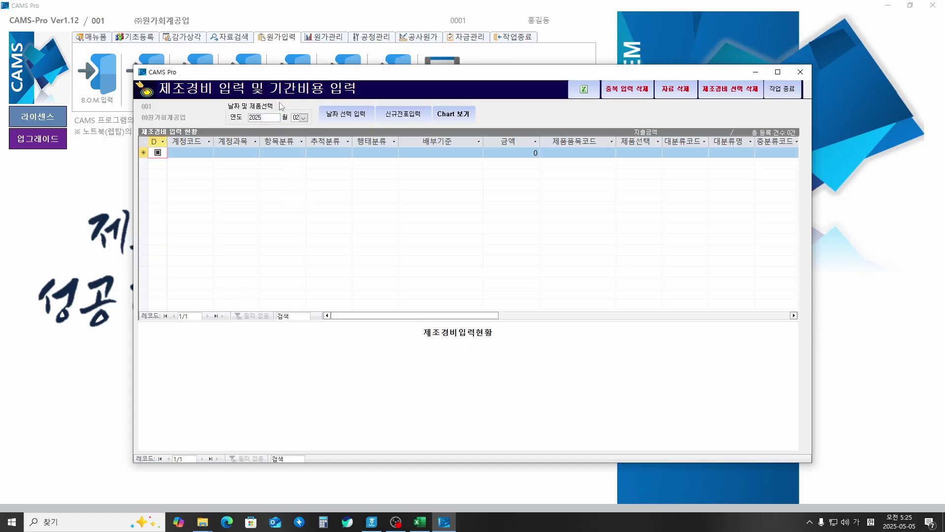
Step: Choose account 100 원재료비 for the new expense row
key(Return)
key(Return)
text(1)
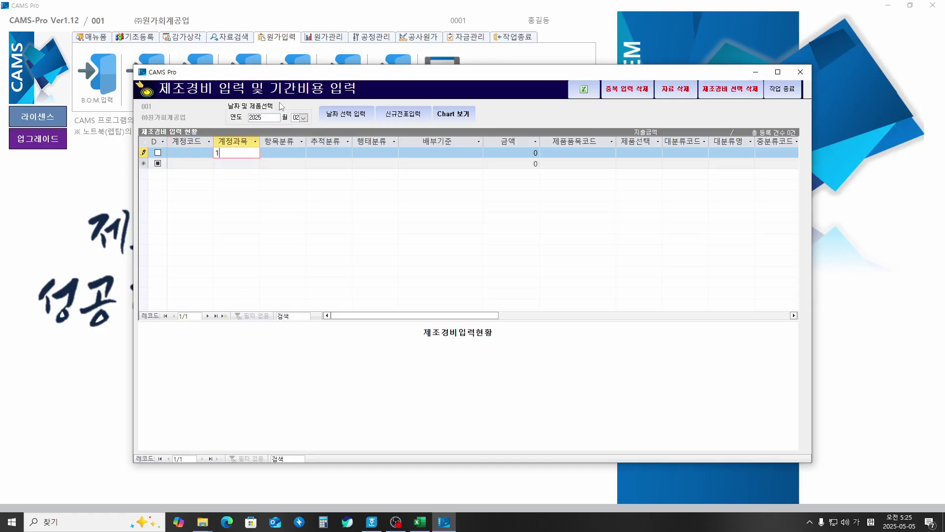
key(Return)
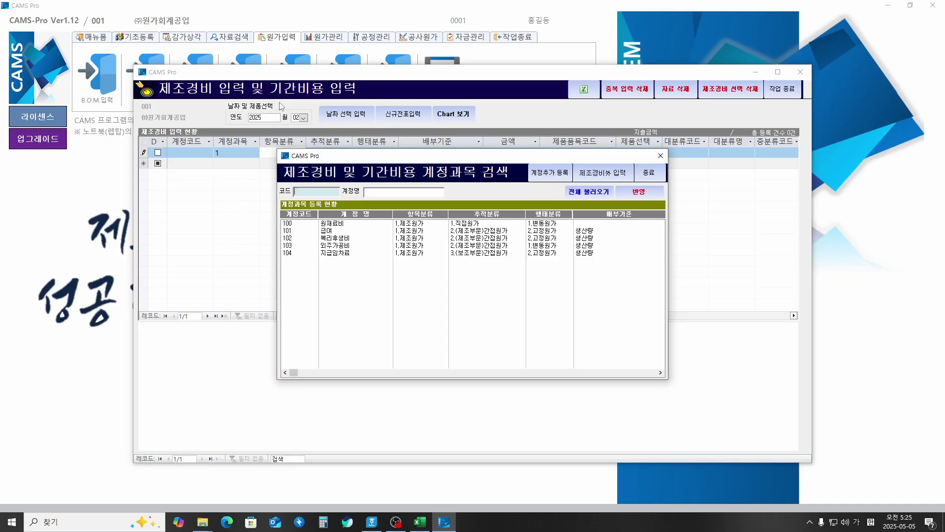
key(Return)
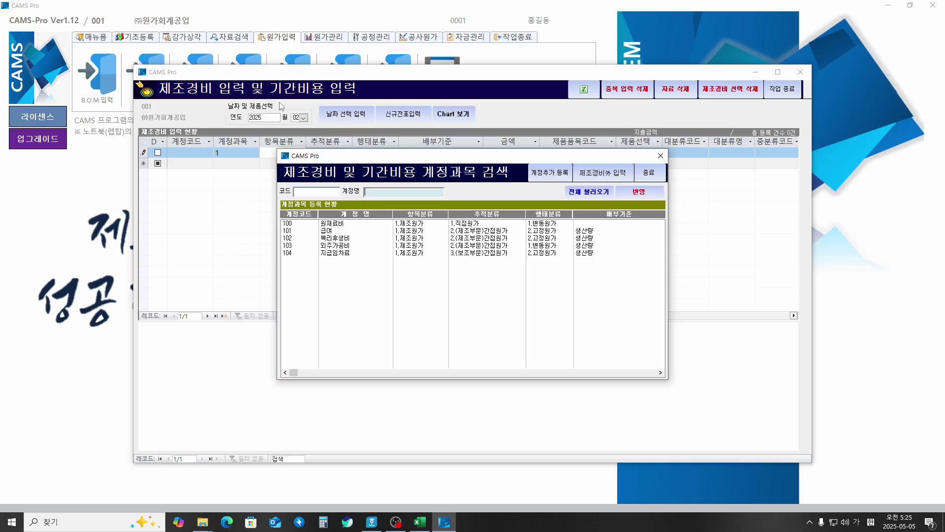
key(Return)
key(Down)
key(Return)
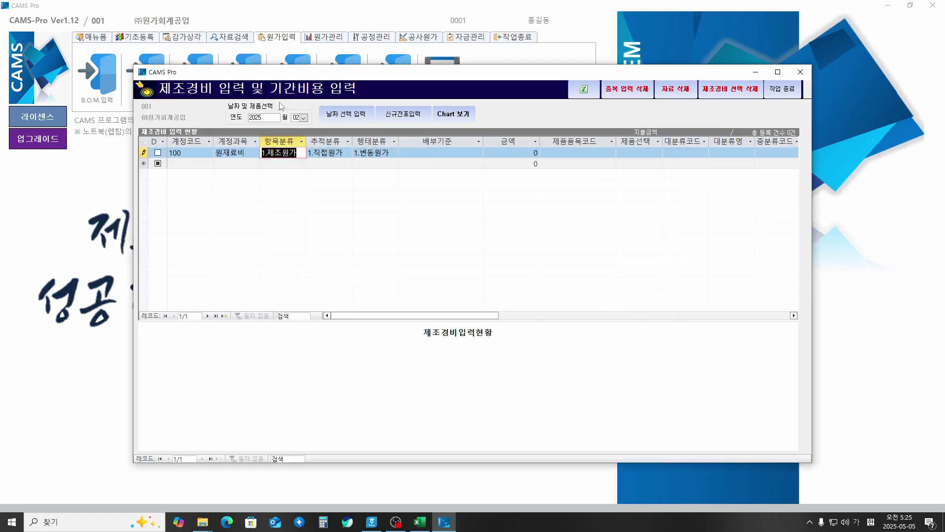
Step: Enter the amount 65,000,000 and assign product 냉장고 (101)
key(Return)
key(Return)
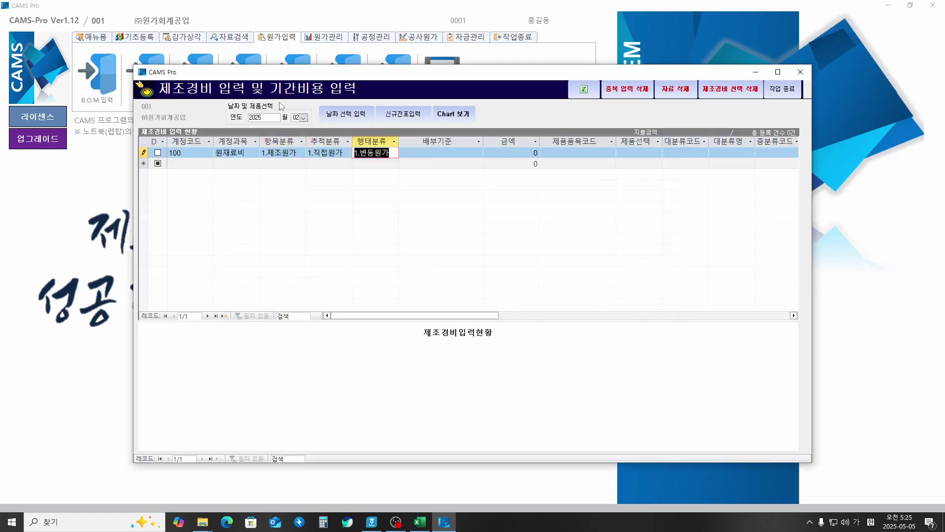
key(Return)
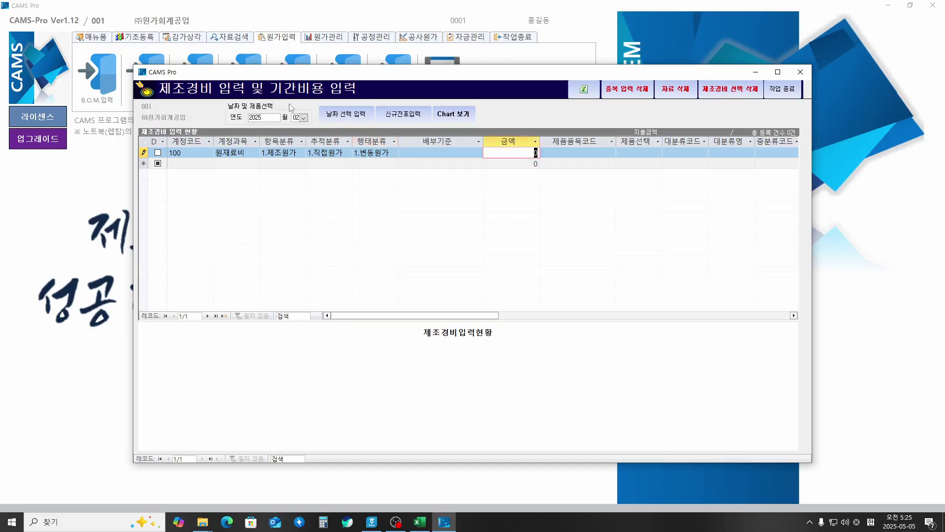
text(65000000)
key(Return)
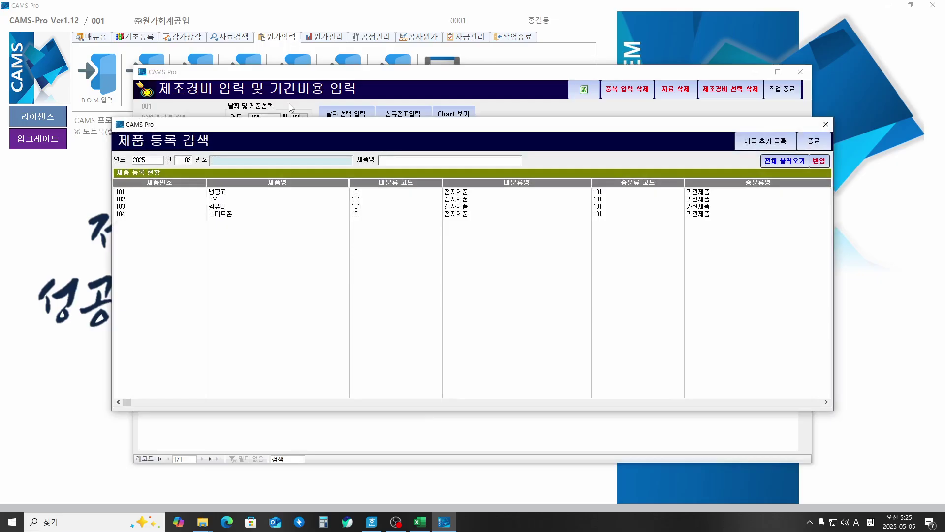
key(Return)
key(Return)
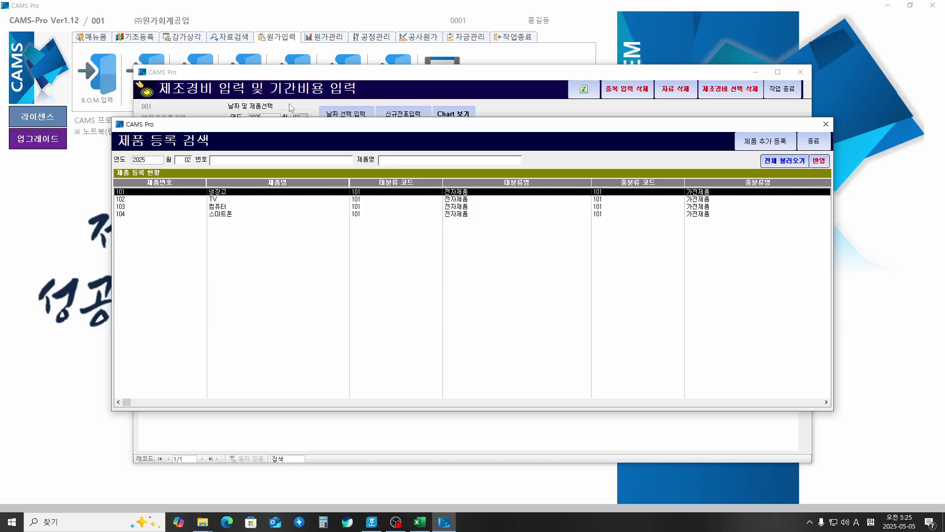
key(Return)
key(Return)
key(Return)
key(Return)
key(Return)
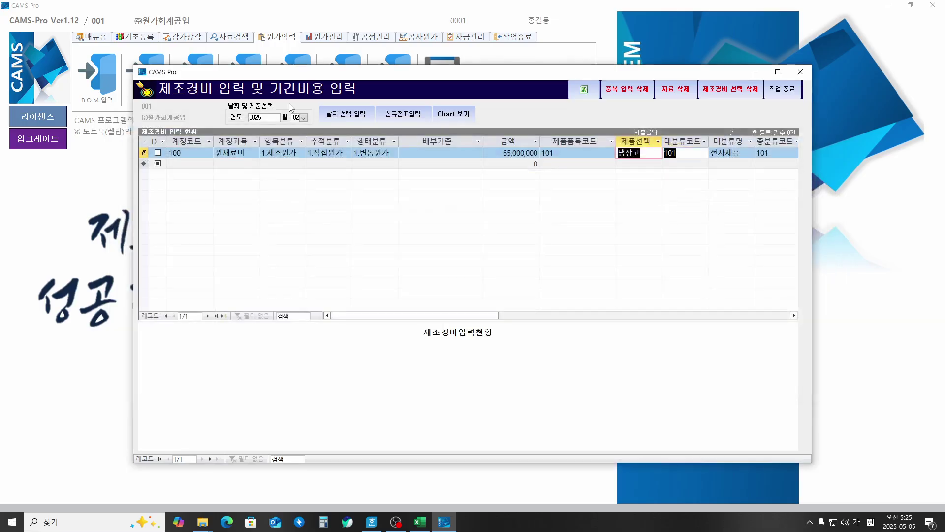
key(Return)
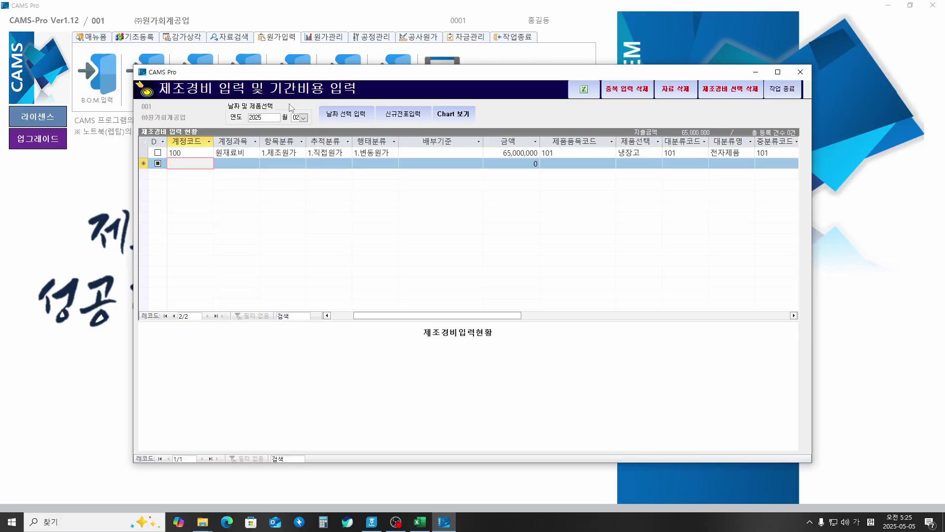
Step: Add a 원재료비 row of 310,000,000 for TV
key(Return)
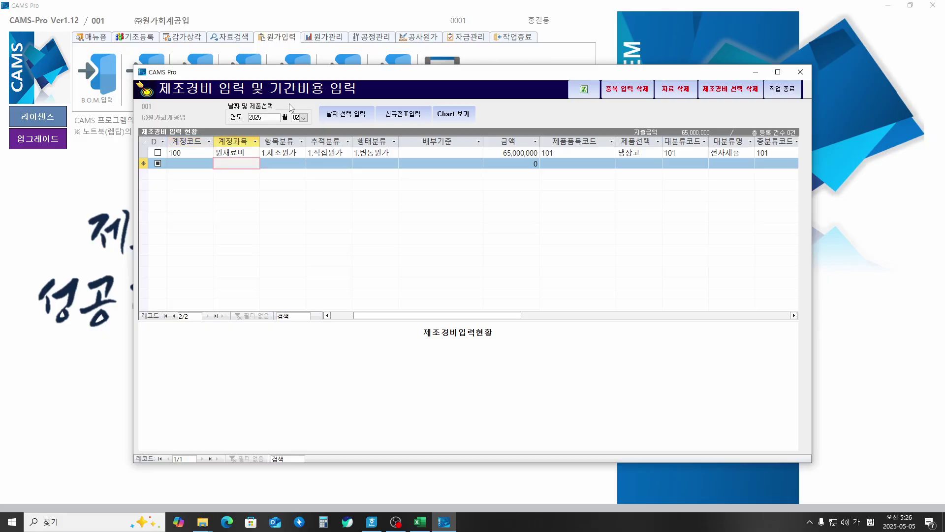
text(1)
key(Return)
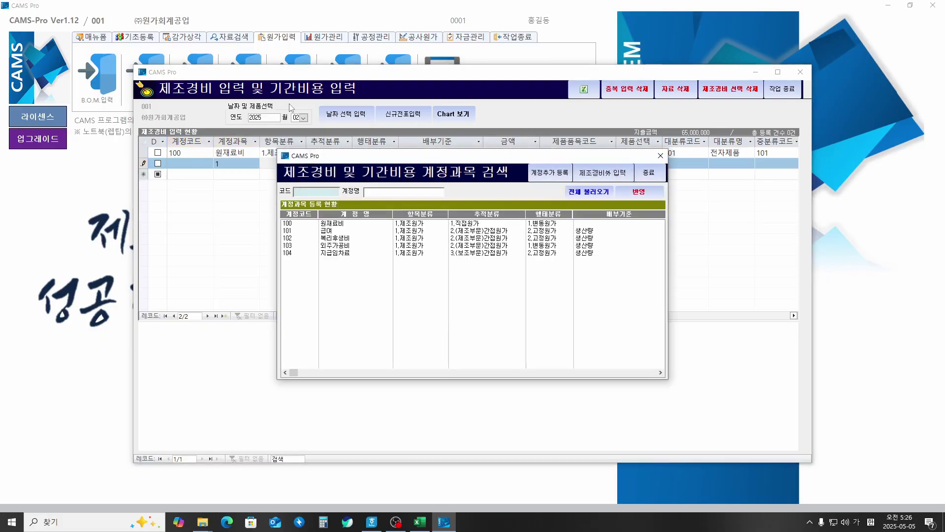
key(Return)
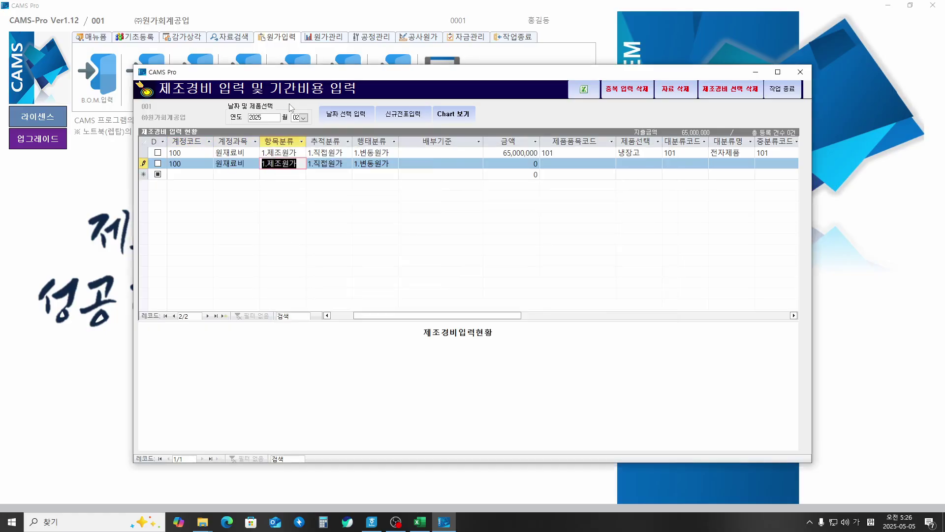
key(Return)
key(Return)
key(Return)
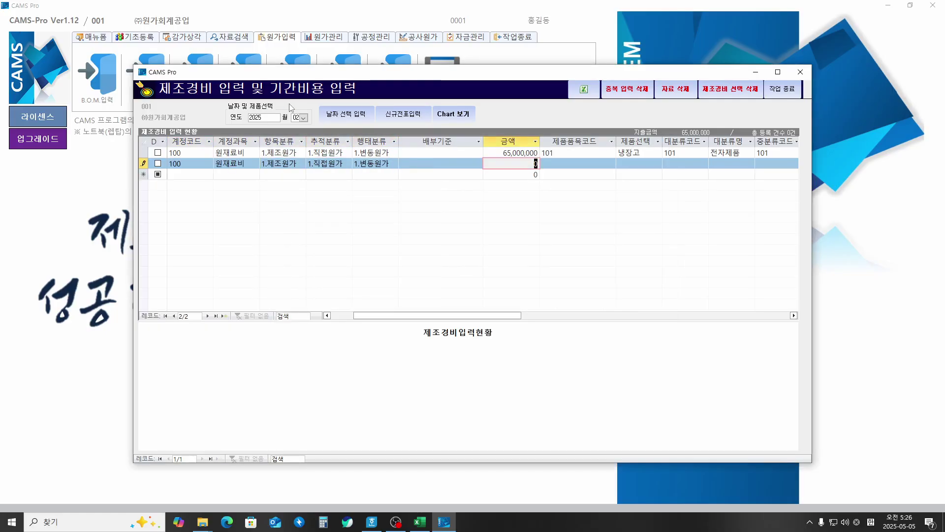
text(310,000,000)
key(Return)
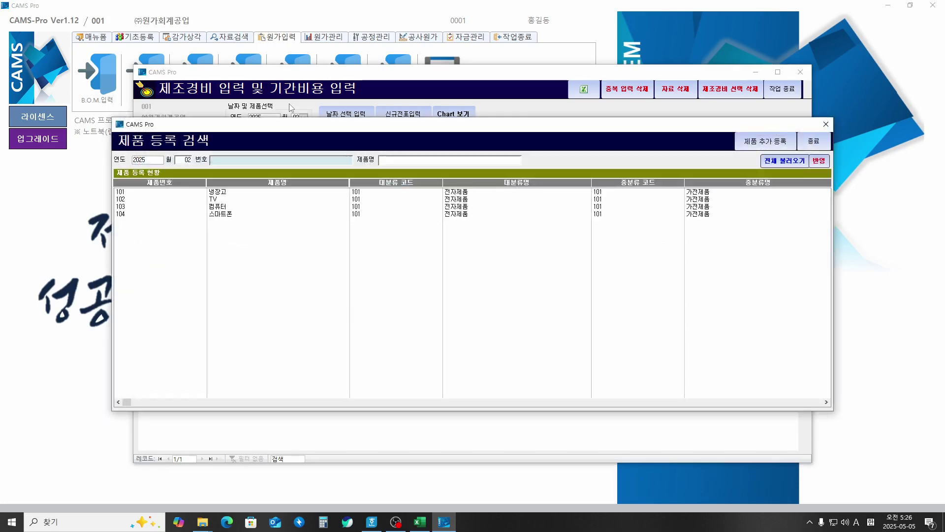
key(Down)
key(Down)
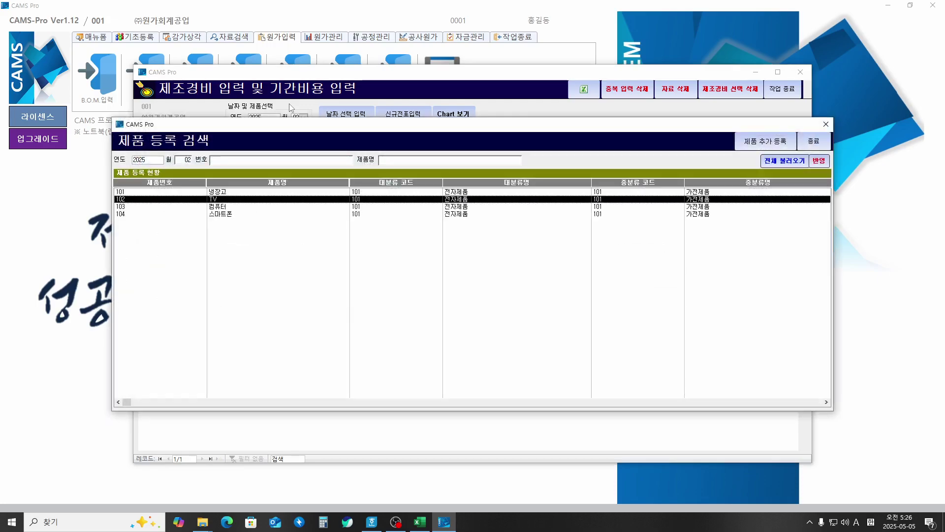
key(Hangul)
key(Return)
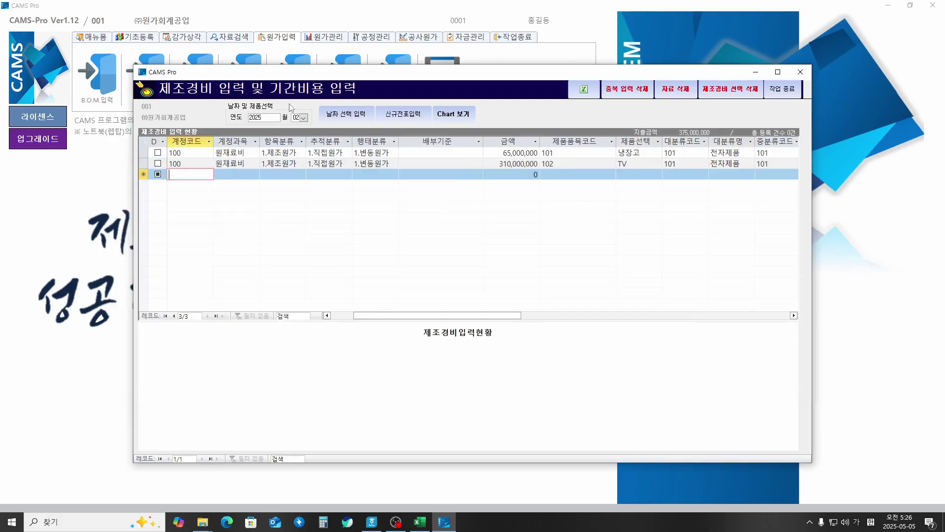
Step: Add a 원재료비 row of 90,000,000 for 103 컴퓨터
key(Tab)
text(1)
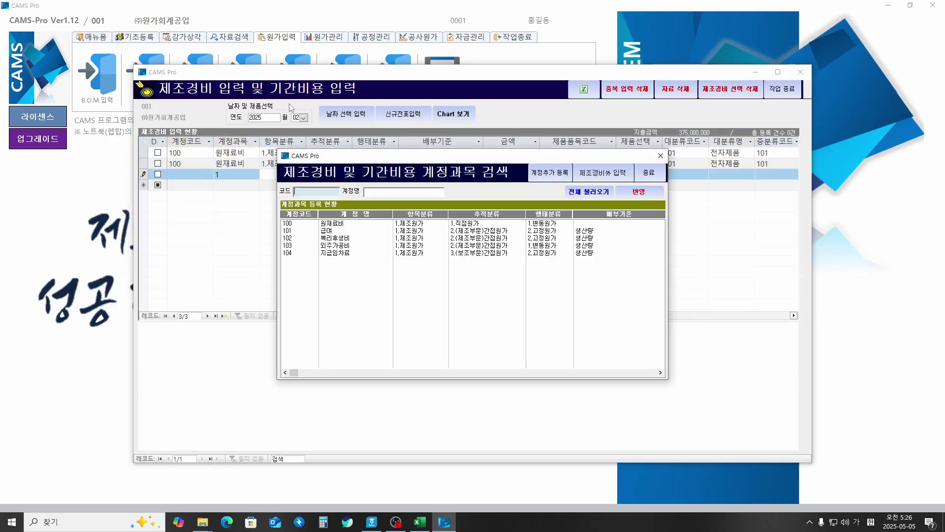
key(Return)
key(Return)
key(Down)
key(Return)
key(Return)
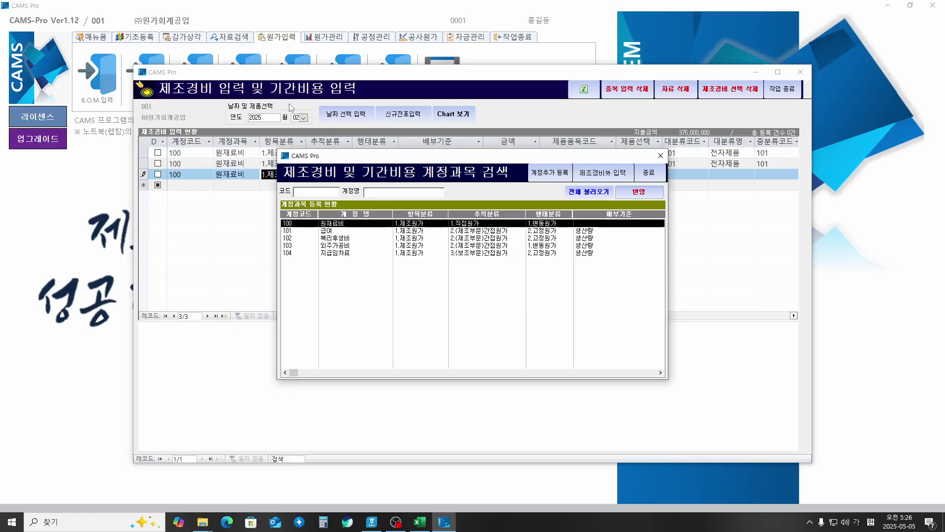
key(Return)
key(Return)
key(Return)
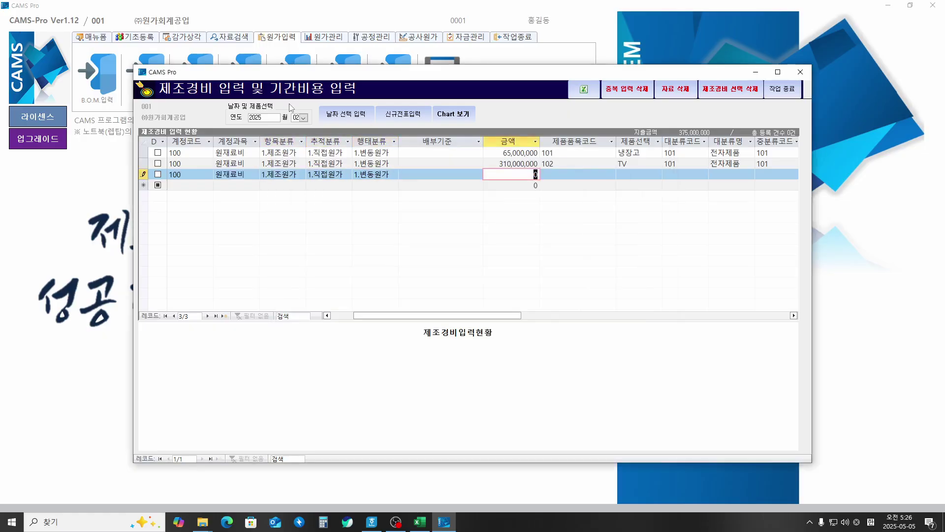
text(90,000,000000)
key(Return)
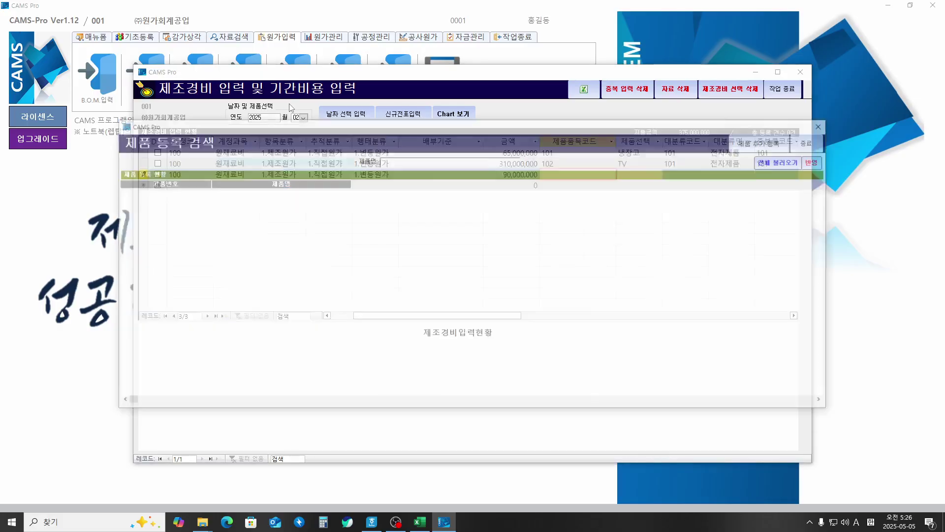
key(Down)
key(Down)
key(Down)
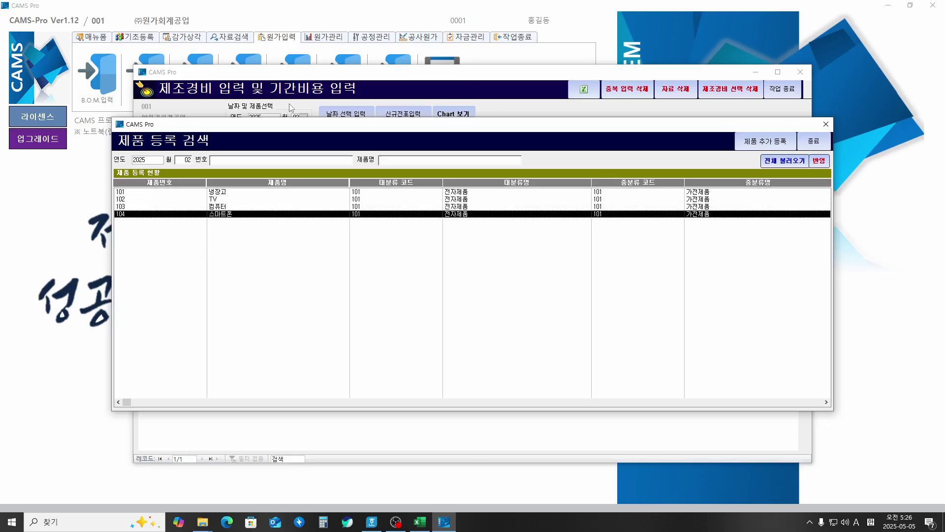
key(Up)
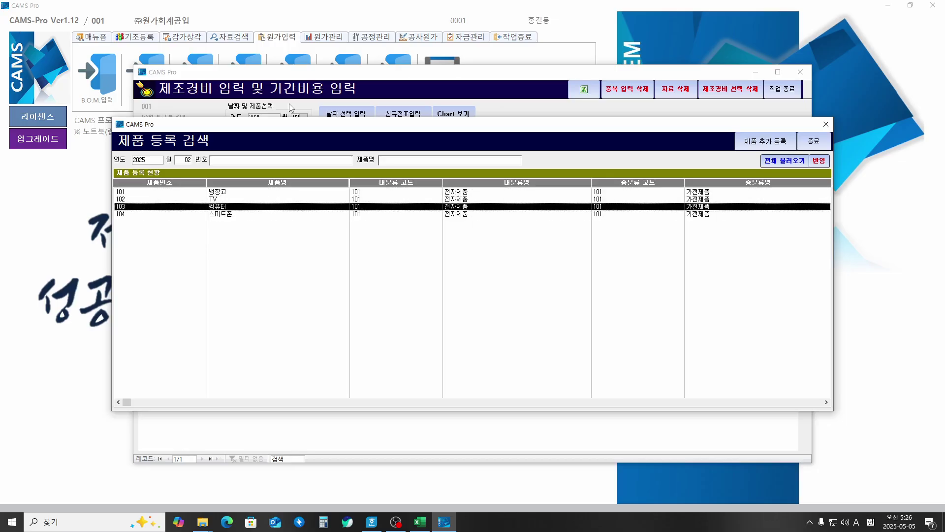
key(Return)
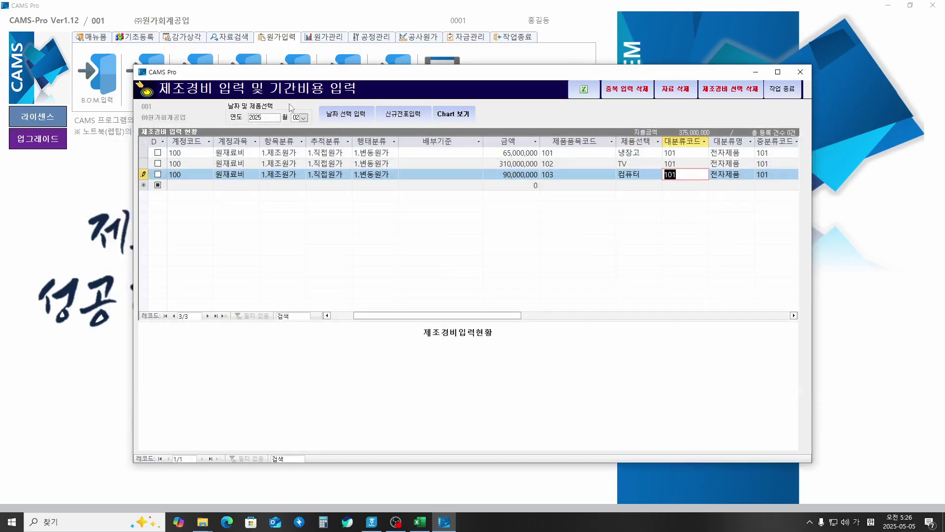
Step: Start a fourth 원재료비 row of 200,000,000 and pull up the product list
key(Return)
key(Return)
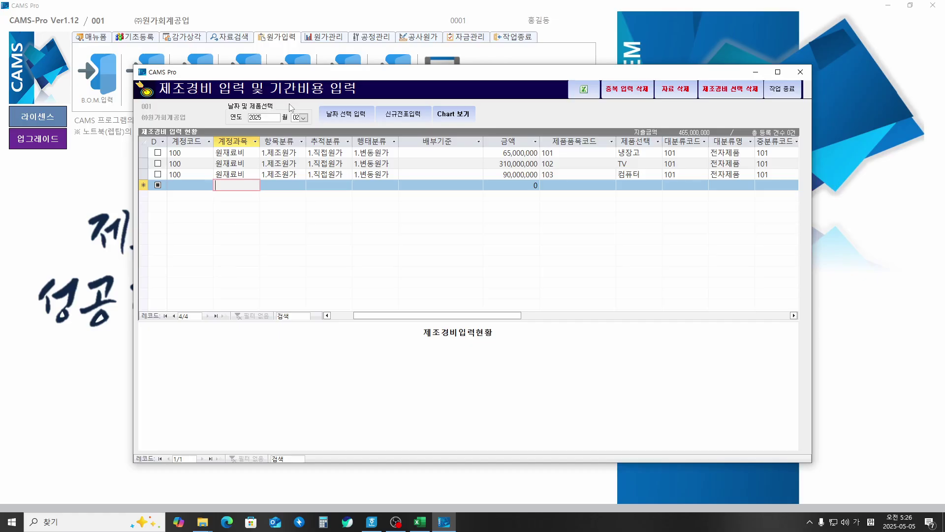
text(1.제)
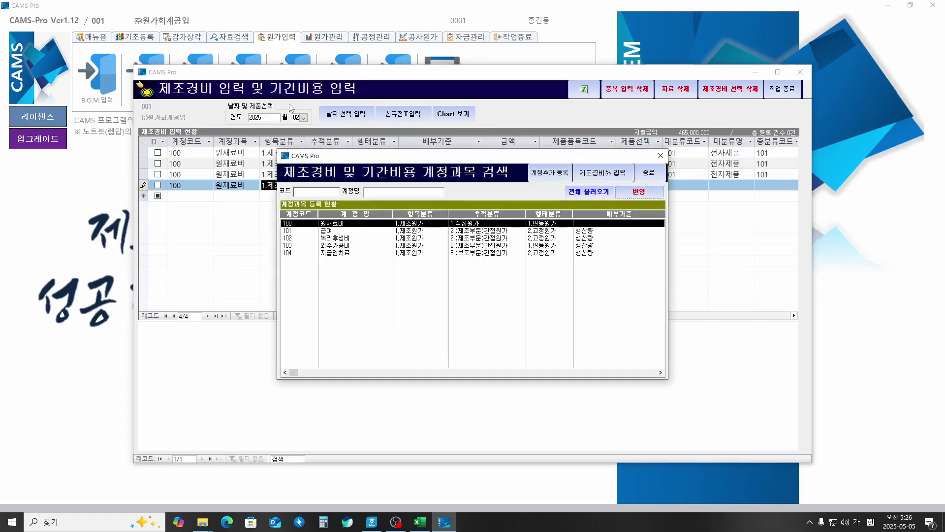
key(Return)
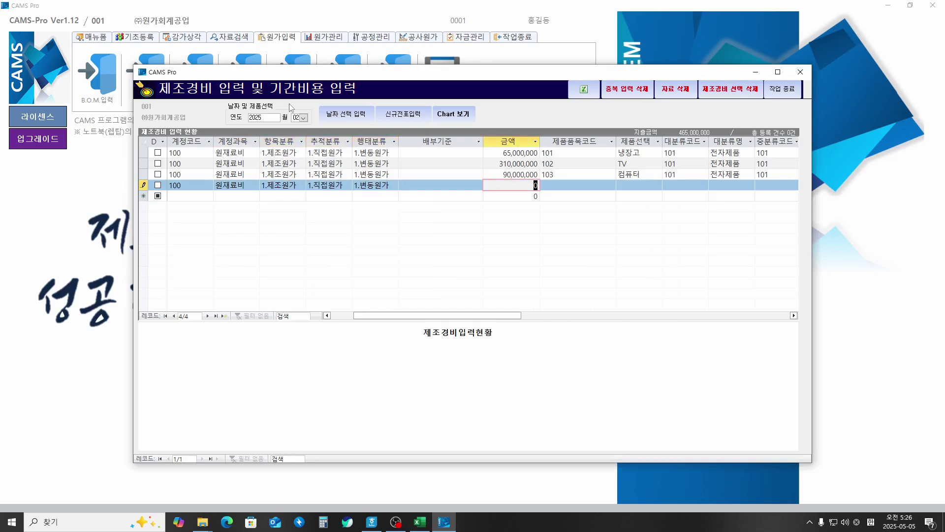
text(200,000,000)
key(Return)
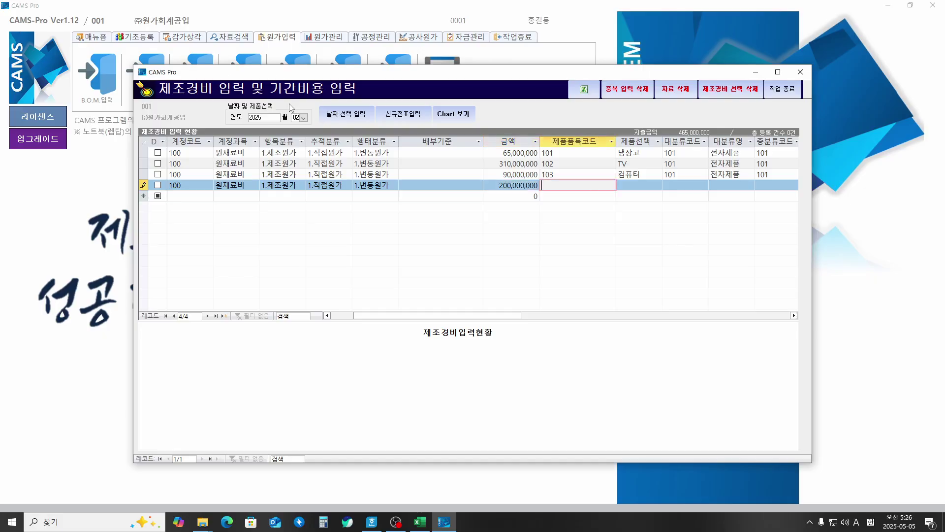
key(Down)
key(Down)
key(Down)
key(Down)
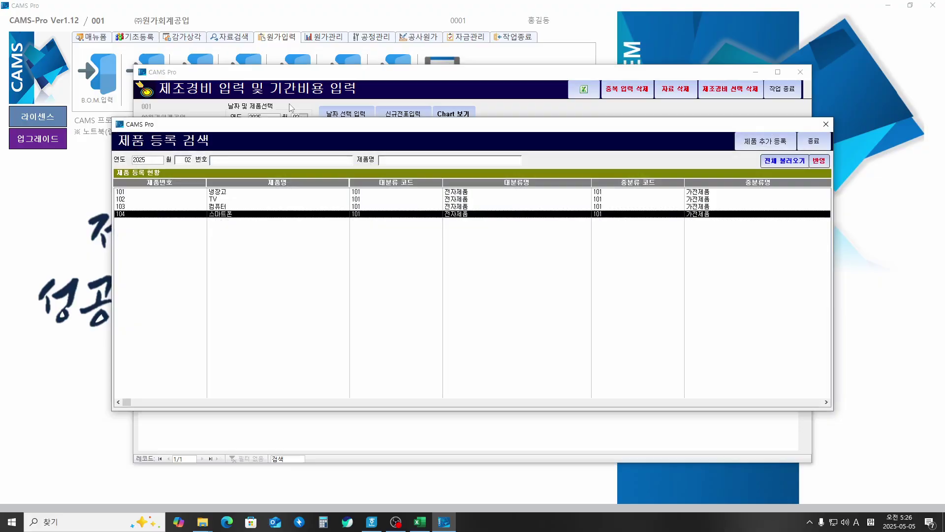
Step: Apply 104 스마트폰 to the 200,000,000 원재료비 row, bringing the total to 665,000,000
key(Return)
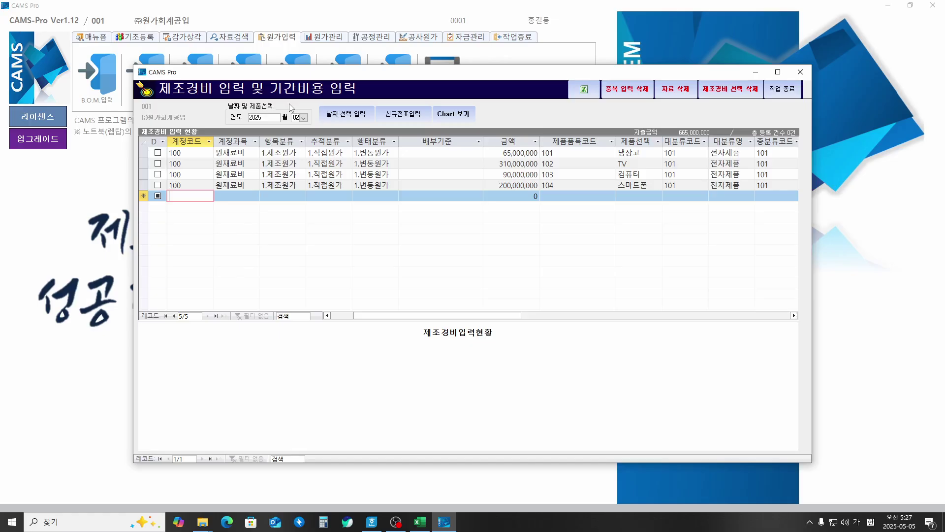
Step: Add a 101 급여 overhead row of 300,000,000 allocated by 생산량, widening the 추적분류 column to fit
key(Tab)
text(1)
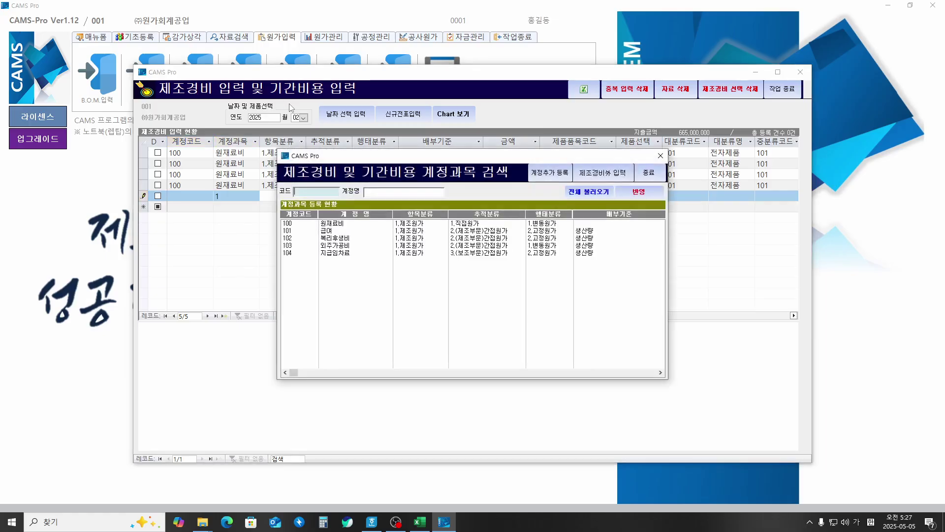
key(Down)
key(Return)
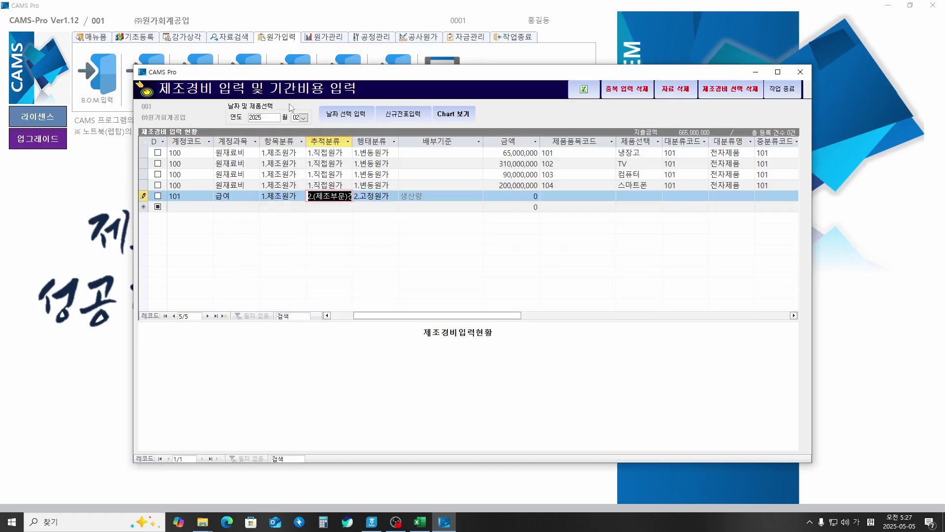
key(Tab)
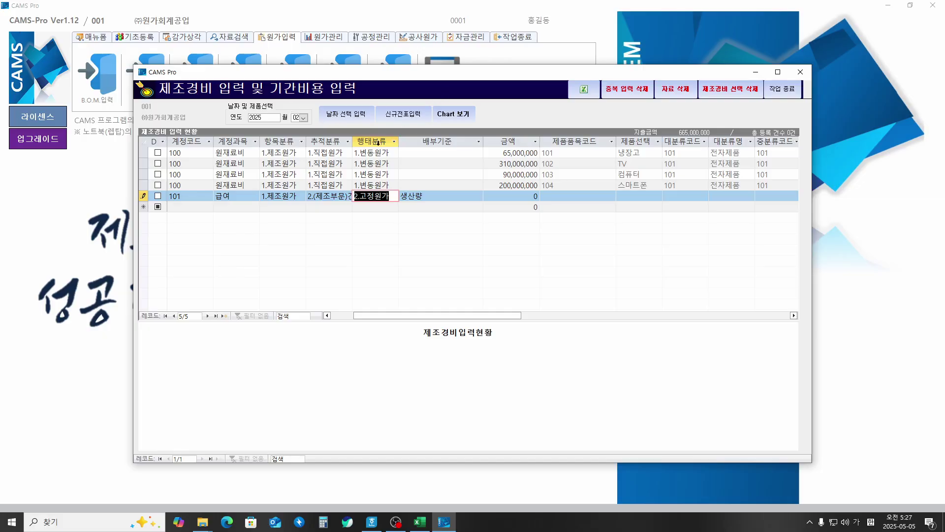
double_click(352, 142)
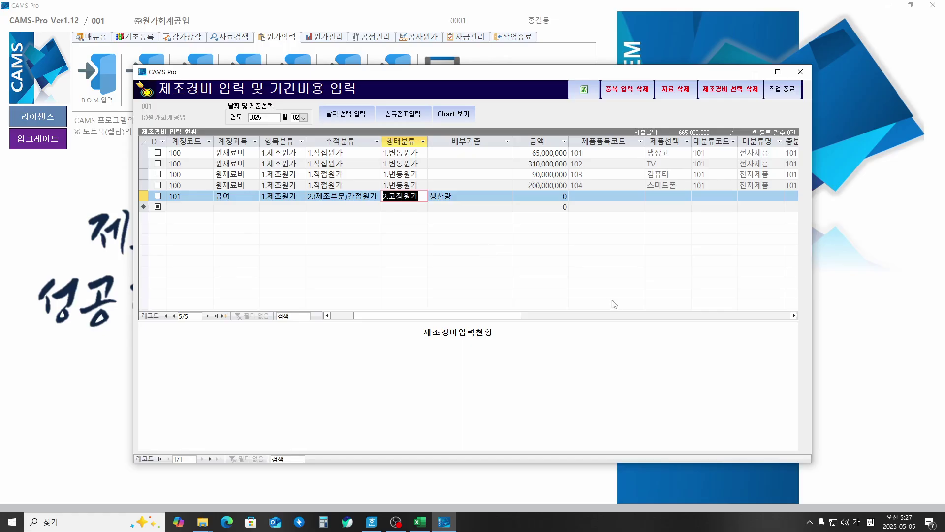
key(Tab)
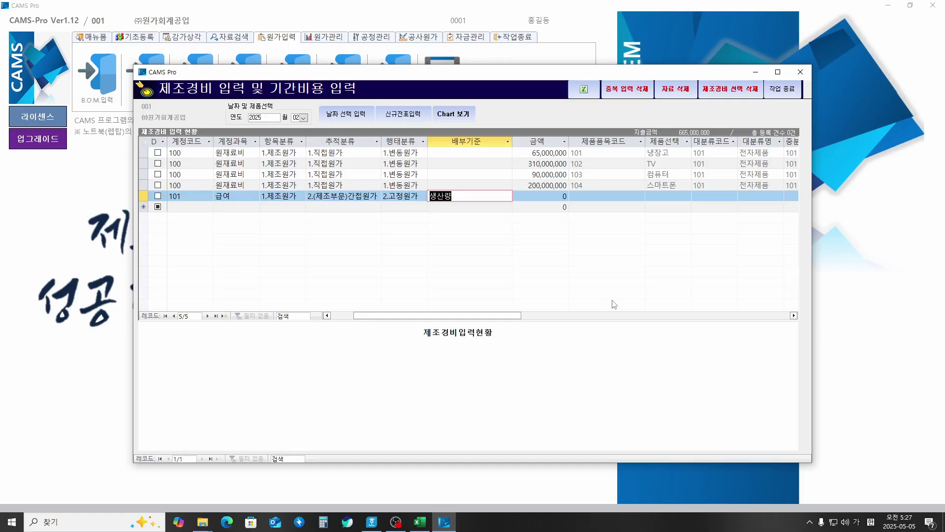
key(Return)
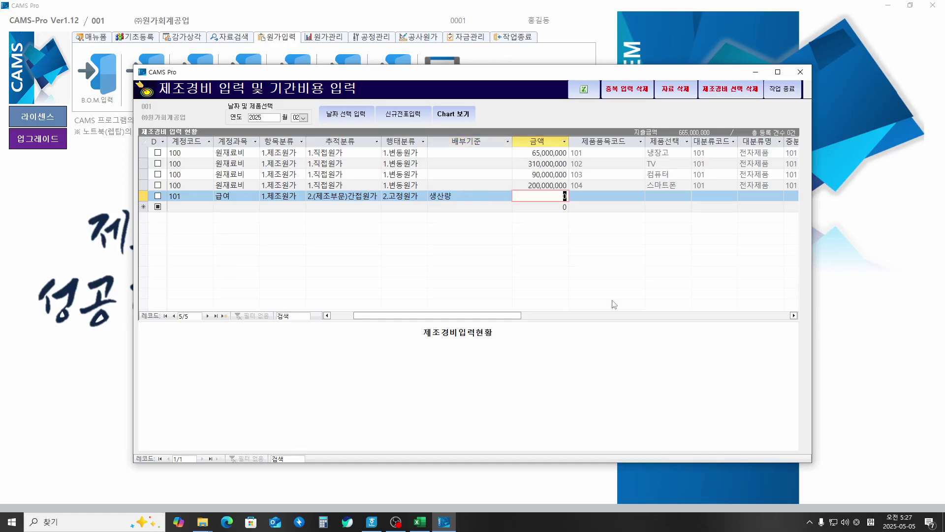
text(300,000,000)
key(Return)
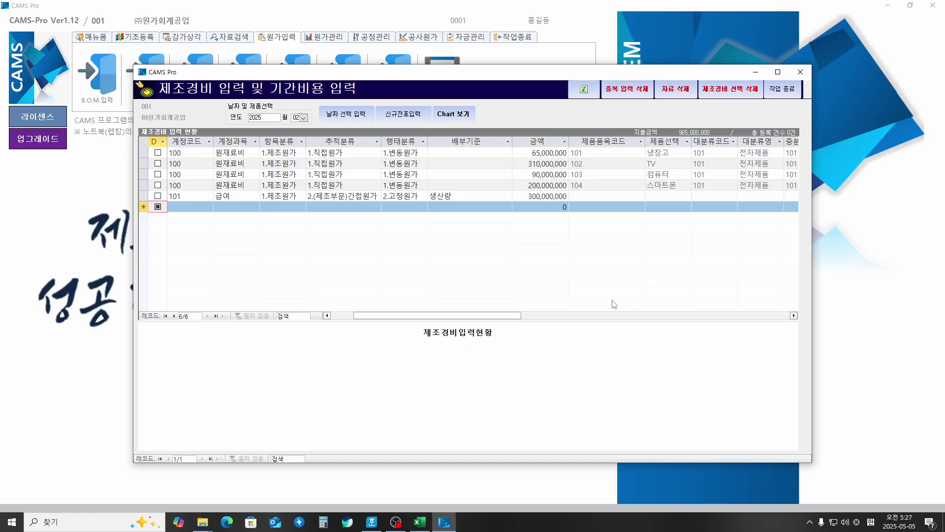
key(Tab)
key(Tab)
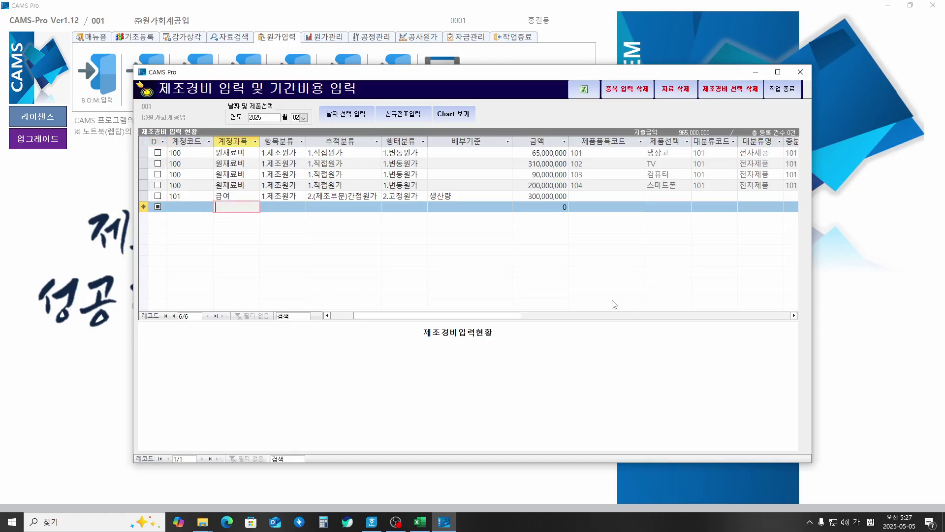
Step: Add a 102 복리후생비 overhead row with an amount of 150,000,000
text(1)
key(Return)
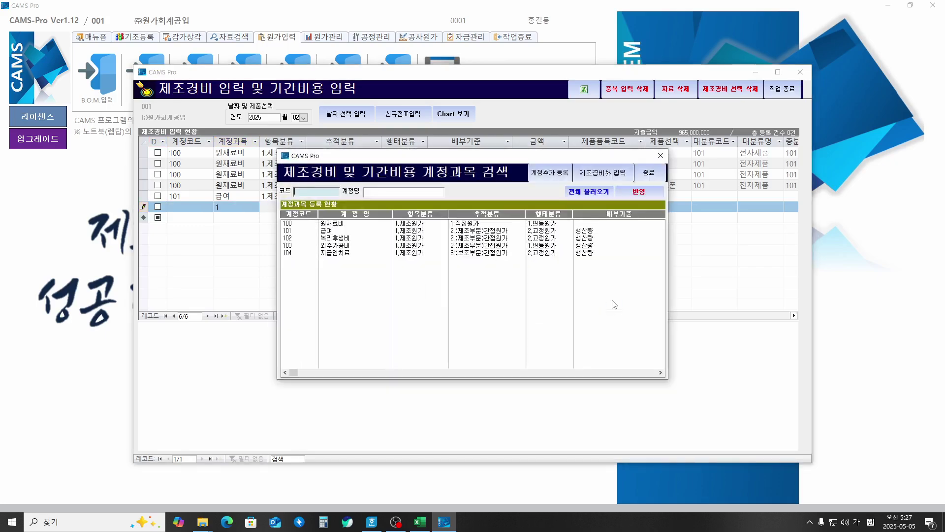
key(Tab)
key(Down)
key(Down)
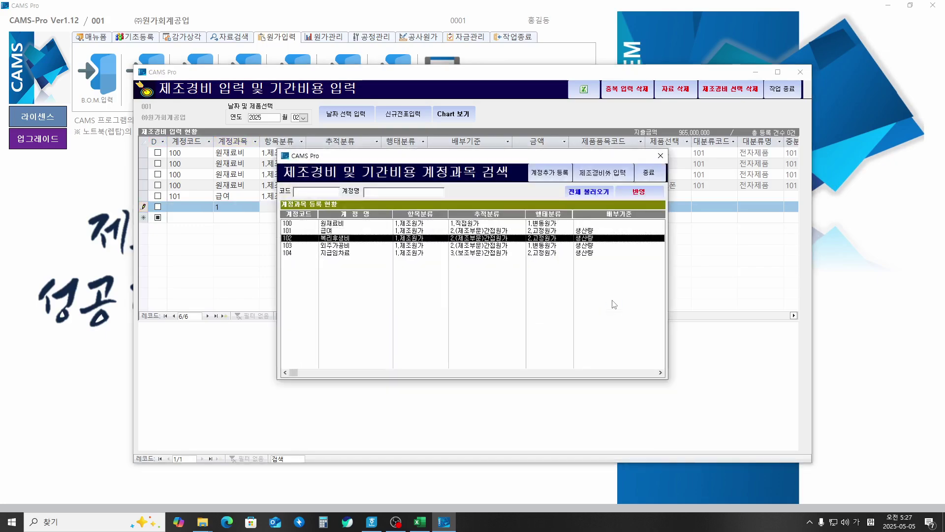
key(Return)
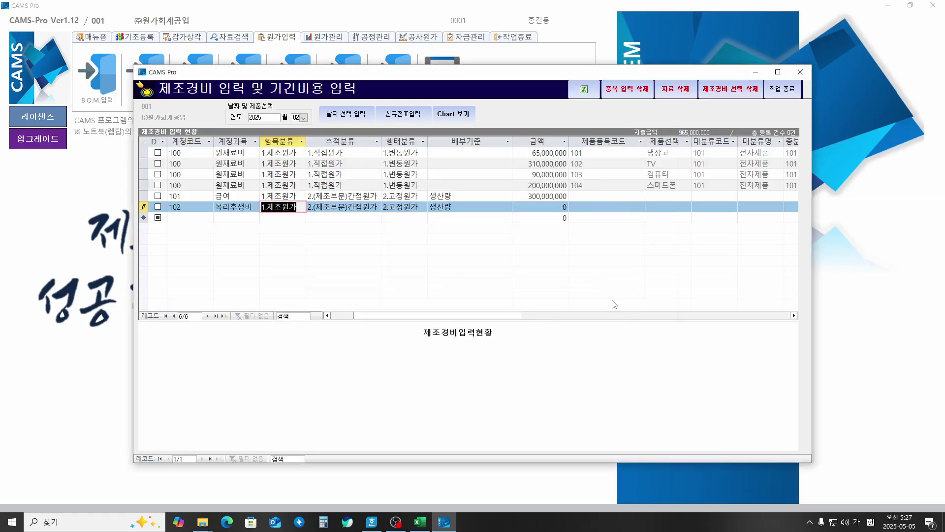
key(Tab)
key(Tab)
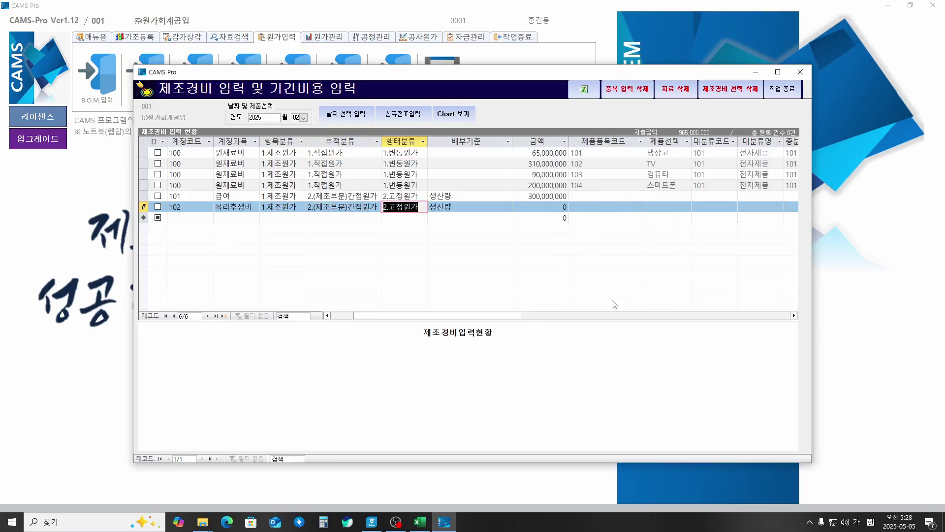
key(Tab)
key(Tab)
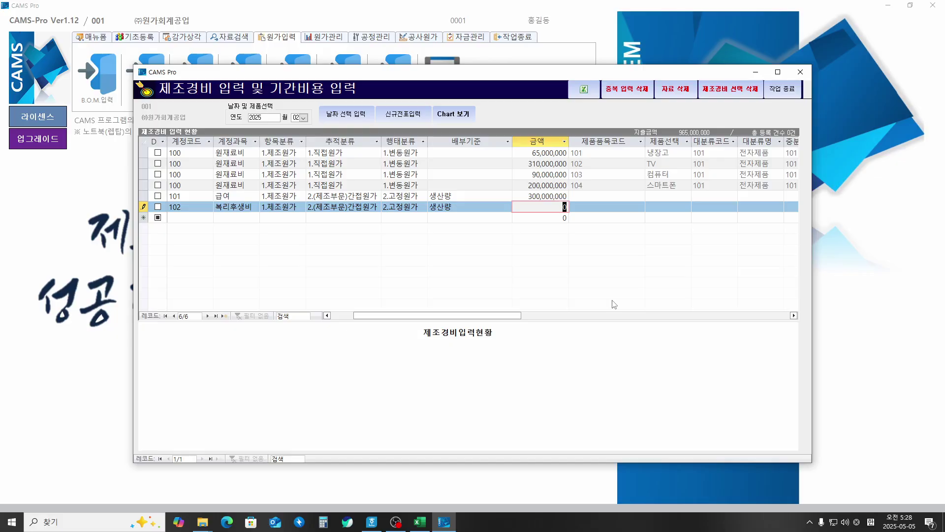
text(150,000,000)
key(Tab)
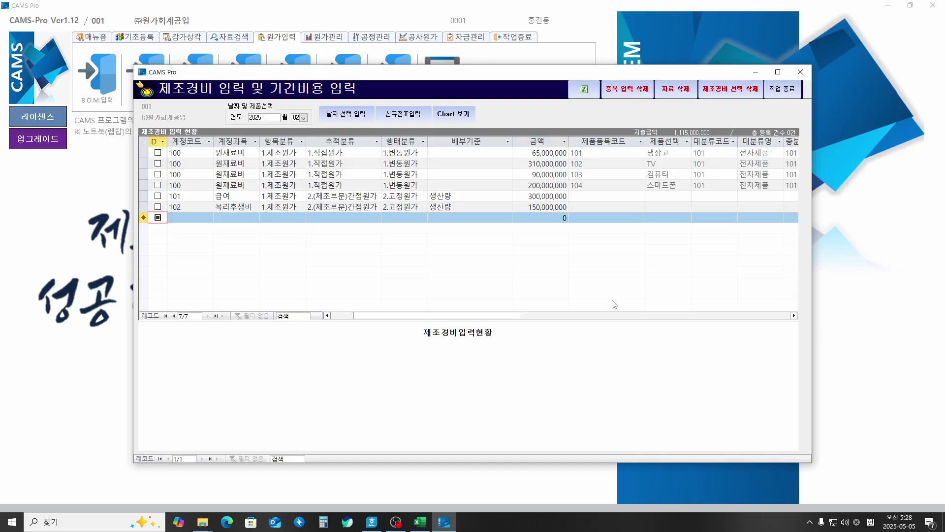
Step: Add a 103 외주가공비 overhead row with an amount of 16,000,000
key(Tab)
key(Tab)
text(1)
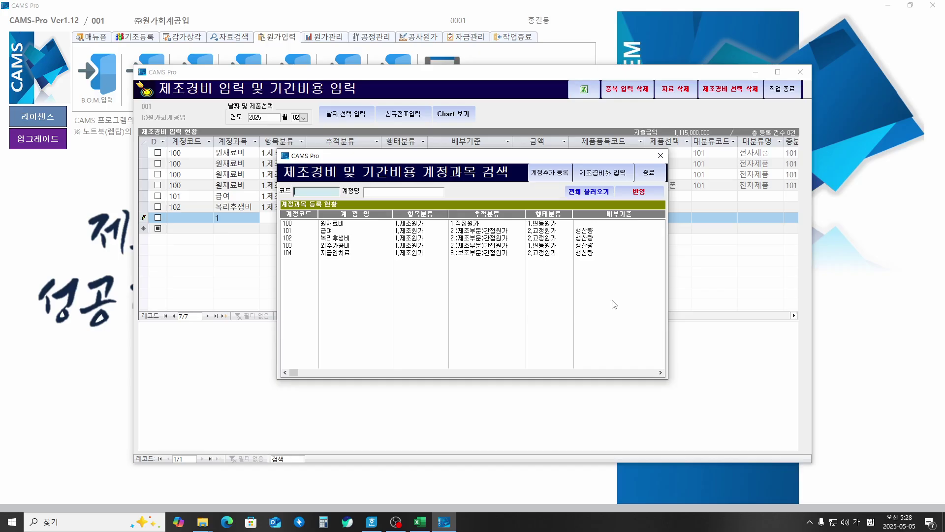
key(Down)
key(Down)
key(Down)
key(Down)
key(Down)
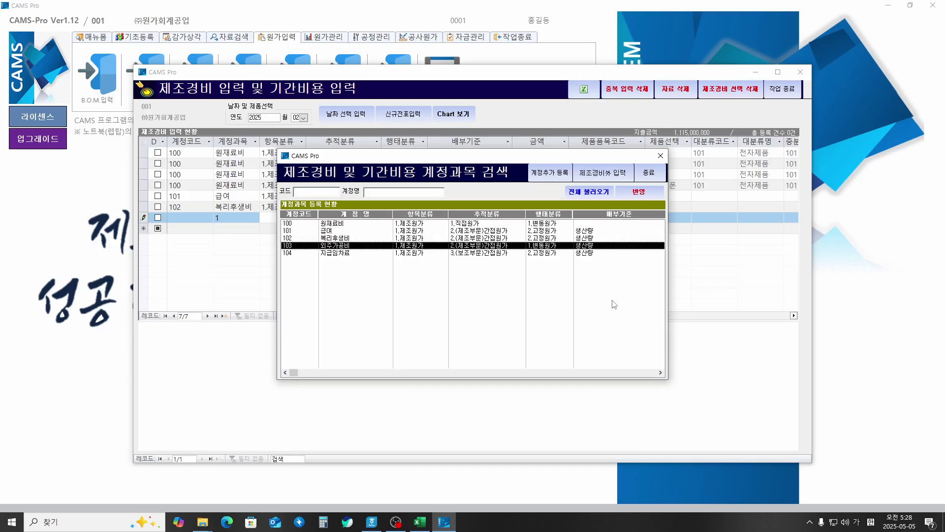
key(Return)
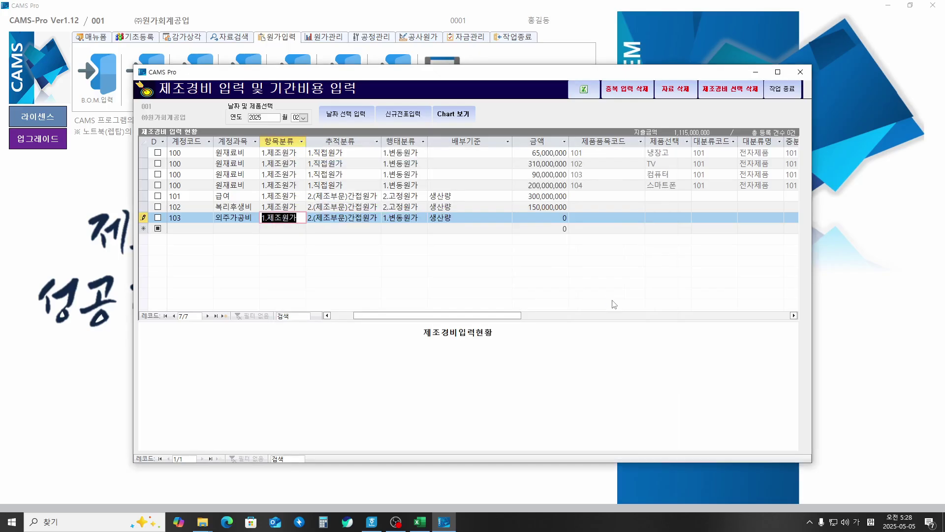
key(Tab)
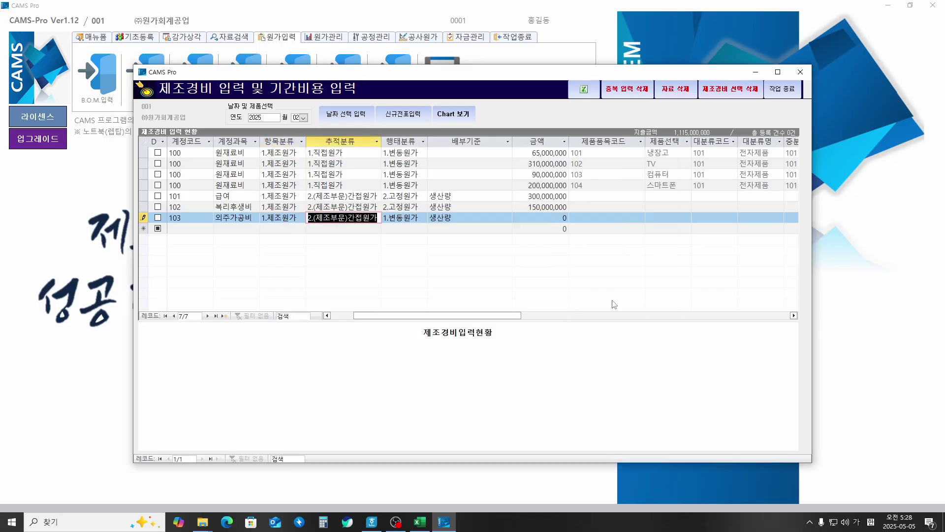
key(Tab)
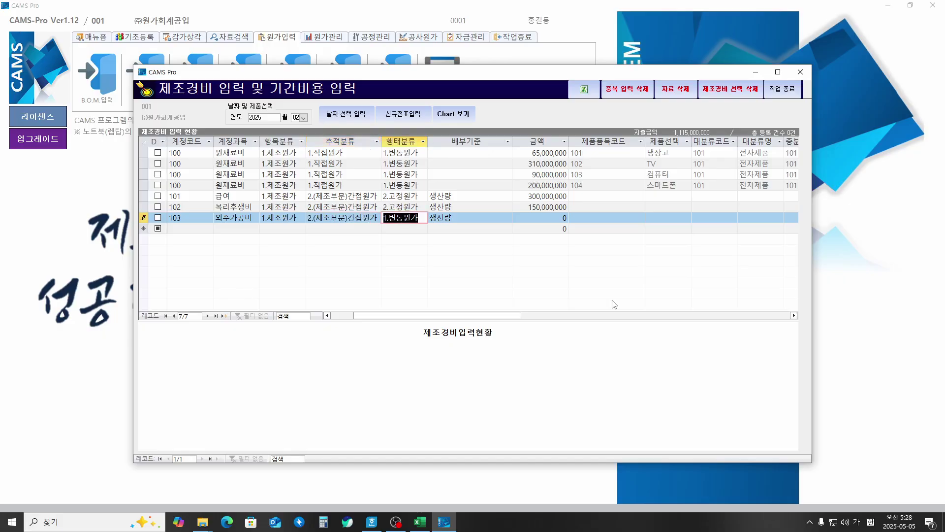
key(Tab)
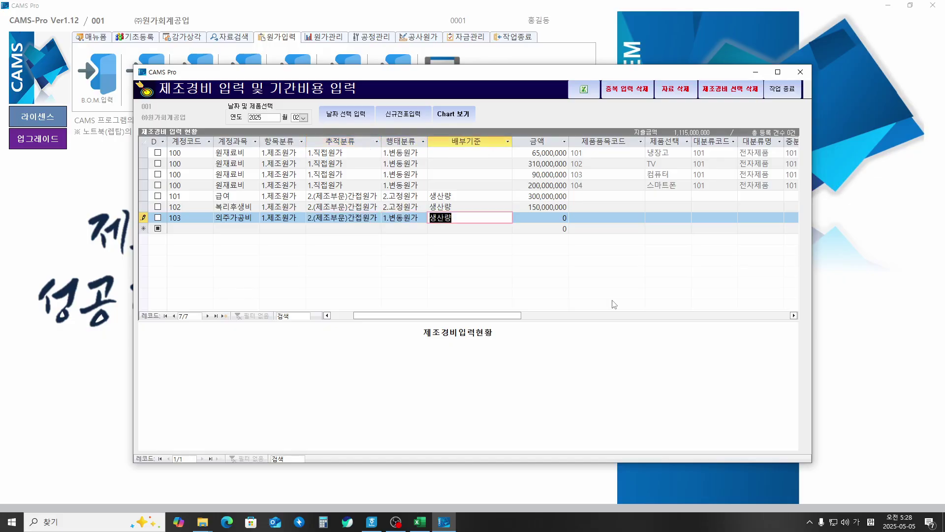
key(Tab)
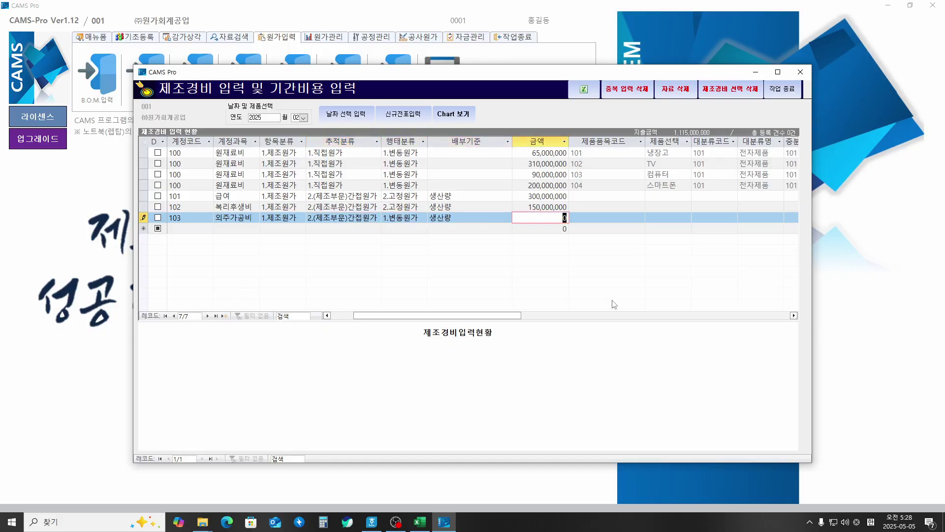
text(16,)
text(000,000)
key(Tab)
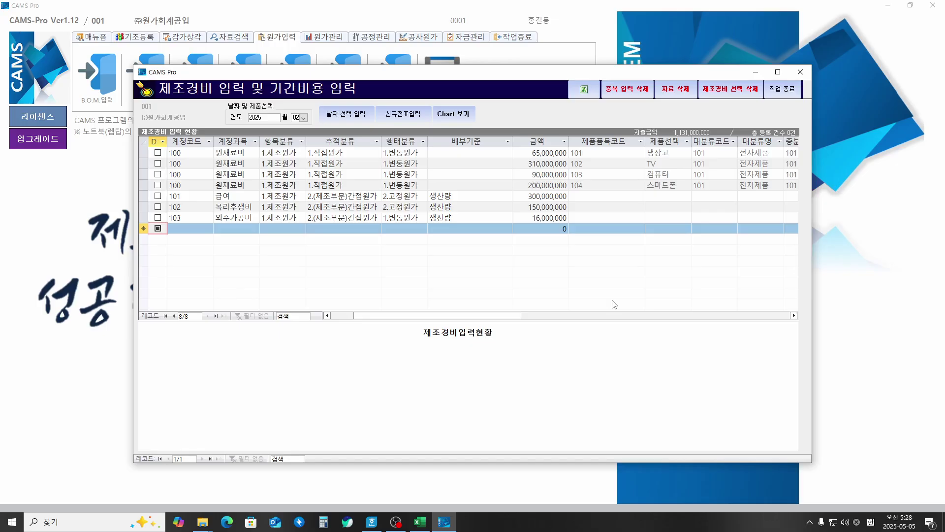
key(Tab)
key(Tab)
Step: Add a 104 지급임차료 row of 30,000,000 as a fixed indirect cost allocated by 생산량
text(1)
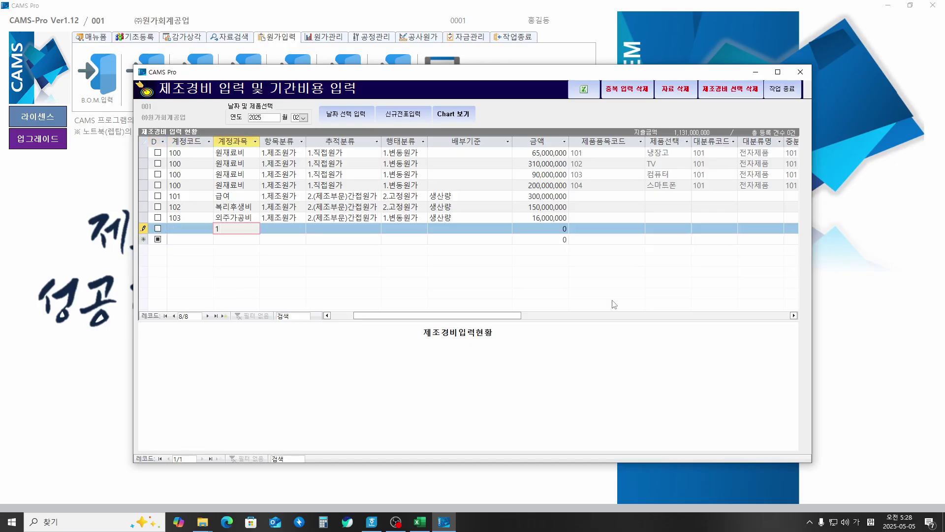
key(Return)
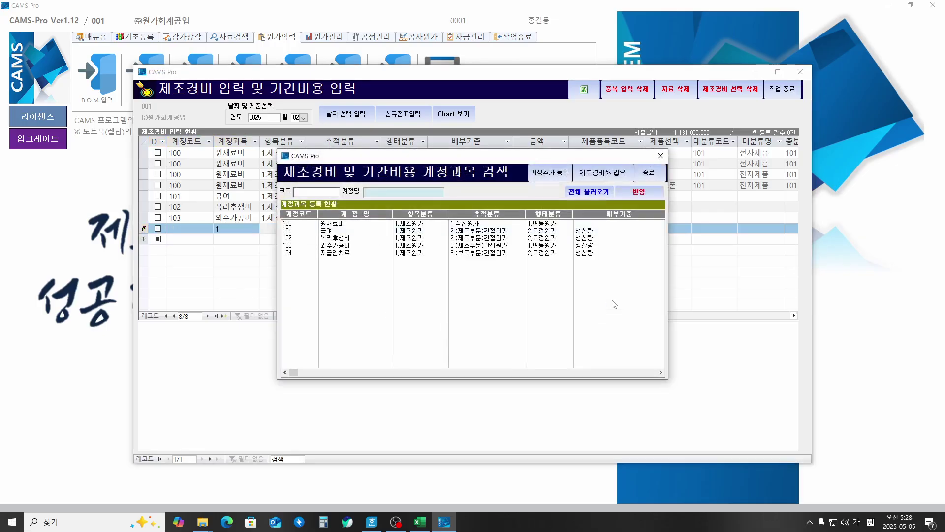
key(Down)
key(Down)
key(Down)
key(Down)
key(Return)
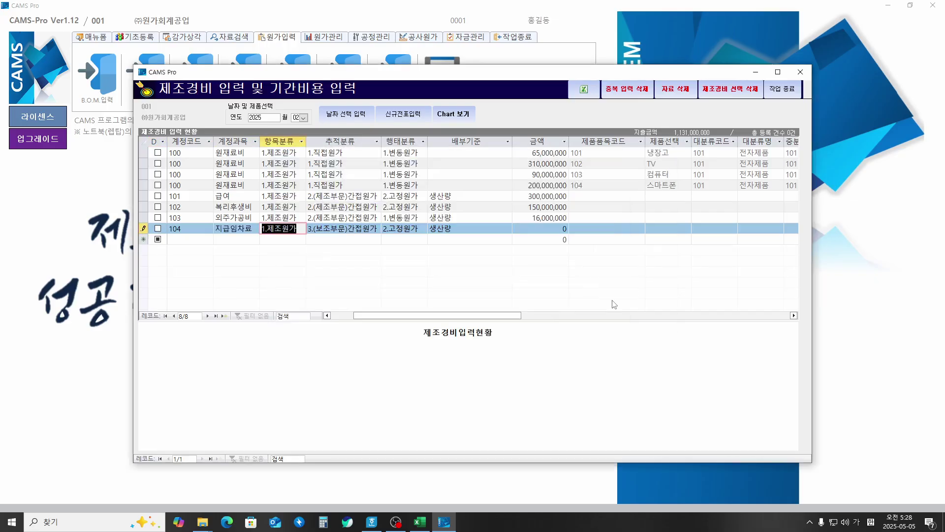
key(Tab)
key(Tab)
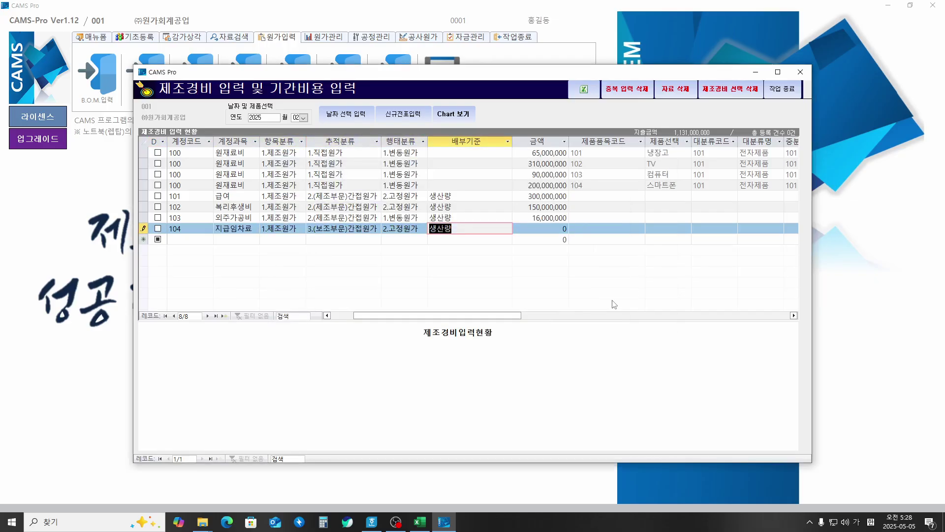
key(Tab)
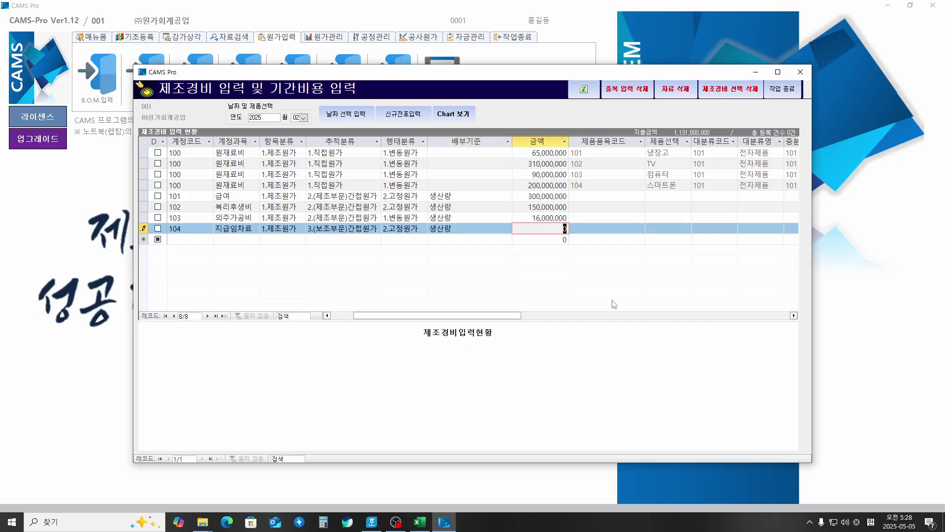
text(30,000,000)
key(Tab)
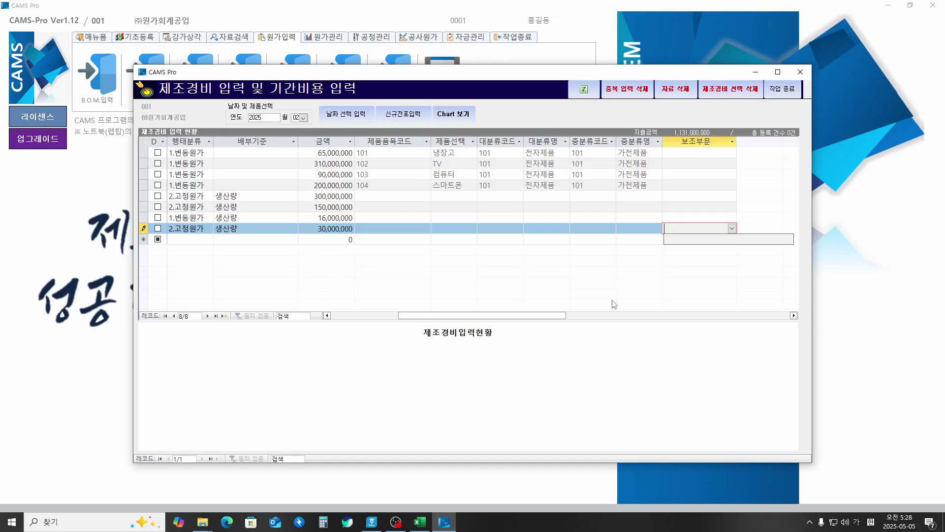
drag(436, 76, 407, 125)
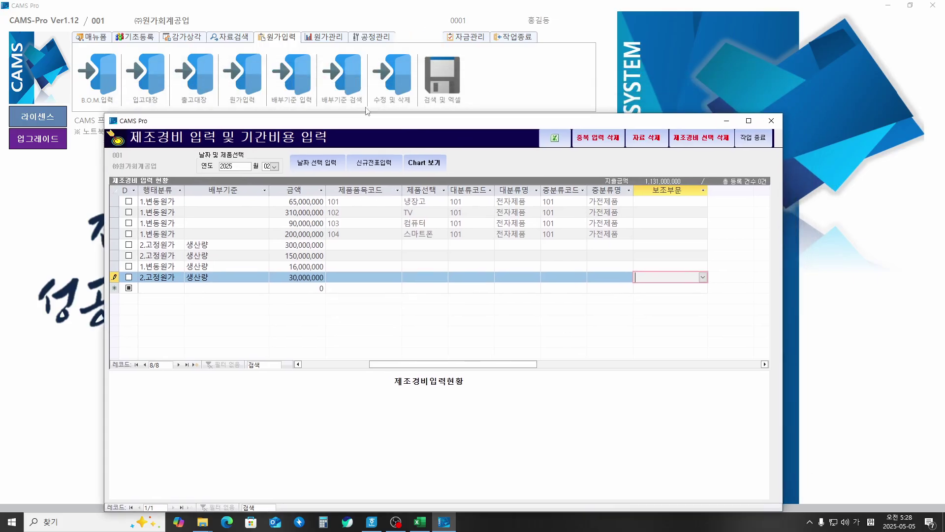
Step: Register support department code 100 named 생산관리부 under 기초등록 > 보조부문
click(135, 39)
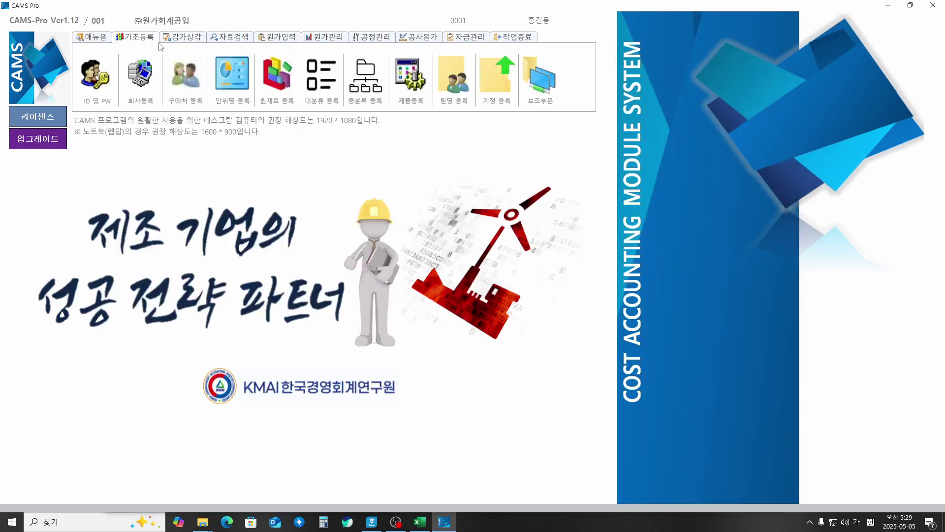
click(540, 87)
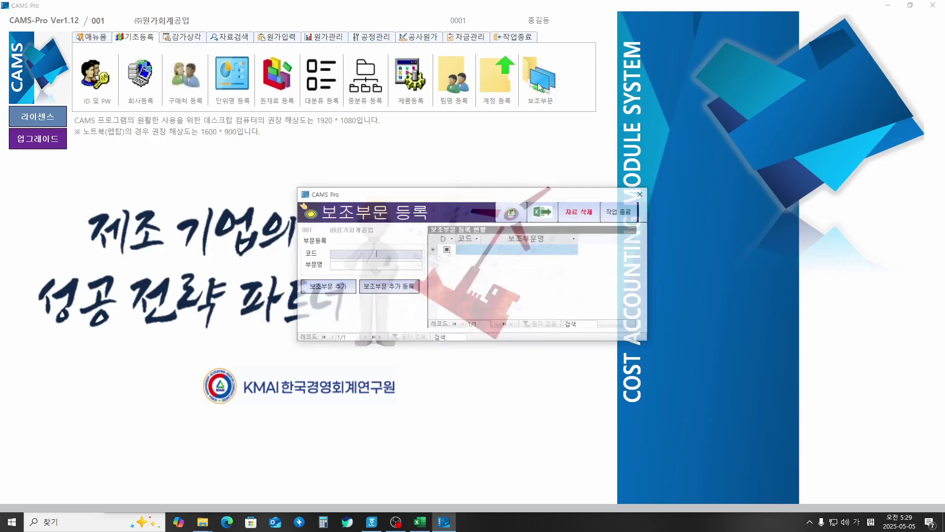
drag(471, 196, 450, 182)
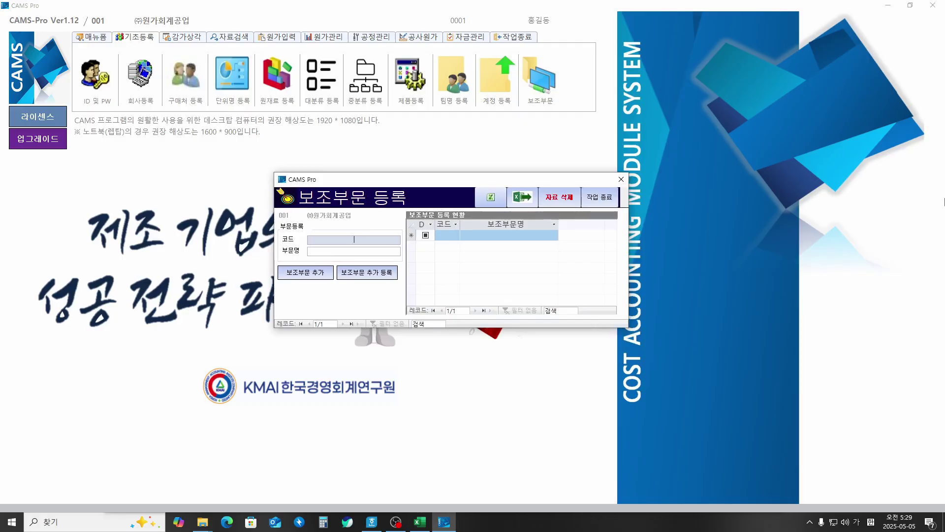
text(100)
key(Return)
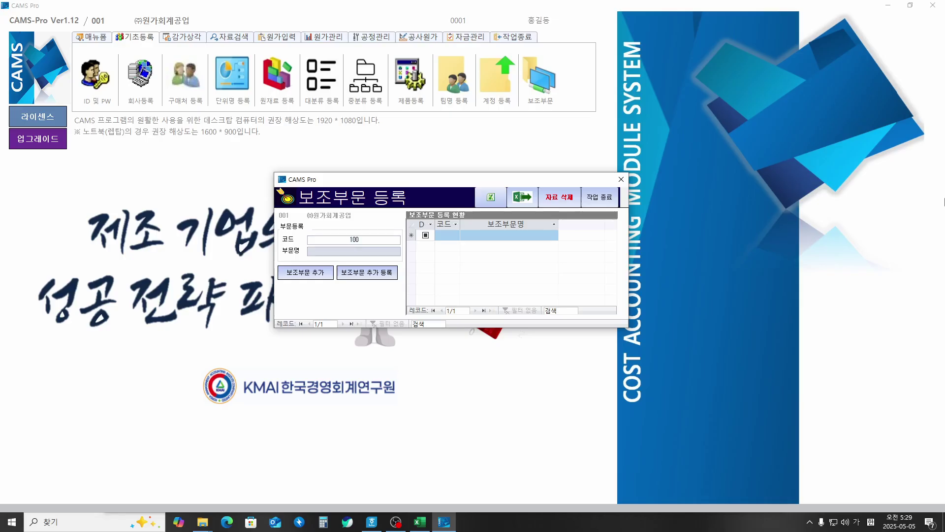
text(생산ㄱ)
text(관리부)
key(Return)
key(Return)
key(Return)
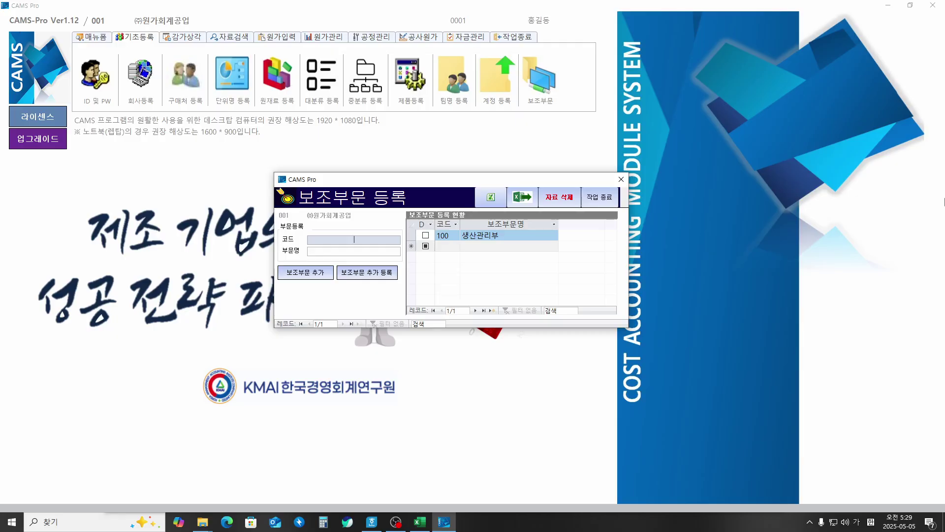
Step: Register support department 200 자재관리부, close the dialog and go back to 원가입력
text(200)
key(Return)
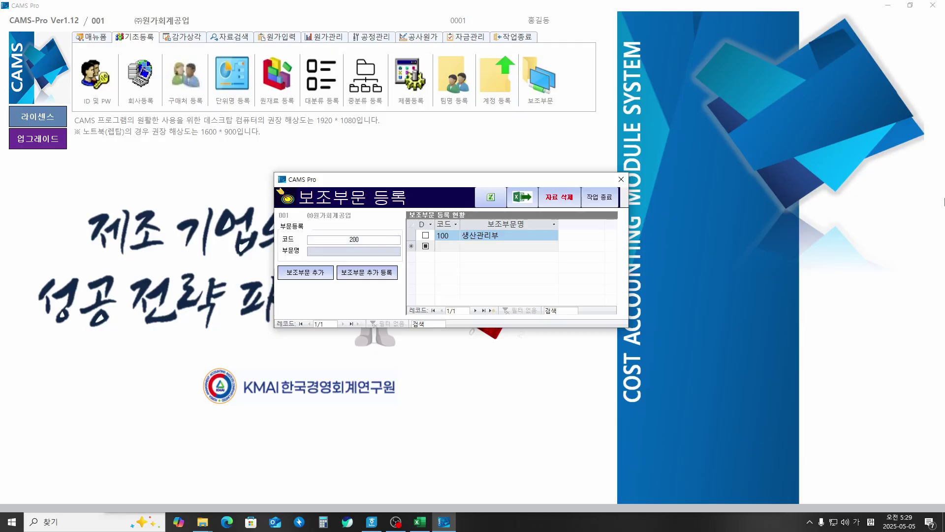
text(자재관ㄹㅣ부)
key(Return)
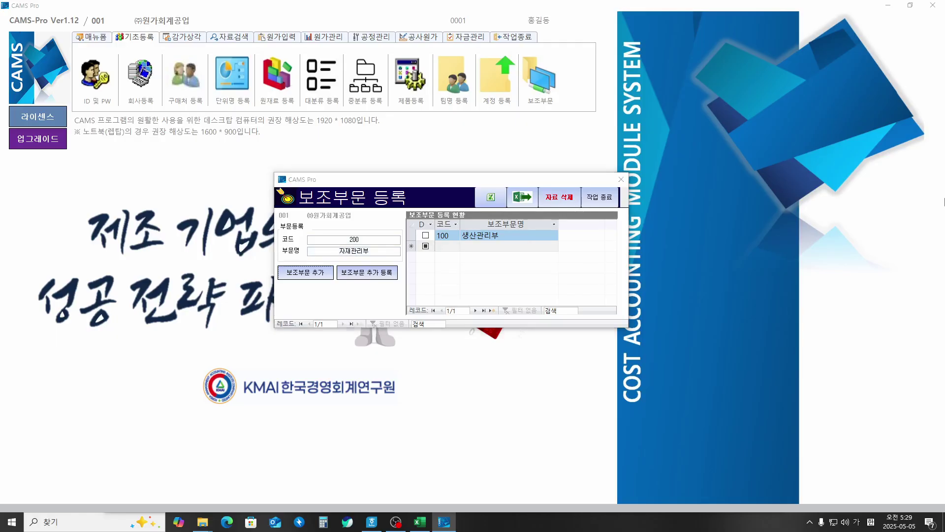
key(Return)
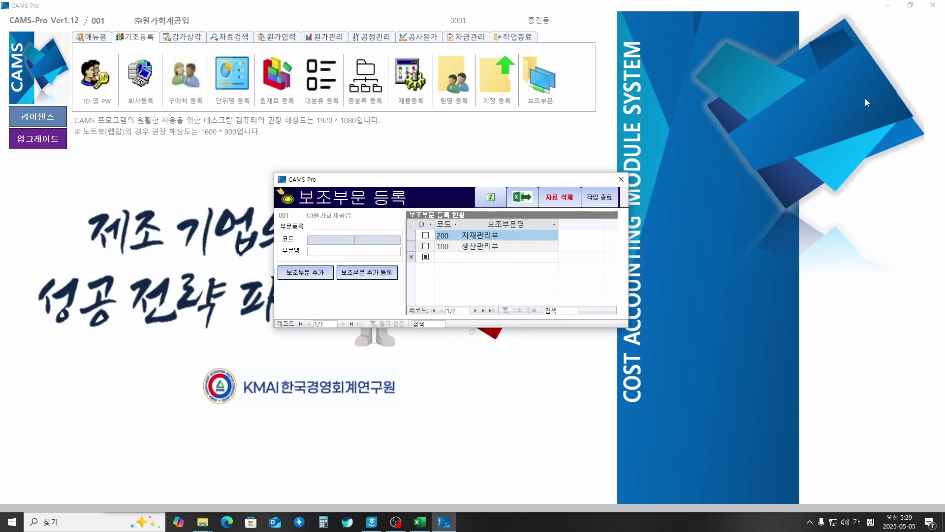
click(603, 197)
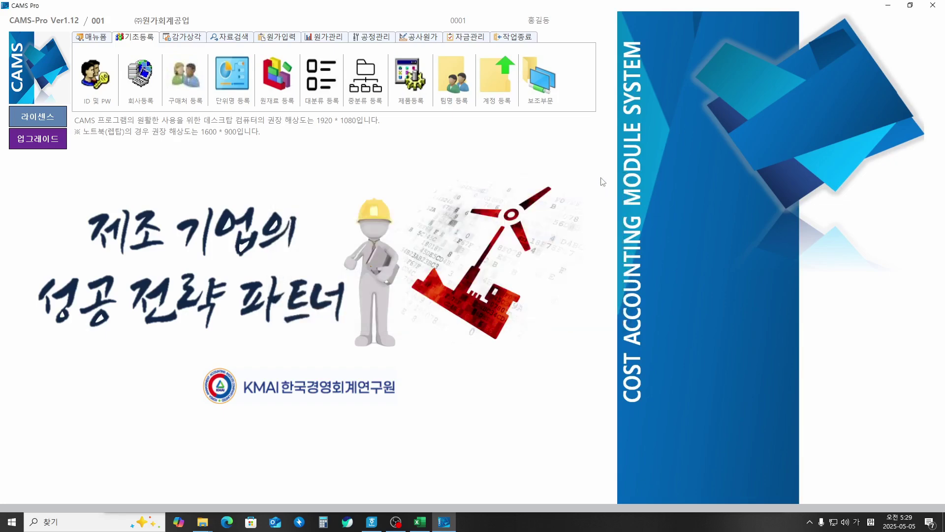
click(278, 39)
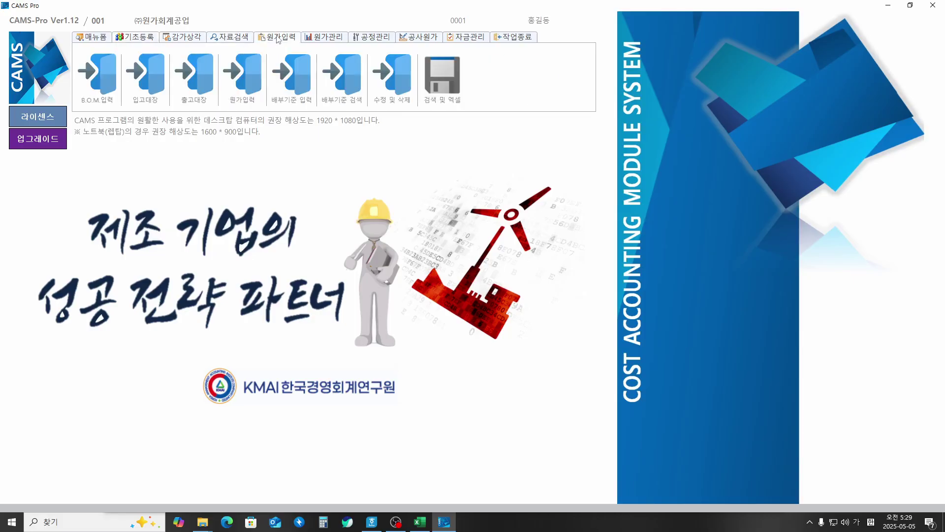
Step: In 제조경비 입력, check the still-empty 보조부문 list, then finish and confirm applying expenses to costing
click(247, 79)
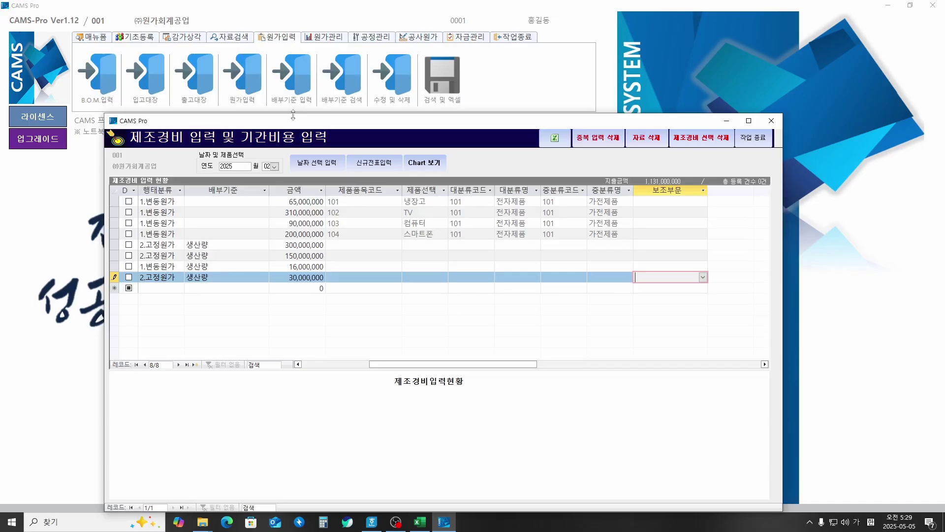
drag(297, 124, 293, 73)
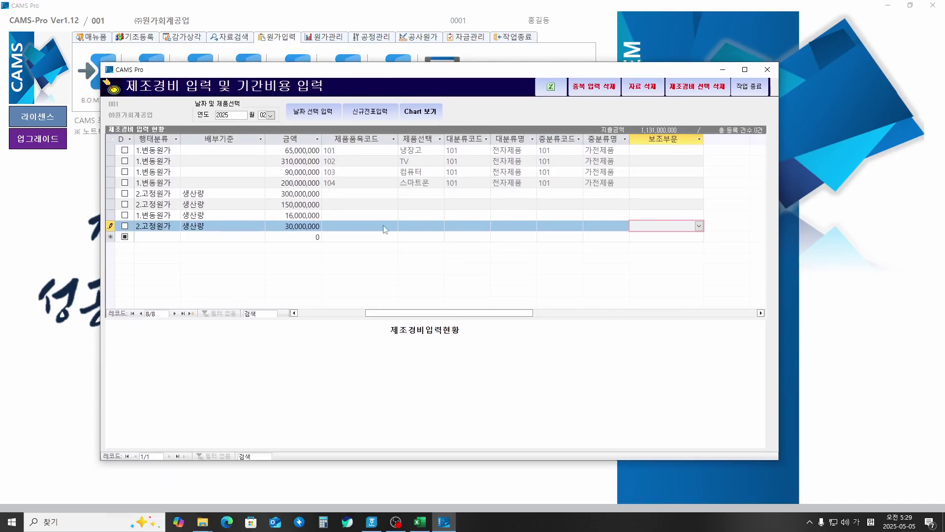
click(699, 226)
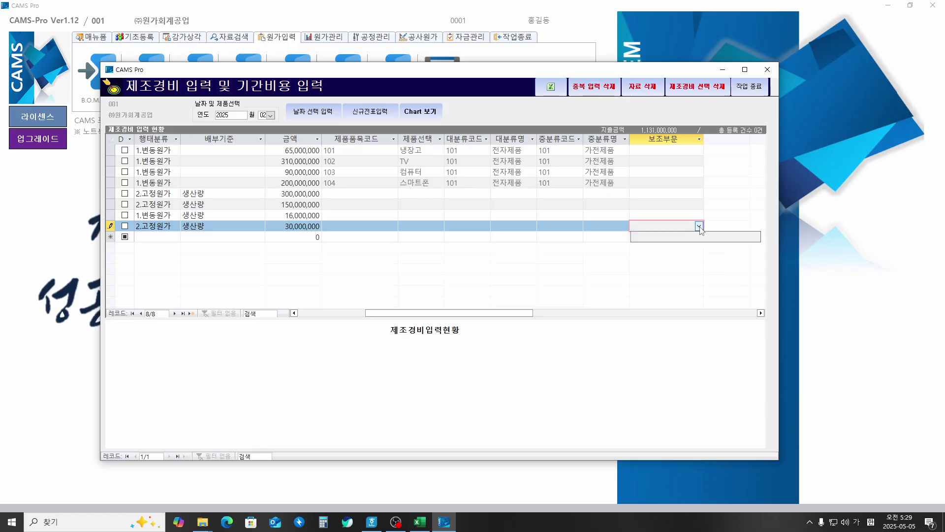
click(579, 222)
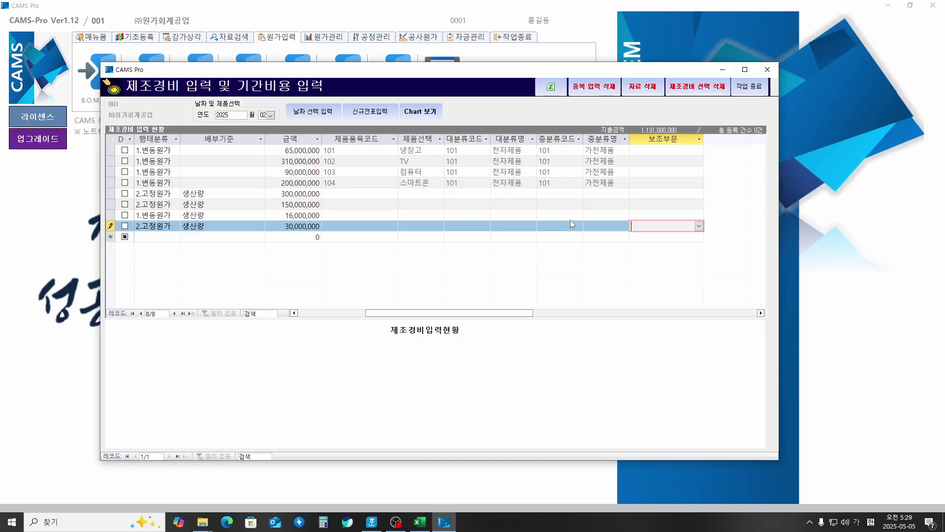
click(757, 89)
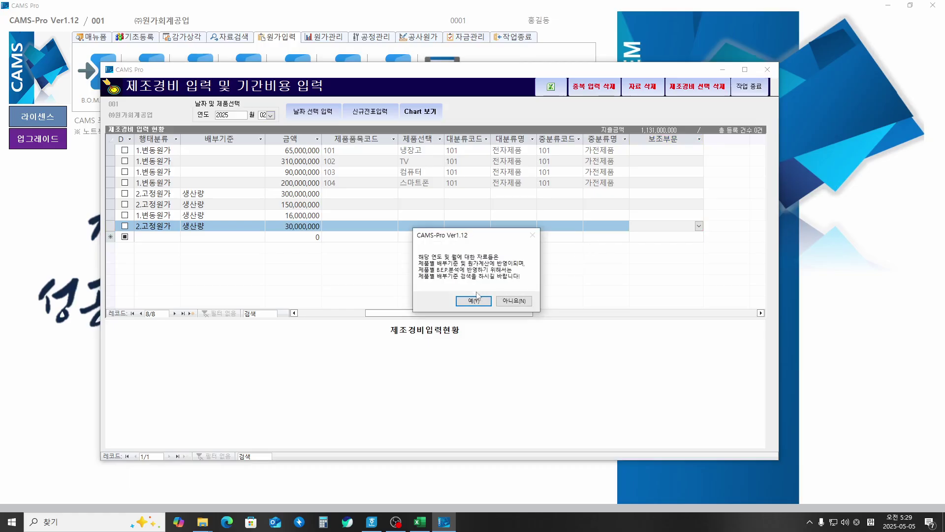
click(475, 301)
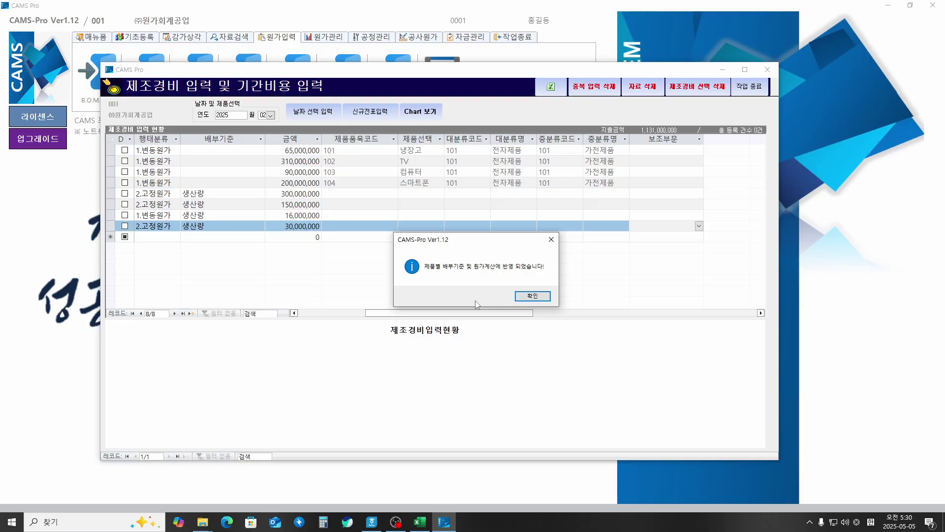
click(532, 296)
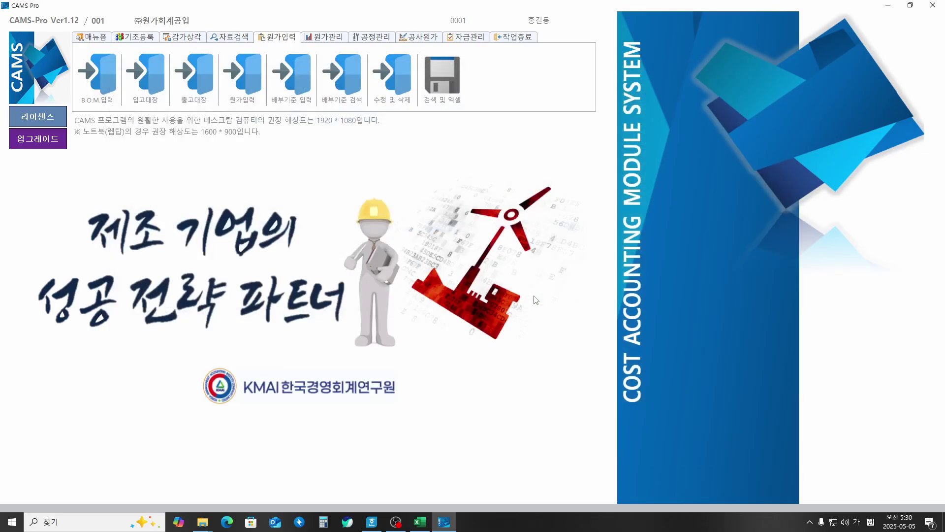
click(247, 78)
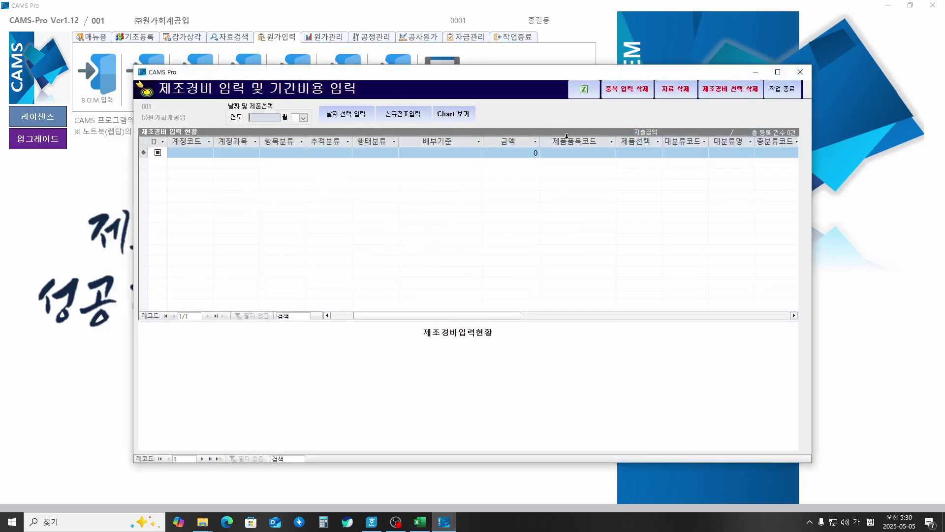
Step: Load the manufacturing expenses for year 2025, month 02
text(2025)
key(Return)
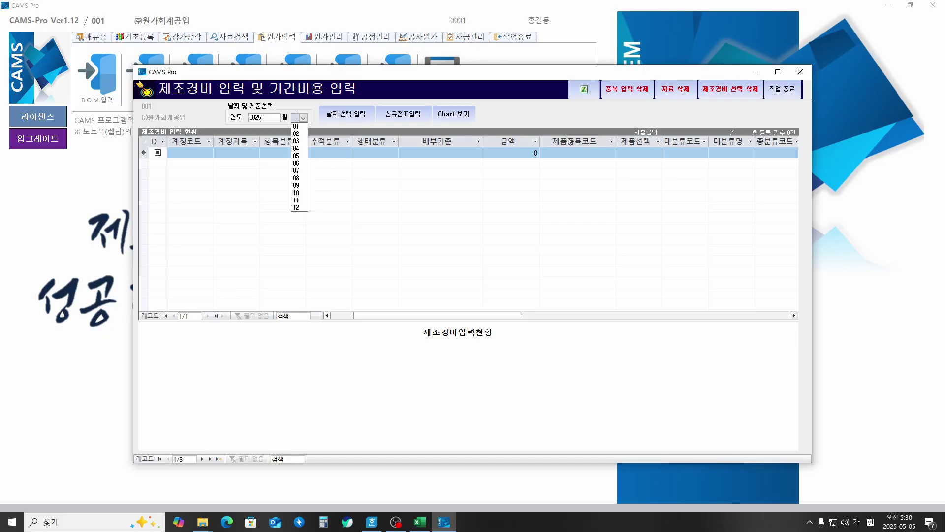
key(Down)
key(Down)
key(Return)
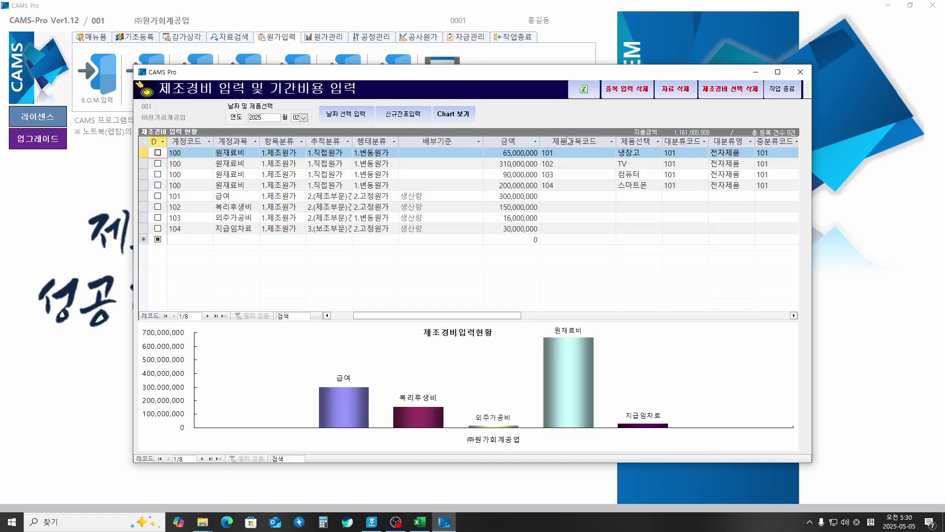
Step: Assign support department 생산관리부 to the 30,000,000 지급임차료 (104) row
click(227, 230)
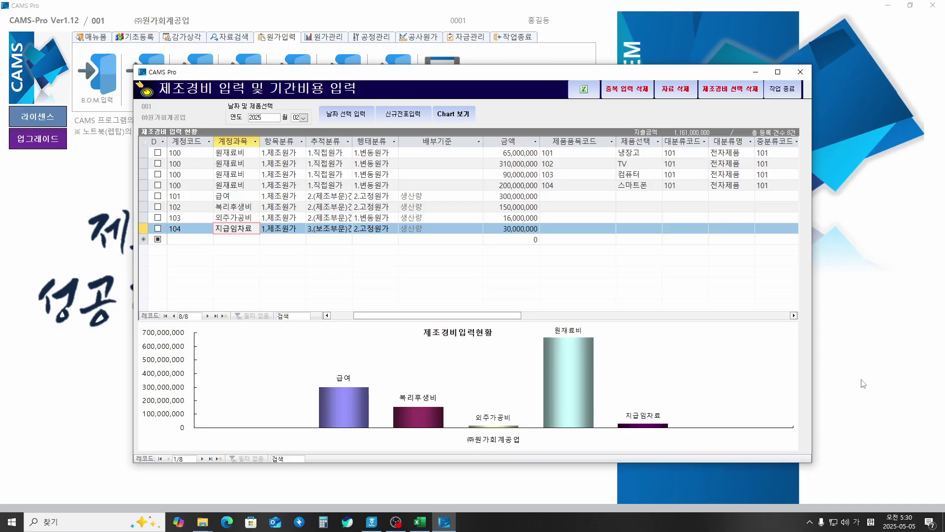
key(Tab)
key(Tab)
key(Tab)
key(Tab)
key(Tab)
key(Tab)
key(Tab)
key(Tab)
key(Tab)
key(Tab)
key(Tab)
key(Tab)
key(Tab)
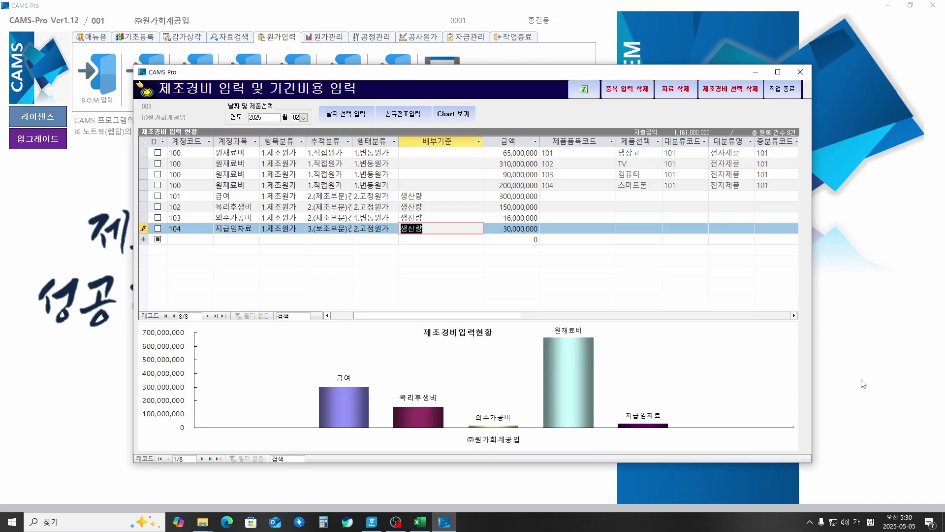
key(Up)
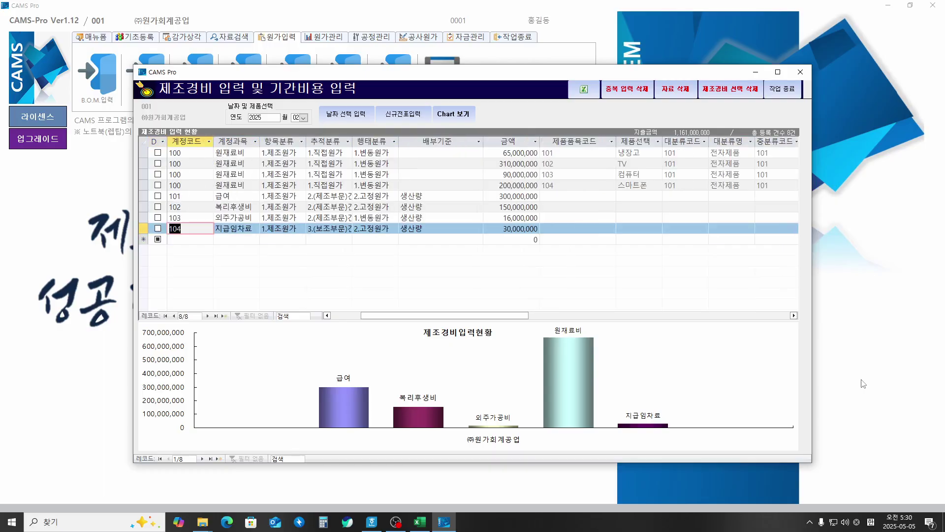
key(Tab)
key(Tab)
key(Tab)
key(Tab)
key(Tab)
key(Tab)
key(Tab)
key(Tab)
key(Tab)
key(Tab)
key(Tab)
key(Tab)
key(Tab)
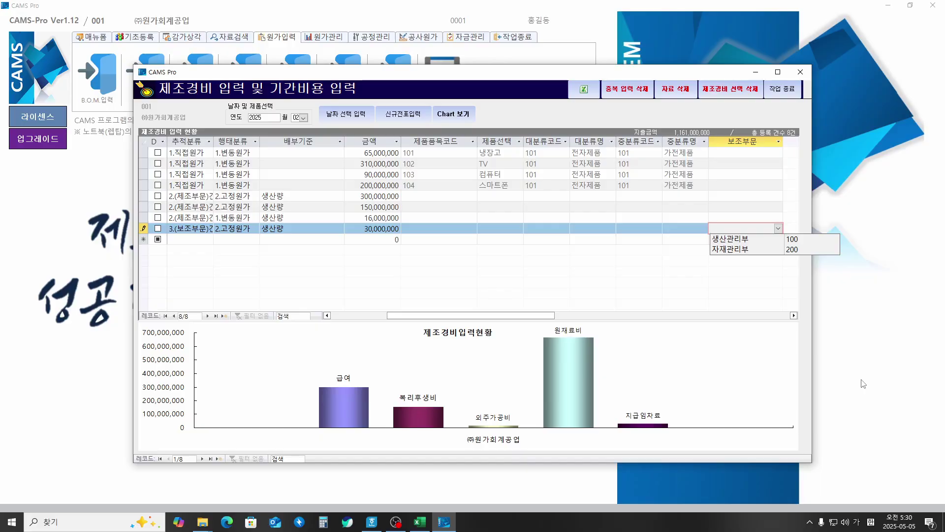
key(Down)
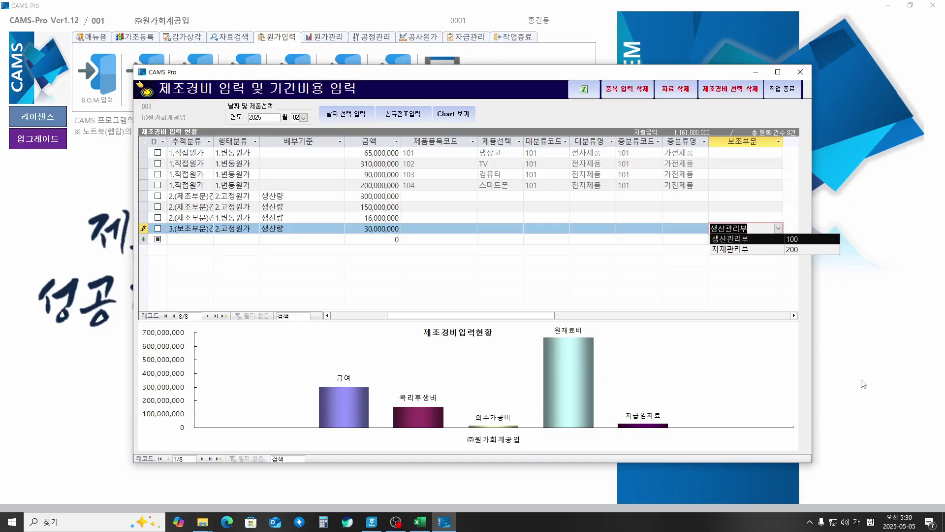
key(Return)
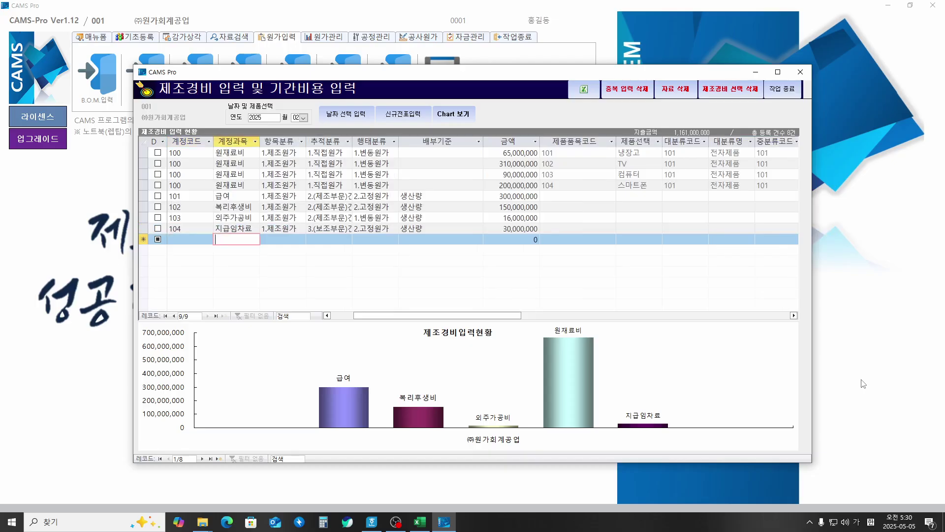
Step: Add a second 104 지급임차료 row of 40,000,000 charged to 자재관리부 and refresh the expense chart
text(1)
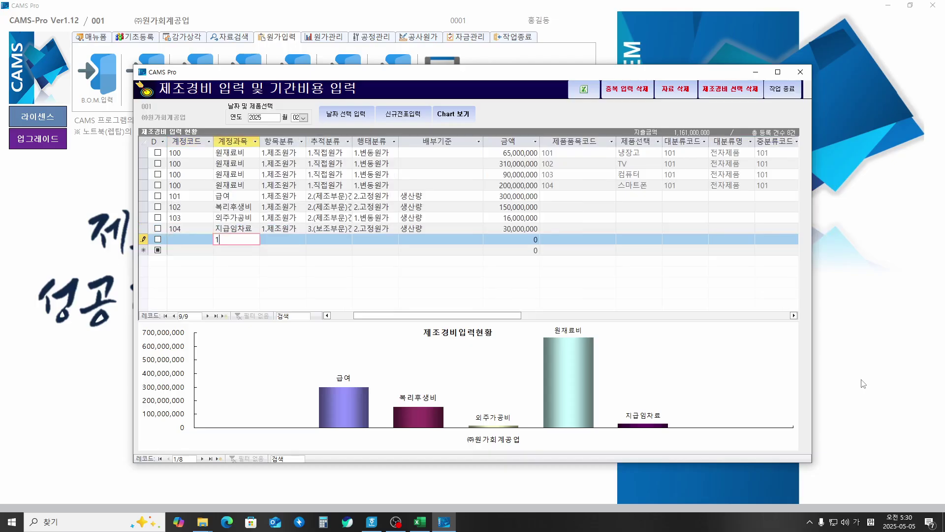
key(Down)
key(Down)
key(Down)
key(Down)
key(Down)
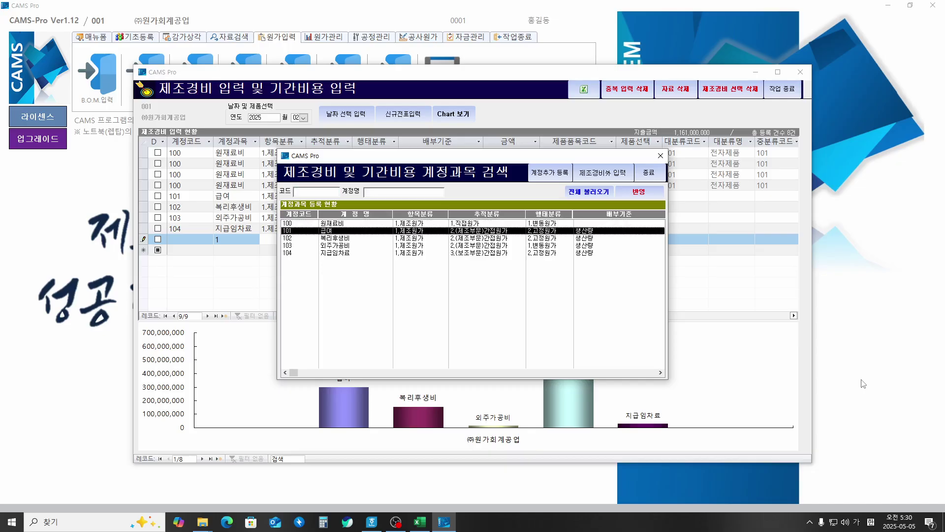
key(Return)
key(Return)
key(Return)
key(Return)
key(Return)
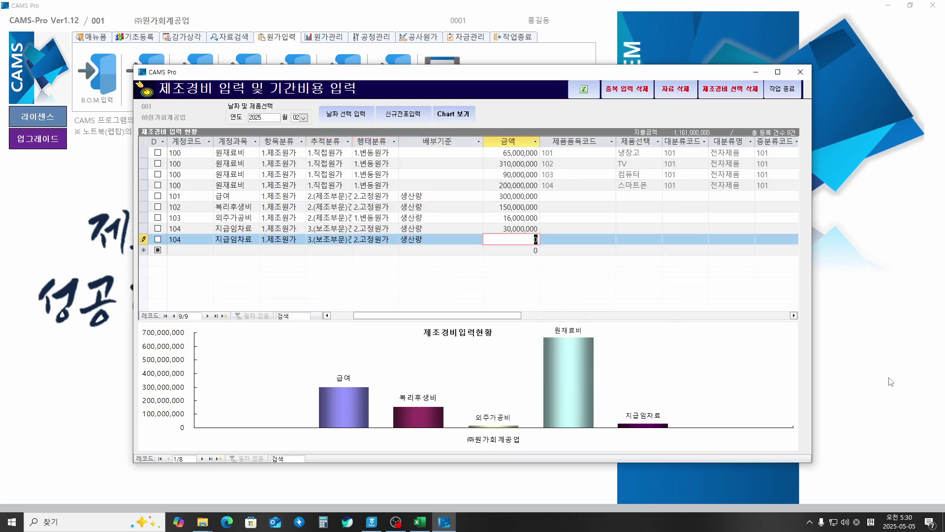
text(40000000)
key(Return)
key(Down)
key(Down)
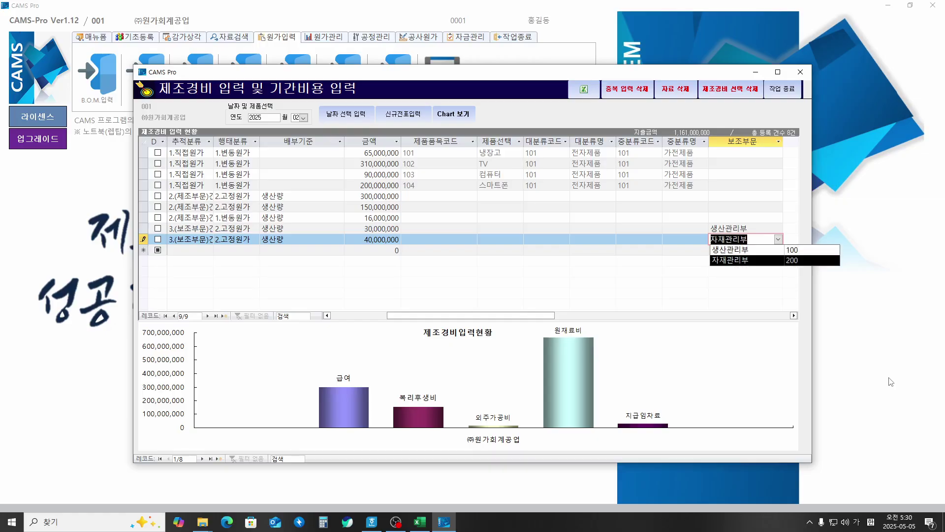
key(Return)
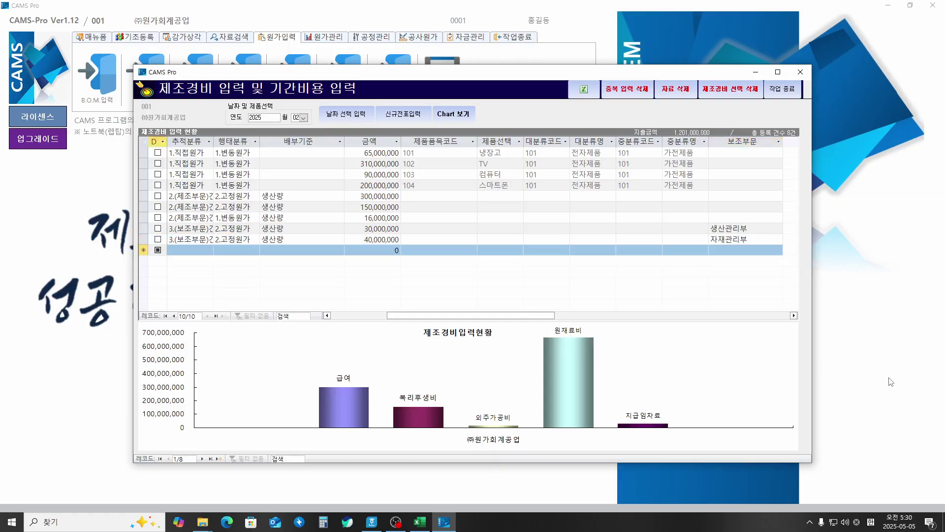
click(454, 112)
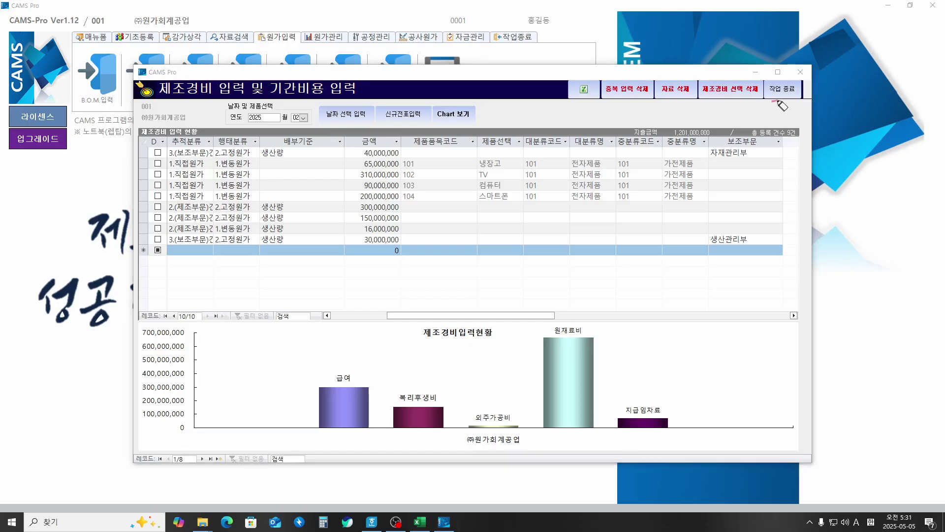
mouse_move(777, 102)
mouse_down()
mouse_move(773, 78)
mouse_move(810, 91)
mouse_move(779, 110)
mouse_move(795, 111)
mouse_up()
Step: Finish the expense entry and answer 예(Y) to reflect the revised expenses in allocation and costing
click(782, 89)
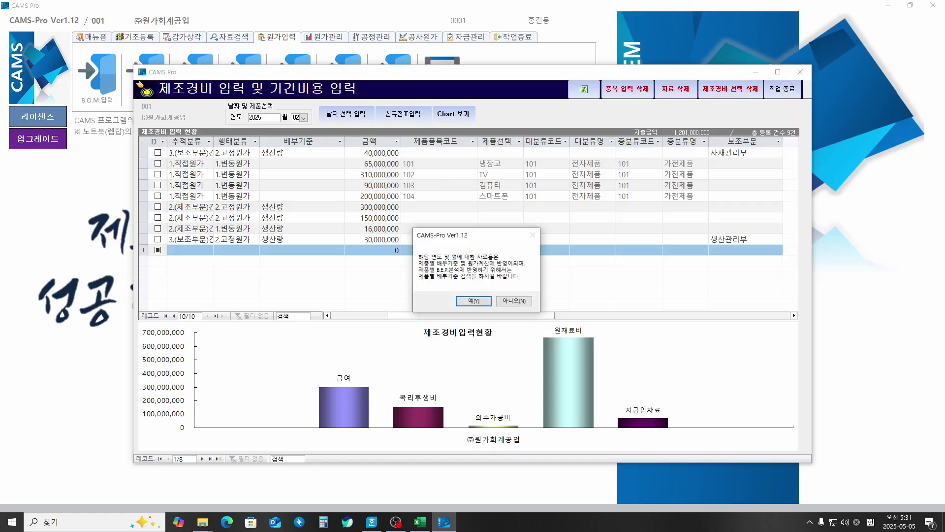
click(20, 212)
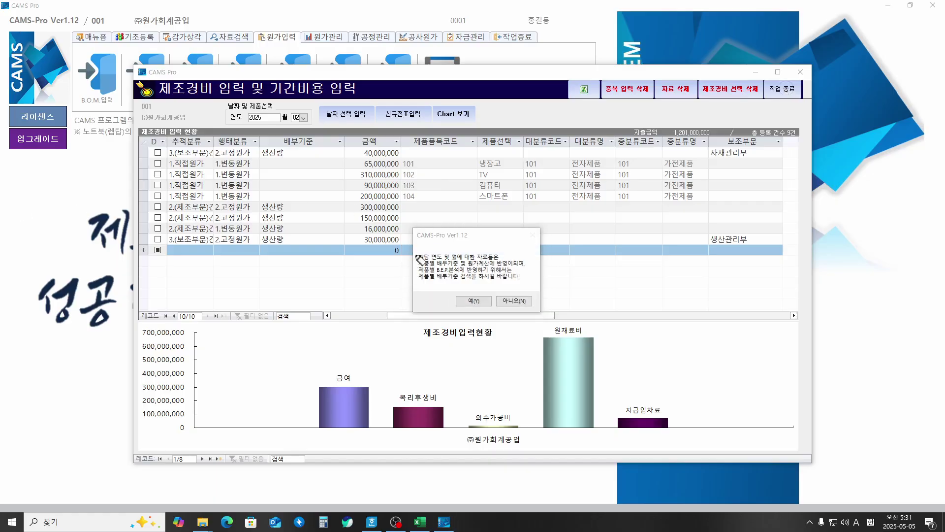
drag(418, 260, 494, 258)
drag(419, 266, 515, 266)
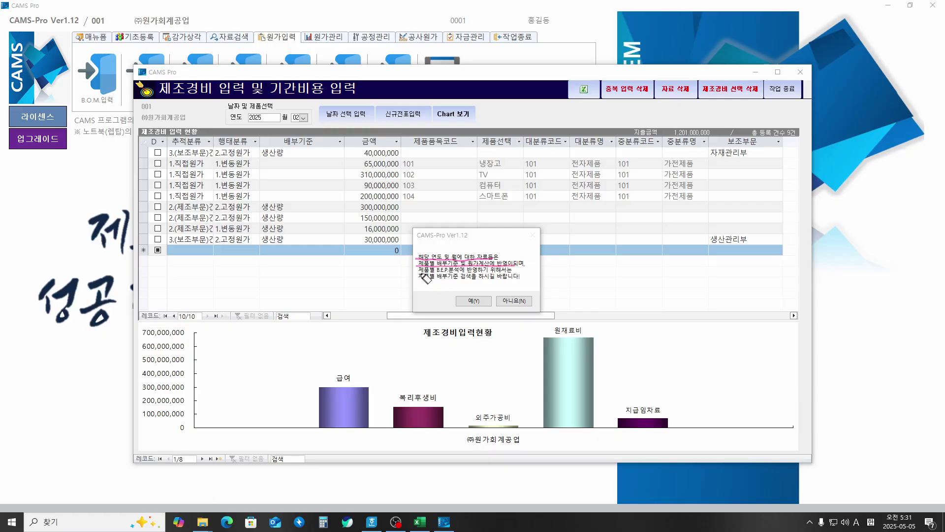
drag(420, 272, 490, 277)
mouse_move(419, 280)
mouse_down()
mouse_move(515, 280)
mouse_move(469, 294)
mouse_move(479, 288)
mouse_up()
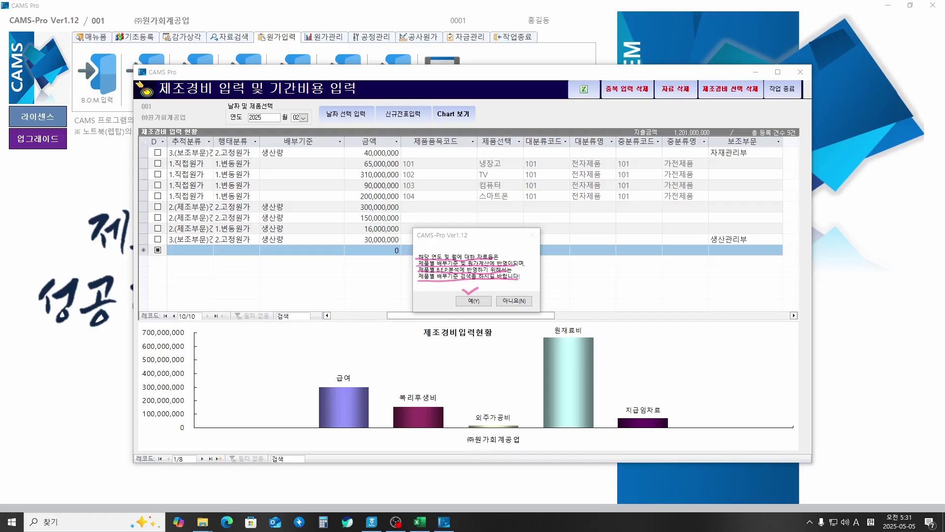
key(Escape)
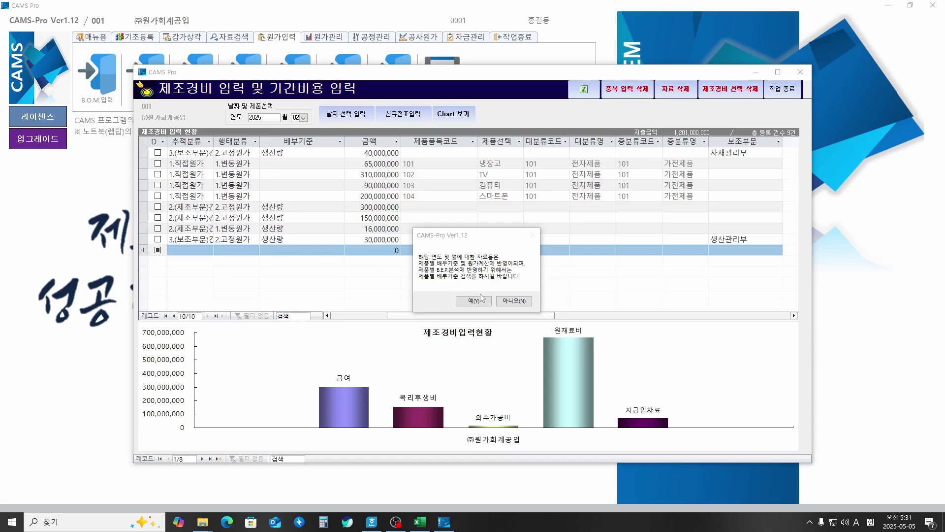
click(473, 300)
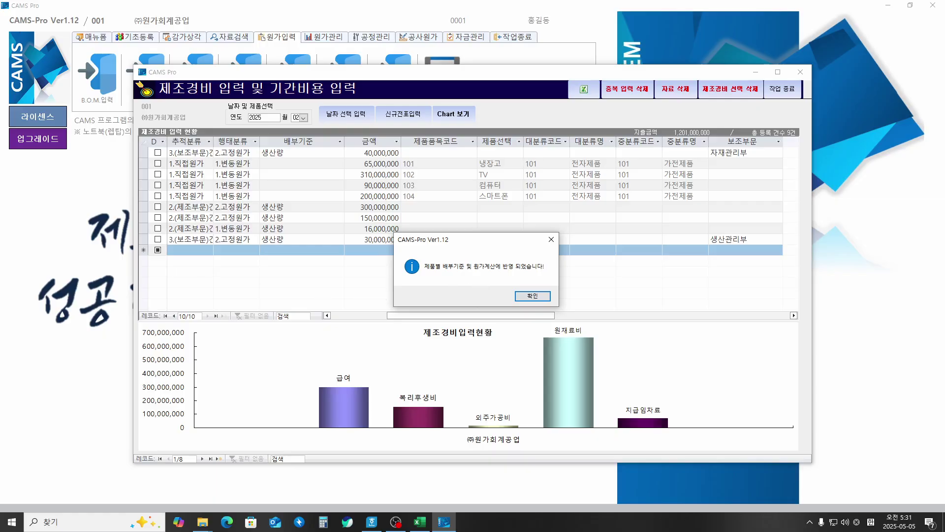
key(ctrl+shift+3)
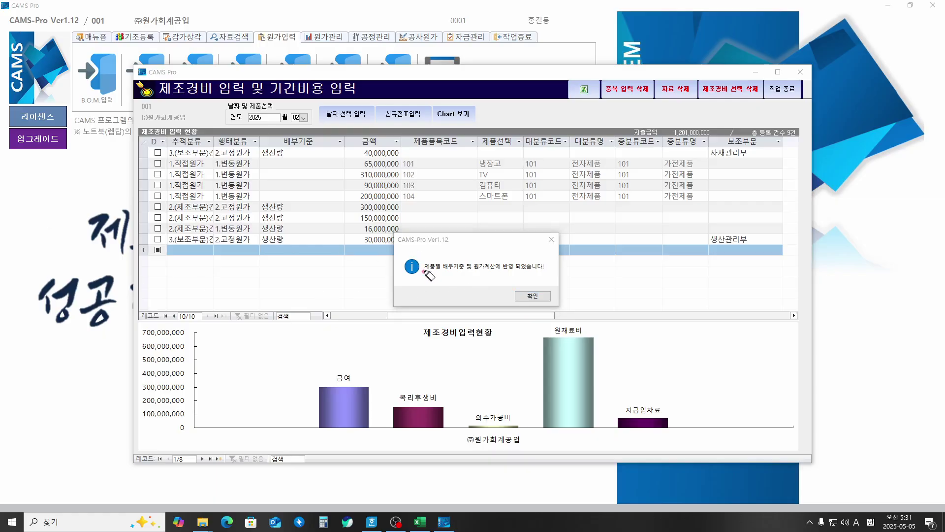
drag(424, 272, 509, 270)
key(Escape)
Step: Acknowledge the applied-expenses message with 확인 so 제조경비 입력 closes
click(524, 297)
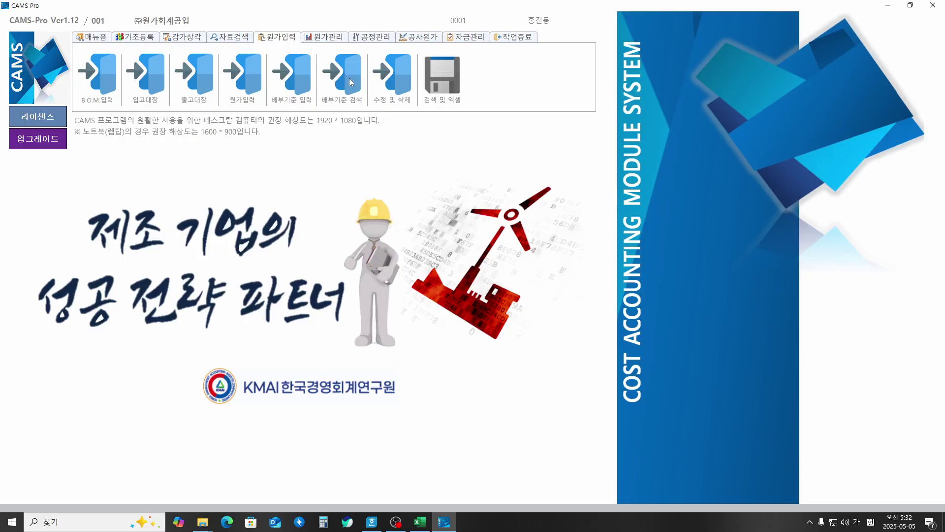
key(ctrl+alt+g)
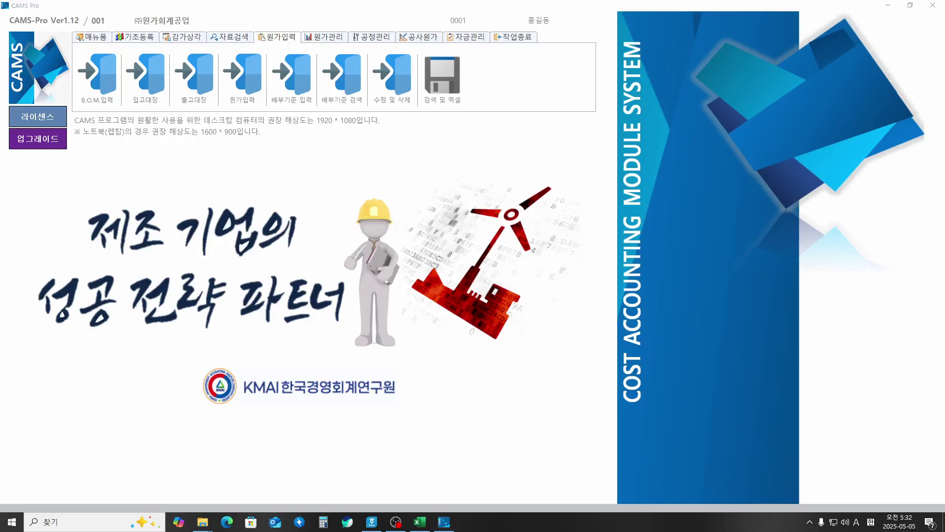
mouse_move(300, 102)
mouse_down()
mouse_move(295, 158)
mouse_move(301, 143)
mouse_up()
mouse_move(245, 102)
mouse_down()
mouse_move(238, 154)
mouse_move(255, 157)
mouse_up()
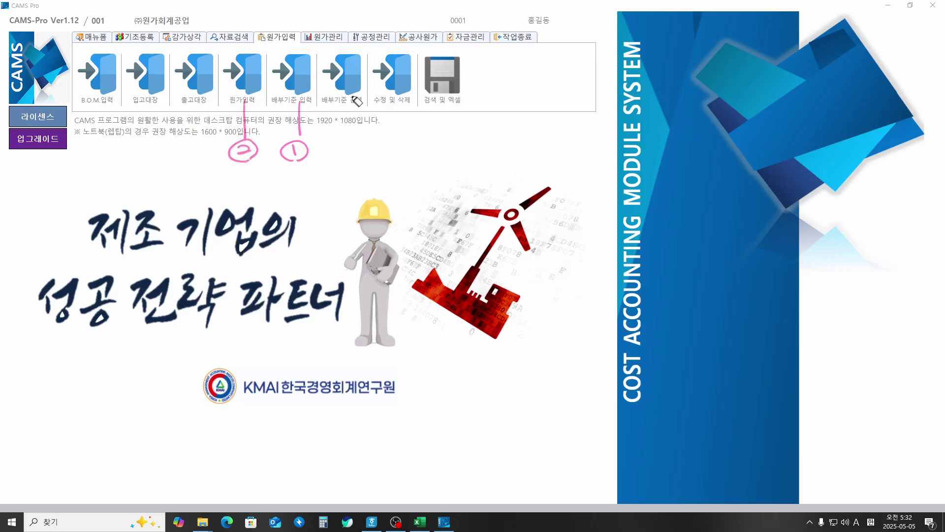
mouse_move(351, 100)
mouse_down()
mouse_move(358, 140)
mouse_move(346, 147)
mouse_up()
drag(351, 156, 351, 154)
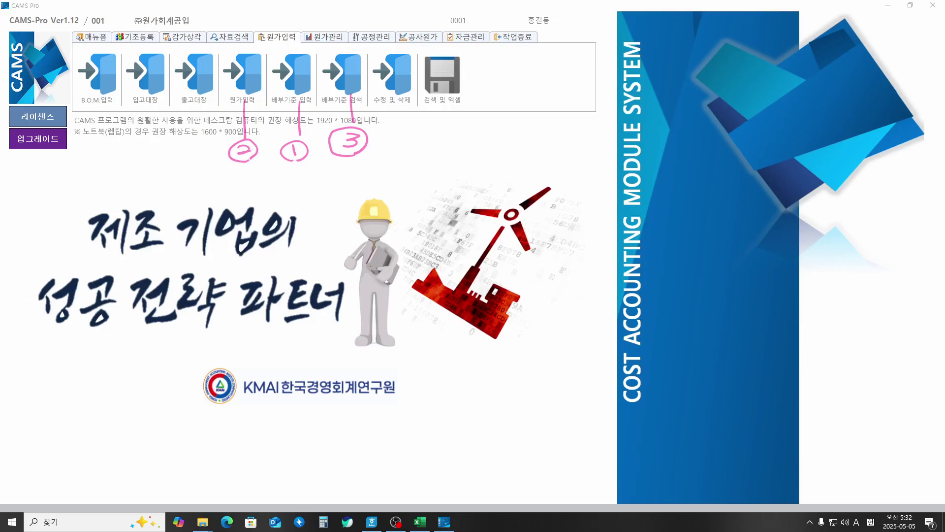
key(Escape)
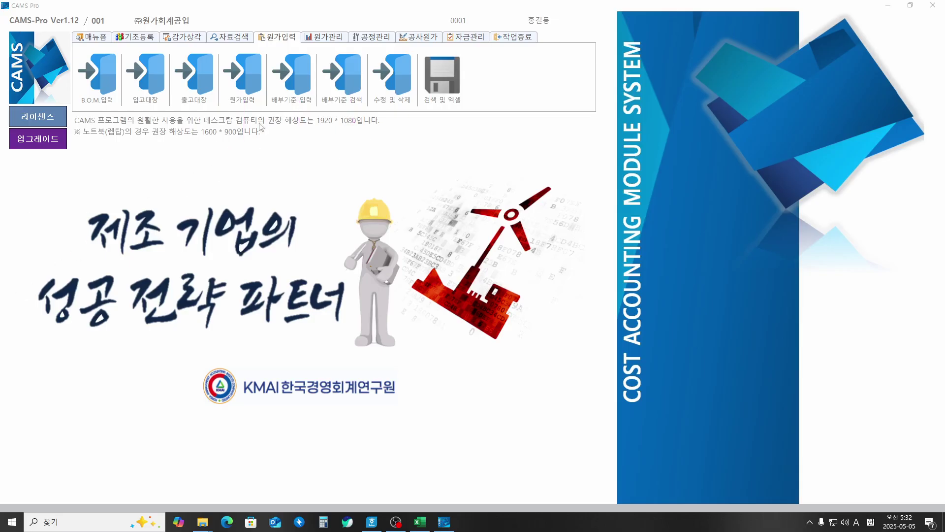
click(345, 78)
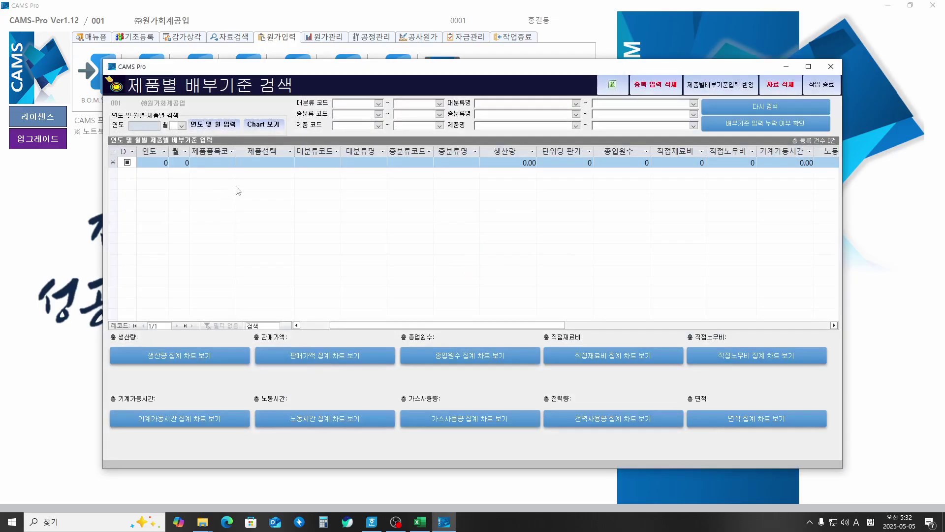
key(ctrl+2)
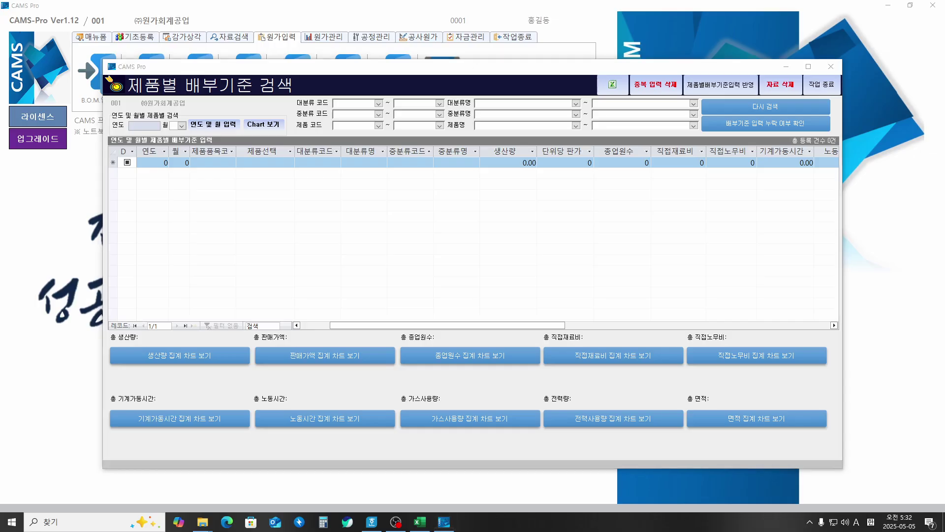
mouse_move(151, 135)
mouse_down()
mouse_move(147, 120)
mouse_move(183, 131)
mouse_up()
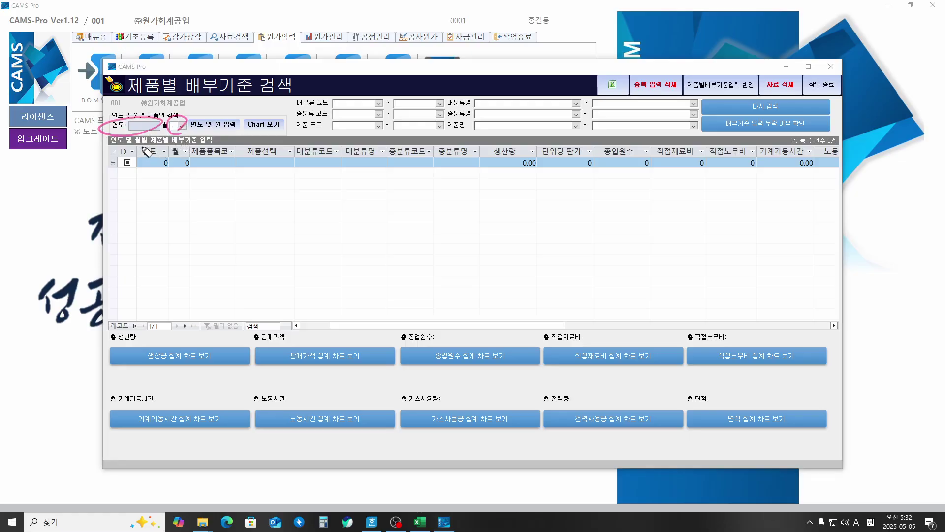
mouse_move(139, 144)
mouse_down()
mouse_move(142, 195)
mouse_move(159, 191)
mouse_move(151, 201)
mouse_move(159, 211)
mouse_move(186, 199)
mouse_up()
drag(184, 134, 224, 182)
mouse_move(227, 192)
mouse_down()
mouse_move(220, 197)
mouse_move(230, 194)
mouse_up()
drag(237, 193, 251, 197)
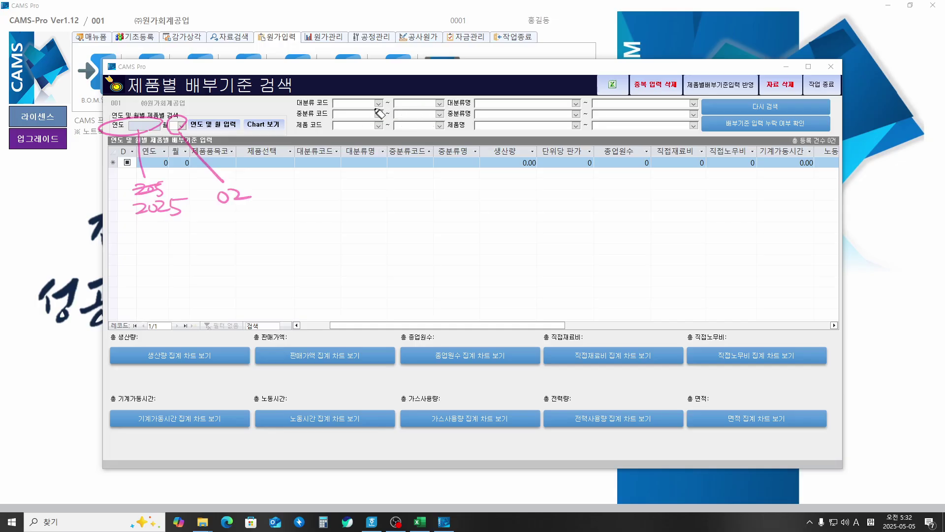
mouse_move(315, 105)
mouse_down()
mouse_move(316, 90)
mouse_move(331, 102)
mouse_move(424, 90)
mouse_move(518, 95)
mouse_up()
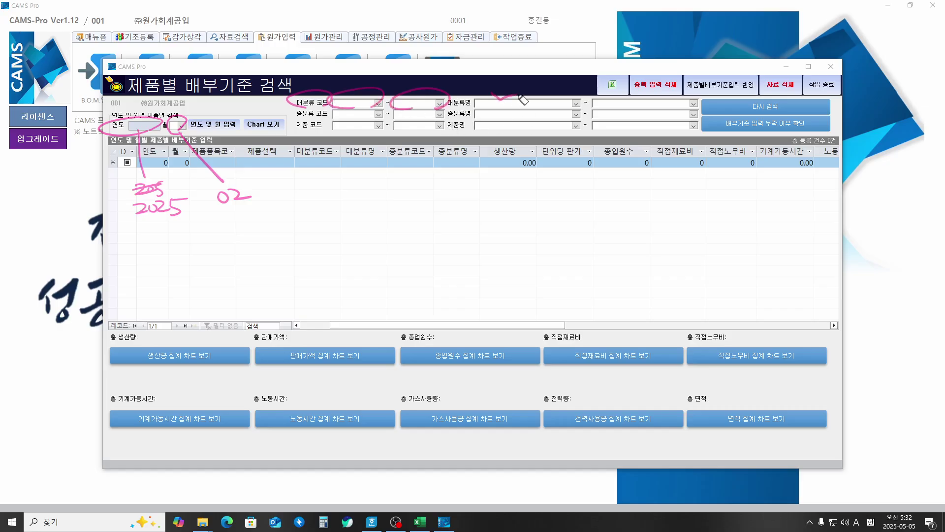
drag(615, 96, 644, 92)
mouse_move(335, 123)
mouse_down()
mouse_move(288, 105)
mouse_move(382, 116)
mouse_move(520, 111)
mouse_up()
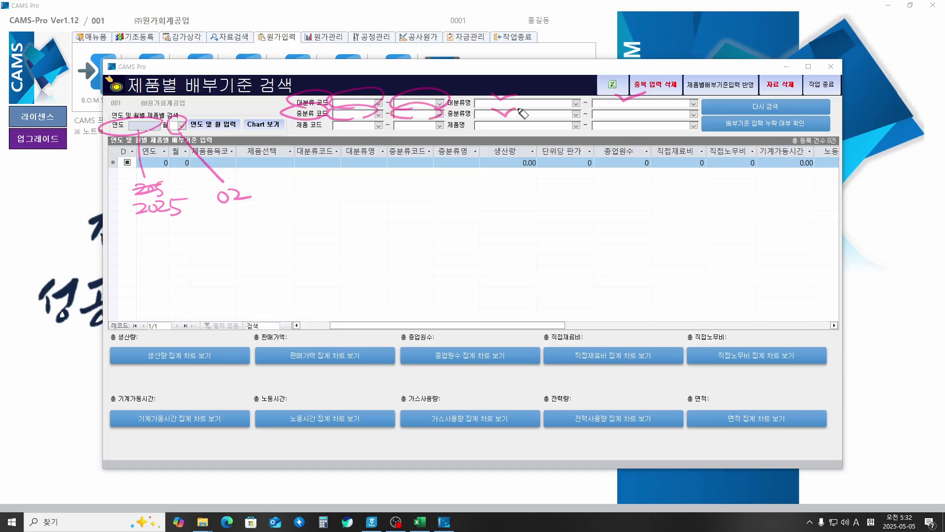
drag(608, 109, 642, 105)
mouse_move(352, 137)
mouse_down()
mouse_move(340, 131)
mouse_move(516, 122)
mouse_up()
drag(609, 121, 640, 118)
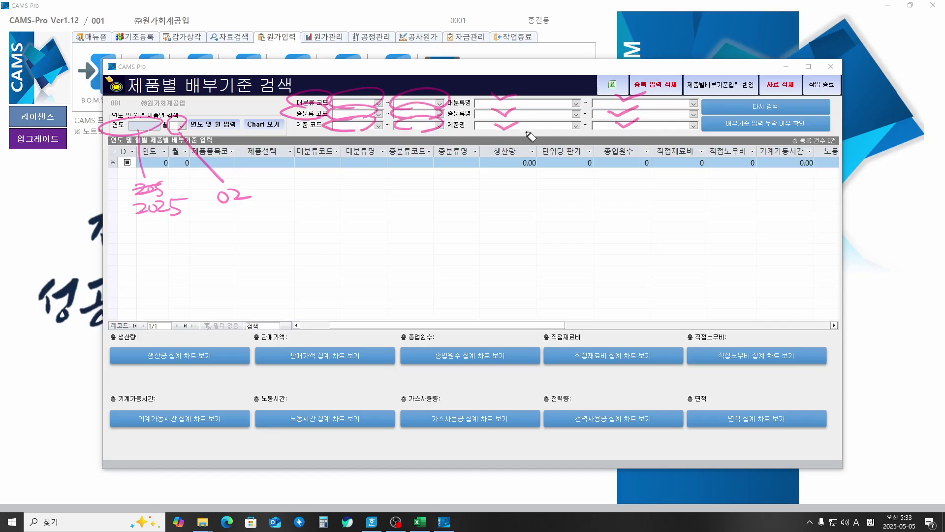
mouse_move(318, 133)
mouse_down()
mouse_move(295, 127)
mouse_move(282, 94)
mouse_move(288, 112)
mouse_move(274, 123)
mouse_move(261, 105)
mouse_move(282, 135)
mouse_move(276, 145)
mouse_move(258, 130)
mouse_up()
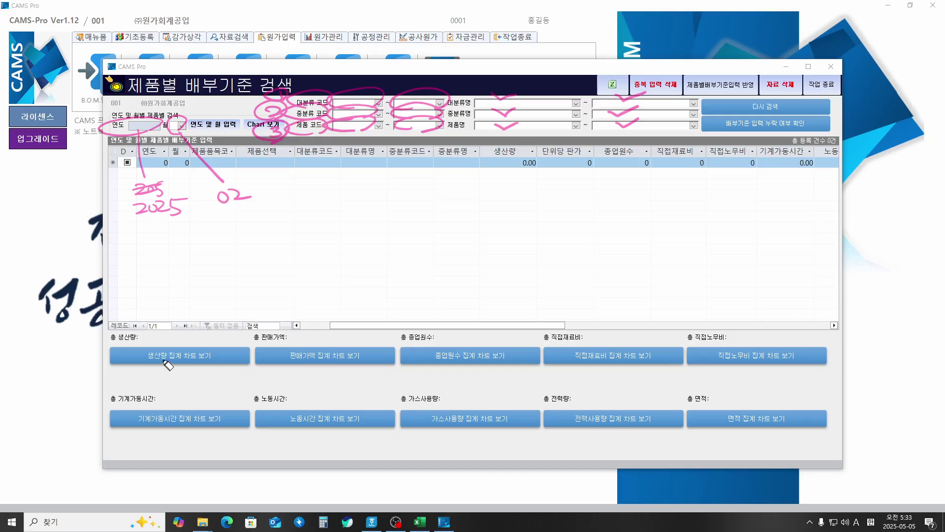
mouse_move(165, 363)
mouse_down()
mouse_move(147, 356)
mouse_move(185, 362)
mouse_move(170, 357)
mouse_move(197, 359)
mouse_move(233, 344)
mouse_up()
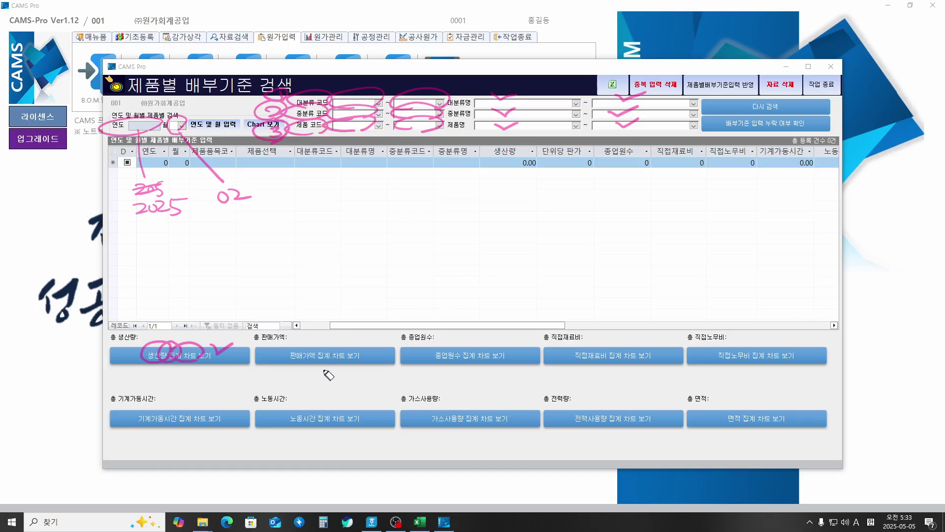
drag(317, 360, 340, 358)
drag(443, 363, 494, 361)
drag(579, 365, 631, 364)
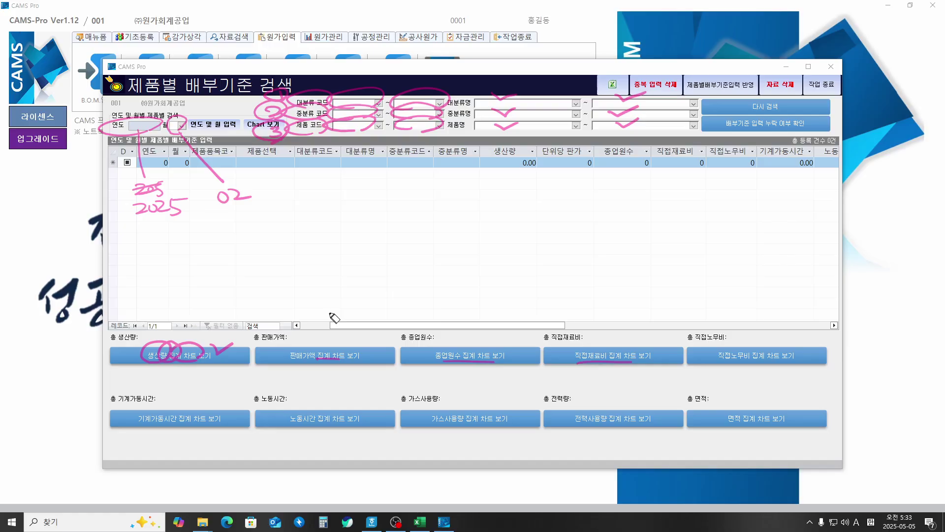
key(Escape)
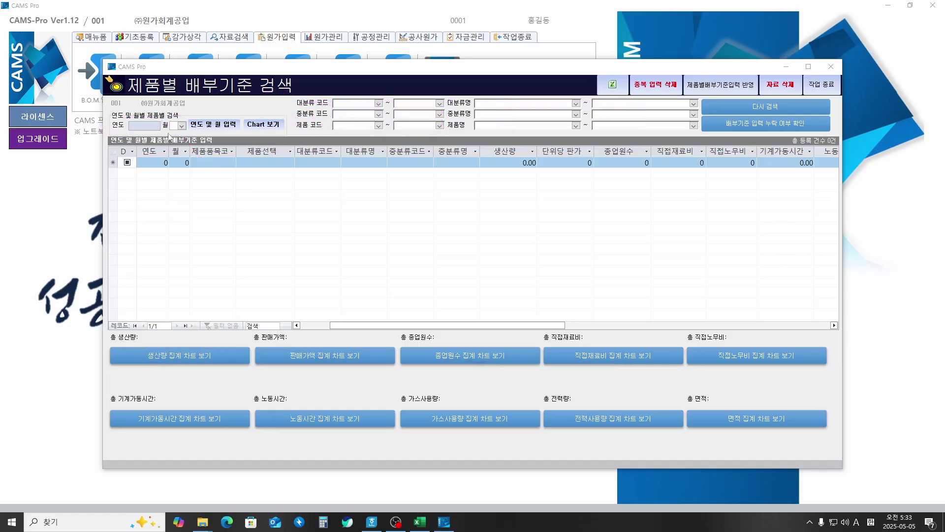
Step: Set the search period to 2025 month 02 and the 대분류 range to 101
click(139, 127)
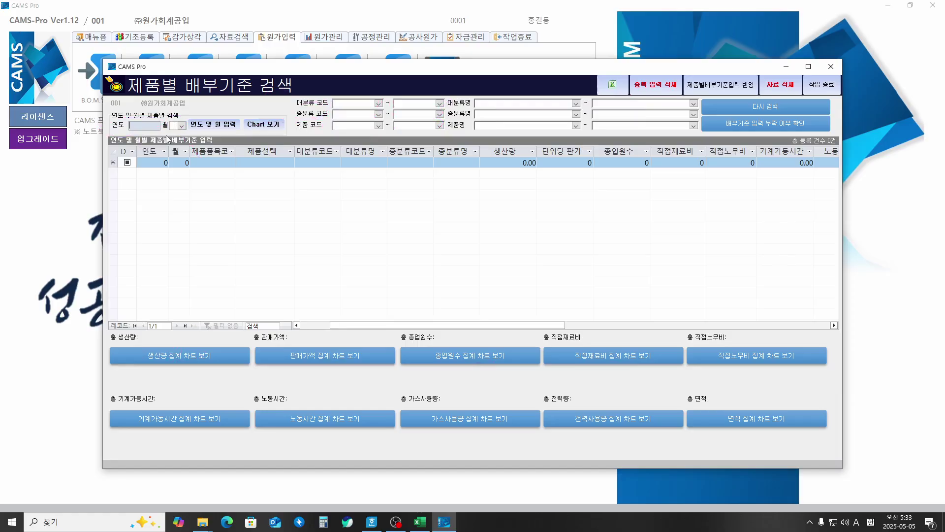
key(Return)
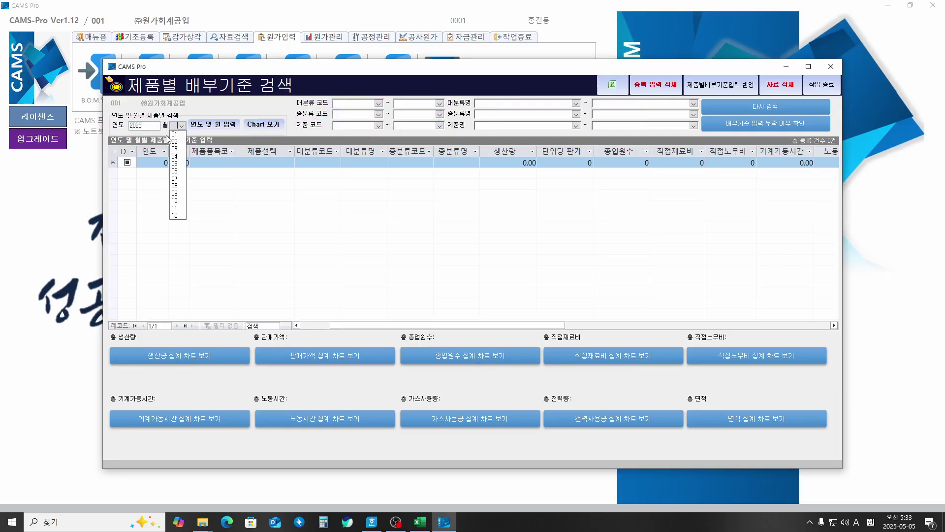
key(Down)
key(Down)
key(Return)
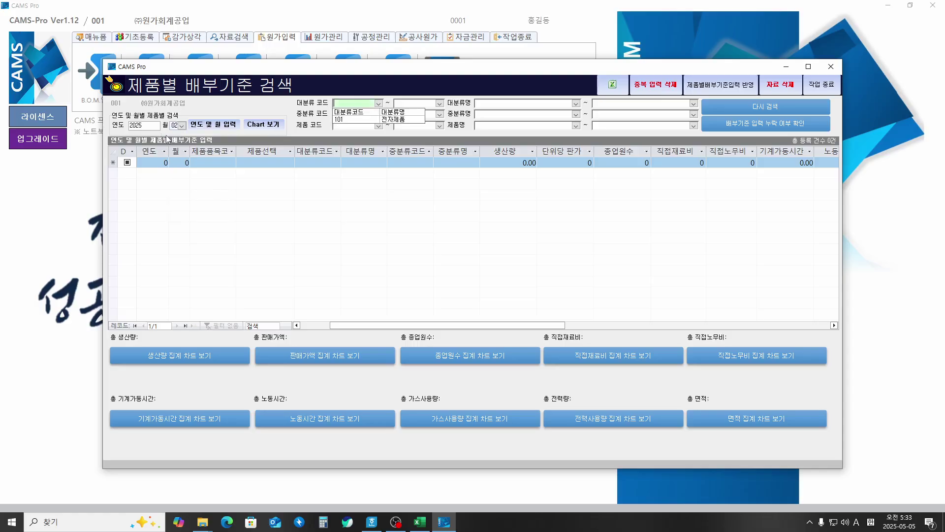
key(Down)
key(Return)
key(Down)
key(Return)
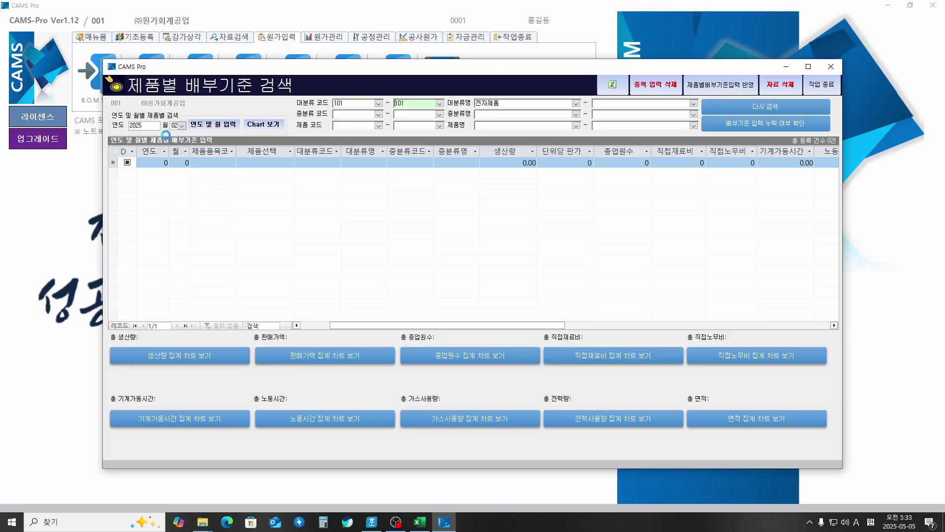
Step: Set 중분류 to 101 and the product code range 101 to 104 to load the grid
key(Return)
key(Return)
key(Down)
key(Return)
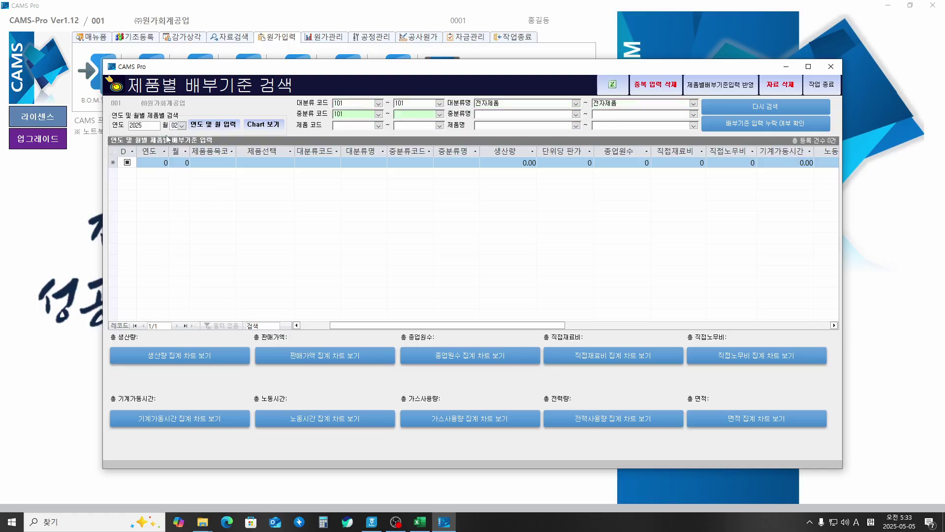
key(Down)
key(Return)
key(Return)
key(Return)
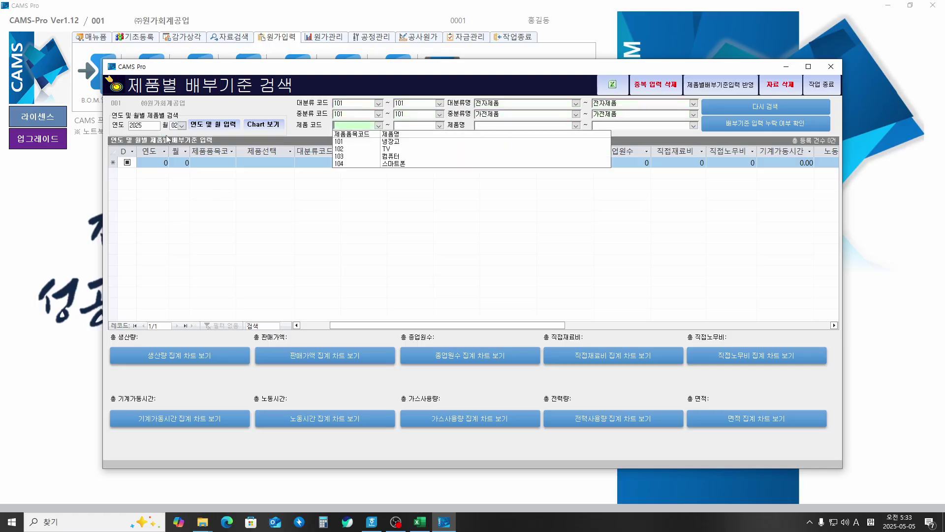
key(Down)
key(Return)
key(Down)
key(Down)
key(Down)
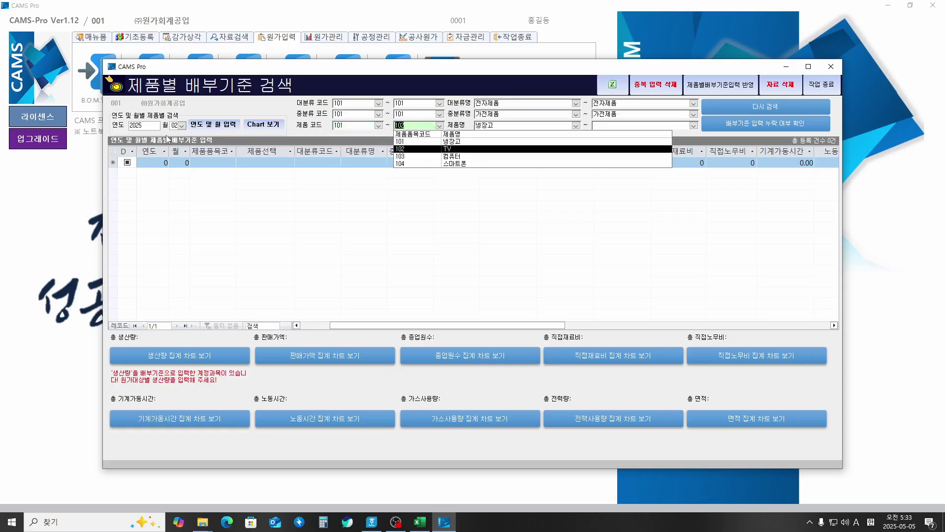
key(Down)
key(Return)
key(Down)
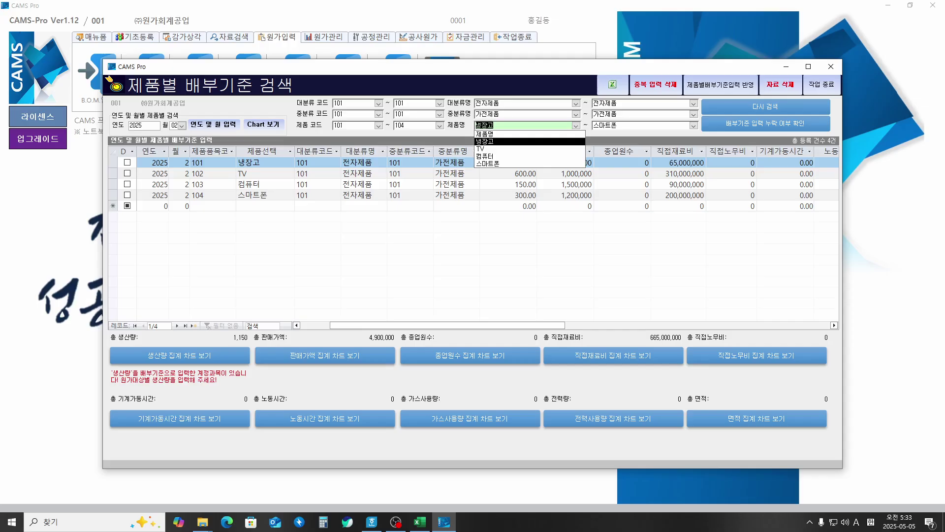
Step: Review the four-product grid (생산량 1,150, 직접재료비 665,000,000), repositioning the search window
key(ctrl+2)
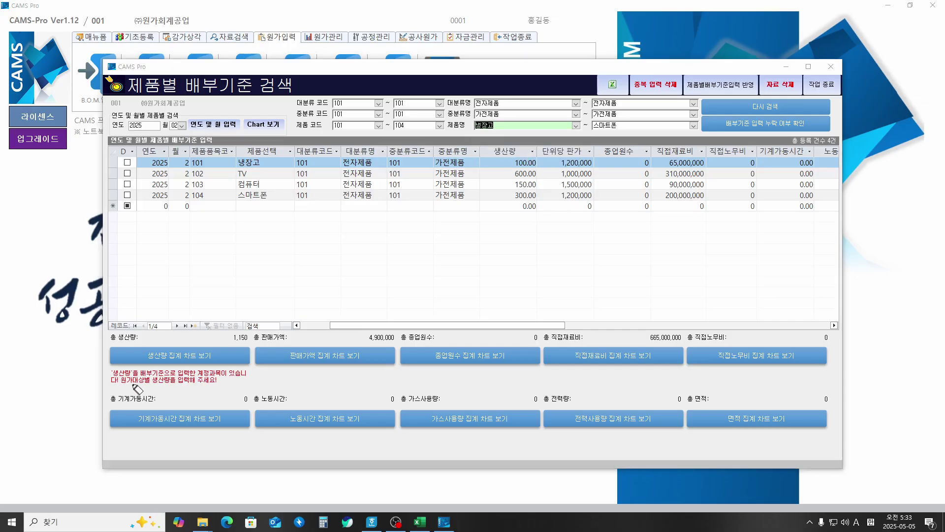
mouse_move(109, 385)
mouse_down()
mouse_move(219, 389)
mouse_move(261, 375)
mouse_move(231, 364)
mouse_move(101, 362)
mouse_move(121, 389)
mouse_up()
mouse_move(243, 345)
mouse_down()
mouse_move(228, 331)
mouse_move(246, 343)
mouse_up()
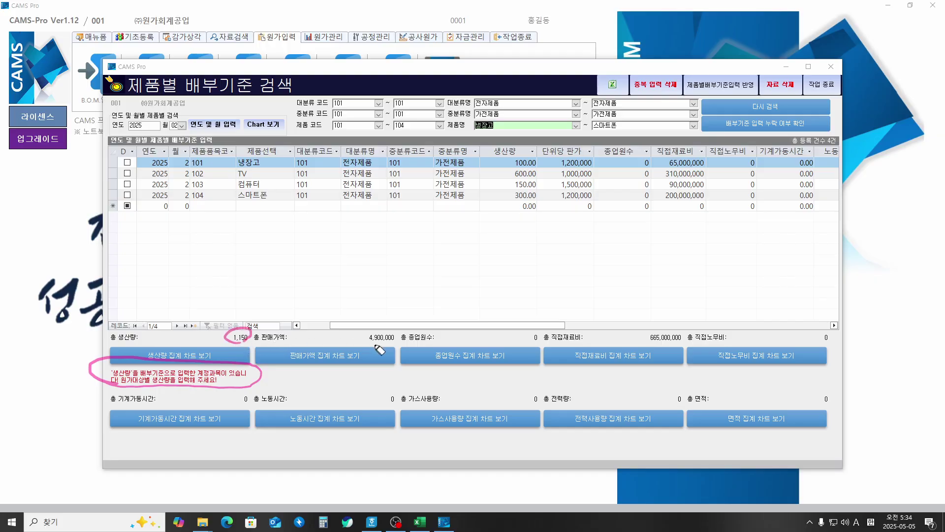
mouse_move(386, 340)
mouse_down()
mouse_move(363, 343)
mouse_move(395, 339)
mouse_up()
mouse_move(565, 207)
mouse_down()
mouse_move(547, 167)
mouse_move(606, 178)
mouse_move(565, 209)
mouse_up()
drag(401, 285, 382, 319)
drag(382, 319, 403, 311)
mouse_move(517, 208)
mouse_down()
mouse_move(512, 157)
mouse_move(536, 211)
mouse_move(487, 209)
mouse_move(291, 285)
mouse_move(243, 321)
mouse_up()
drag(243, 321, 260, 305)
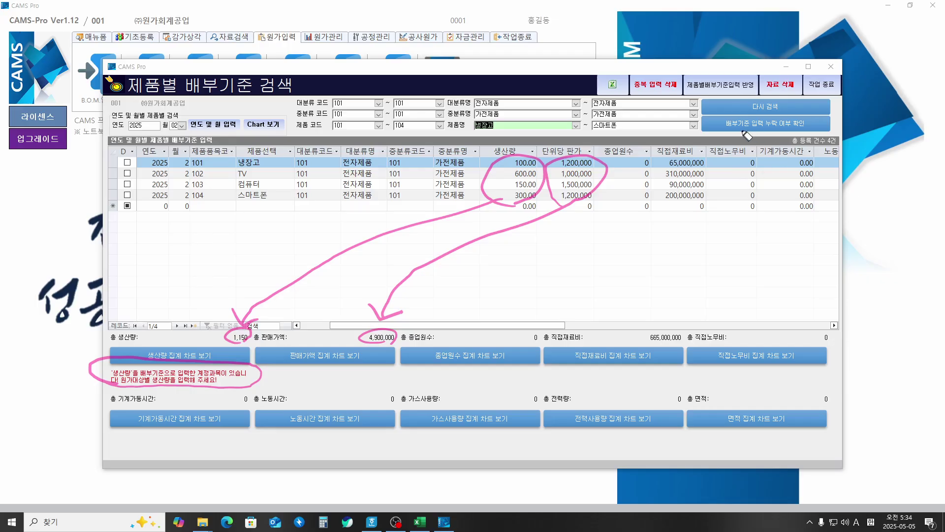
mouse_move(745, 132)
mouse_down()
mouse_move(717, 120)
mouse_move(790, 116)
mouse_move(815, 126)
mouse_move(734, 132)
mouse_up()
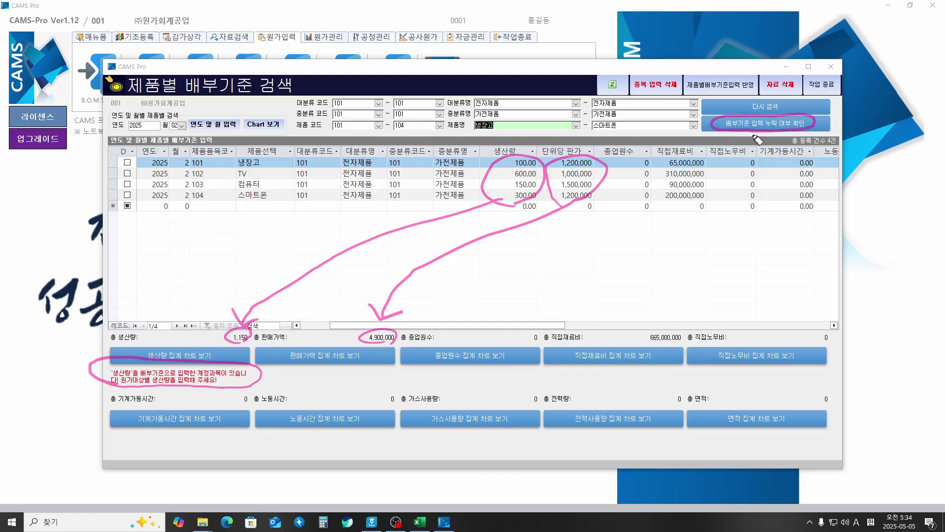
drag(796, 127, 817, 137)
drag(279, 70, 284, 127)
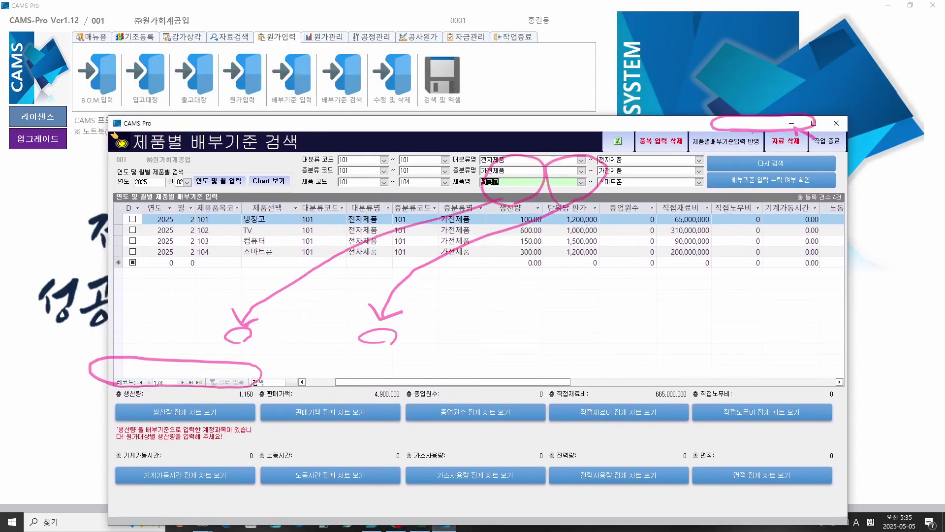
click(251, 104)
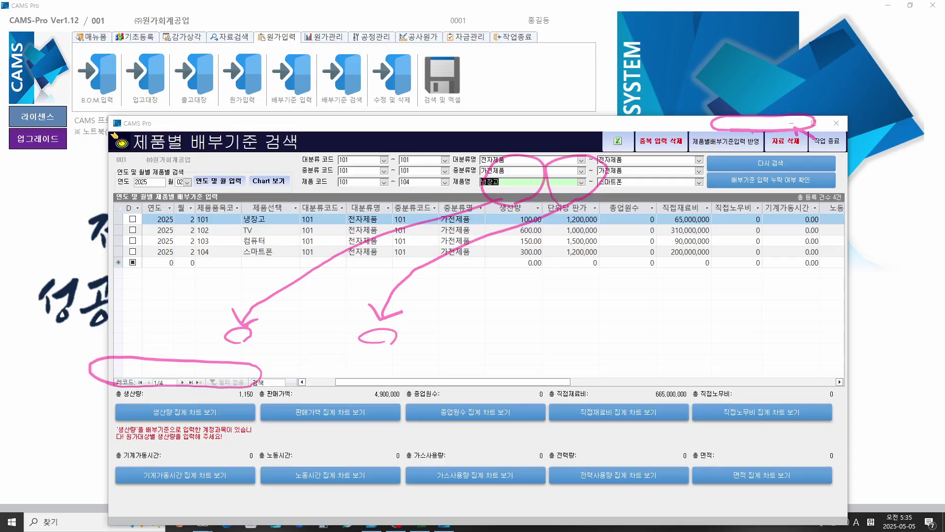
mouse_move(251, 106)
mouse_down()
mouse_move(246, 48)
mouse_move(256, 109)
mouse_up()
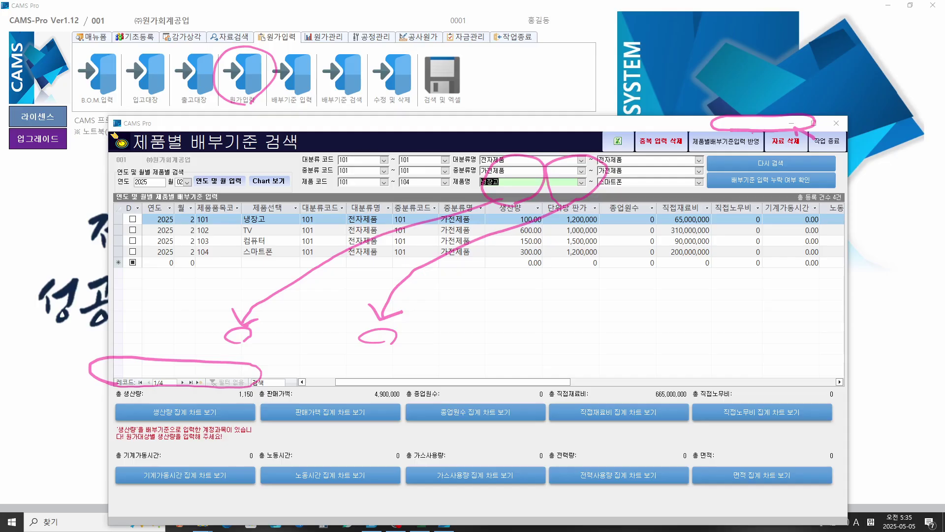
key(Escape)
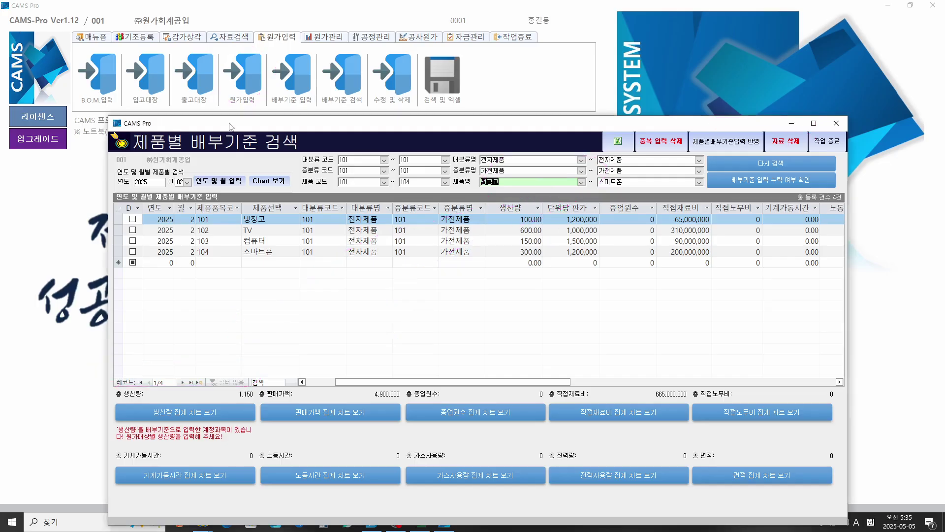
drag(212, 126, 195, 75)
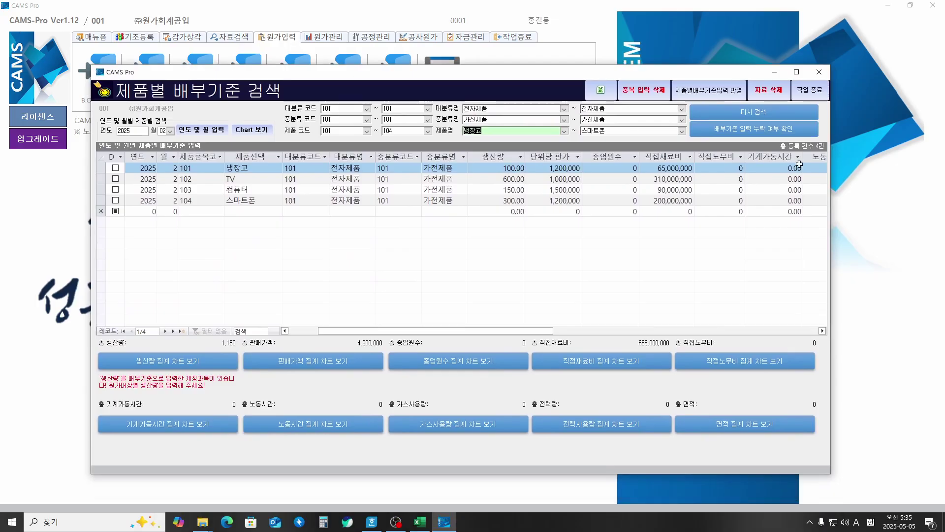
Step: Reset the search and set the main and middle category ranges to 101 전자제품
click(750, 113)
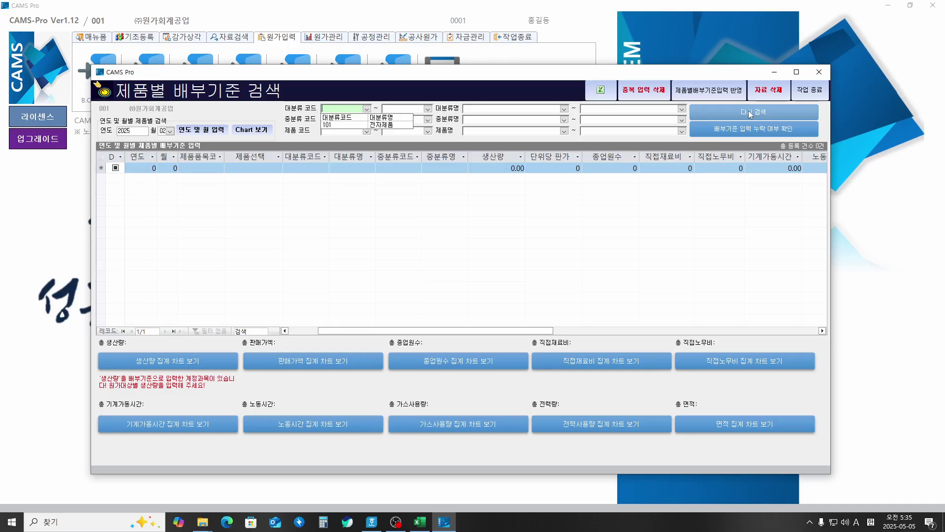
click(334, 126)
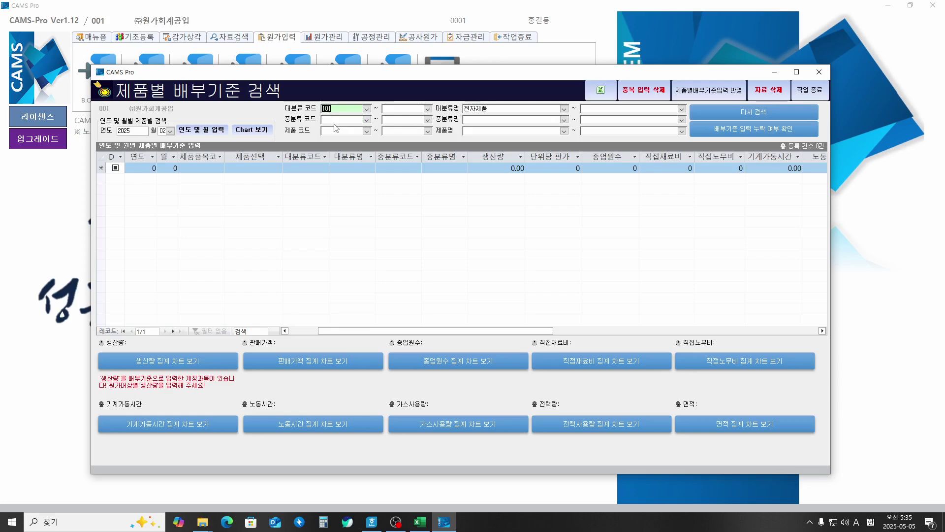
key(Tab)
key(Return)
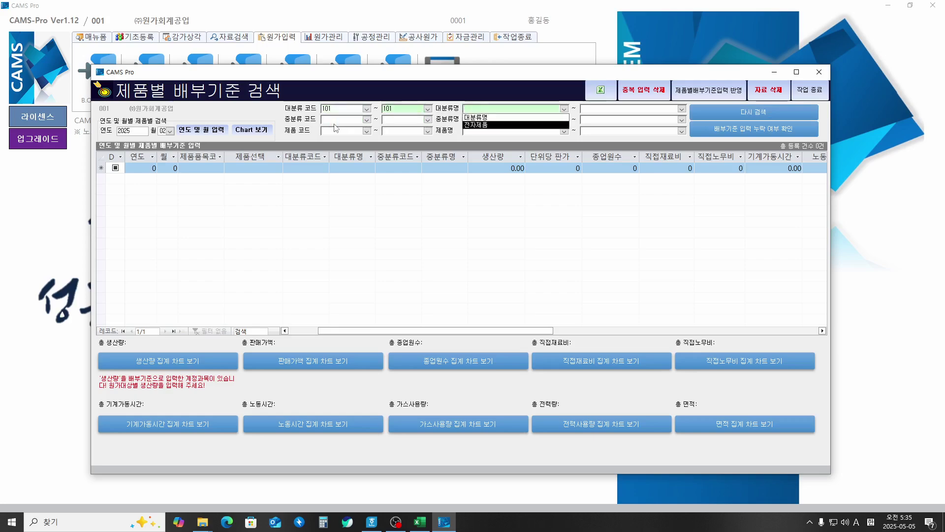
key(Tab)
key(Return)
key(Tab)
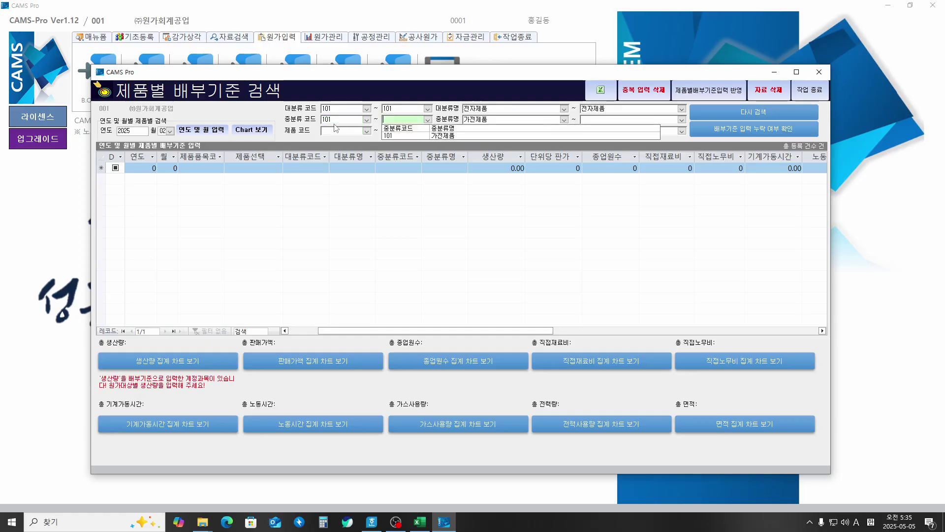
key(Return)
key(Tab)
Step: Set the product code range 101 to 104 and load the February 2025 products
key(Return)
key(Tab)
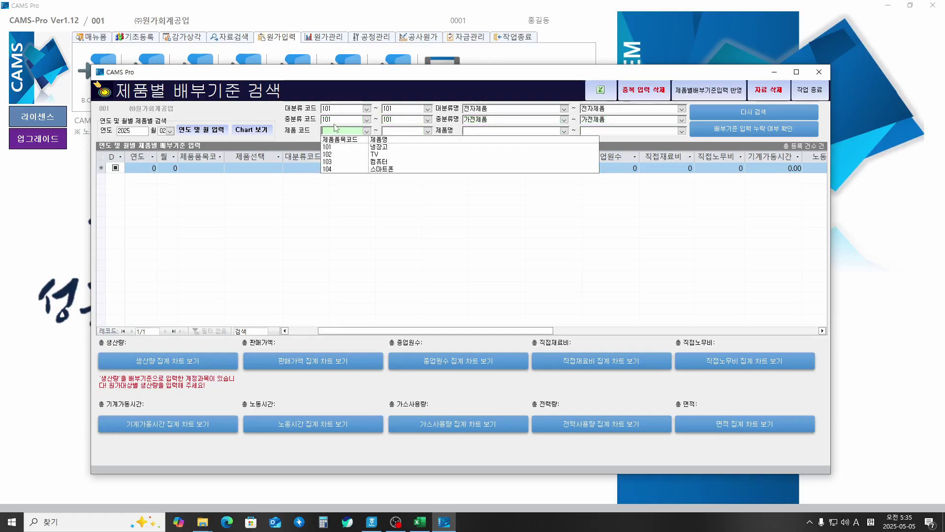
key(Down)
key(Return)
key(Tab)
key(Down)
key(Down)
key(Down)
key(Down)
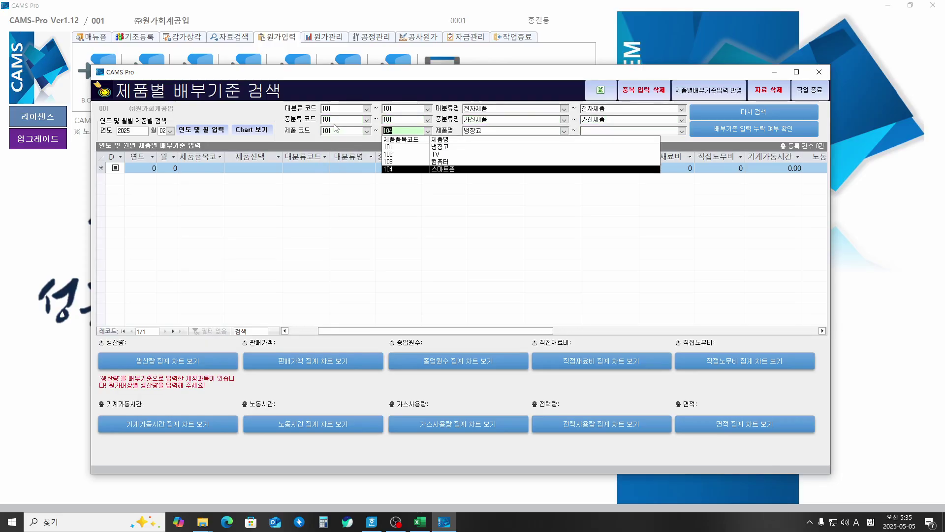
key(Return)
key(Tab)
key(Return)
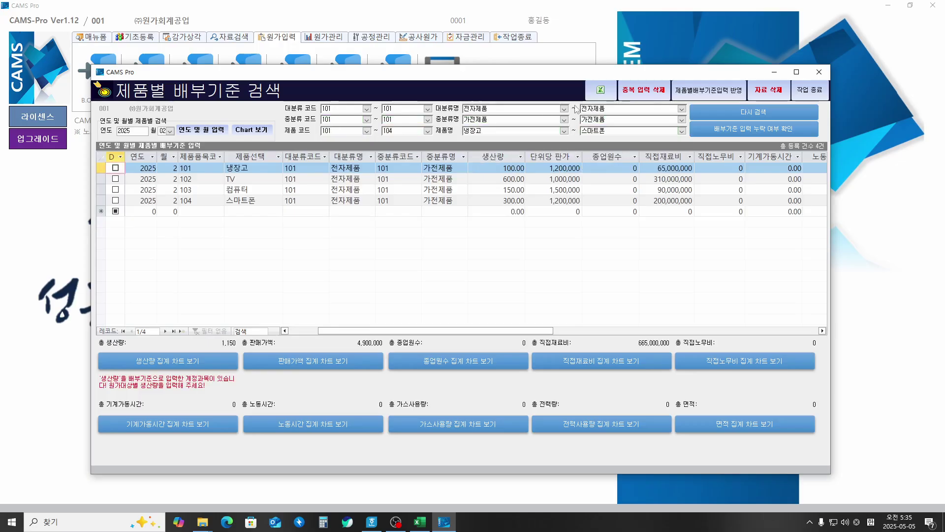
Step: Run the missing allocation-basis input check to clear the warning
click(764, 129)
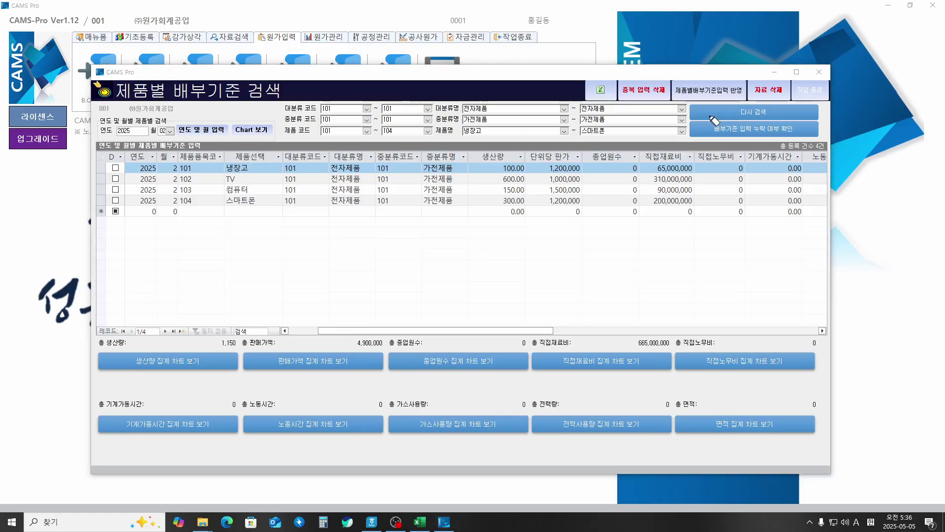
drag(805, 77, 828, 74)
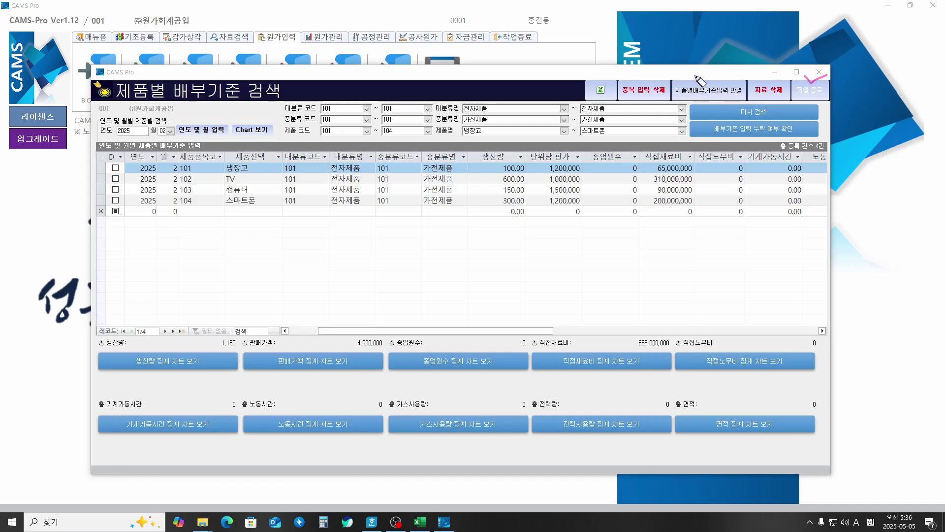
mouse_move(695, 75)
mouse_down()
mouse_move(712, 72)
mouse_move(731, 92)
mouse_up()
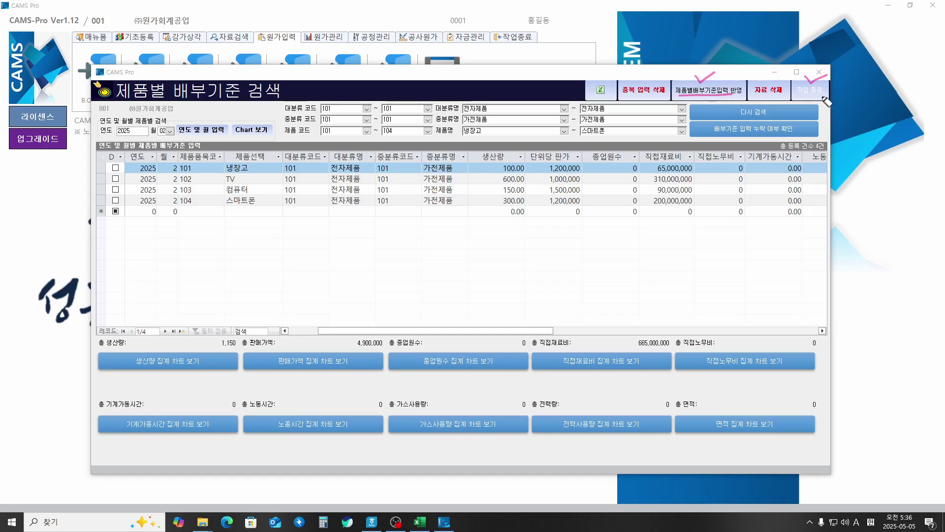
mouse_move(830, 100)
mouse_down()
mouse_move(794, 95)
mouse_move(812, 101)
mouse_move(795, 86)
mouse_move(787, 98)
mouse_up()
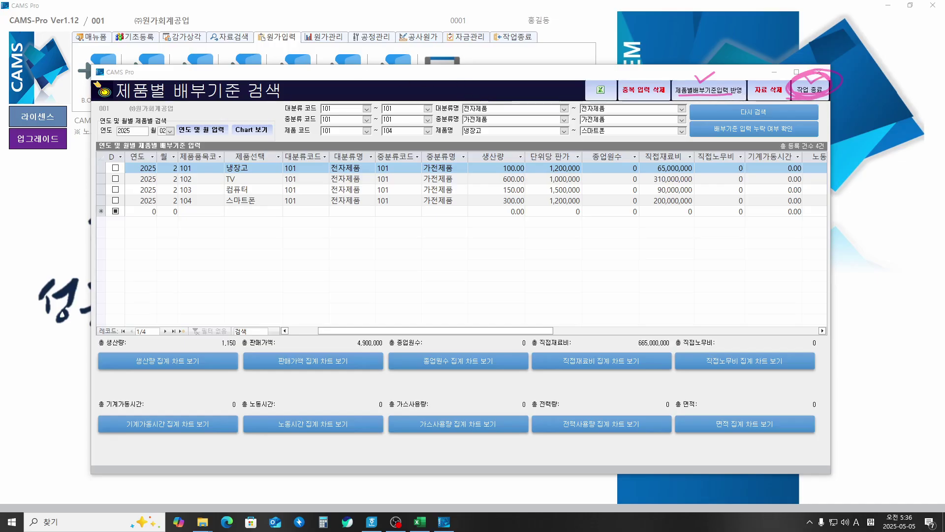
Step: Apply the 2025-02 per-product allocation bases to cost calculation, confirming 예(Y) and the completion message
key(Escape)
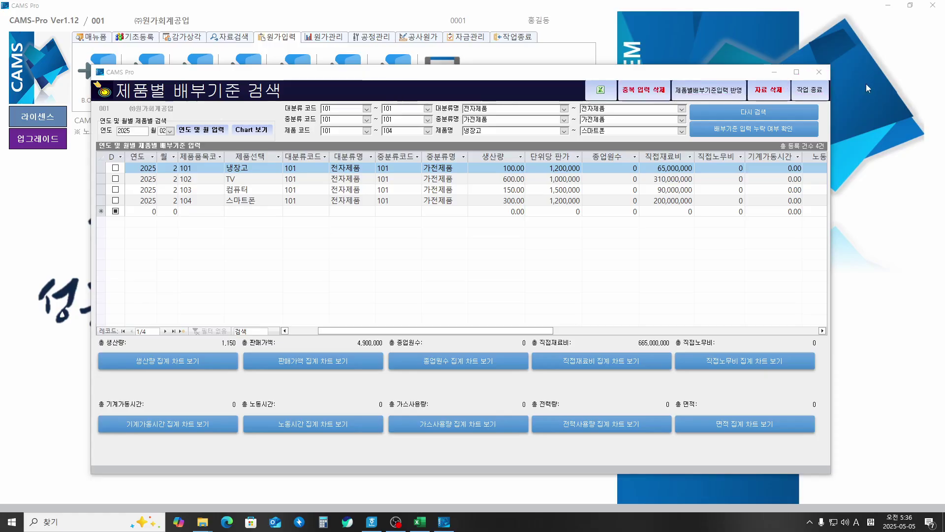
click(708, 90)
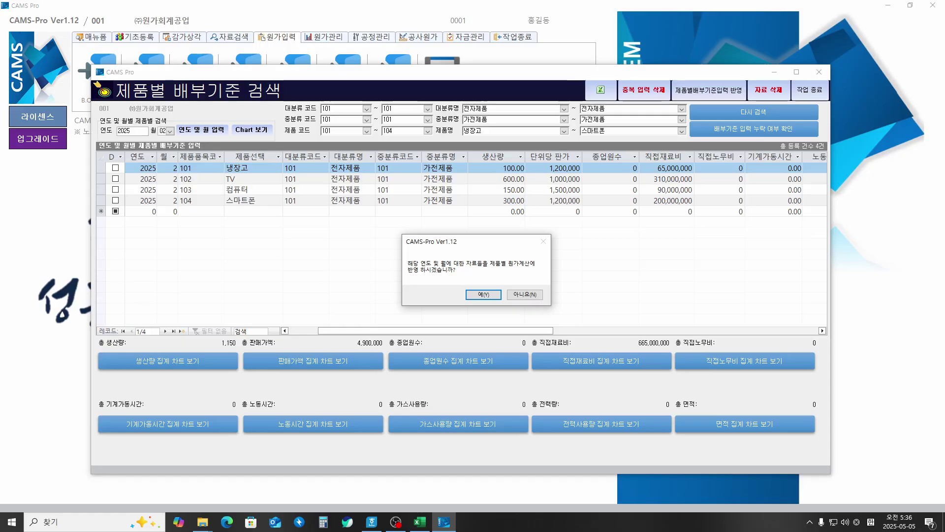
key(ctrl+2)
drag(405, 264, 523, 270)
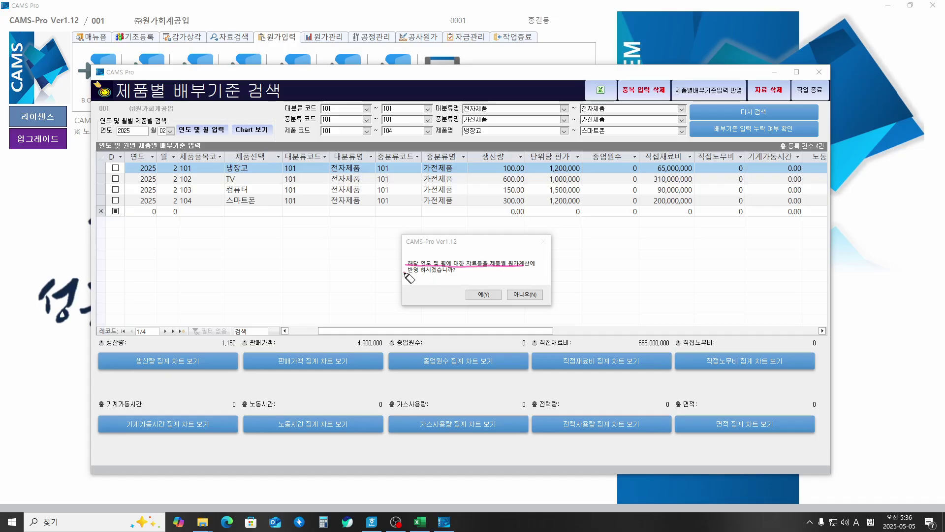
mouse_move(404, 273)
mouse_down()
mouse_move(482, 288)
mouse_move(493, 279)
mouse_up()
key(Delete)
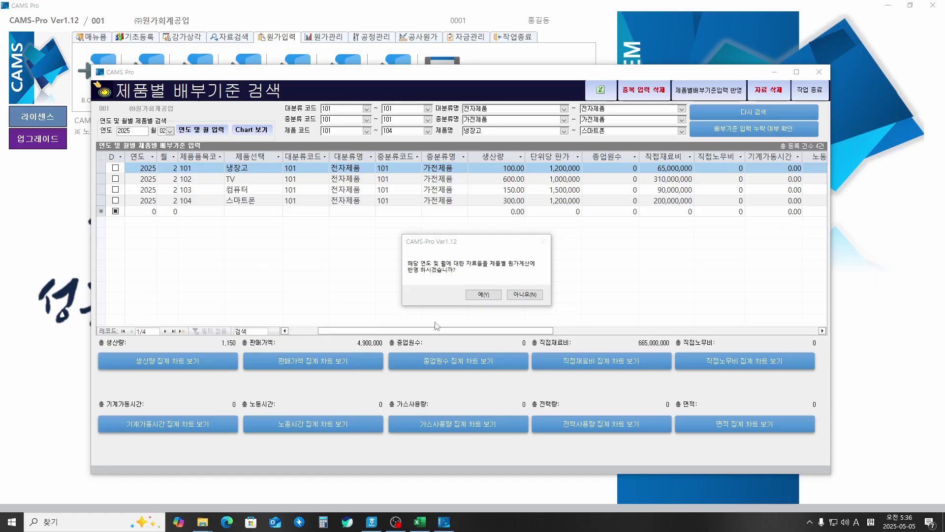
click(496, 296)
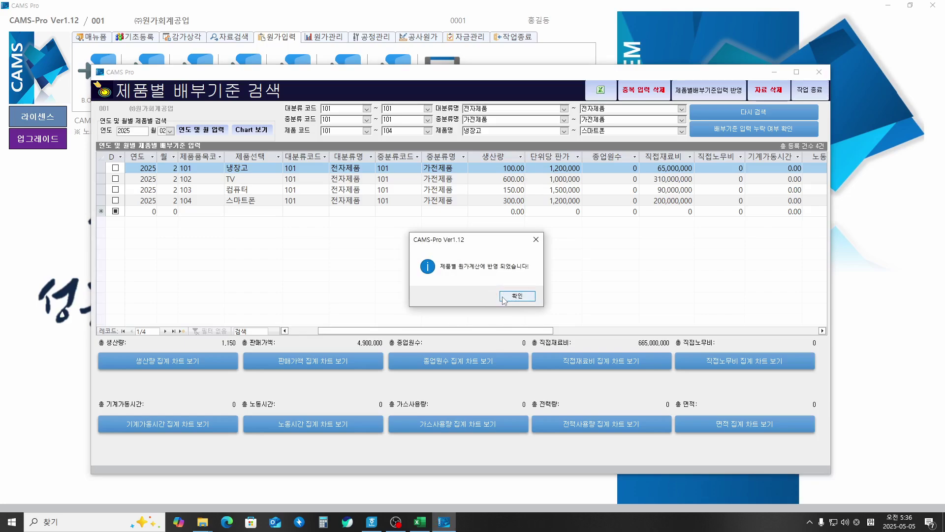
click(517, 296)
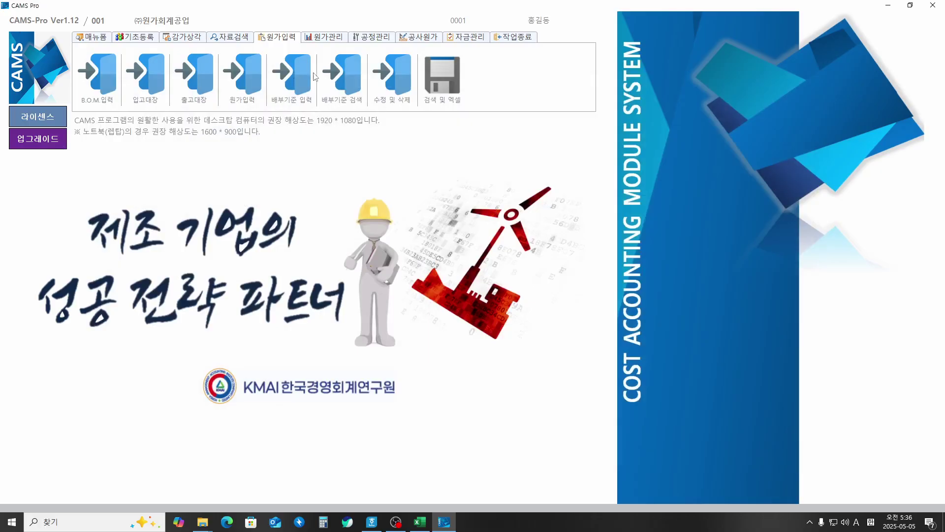
Step: Switch to the 원가관리 functions
click(328, 37)
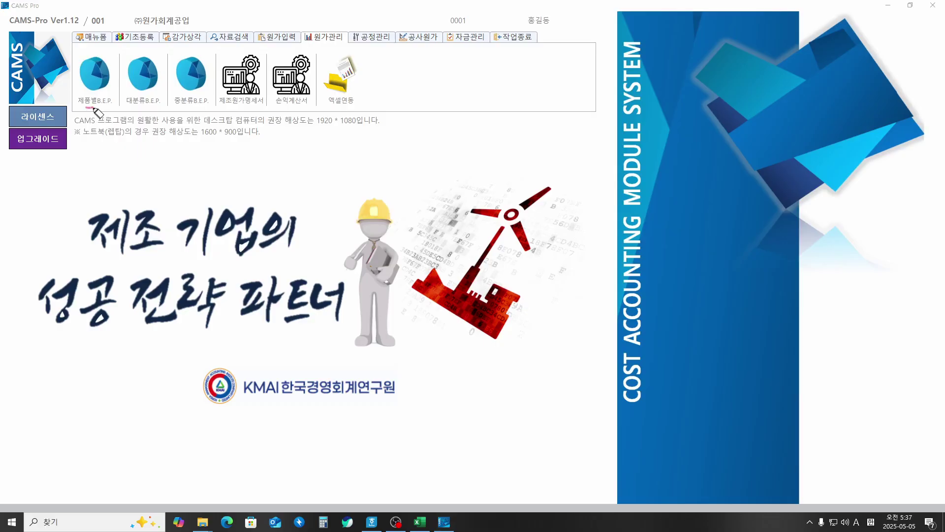
mouse_move(86, 105)
mouse_down()
mouse_move(92, 58)
mouse_move(125, 162)
mouse_move(147, 157)
mouse_move(153, 165)
mouse_up()
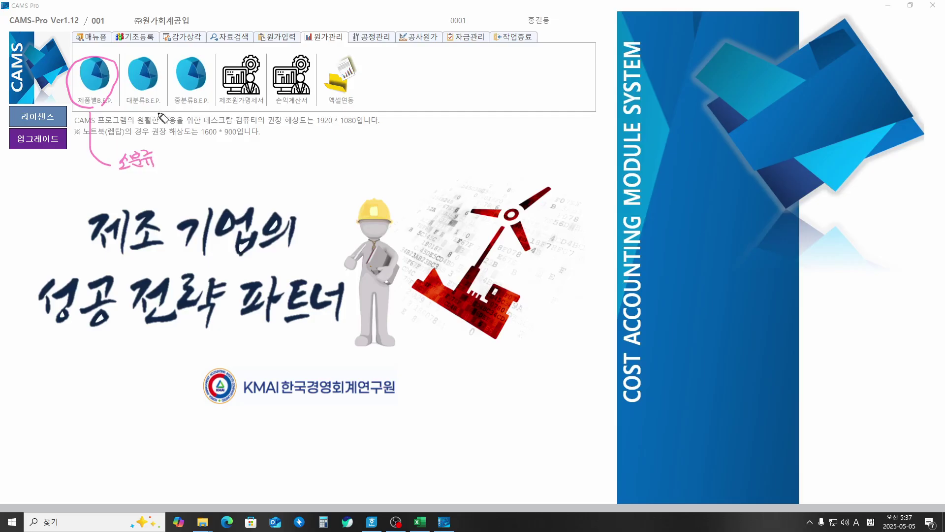
mouse_move(147, 109)
mouse_down()
mouse_move(137, 114)
mouse_move(142, 62)
mouse_move(160, 102)
mouse_move(153, 108)
mouse_up()
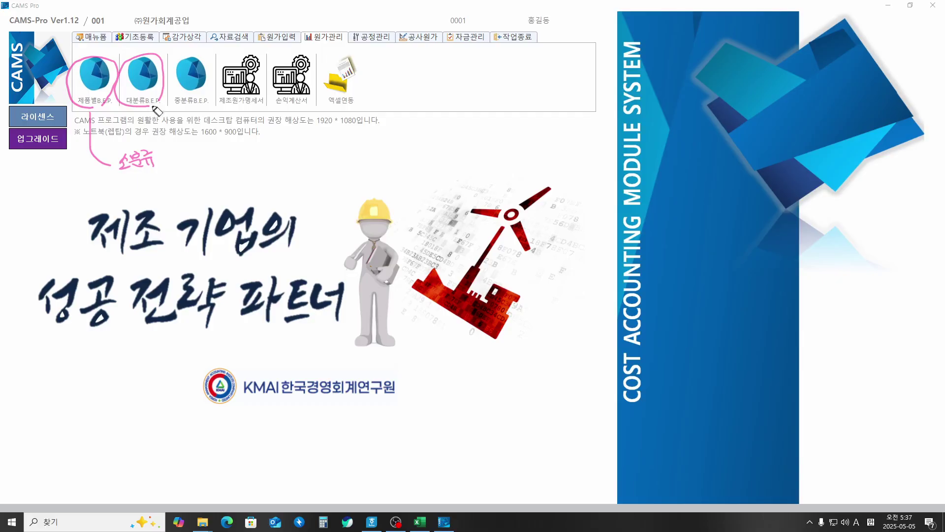
mouse_move(154, 105)
mouse_down()
mouse_move(211, 178)
mouse_move(219, 165)
mouse_move(245, 170)
mouse_up()
mouse_move(212, 107)
mouse_down()
mouse_move(202, 118)
mouse_move(162, 96)
mouse_move(212, 108)
mouse_move(292, 153)
mouse_move(299, 176)
mouse_move(314, 158)
mouse_move(306, 168)
mouse_move(329, 163)
mouse_move(331, 173)
mouse_up()
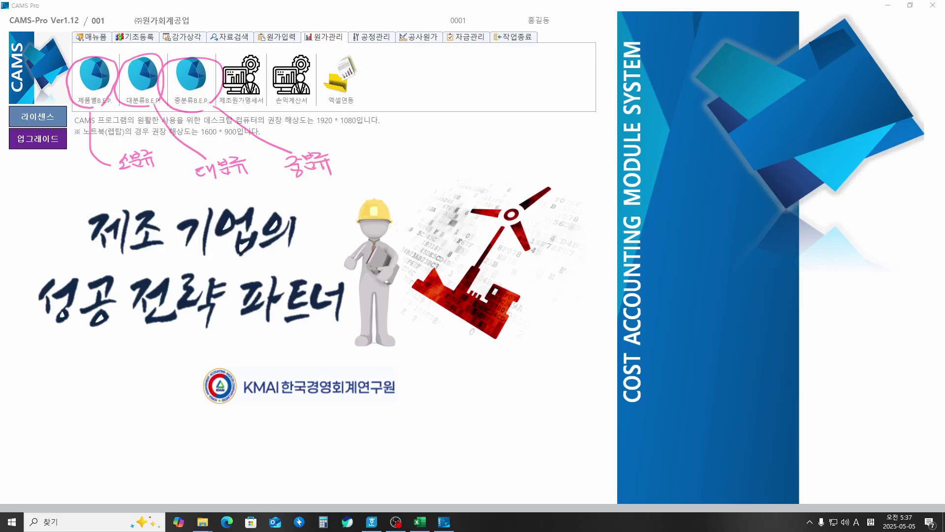
key(e)
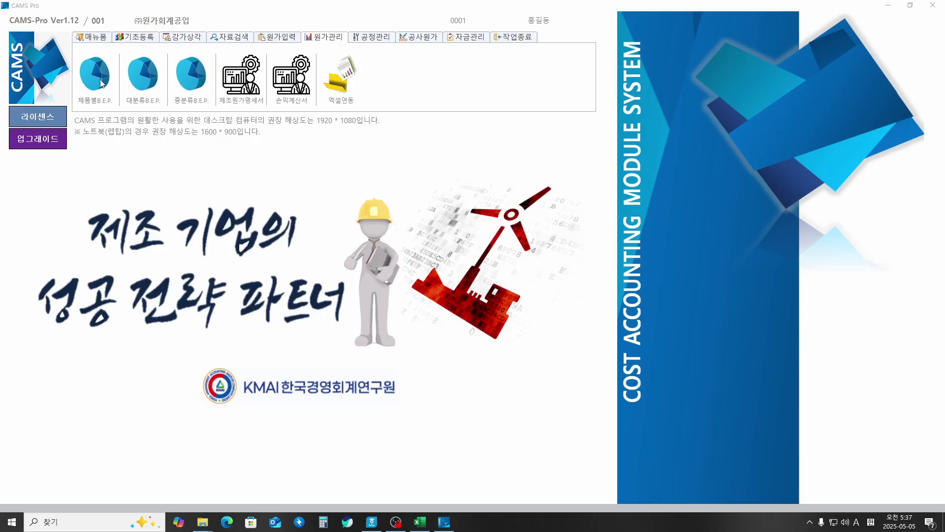
Step: Launch 제품별B.E.P., bringing up the laptop screen-resolution notice
click(102, 84)
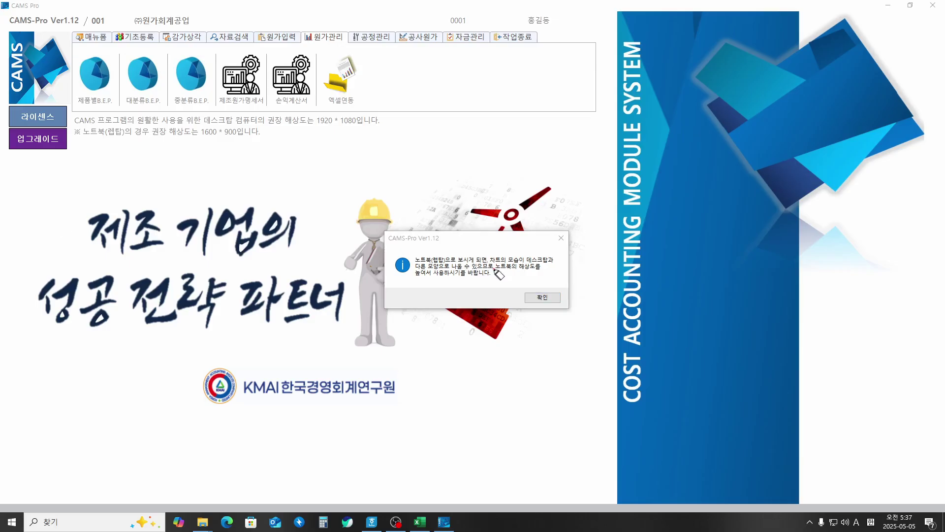
mouse_move(493, 270)
mouse_down()
mouse_move(531, 269)
mouse_move(579, 208)
mouse_up()
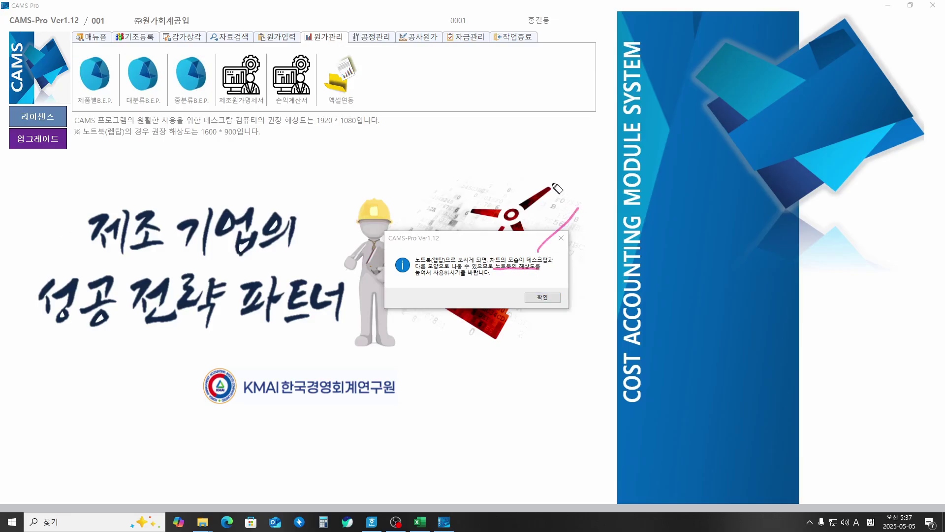
mouse_move(524, 158)
mouse_down()
mouse_move(552, 170)
mouse_move(574, 151)
mouse_move(567, 159)
mouse_move(581, 179)
mouse_move(566, 192)
mouse_move(599, 170)
mouse_move(619, 179)
mouse_up()
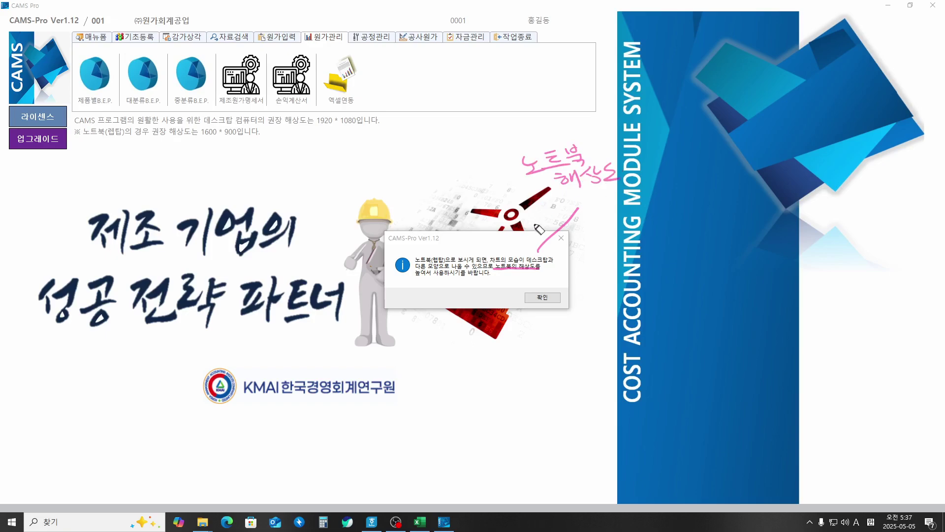
drag(537, 284, 560, 277)
key(Escape)
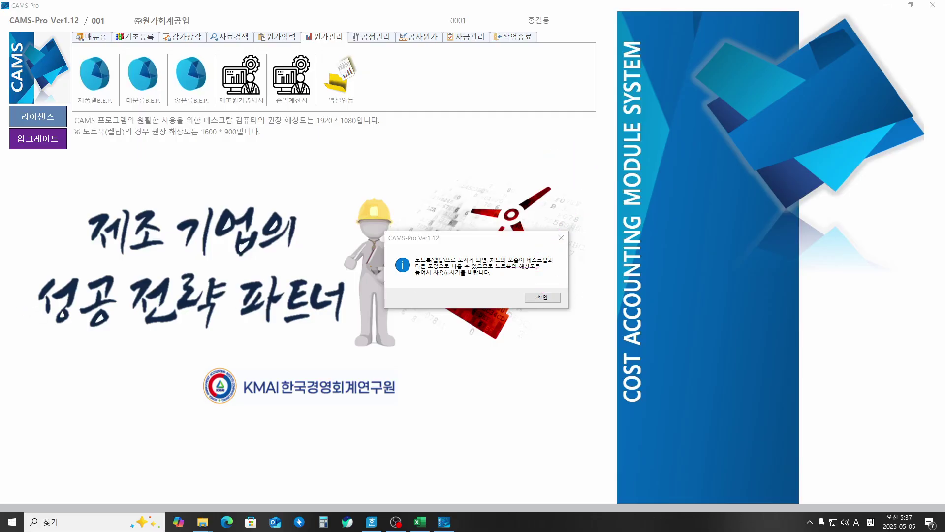
Step: Dismiss the resolution notice and set the period 2025-02 with major category 101
click(540, 297)
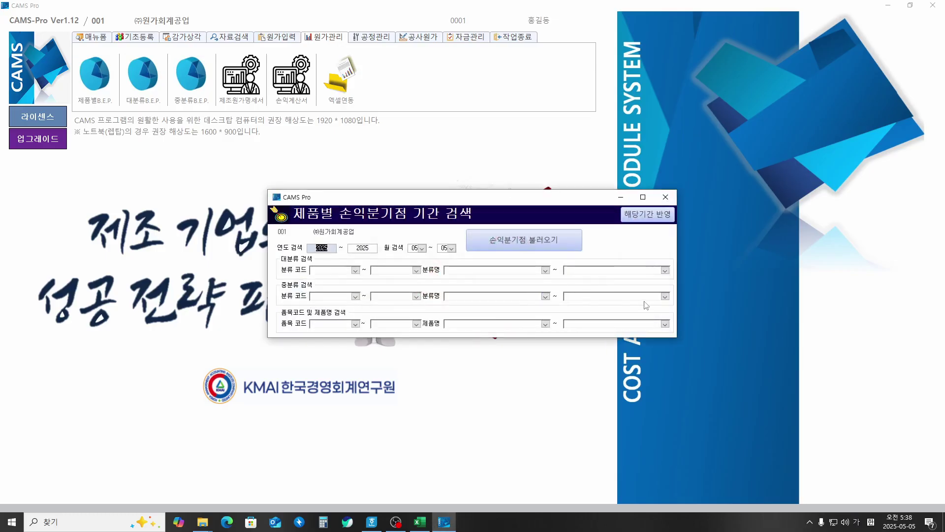
key(Tab)
key(Tab)
key(Tab)
key(Tab)
key(Down)
key(Tab)
key(Down)
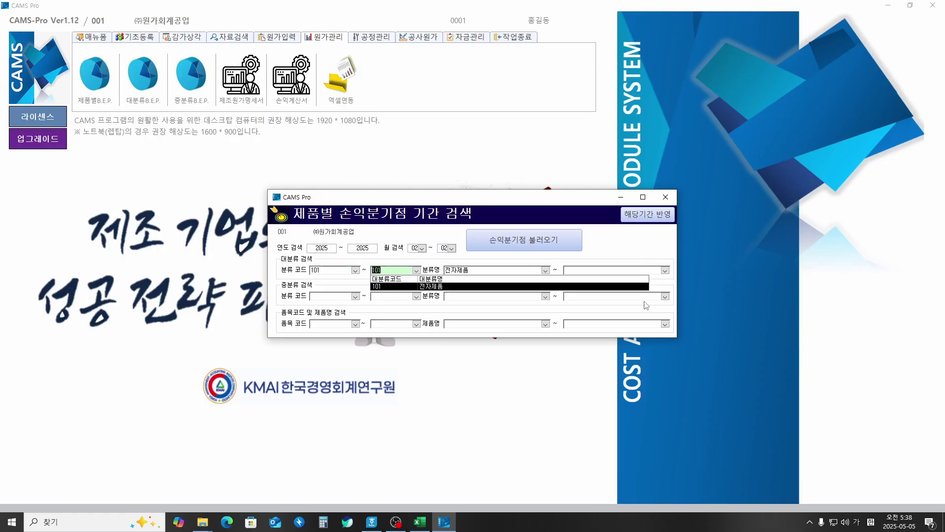
key(Tab)
key(Down)
Step: Set minor category 101 and products 101 (냉장고) through 104 (스마트폰)
key(Tab)
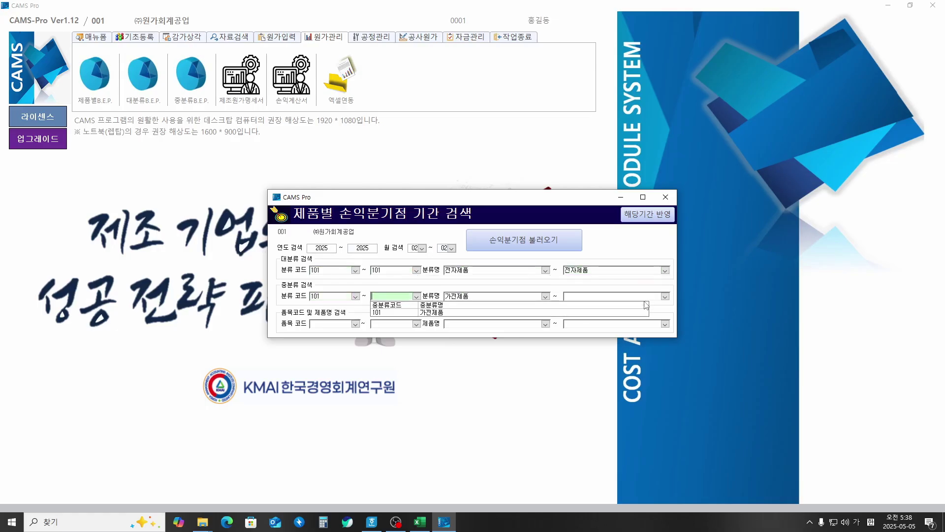
key(Down)
key(Tab)
key(Tab)
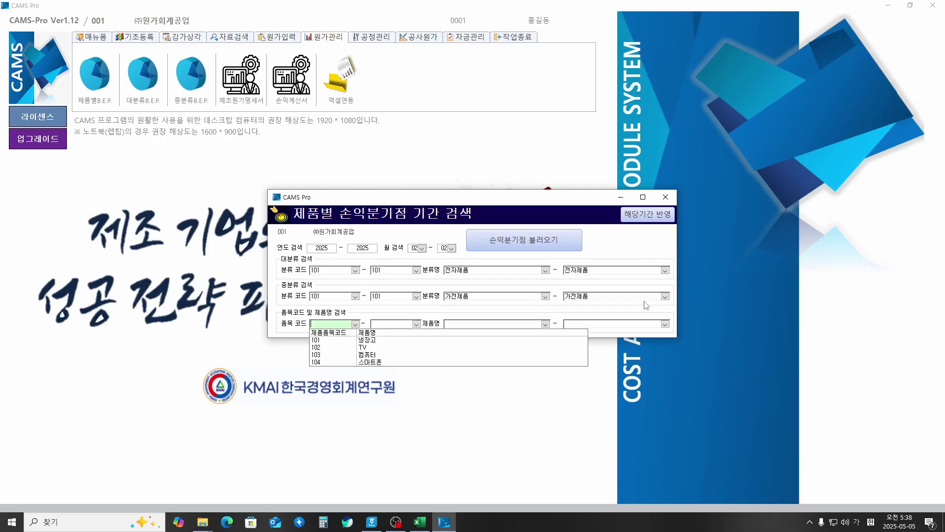
key(Down)
key(Tab)
key(Down)
key(Down)
key(Down)
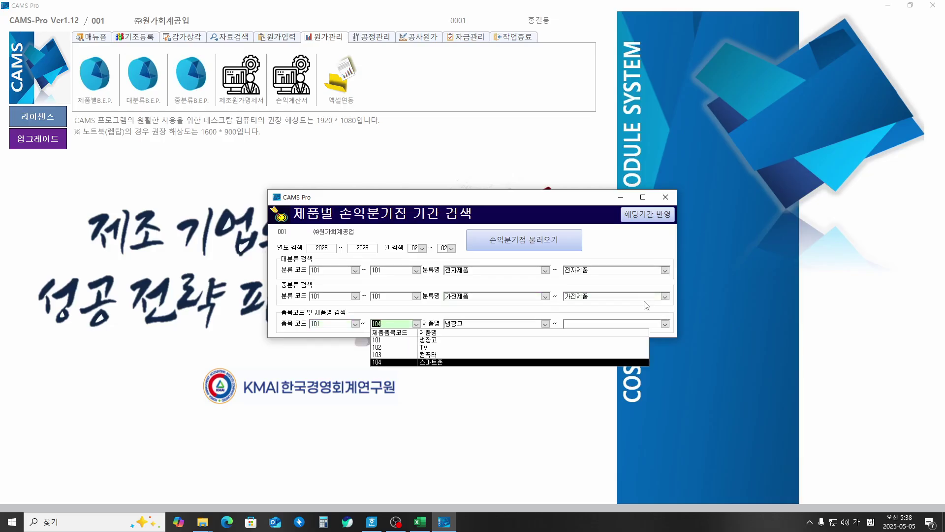
key(Tab)
key(Return)
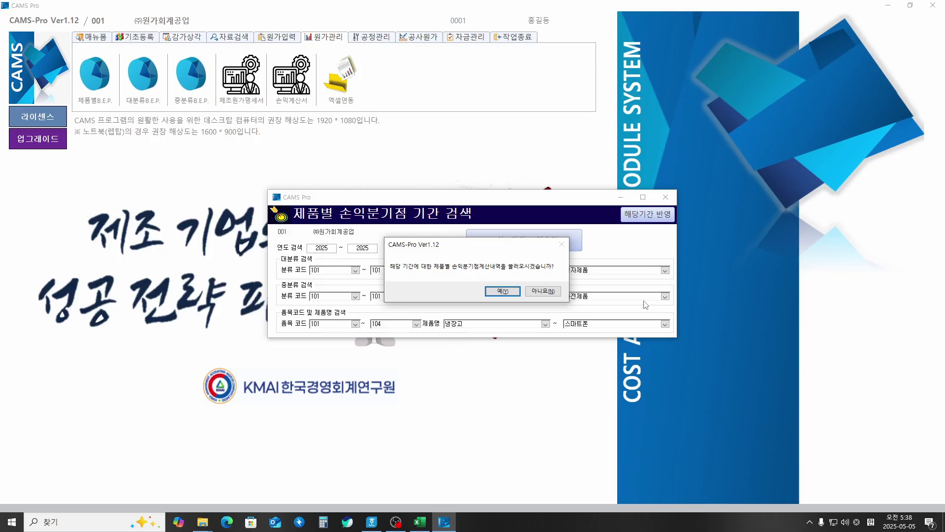
Step: Load the 2025-02 break-even data, showing 냉장고 at break-even sales 101,216,545
click(497, 291)
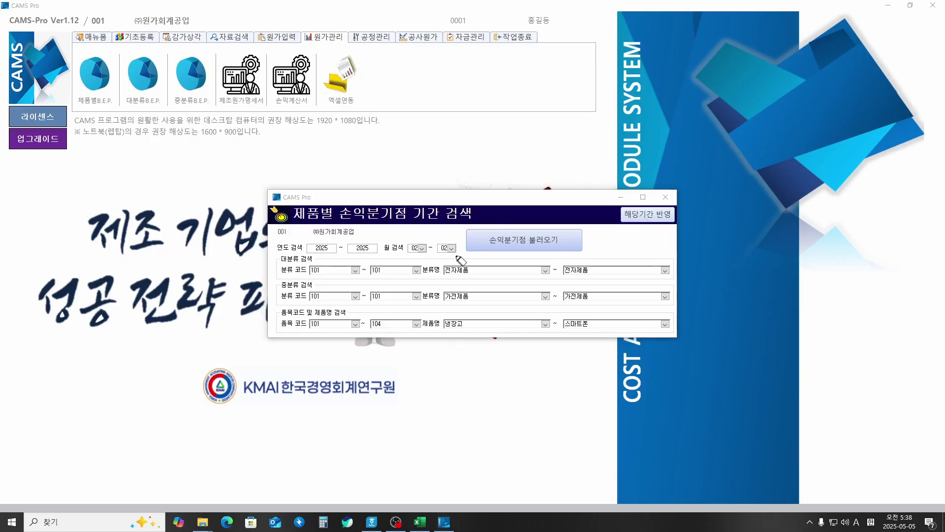
mouse_move(306, 260)
mouse_down()
mouse_move(352, 344)
mouse_move(591, 349)
mouse_move(693, 279)
mouse_move(552, 258)
mouse_move(327, 254)
mouse_up()
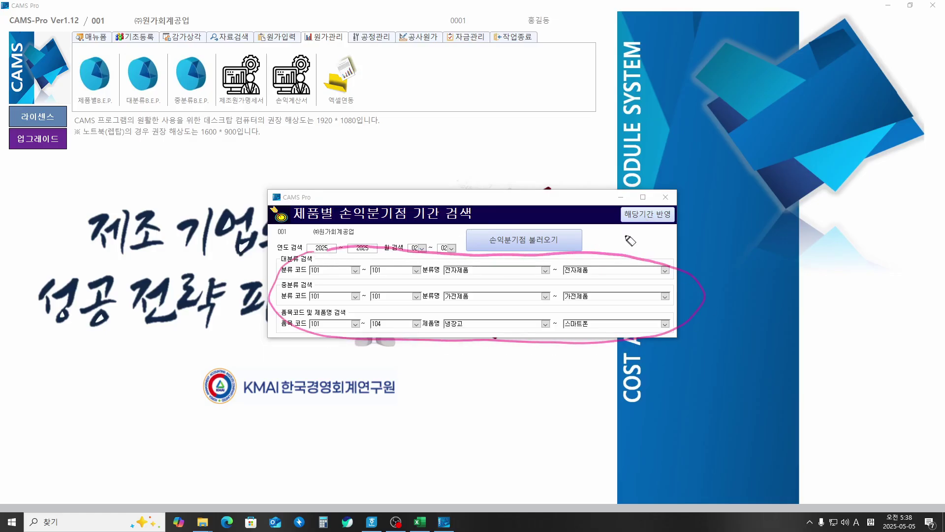
mouse_move(635, 232)
mouse_down()
mouse_move(626, 245)
mouse_move(706, 237)
mouse_up()
drag(500, 224, 525, 222)
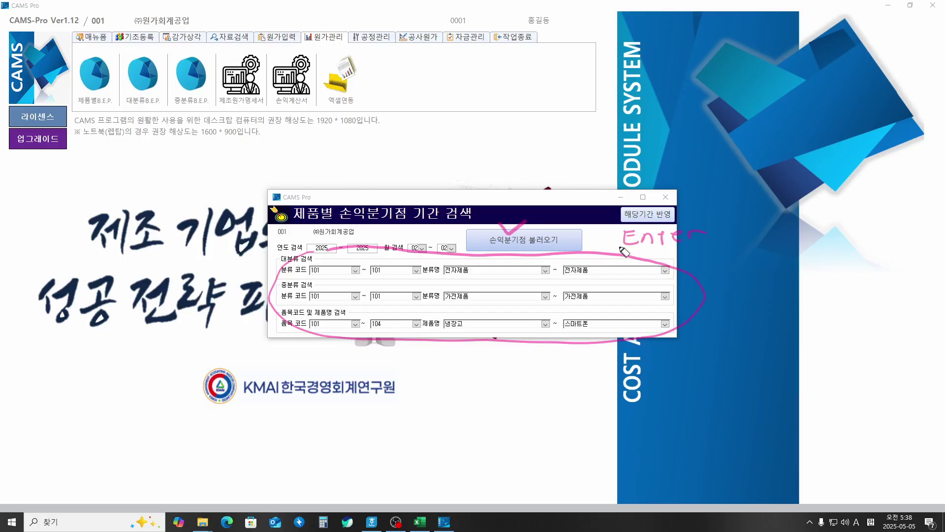
drag(620, 246, 661, 245)
mouse_move(621, 198)
mouse_down()
mouse_move(632, 214)
mouse_move(644, 194)
mouse_up()
Step: Apply the period and tick the diagnosis for TV, 컴퓨터, 스마트폰 and 냉장고
key(Escape)
click(647, 215)
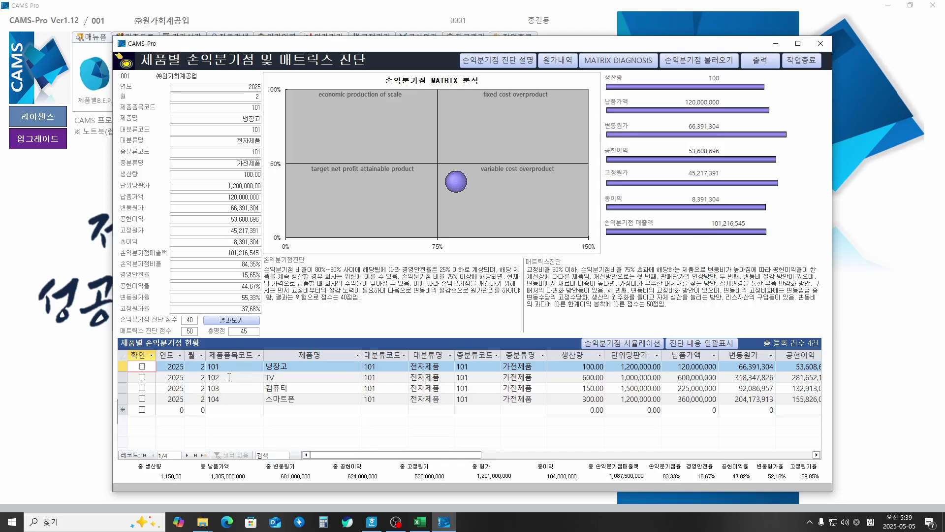
click(143, 378)
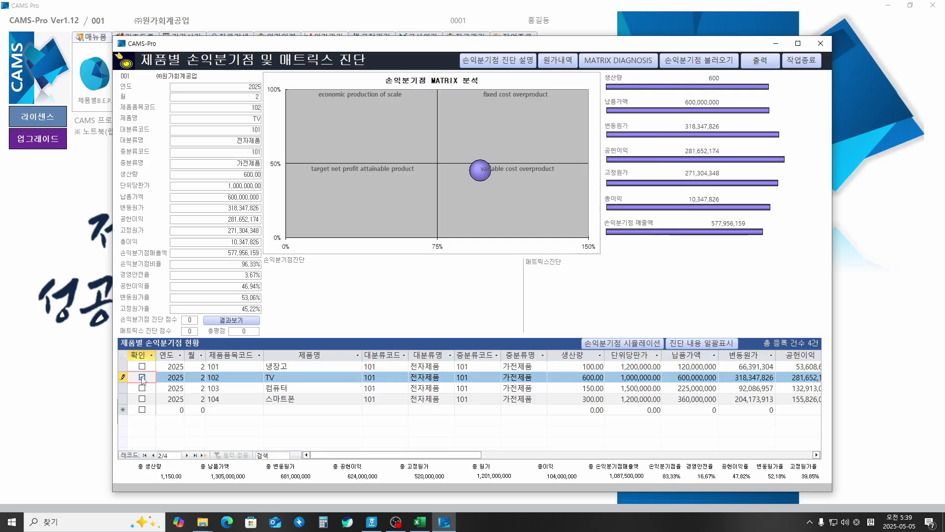
click(143, 389)
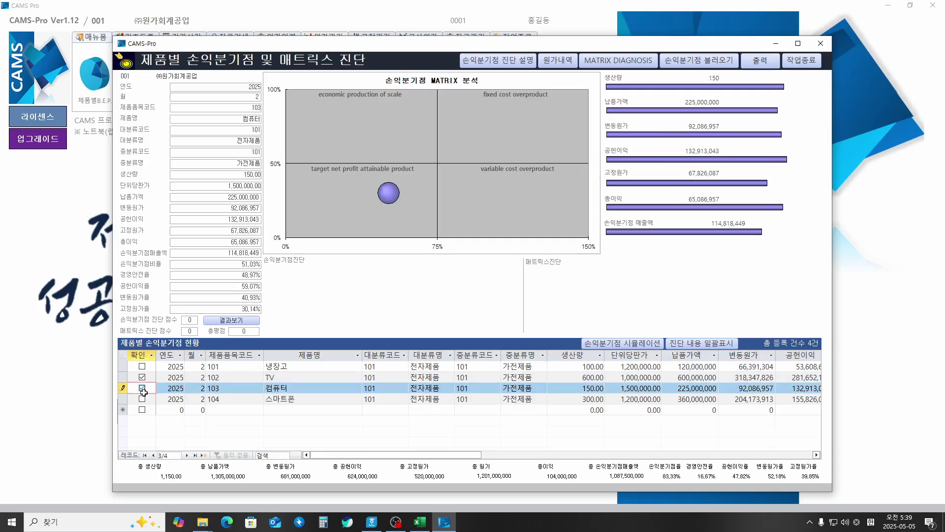
click(142, 399)
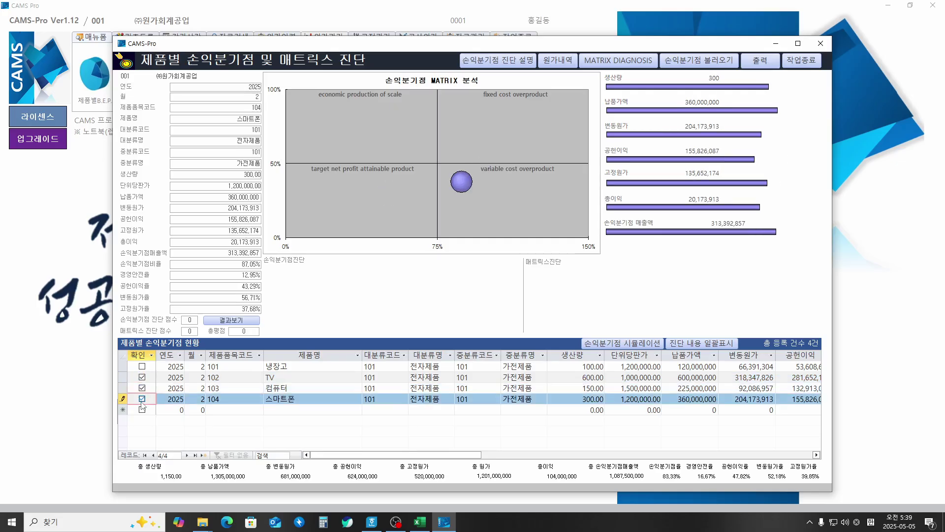
click(143, 367)
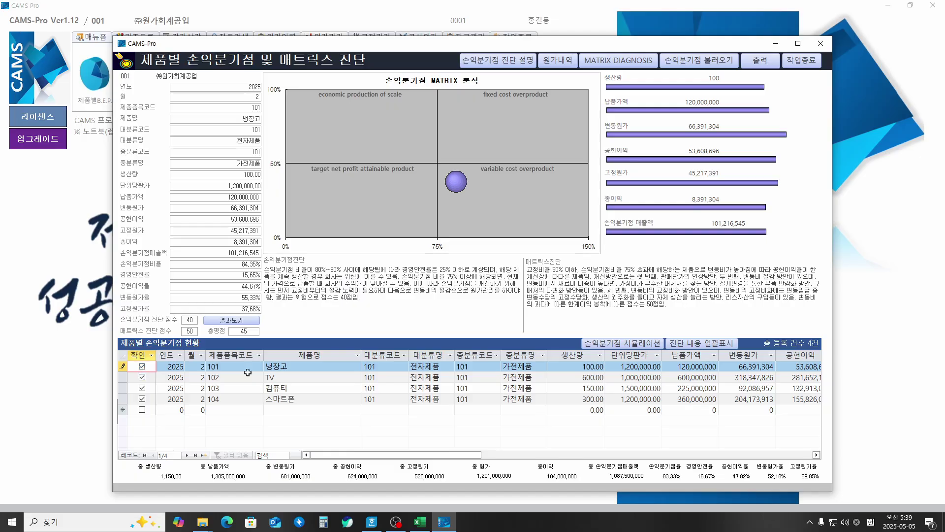
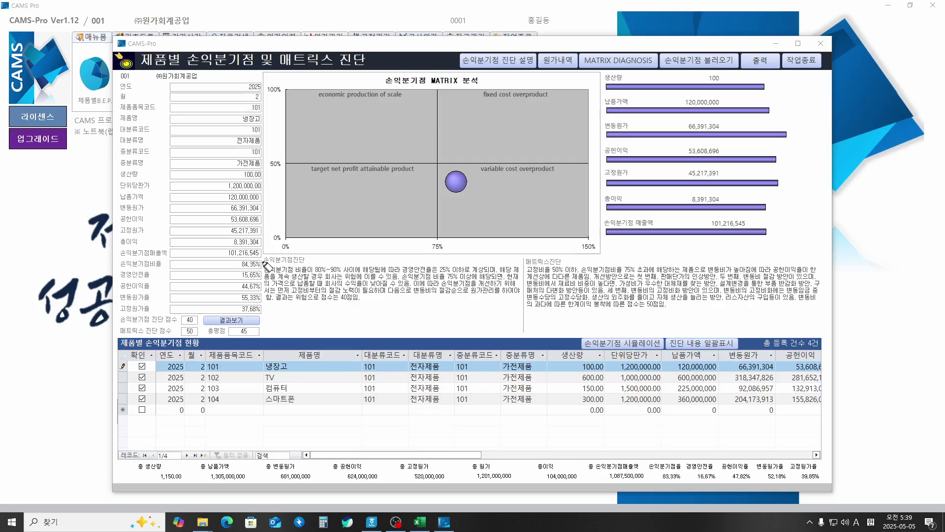
Step: Underline and circle the 손익분기점진단 and 매트릭스진단 texts, and write '자동 text' beside them
drag(260, 264, 308, 266)
drag(526, 264, 567, 264)
drag(384, 322, 387, 316)
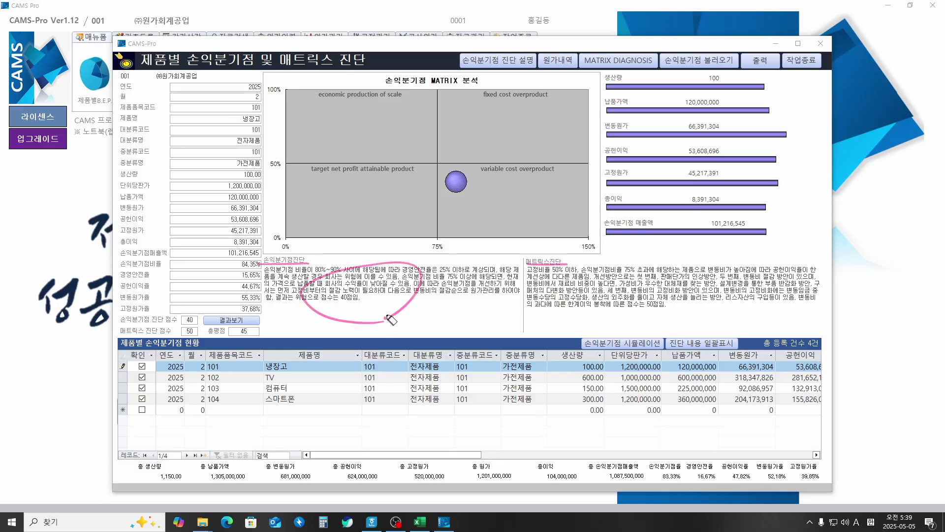
drag(613, 308, 630, 319)
mouse_move(697, 248)
mouse_down()
mouse_move(734, 254)
mouse_move(728, 260)
mouse_move(775, 245)
mouse_move(767, 258)
mouse_up()
drag(770, 251, 795, 251)
mouse_move(794, 239)
mouse_down()
mouse_move(786, 252)
mouse_move(811, 239)
mouse_up()
drag(804, 232, 802, 254)
drag(742, 259, 827, 255)
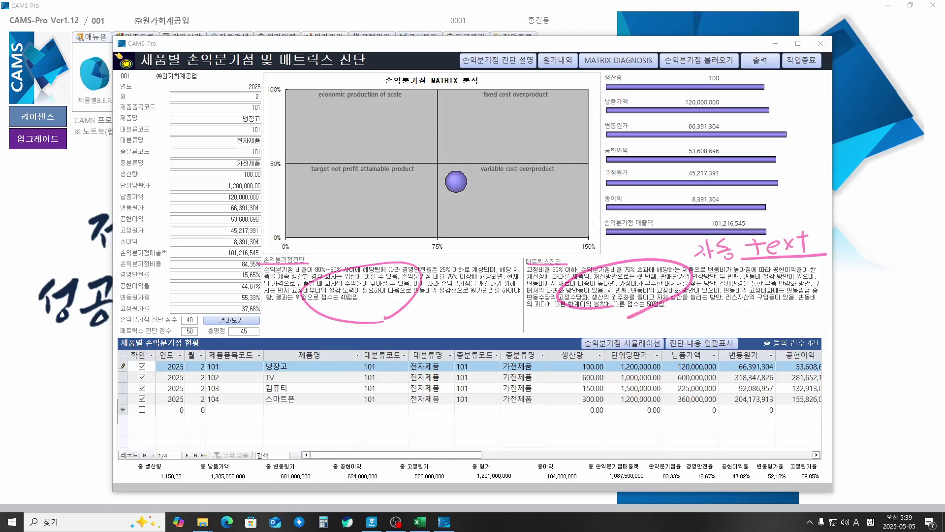
Step: Untick products 102–104, then re-tick all three, ending on 스마트폰 with total score 45
click(142, 378)
click(142, 387)
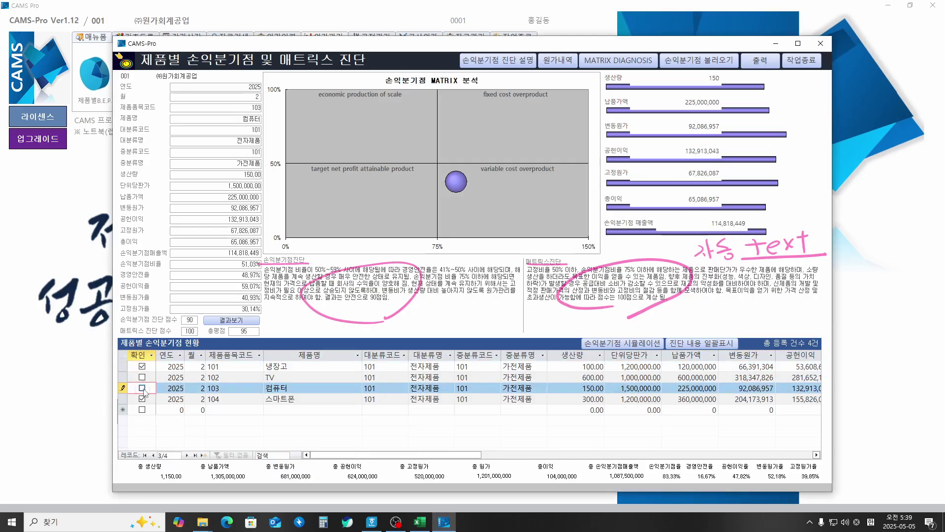
click(143, 399)
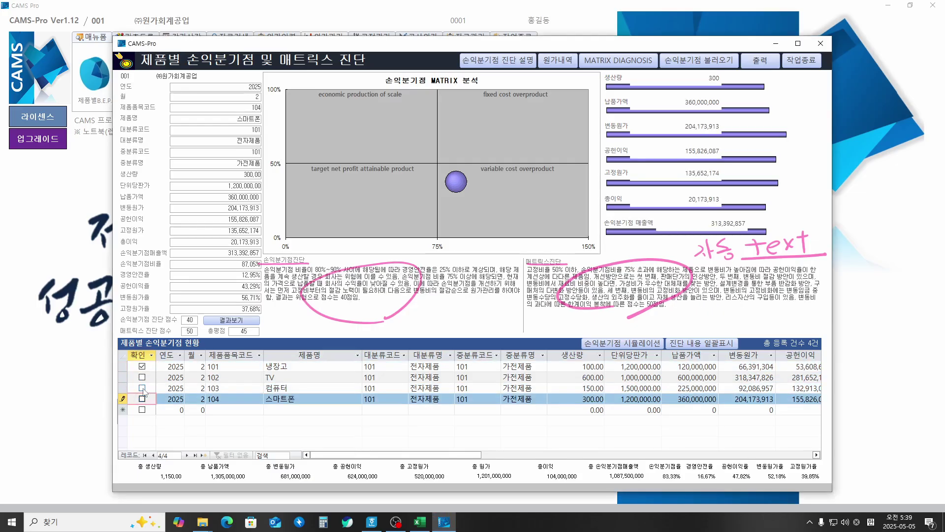
click(142, 388)
click(142, 378)
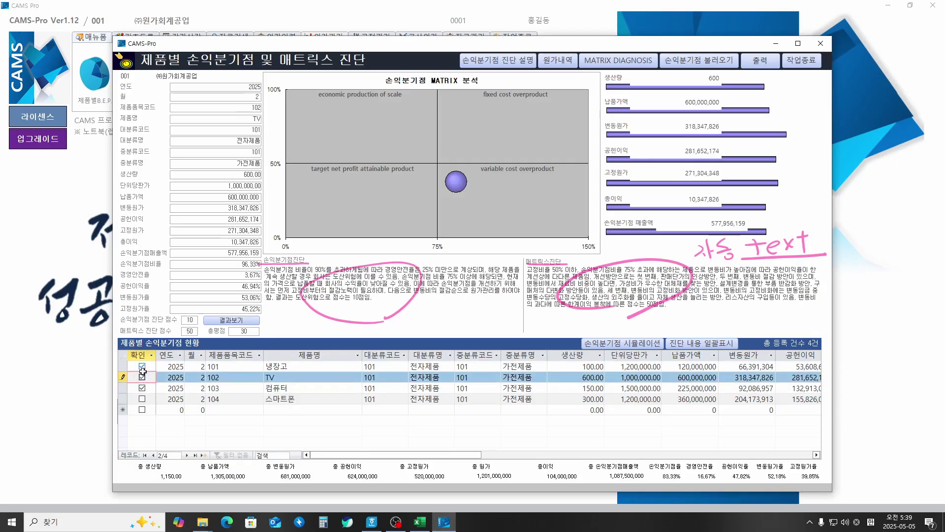
click(142, 398)
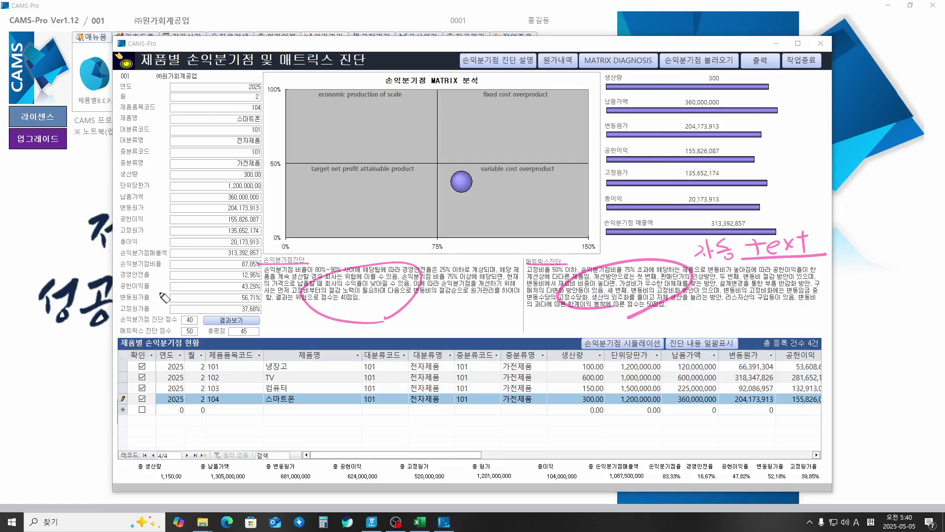
Step: Circle the score 40, underline 'fixed cost overproduct', and write '고정원가 따라 재검' beneath it
mouse_move(189, 326)
mouse_down()
mouse_move(196, 316)
mouse_move(196, 337)
mouse_move(200, 324)
mouse_move(198, 333)
mouse_move(251, 329)
mouse_up()
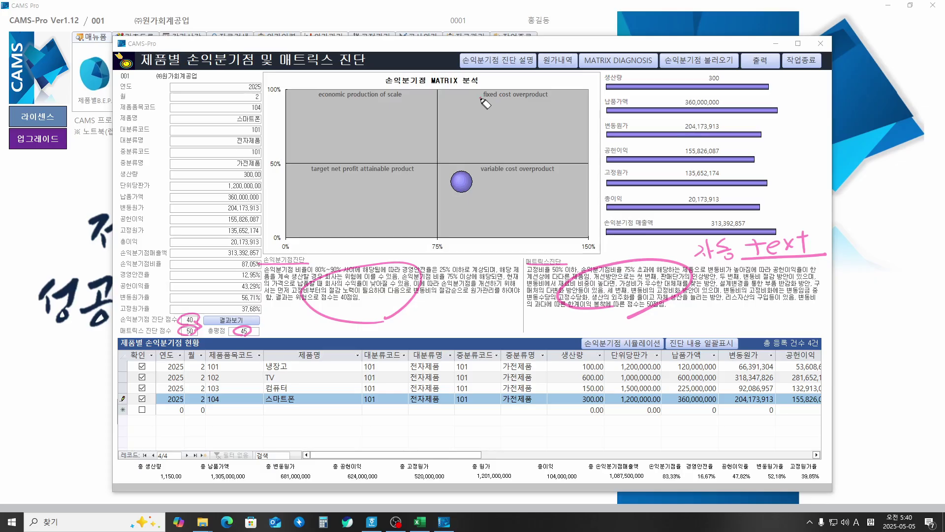
drag(481, 98, 548, 97)
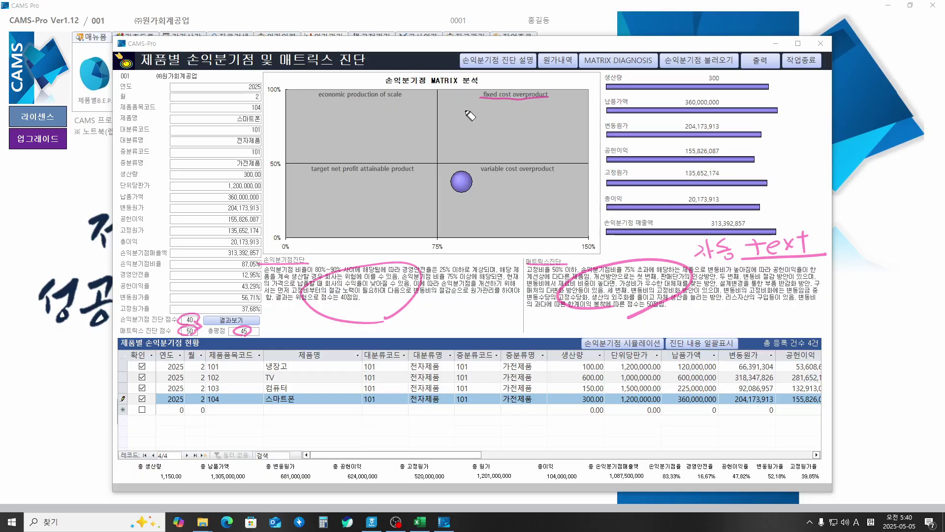
mouse_move(454, 109)
mouse_down()
mouse_move(458, 121)
mouse_move(497, 109)
mouse_move(505, 118)
mouse_move(574, 101)
mouse_up()
drag(480, 129, 520, 140)
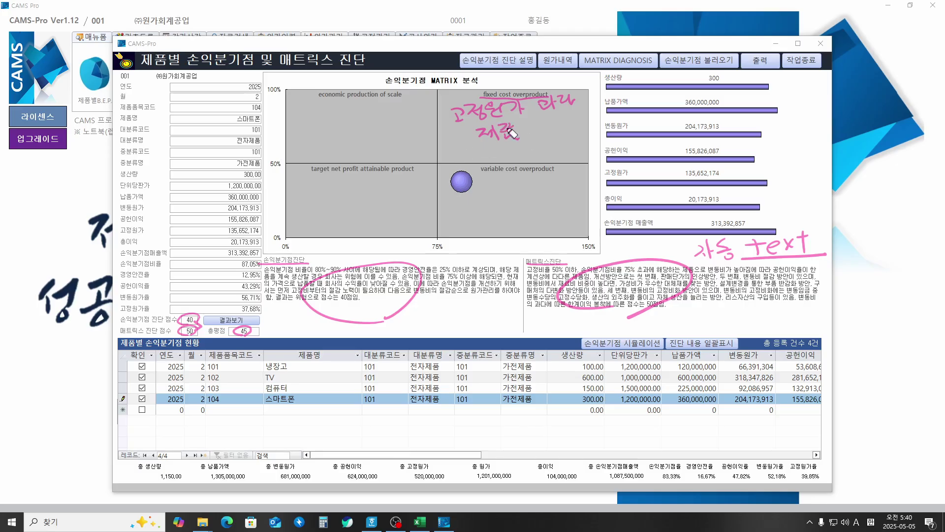
drag(449, 126, 575, 116)
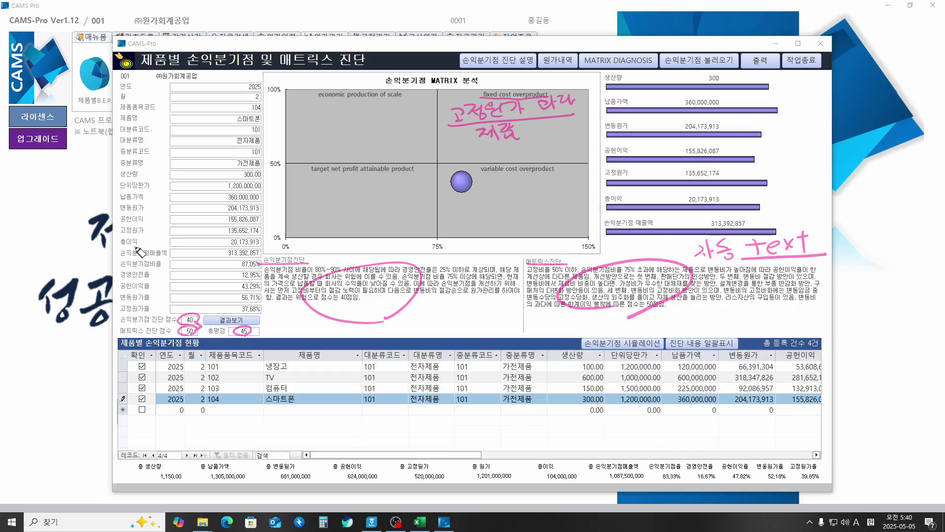
Step: Circle 총이익, write 영업이익, extend the note with '=> 영업이익 관계', and underline 'variable cost overproduct'
mouse_move(134, 247)
mouse_down()
mouse_move(44, 202)
mouse_move(63, 188)
mouse_up()
mouse_move(81, 172)
mouse_down()
mouse_move(80, 183)
mouse_move(97, 186)
mouse_up()
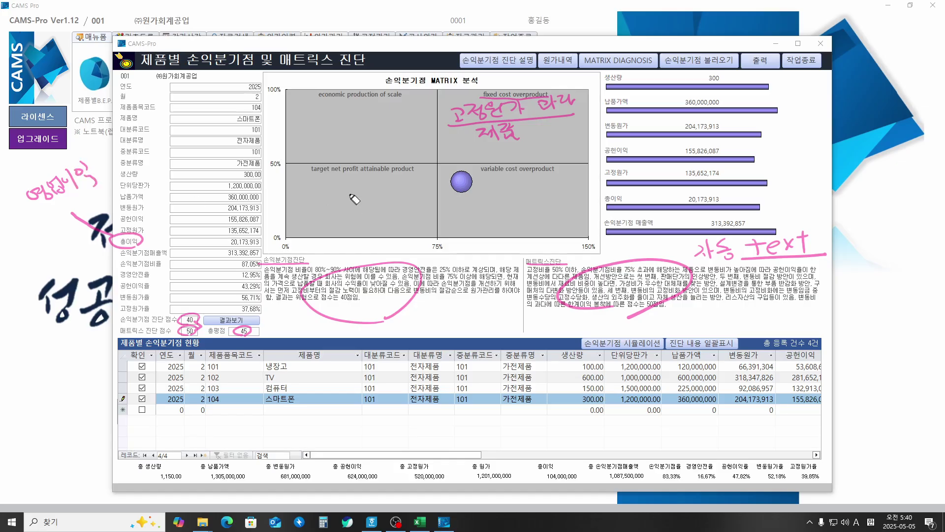
mouse_move(529, 129)
mouse_down()
mouse_move(544, 130)
mouse_move(541, 139)
mouse_move(573, 129)
mouse_up()
drag(572, 122, 572, 134)
drag(568, 136, 578, 127)
mouse_move(584, 120)
mouse_down()
mouse_move(584, 140)
mouse_move(619, 116)
mouse_up()
drag(619, 116, 625, 136)
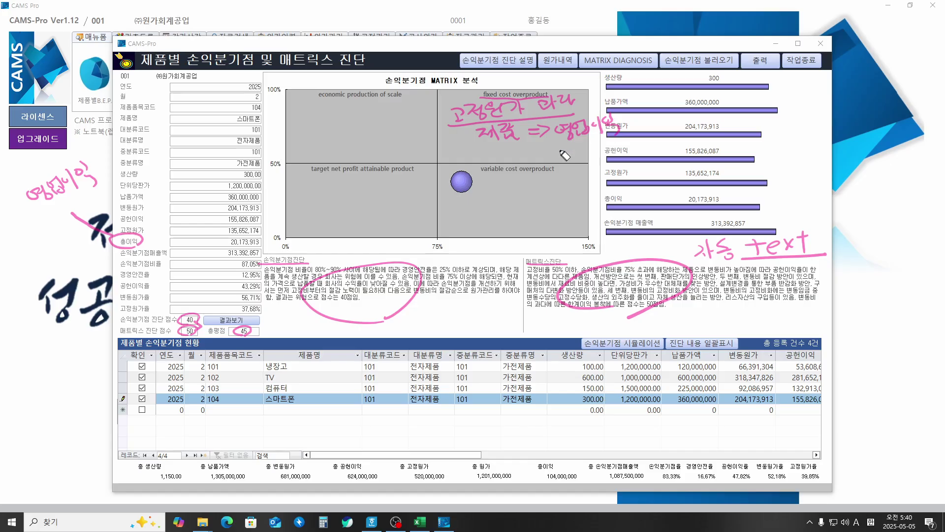
drag(560, 143, 597, 163)
drag(478, 173, 555, 172)
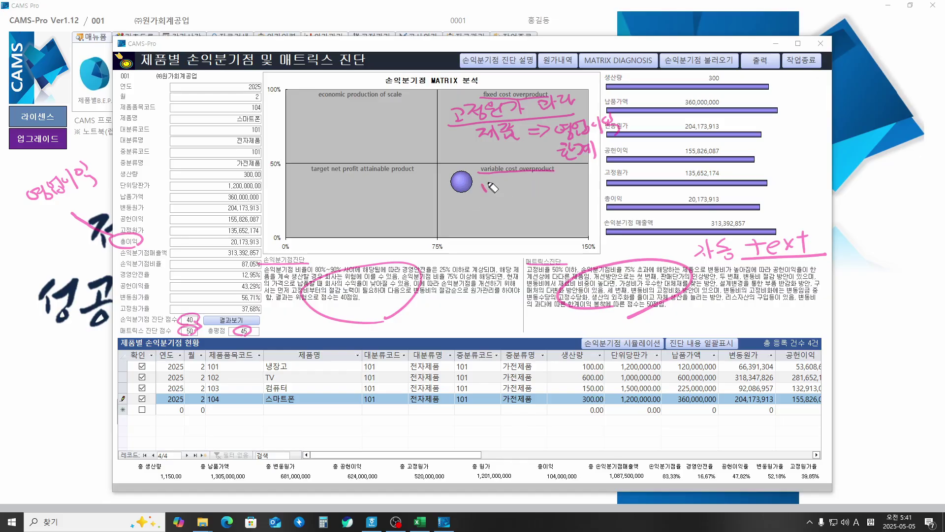
Step: Write '변동원가 따라 => 공헌이익 관계' with arrows, and '규모경제 대량생산' in the top-left quadrant
mouse_move(488, 183)
mouse_down()
mouse_move(498, 194)
mouse_move(516, 188)
mouse_move(514, 197)
mouse_move(522, 183)
mouse_move(534, 193)
mouse_move(561, 180)
mouse_move(605, 181)
mouse_up()
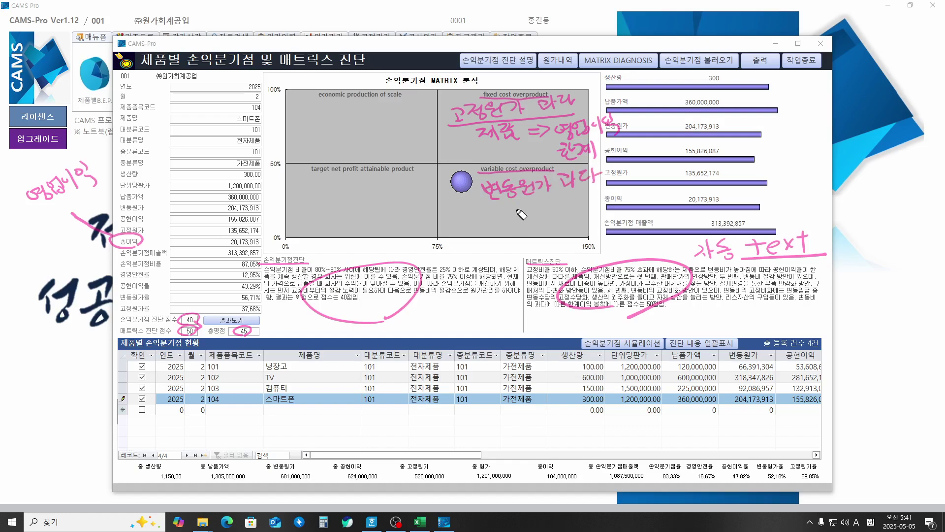
mouse_move(489, 213)
mouse_down()
mouse_move(531, 224)
mouse_move(538, 205)
mouse_move(546, 221)
mouse_move(579, 199)
mouse_move(589, 231)
mouse_move(566, 227)
mouse_move(610, 222)
mouse_move(611, 233)
mouse_up()
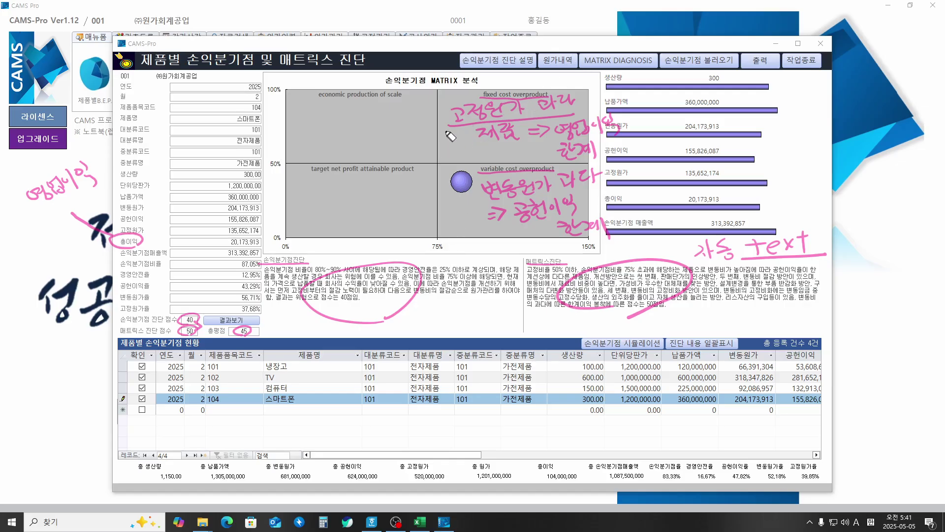
mouse_move(450, 129)
mouse_down()
mouse_move(409, 130)
mouse_move(419, 137)
mouse_up()
mouse_move(307, 113)
mouse_down()
mouse_move(312, 121)
mouse_move(387, 123)
mouse_up()
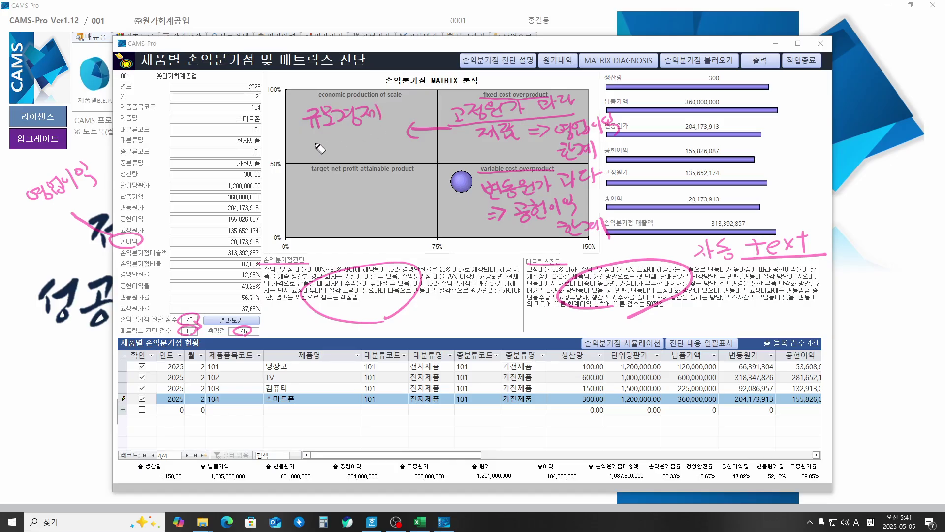
mouse_move(310, 143)
mouse_down()
mouse_move(350, 140)
mouse_move(349, 155)
mouse_move(361, 139)
mouse_move(379, 148)
mouse_move(387, 129)
mouse_move(392, 147)
mouse_move(401, 141)
mouse_up()
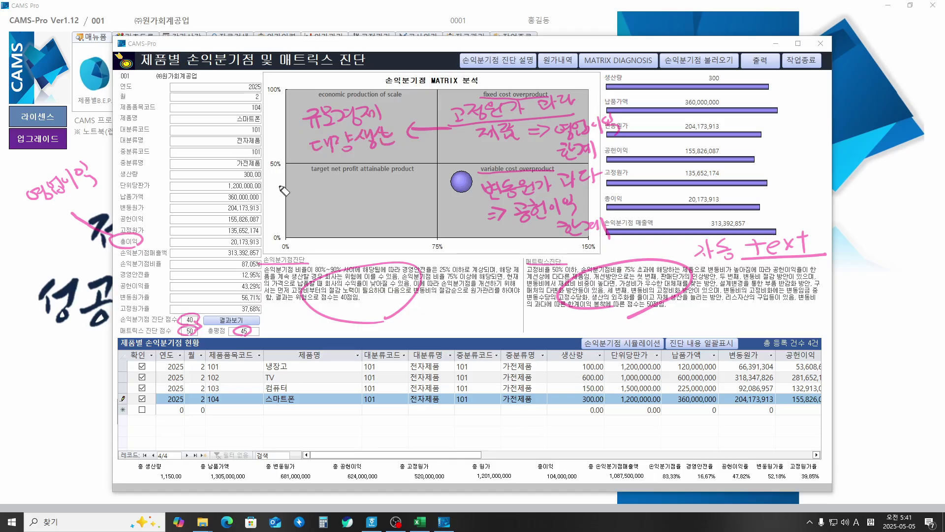
Step: Underline the 영업이익 note and 'economic production of scale', then add '단위당 원가' and connecting arrows
drag(42, 210, 120, 198)
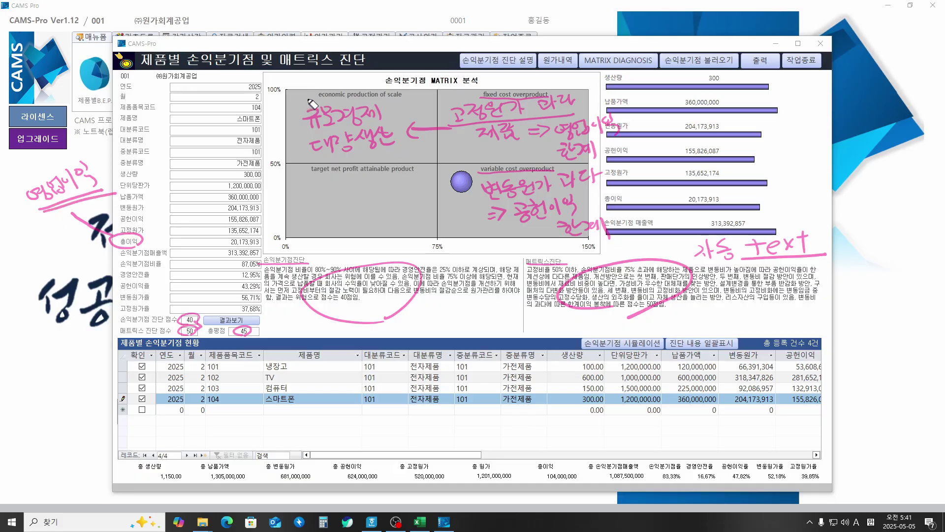
drag(322, 98, 401, 97)
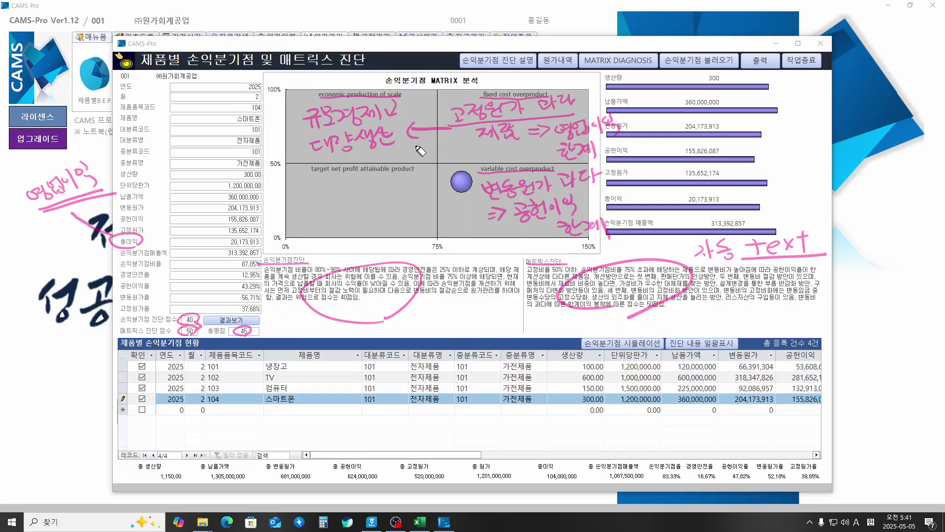
mouse_move(420, 152)
mouse_down()
mouse_move(449, 142)
mouse_move(462, 155)
mouse_move(471, 131)
mouse_move(477, 157)
mouse_up()
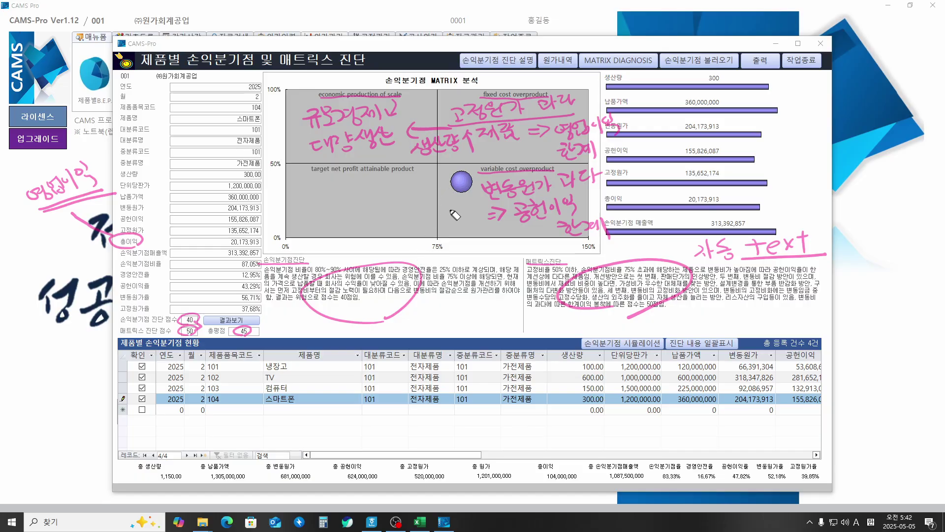
mouse_move(438, 211)
mouse_down()
mouse_move(440, 224)
mouse_move(464, 209)
mouse_move(475, 216)
mouse_move(468, 236)
mouse_move(495, 231)
mouse_move(485, 258)
mouse_move(480, 239)
mouse_up()
mouse_move(450, 184)
mouse_down()
mouse_move(402, 186)
mouse_move(397, 199)
mouse_up()
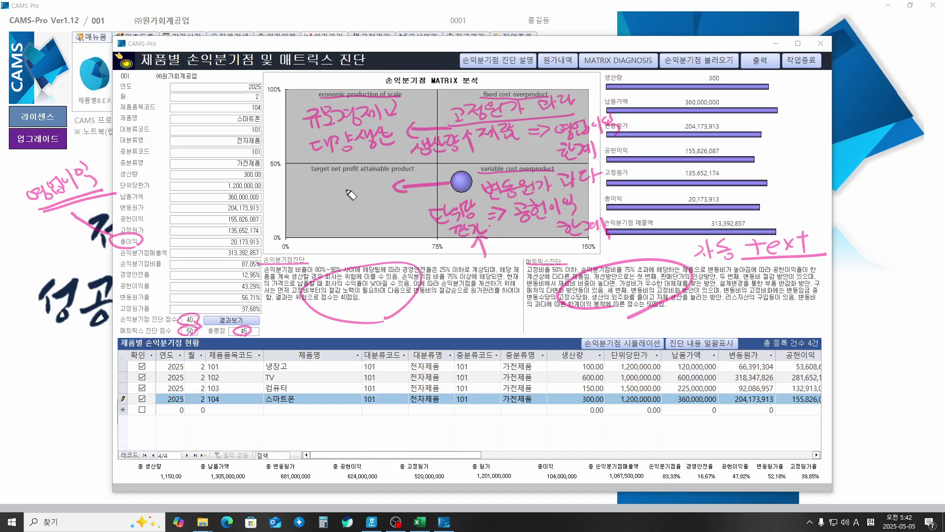
Step: Underline 'target net profit', write '목표설정 이익', bracket and circle it, and link it from the production arrow
drag(315, 175, 403, 174)
mouse_move(311, 201)
mouse_down()
mouse_move(315, 216)
mouse_move(325, 198)
mouse_move(331, 214)
mouse_move(341, 198)
mouse_move(353, 209)
mouse_move(381, 202)
mouse_up()
mouse_move(338, 232)
mouse_down()
mouse_move(340, 216)
mouse_move(367, 246)
mouse_up()
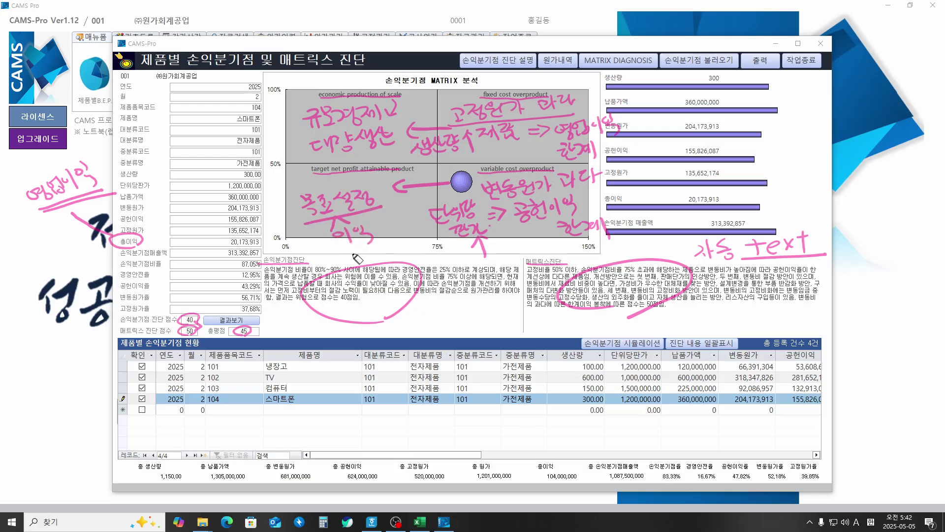
drag(297, 197, 298, 240)
mouse_move(375, 195)
mouse_down()
mouse_move(388, 216)
mouse_move(383, 234)
mouse_up()
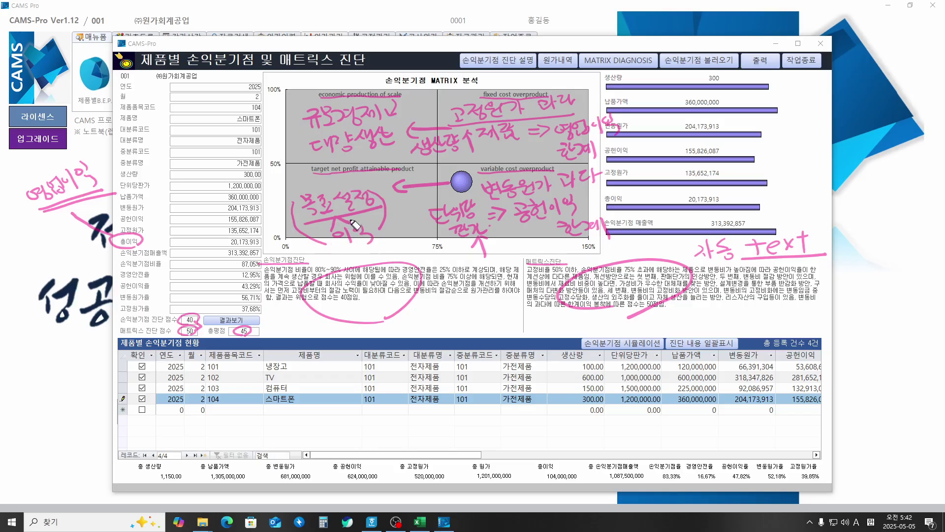
mouse_move(313, 248)
mouse_down()
mouse_move(289, 192)
mouse_move(393, 184)
mouse_move(409, 233)
mouse_move(335, 254)
mouse_up()
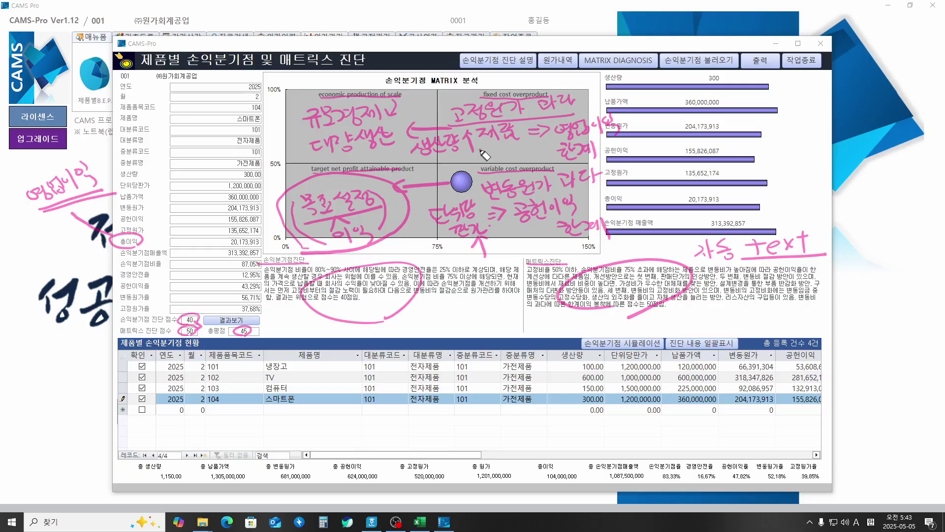
mouse_move(482, 149)
mouse_down()
mouse_move(394, 195)
mouse_move(416, 199)
mouse_up()
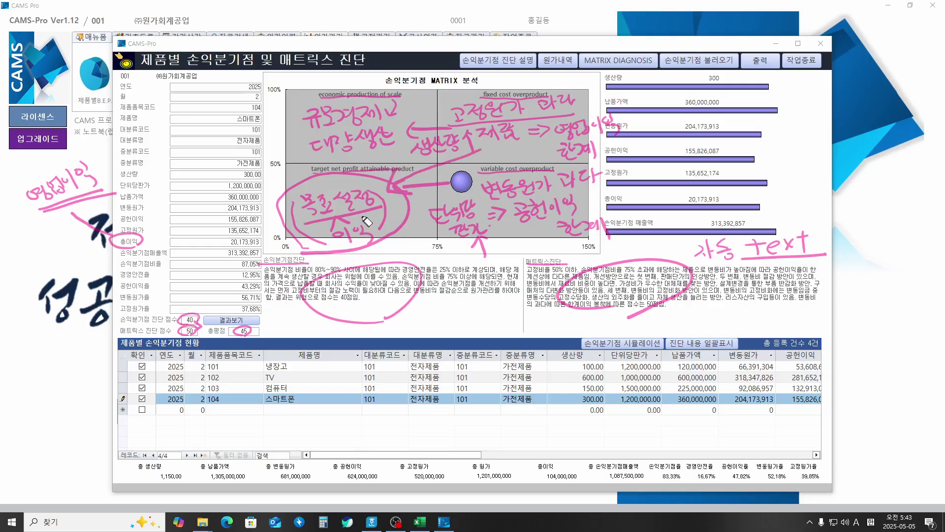
mouse_move(352, 235)
mouse_down()
mouse_move(295, 217)
mouse_move(379, 228)
mouse_up()
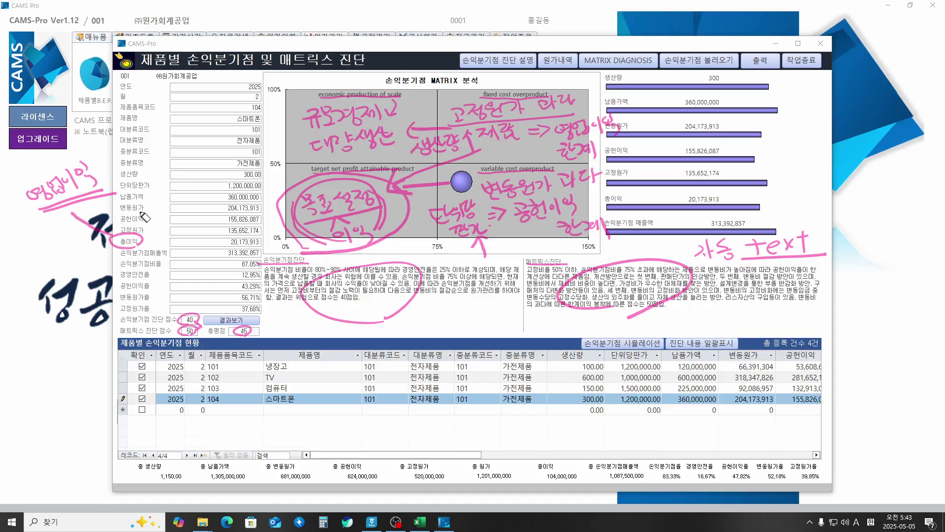
Step: Circle 변동원가, add notes on the simulation and decreasing fixed cost, then erase all ink with Escape
mouse_move(144, 216)
mouse_down()
mouse_move(118, 211)
mouse_move(145, 205)
mouse_move(118, 235)
mouse_move(140, 231)
mouse_up()
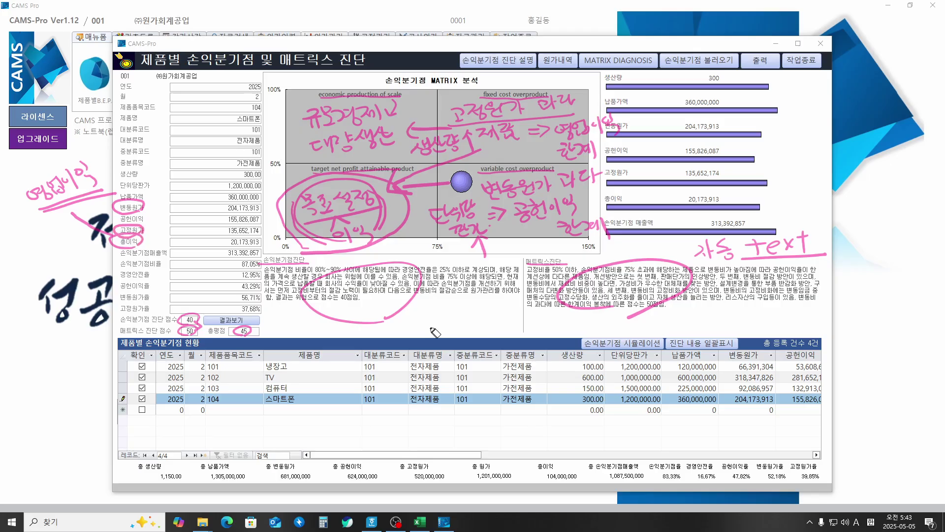
mouse_move(572, 347)
mouse_down()
mouse_move(589, 329)
mouse_move(649, 331)
mouse_move(667, 350)
mouse_move(581, 359)
mouse_up()
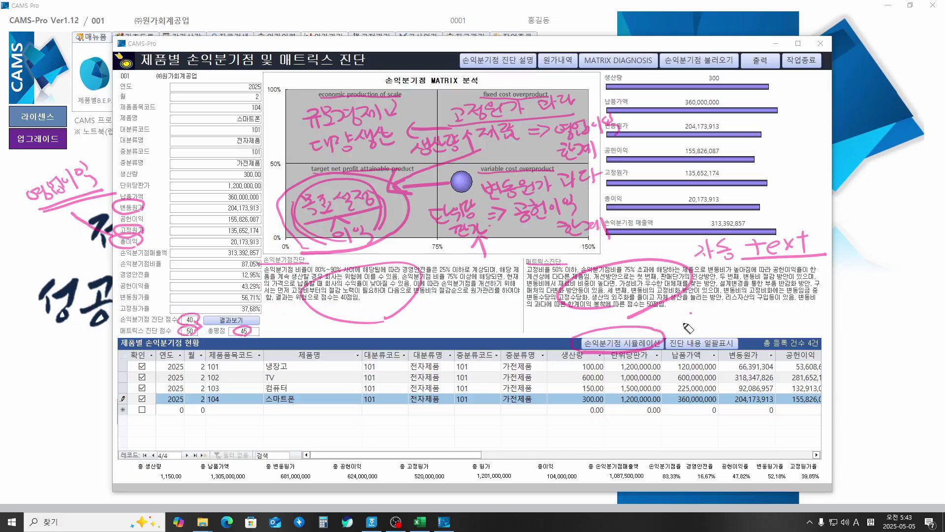
mouse_move(685, 326)
mouse_down()
mouse_move(728, 311)
mouse_move(753, 314)
mouse_move(745, 320)
mouse_move(816, 307)
mouse_move(820, 329)
mouse_move(857, 316)
mouse_move(860, 331)
mouse_move(905, 325)
mouse_move(864, 351)
mouse_move(876, 356)
mouse_move(881, 341)
mouse_move(888, 350)
mouse_move(930, 348)
mouse_move(935, 335)
mouse_up()
mouse_move(873, 376)
mouse_down()
mouse_move(892, 369)
mouse_move(857, 398)
mouse_move(916, 385)
mouse_up()
drag(913, 385, 940, 383)
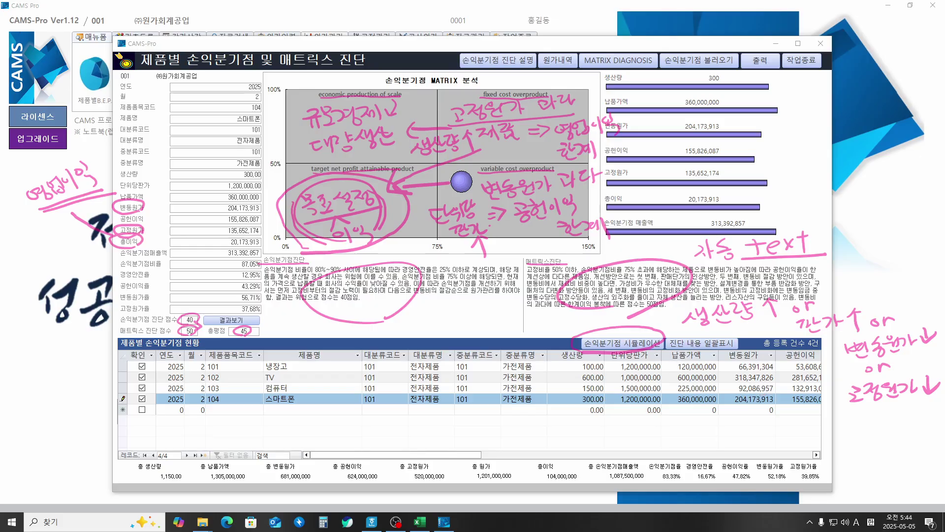
key(Escape)
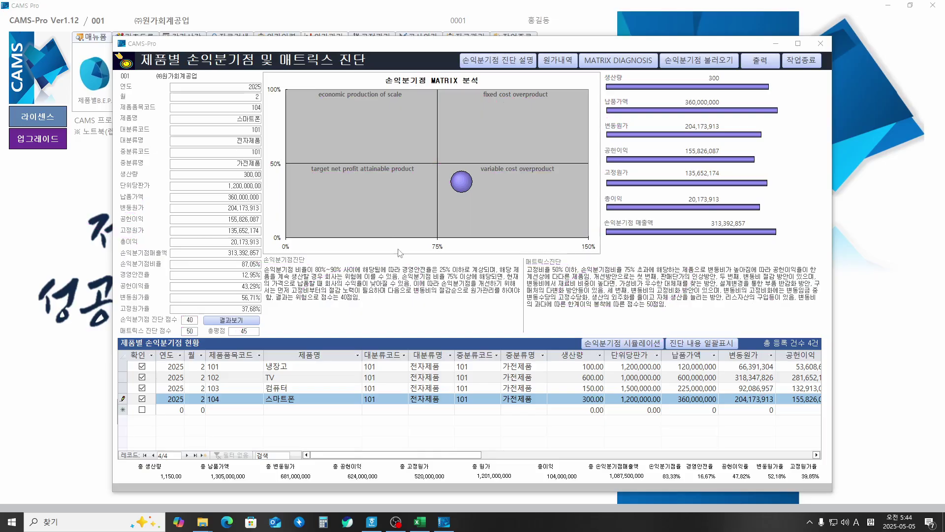
Step: Open 손익분기점 시뮬레이션 and confirm 예(Y) to load the four products' diagnosis data
click(608, 344)
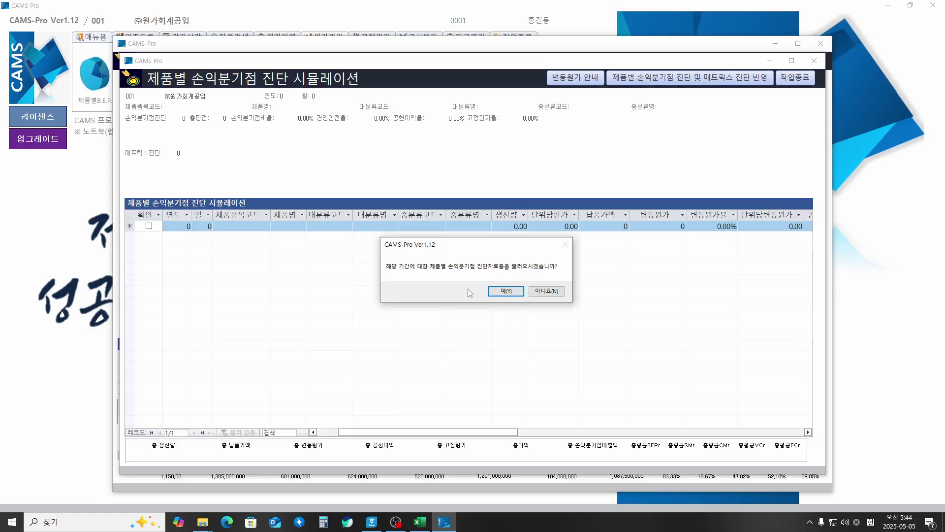
click(506, 291)
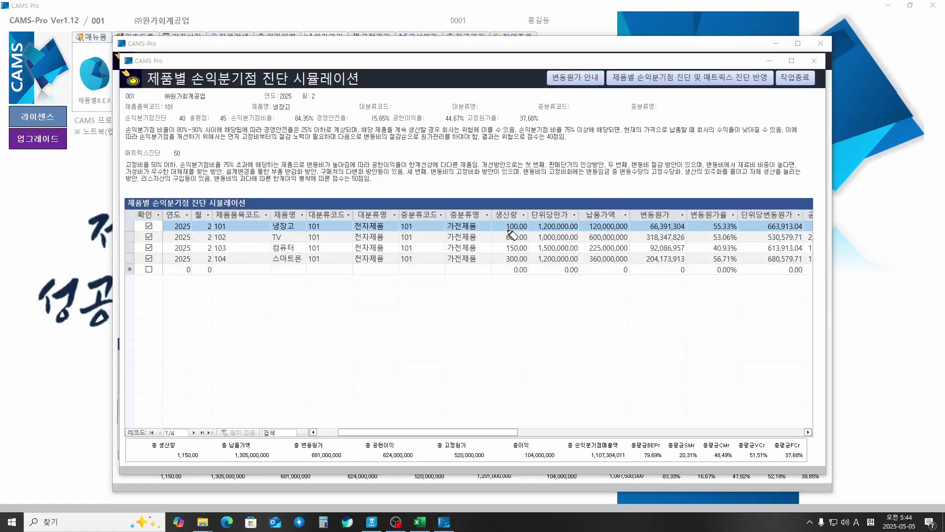
Step: Circle and bracket the production quantity and unit selling price values, then erase the marks
mouse_move(506, 225)
mouse_down()
mouse_move(492, 252)
mouse_move(506, 262)
mouse_move(502, 317)
mouse_move(520, 310)
mouse_move(536, 325)
mouse_move(557, 306)
mouse_move(561, 321)
mouse_up()
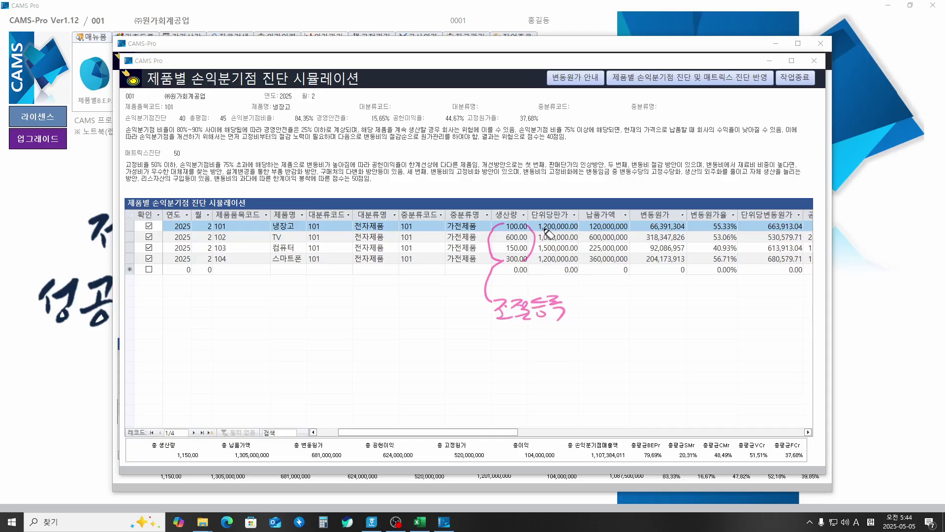
drag(541, 228, 537, 261)
mouse_move(575, 227)
mouse_down()
mouse_move(589, 244)
mouse_move(577, 261)
mouse_up()
mouse_move(571, 270)
mouse_down()
mouse_move(598, 315)
mouse_move(676, 321)
mouse_move(679, 339)
mouse_up()
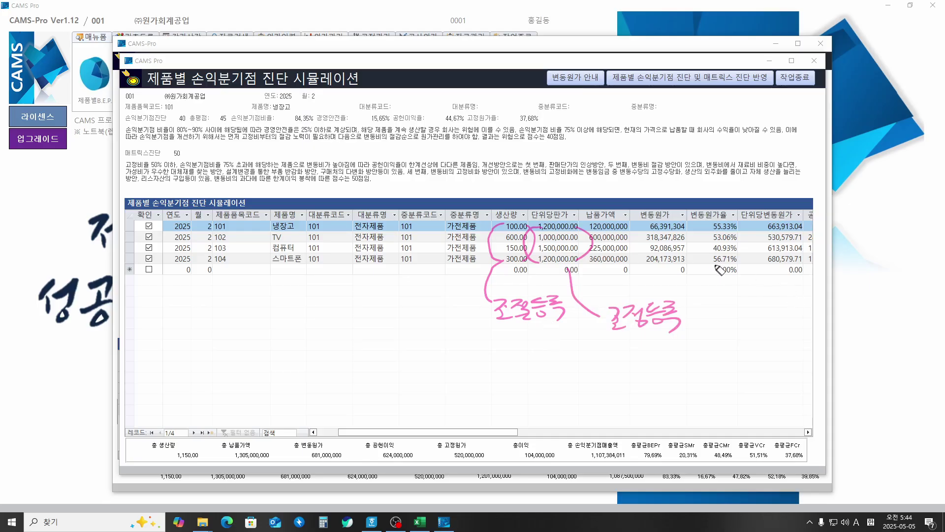
mouse_move(502, 268)
mouse_down()
mouse_move(480, 246)
mouse_move(538, 241)
mouse_up()
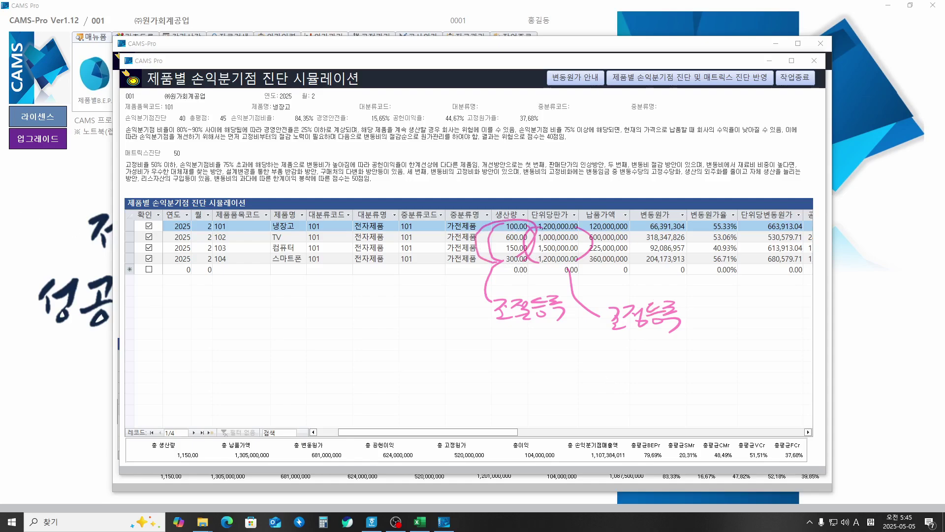
drag(451, 435, 546, 434)
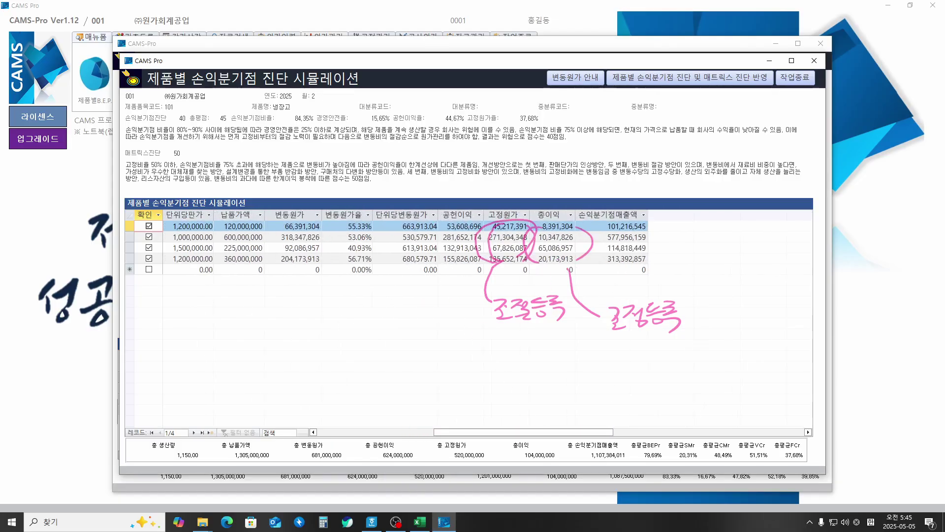
key(Escape)
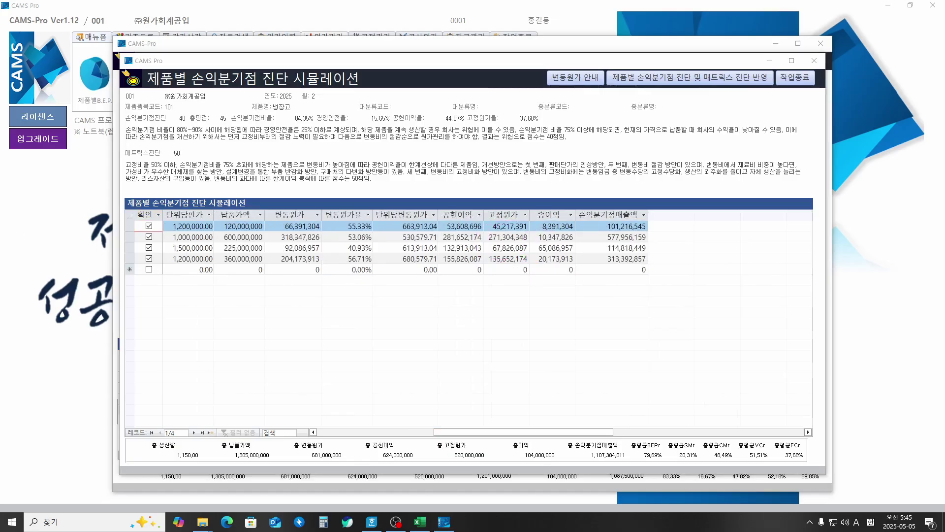
Step: Select the 총이익 column, circle it and the variable cost ratios, then open '변동원가의 개념'
click(547, 214)
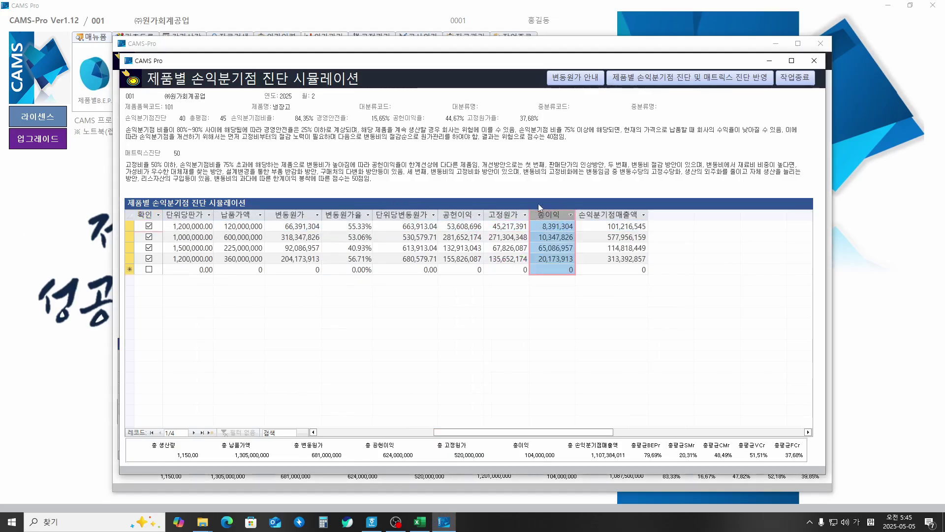
key(ctrl+2)
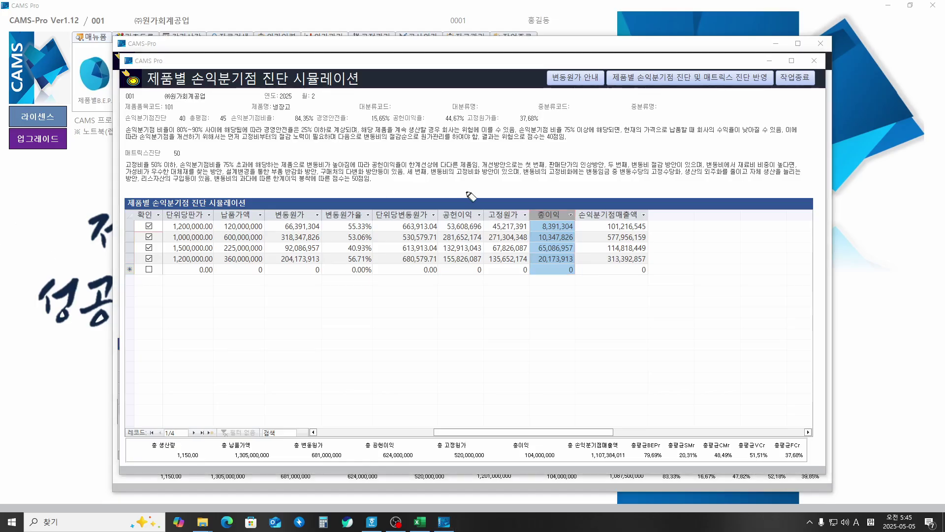
drag(552, 224, 548, 226)
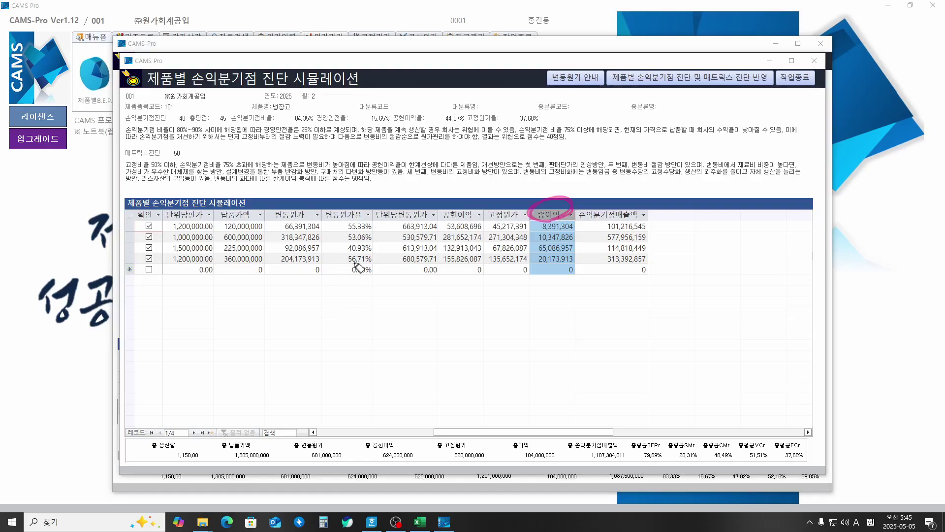
mouse_move(345, 269)
mouse_down()
mouse_move(334, 232)
mouse_move(376, 230)
mouse_move(371, 262)
mouse_up()
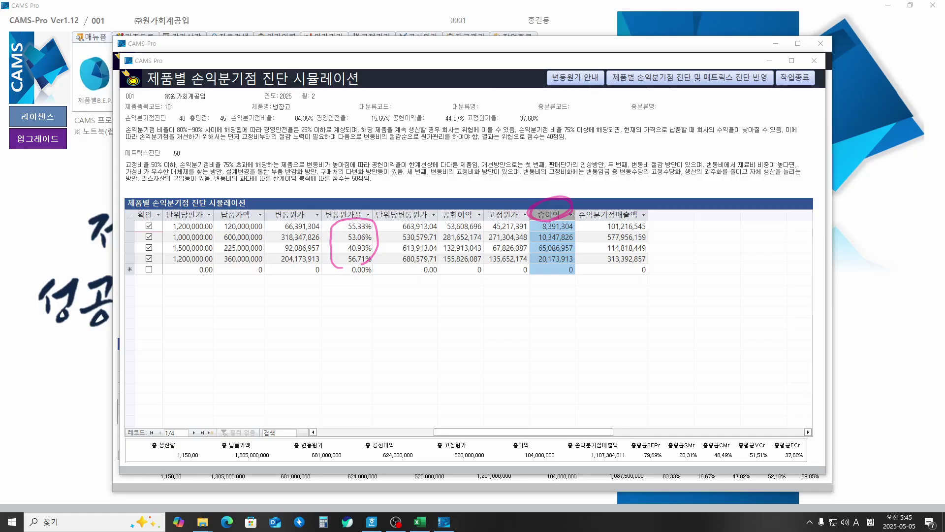
key(Escape)
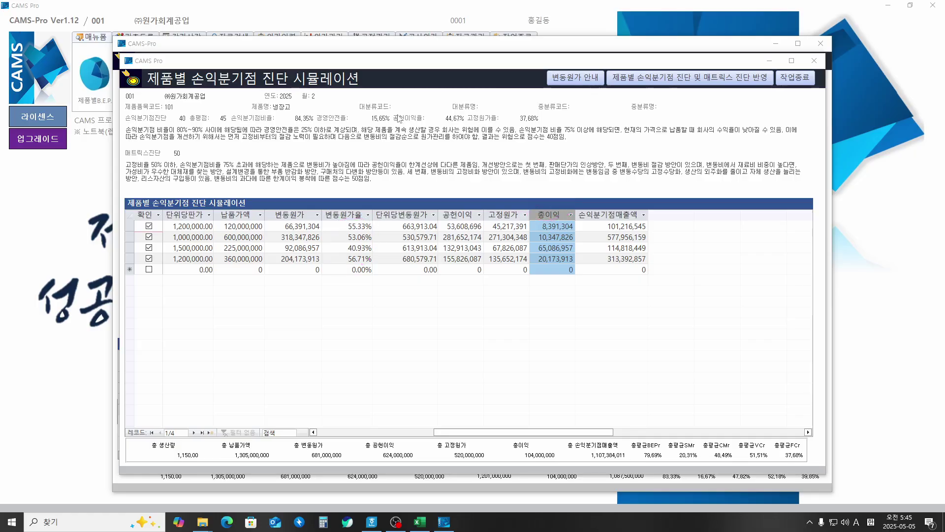
click(575, 77)
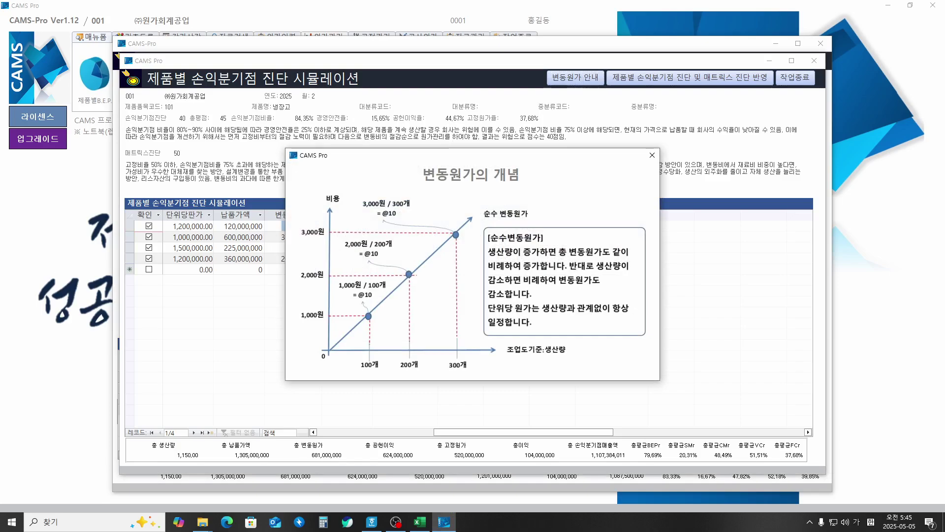
mouse_move(552, 62)
mouse_down()
mouse_move(561, 74)
mouse_move(592, 57)
mouse_up()
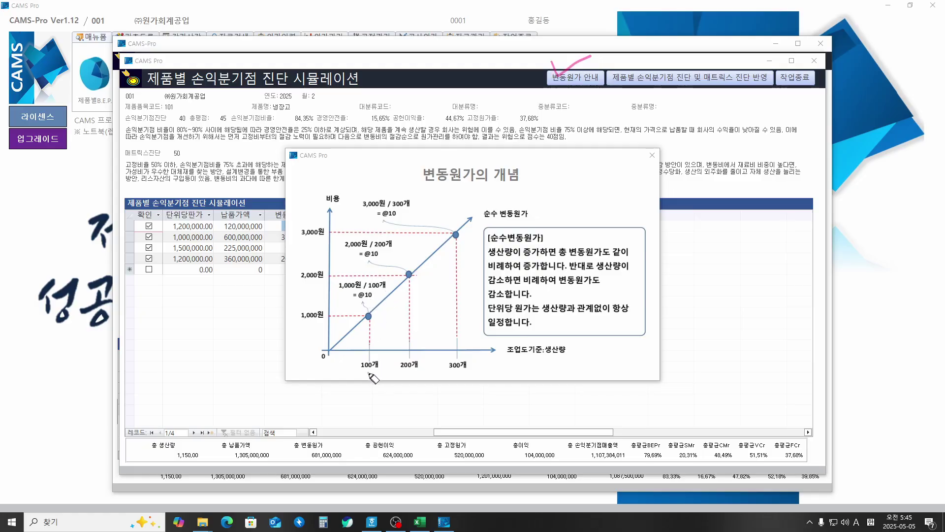
mouse_move(369, 373)
mouse_down()
mouse_move(378, 361)
mouse_move(464, 373)
mouse_up()
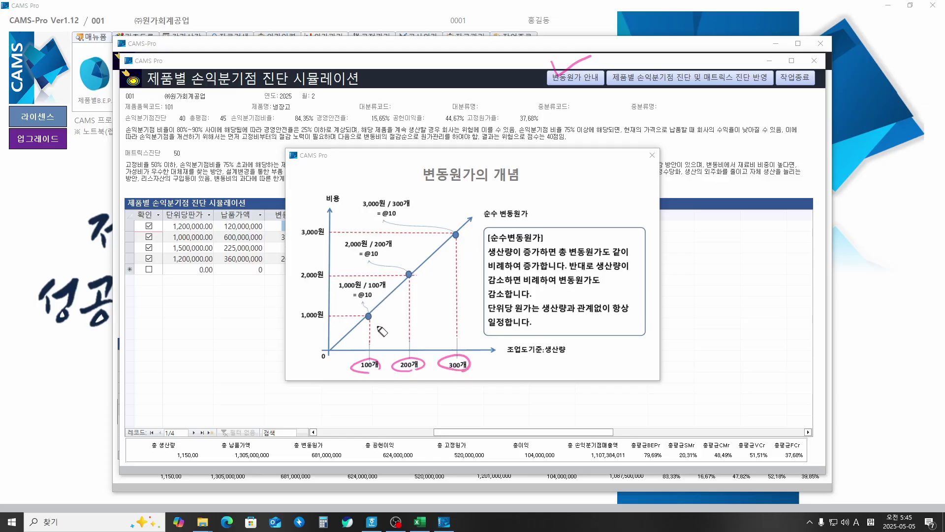
mouse_move(355, 336)
mouse_down()
mouse_move(412, 296)
mouse_move(472, 227)
mouse_move(473, 238)
mouse_up()
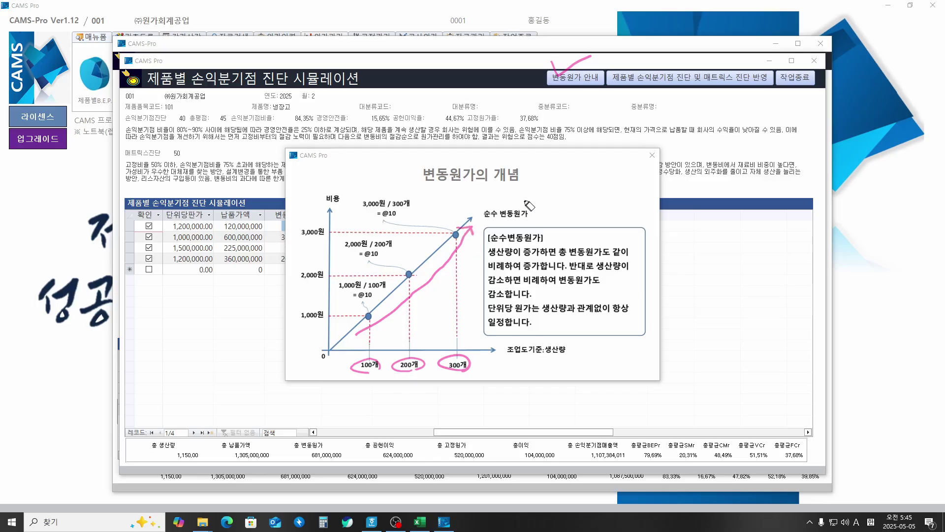
mouse_move(426, 187)
mouse_down()
mouse_move(546, 187)
mouse_move(551, 197)
mouse_move(566, 187)
mouse_move(586, 206)
mouse_move(605, 202)
mouse_up()
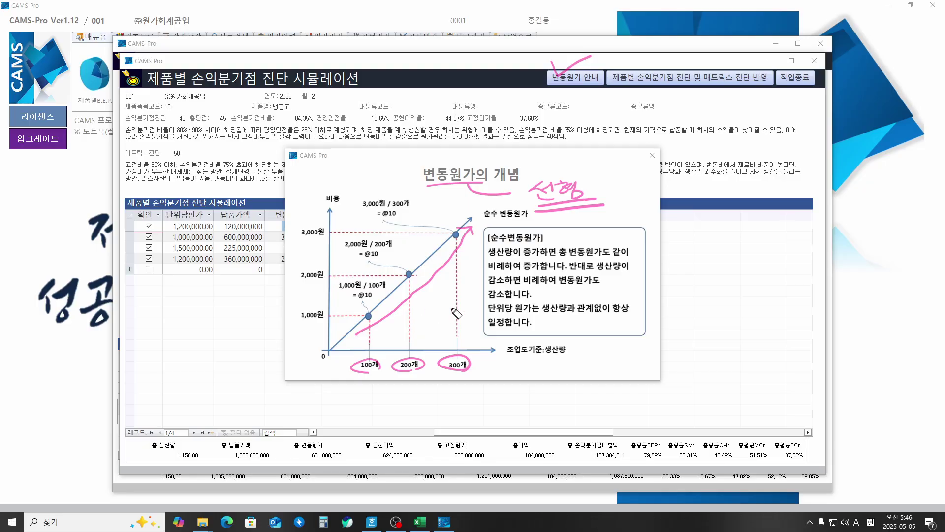
key(Escape)
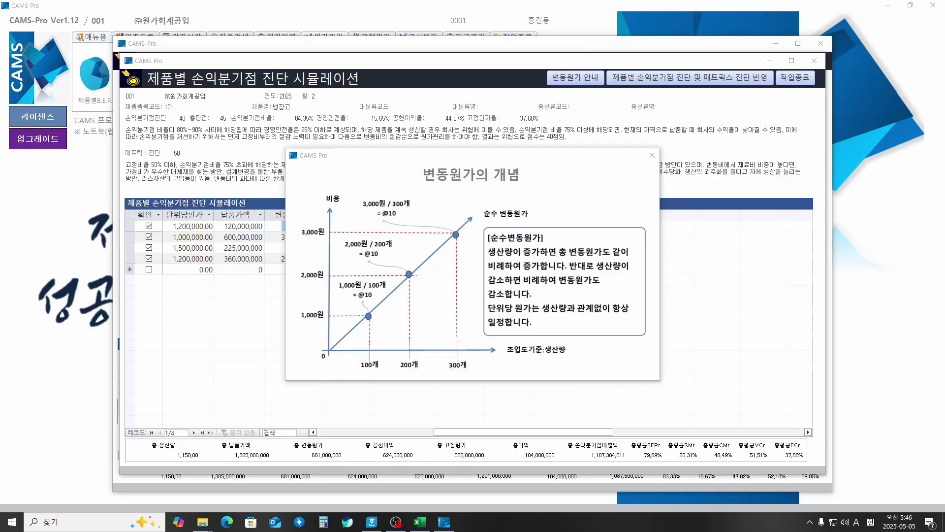
click(652, 155)
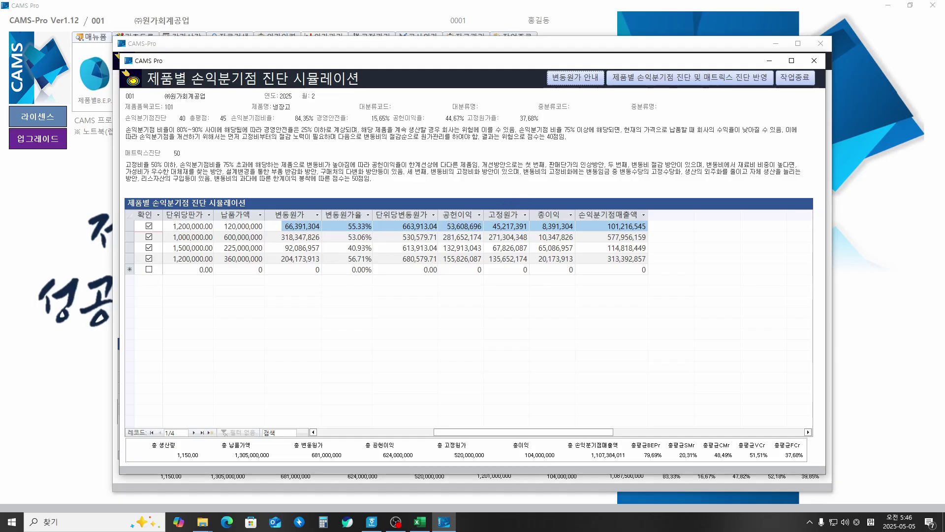
Step: Circle the 총이익 values, clear the ink, and choose 제품별 손익분기점 진단 및 매트릭스 진단 반영
key(ctrl+2)
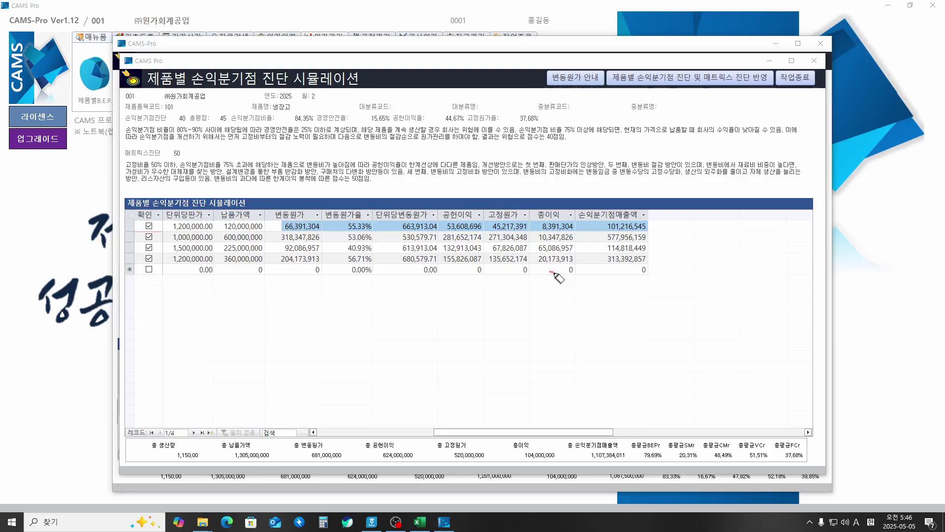
mouse_move(552, 271)
mouse_down()
mouse_move(530, 231)
mouse_move(572, 217)
mouse_move(577, 256)
mouse_move(556, 271)
mouse_up()
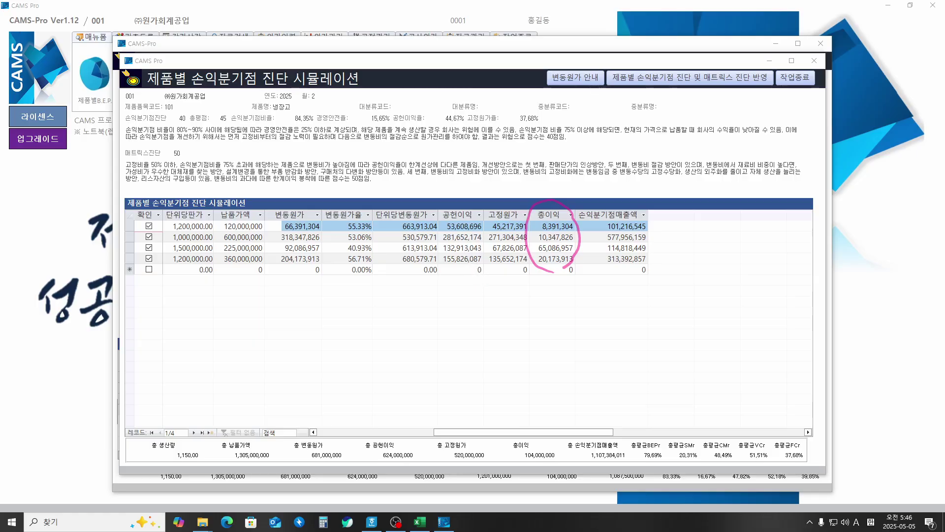
key(Escape)
click(672, 79)
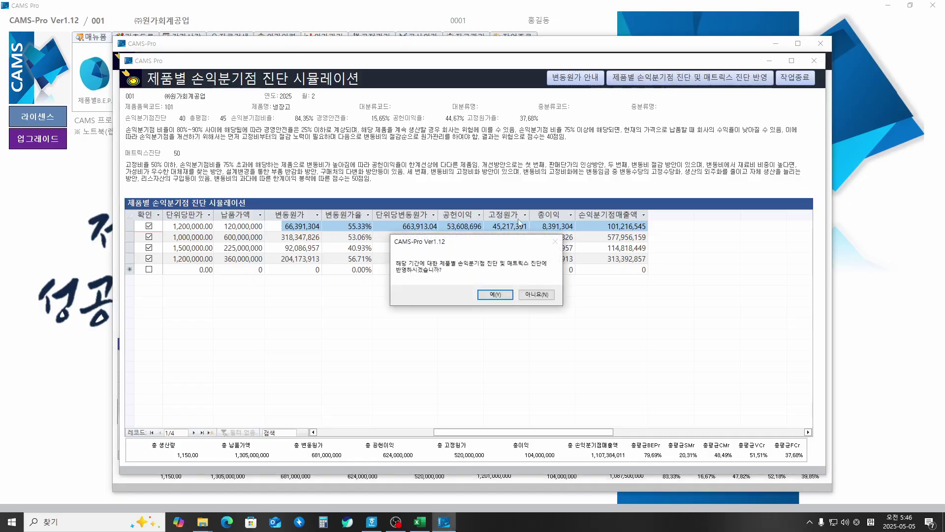
Step: Confirm 예(Y), view TV and 컴퓨터 (score 95), and untick 스마트폰 (104)
click(495, 294)
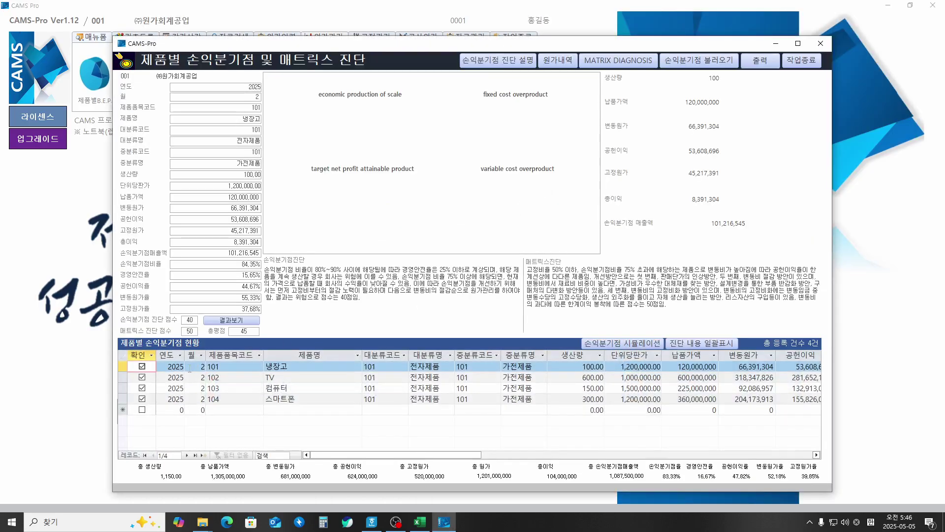
click(143, 378)
click(143, 388)
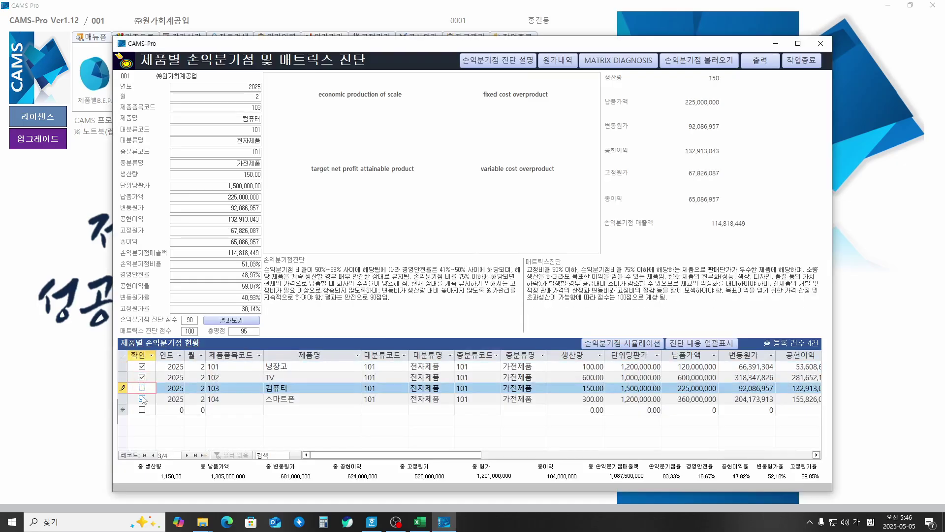
click(142, 399)
click(145, 390)
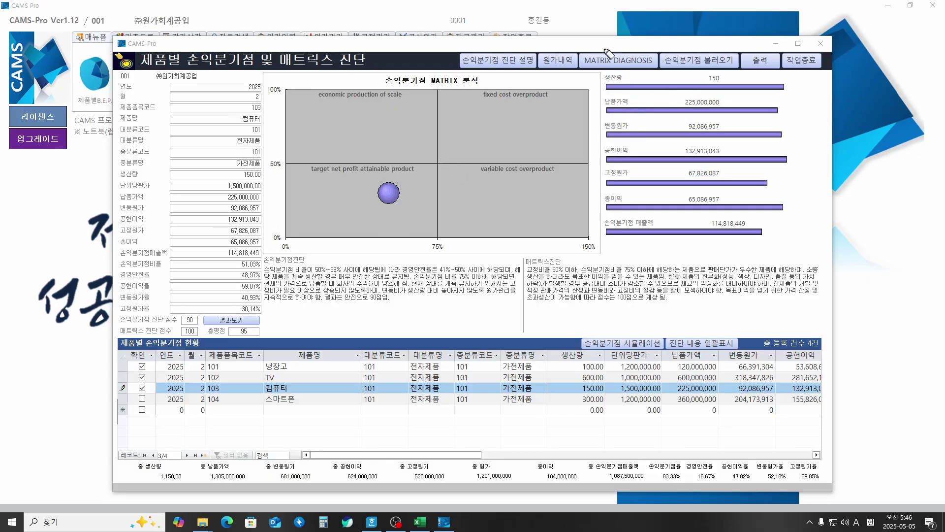
Step: Mark the matrix chart, 생산량 and 납품가액 figures and cost bars, clear the ink, and open 출력
mouse_move(601, 46)
mouse_down()
mouse_move(609, 56)
mouse_move(631, 43)
mouse_up()
mouse_move(394, 235)
mouse_down()
mouse_move(558, 183)
mouse_move(395, 242)
mouse_up()
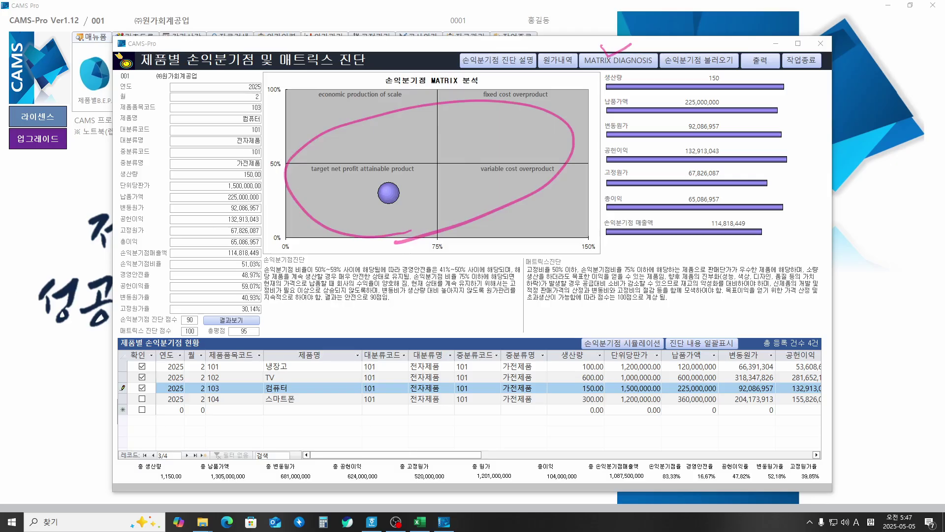
key(e)
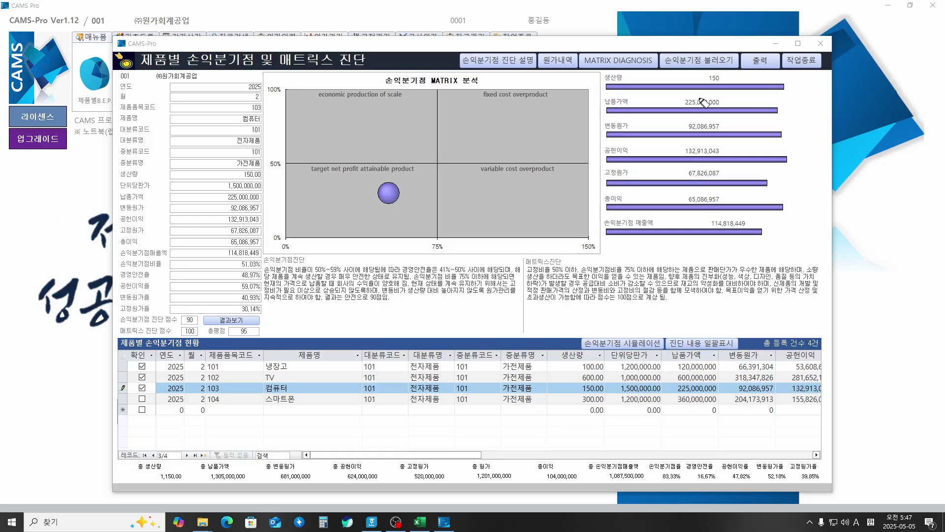
mouse_move(629, 71)
mouse_down()
mouse_move(642, 70)
mouse_move(638, 191)
mouse_move(664, 215)
mouse_up()
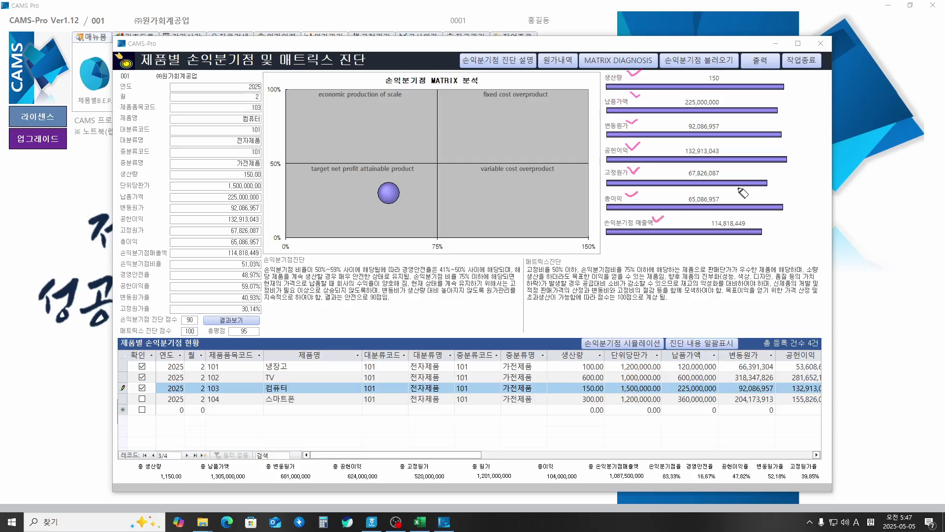
mouse_move(796, 86)
mouse_down()
mouse_move(804, 218)
mouse_move(796, 227)
mouse_up()
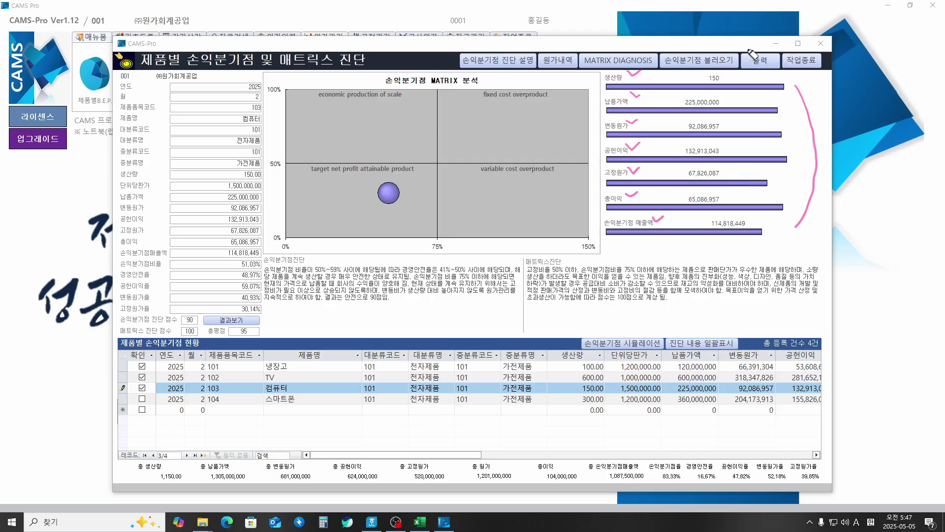
drag(747, 48, 767, 48)
key(Escape)
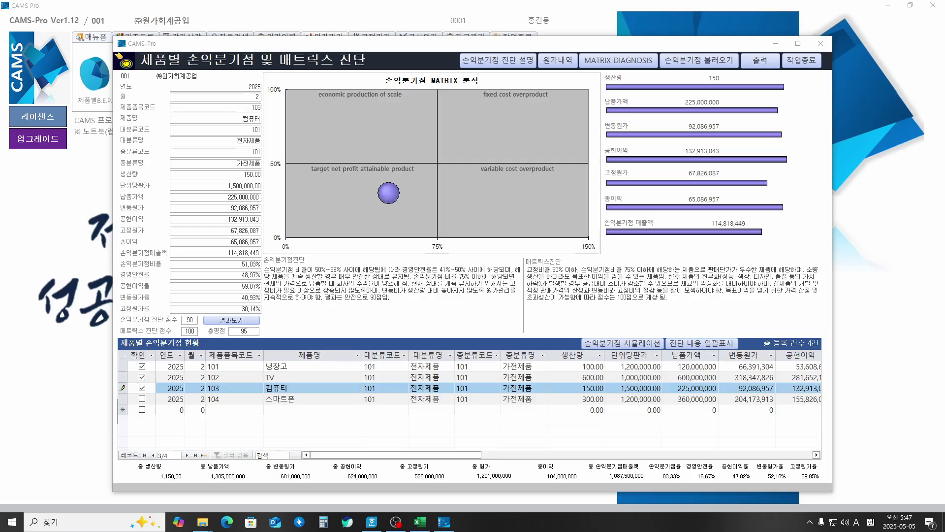
click(759, 61)
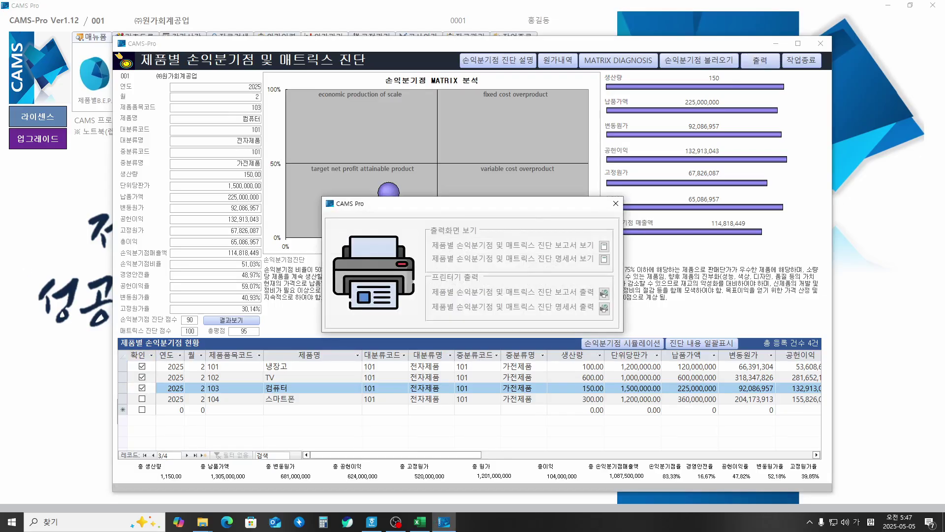
Step: Mark the print dialog's viewing and printer output choices with the pen, then clear the marks
key(ctrl+2)
drag(428, 248, 576, 246)
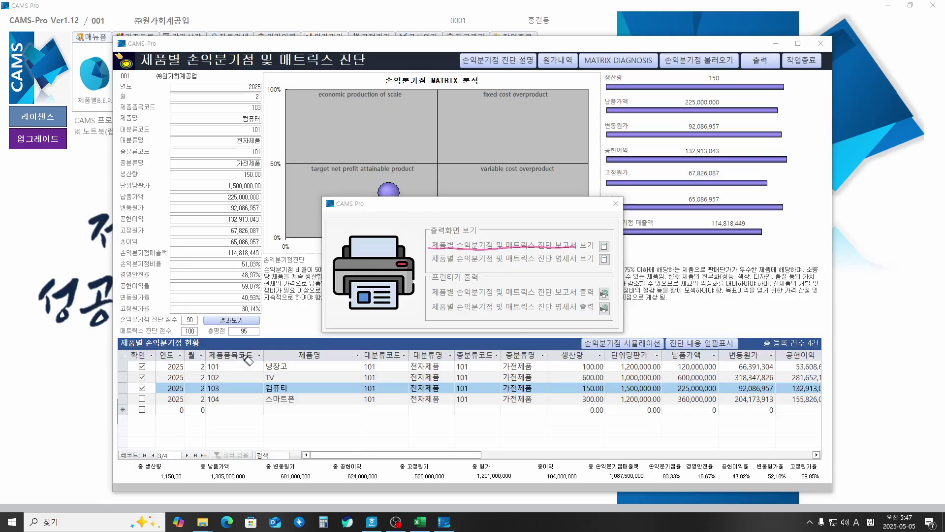
mouse_move(273, 403)
mouse_down()
mouse_move(105, 192)
mouse_move(635, 74)
mouse_move(779, 271)
mouse_move(479, 376)
mouse_move(226, 363)
mouse_up()
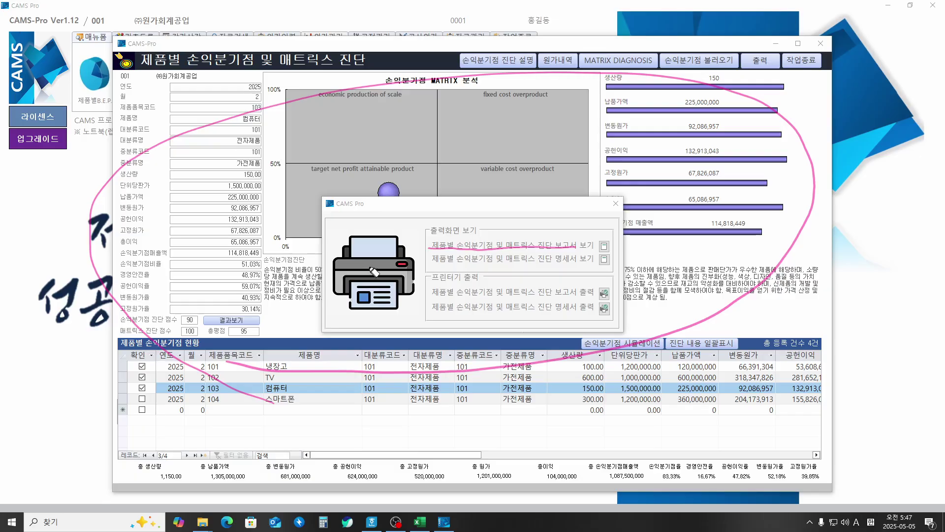
mouse_move(431, 266)
mouse_down()
mouse_move(567, 263)
mouse_move(566, 249)
mouse_move(575, 264)
mouse_up()
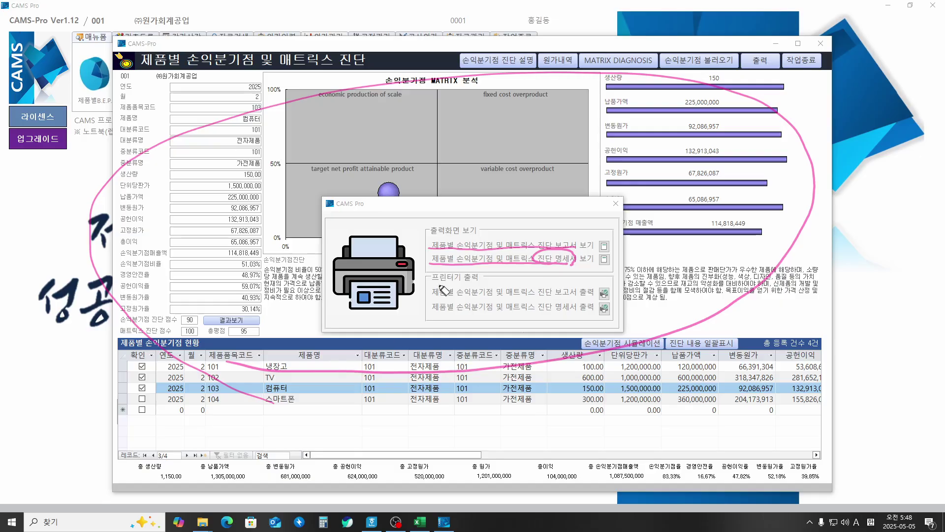
mouse_move(431, 278)
mouse_down()
mouse_move(413, 302)
mouse_move(511, 324)
mouse_move(608, 329)
mouse_move(627, 290)
mouse_move(464, 280)
mouse_up()
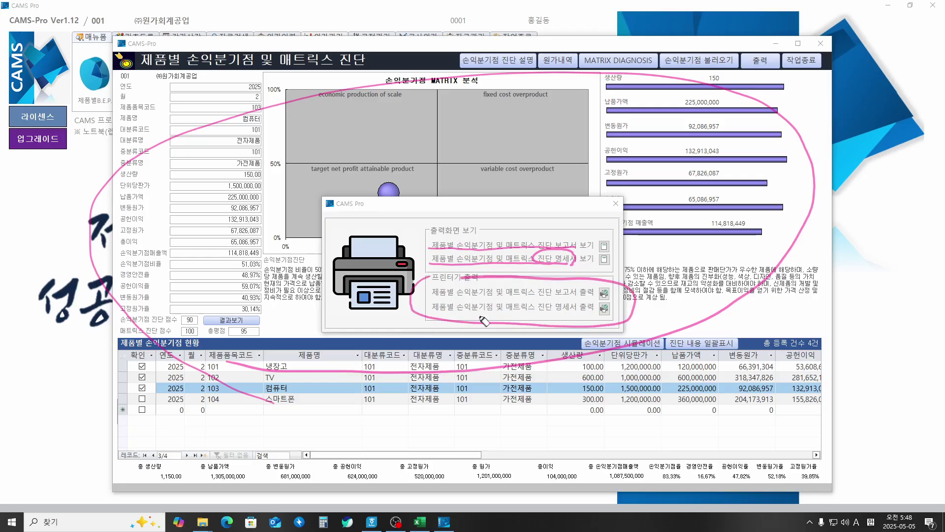
drag(596, 285, 605, 283)
click(10, 299)
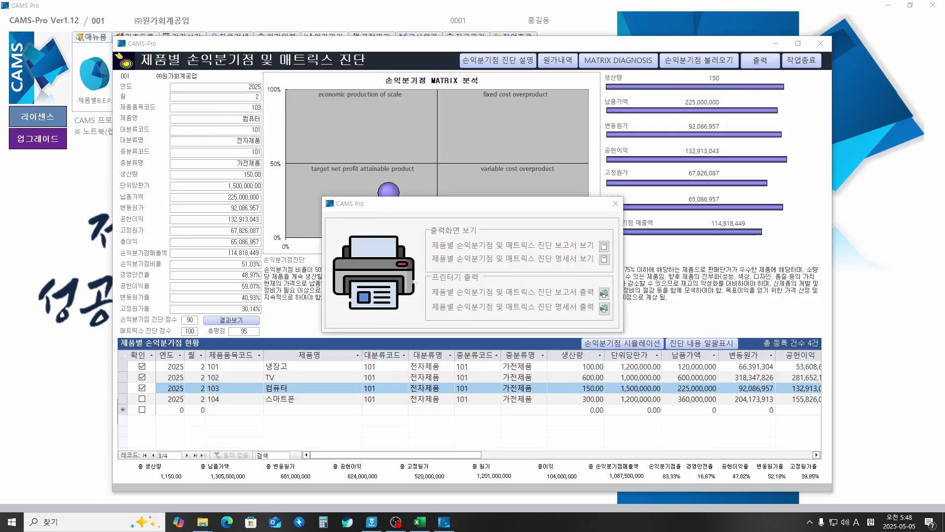
Step: Open the 보고서 보기 report preview full screen at page 1 of 4 for 냉장고
drag(432, 251, 595, 252)
click(603, 246)
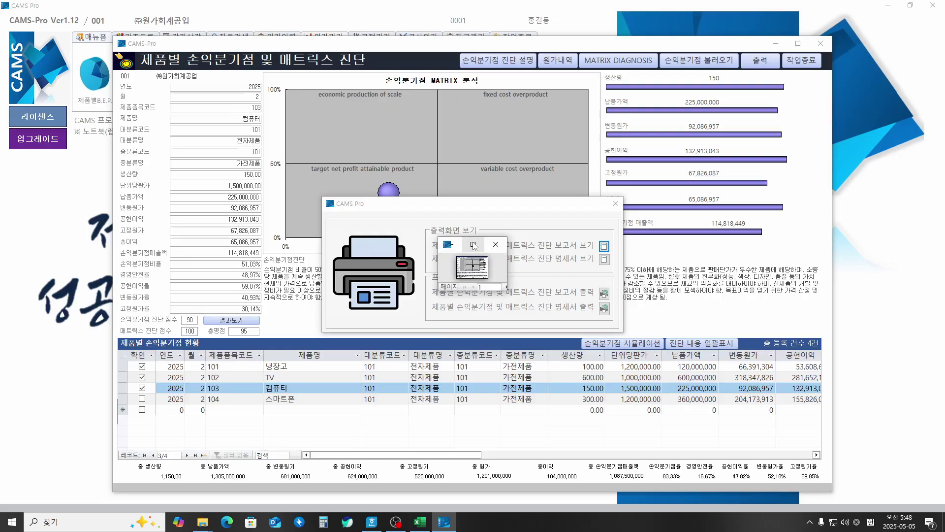
click(473, 245)
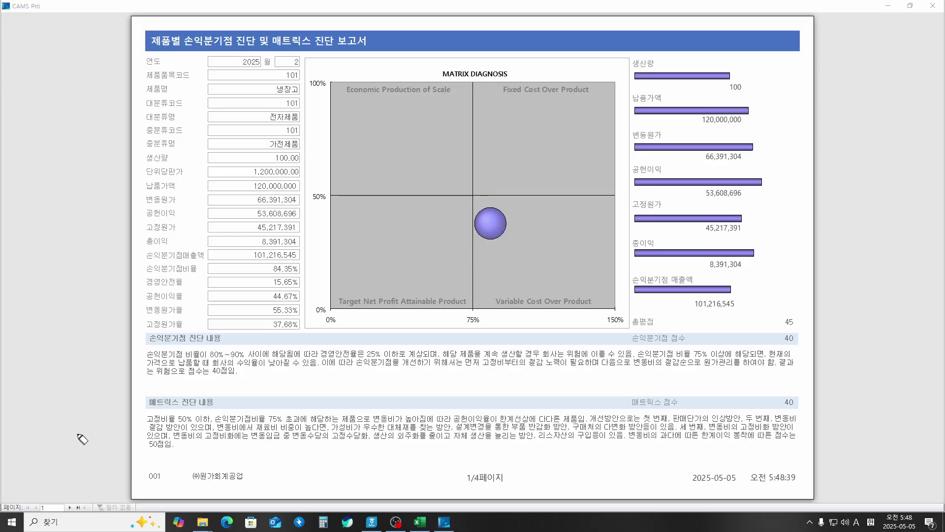
Step: Page through the report to page 4 of 4 for product 104, then close the preview
click(69, 508)
click(69, 508)
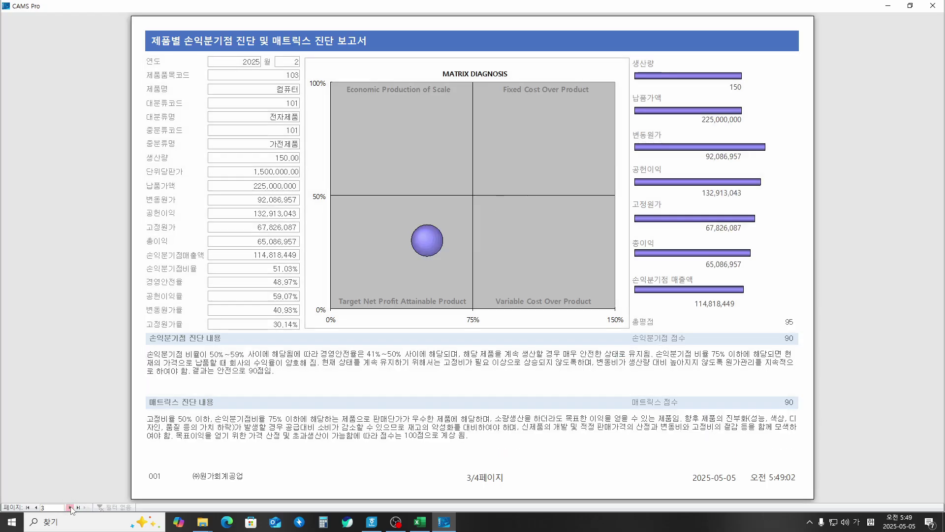
click(70, 508)
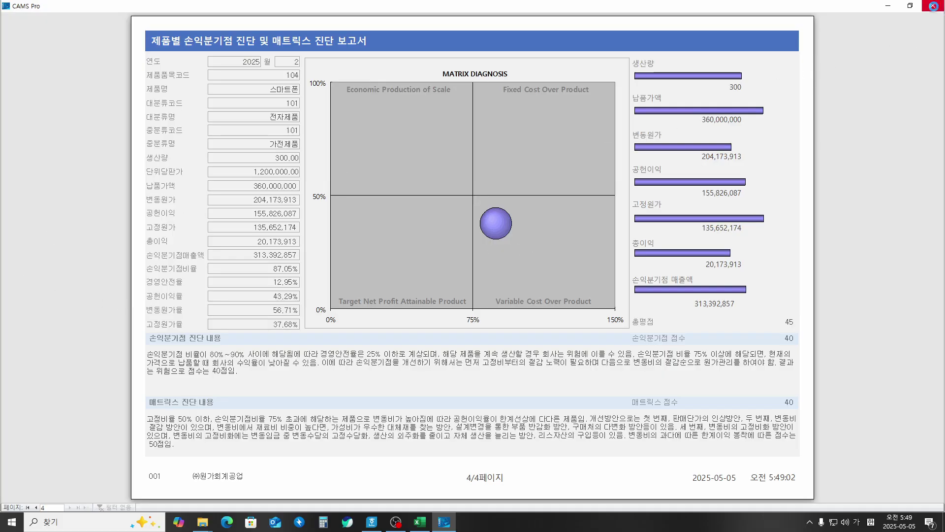
click(933, 6)
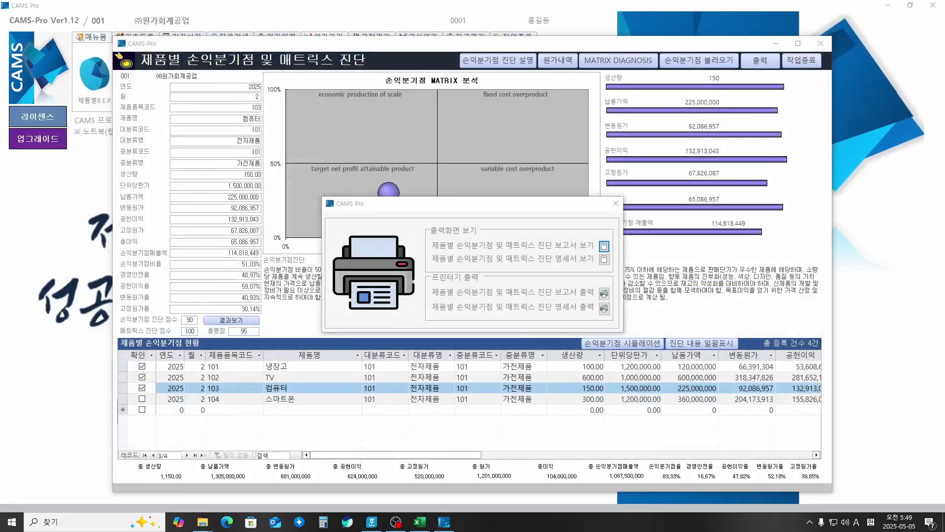
Step: Open the 명세서 보기 statement full screen, page 1 of 2 covering products 101–103
mouse_move(431, 265)
mouse_down()
mouse_move(592, 266)
mouse_move(606, 257)
mouse_up()
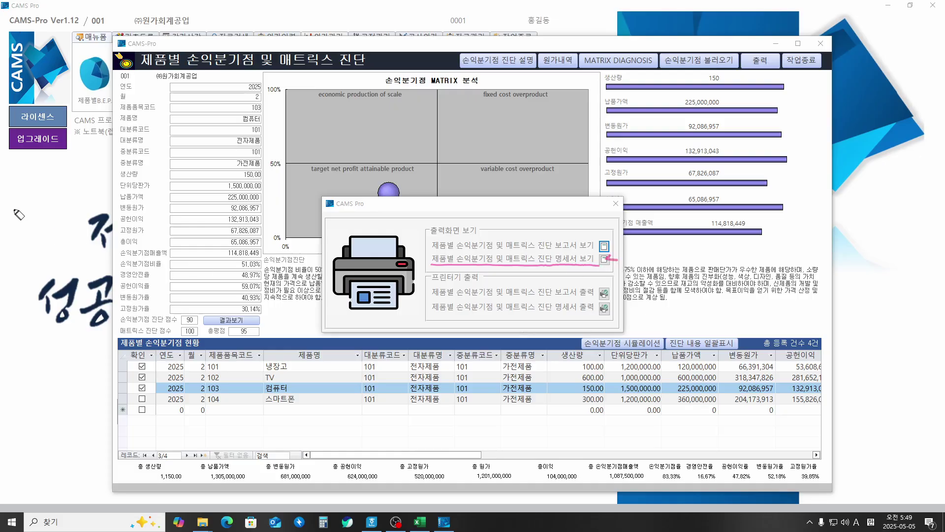
key(Escape)
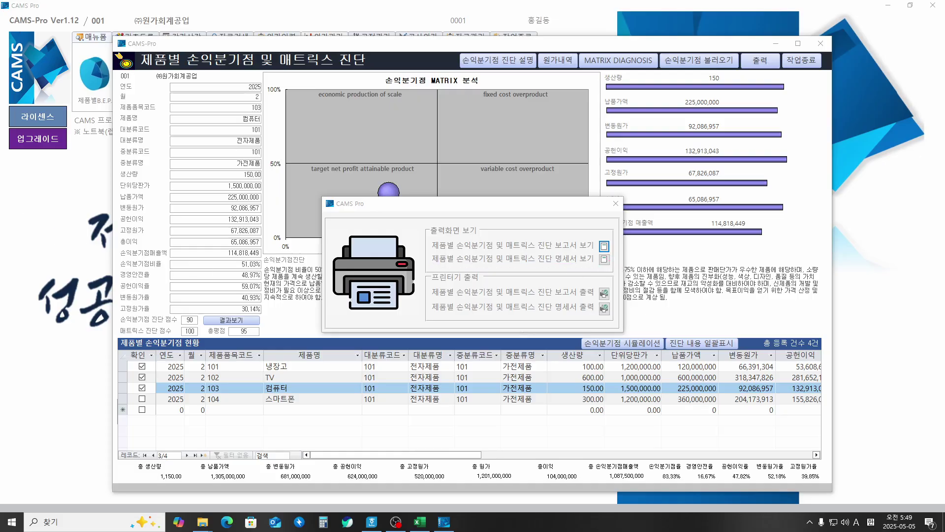
click(599, 260)
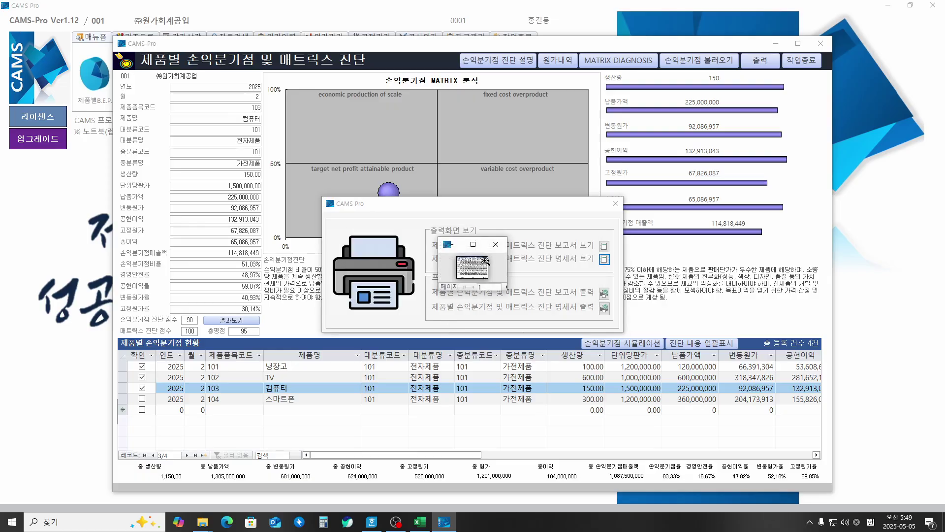
click(473, 244)
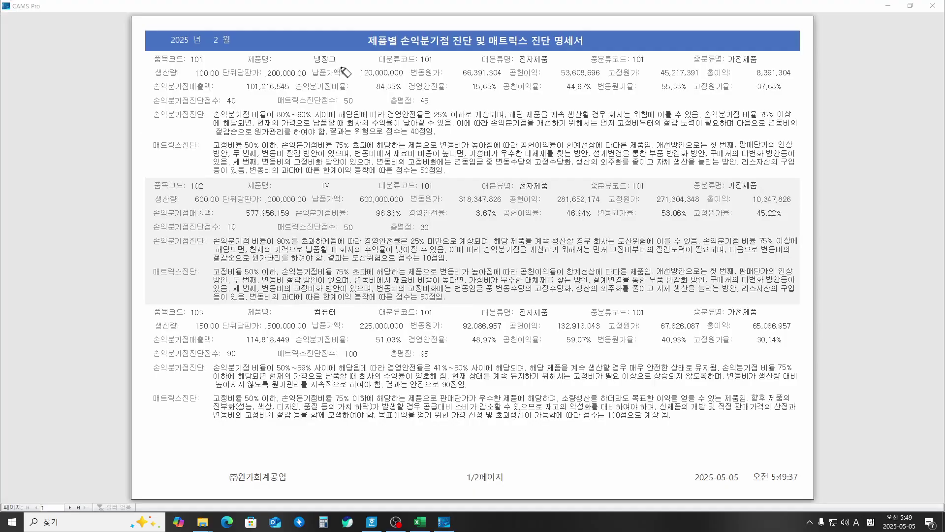
mouse_move(331, 65)
mouse_down()
mouse_move(345, 49)
mouse_move(339, 63)
mouse_up()
drag(315, 193, 339, 187)
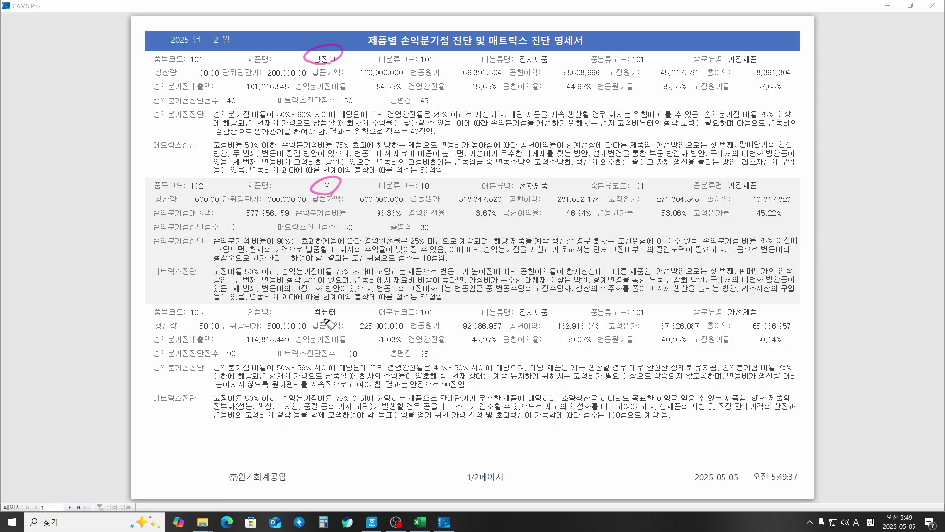
mouse_move(336, 321)
mouse_down()
mouse_move(308, 312)
mouse_move(329, 326)
mouse_up()
click(71, 501)
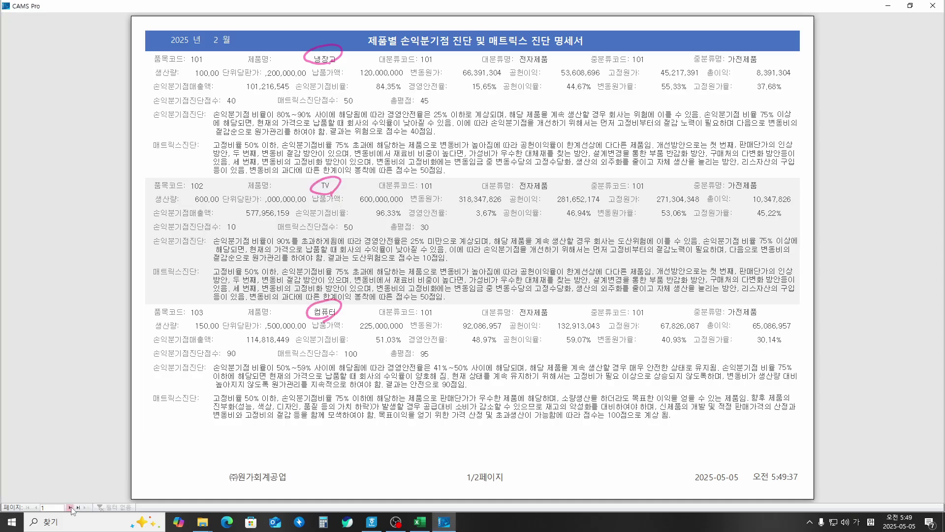
click(70, 507)
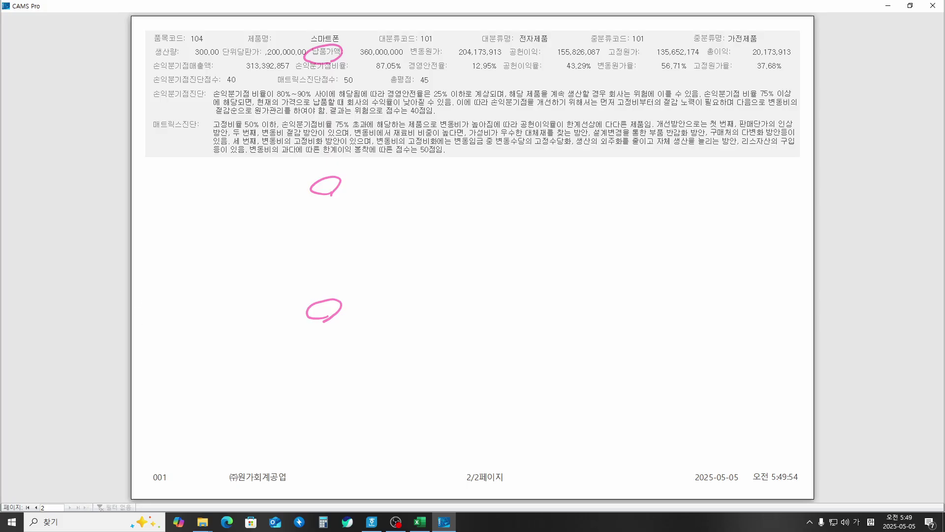
key(Escape)
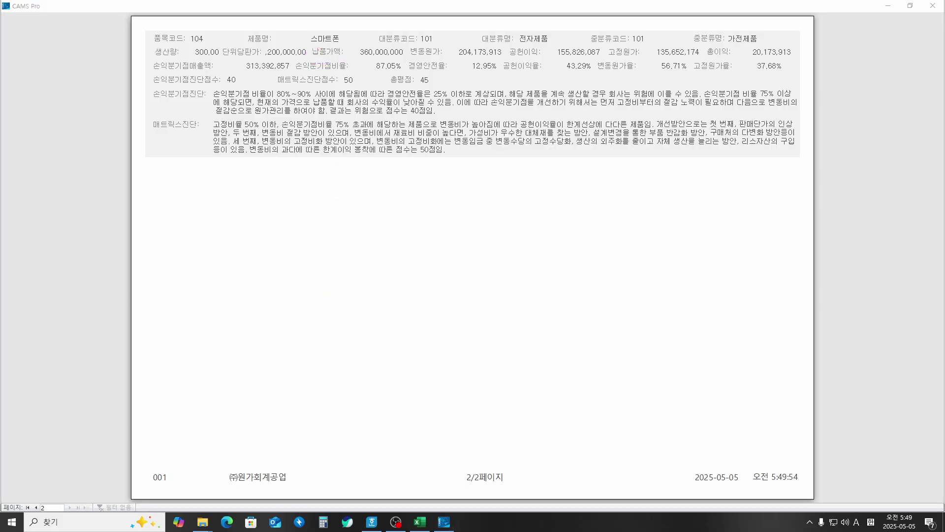
mouse_move(343, 43)
mouse_down()
mouse_move(348, 34)
mouse_move(323, 48)
mouse_up()
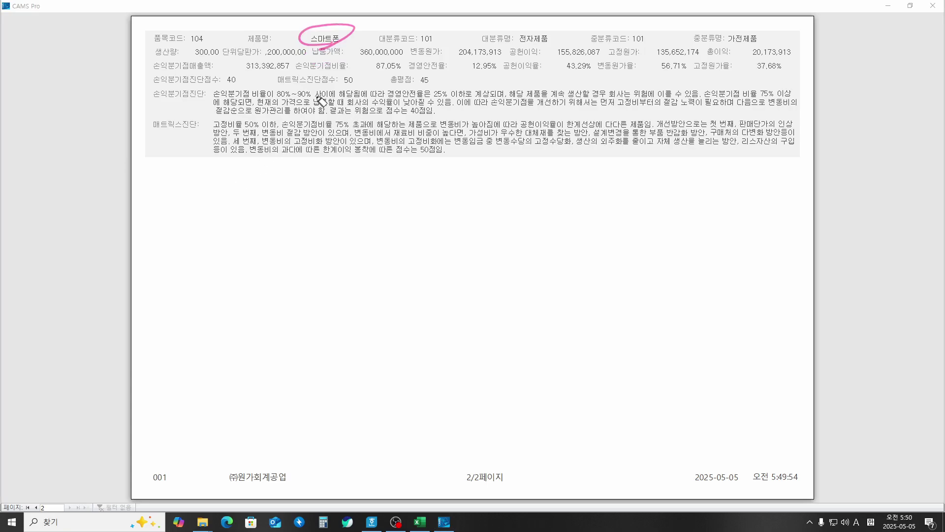
mouse_move(221, 85)
mouse_down()
mouse_move(345, 90)
mouse_move(344, 70)
mouse_move(763, 72)
mouse_up()
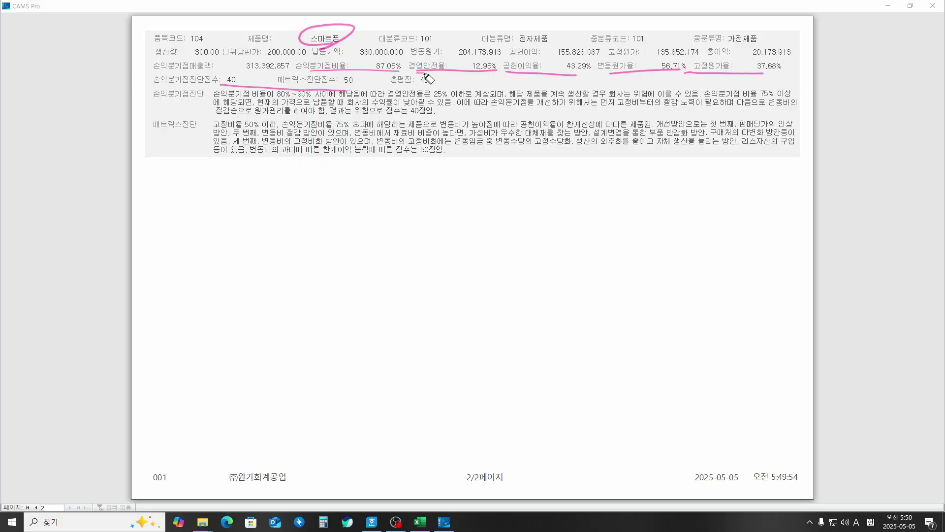
mouse_move(424, 75)
mouse_down()
mouse_move(445, 70)
mouse_move(463, 191)
mouse_move(455, 207)
mouse_move(523, 212)
mouse_move(523, 195)
mouse_move(544, 213)
mouse_up()
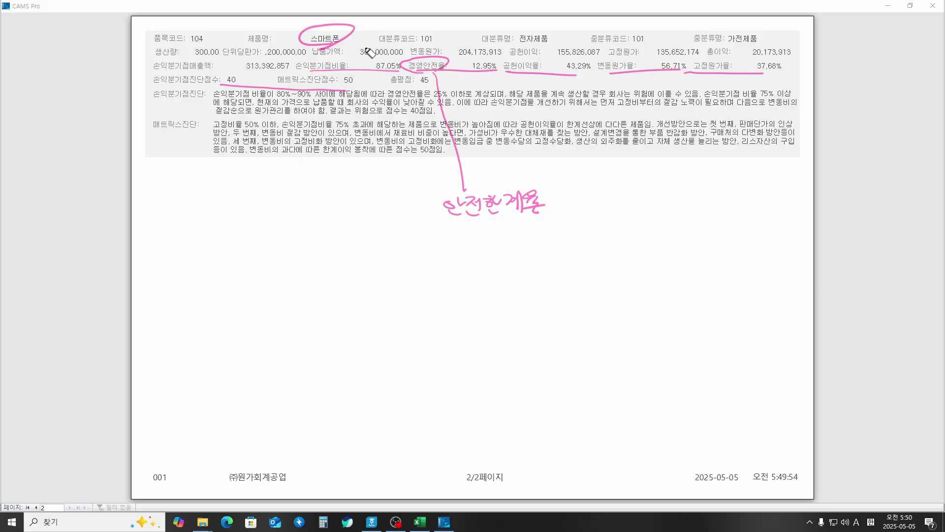
drag(370, 48, 738, 47)
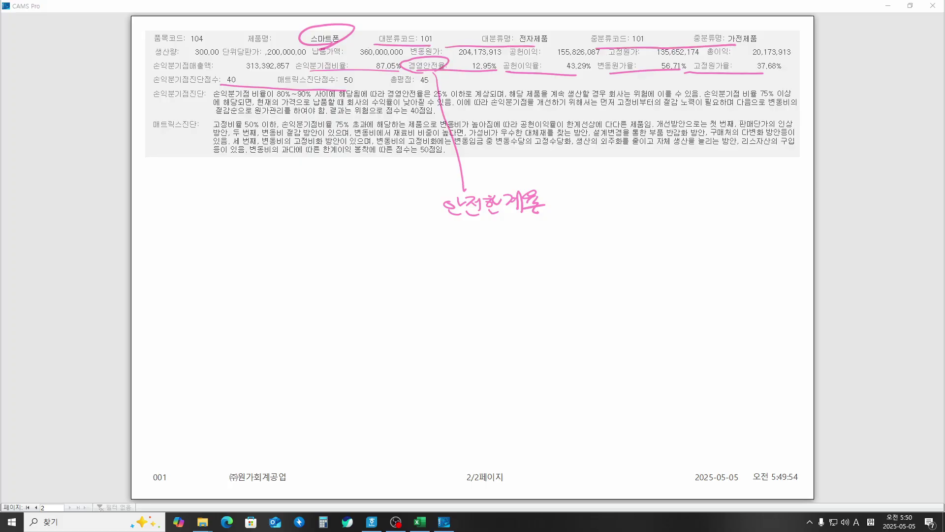
key(Escape)
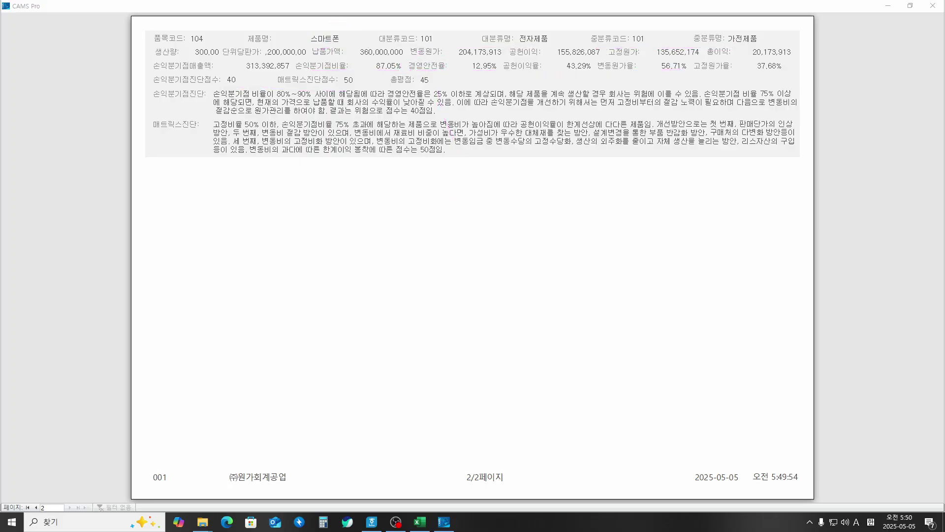
Step: Close the report preview, the print options dialog and the break-even matrix window
click(933, 5)
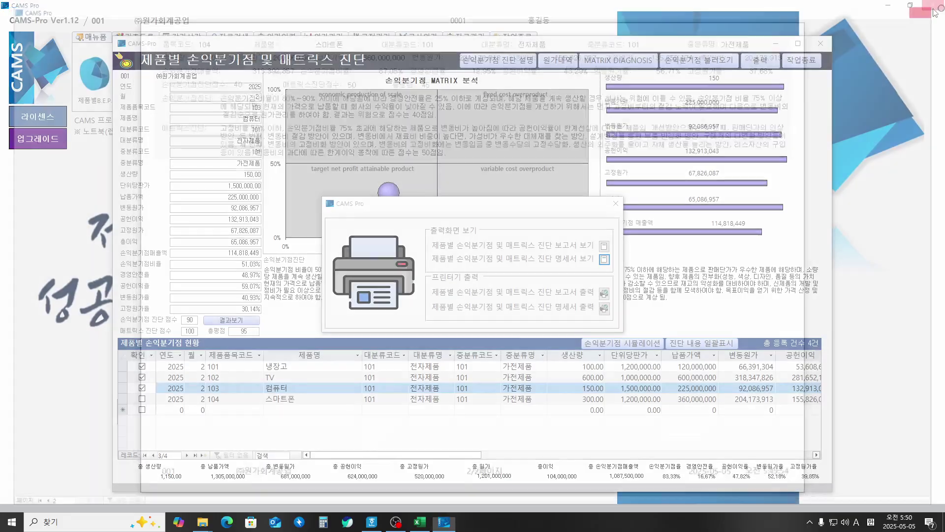
click(614, 203)
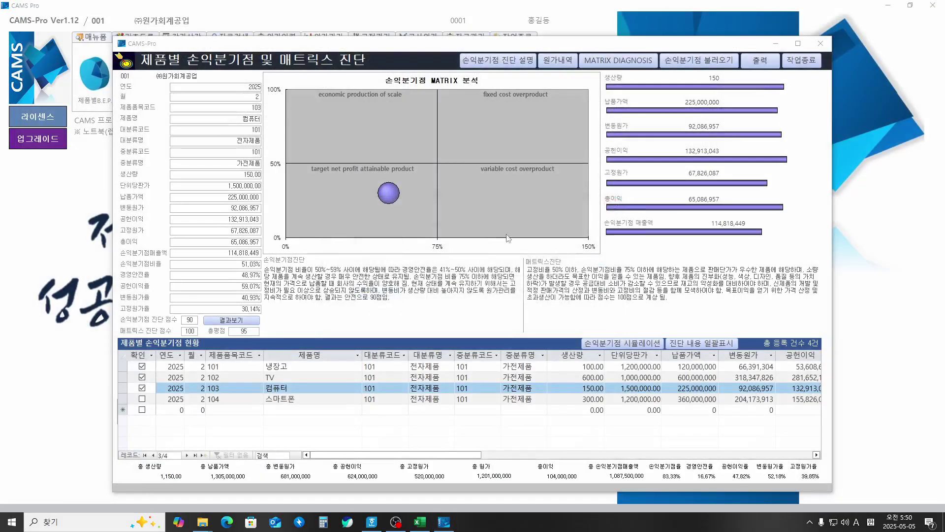
click(803, 61)
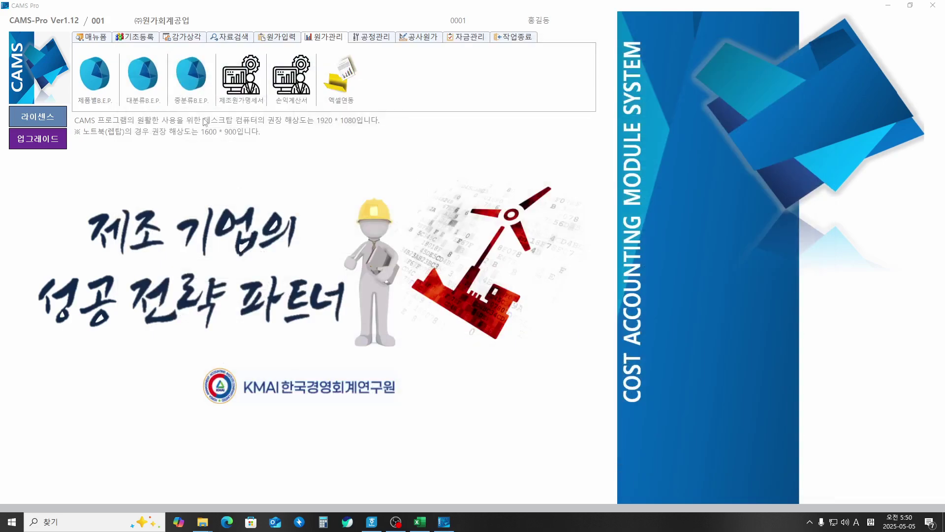
Step: Start a 제조원가명세서 search for February 2025 with major category 101 전자제품
click(244, 85)
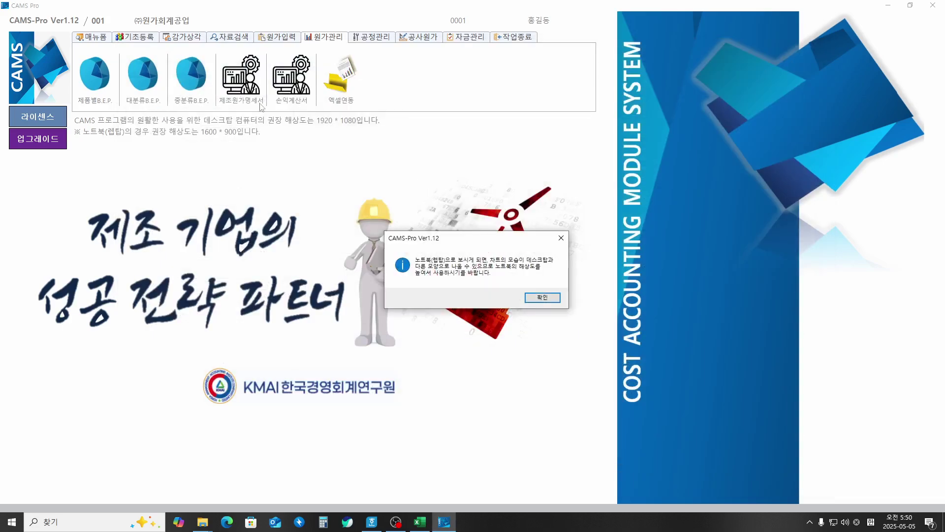
click(539, 297)
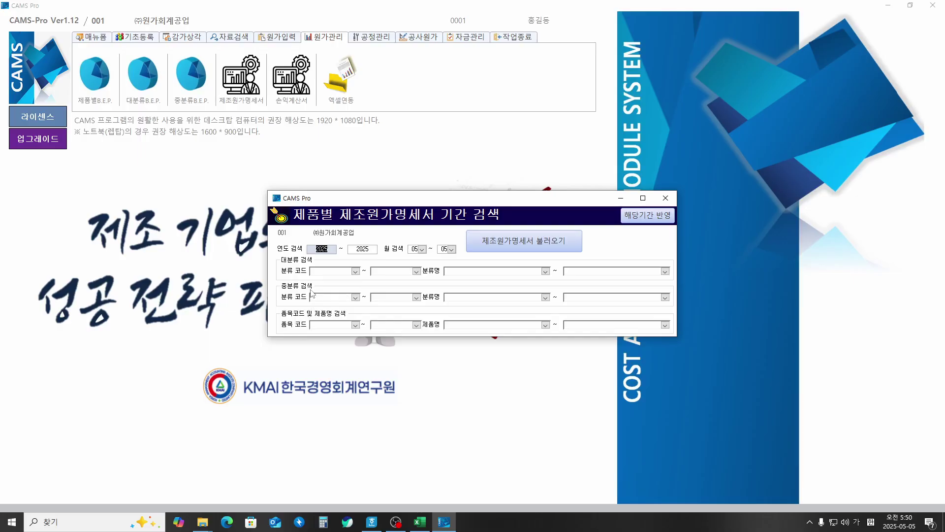
key(Tab)
key(Tab)
key(Tab)
key(Tab)
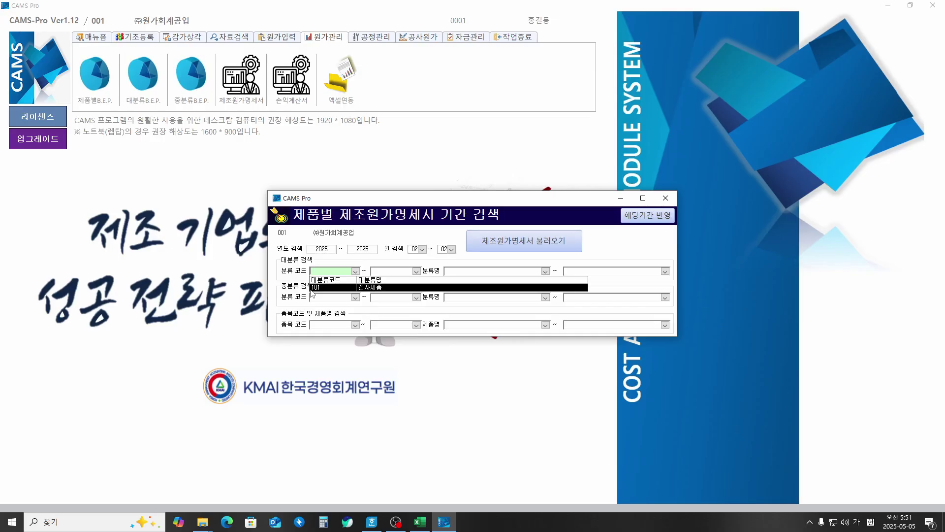
click(335, 288)
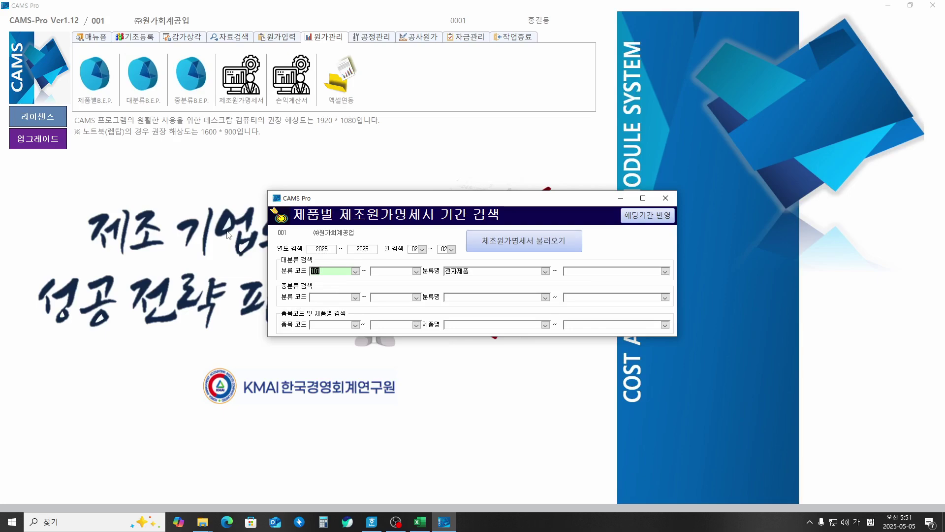
key(Return)
key(Down)
key(Return)
key(Return)
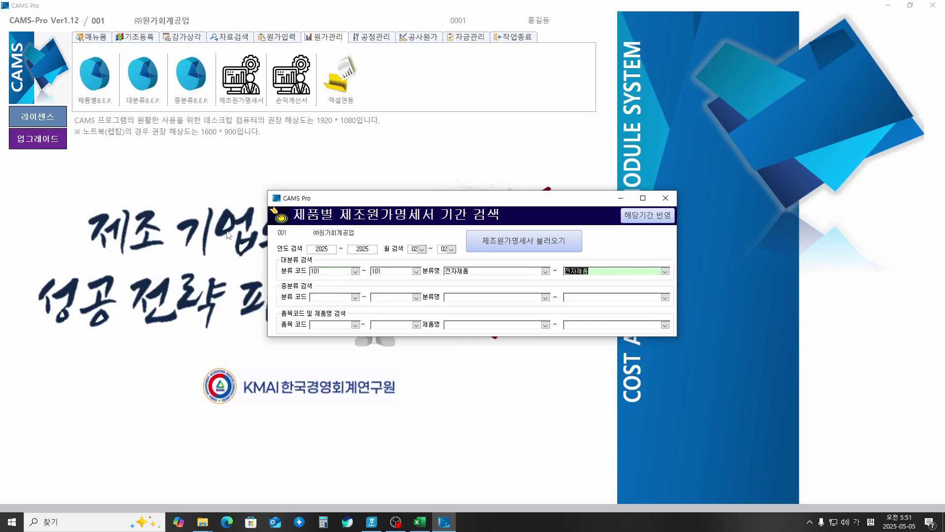
Step: Set middle category 101 가전제품 and products 101 냉장고–104 스마트폰, then load the statement
key(Return)
key(Down)
key(Return)
key(Down)
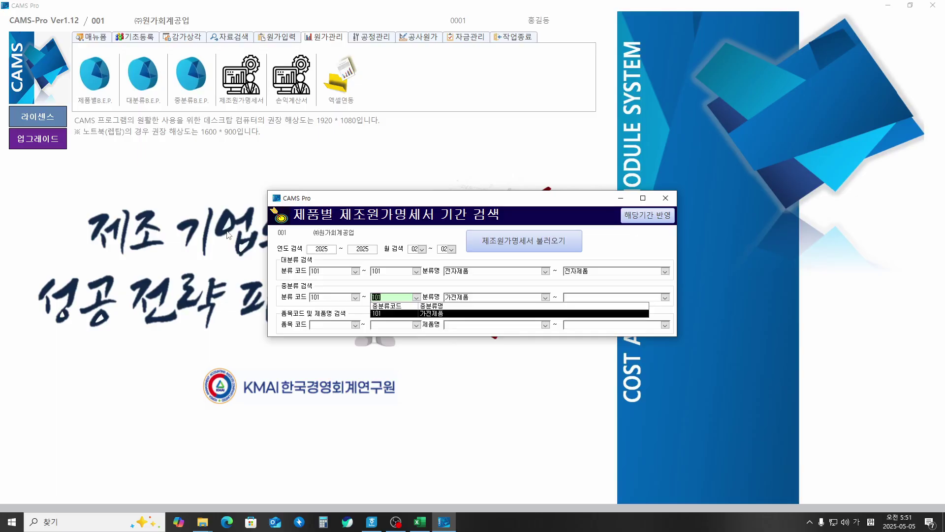
key(Return)
key(Return)
key(Return)
key(Down)
key(Return)
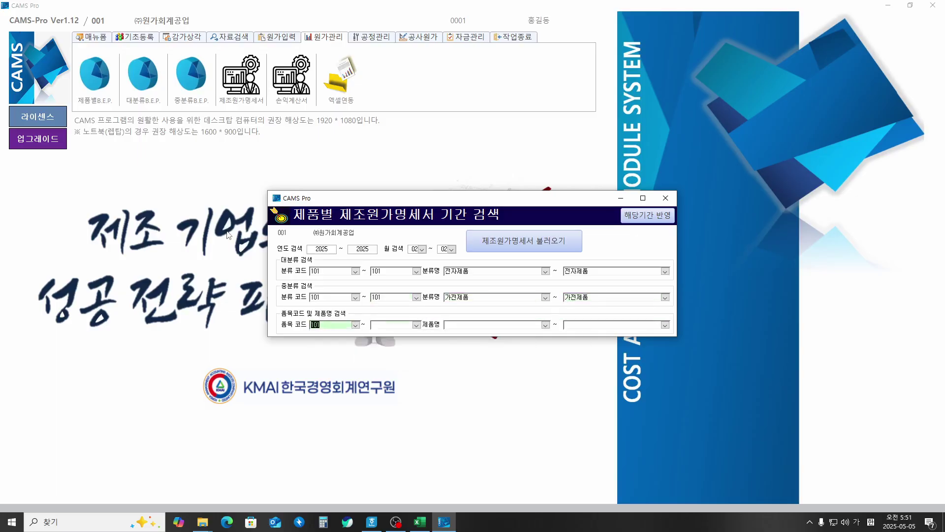
key(Return)
key(Down)
key(Down)
key(Down)
key(Down)
key(Return)
key(Return)
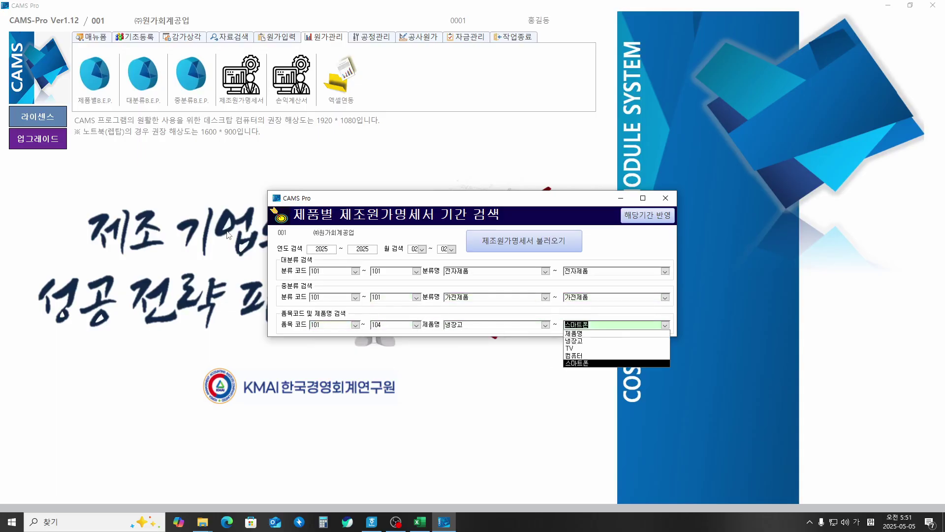
key(Return)
key(Return)
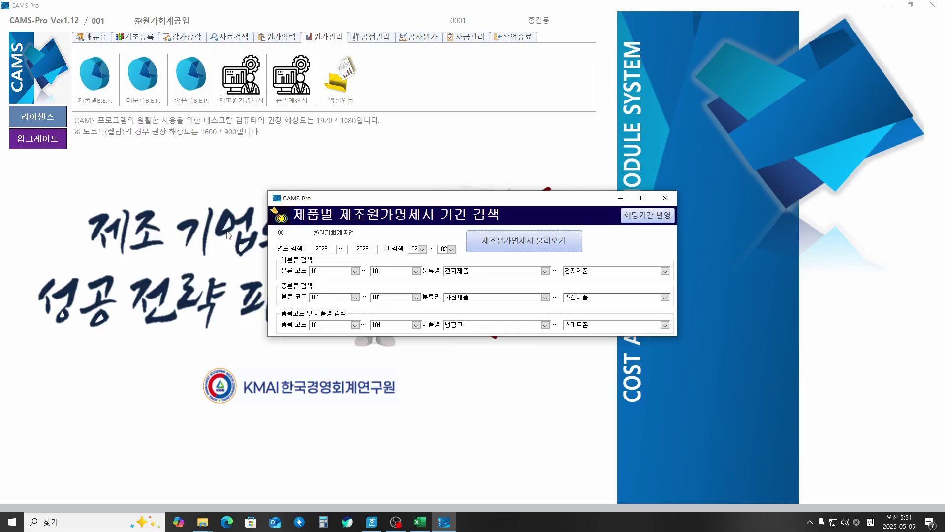
click(660, 220)
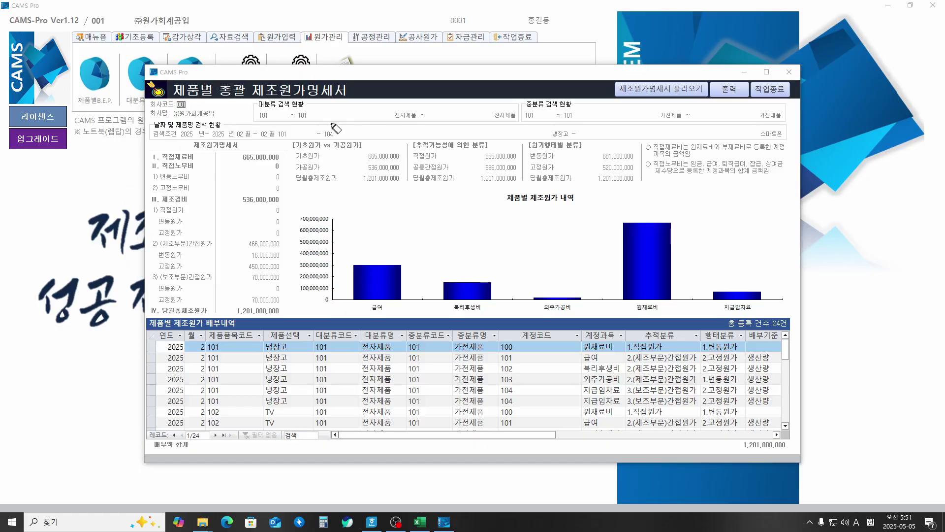
Step: Mark the category and product search ranges, statement heading, 냉장고 and TV rows, and account items
drag(265, 117, 690, 120)
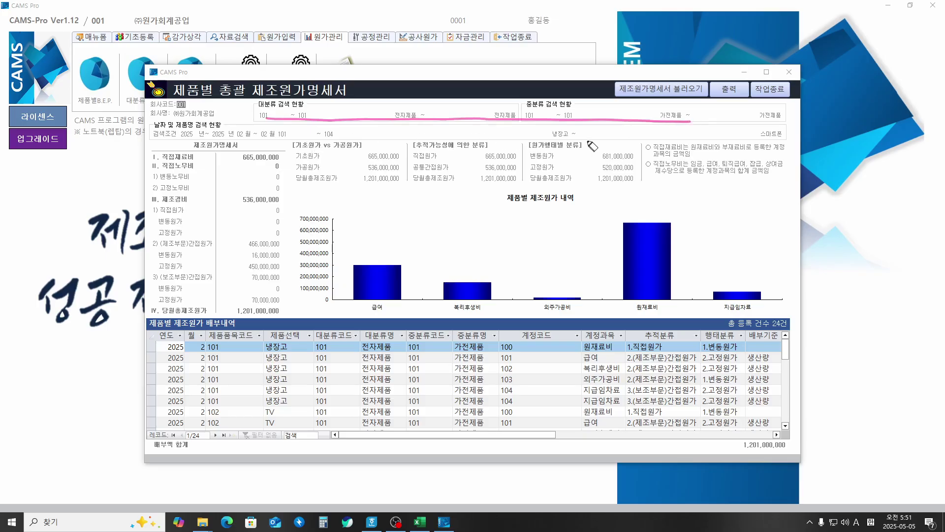
mouse_move(549, 139)
mouse_down()
mouse_move(567, 139)
mouse_move(566, 125)
mouse_up()
mouse_move(790, 137)
mouse_down()
mouse_move(746, 131)
mouse_move(791, 126)
mouse_up()
drag(583, 133, 709, 137)
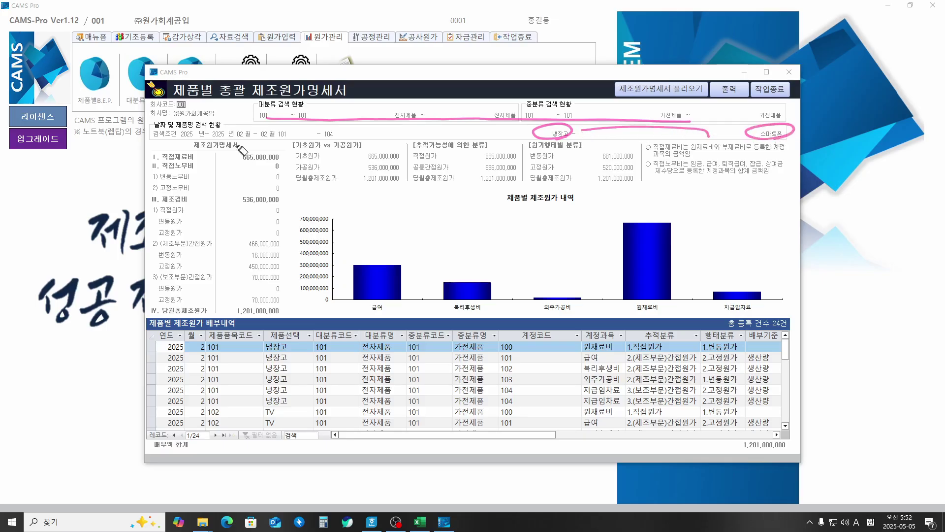
mouse_move(223, 155)
mouse_down()
mouse_move(235, 142)
mouse_move(253, 147)
mouse_up()
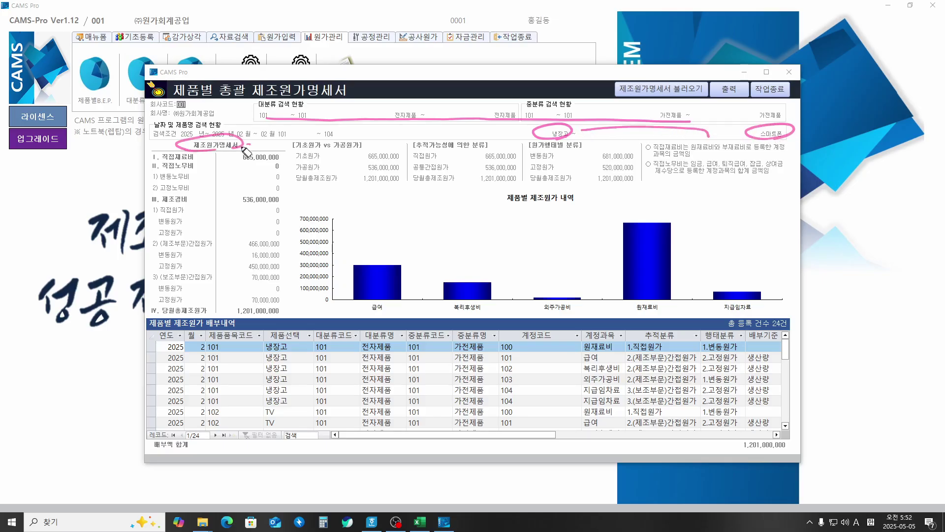
drag(148, 144, 185, 153)
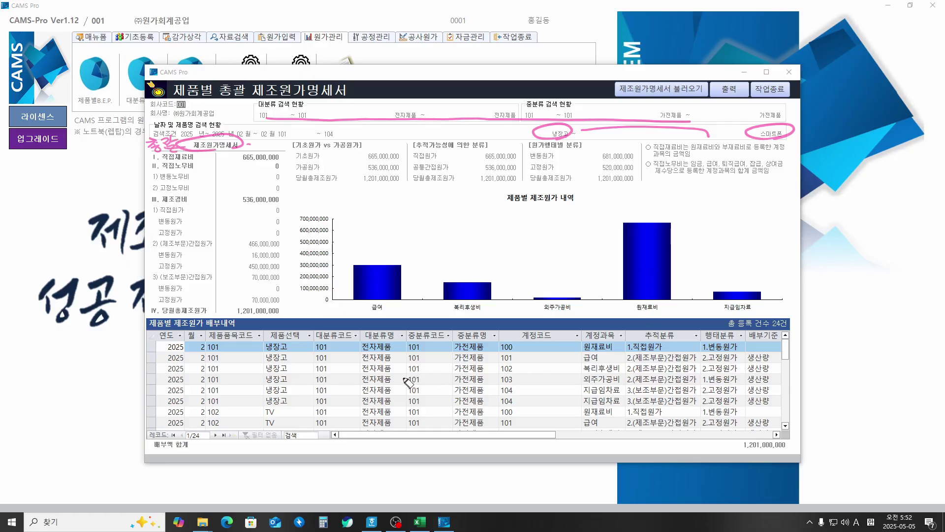
mouse_move(294, 345)
mouse_down()
mouse_move(250, 374)
mouse_move(303, 346)
mouse_up()
drag(274, 410, 288, 400)
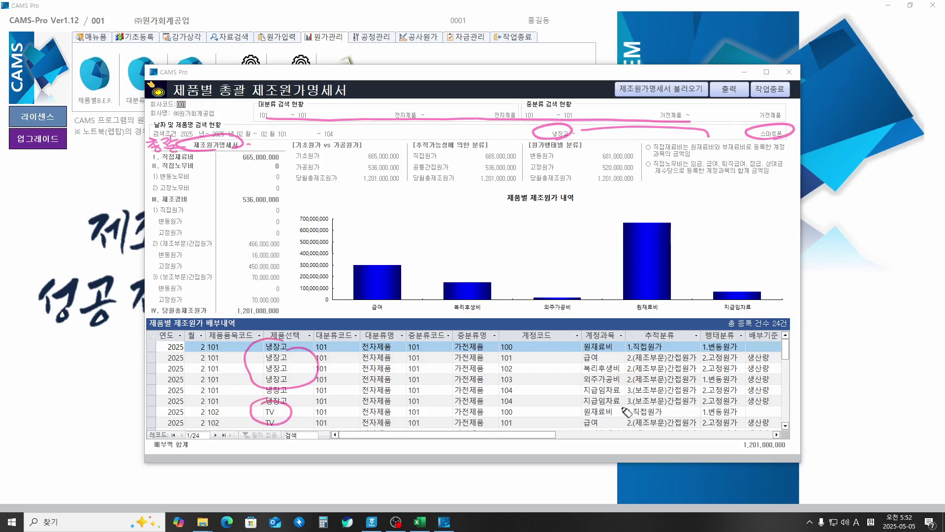
mouse_move(618, 415)
mouse_down()
mouse_move(633, 339)
mouse_move(667, 404)
mouse_up()
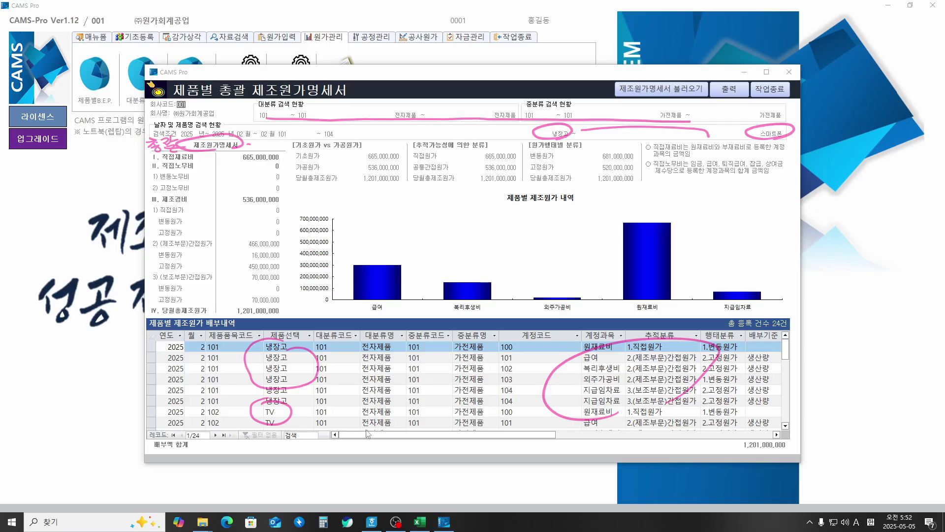
drag(396, 430, 521, 427)
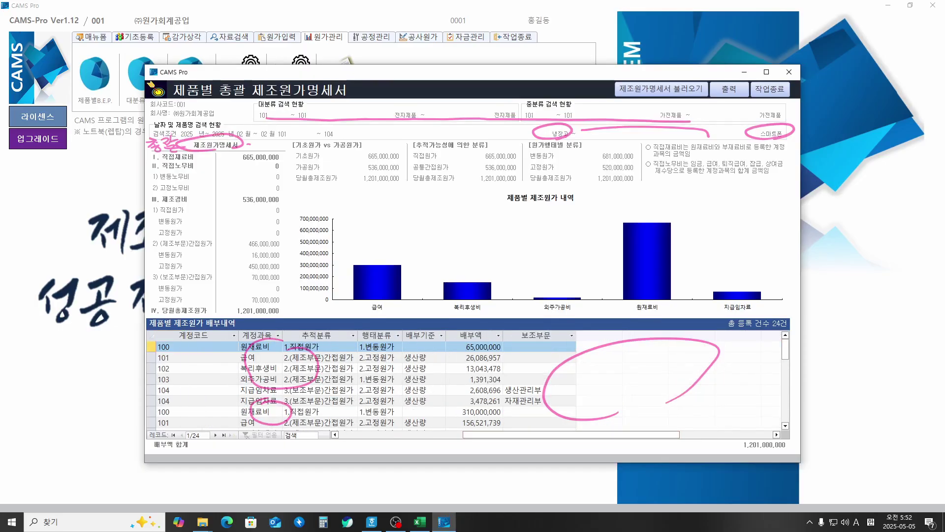
key(Escape)
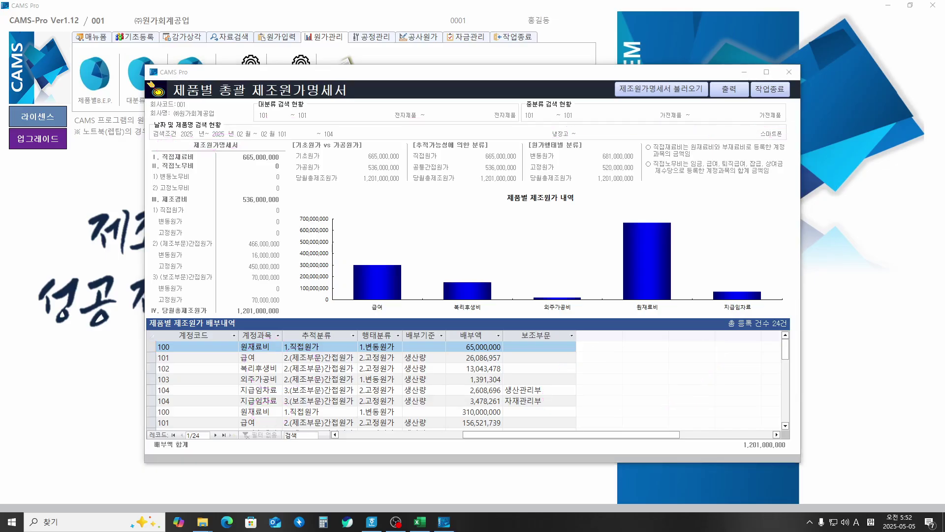
mouse_move(464, 428)
mouse_down()
mouse_move(448, 401)
mouse_move(495, 335)
mouse_move(491, 426)
mouse_move(542, 409)
mouse_move(448, 396)
mouse_move(502, 388)
mouse_up()
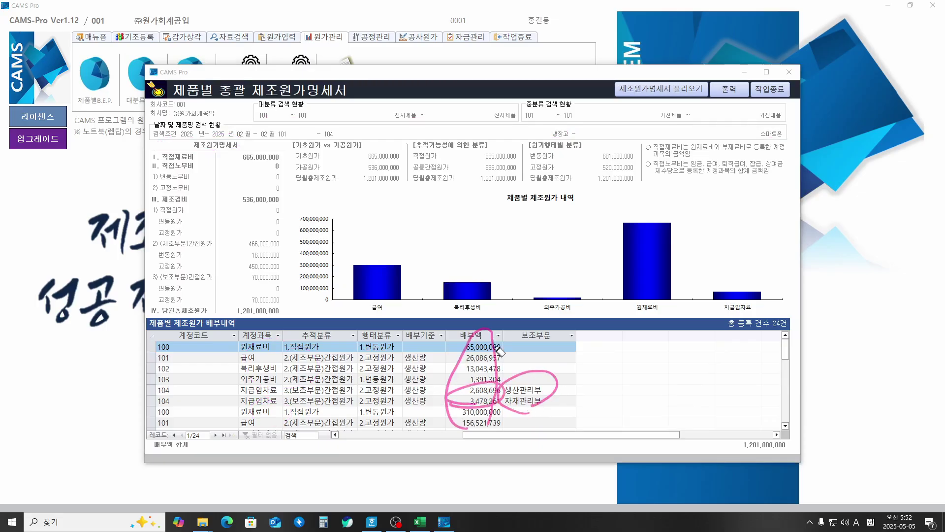
key(Escape)
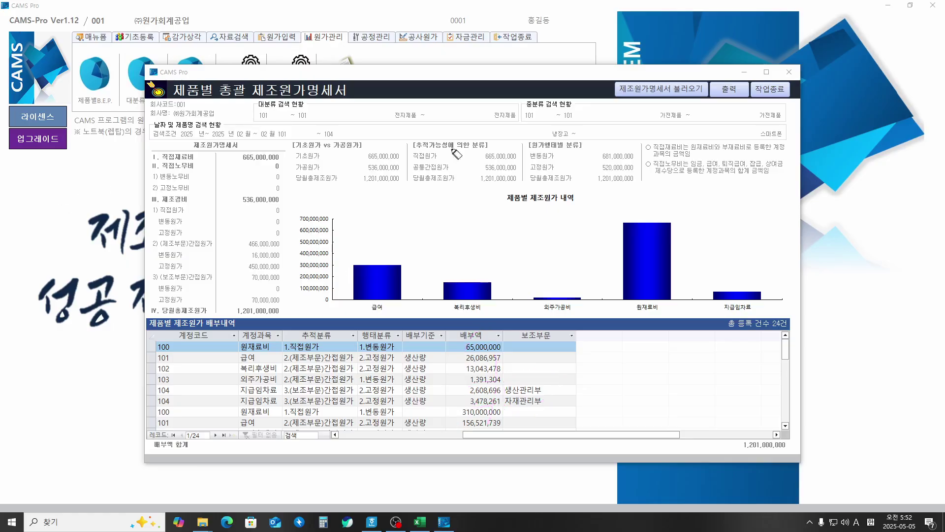
drag(566, 132, 570, 125)
mouse_move(553, 141)
mouse_down()
mouse_move(570, 126)
mouse_move(577, 132)
mouse_up()
Step: Close the cost statement, reopen 제조원가명세서 and set the period to February 2025
click(770, 91)
click(251, 97)
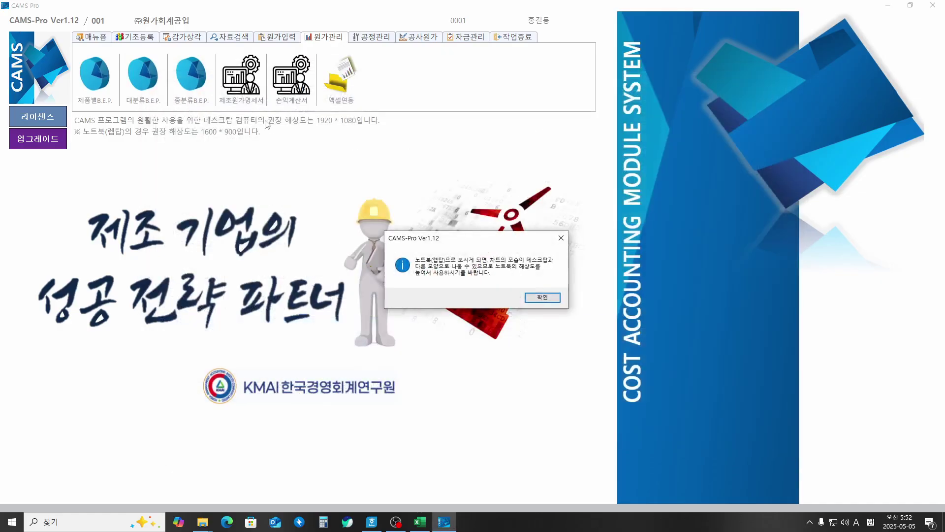
click(540, 297)
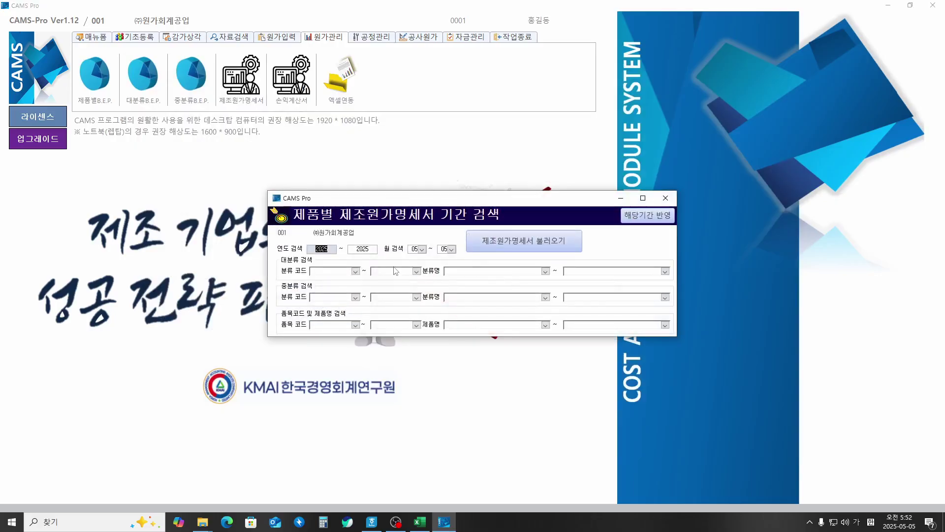
key(Tab)
key(Tab)
text(02)
key(Tab)
text(0)
Step: Set the major category to 101 전자제품 and the middle category to 101 가전제품
key(Tab)
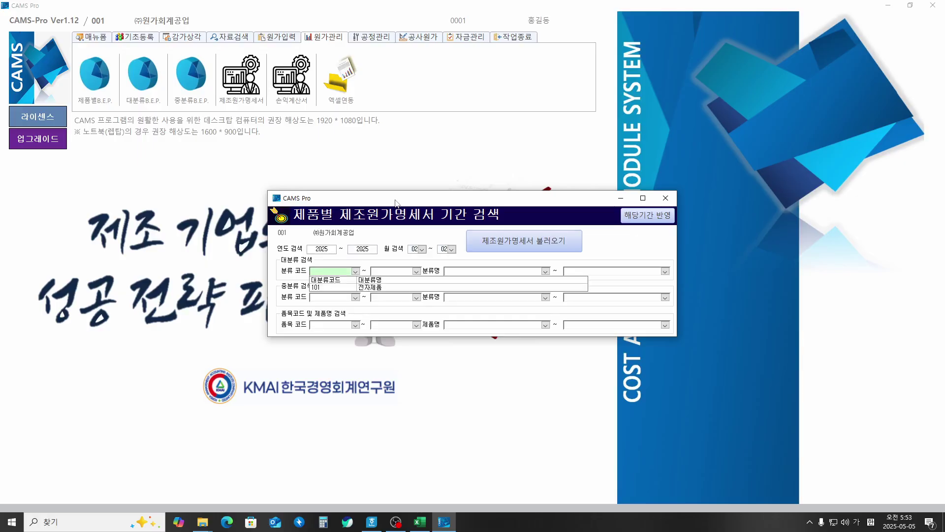
key(Down)
key(Tab)
key(Down)
key(Tab)
key(Tab)
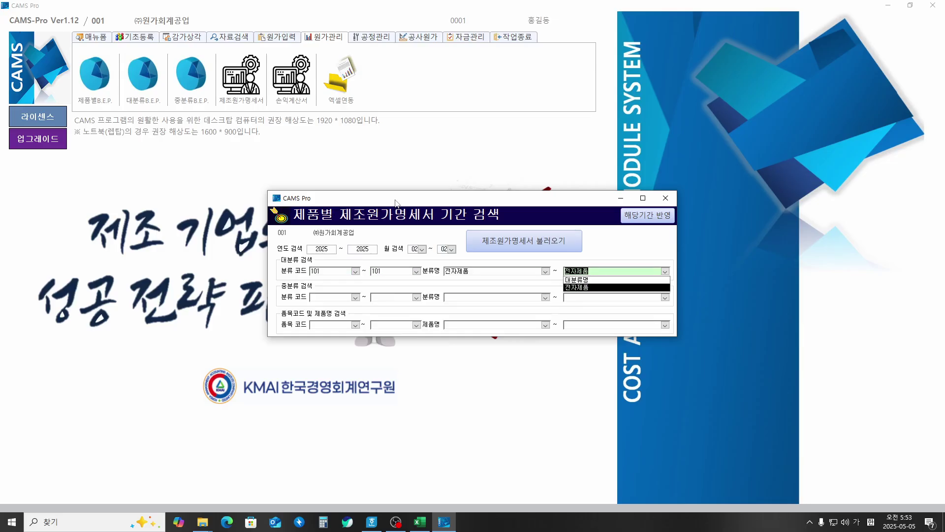
key(Tab)
key(Down)
key(Tab)
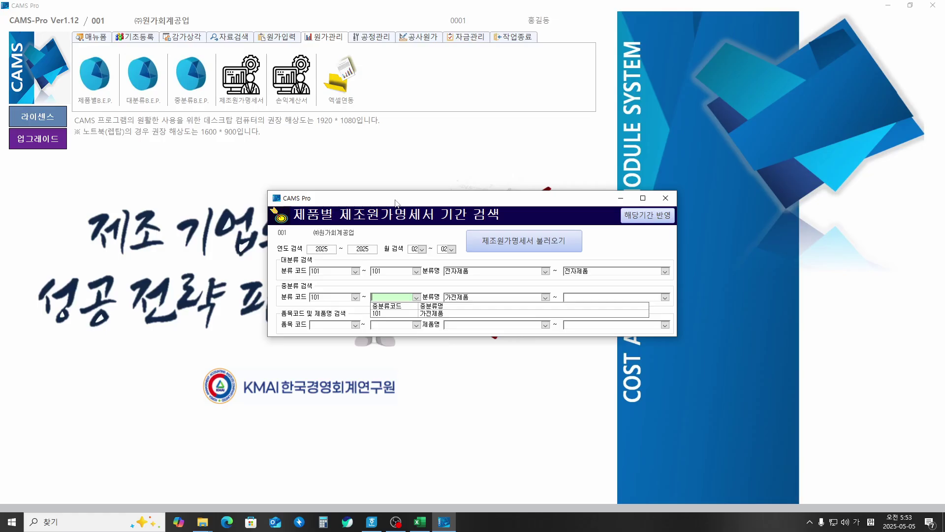
key(Down)
key(Tab)
key(Tab)
key(Down)
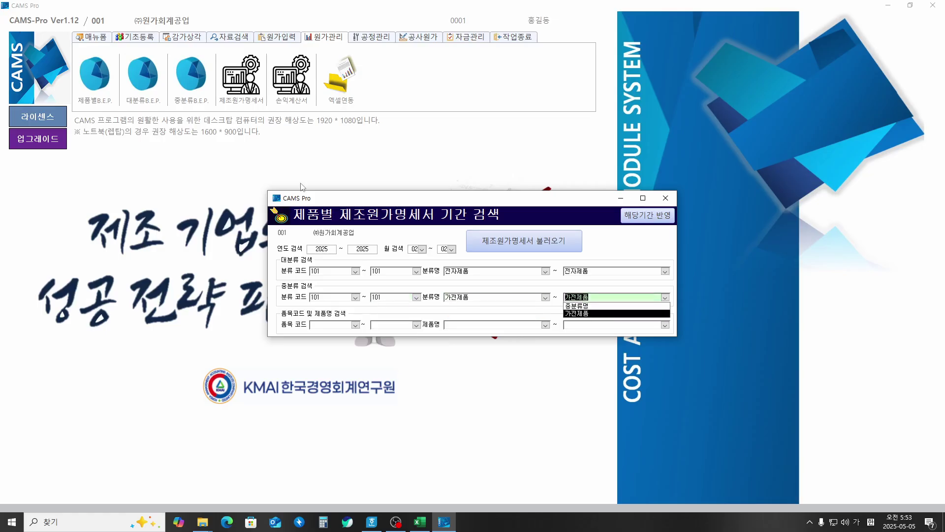
Step: Limit the product range to 101 냉장고 and load the statement
key(Tab)
key(Down)
key(Tab)
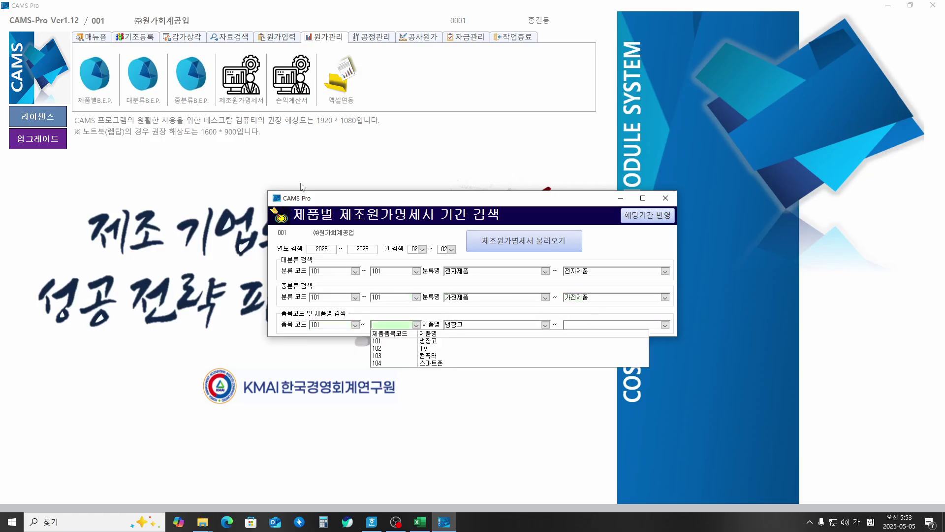
key(Down)
key(Tab)
key(Tab)
key(Tab)
key(Return)
key(Return)
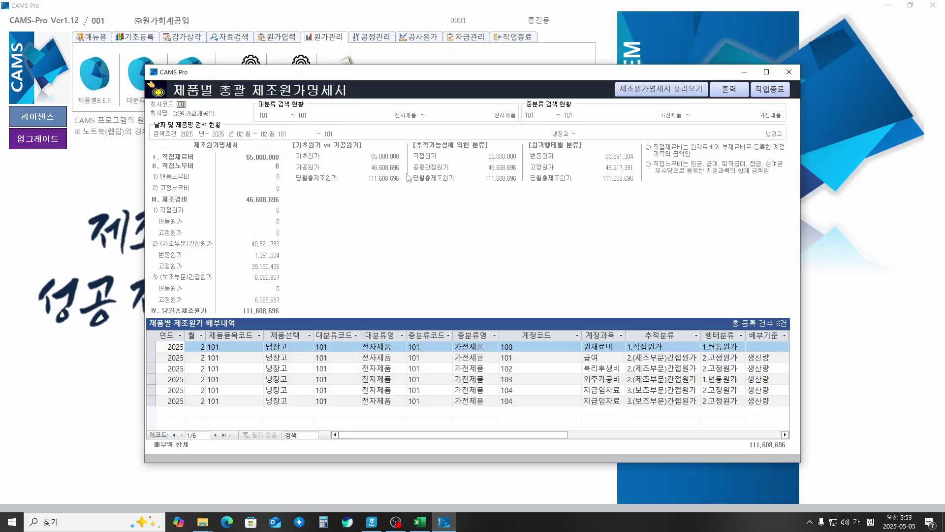
click(538, 204)
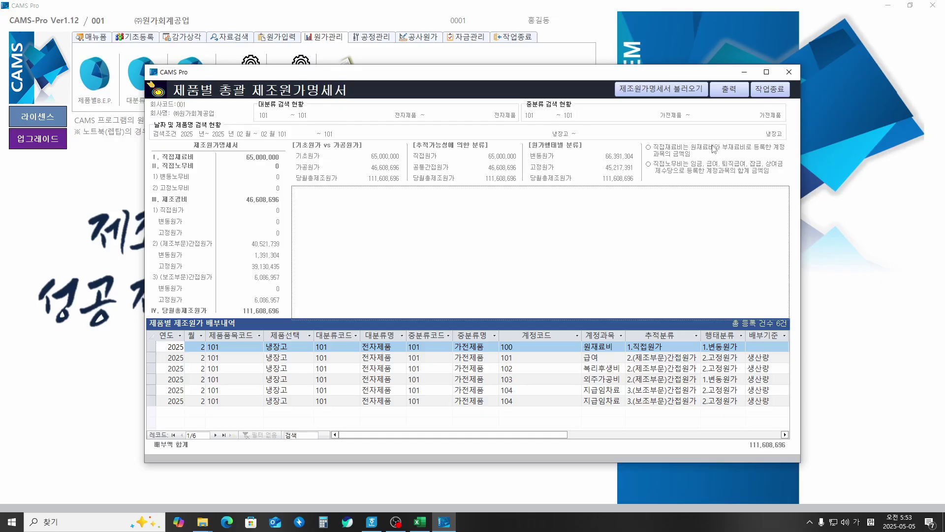
Step: Reopen and then close the period search so the 냉장고 제품별 제조원가 내역 bar chart renders
click(668, 95)
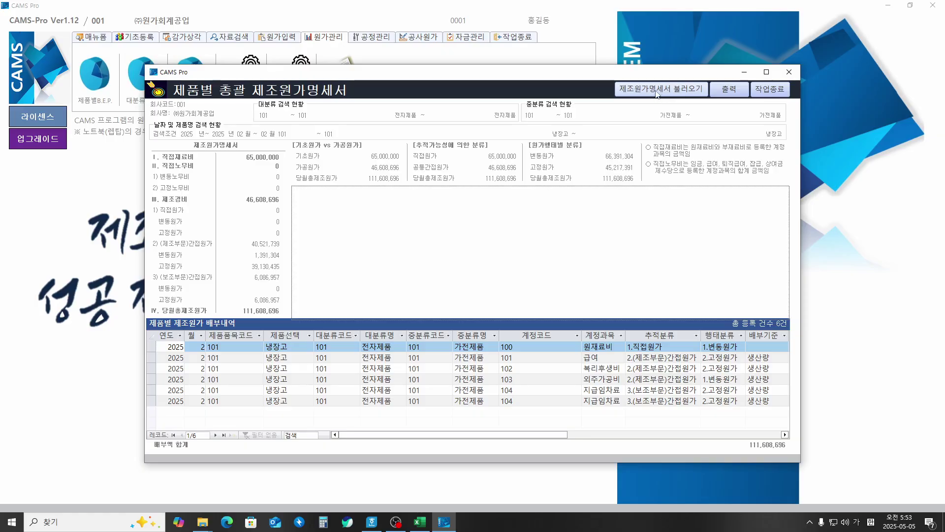
click(656, 94)
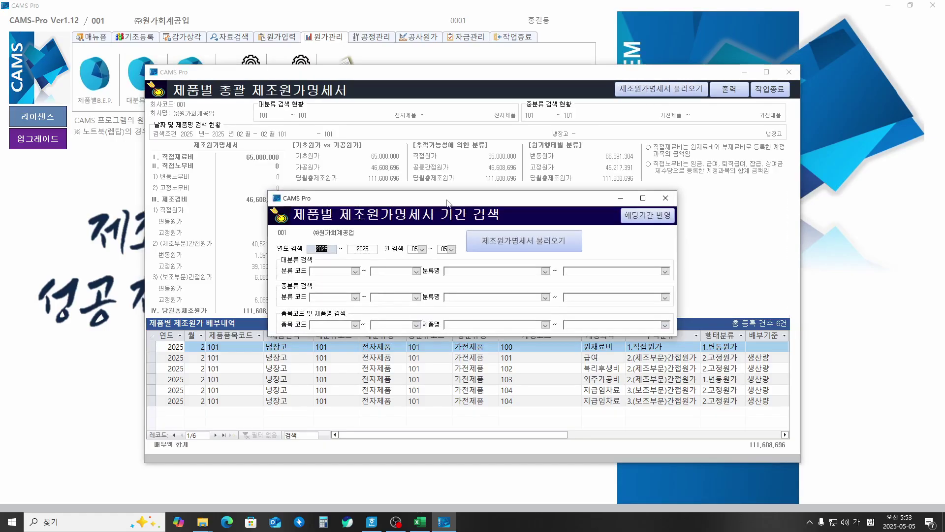
drag(447, 202, 471, 252)
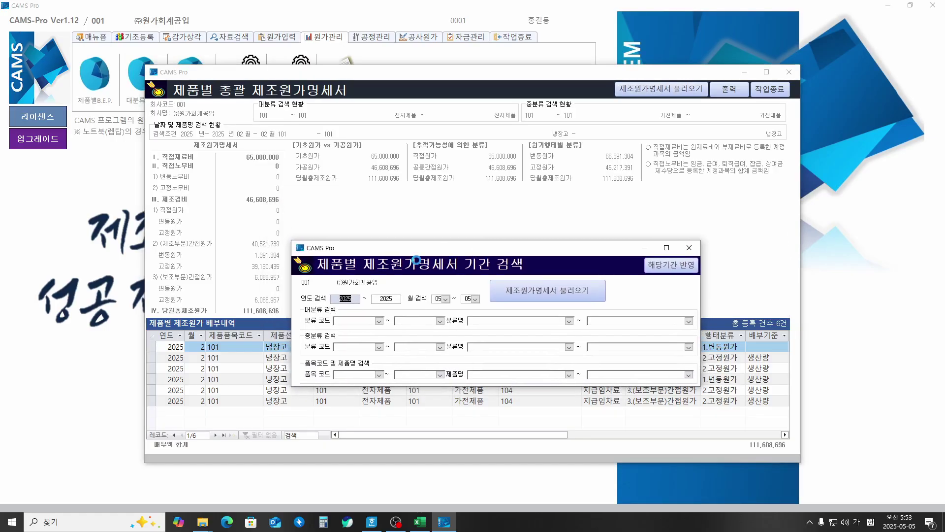
key(Tab)
key(Tab)
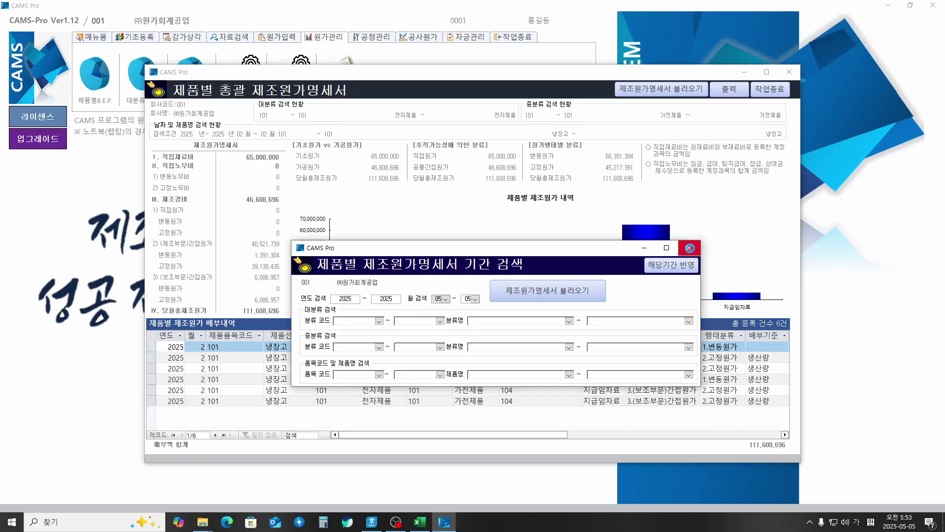
click(689, 248)
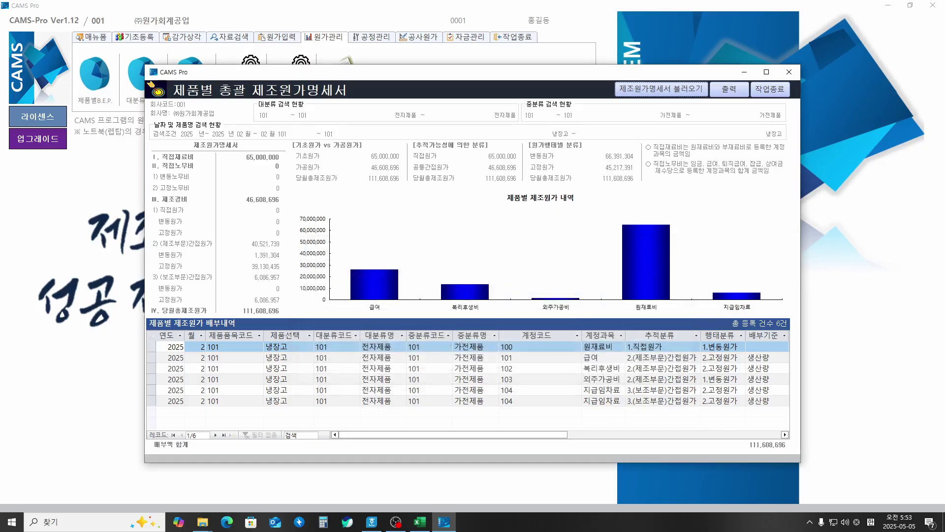
Step: Circle 냉장고 and the 제조원가명세서 heading with the pen, linking the product to the date range
key(ctrl+2)
mouse_move(554, 143)
mouse_down()
mouse_move(555, 130)
mouse_move(579, 129)
mouse_up()
drag(788, 124, 793, 127)
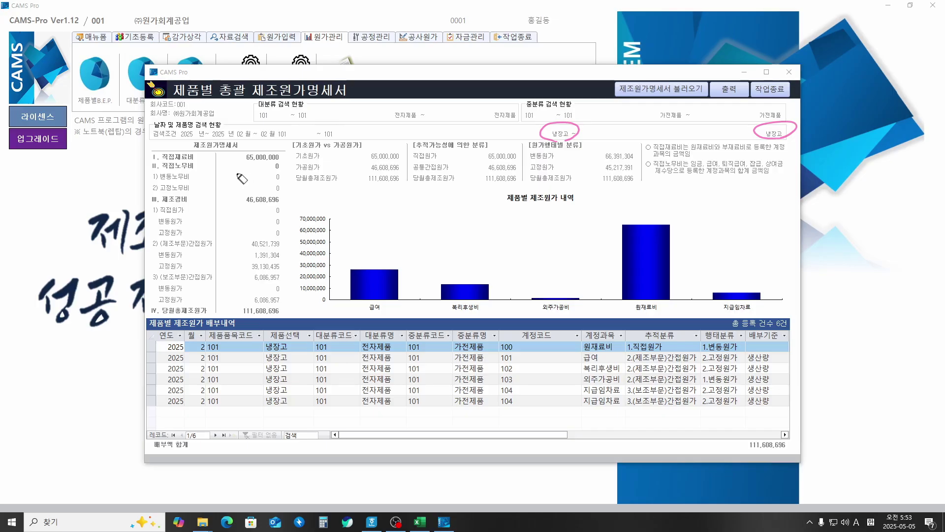
drag(226, 150, 241, 144)
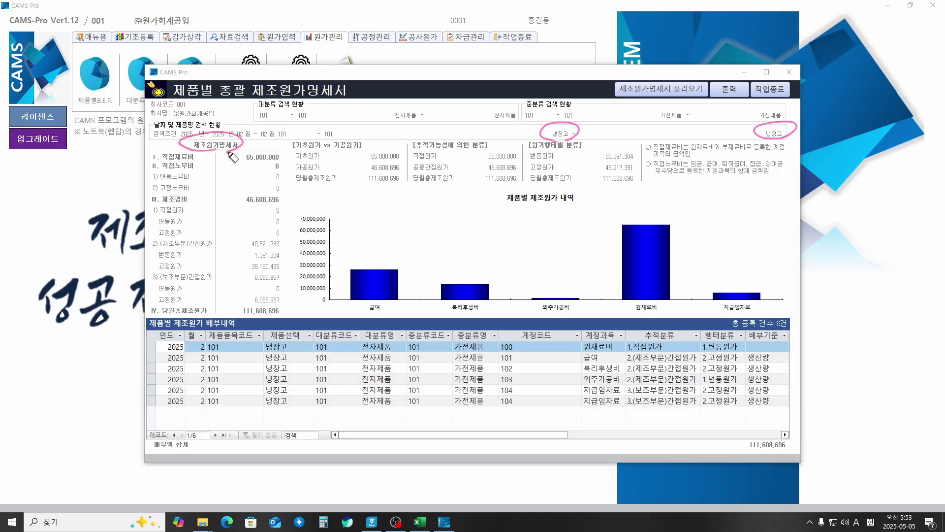
mouse_move(550, 129)
mouse_down()
mouse_move(331, 114)
mouse_move(236, 129)
mouse_up()
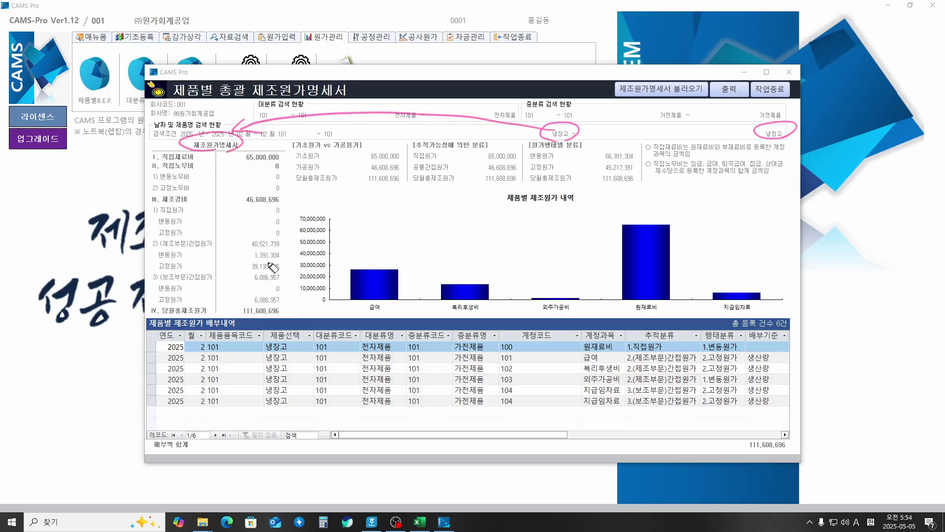
Step: Circle the 111,608,696 total and the 급여, 복리후생비, 외주가공비, 원재료비 and 지급임차료 bars
mouse_move(256, 318)
mouse_down()
mouse_move(292, 310)
mouse_move(266, 319)
mouse_up()
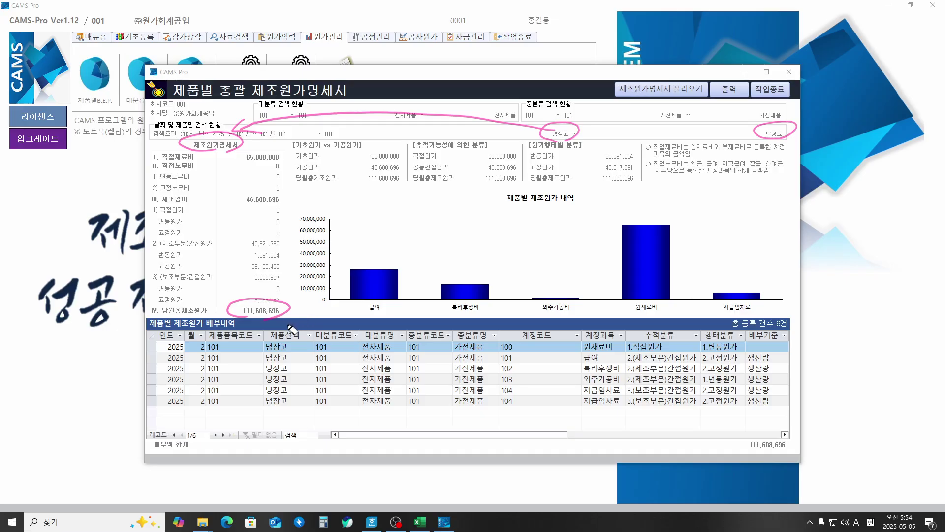
drag(382, 311, 396, 303)
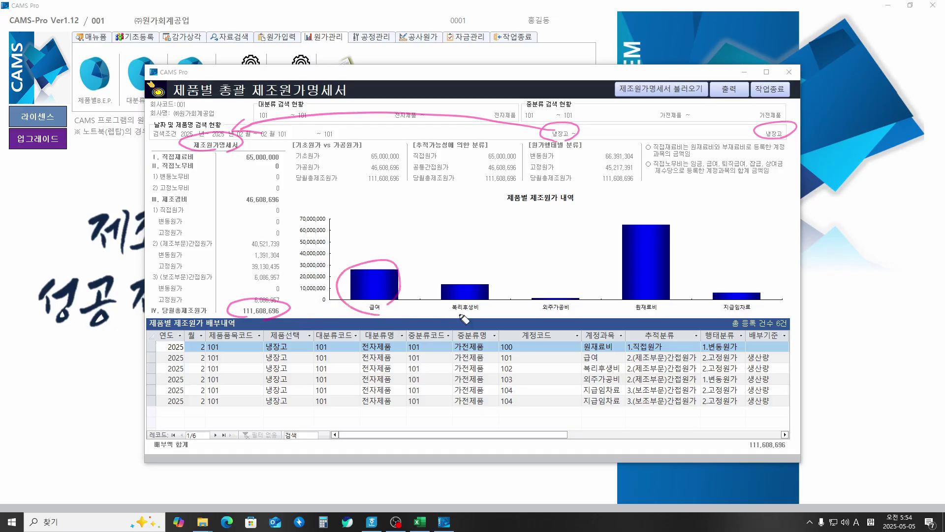
mouse_move(460, 315)
mouse_down()
mouse_move(433, 295)
mouse_move(490, 309)
mouse_up()
mouse_move(564, 318)
mouse_down()
mouse_move(528, 301)
mouse_move(573, 311)
mouse_up()
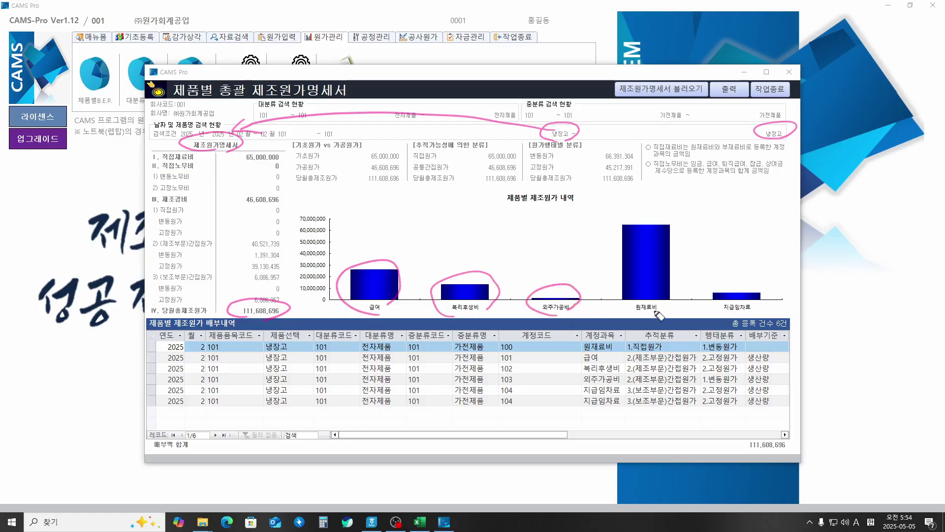
mouse_move(658, 315)
mouse_down()
mouse_move(679, 224)
mouse_move(667, 294)
mouse_up()
drag(777, 296, 741, 302)
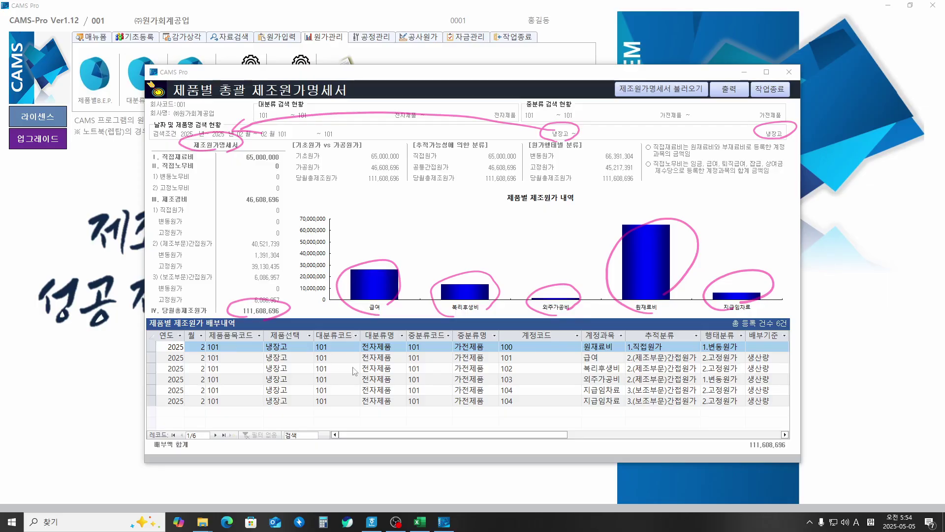
drag(379, 435, 501, 424)
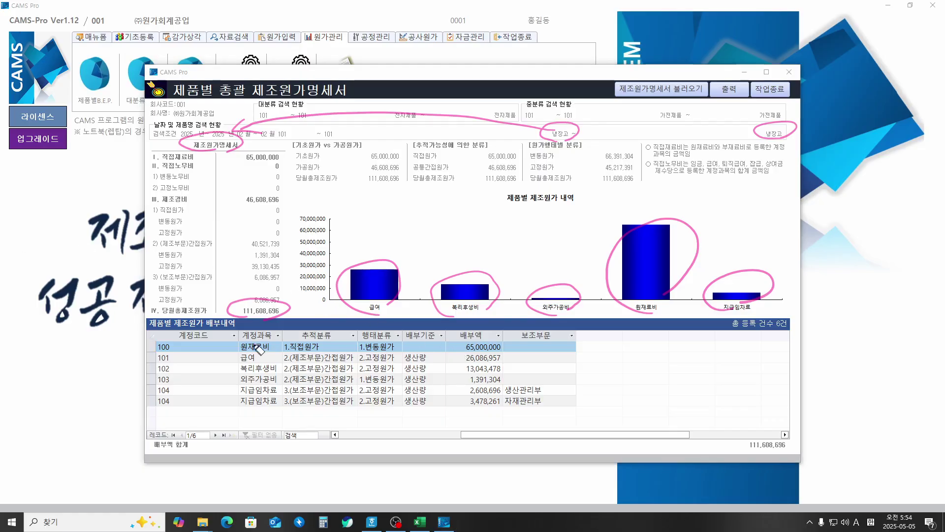
drag(266, 339, 268, 339)
mouse_move(482, 338)
mouse_down()
mouse_move(458, 351)
mouse_move(485, 339)
mouse_move(460, 414)
mouse_up()
mouse_move(514, 354)
mouse_down()
mouse_move(566, 382)
mouse_move(546, 407)
mouse_up()
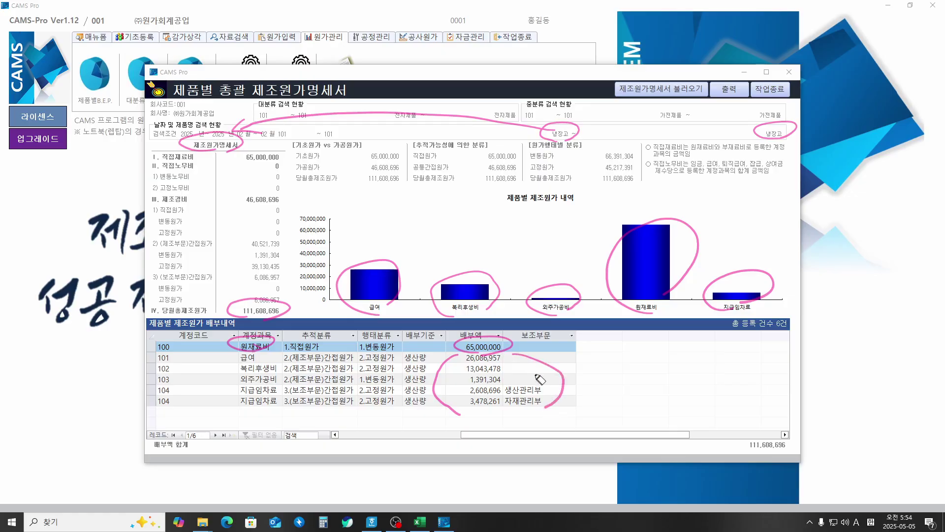
mouse_move(523, 362)
mouse_down()
mouse_move(600, 178)
mouse_move(574, 150)
mouse_move(608, 149)
mouse_up()
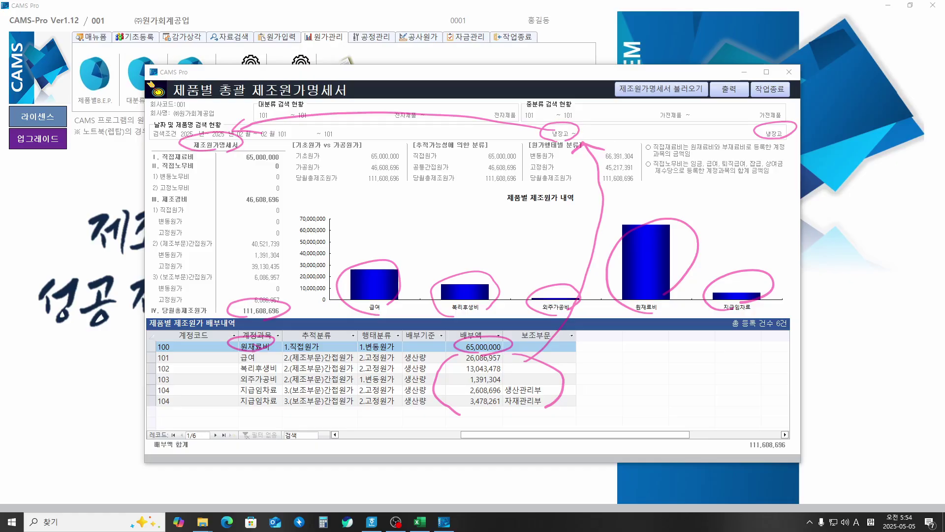
key(e)
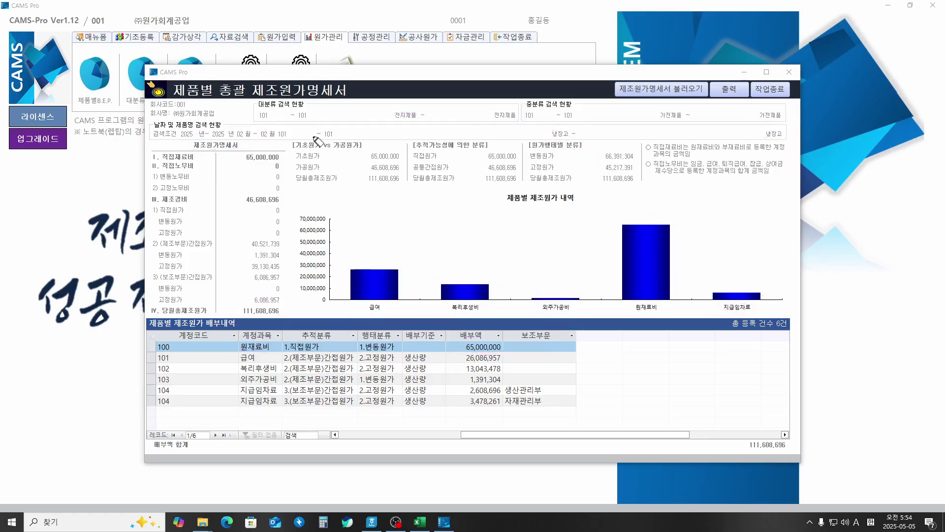
Step: Close the cost statement window and circle the 엑셀연동 feature with an arrow
click(765, 90)
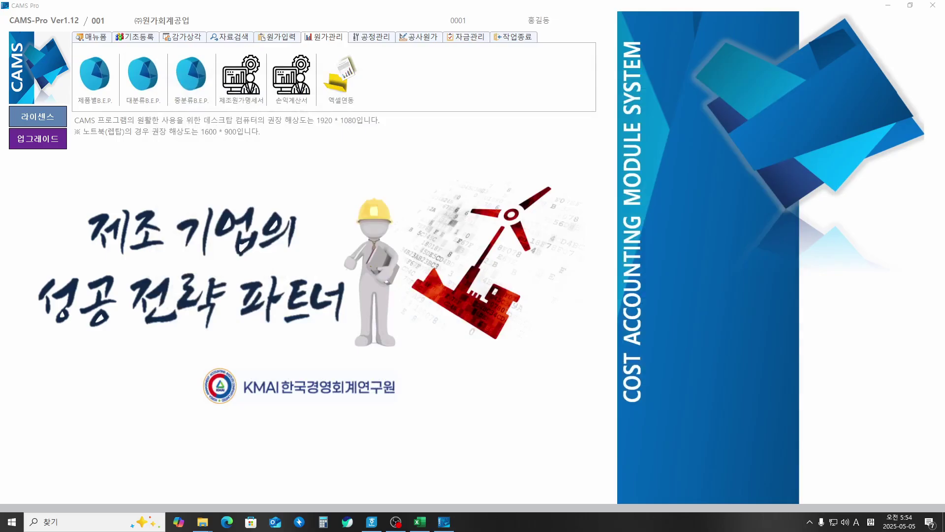
mouse_move(347, 112)
mouse_down()
mouse_move(318, 101)
mouse_move(351, 55)
mouse_move(367, 105)
mouse_move(351, 112)
mouse_up()
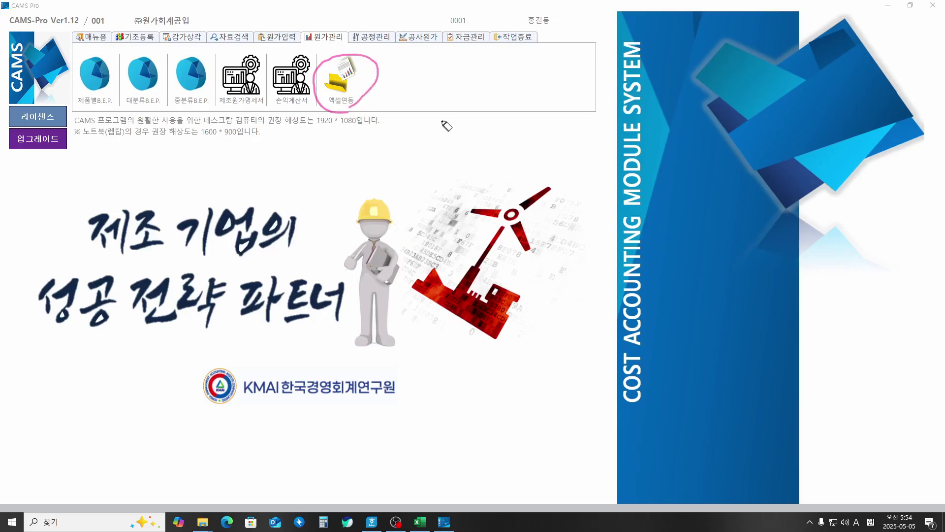
mouse_move(341, 108)
mouse_down()
mouse_move(347, 129)
mouse_move(379, 153)
mouse_up()
Step: Handwrite the note 한수 (공식) beside the arrow, then clear the annotations
mouse_move(386, 143)
mouse_down()
mouse_move(405, 144)
mouse_move(401, 155)
mouse_move(422, 146)
mouse_up()
drag(405, 147, 428, 146)
mouse_move(416, 147)
mouse_down()
mouse_move(418, 155)
mouse_move(449, 159)
mouse_up()
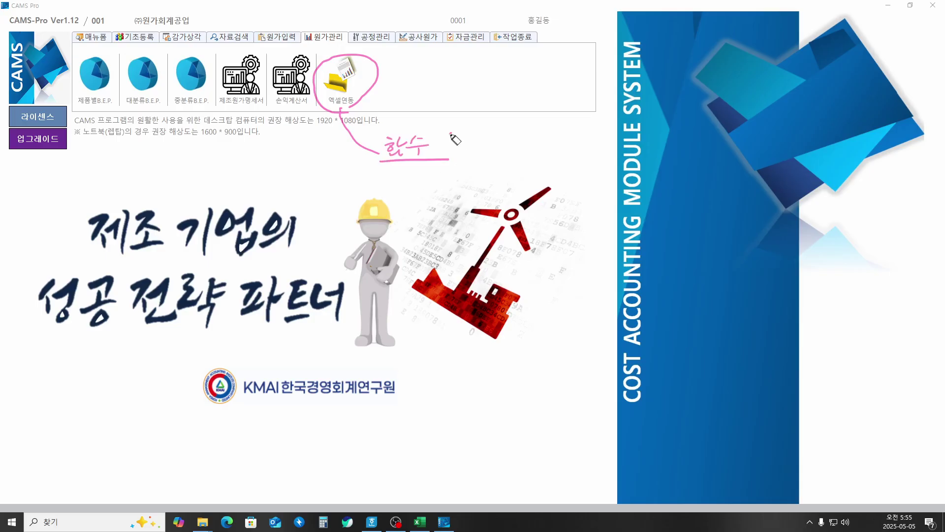
drag(452, 134, 449, 160)
mouse_move(465, 140)
mouse_down()
mouse_move(476, 144)
mouse_move(473, 162)
mouse_move(498, 148)
mouse_move(512, 158)
mouse_up()
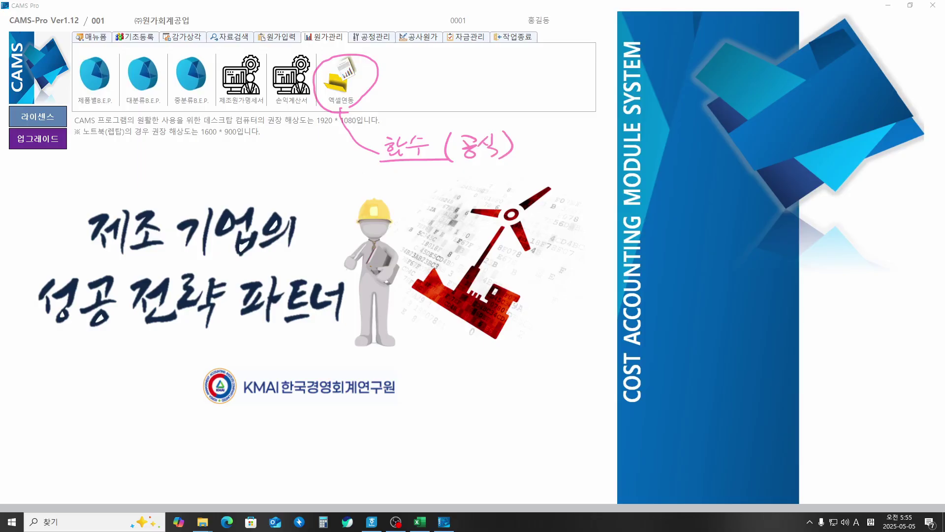
key(Escape)
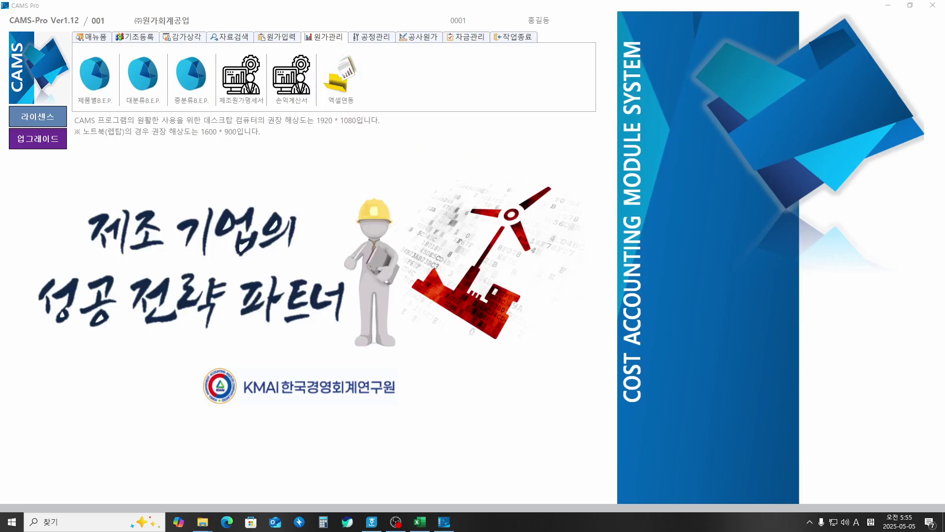
Step: Open the total-cost and break-even search with February 2025 and major category 101
click(357, 89)
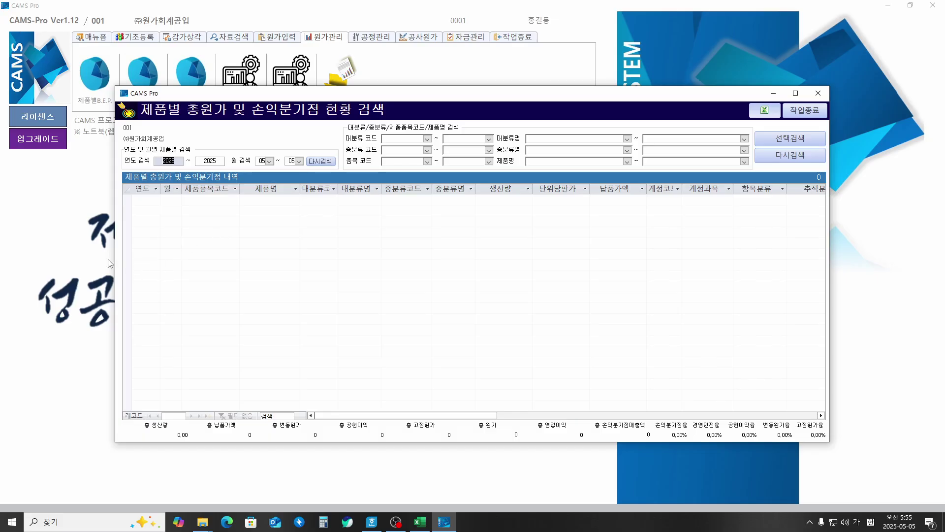
key(Tab)
key(Tab)
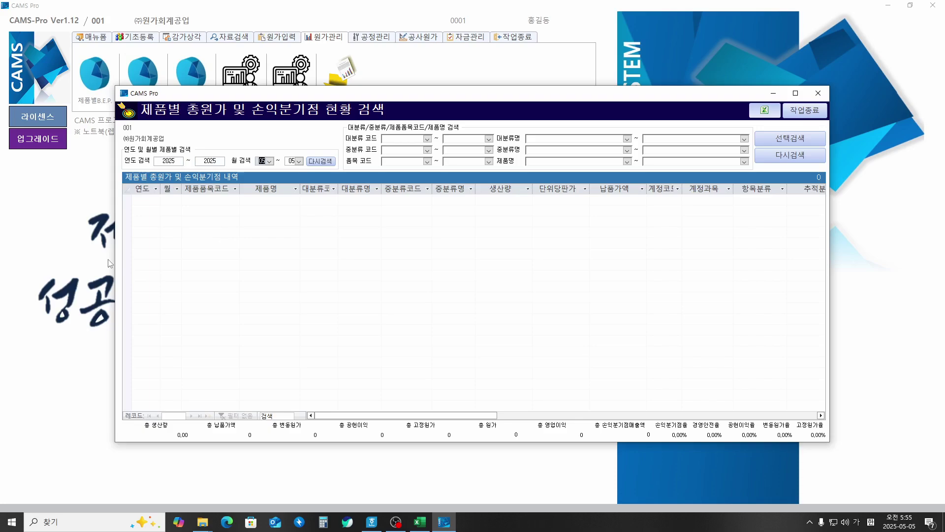
key(Tab)
key(Tab)
key(Down)
key(Tab)
key(Down)
key(Tab)
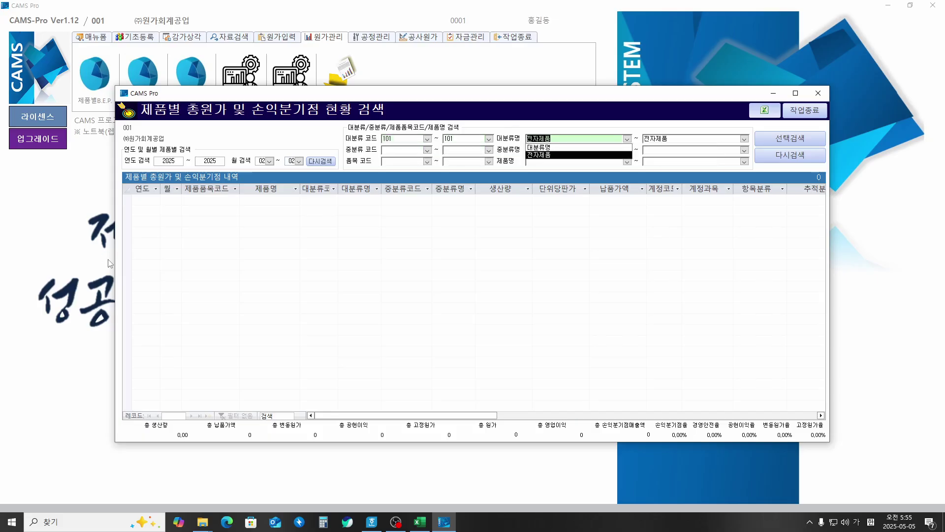
key(Tab)
Step: Set middle category 101 and products 101–104, then run the search and confirm loading the list
key(Tab)
key(Down)
key(Tab)
key(Down)
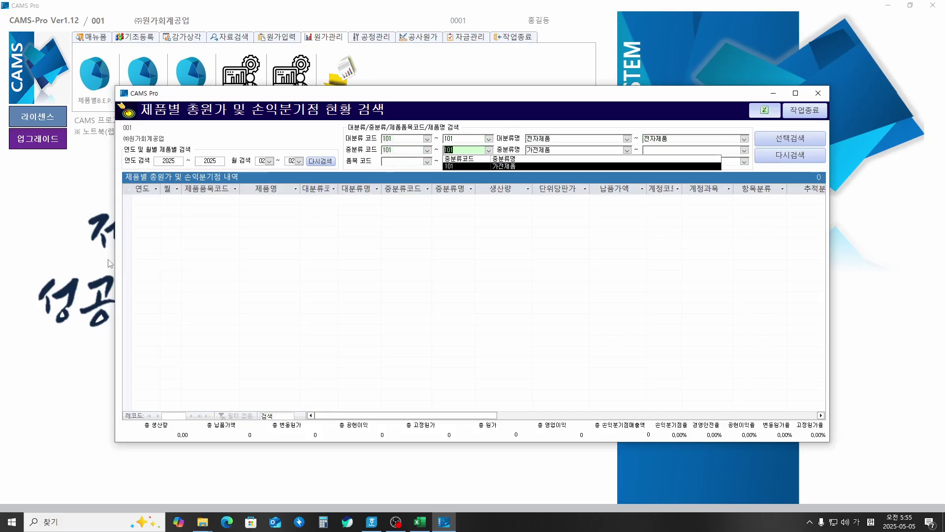
key(Tab)
key(Tab)
key(Tab)
key(Down)
key(Tab)
key(Down)
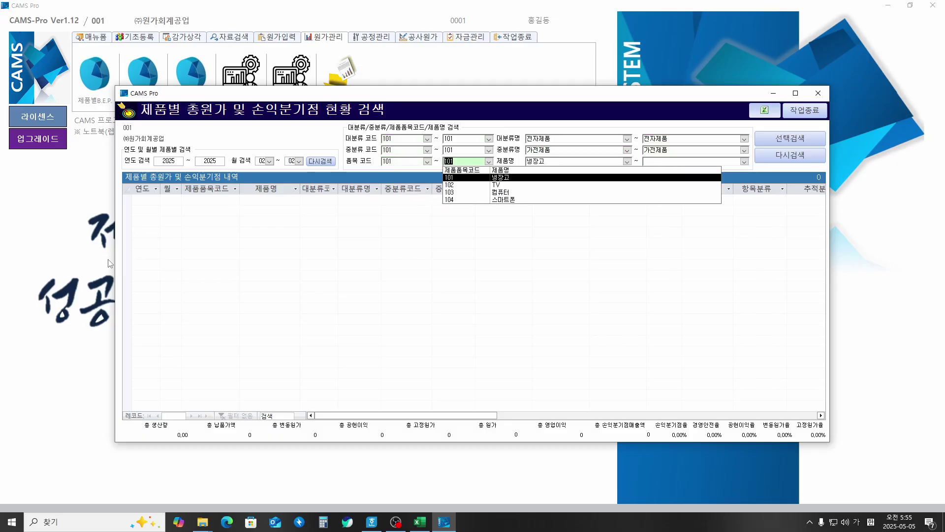
key(Down)
key(Down)
key(Down)
key(Tab)
key(Tab)
key(Tab)
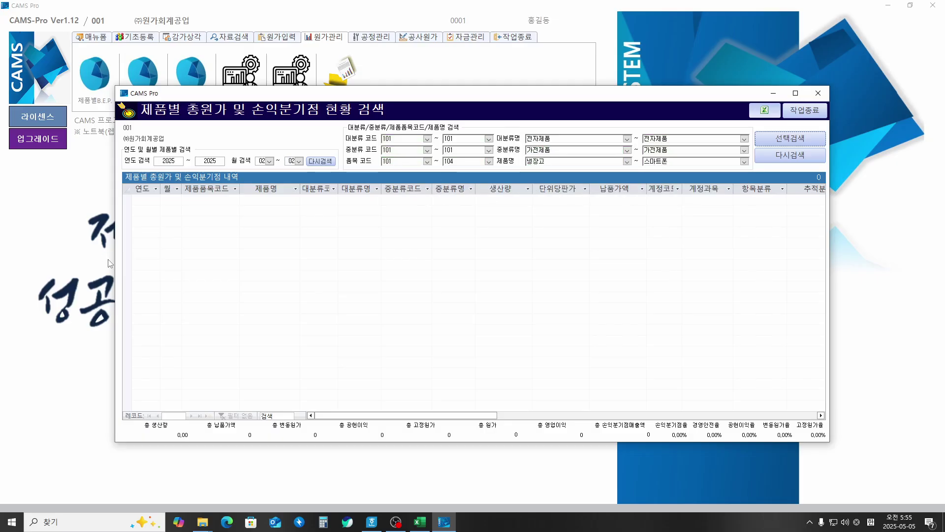
key(Return)
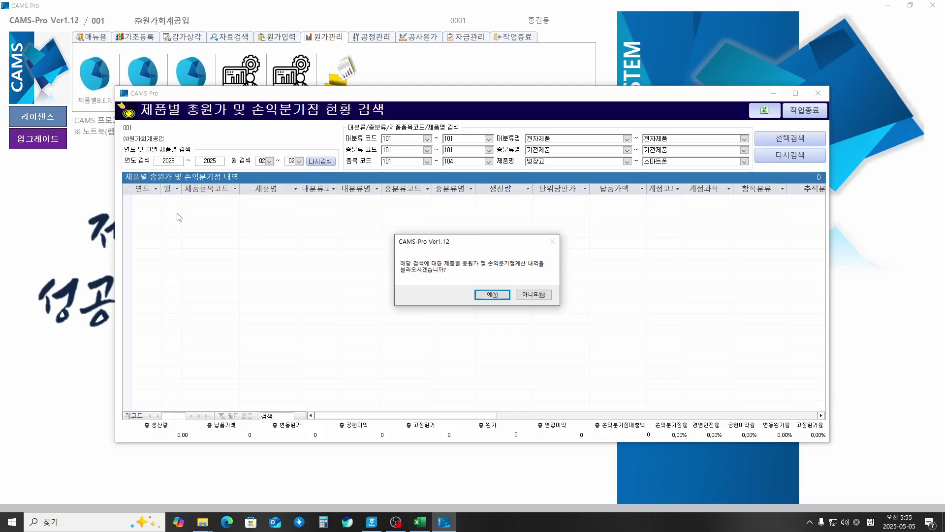
key(Return)
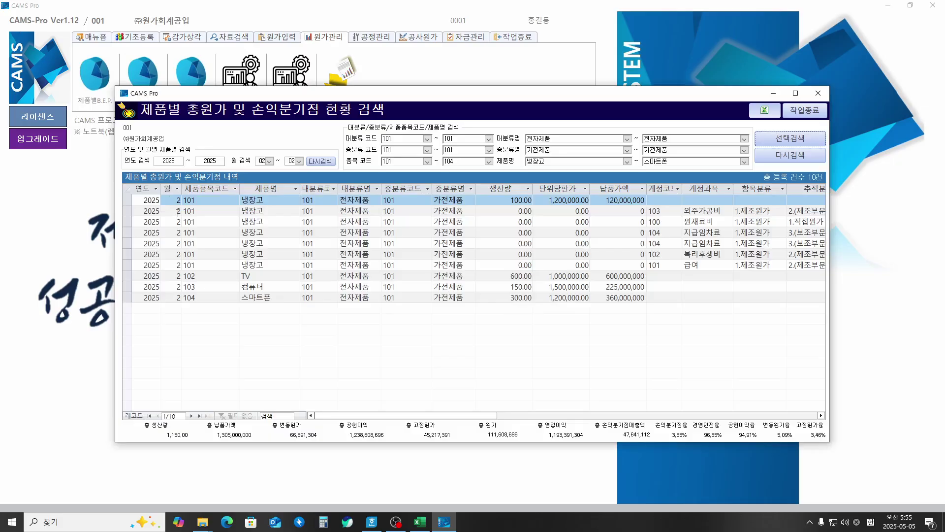
drag(406, 414, 377, 422)
Step: Export the loaded product list from CAMS Pro to Excel and maximize the resulting workbook
click(764, 111)
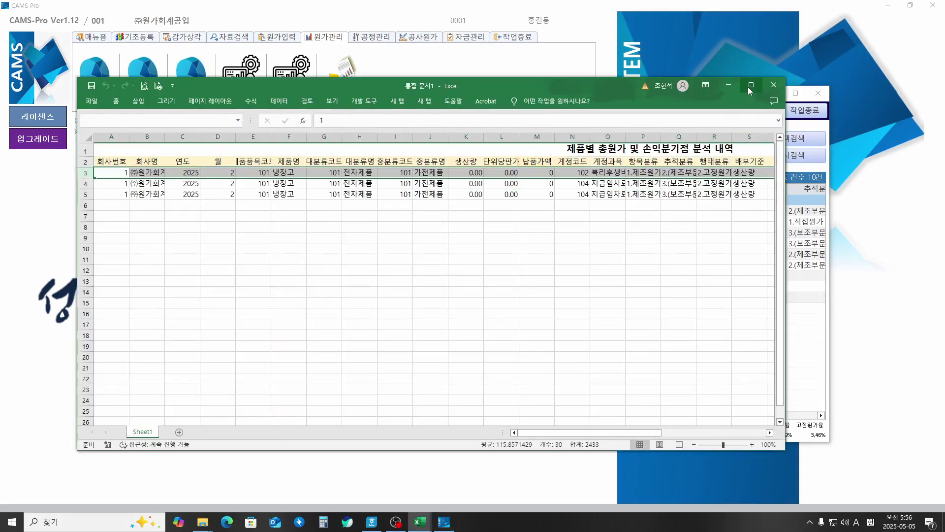
click(751, 85)
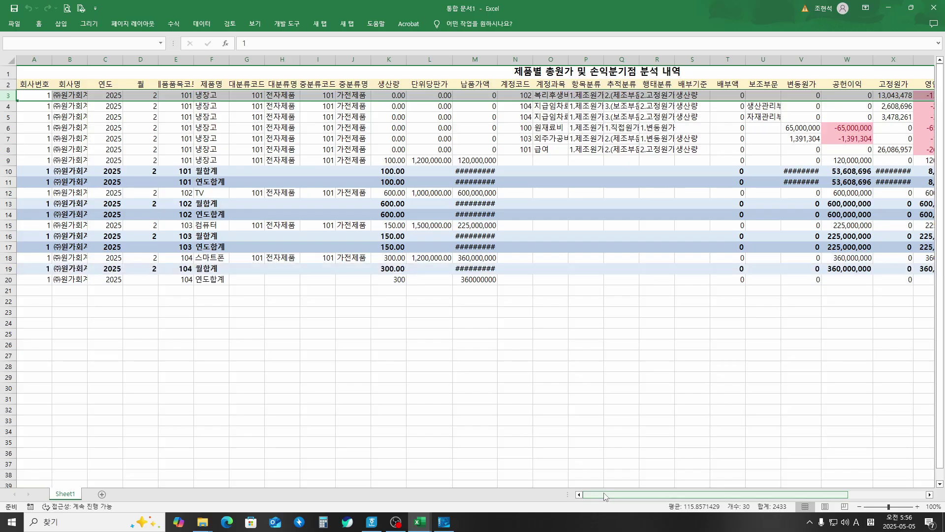
drag(604, 496, 615, 492)
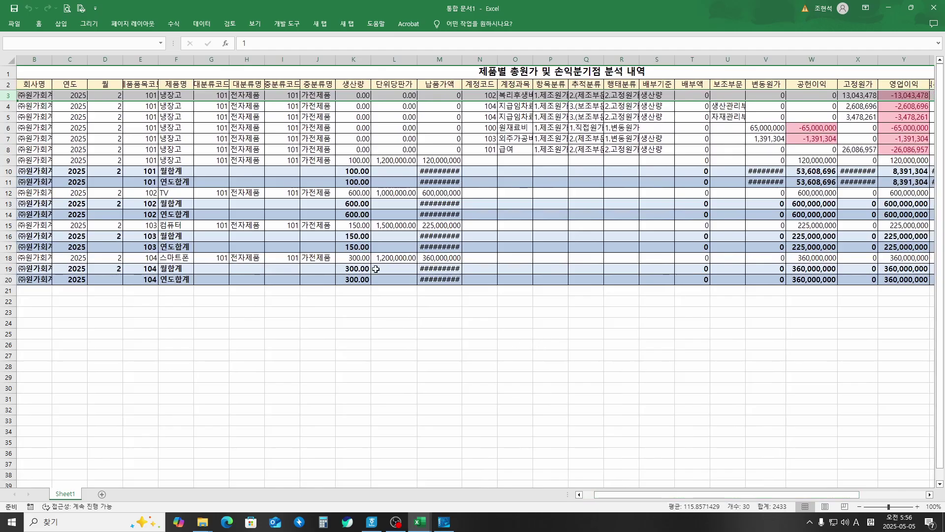
click(445, 59)
double_click(462, 59)
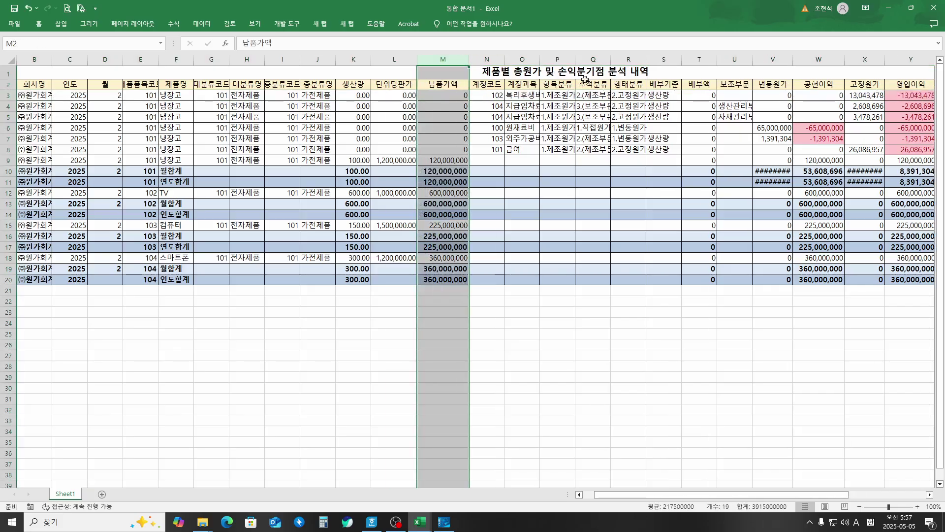
click(780, 60)
double_click(793, 59)
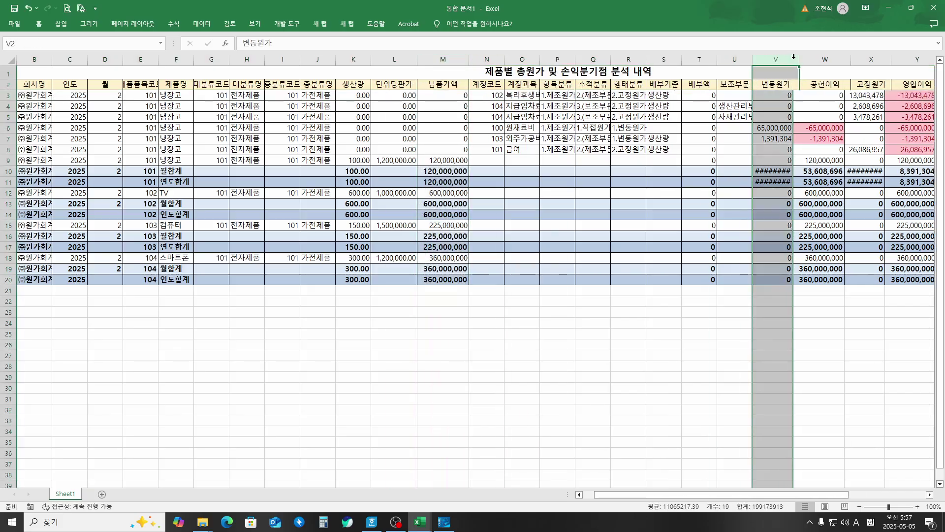
double_click(890, 58)
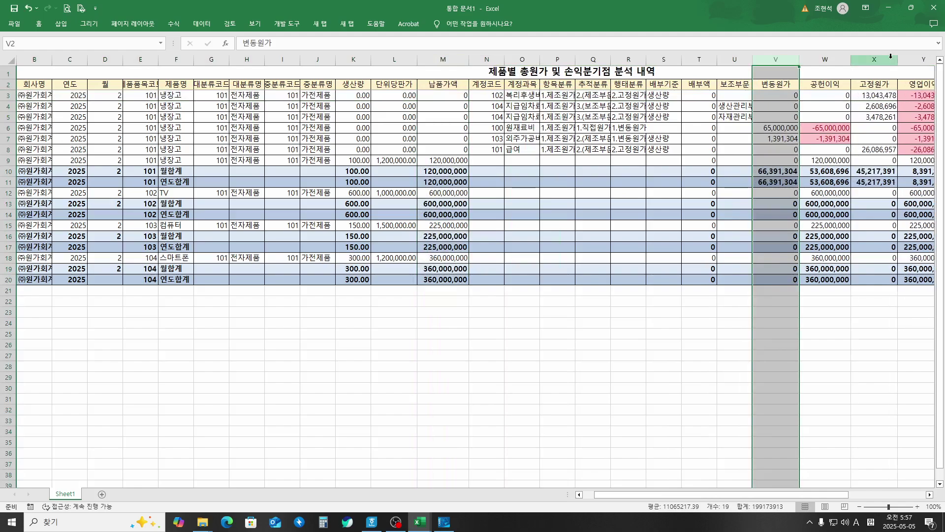
click(643, 463)
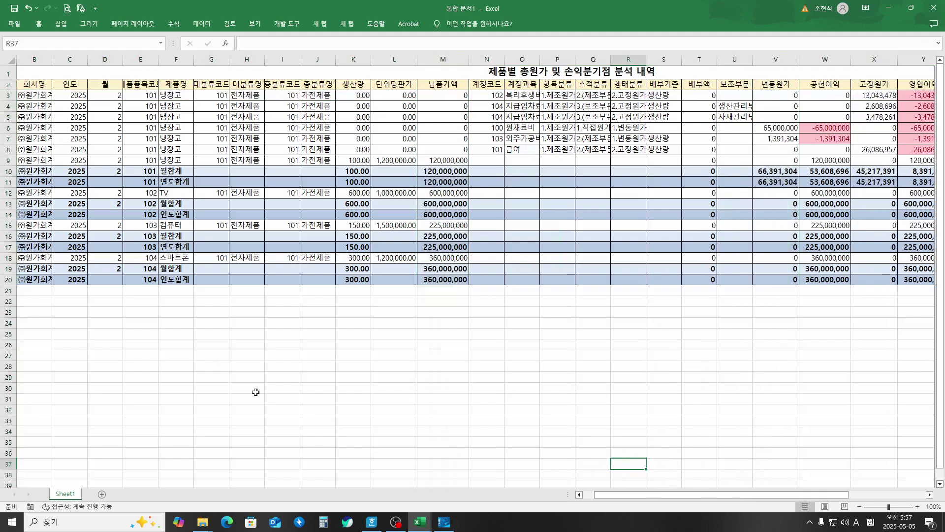
click(9, 184)
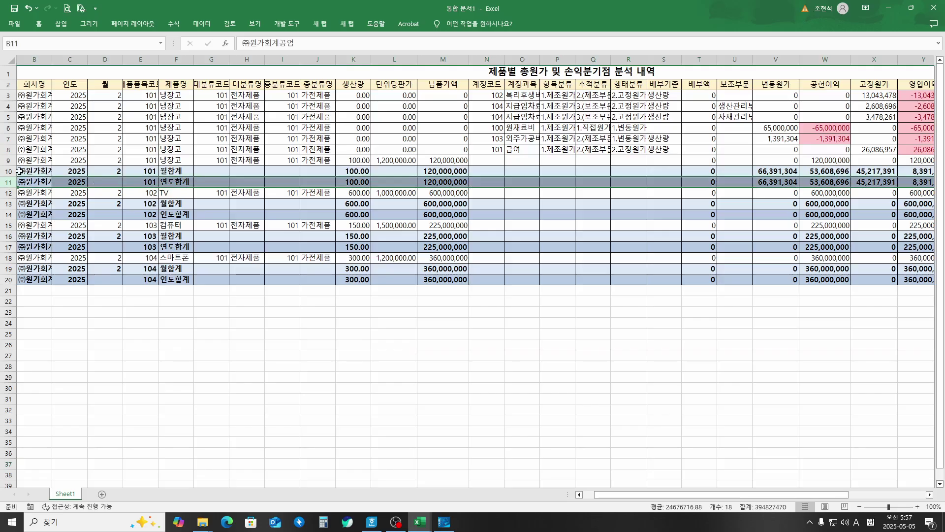
click(10, 171)
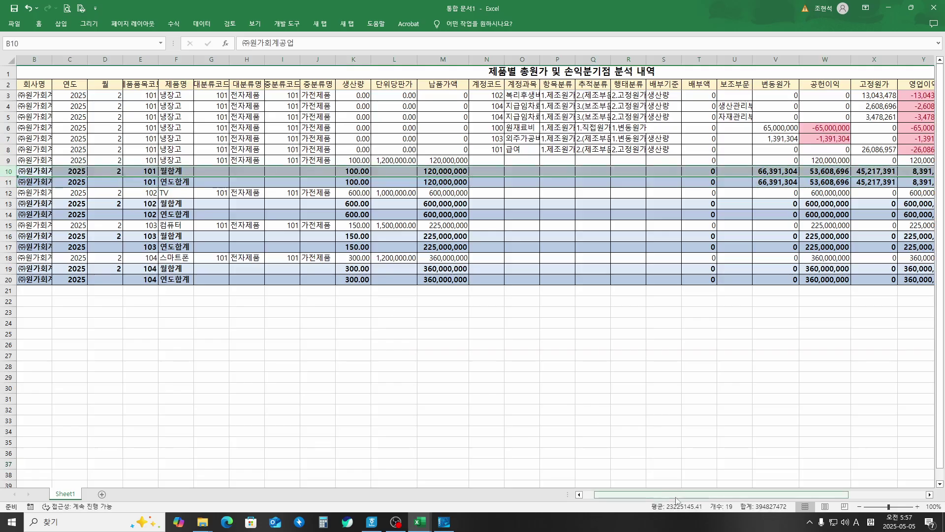
drag(676, 499, 646, 490)
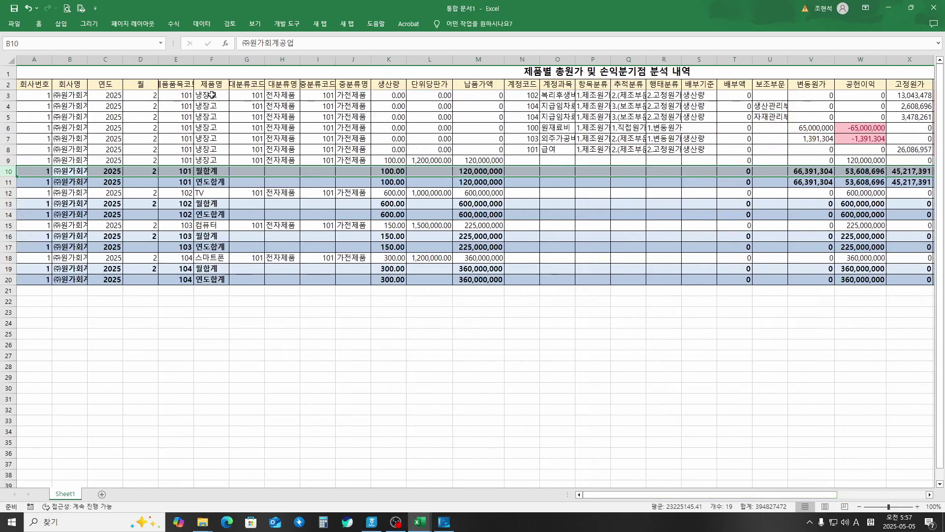
drag(212, 94, 212, 170)
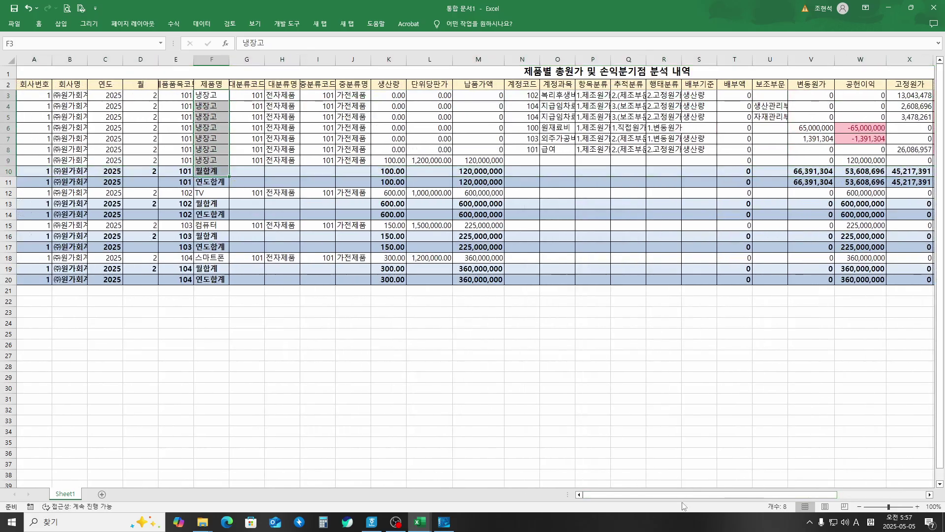
drag(683, 495, 787, 494)
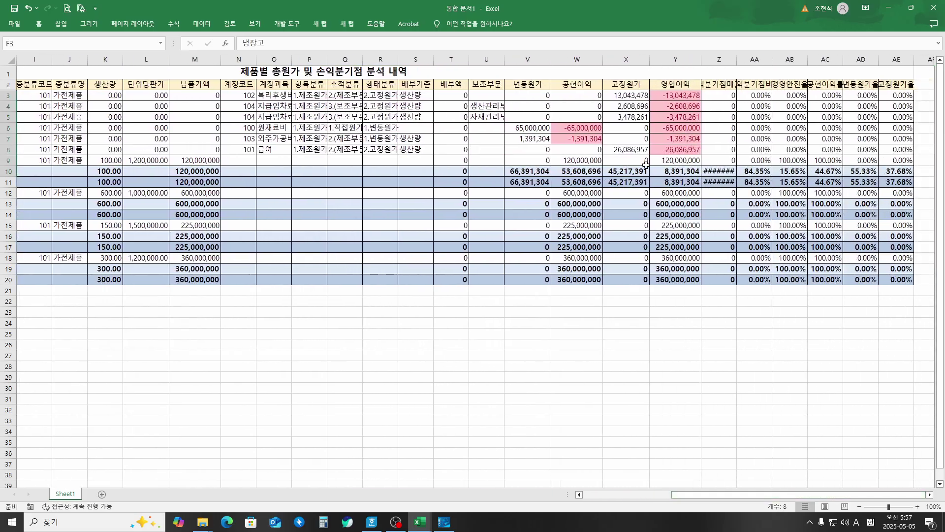
click(498, 97)
click(534, 97)
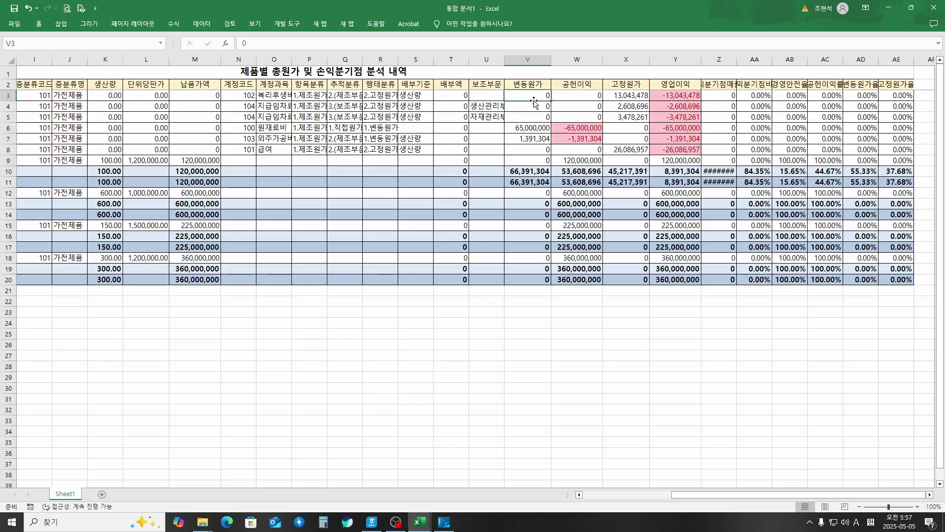
double_click(576, 97)
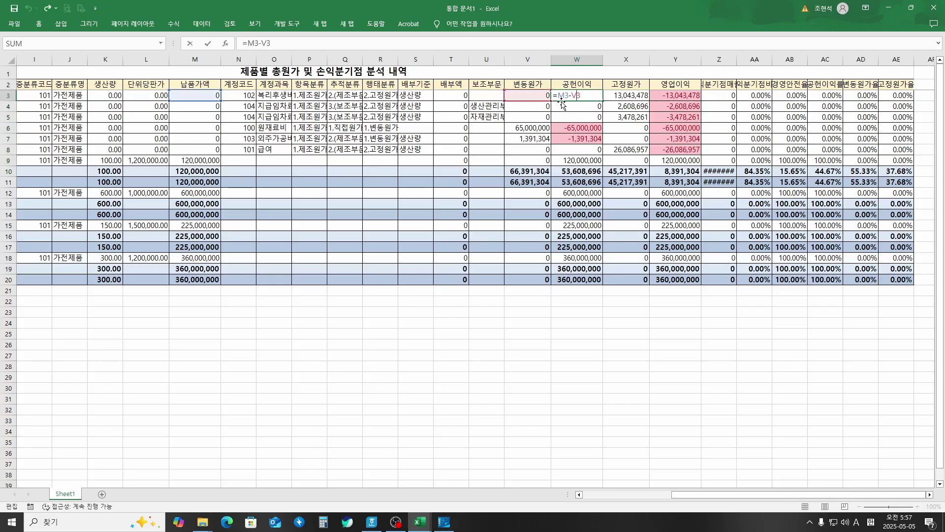
key(ctrl+Return)
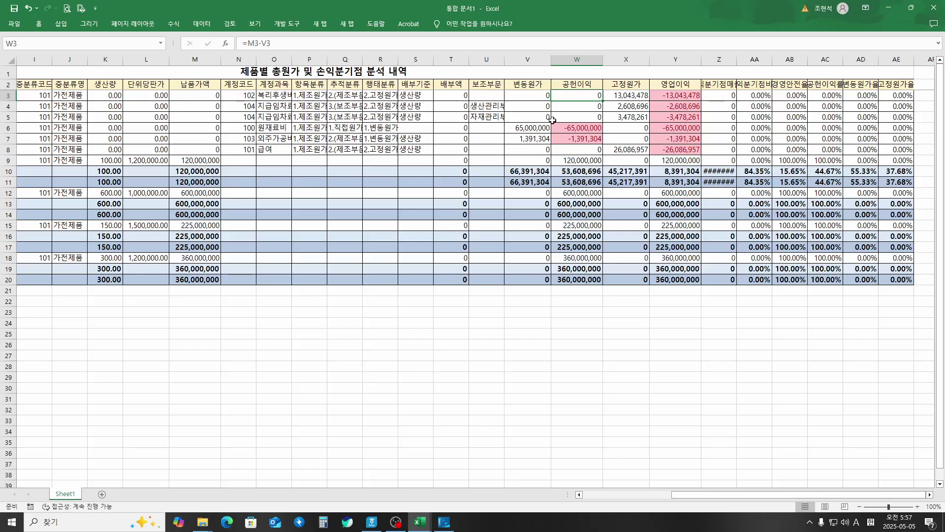
double_click(566, 129)
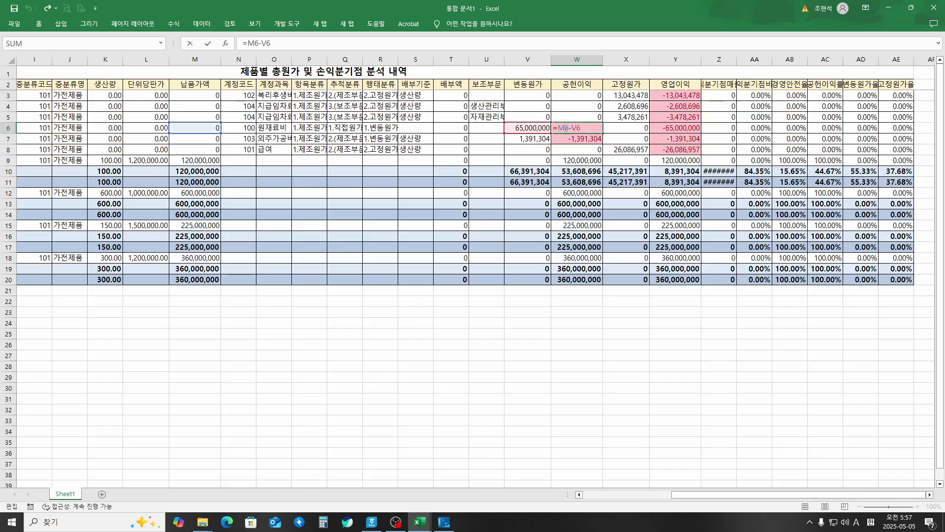
key(ctrl+Return)
click(588, 172)
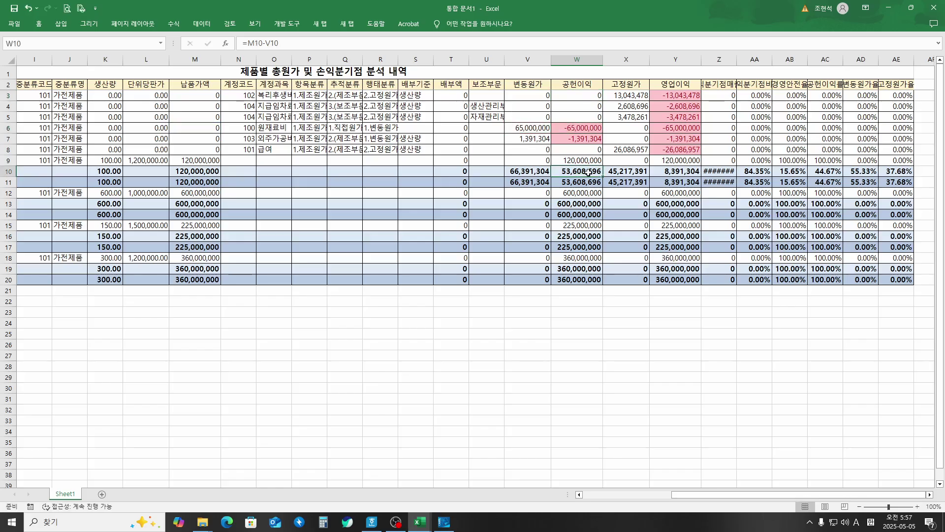
double_click(737, 71)
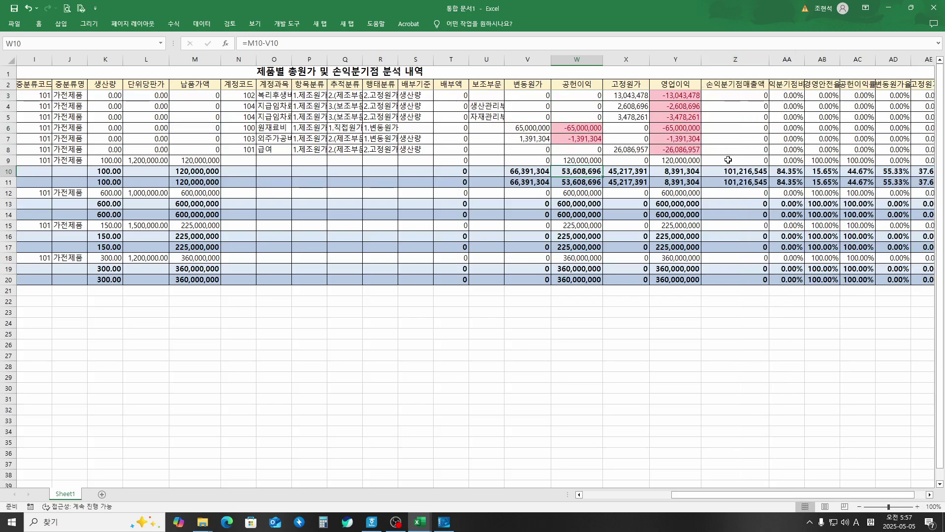
click(675, 171)
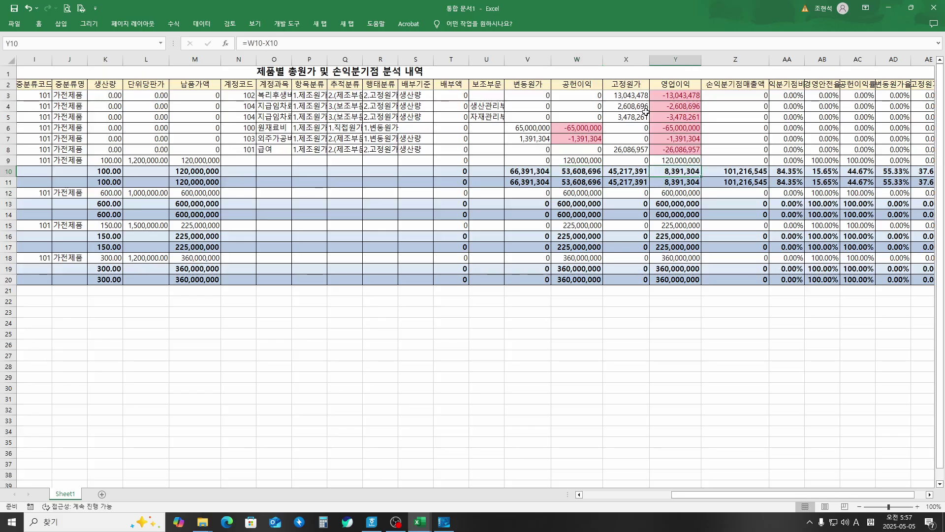
click(628, 96)
key(Down)
key(Down)
key(Down)
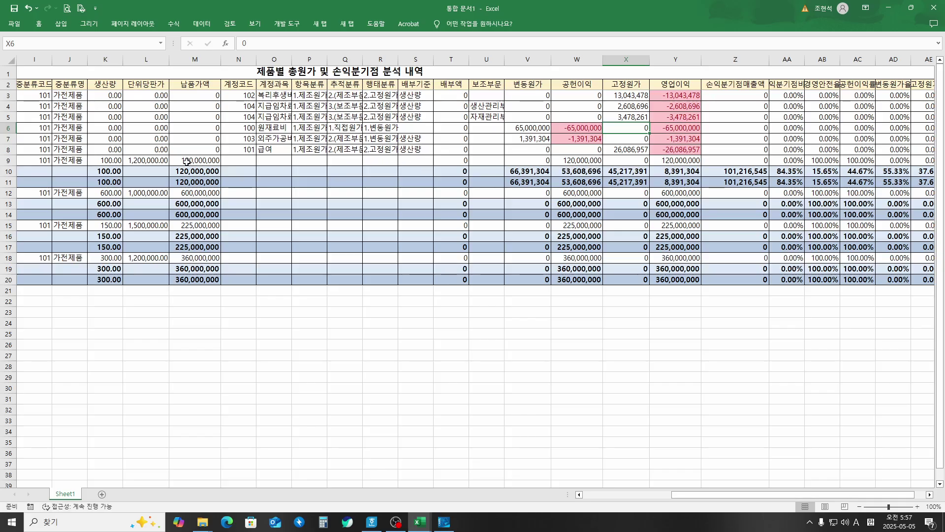
click(146, 161)
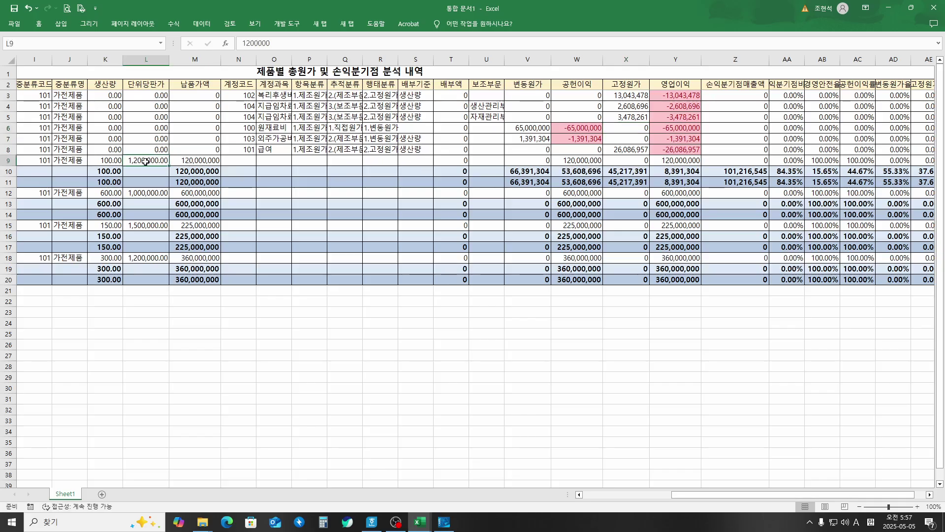
click(10, 162)
click(10, 182)
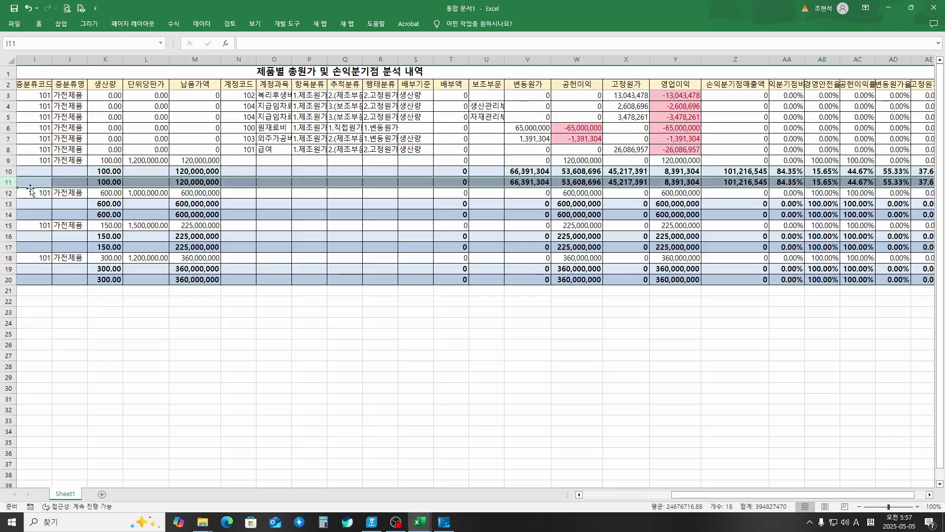
drag(745, 499, 581, 497)
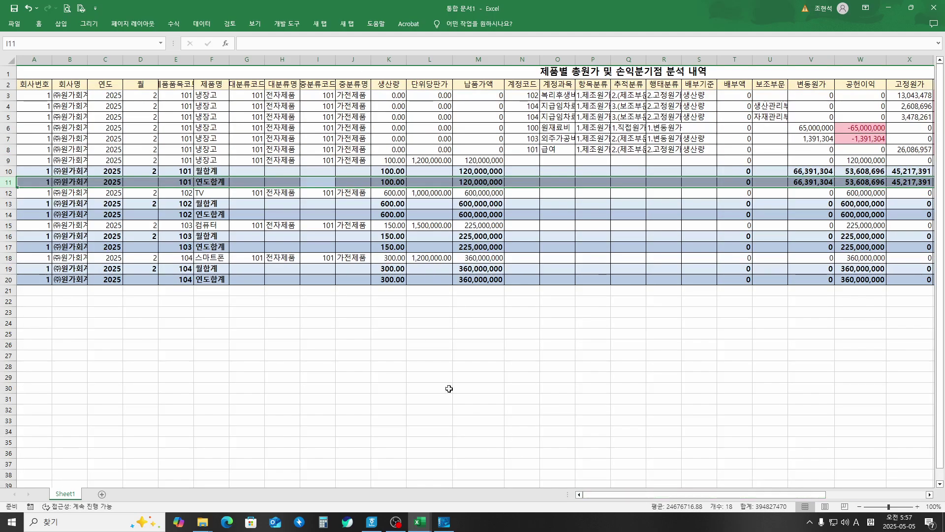
Step: Freeze panes at G3 so rows 1–2 and columns A–F stay fixed
click(239, 95)
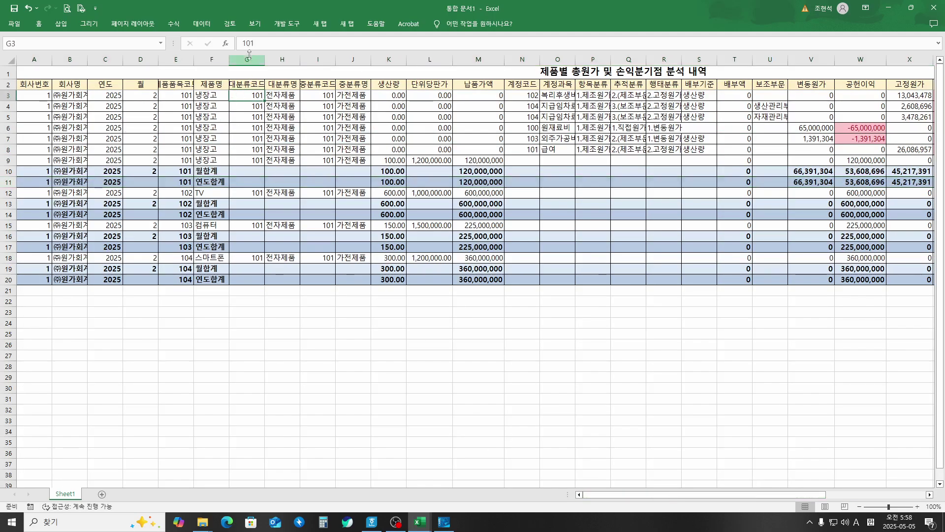
click(256, 26)
click(347, 52)
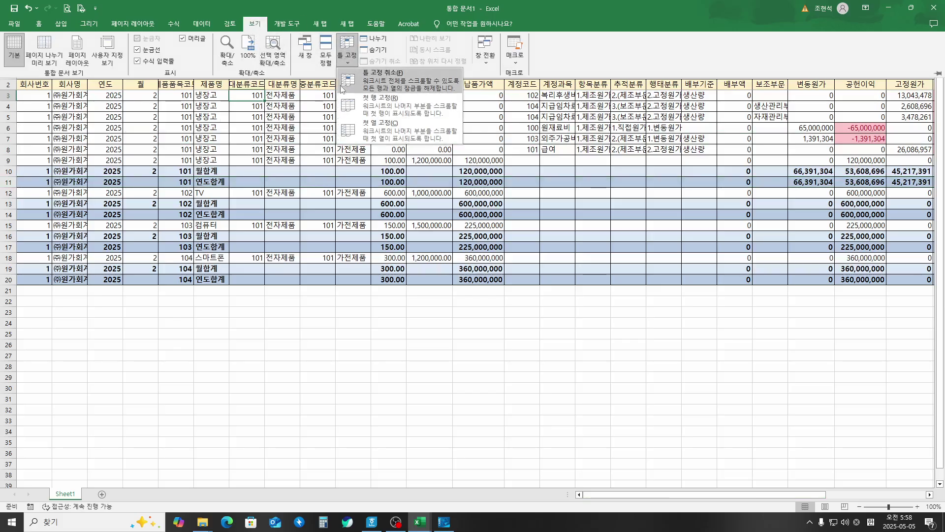
key(Escape)
click(340, 58)
click(345, 55)
click(347, 54)
click(359, 76)
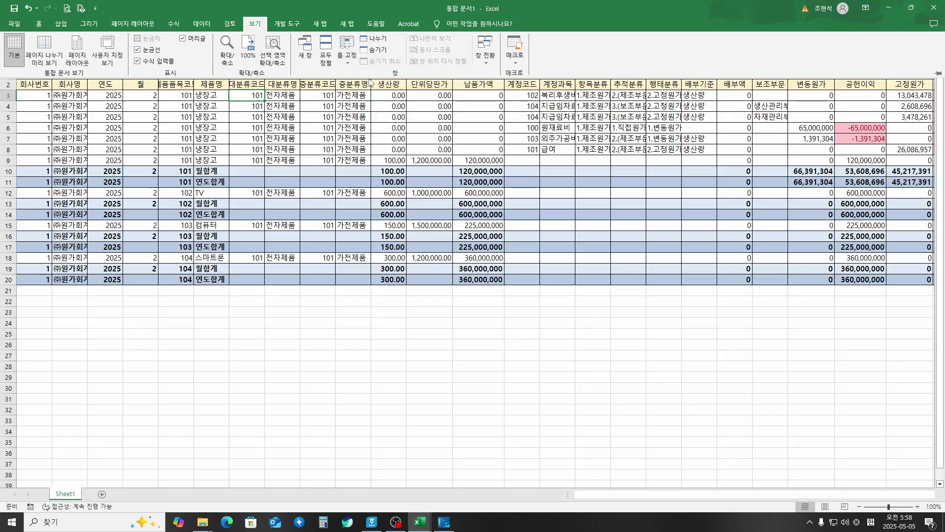
drag(646, 496, 807, 519)
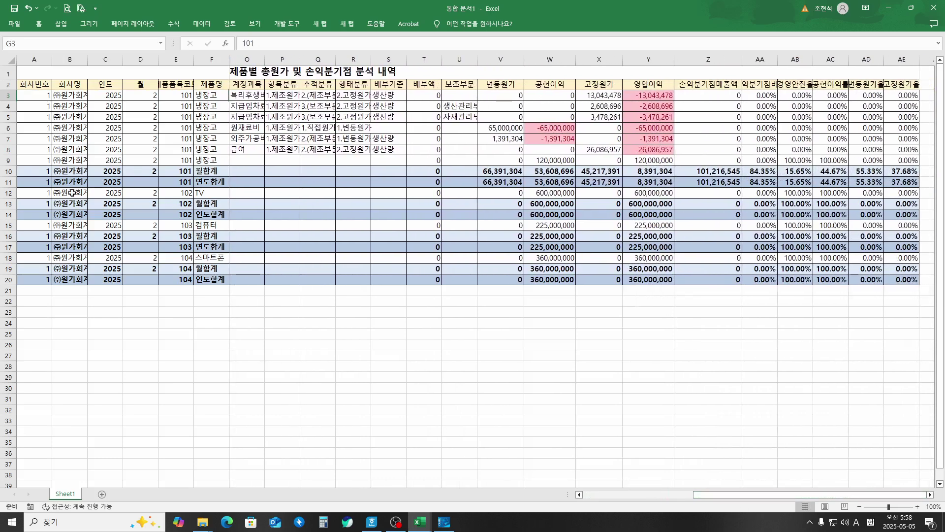
Step: Review product 101's totals: operating income in Y10, variable cost and contribution margin in row 11
click(8, 171)
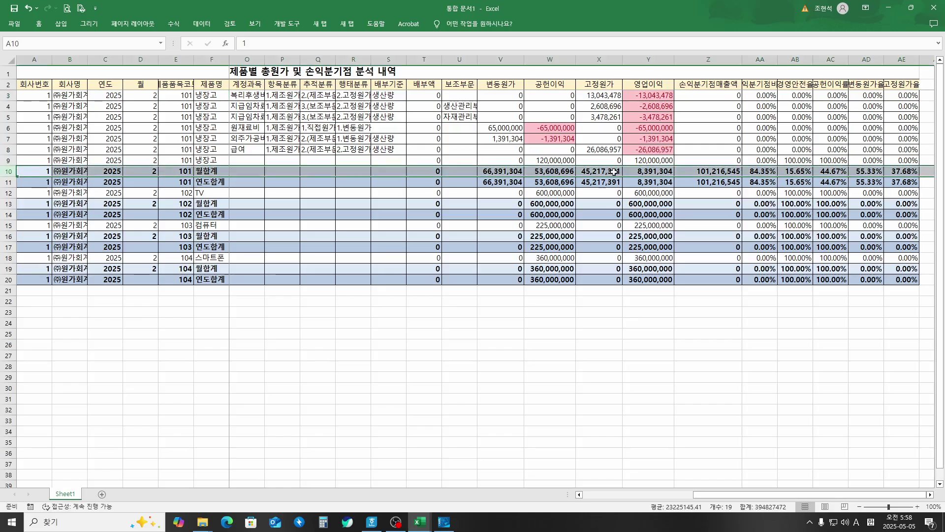
click(654, 169)
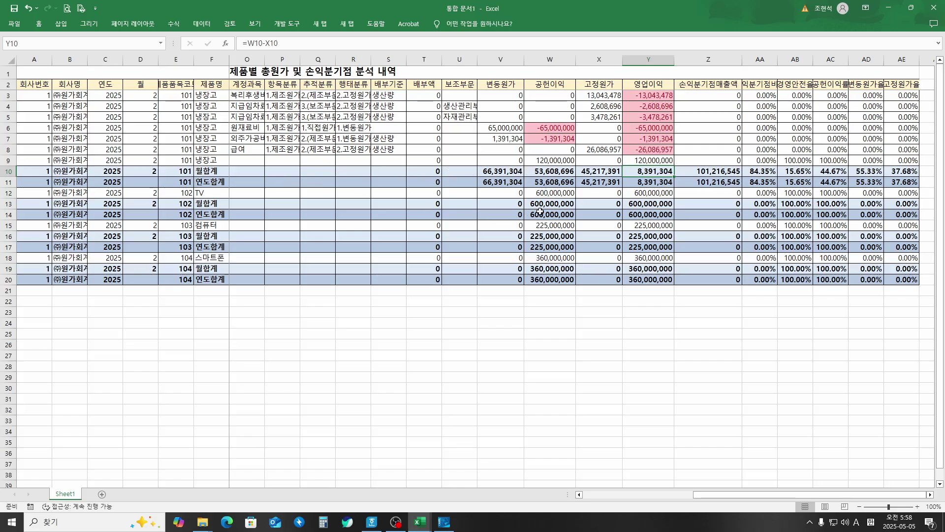
click(431, 183)
click(490, 183)
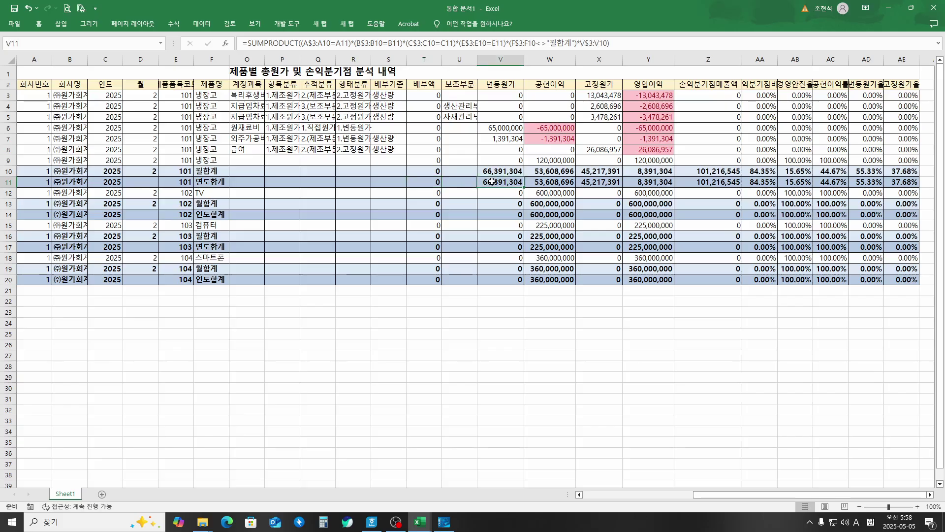
click(540, 183)
click(275, 186)
click(234, 186)
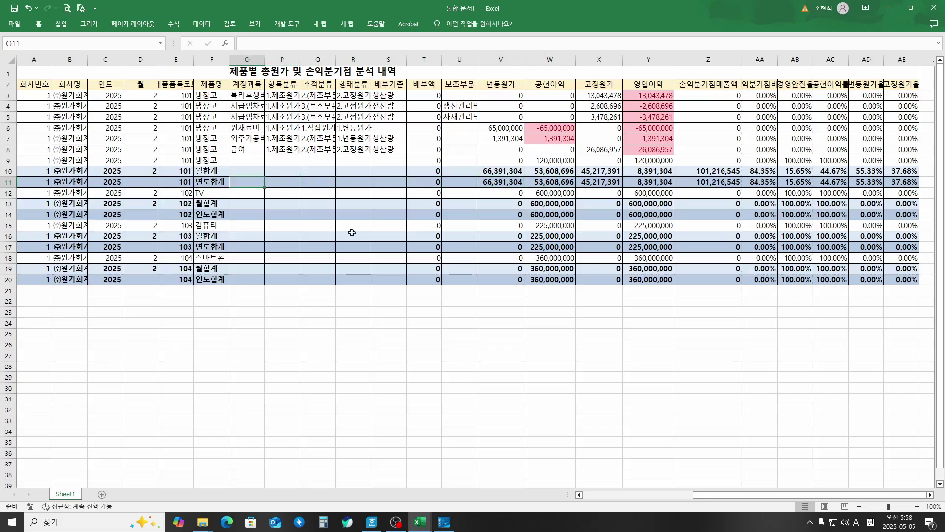
drag(764, 497, 627, 498)
Step: Check the production quantity, unit price and sales amount formulas in K–N of rows 10–11
click(475, 173)
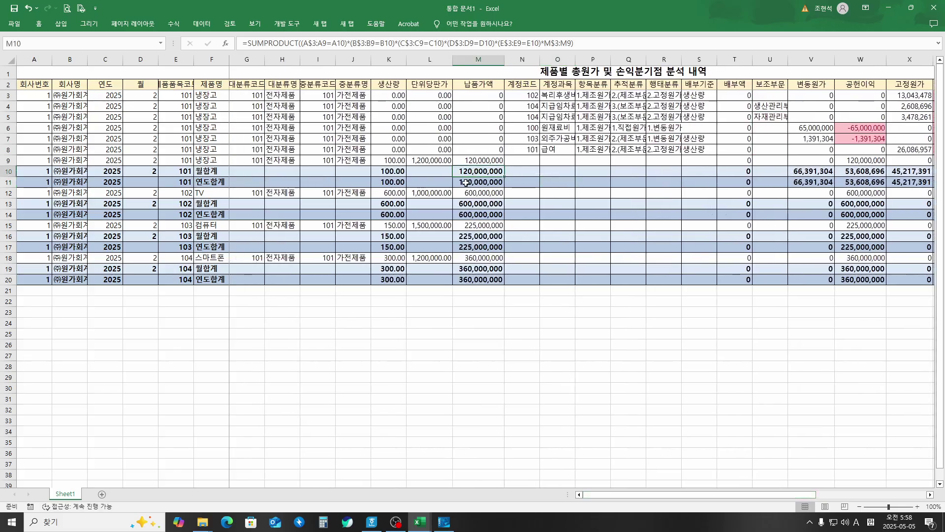
click(465, 183)
click(398, 182)
click(513, 182)
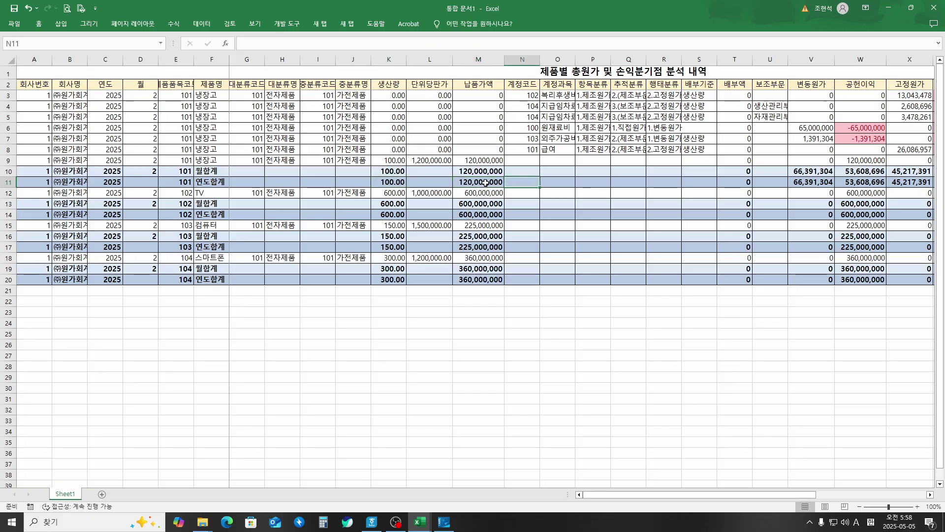
click(485, 183)
click(394, 183)
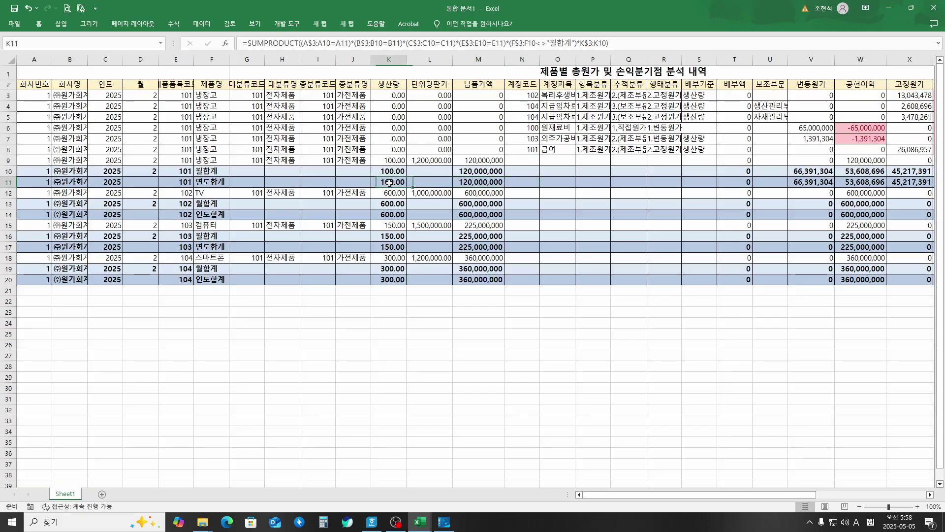
click(421, 182)
click(474, 182)
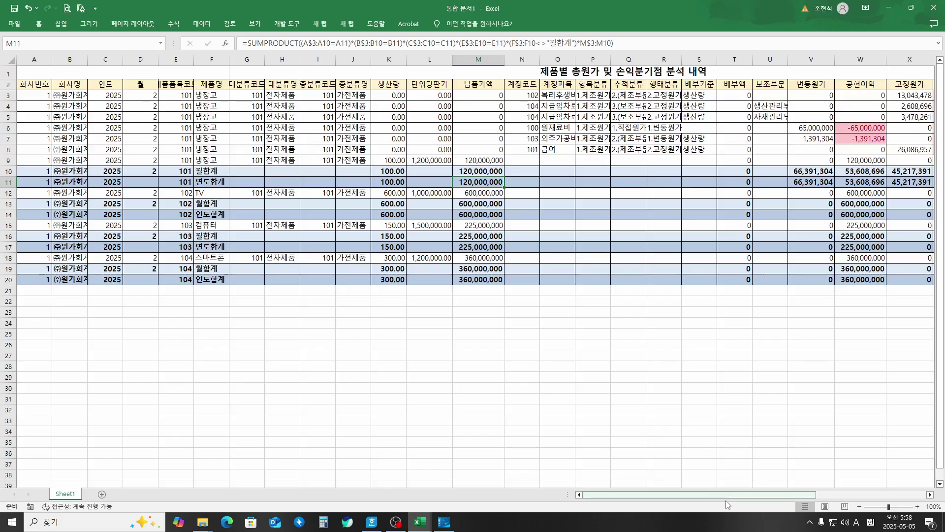
drag(731, 498, 840, 495)
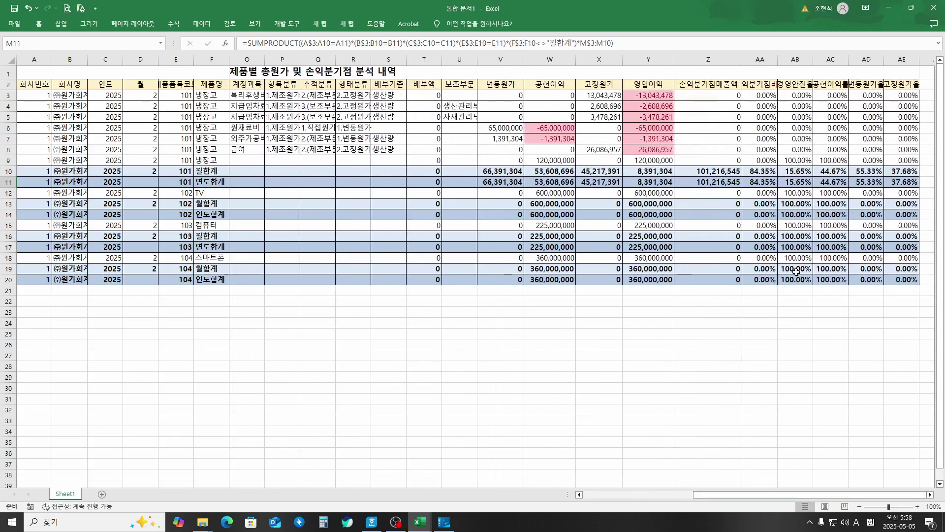
Step: Inspect the operating income, break-even sales and ratio formulas in Y11 through AD11
click(652, 180)
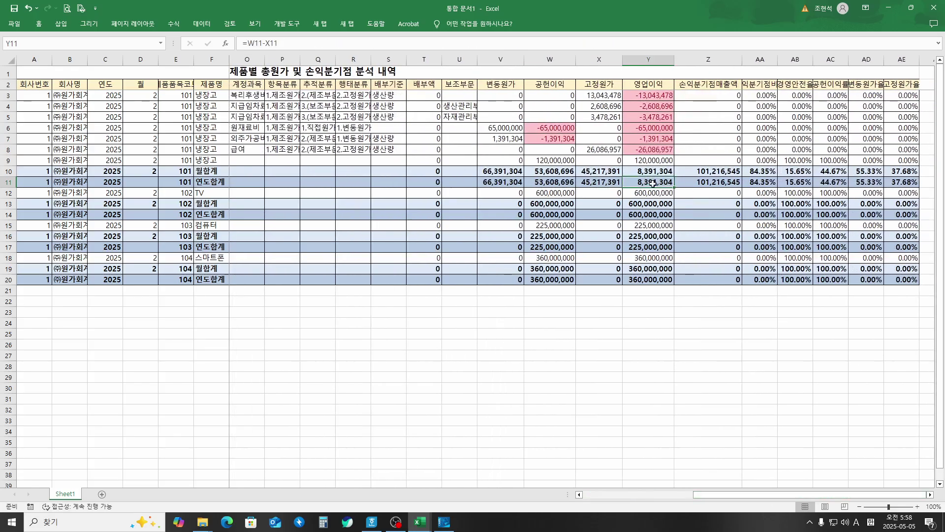
click(714, 183)
click(764, 183)
click(804, 182)
click(864, 182)
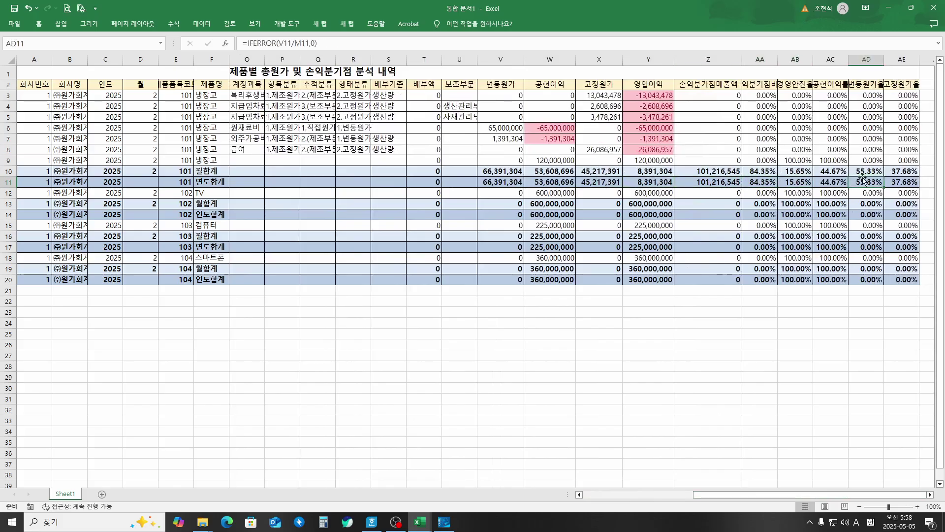
Step: AutoFit columns AA–AE so headings like 손익분기점비율 and 경영안전율 are fully readable
drag(770, 56, 902, 59)
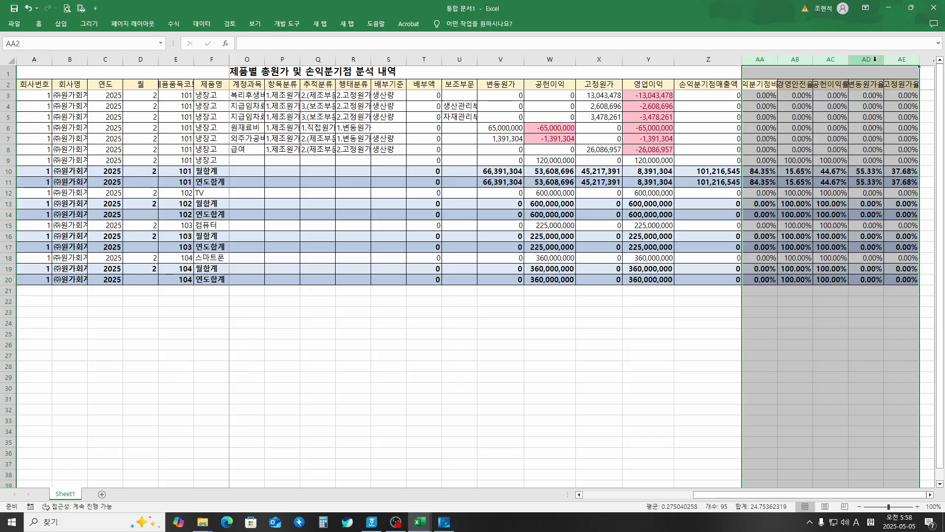
double_click(850, 60)
click(760, 273)
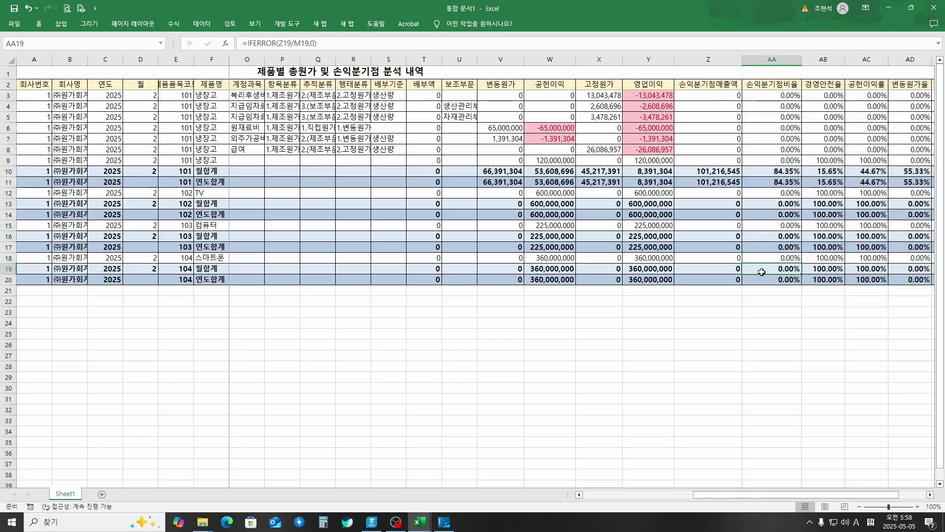
Step: Verify the operating income formulas in Y10 and Y11, leaving them unchanged
double_click(644, 171)
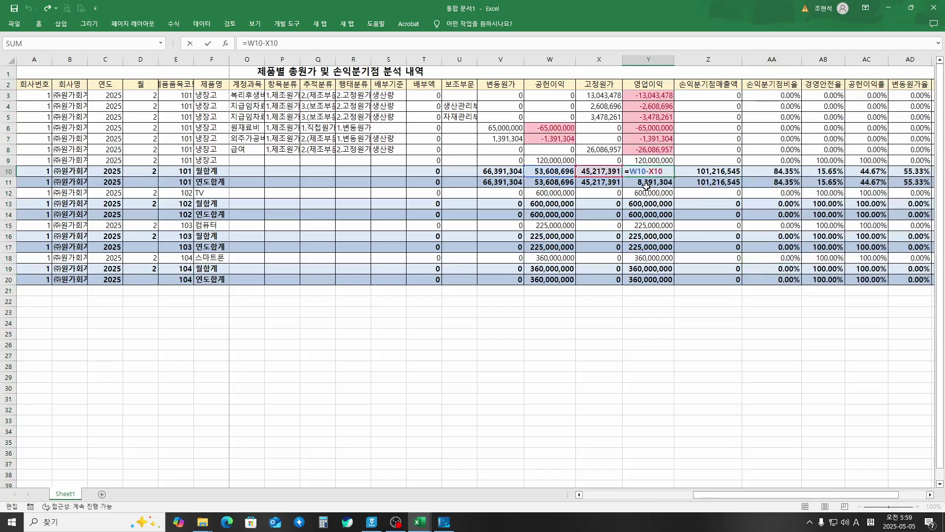
key(Escape)
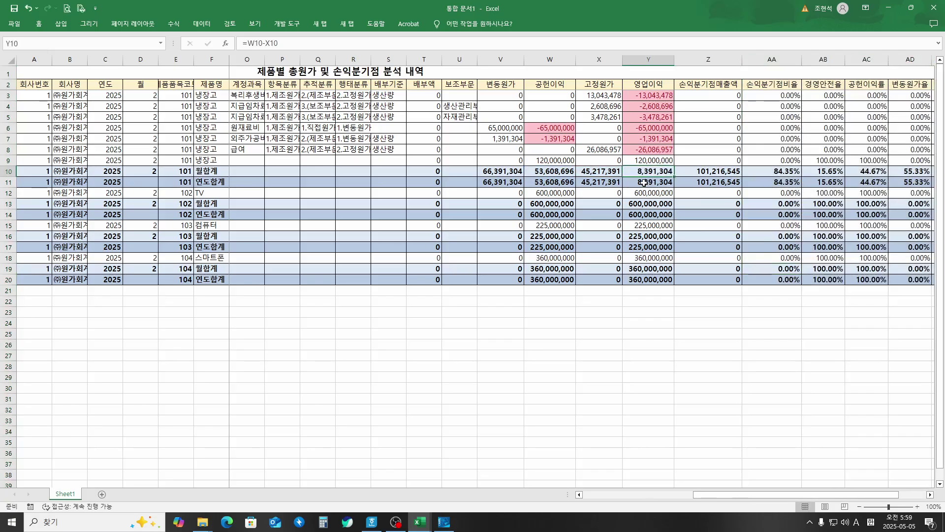
click(646, 183)
double_click(646, 182)
key(Escape)
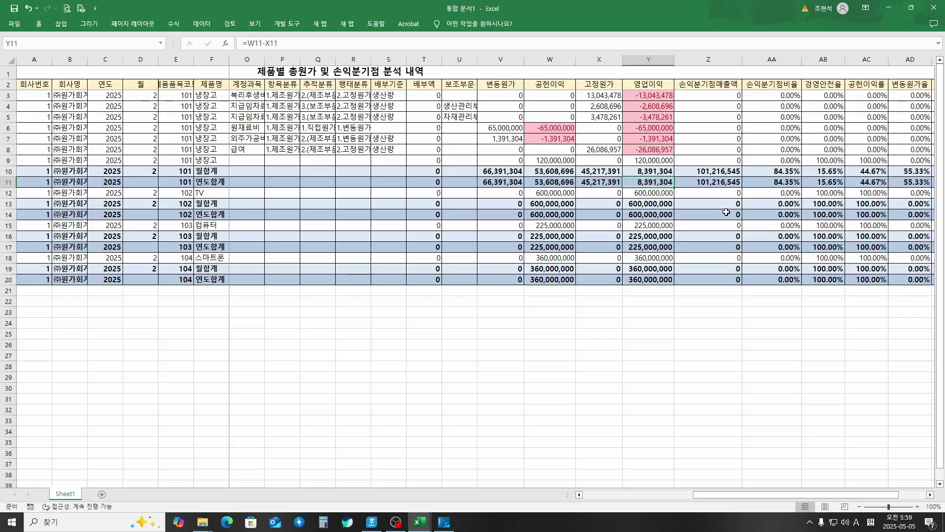
drag(773, 495, 576, 507)
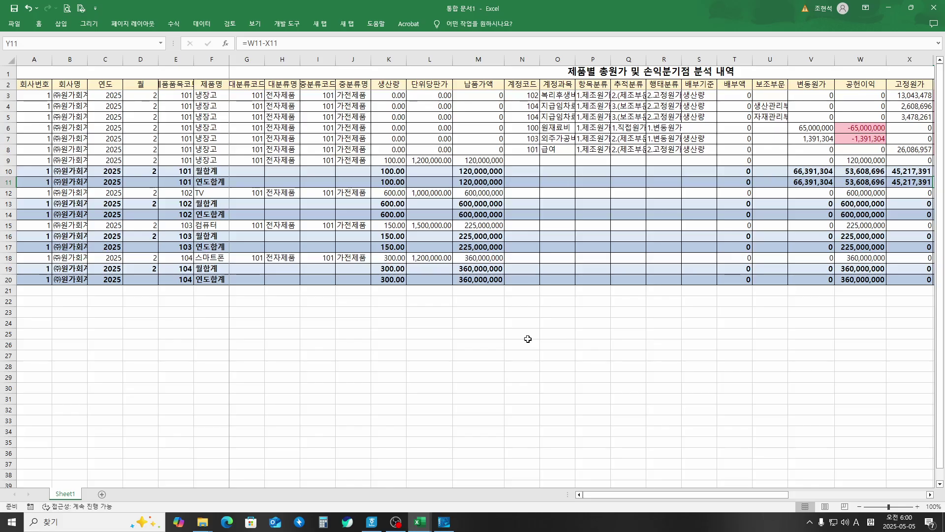
Step: Return to CAMS Pro and dismiss the export-complete message with 확인
click(445, 524)
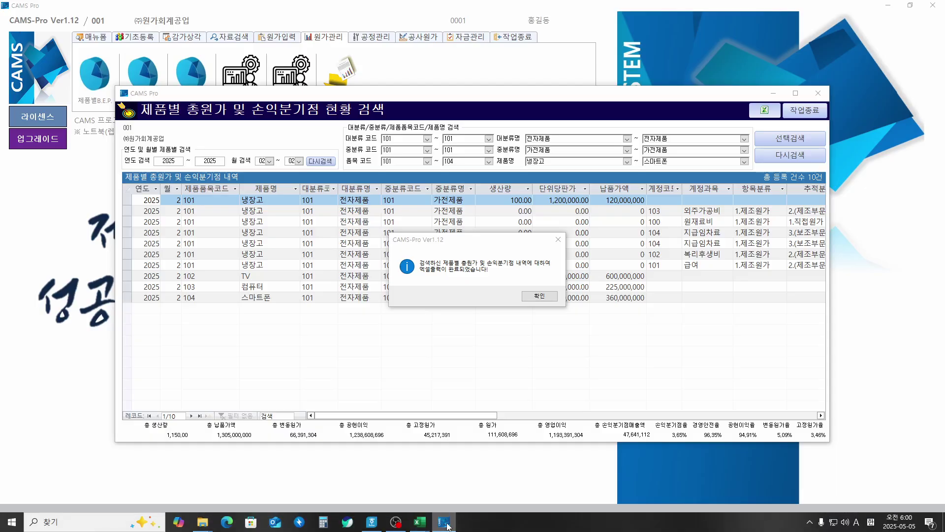
click(545, 297)
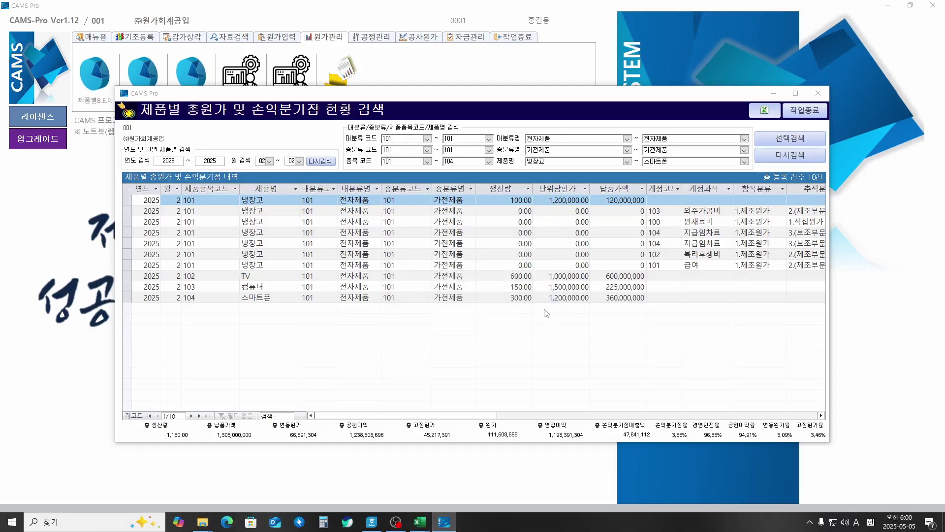